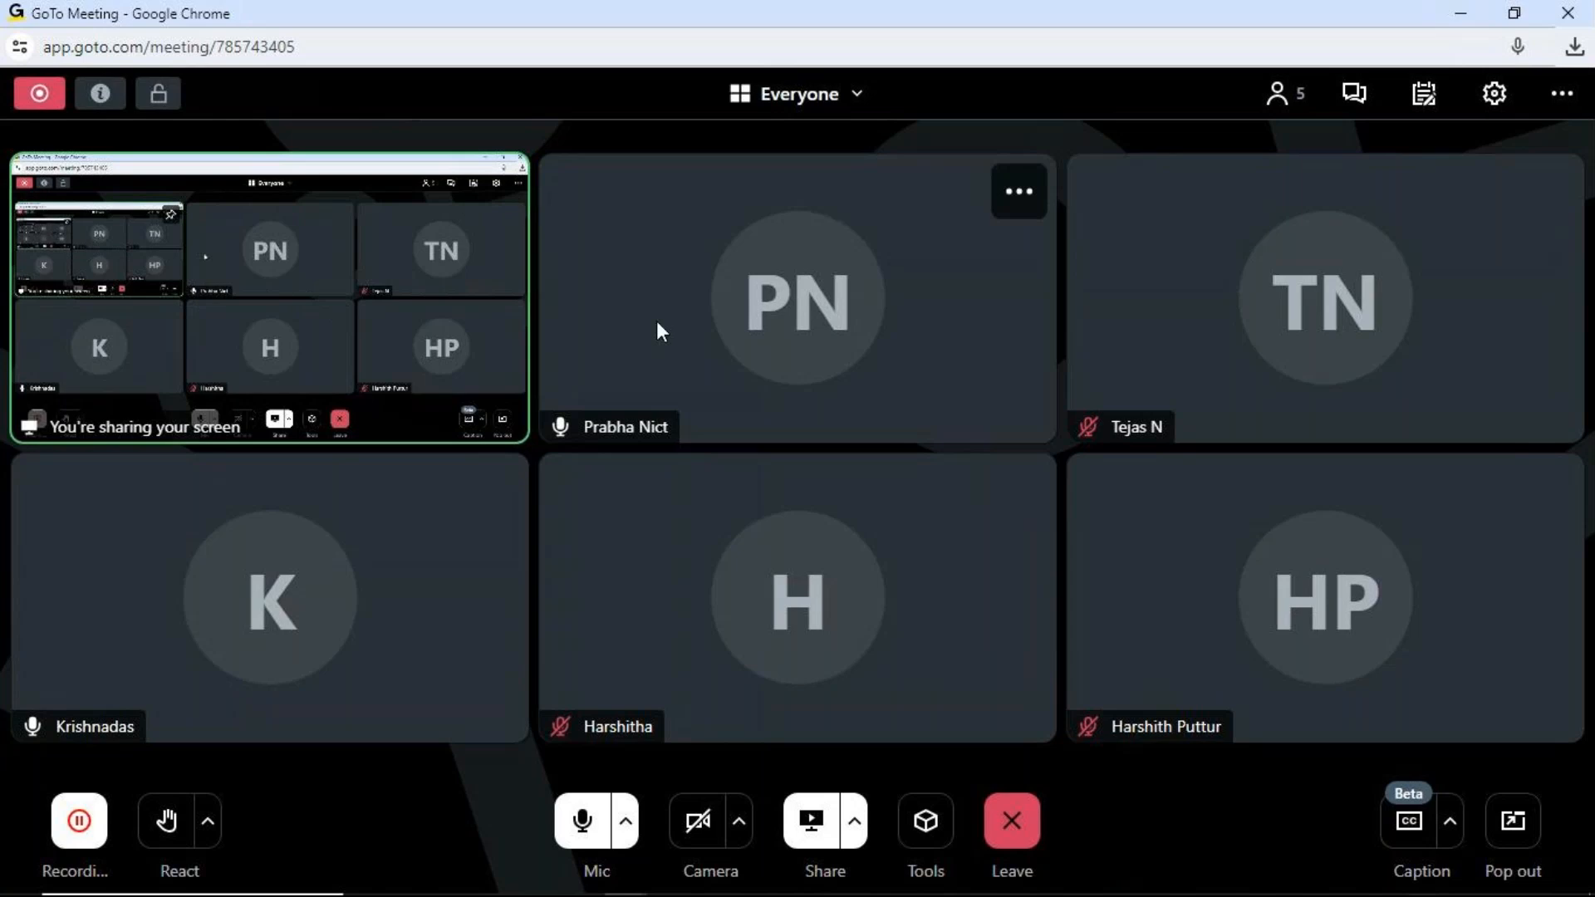
- Leave the meeting window for Excel, close the 2019 workbook and open the My customer details folder from the Desktop
click(1470, 12)
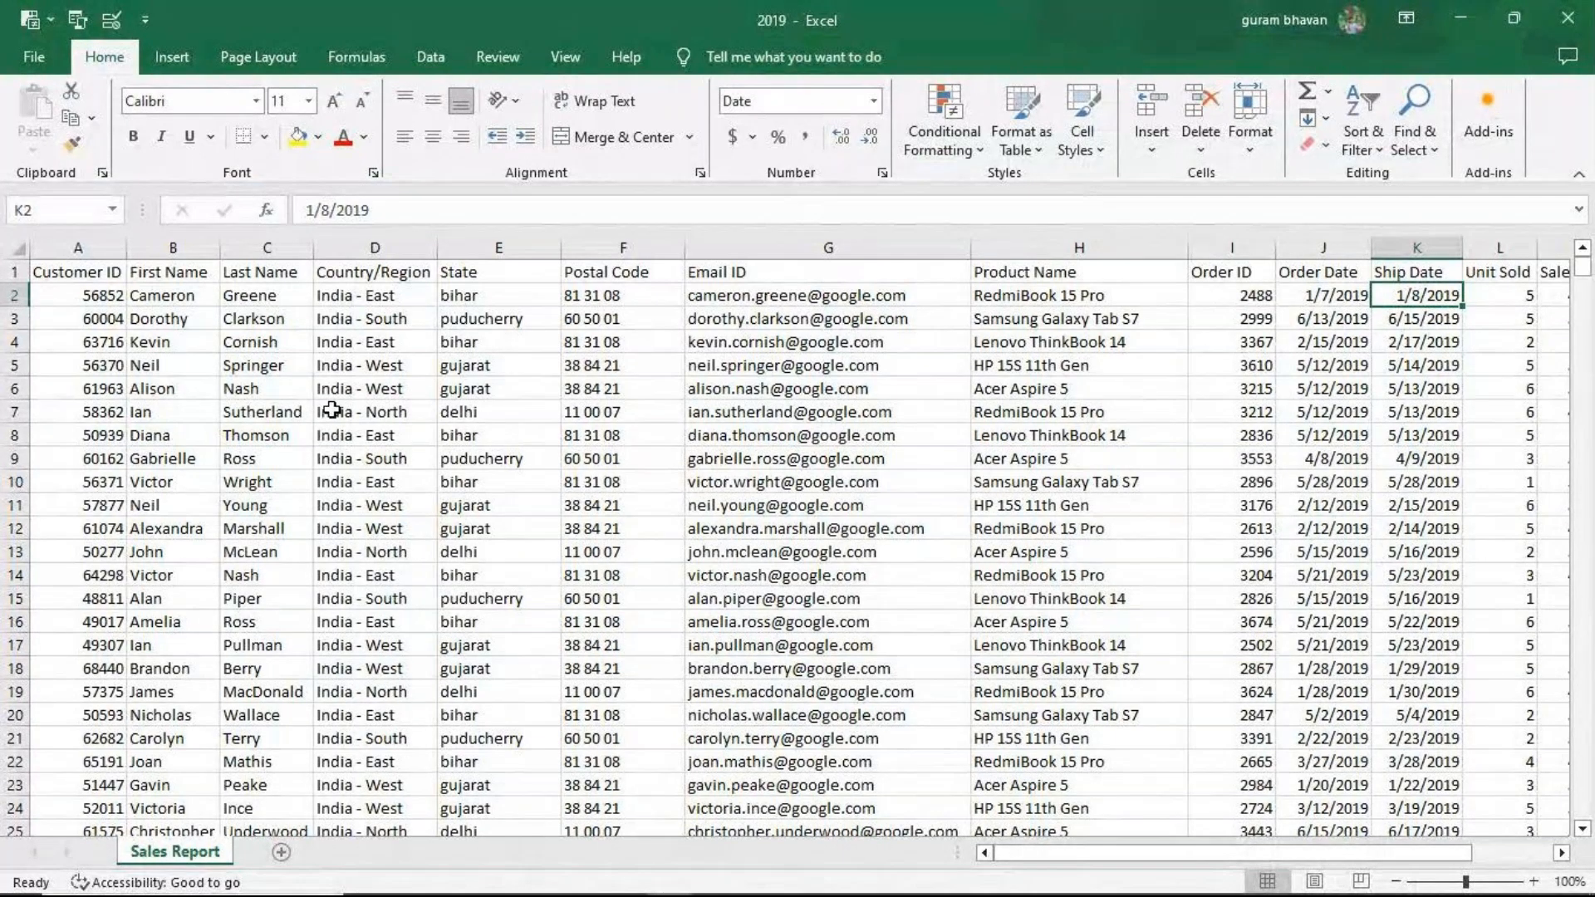
click(1567, 18)
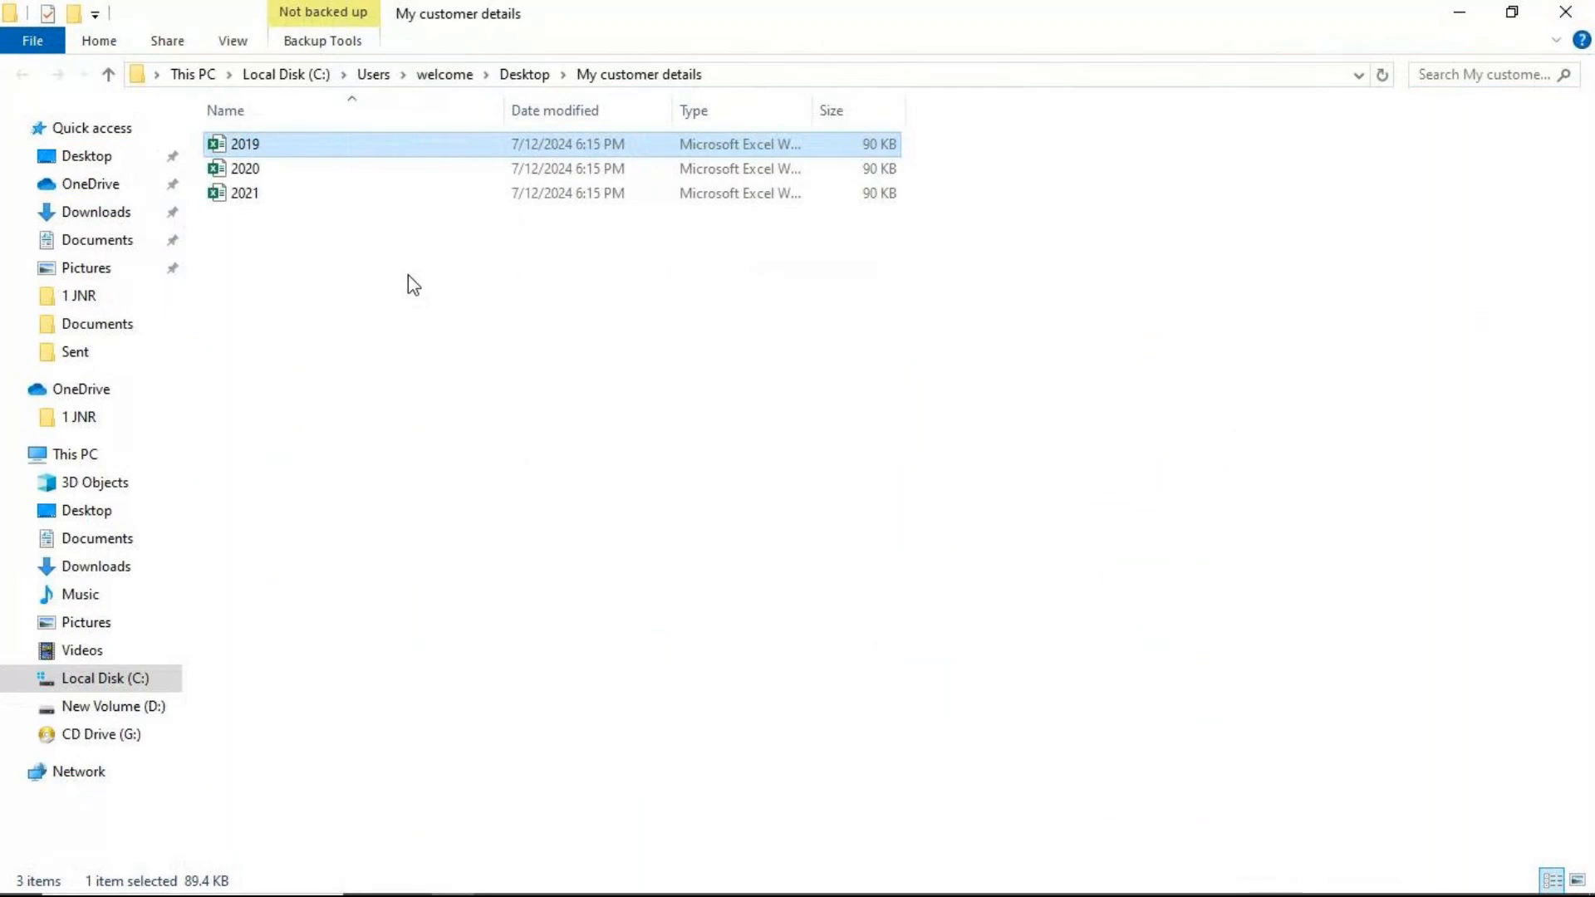
click(524, 74)
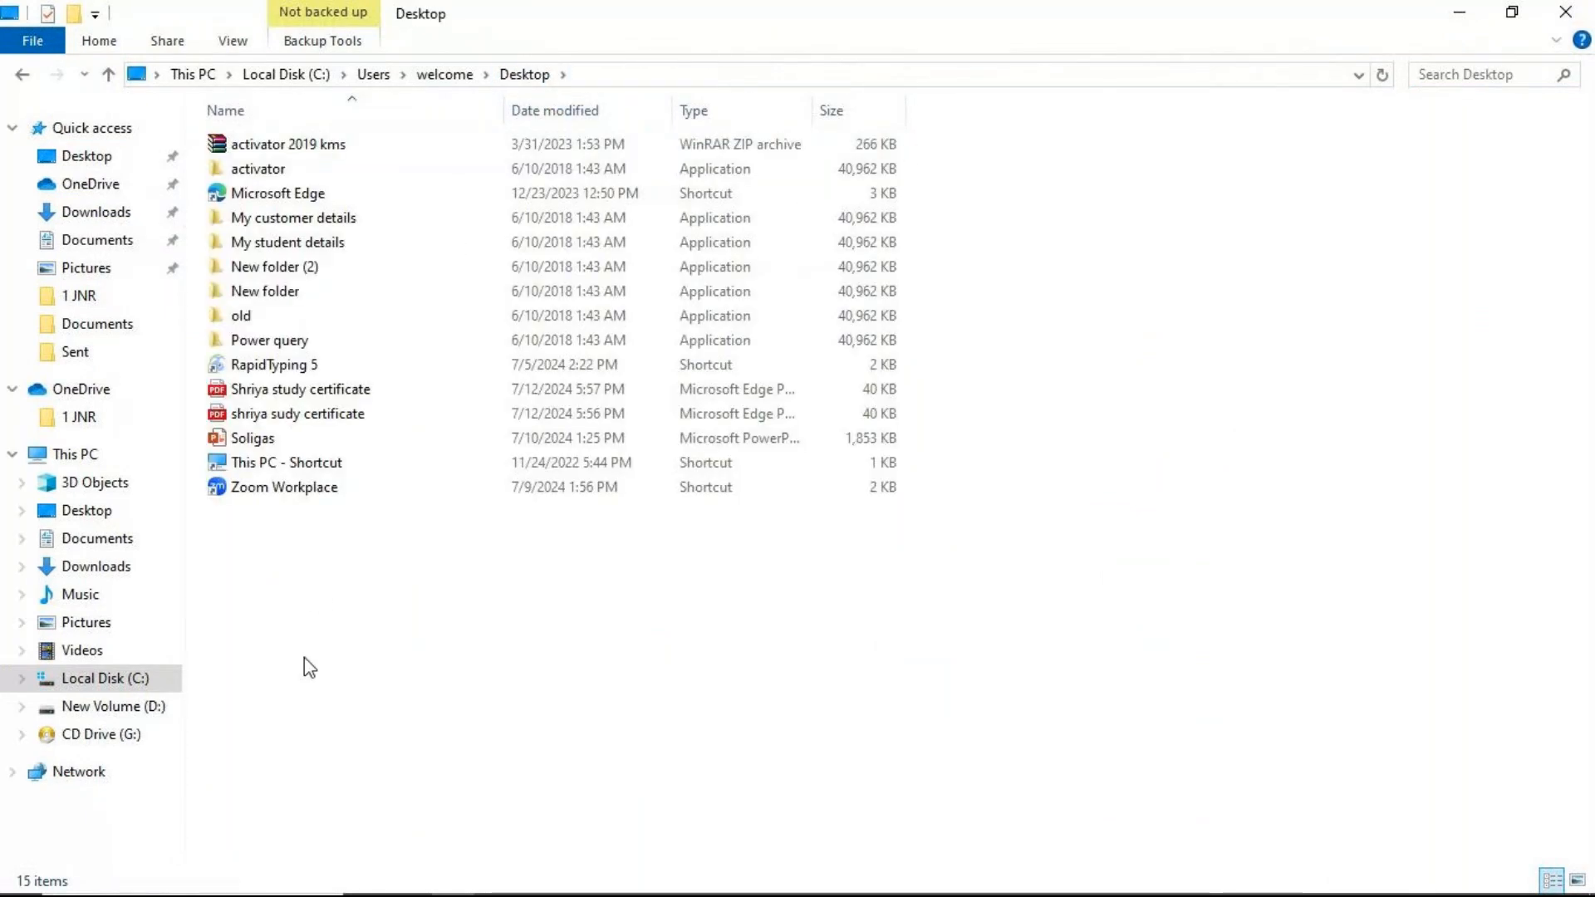
click(299, 220)
double_click(299, 221)
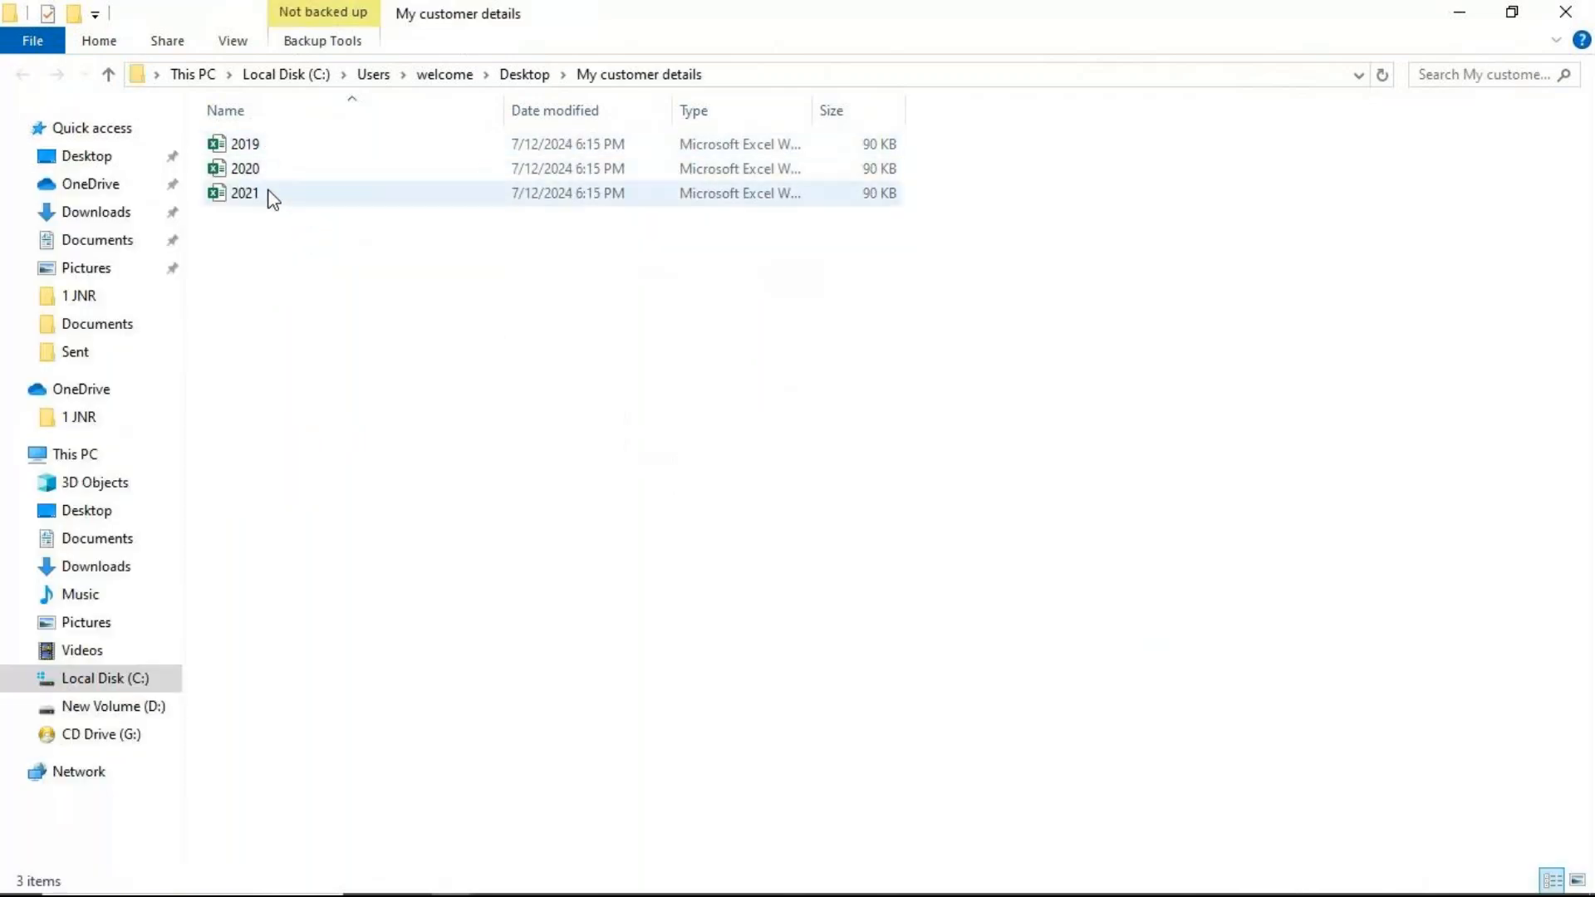
- Open the 2019 workbook and look through the columns and rows of its Sales Report sheet
click(263, 150)
click(252, 146)
click(348, 324)
double_click(306, 146)
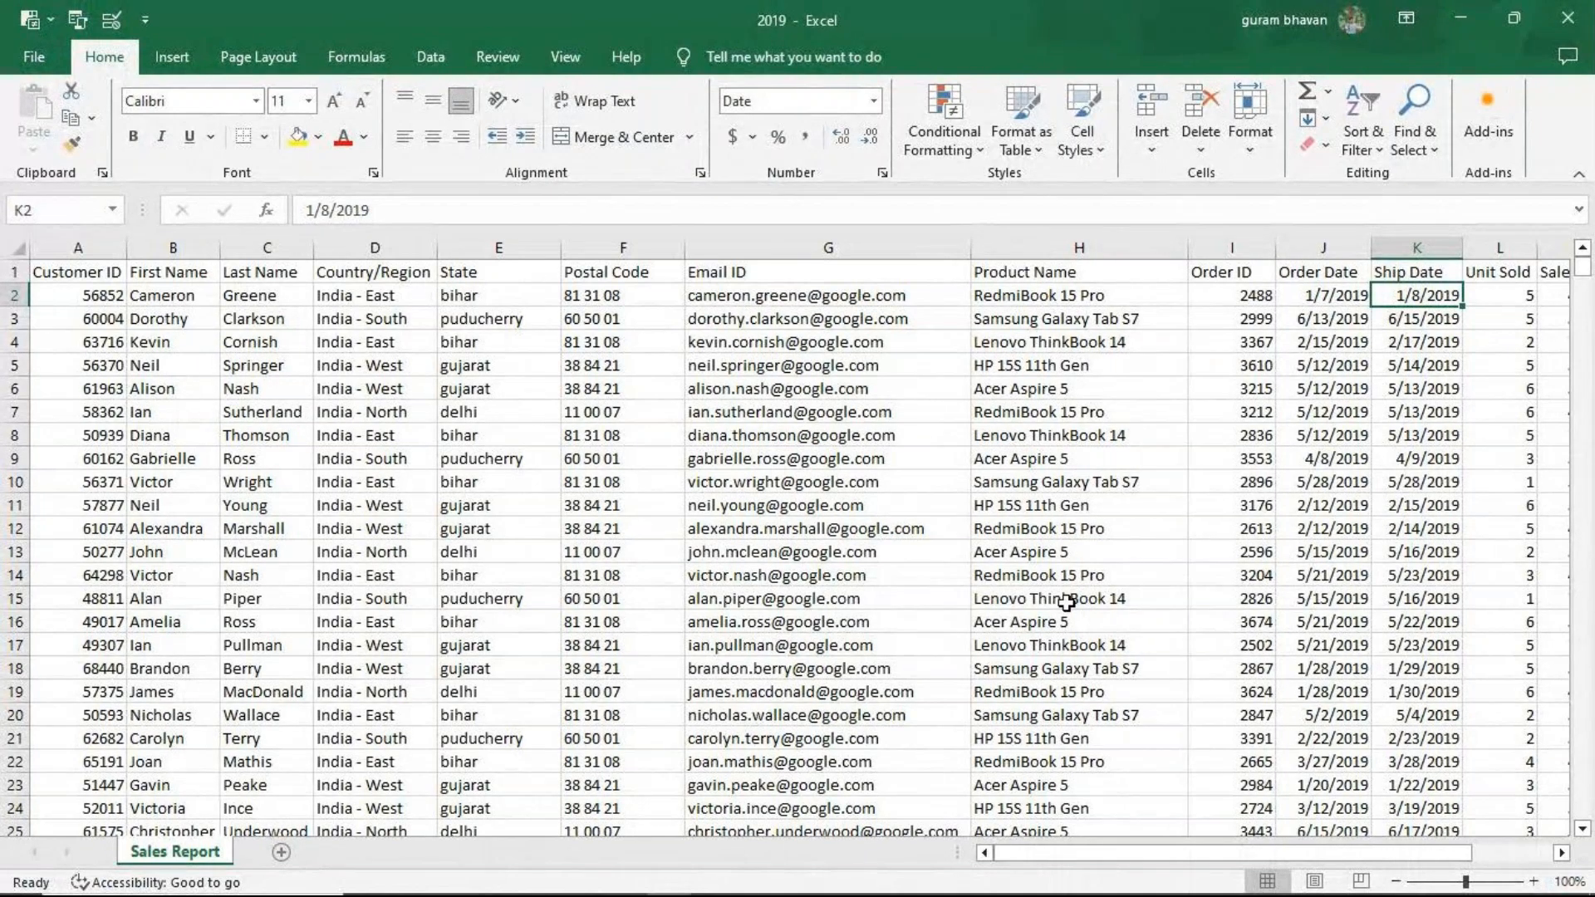
drag(1254, 852, 1349, 844)
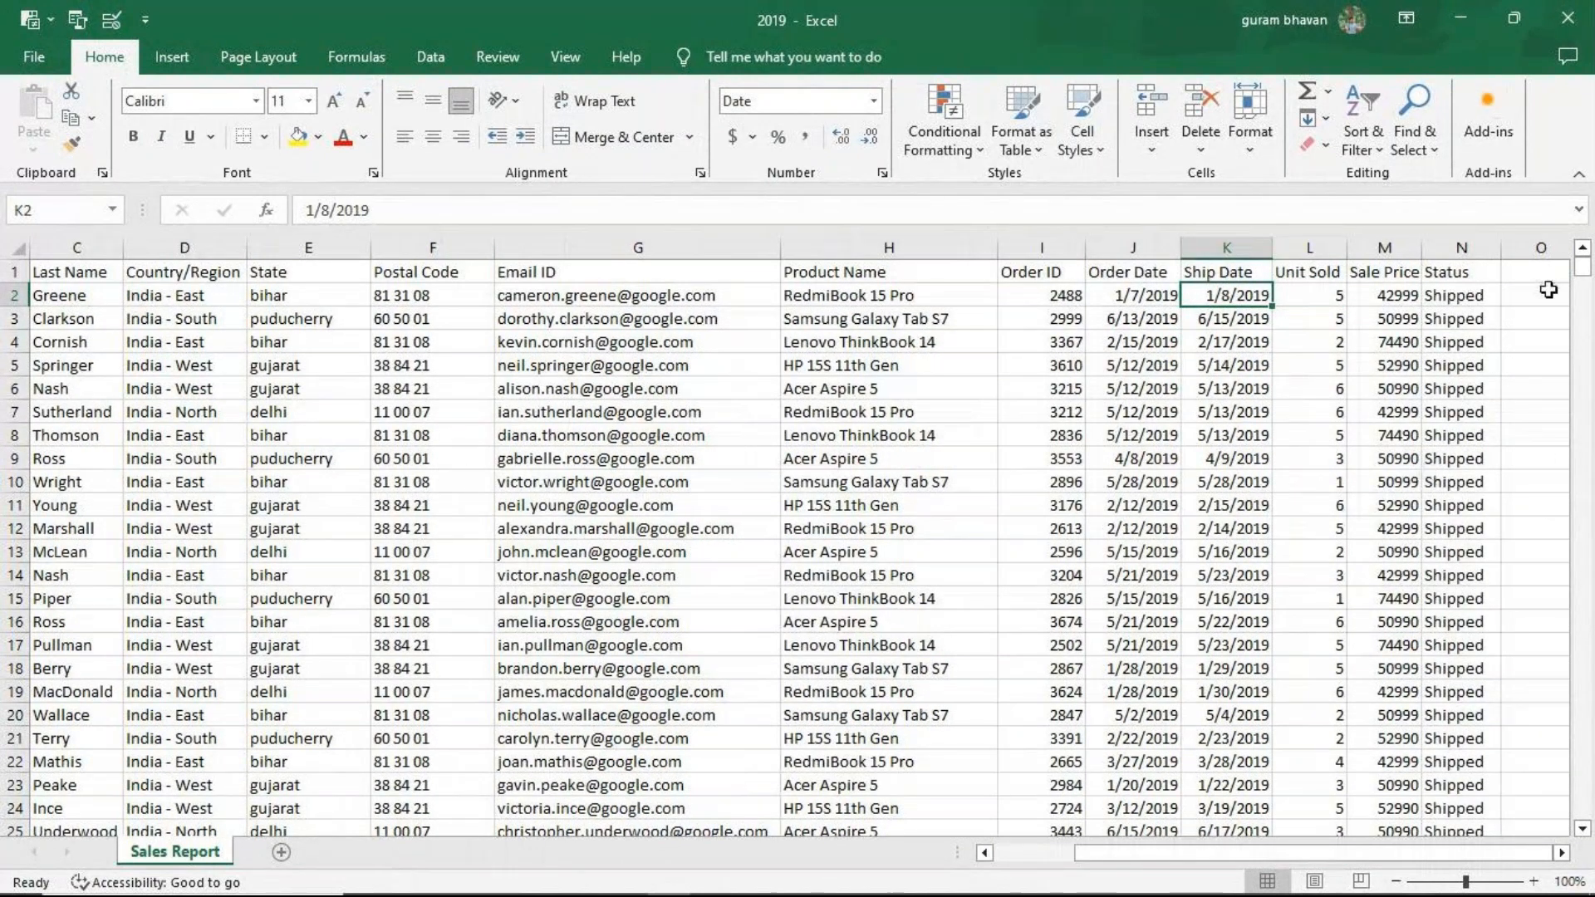
drag(1583, 280, 1591, 675)
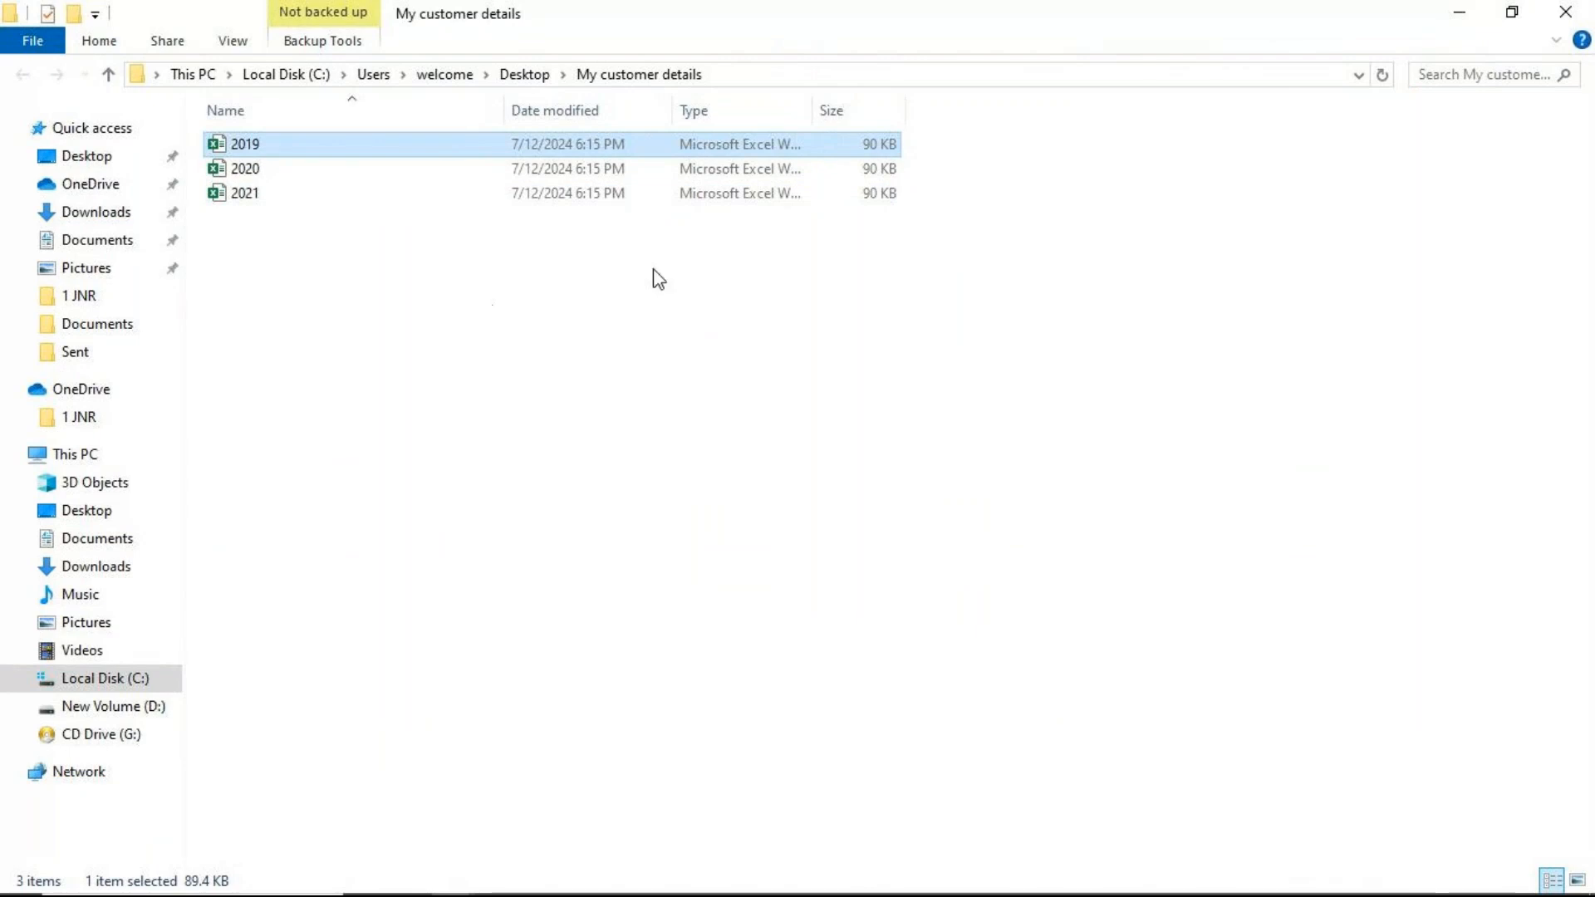
- Create a new Microsoft Excel worksheet named Trial in the Desktop folder and open it
click(532, 76)
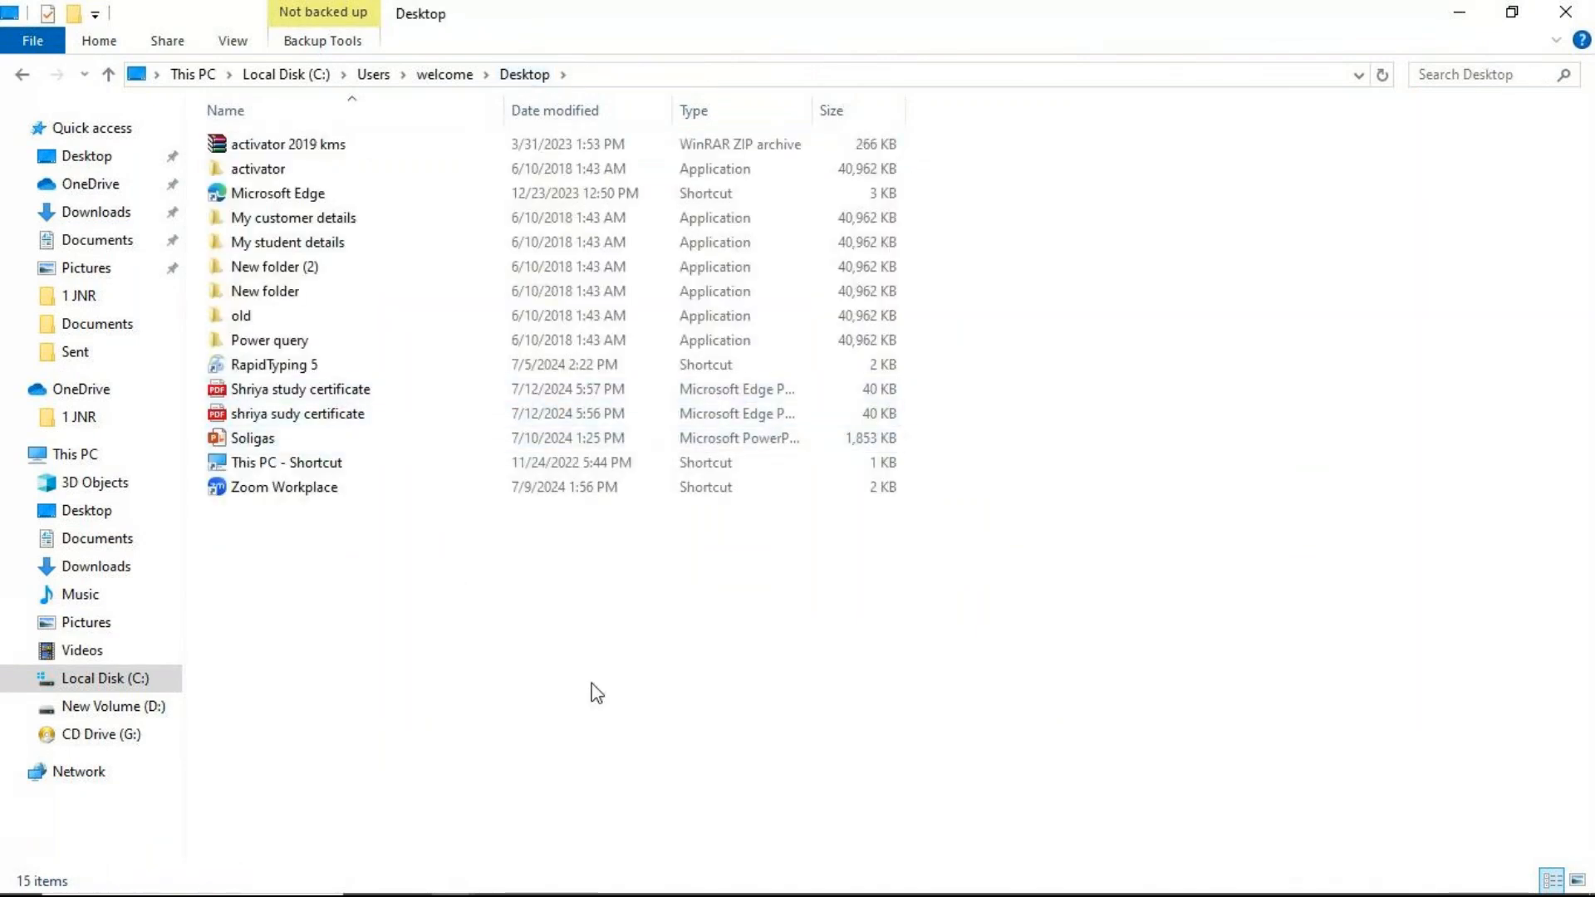
right_click(397, 598)
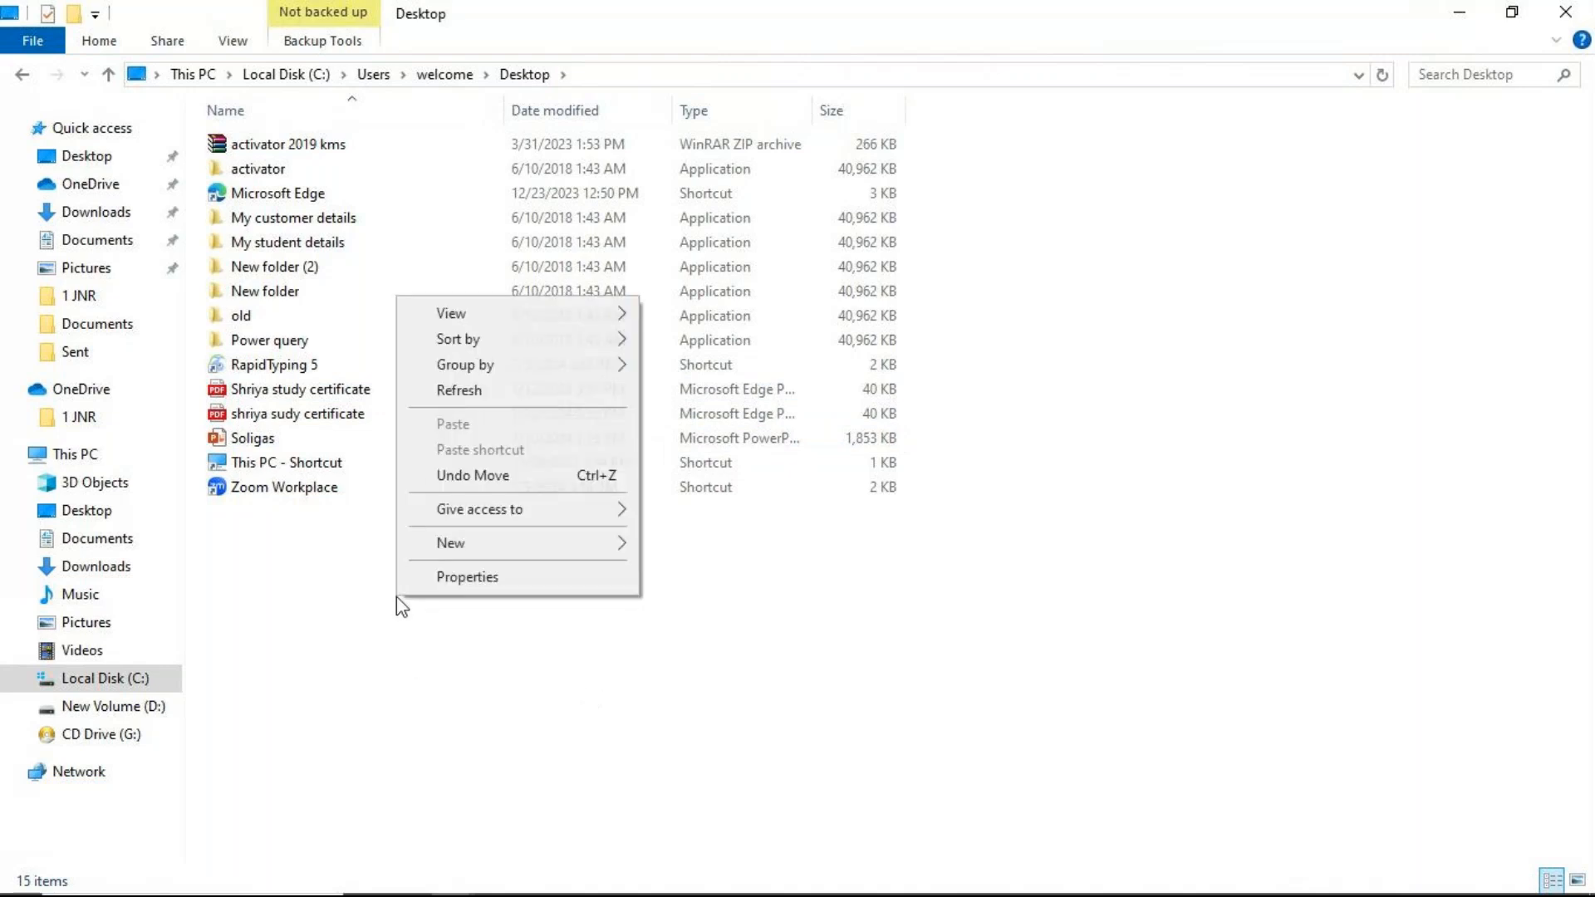
mouse_move(481, 545)
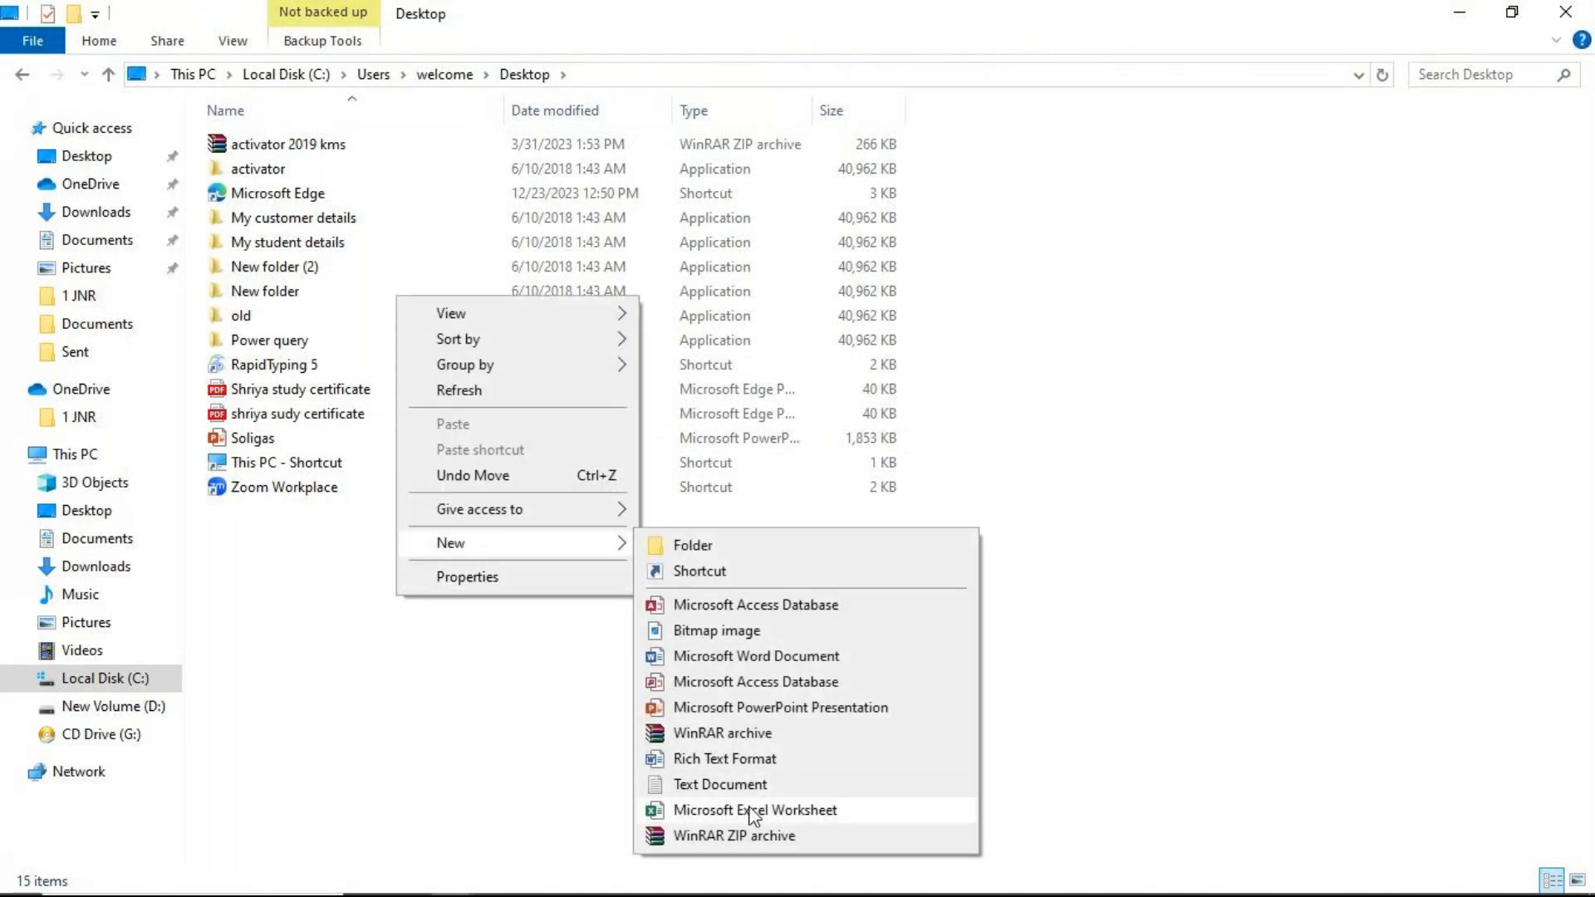
click(753, 810)
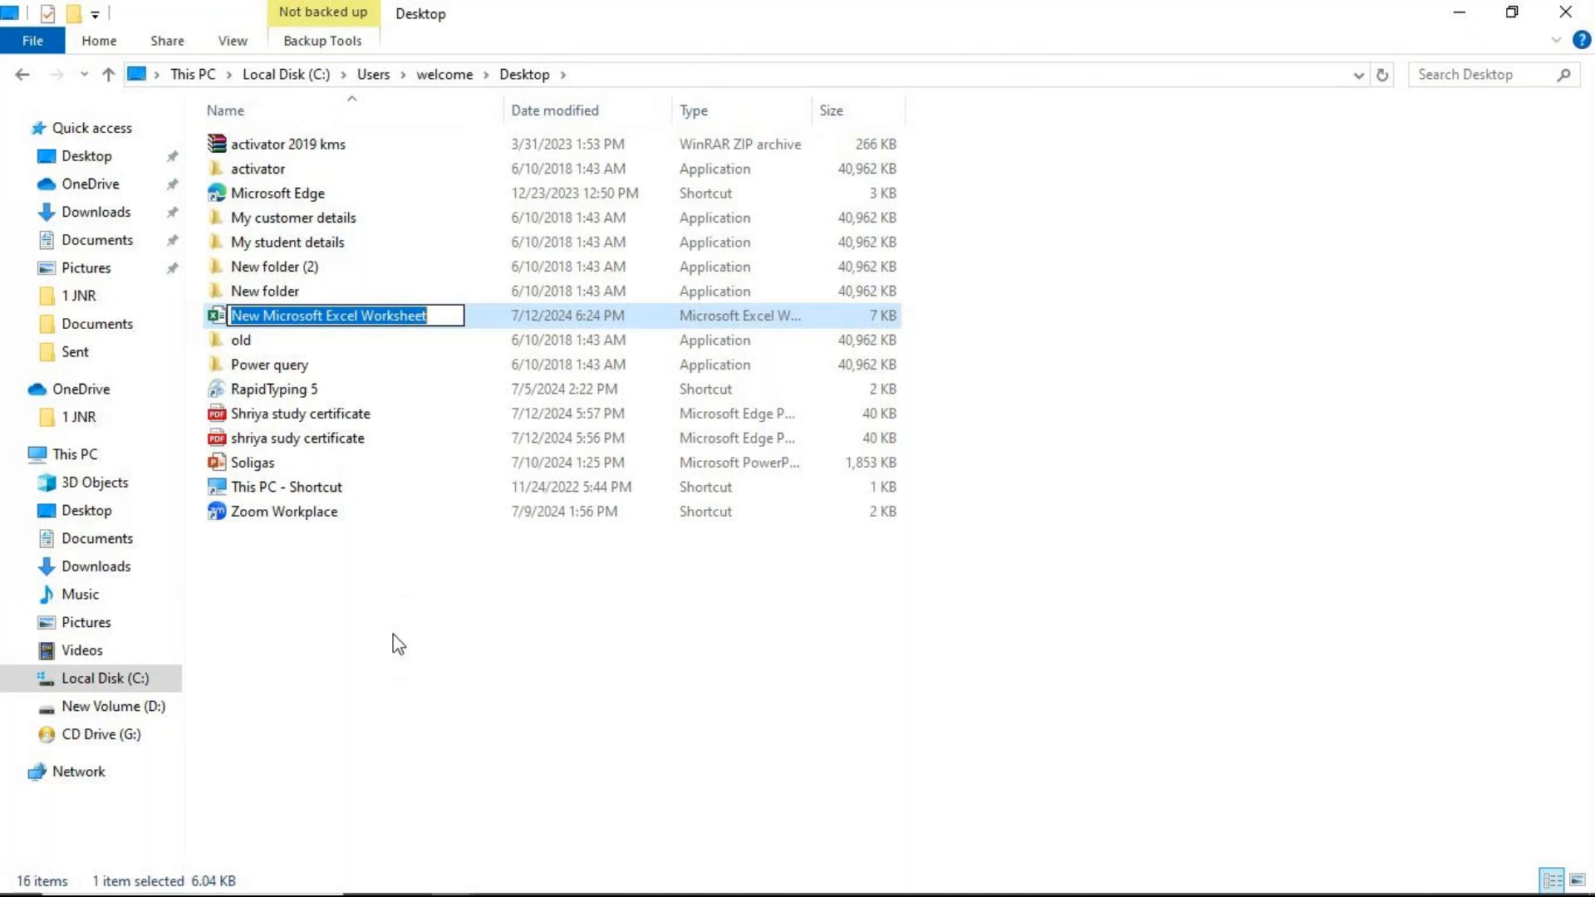
text(My)
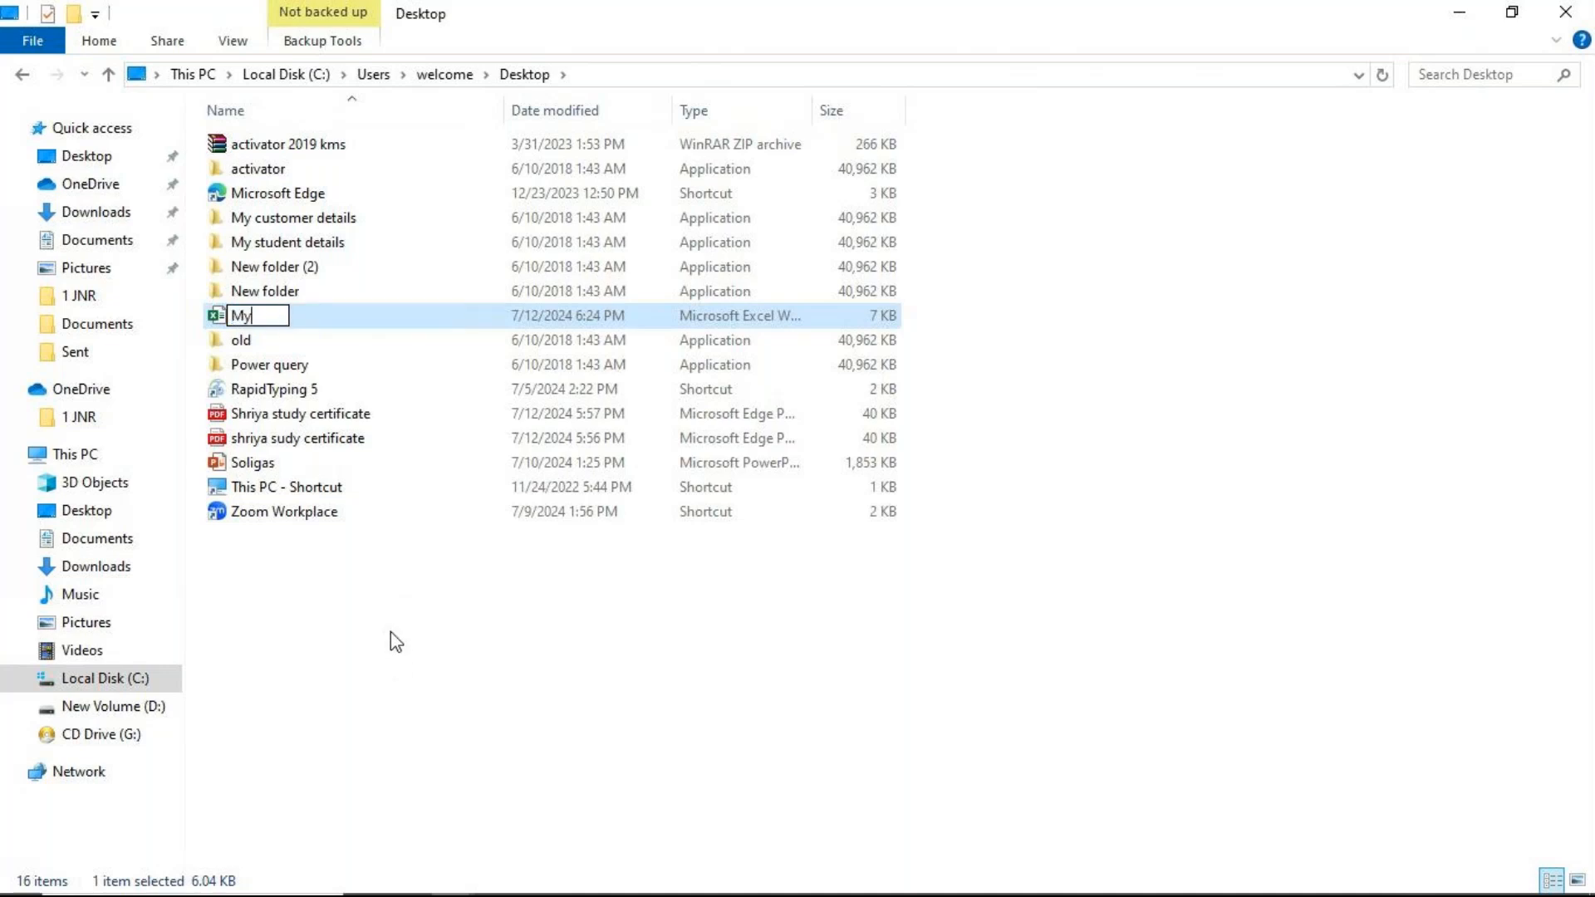
key(BackSpace)
key(BackSpace)
text(Trial)
click(411, 738)
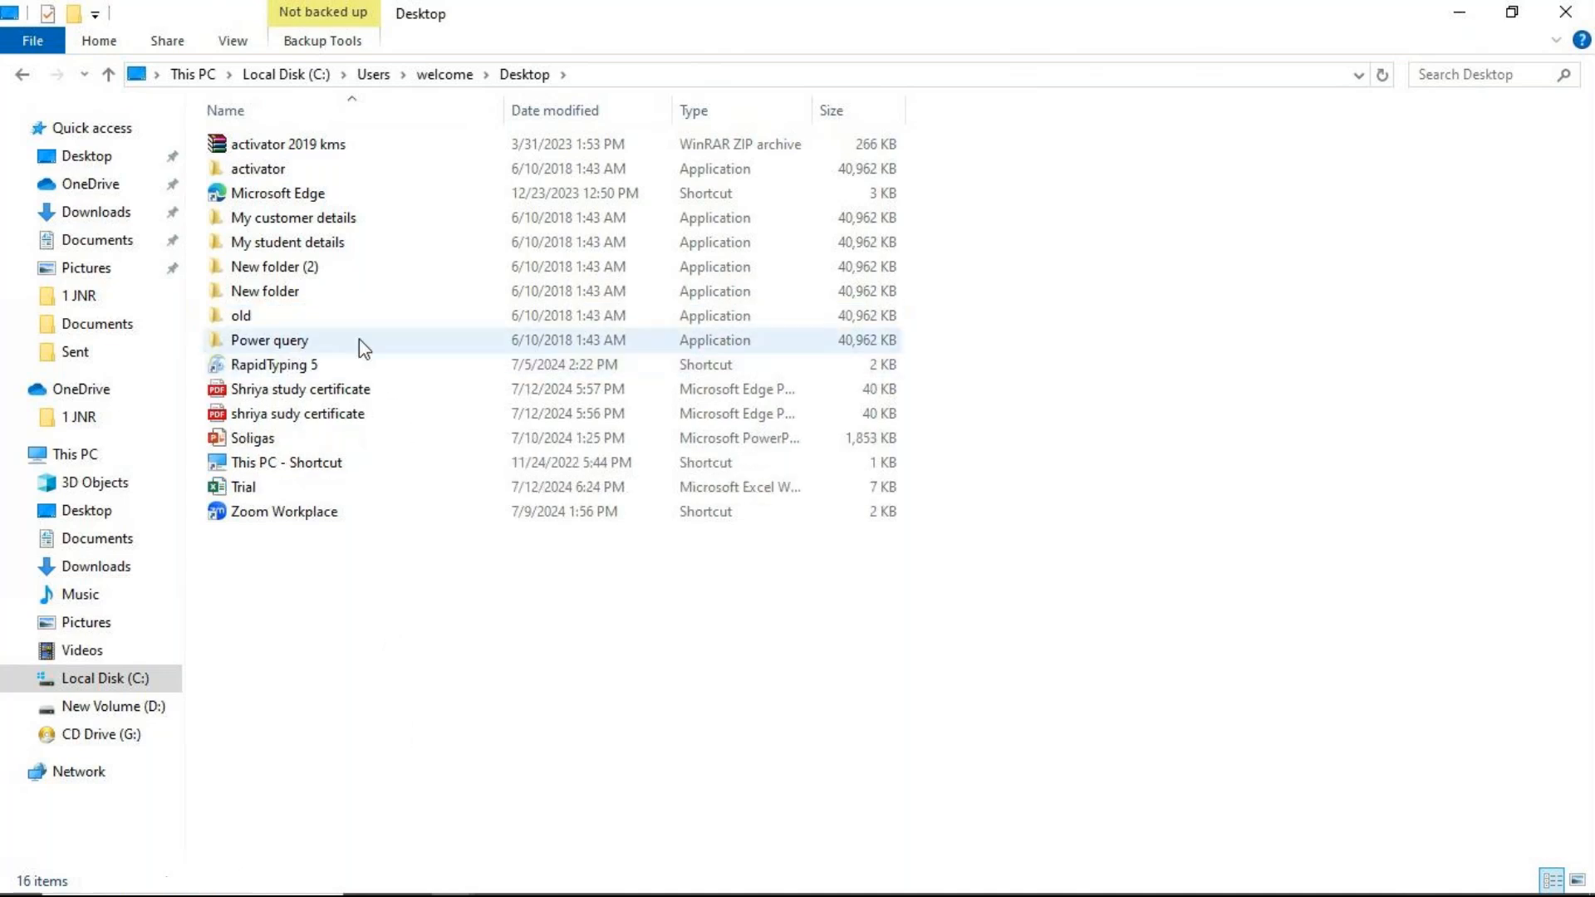
double_click(313, 487)
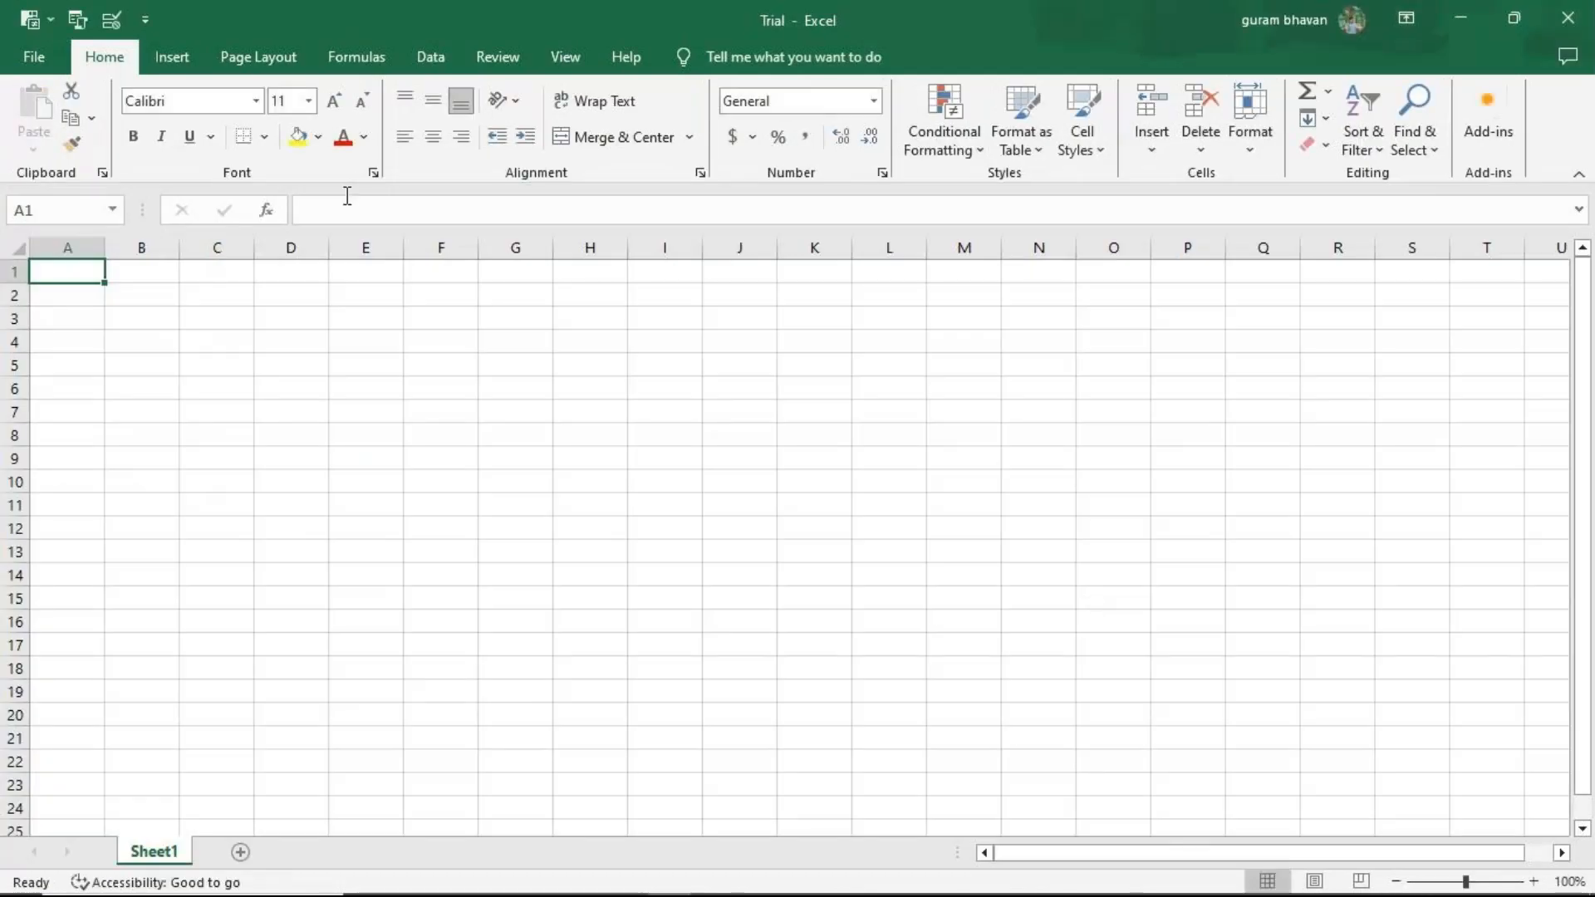
- Examine the Get Data sources offered for files, databases, Azure, online services, other sources and combined queries
click(430, 56)
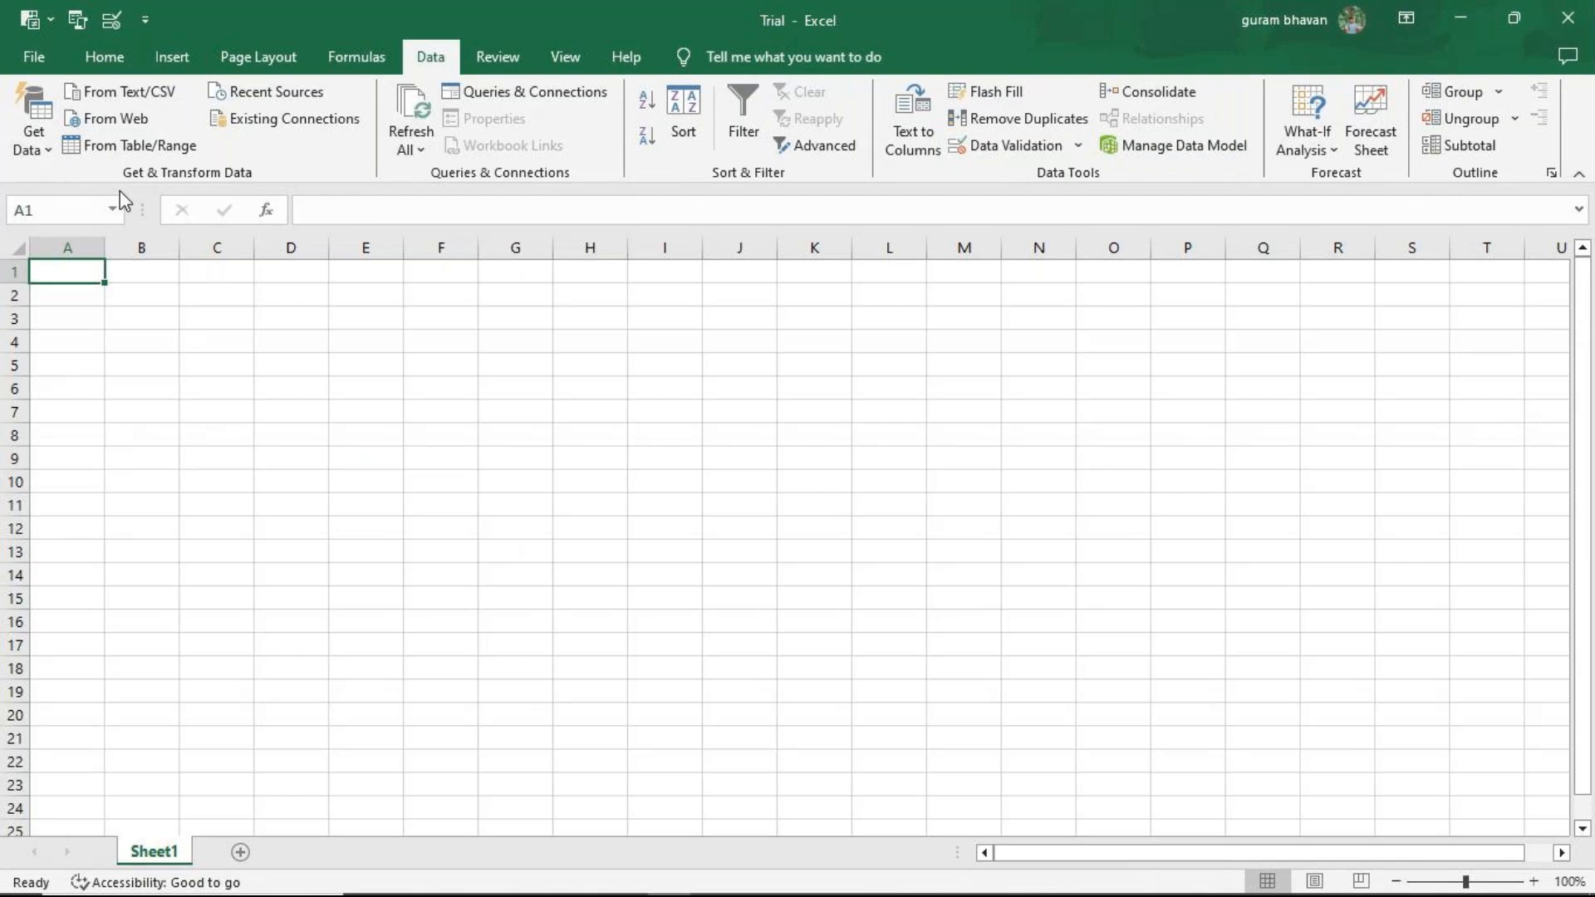
click(51, 156)
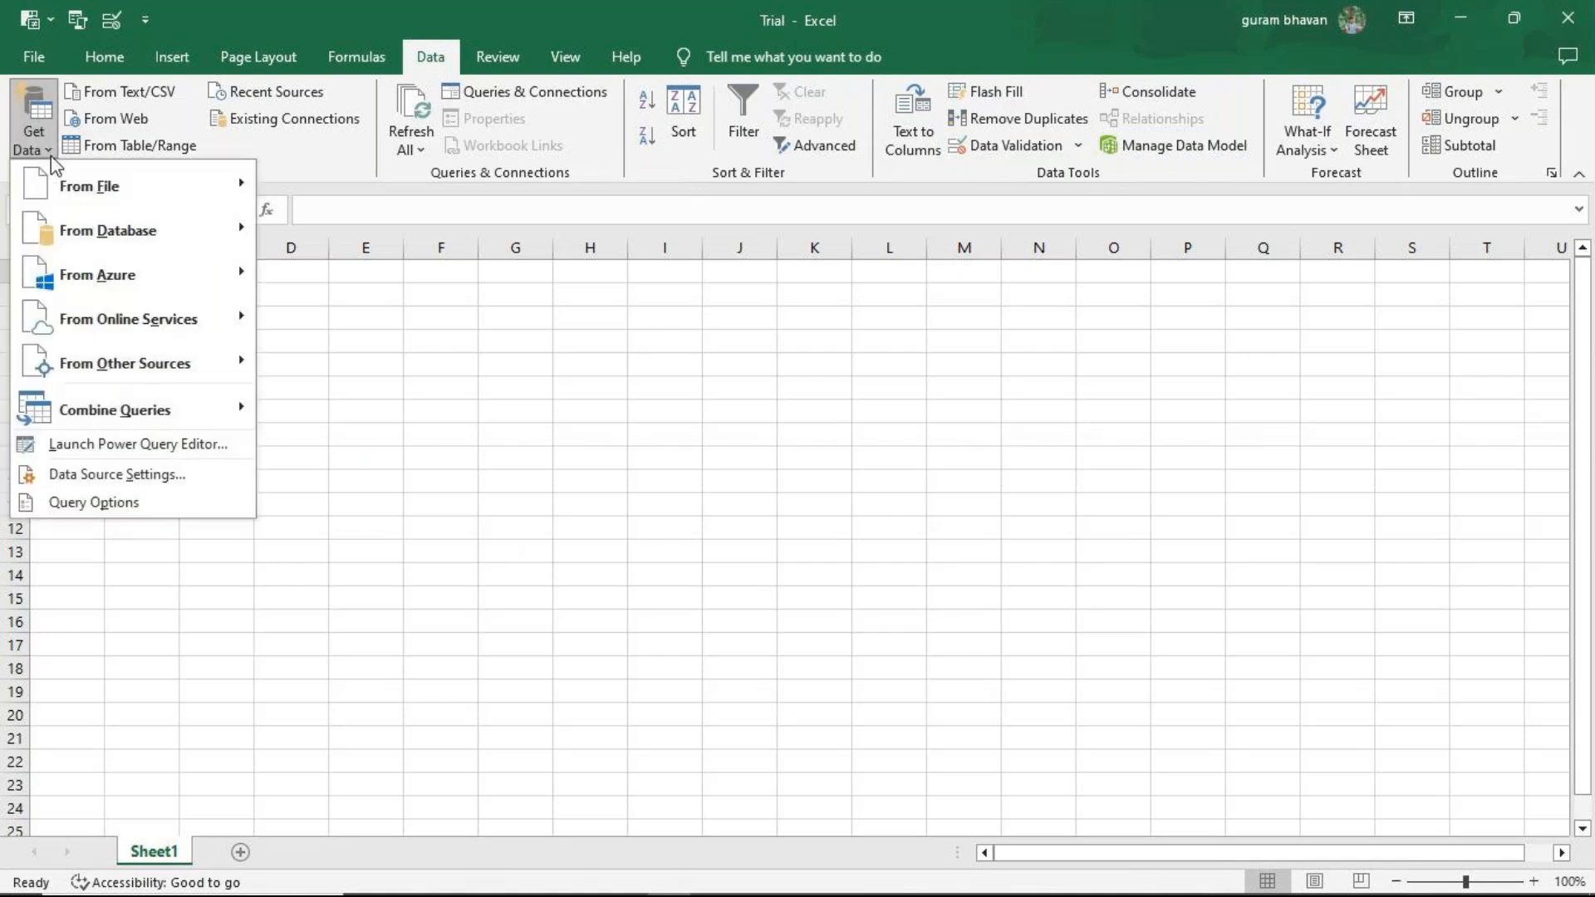
mouse_move(187, 182)
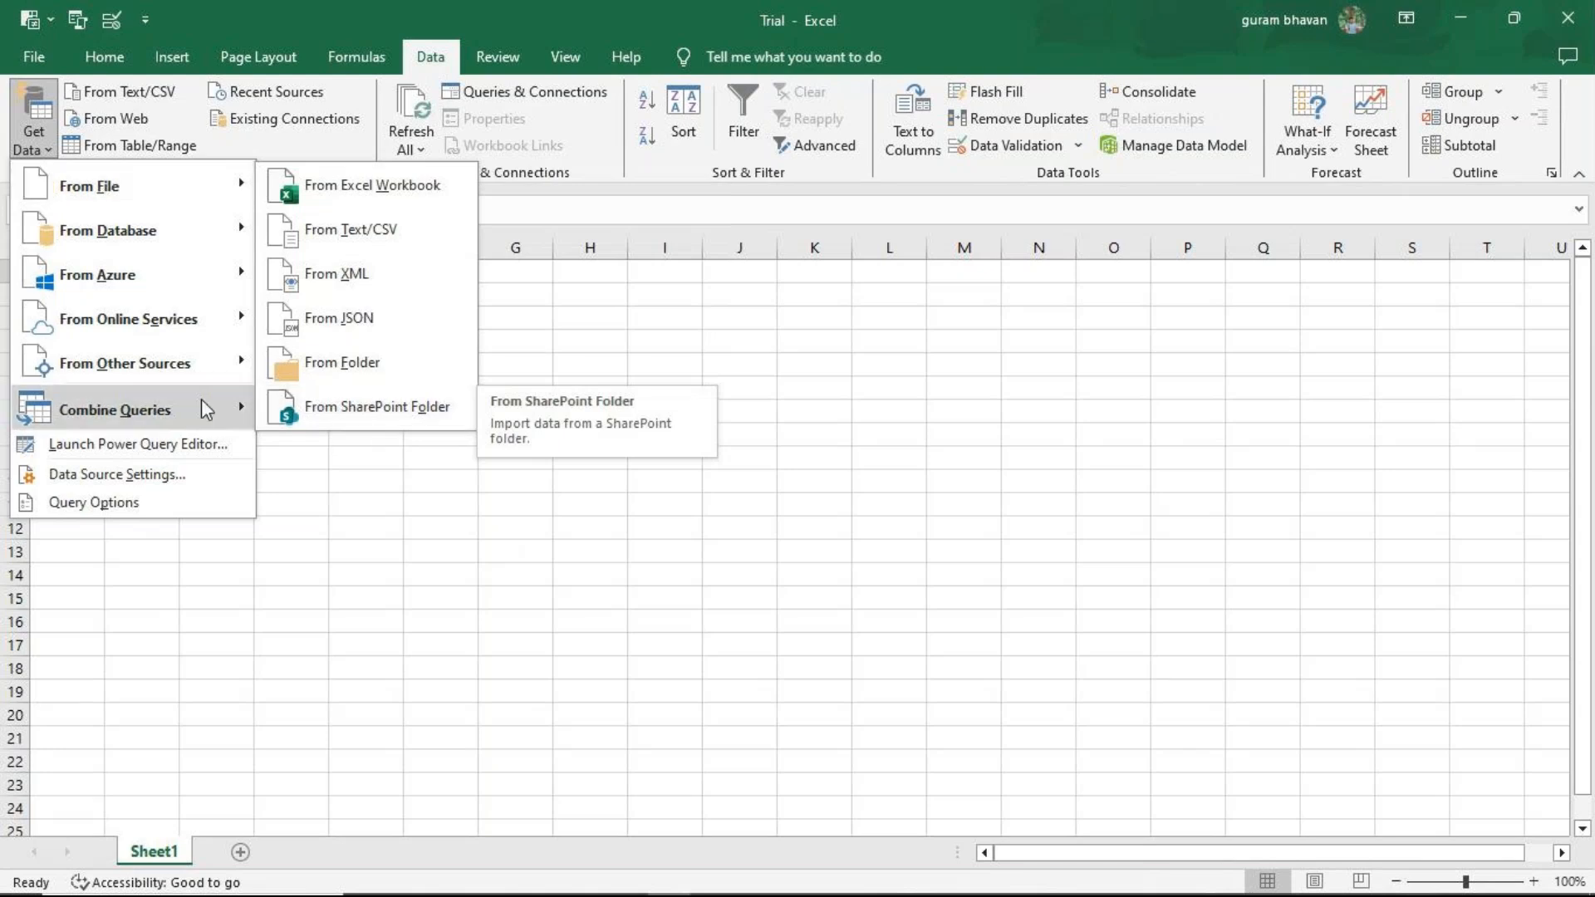
mouse_move(198, 255)
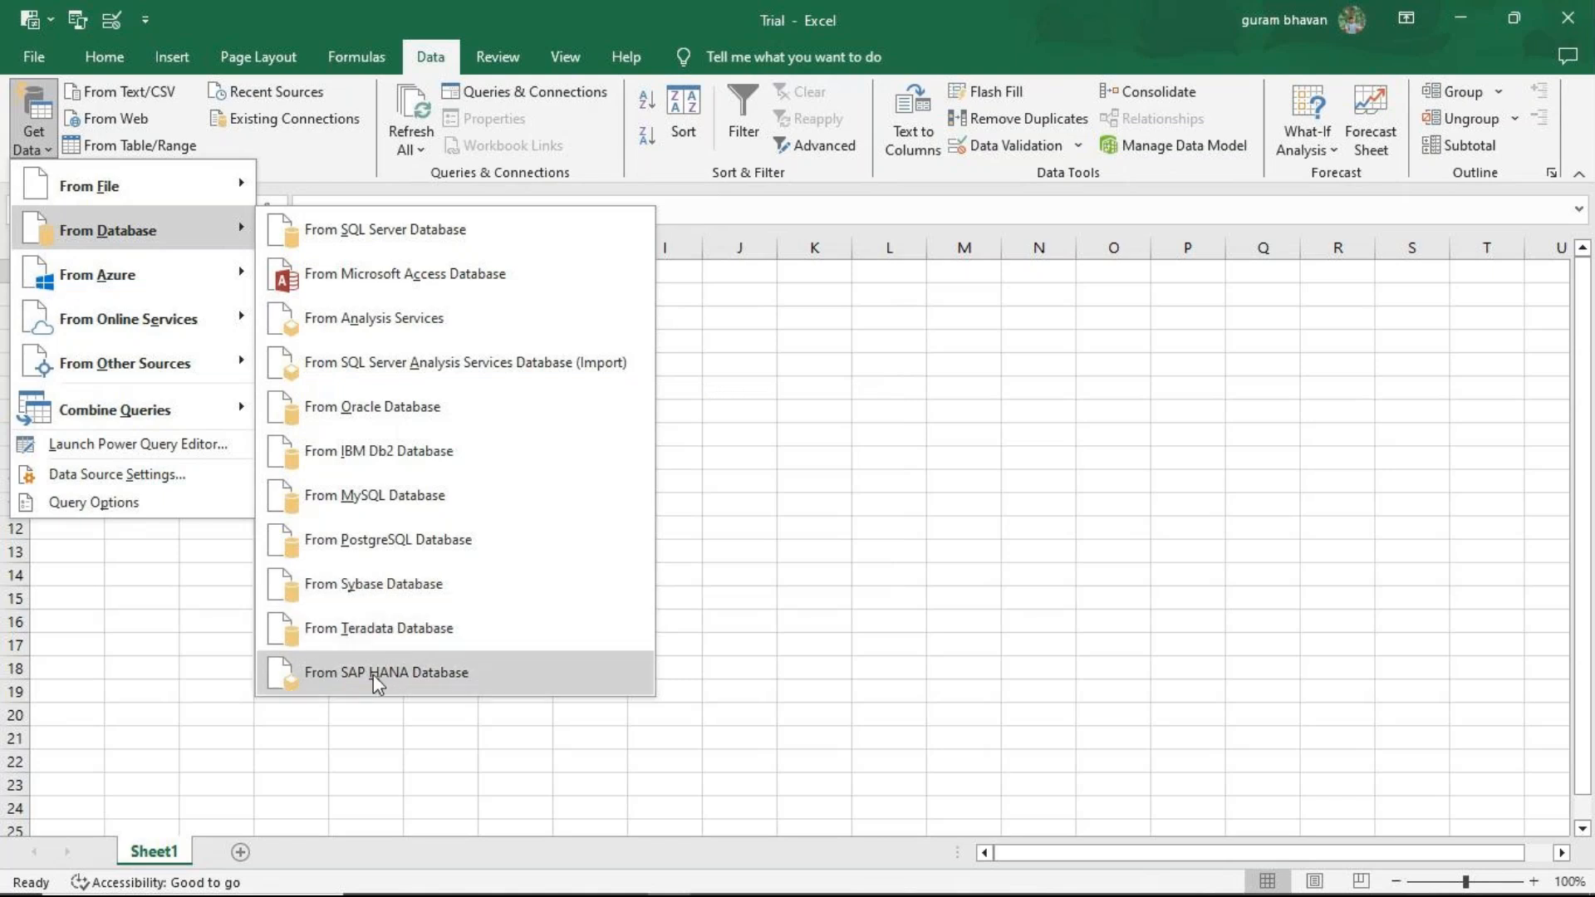
mouse_move(198, 282)
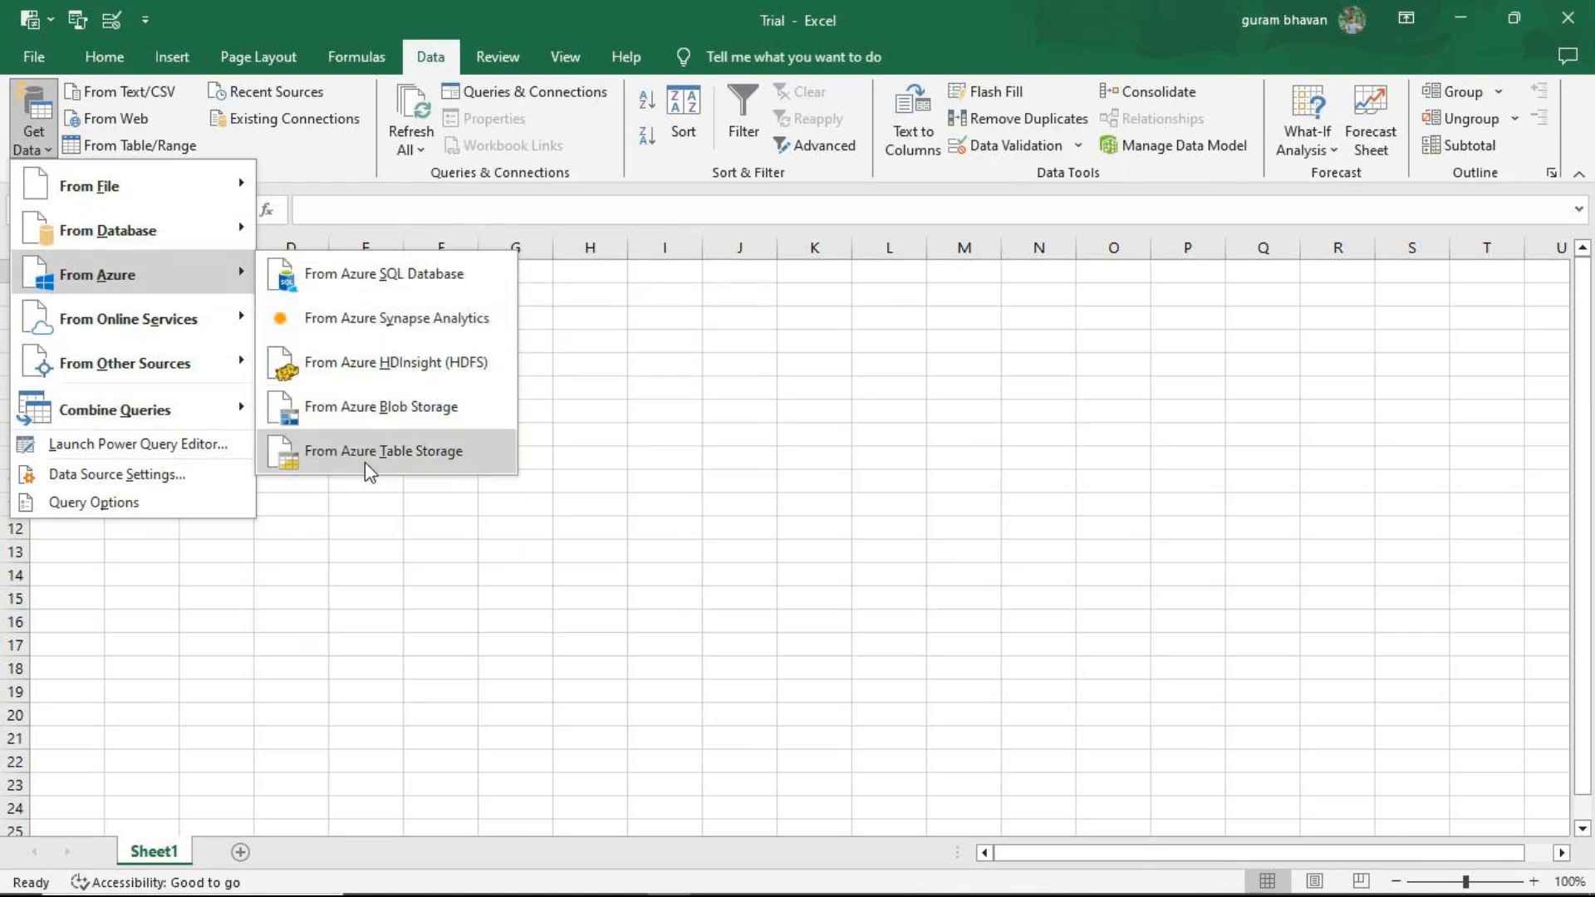
mouse_move(181, 317)
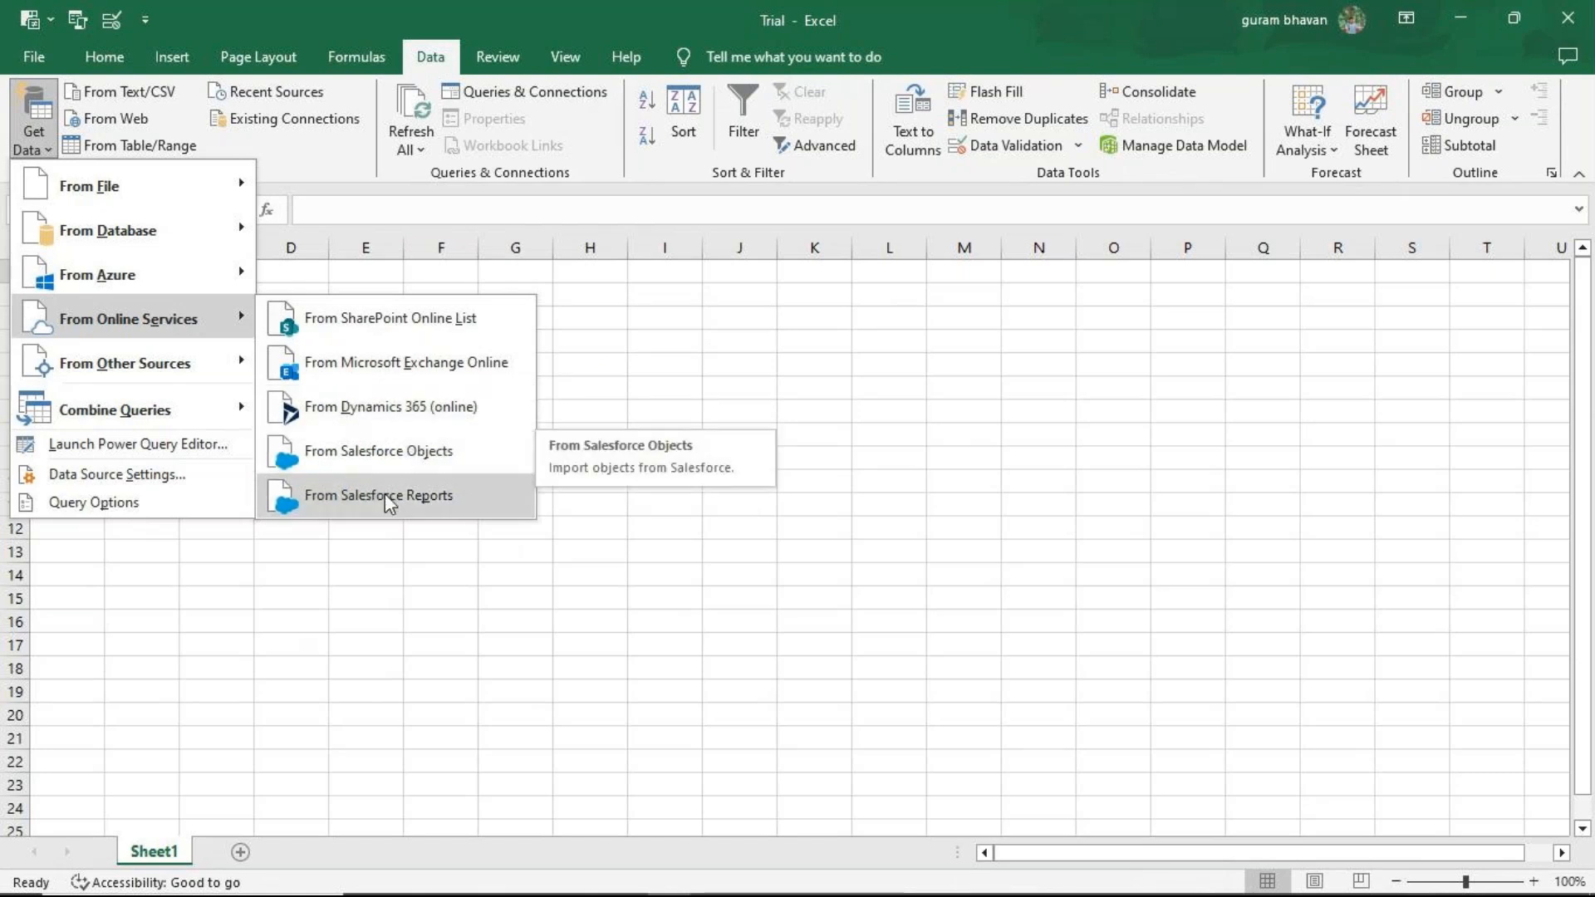
mouse_move(184, 365)
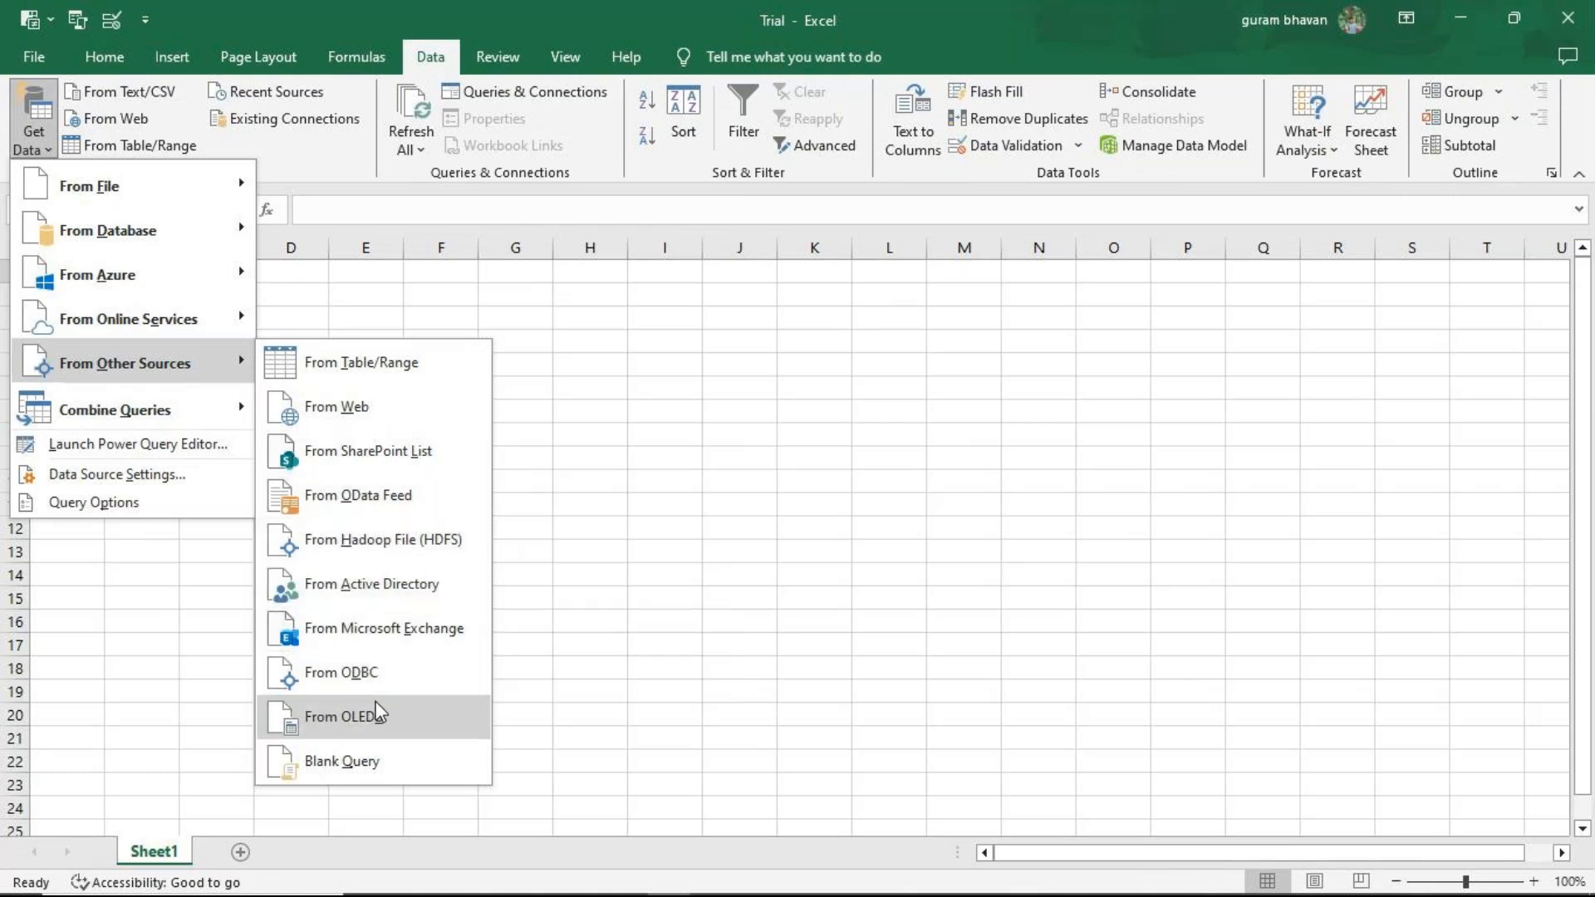
mouse_move(236, 410)
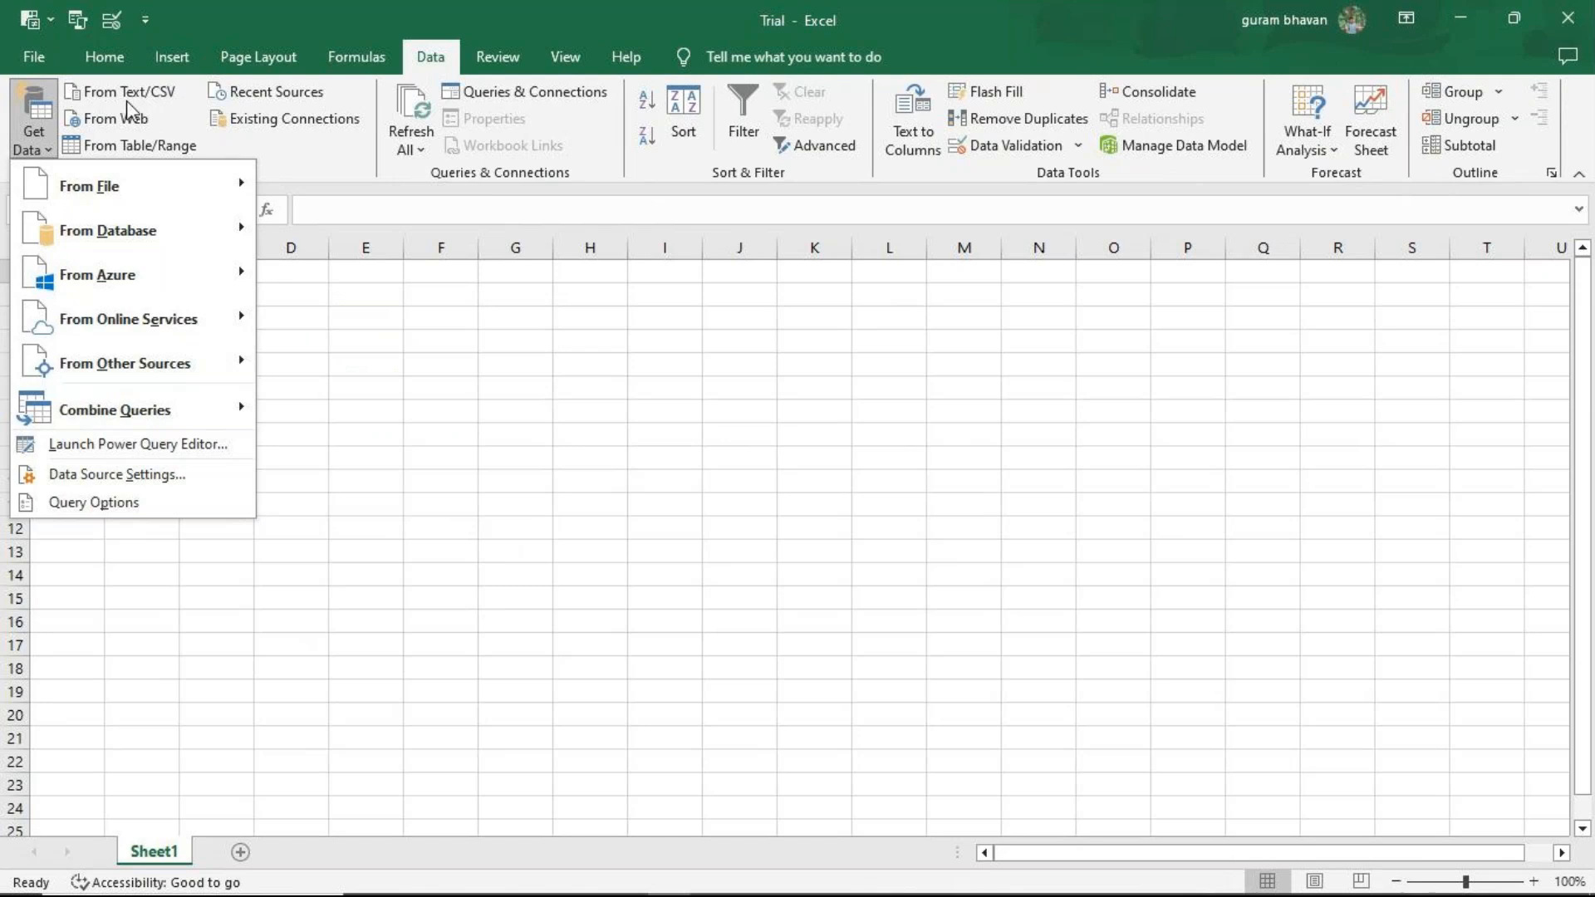
click(336, 162)
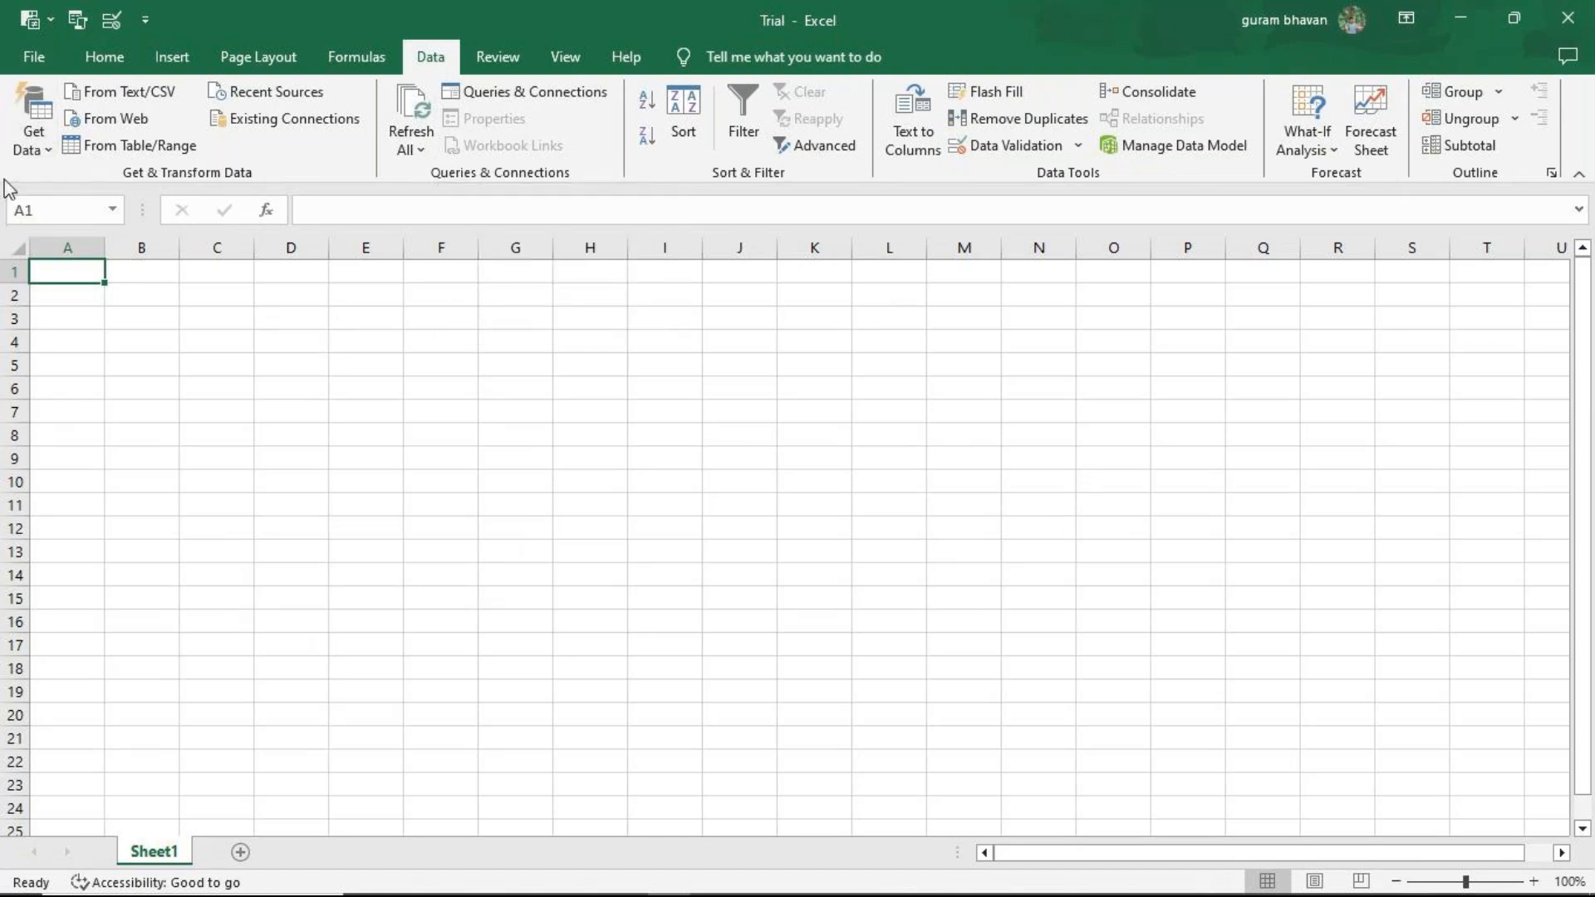
- Switch to the GoTo Meeting window, mute and unmute the microphone, and return to the Trial workbook
click(33, 133)
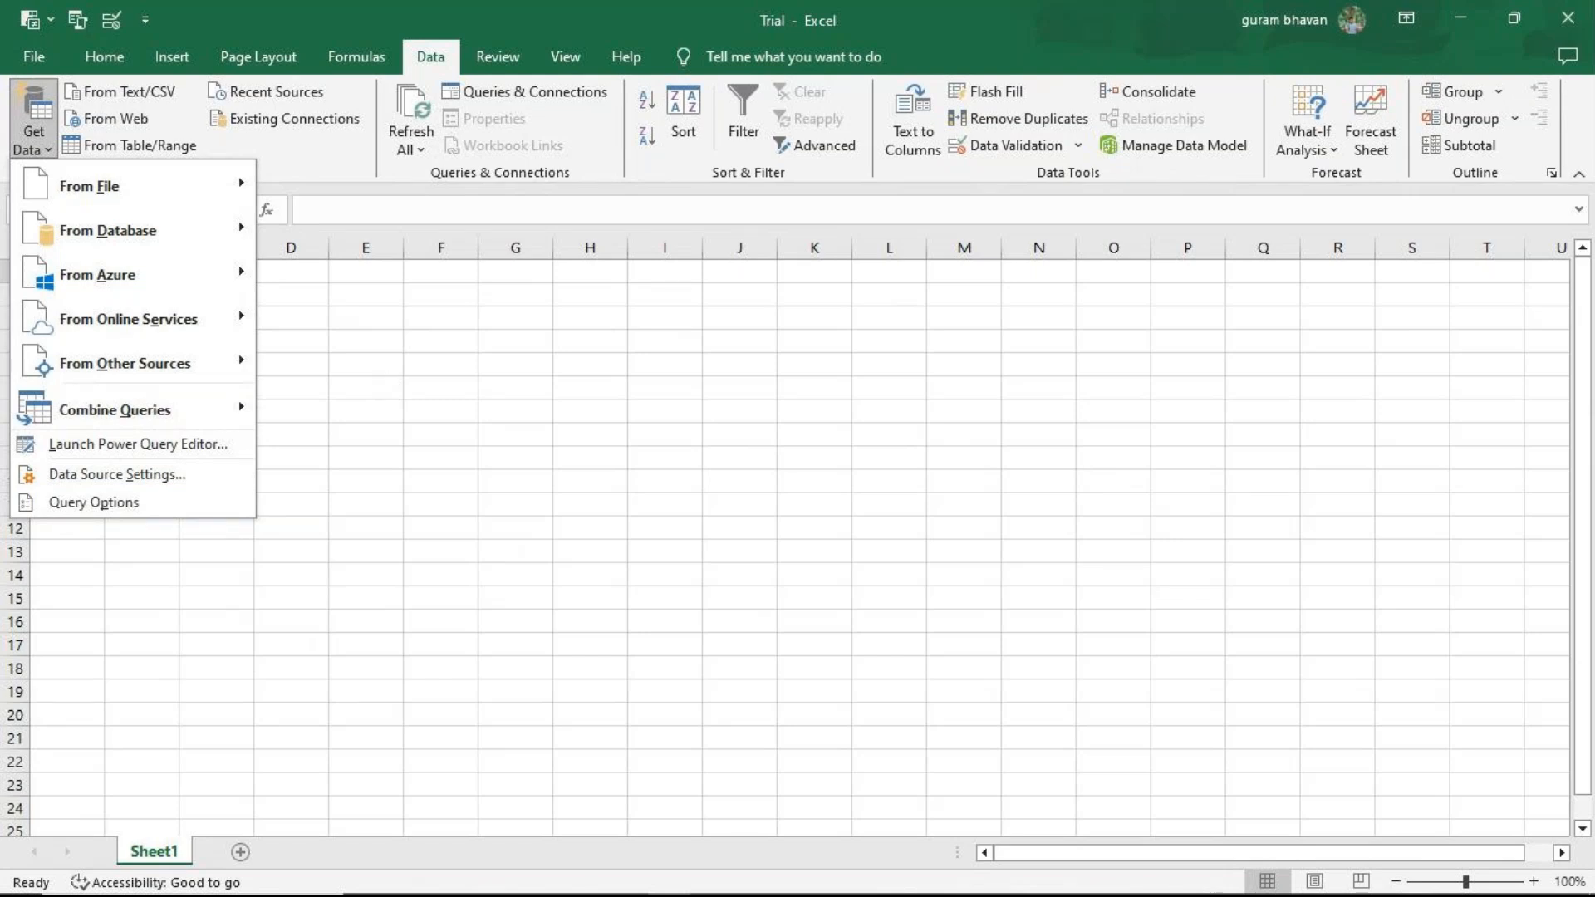
mouse_move(626, 878)
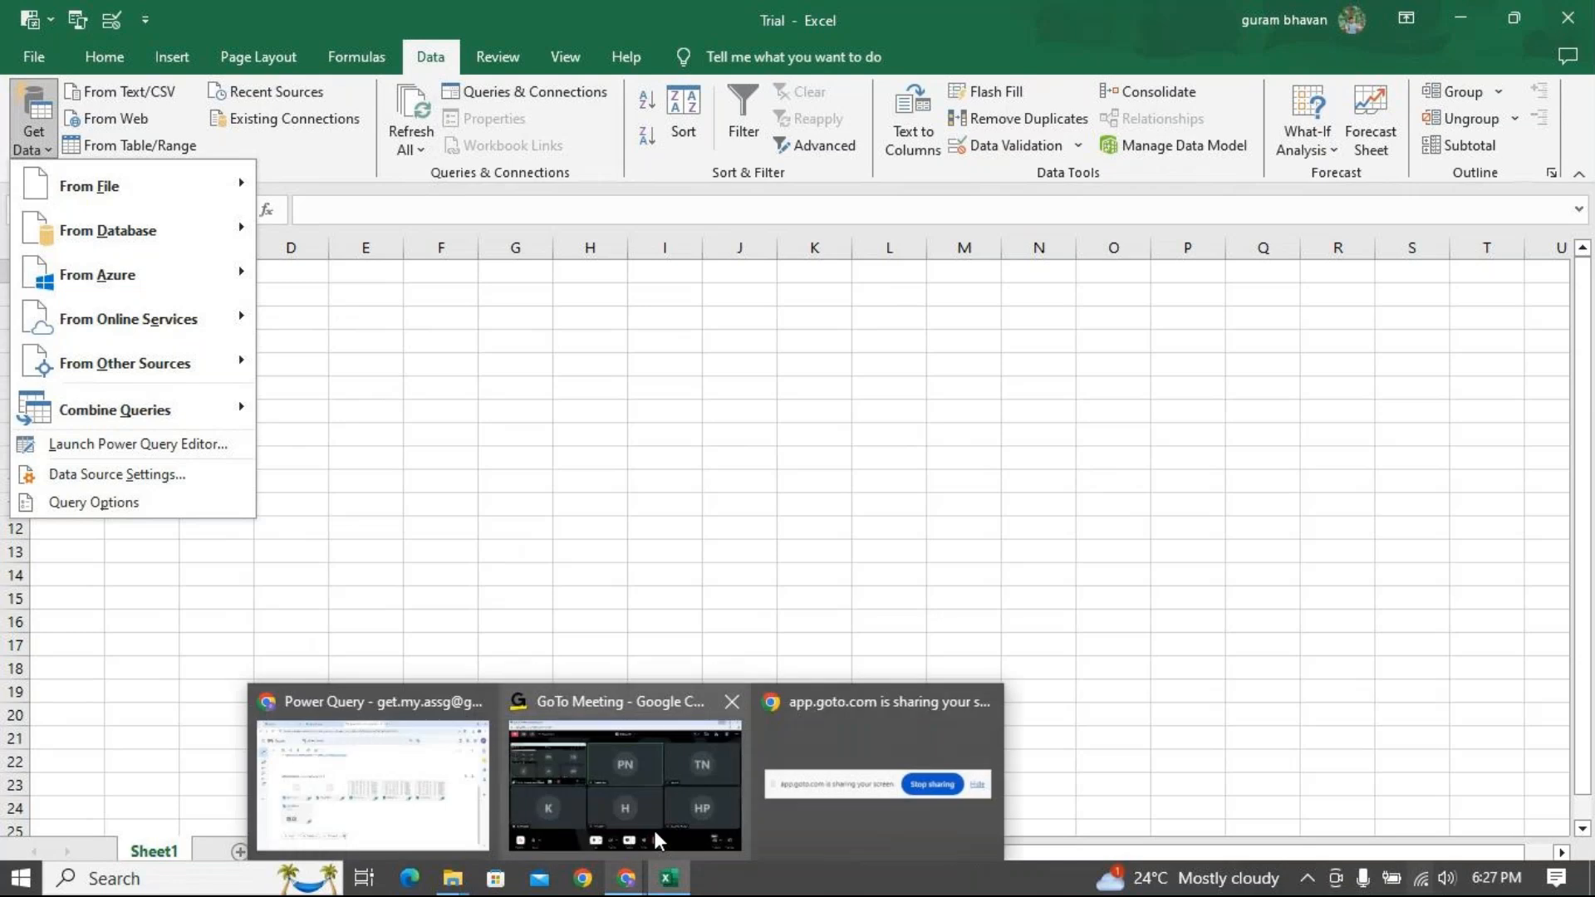
click(535, 827)
click(582, 821)
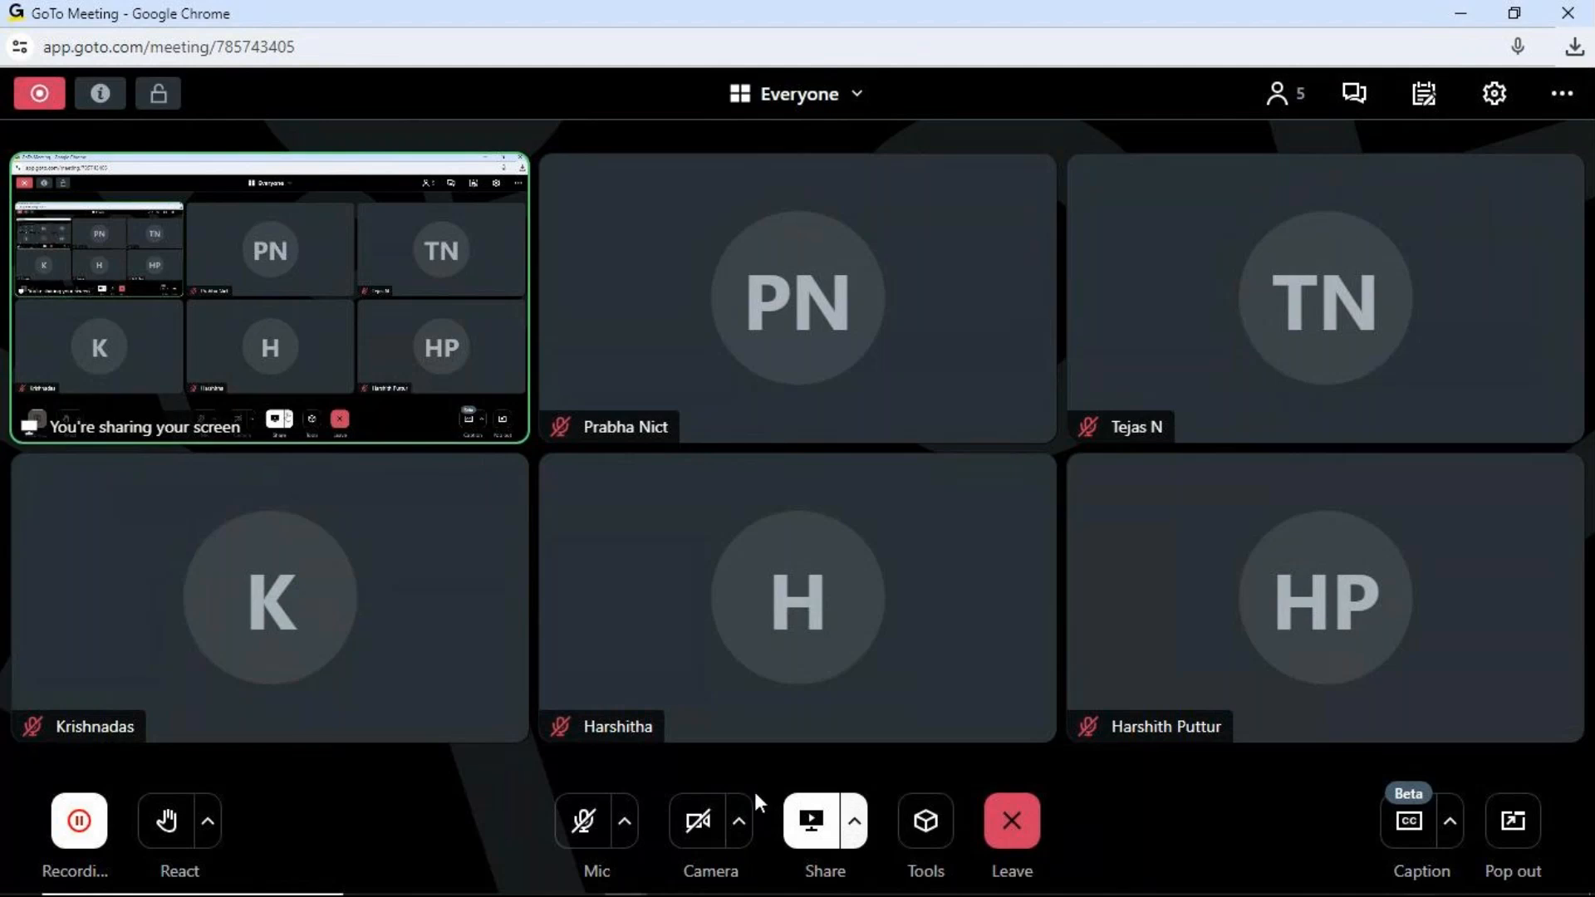
click(584, 823)
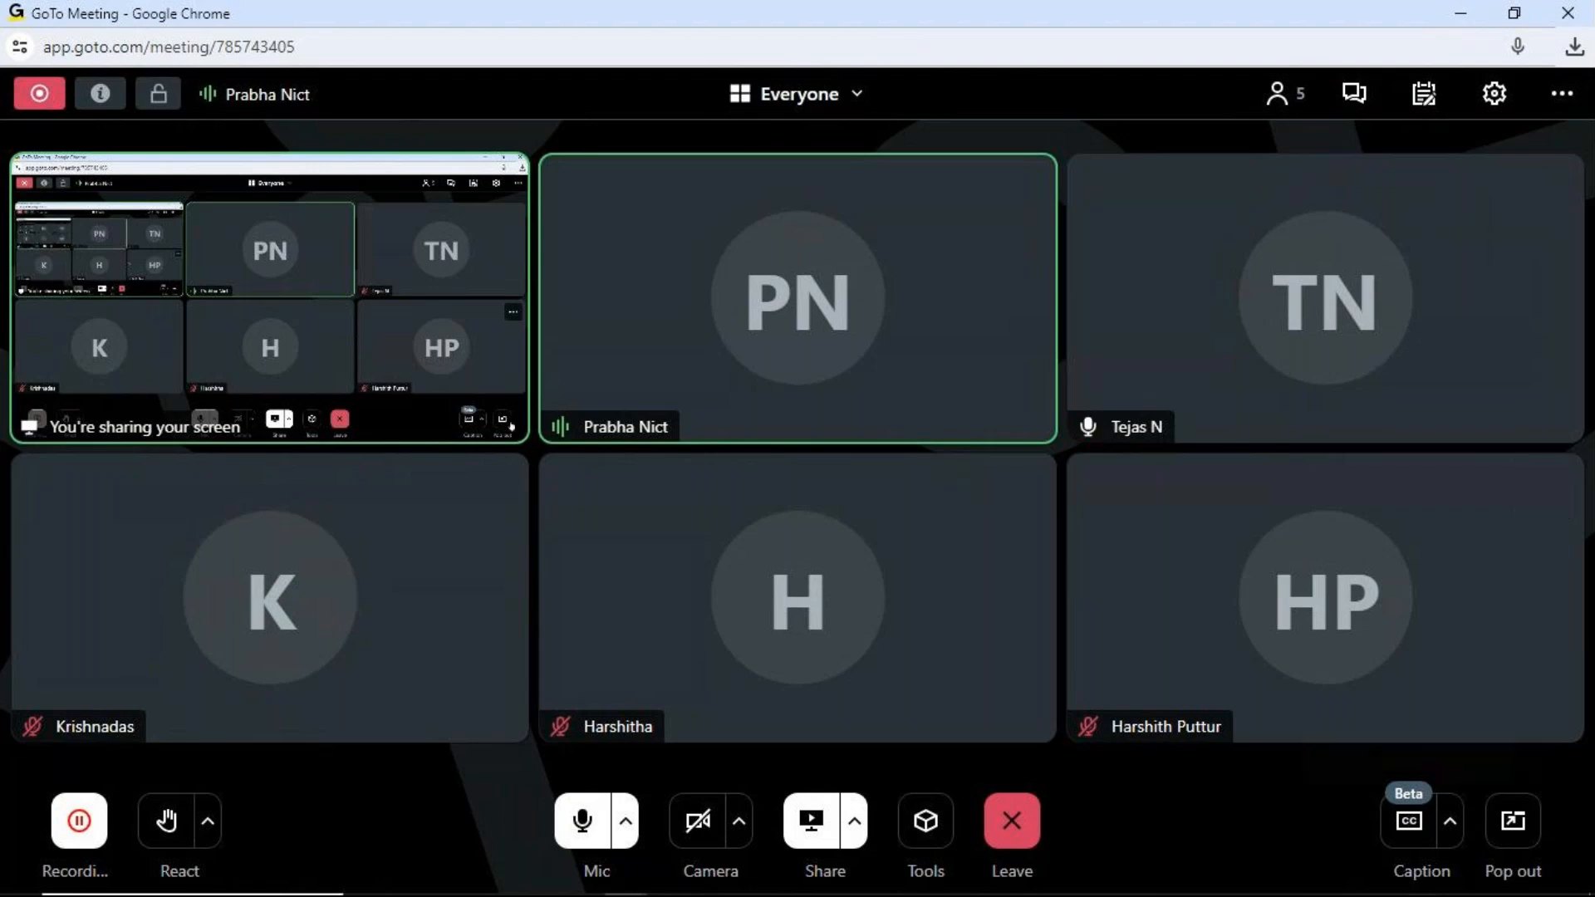
click(1461, 13)
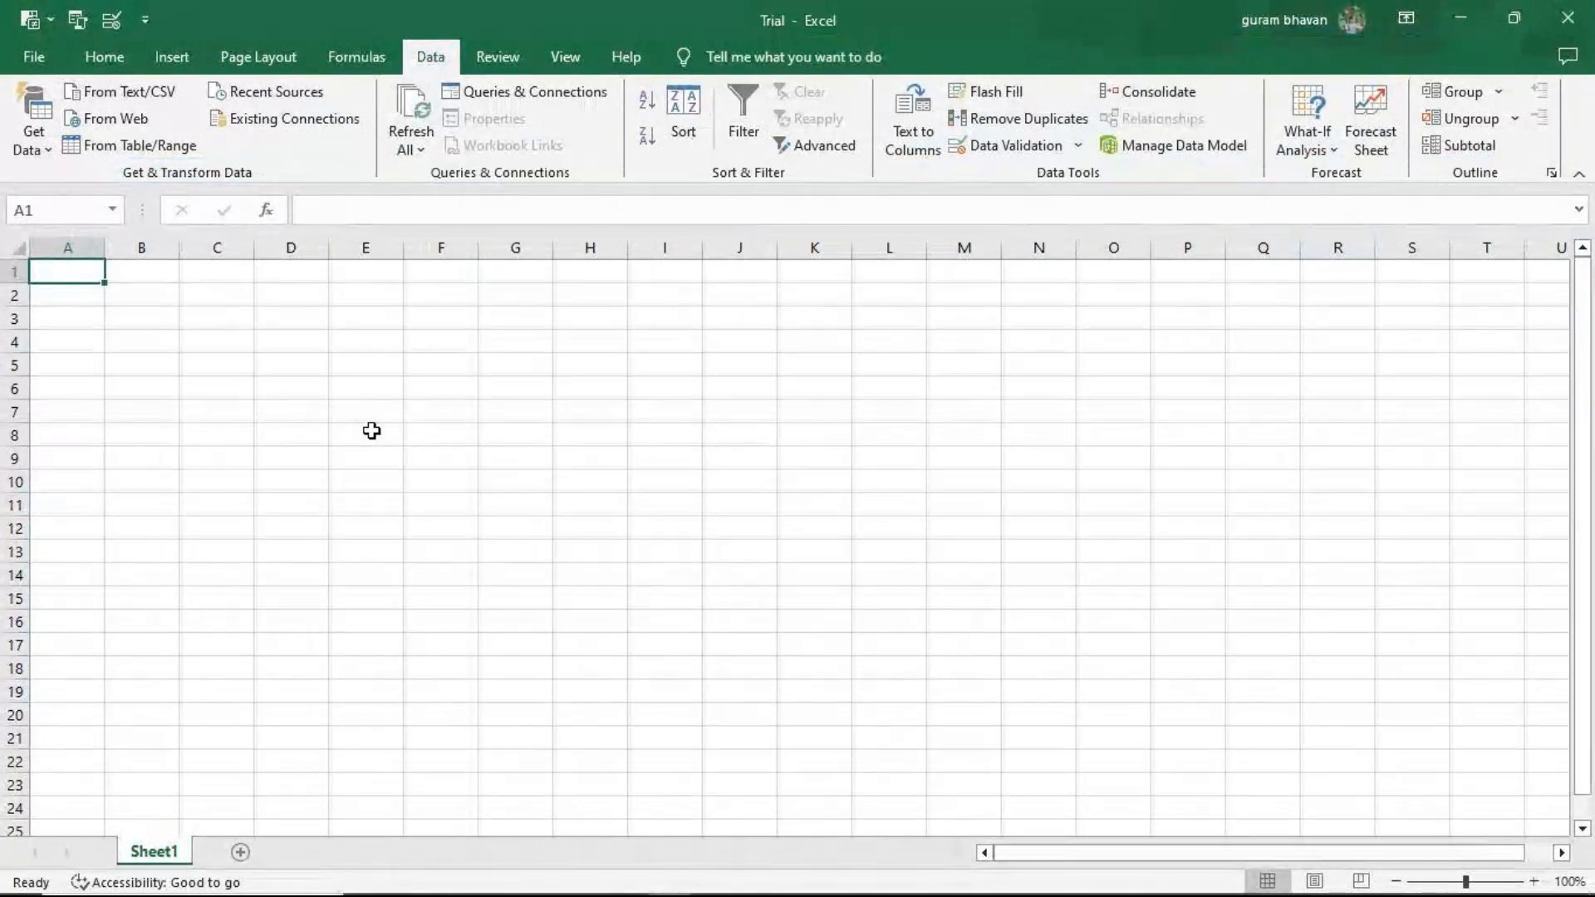
click(48, 153)
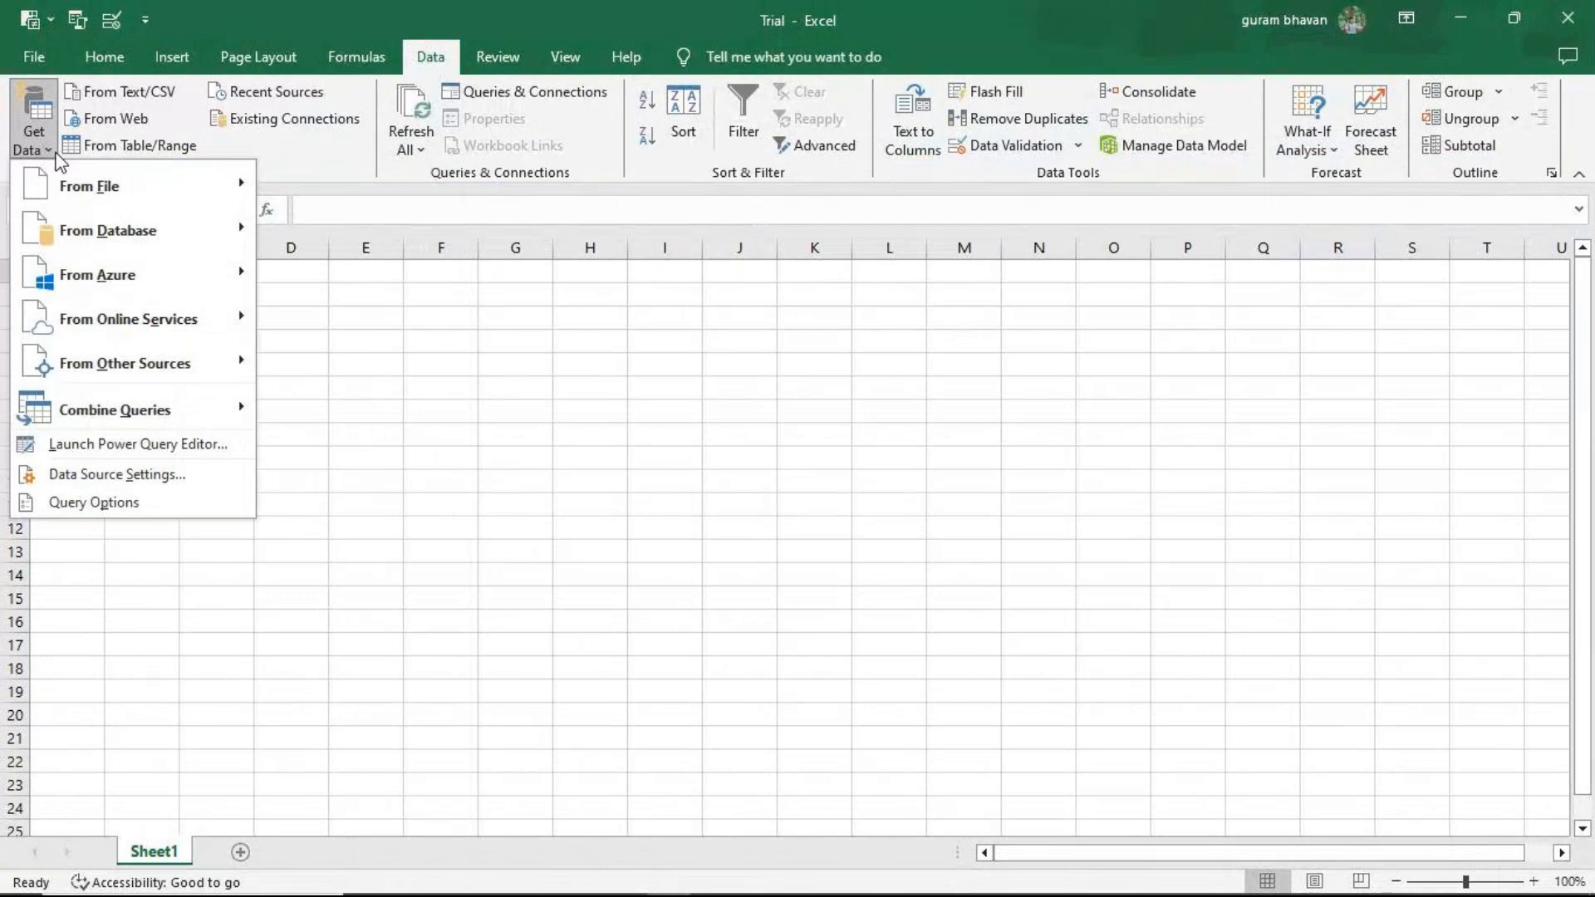
mouse_move(91, 187)
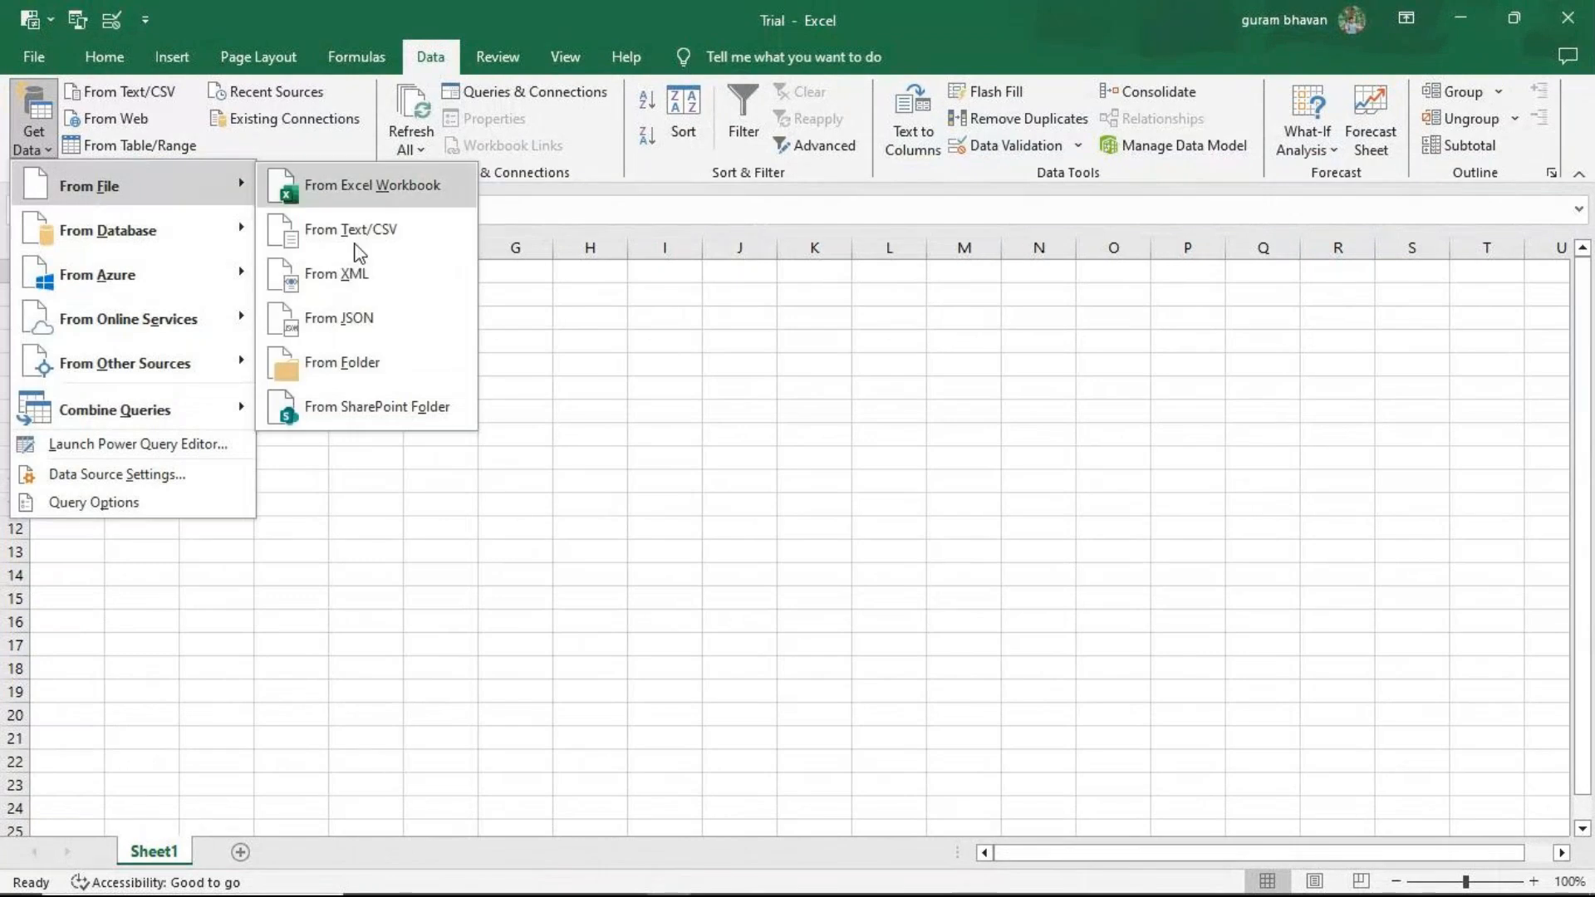
click(363, 386)
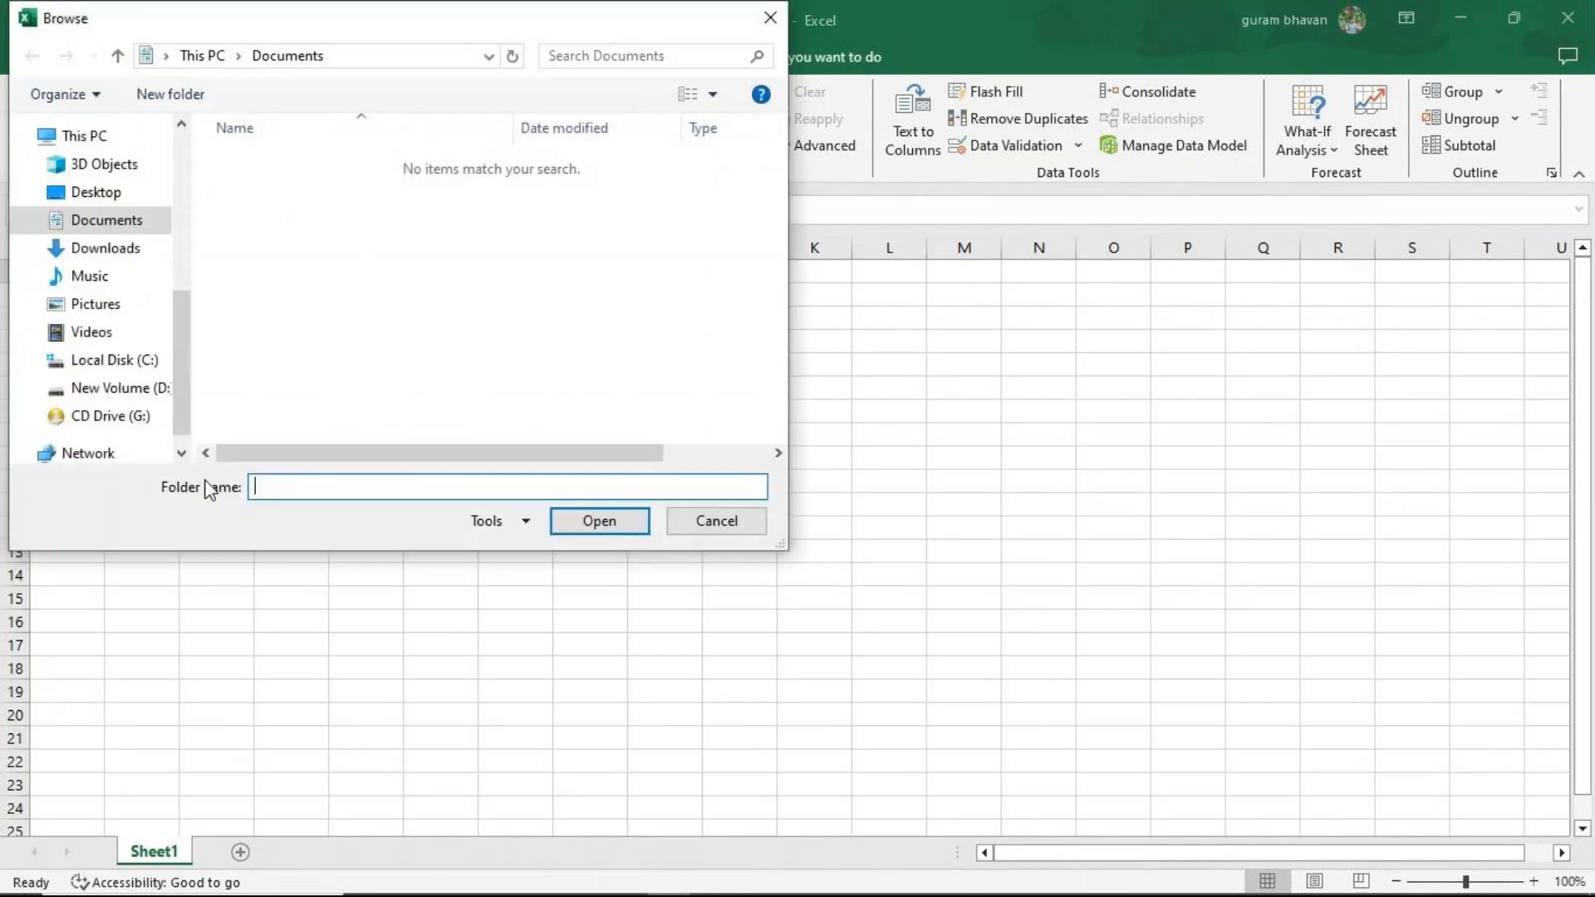
click(134, 199)
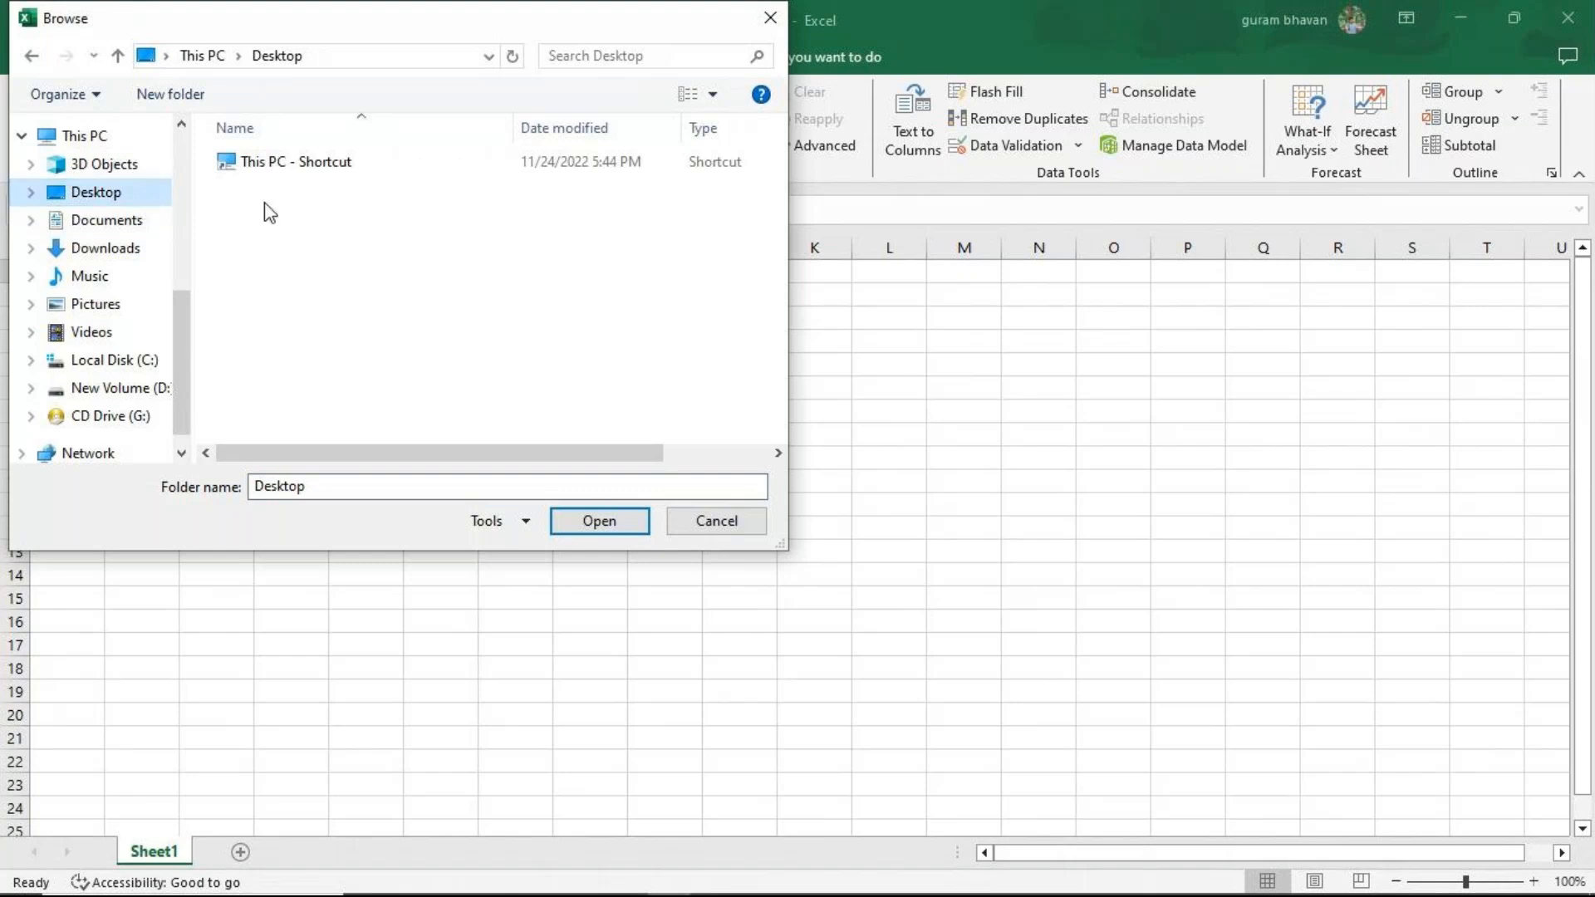
scroll(391, 274, right, 2)
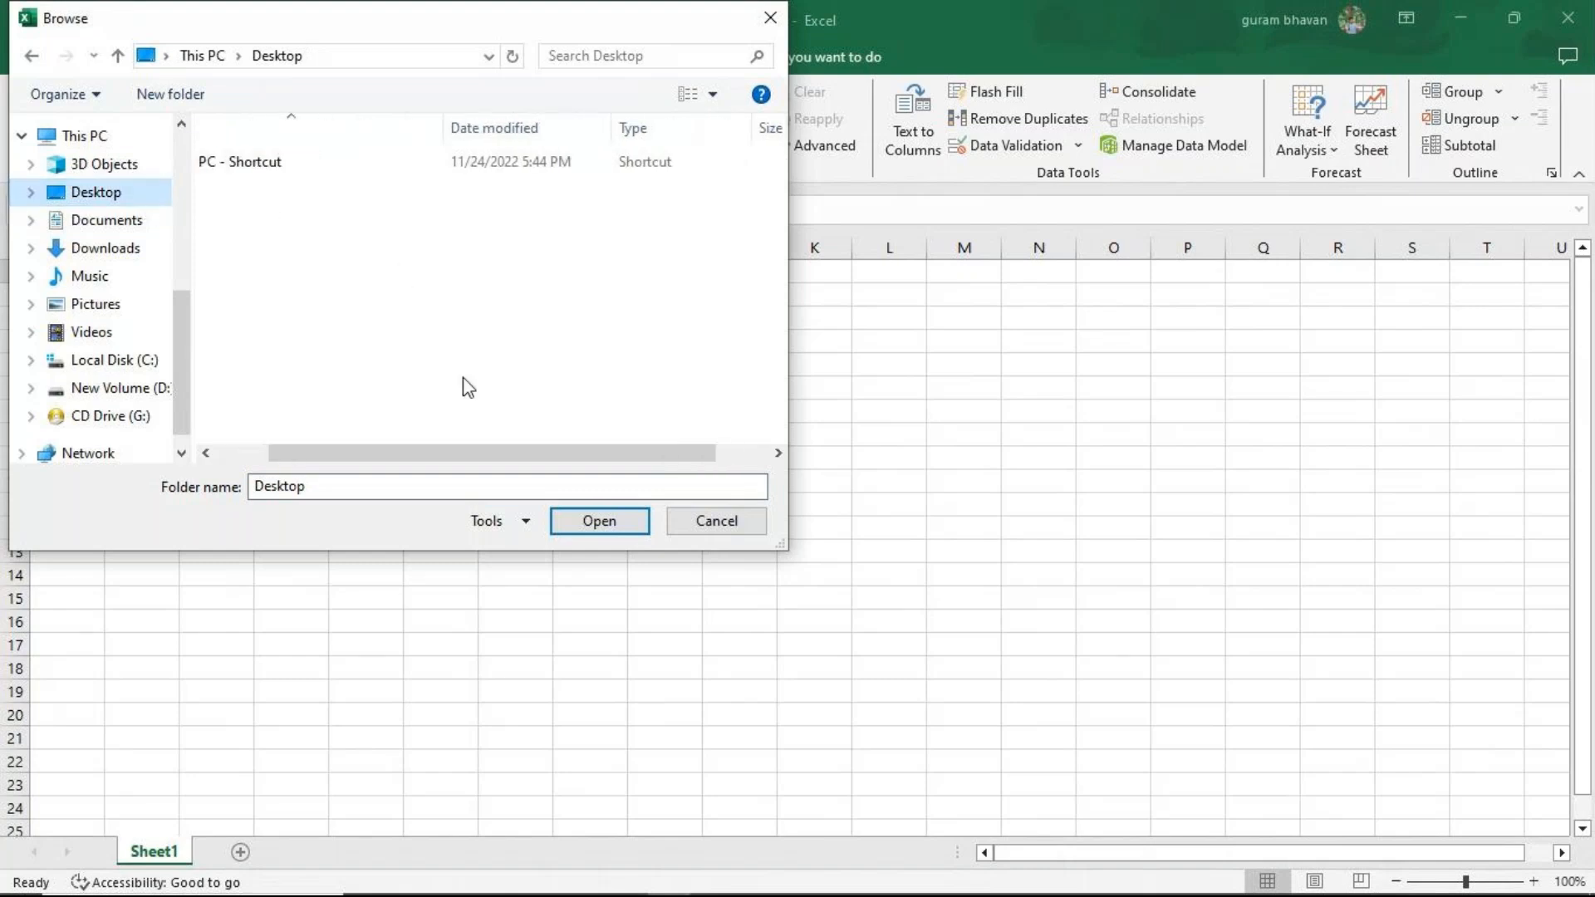
click(121, 203)
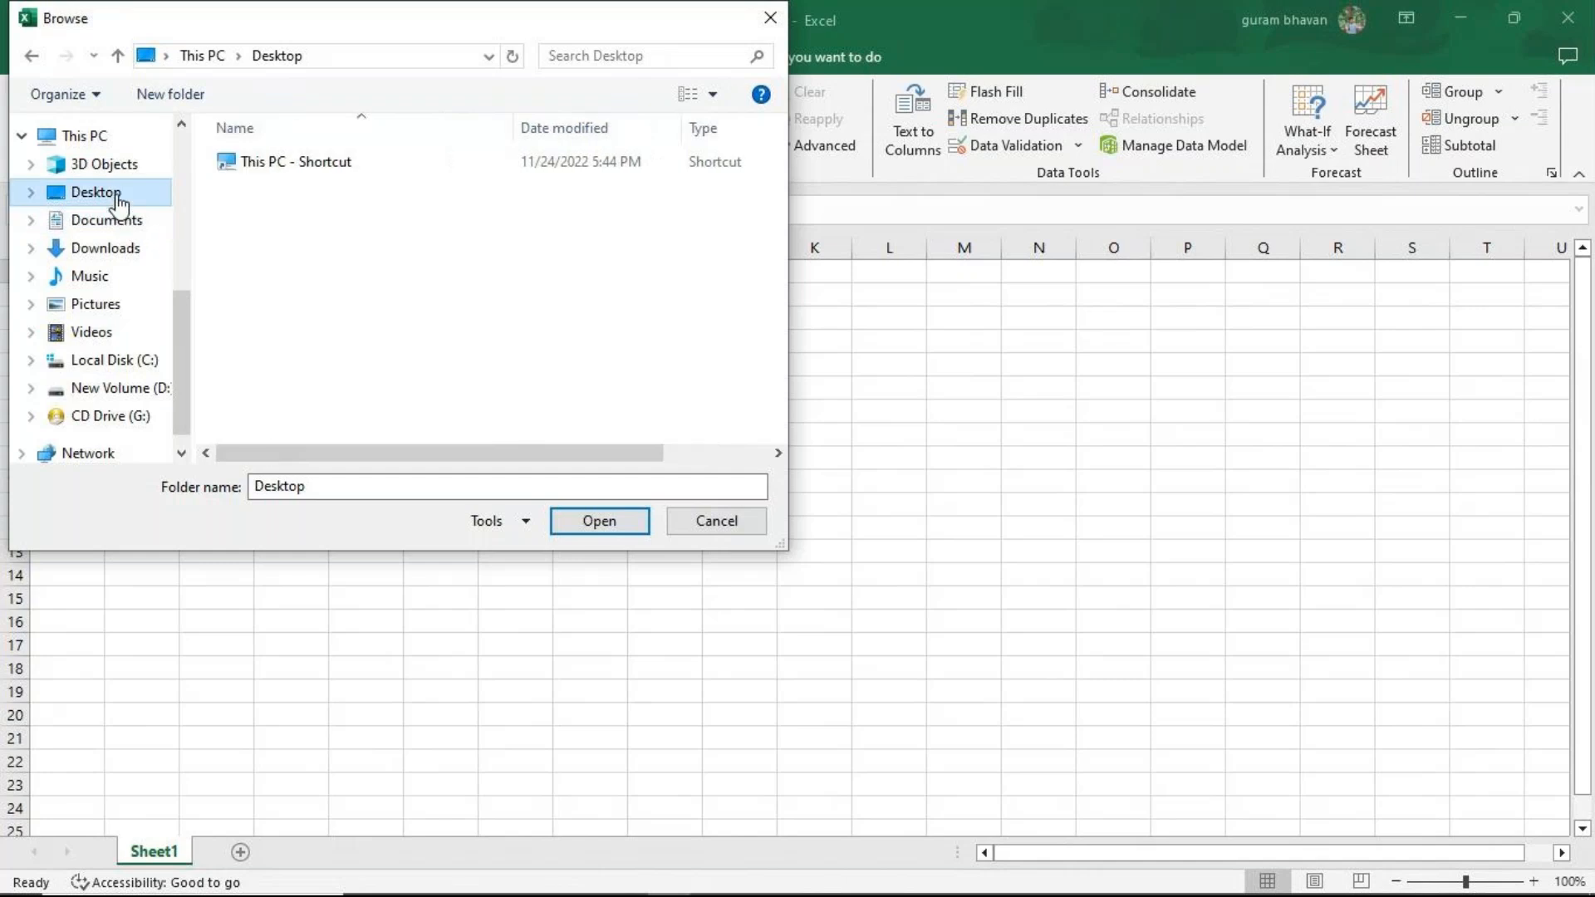
click(765, 17)
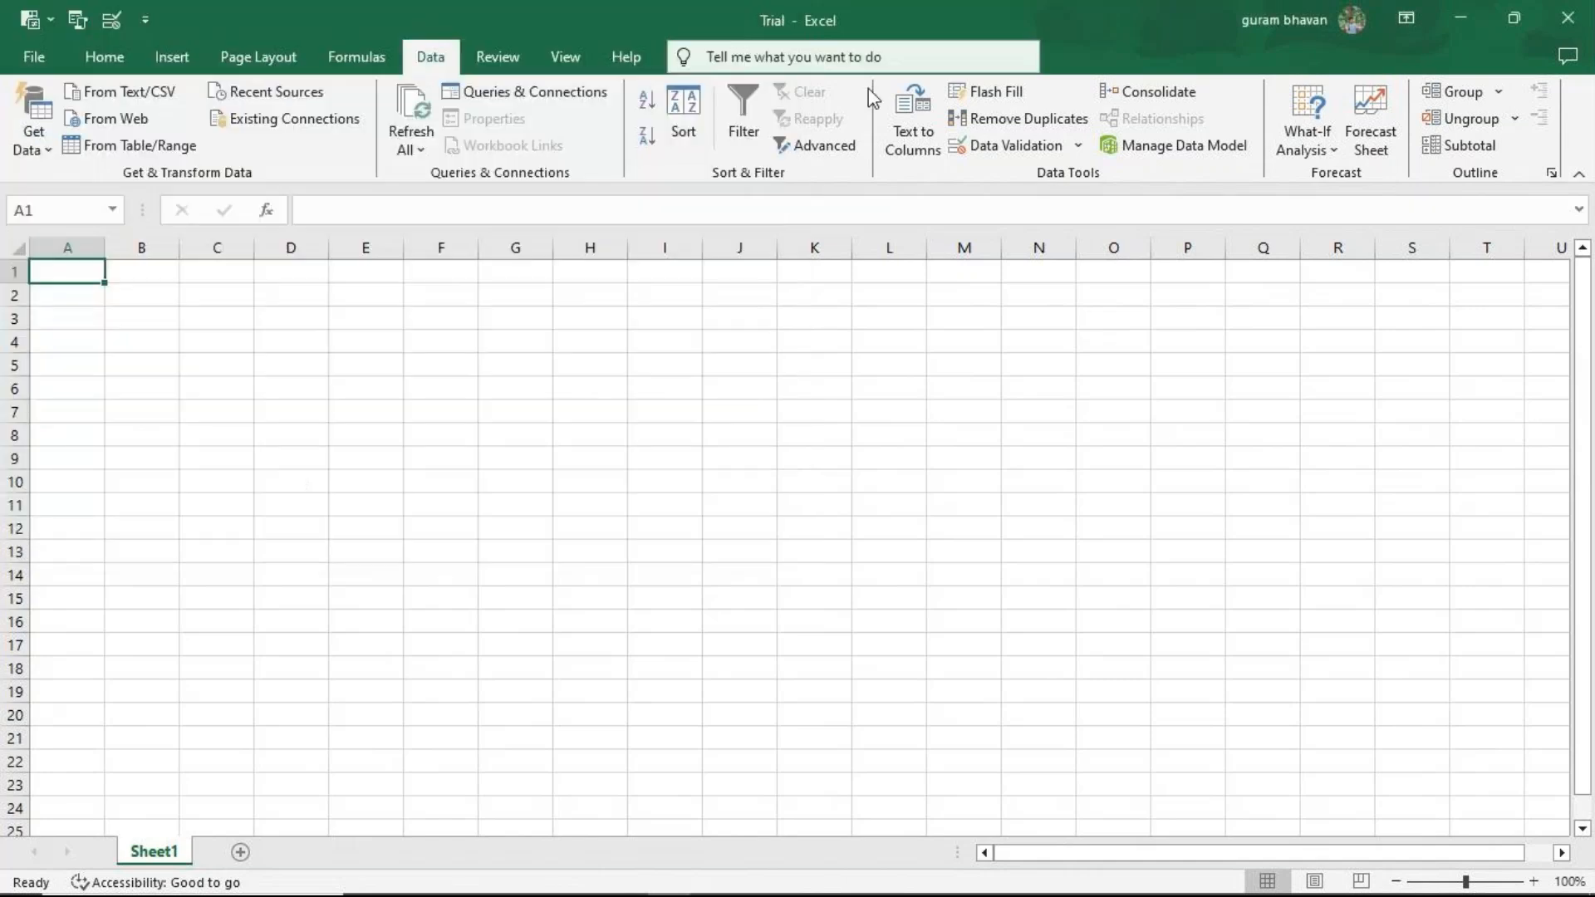
- Minimize the open windows to dismiss the vds error on the desktop, and return to the Trial workbook
click(1459, 18)
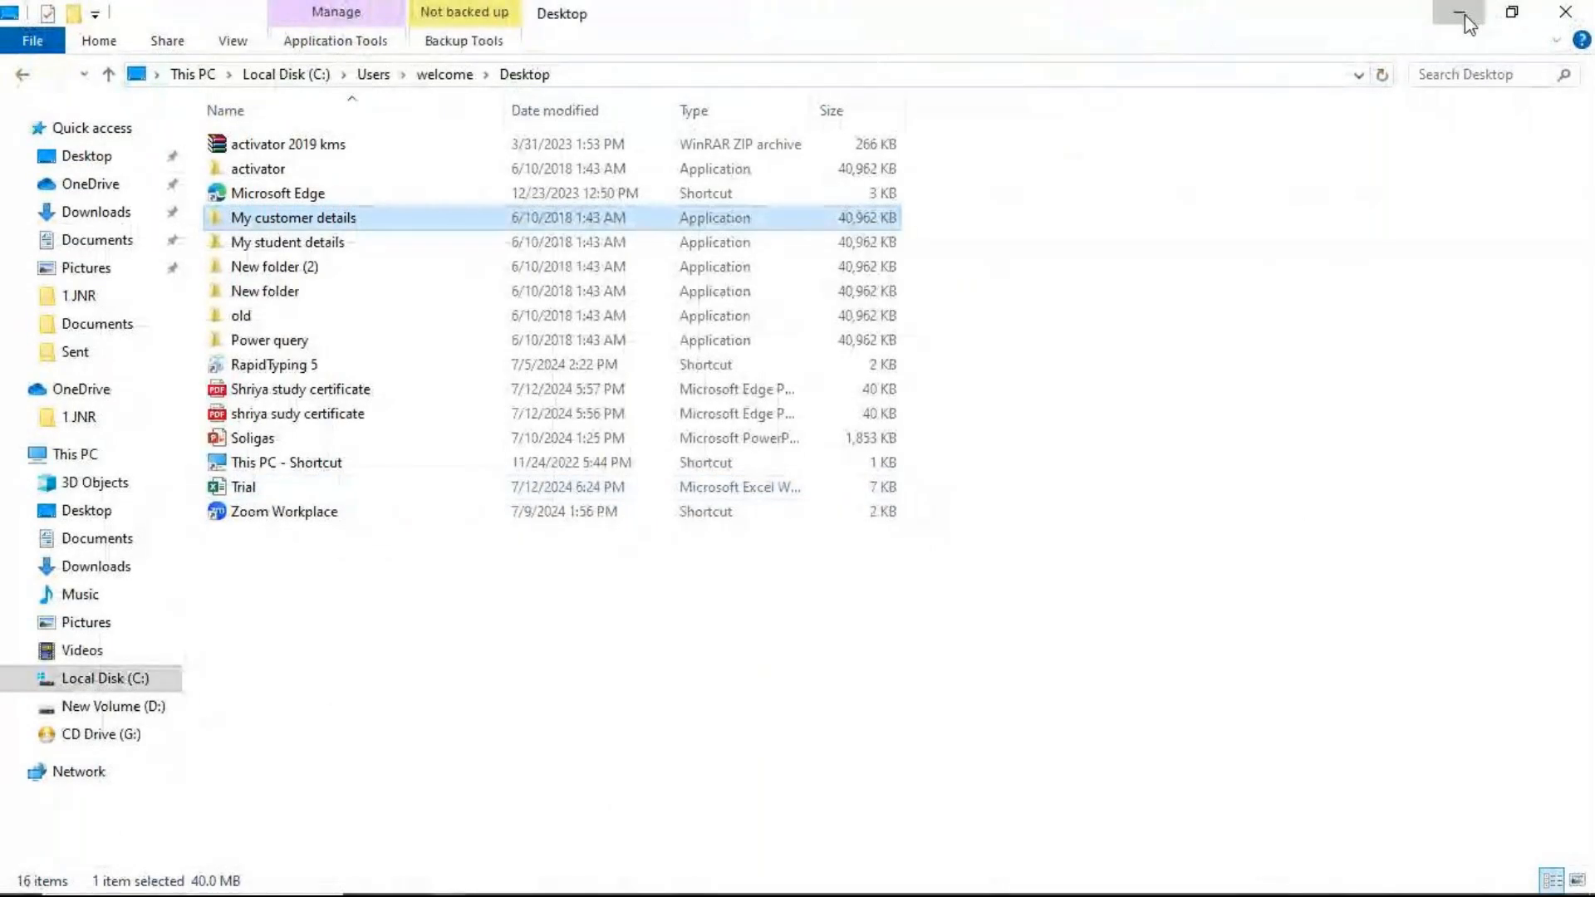
click(1461, 14)
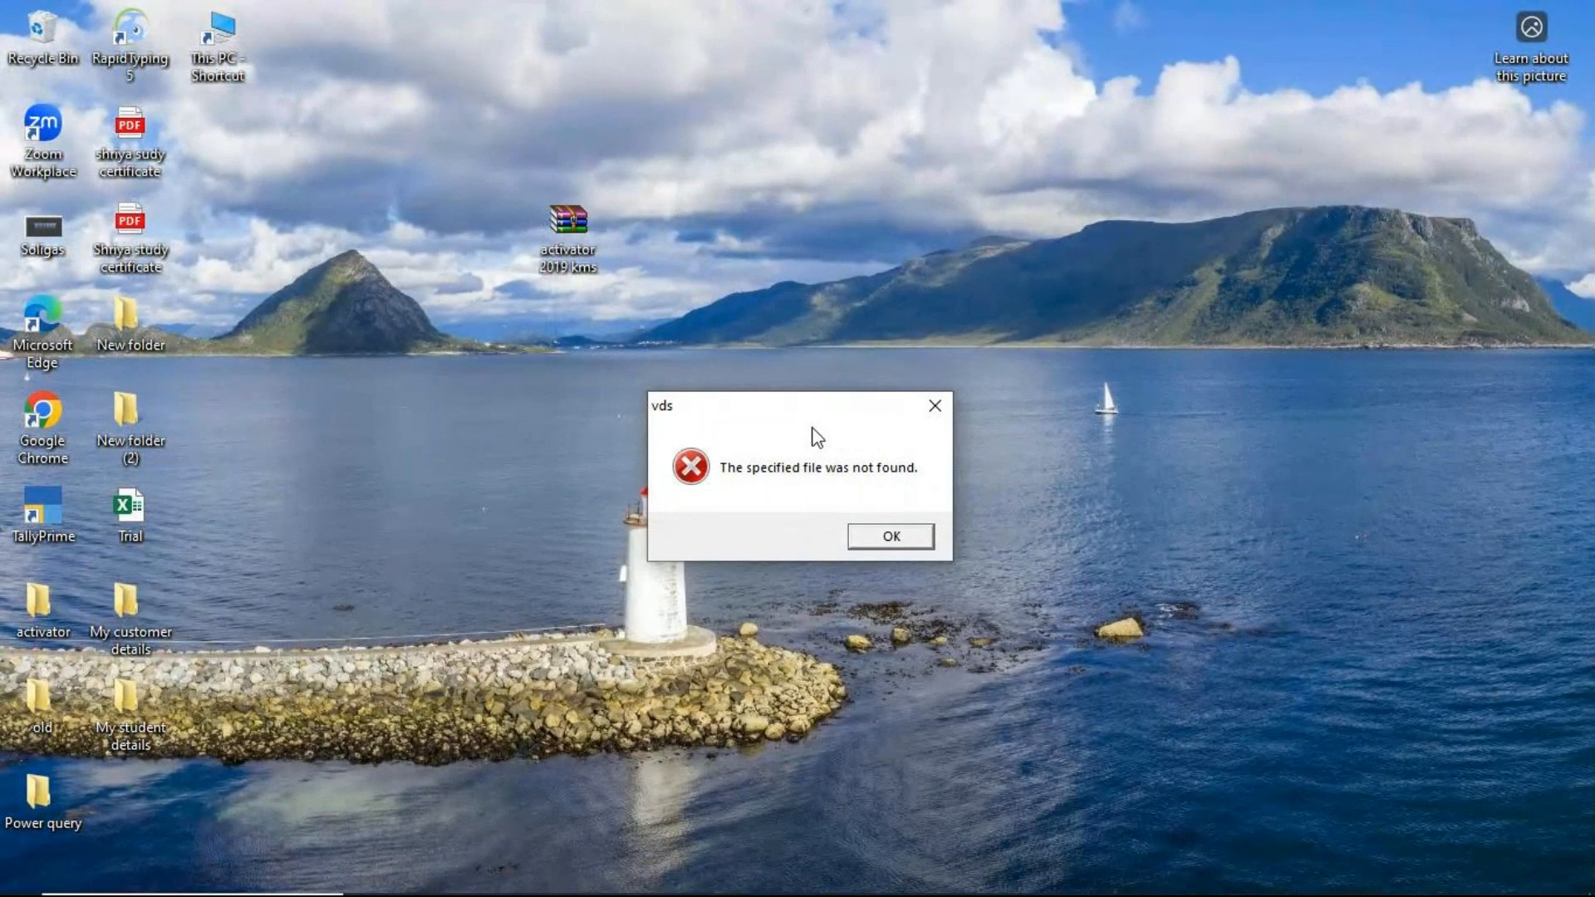
click(910, 548)
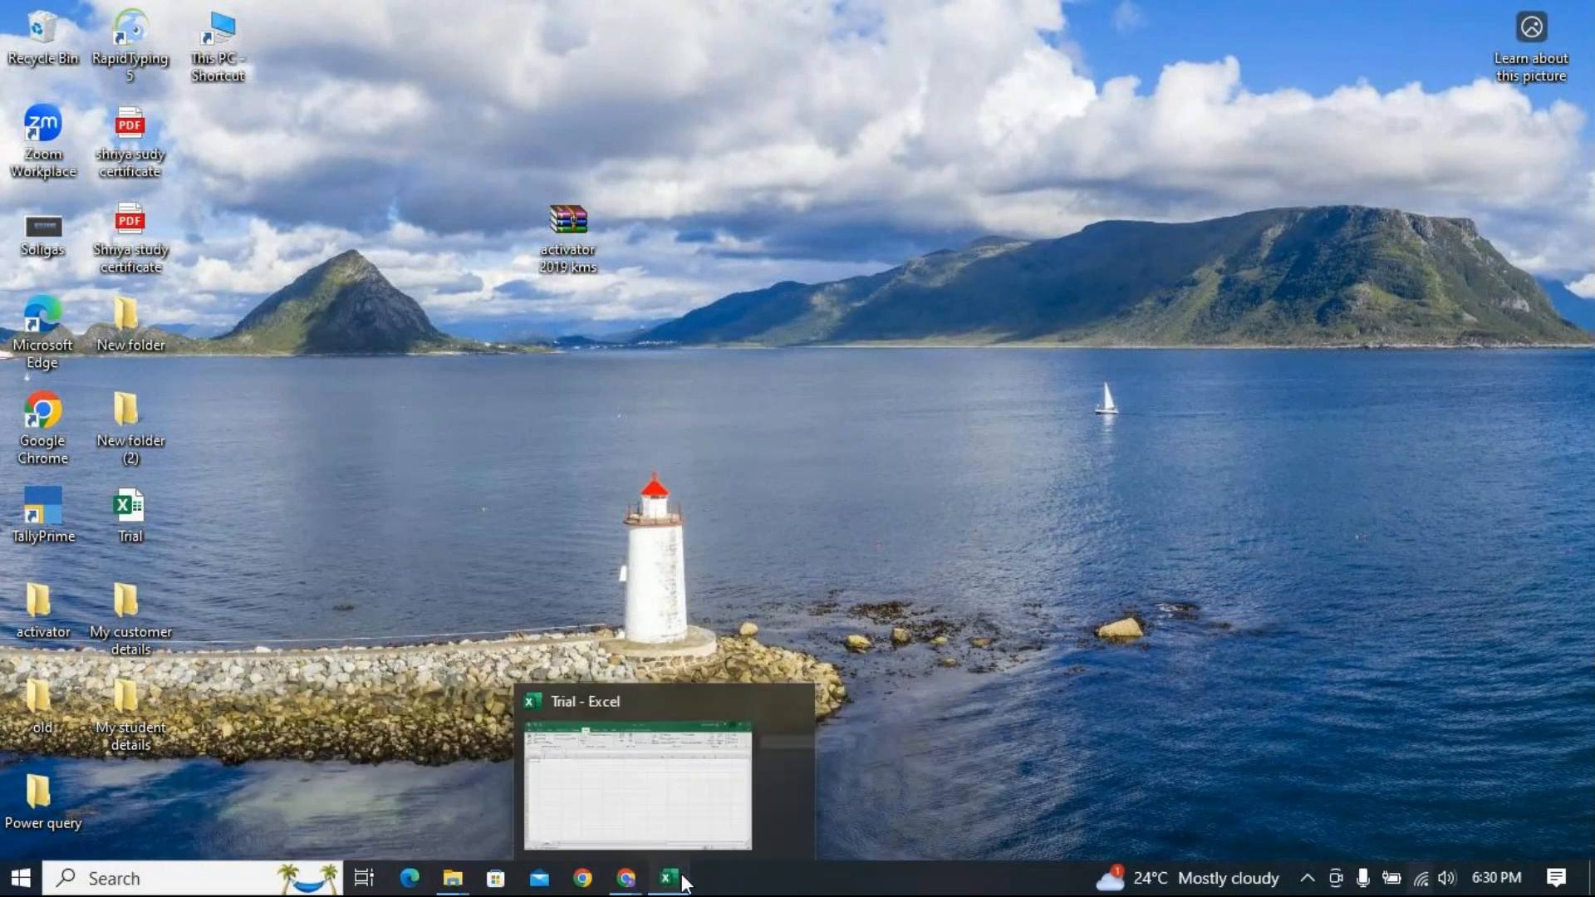
click(668, 878)
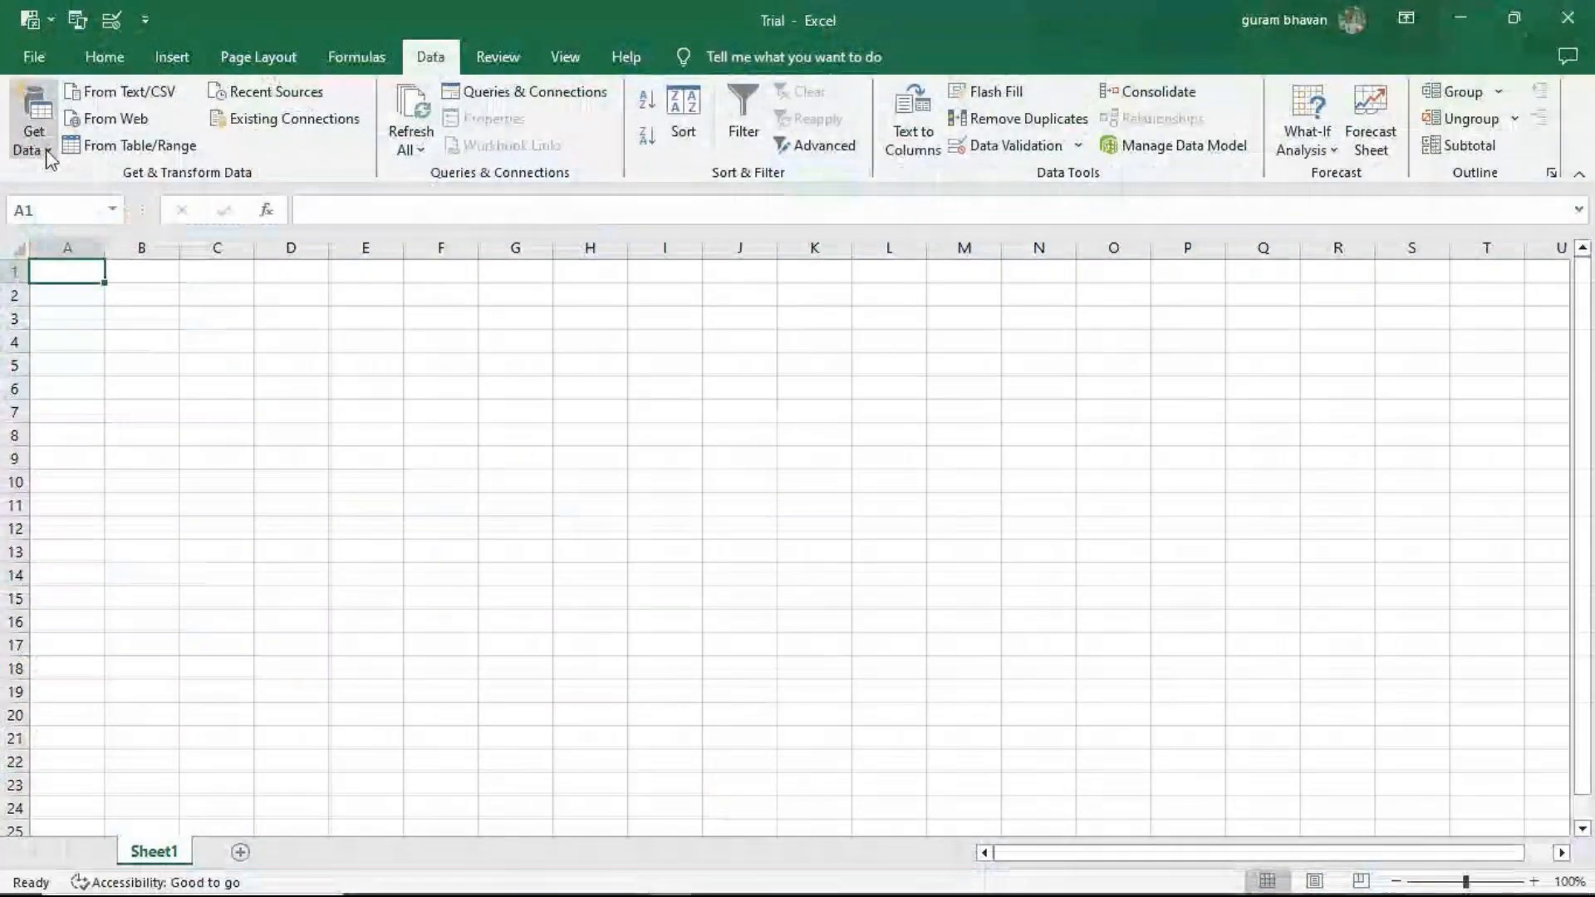
- Start a Get Data import from a folder and browse to the Desktop location
click(33, 133)
mouse_move(116, 186)
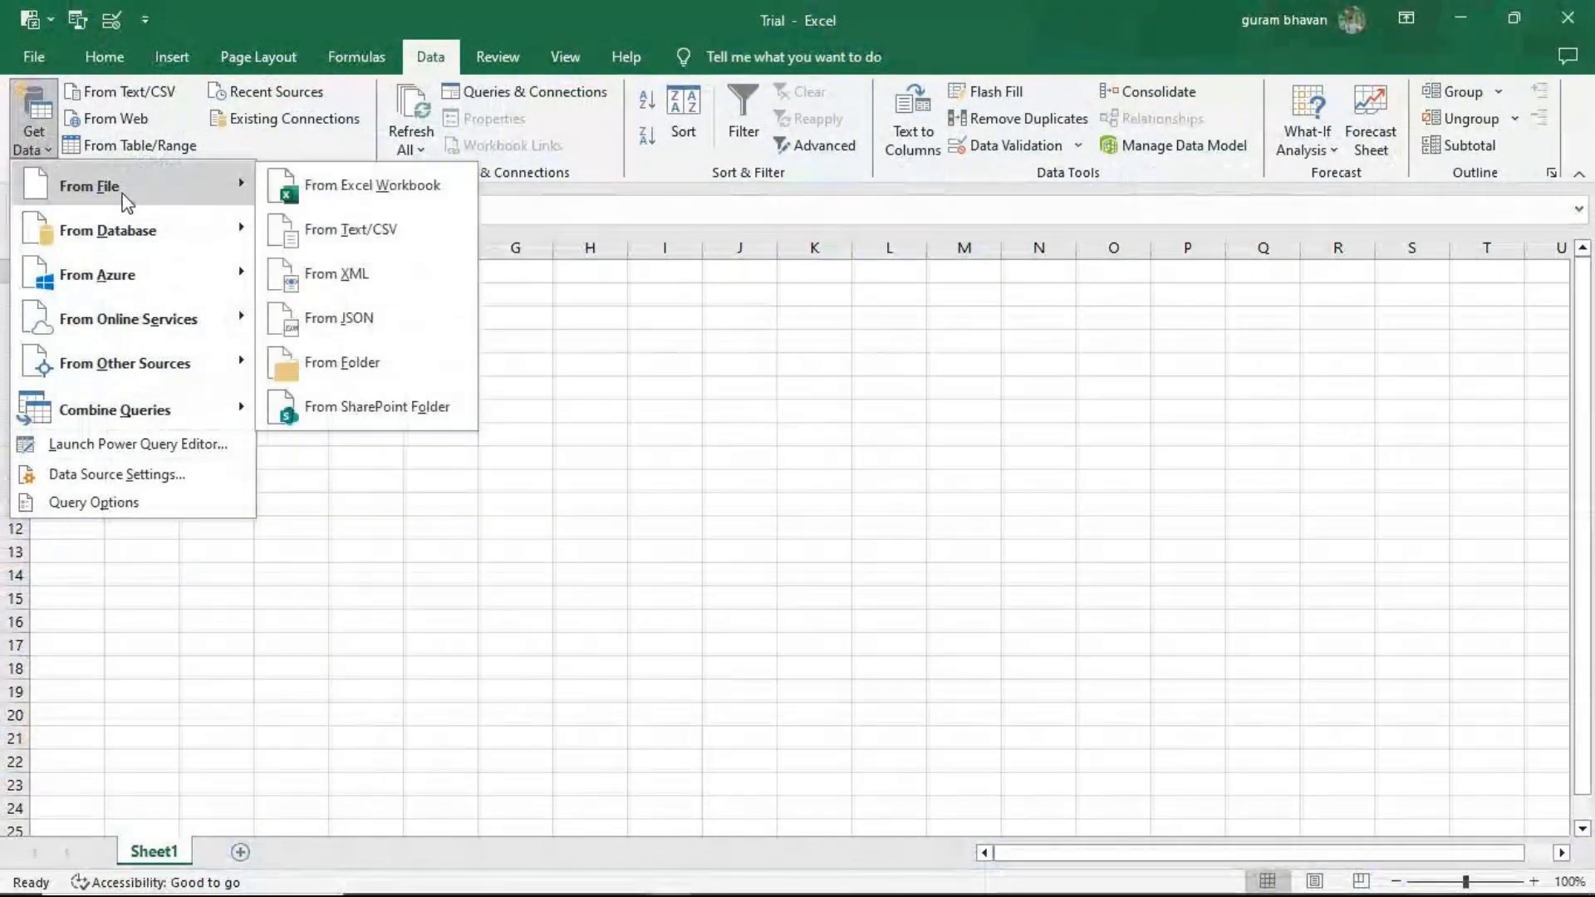
click(356, 361)
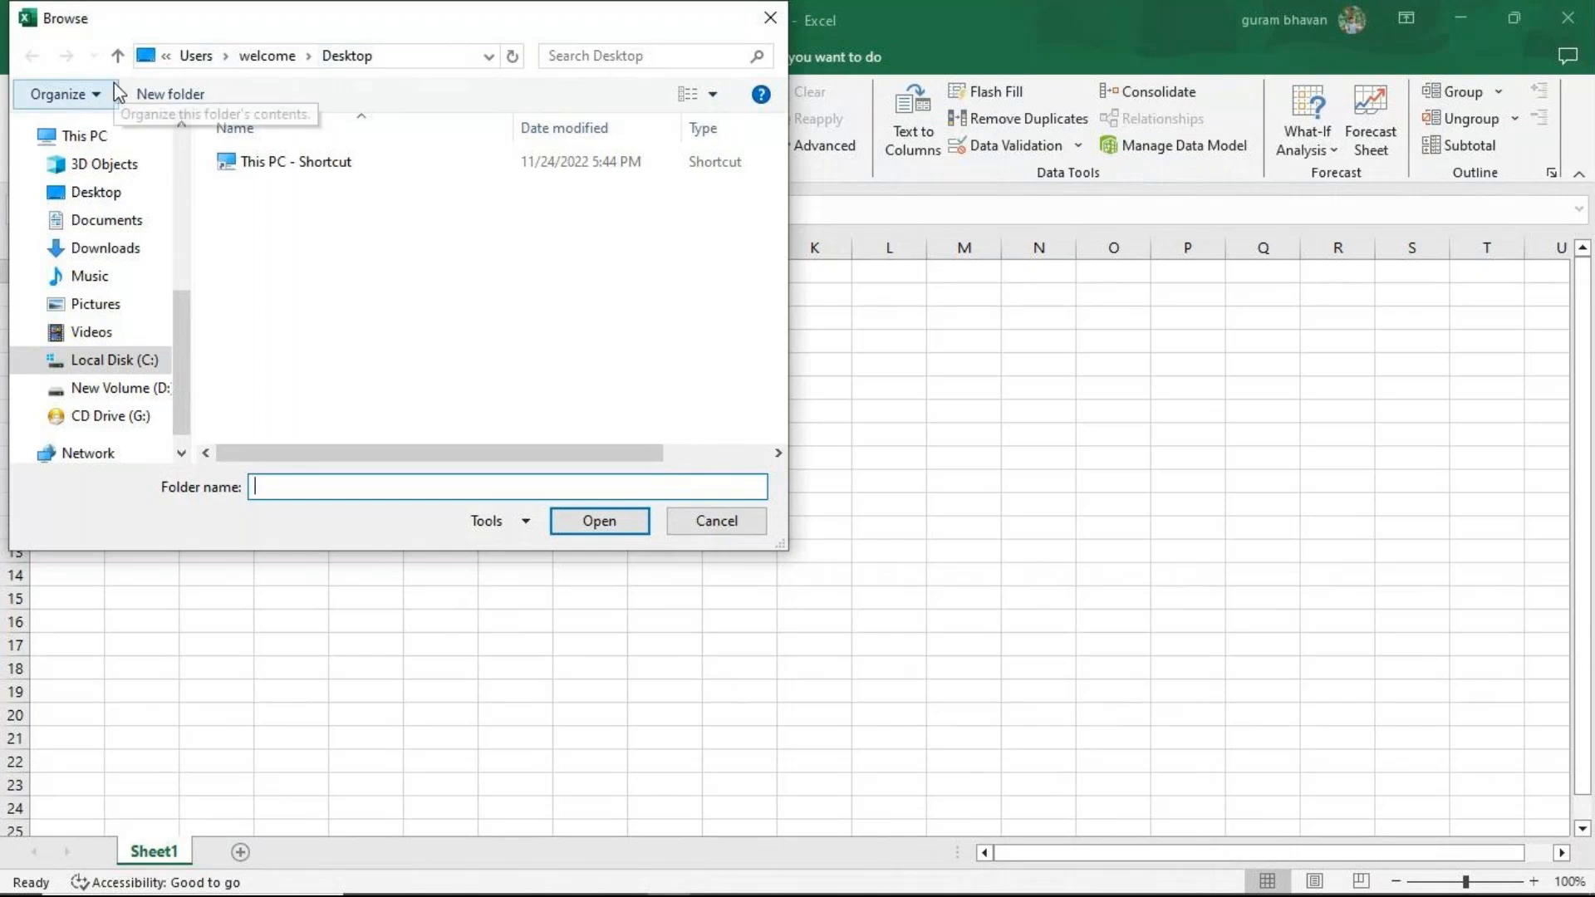
click(73, 200)
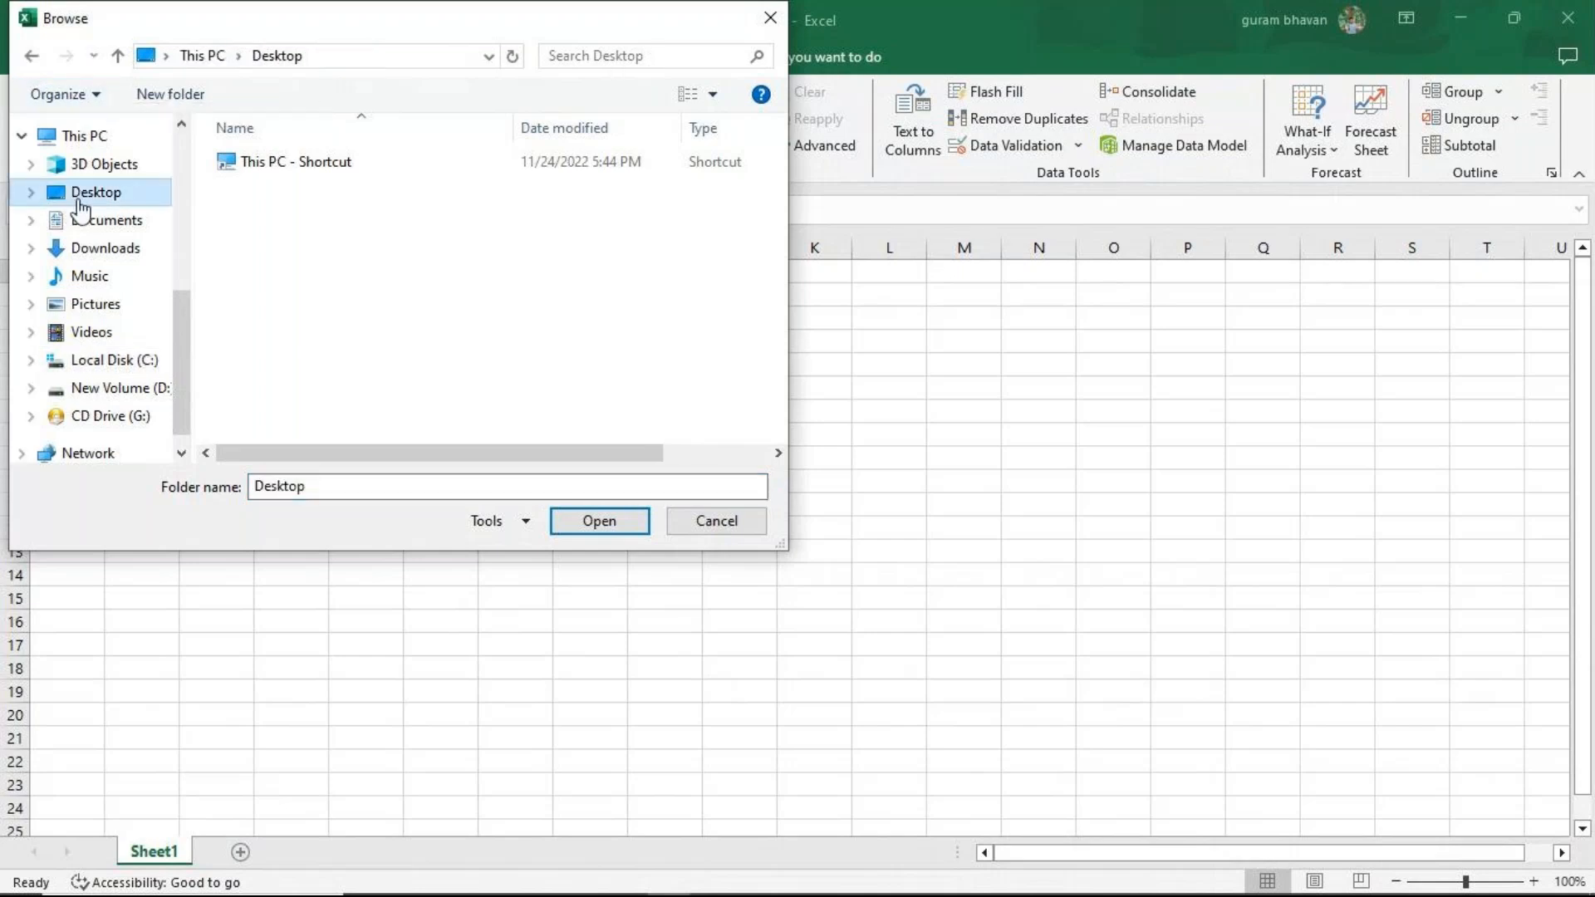
drag(183, 319, 196, 162)
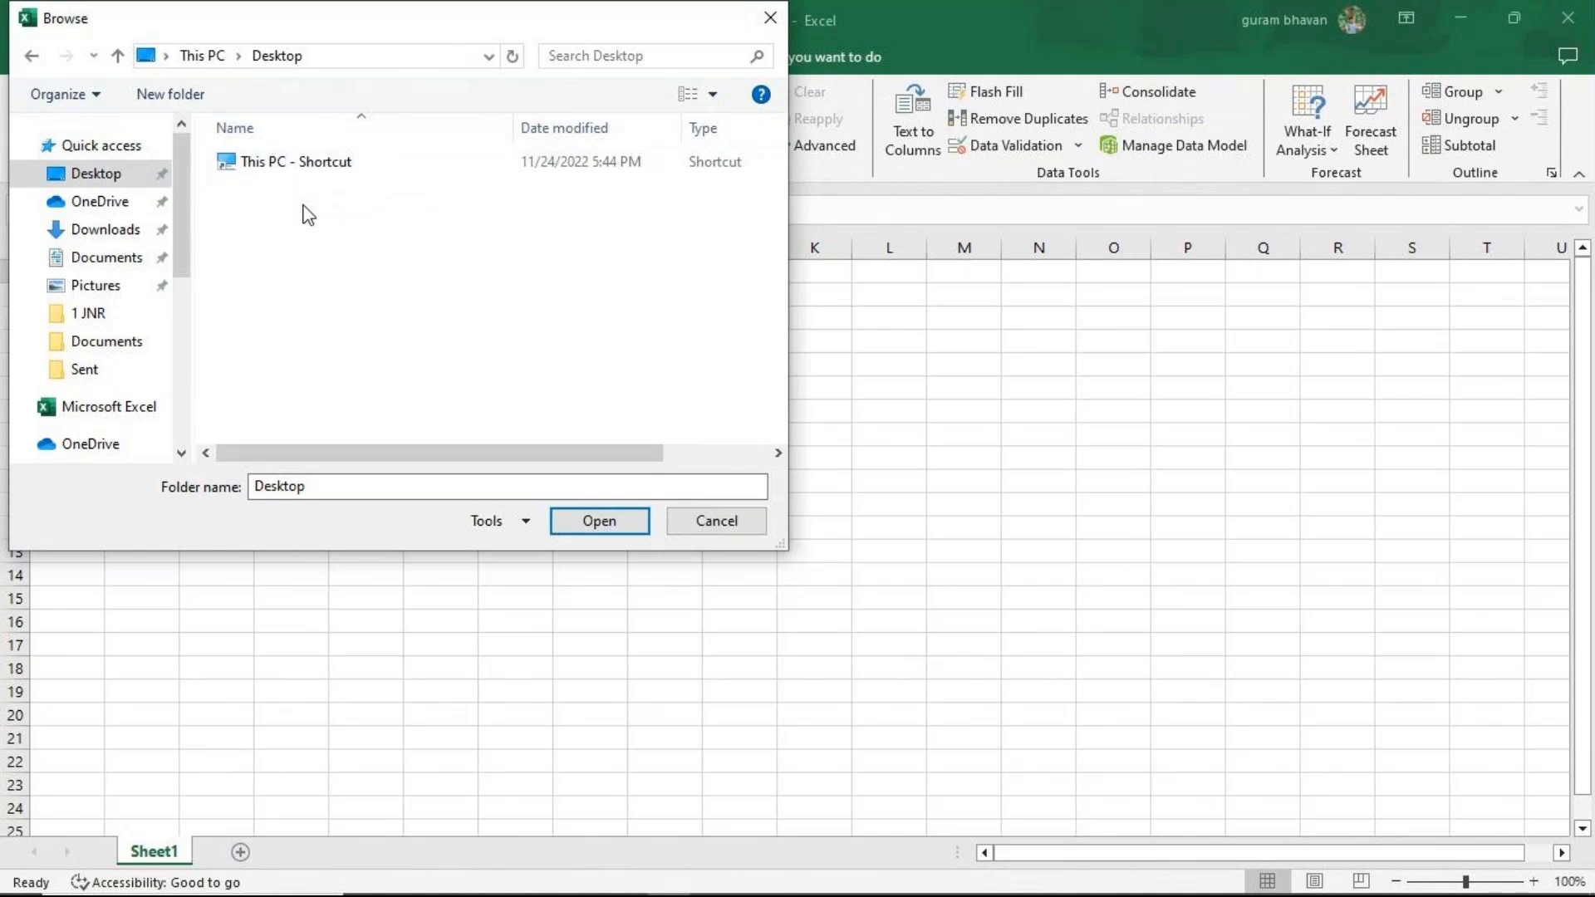
- Try to open My customer details.exe as the source folder, and close the Browse dialog
click(319, 482)
key(BackSpace)
key(BackSpace)
key(BackSpace)
key(BackSpace)
key(BackSpace)
key(BackSpace)
key(BackSpace)
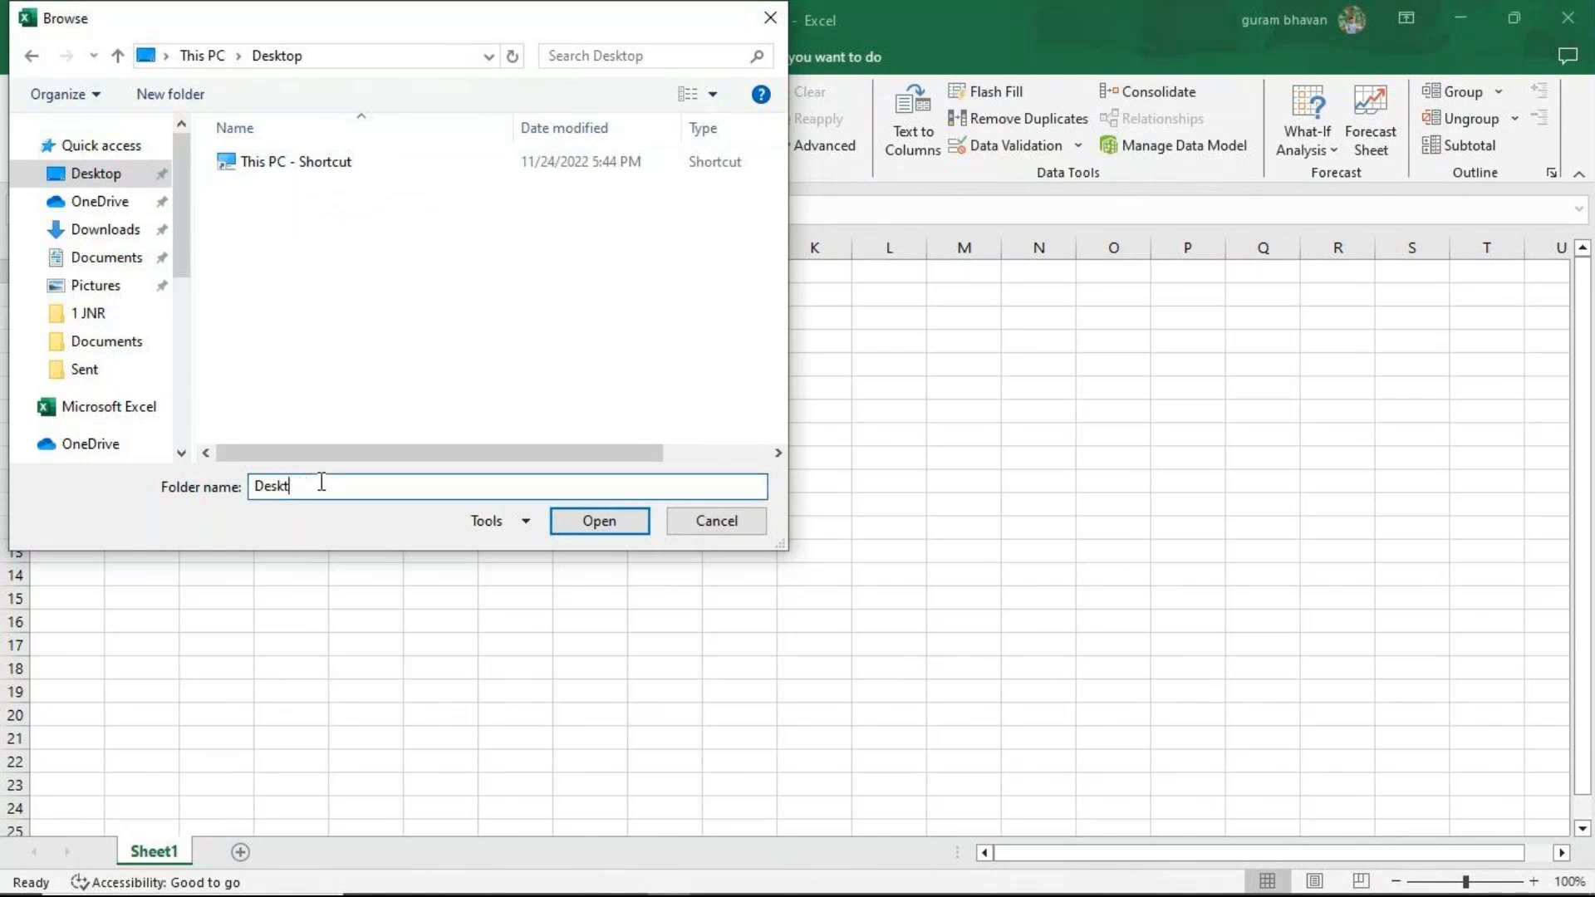
text(my)
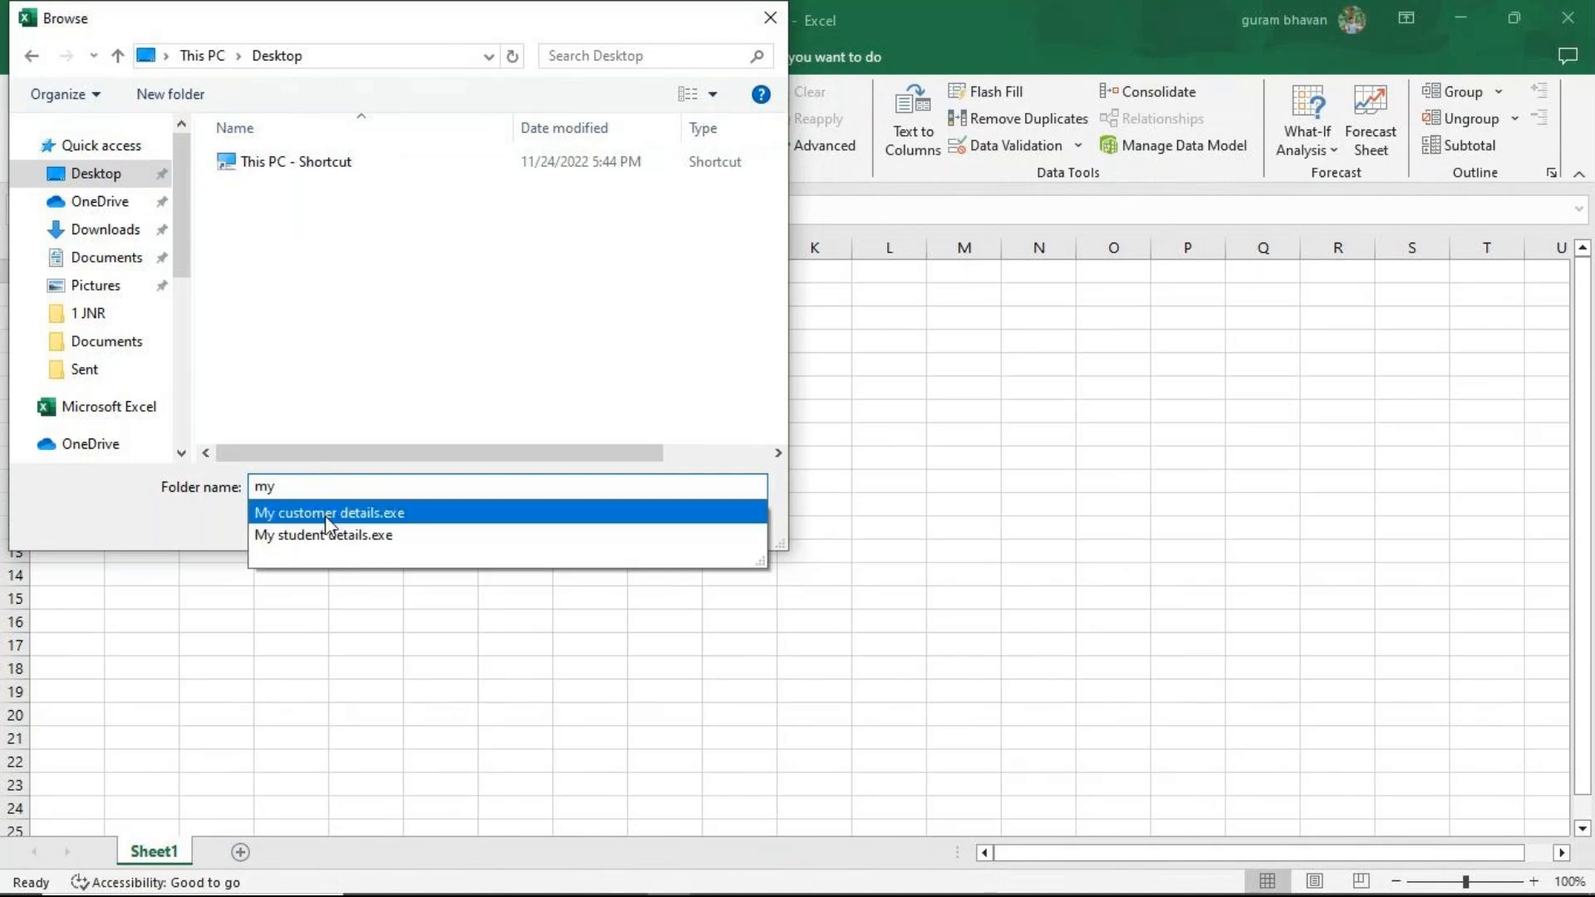
click(353, 511)
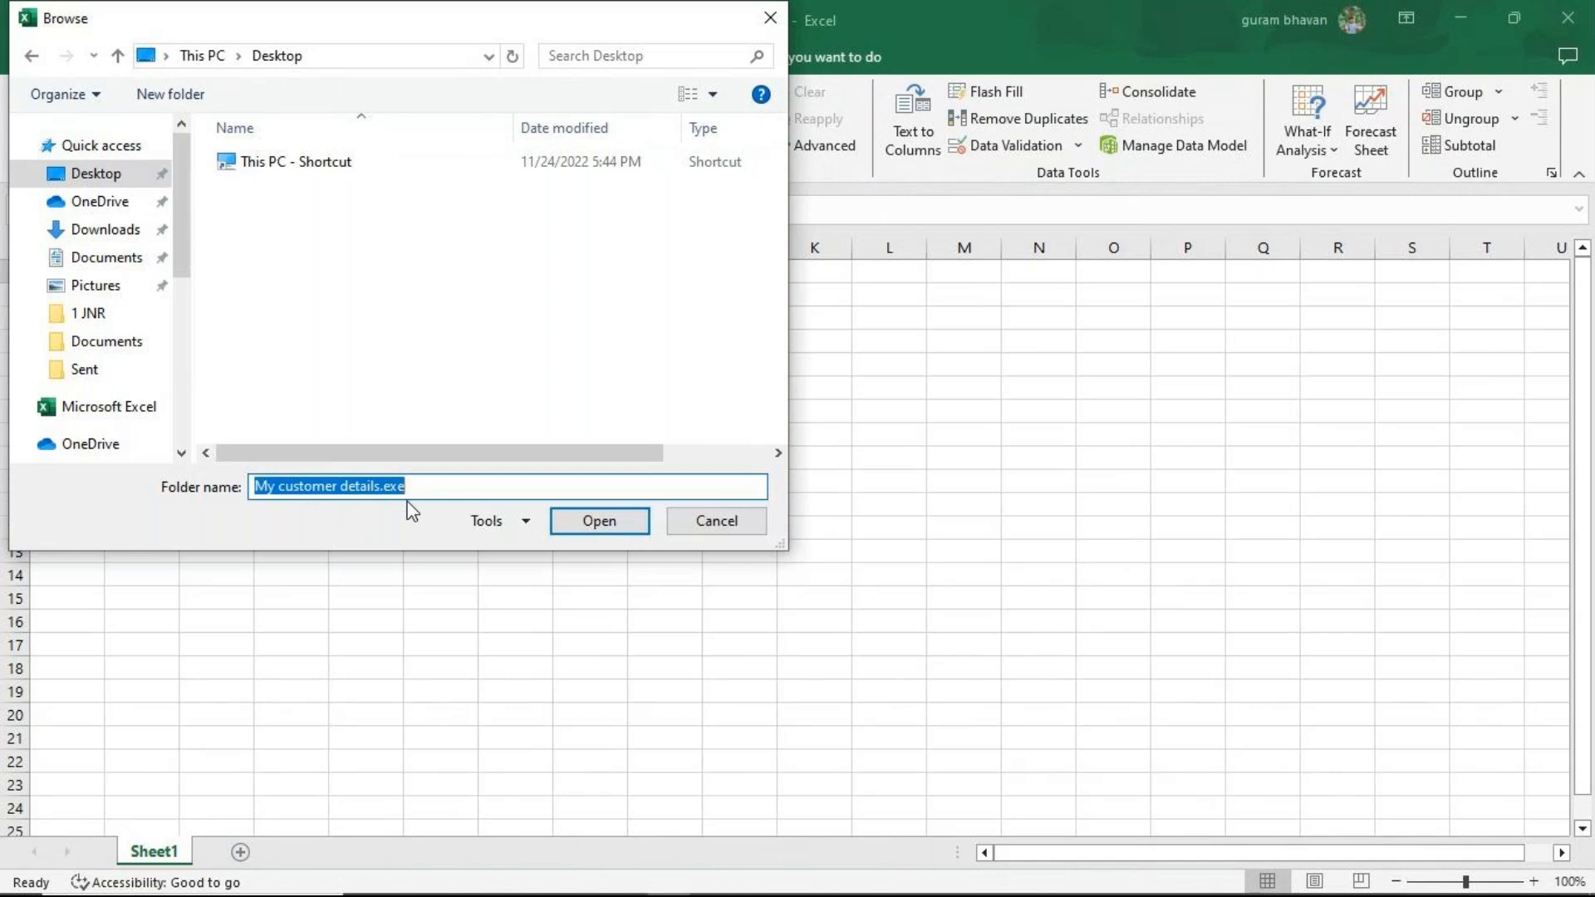
click(573, 528)
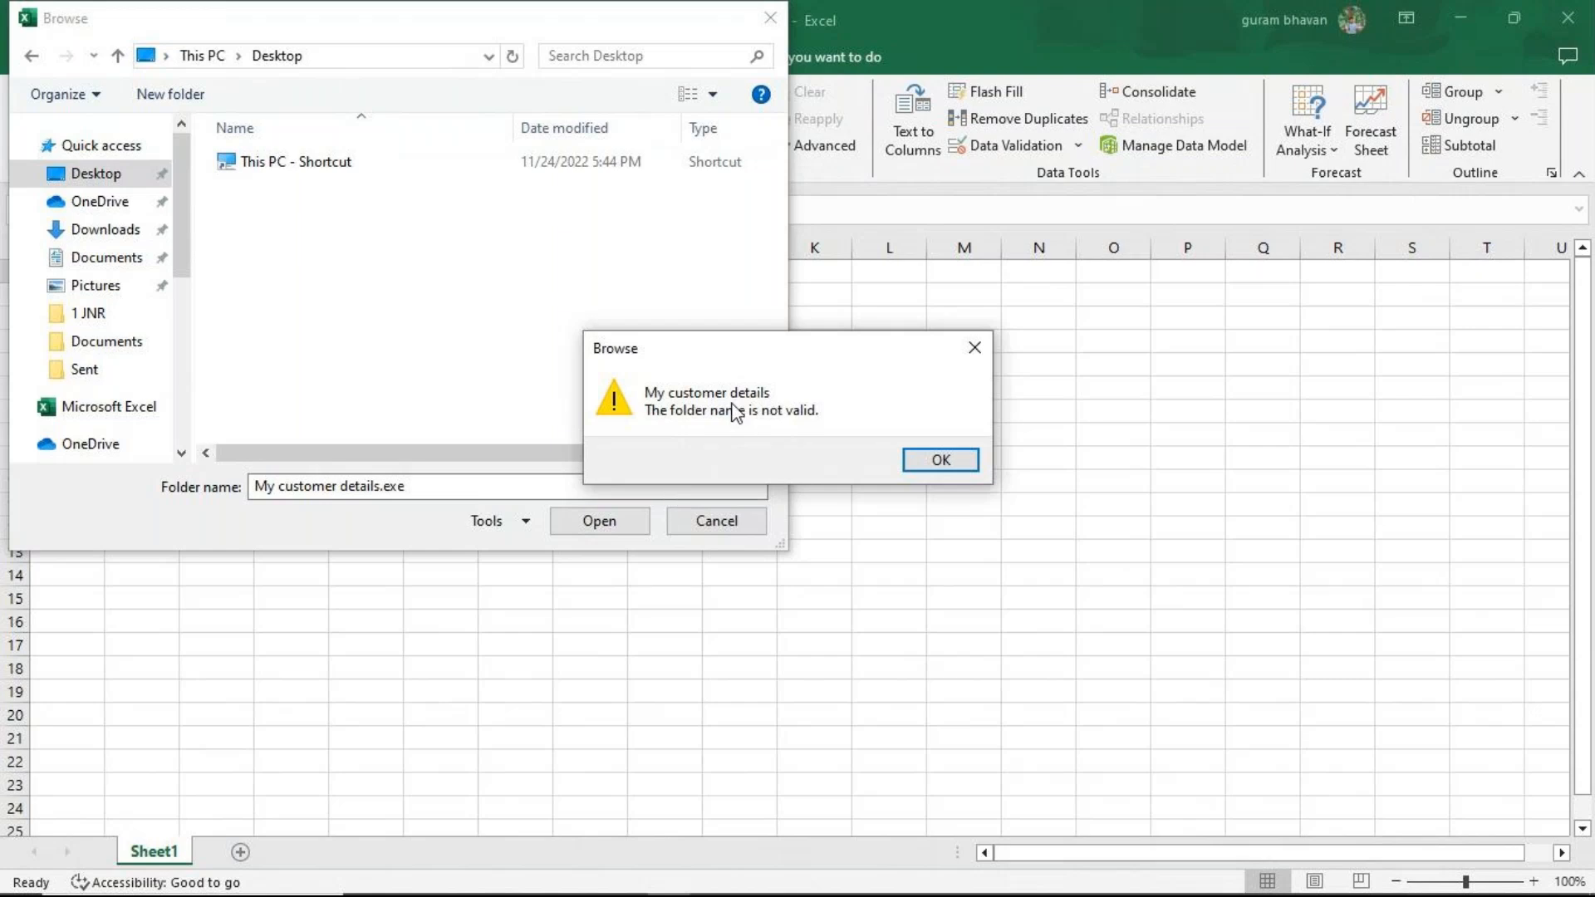
click(947, 465)
click(770, 17)
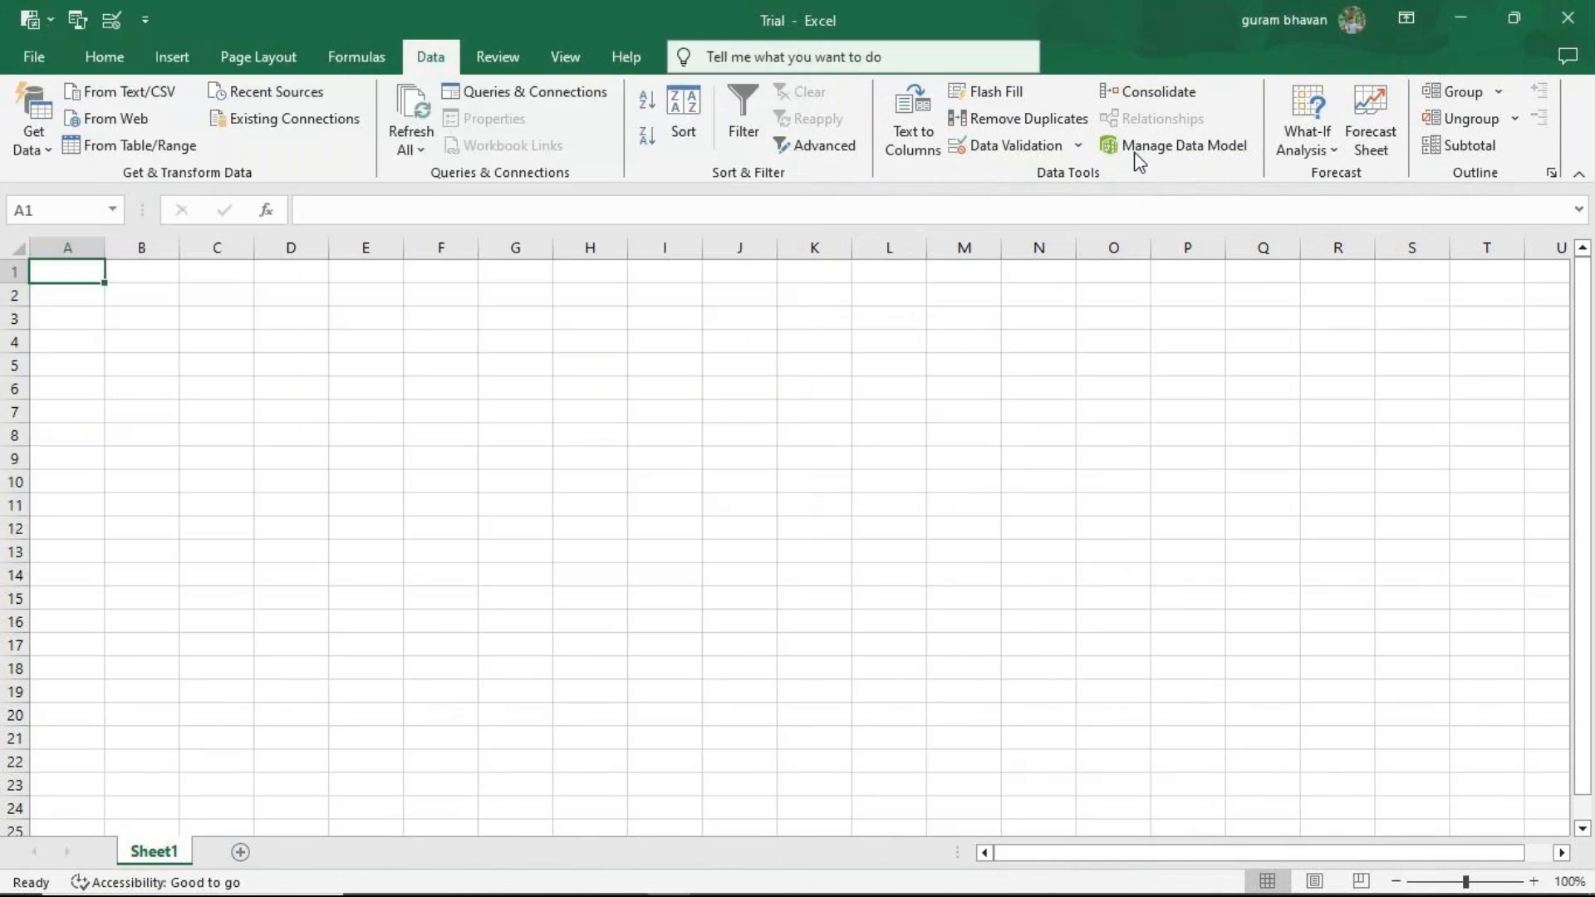
- Minimize the Trial workbook and open the My customer details folder from the desktop
click(1455, 20)
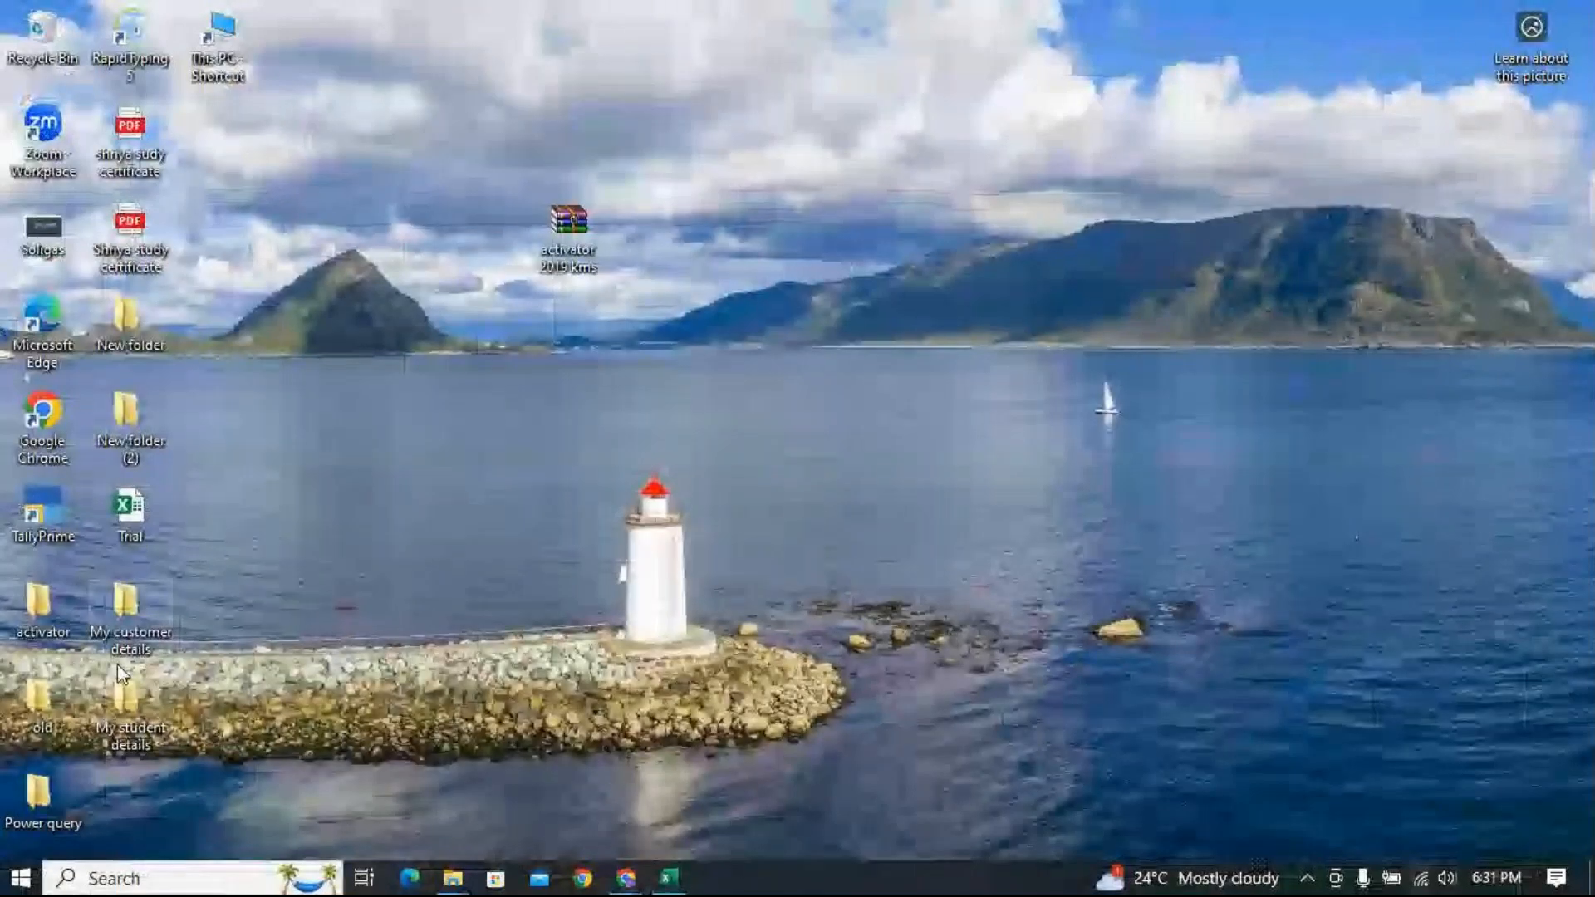
click(119, 634)
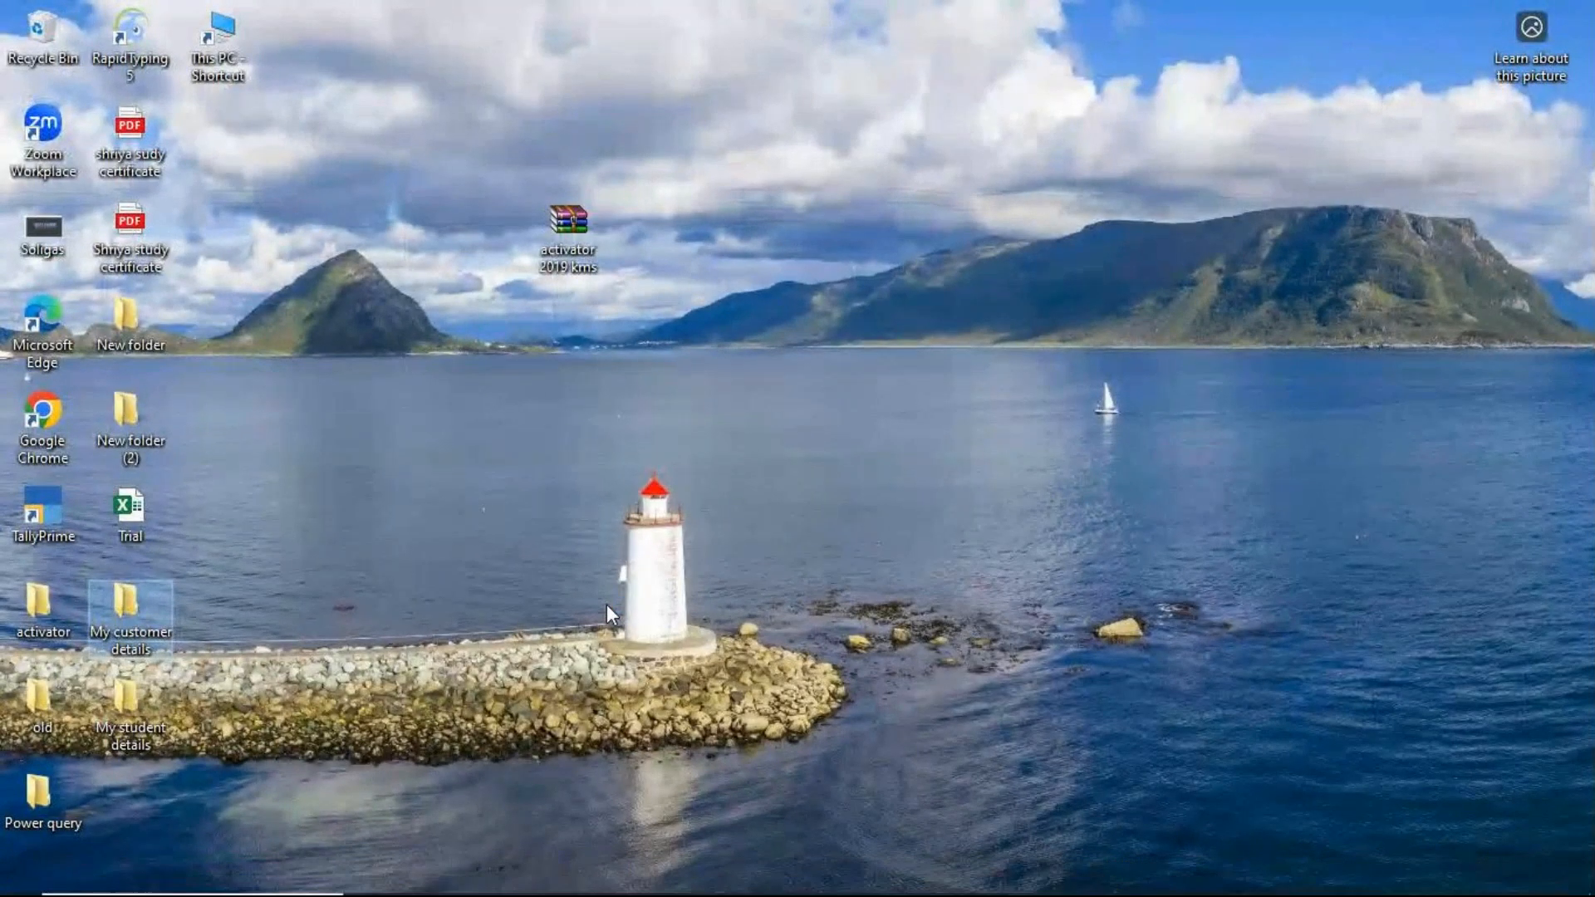
key(Return)
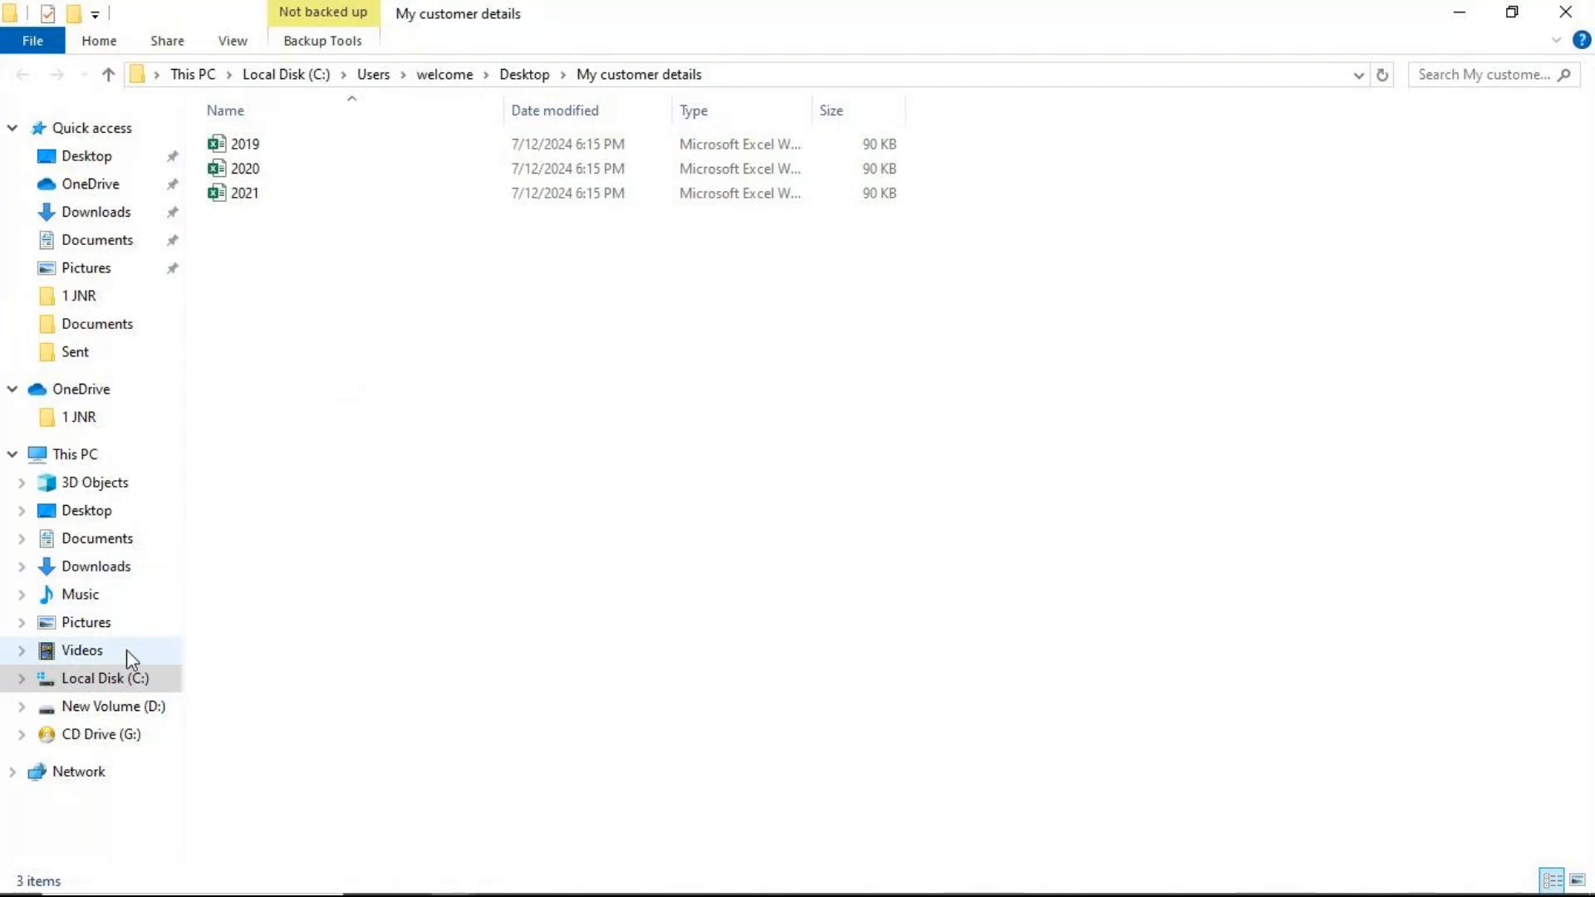
- Open the MCC folder on New Volume (D:) and dismiss the Windows Security notification
click(124, 706)
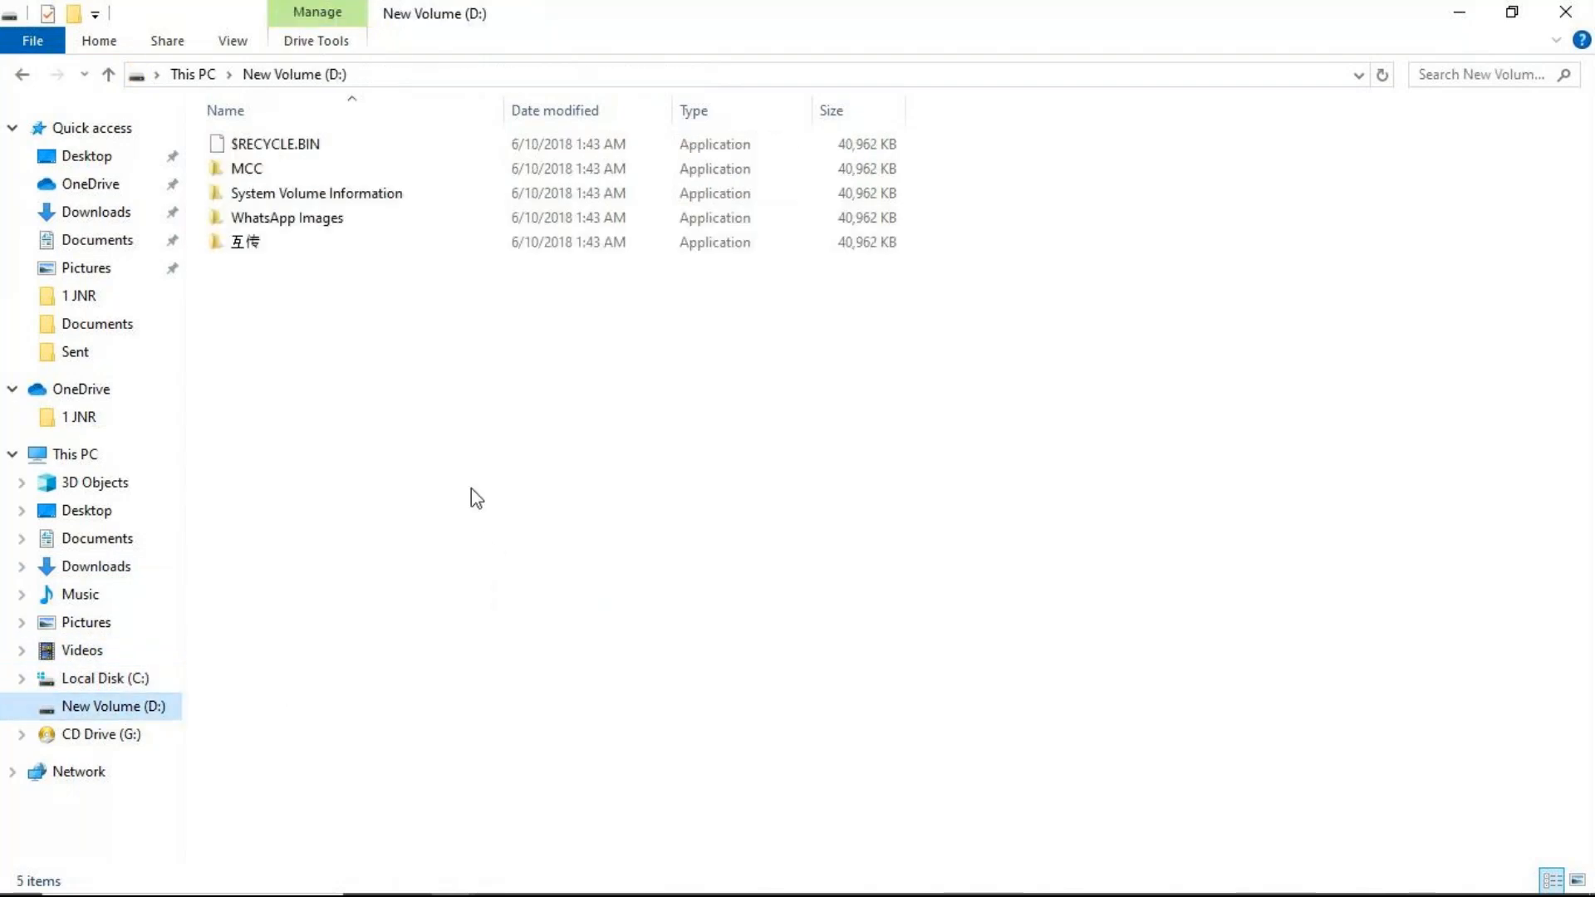
double_click(249, 170)
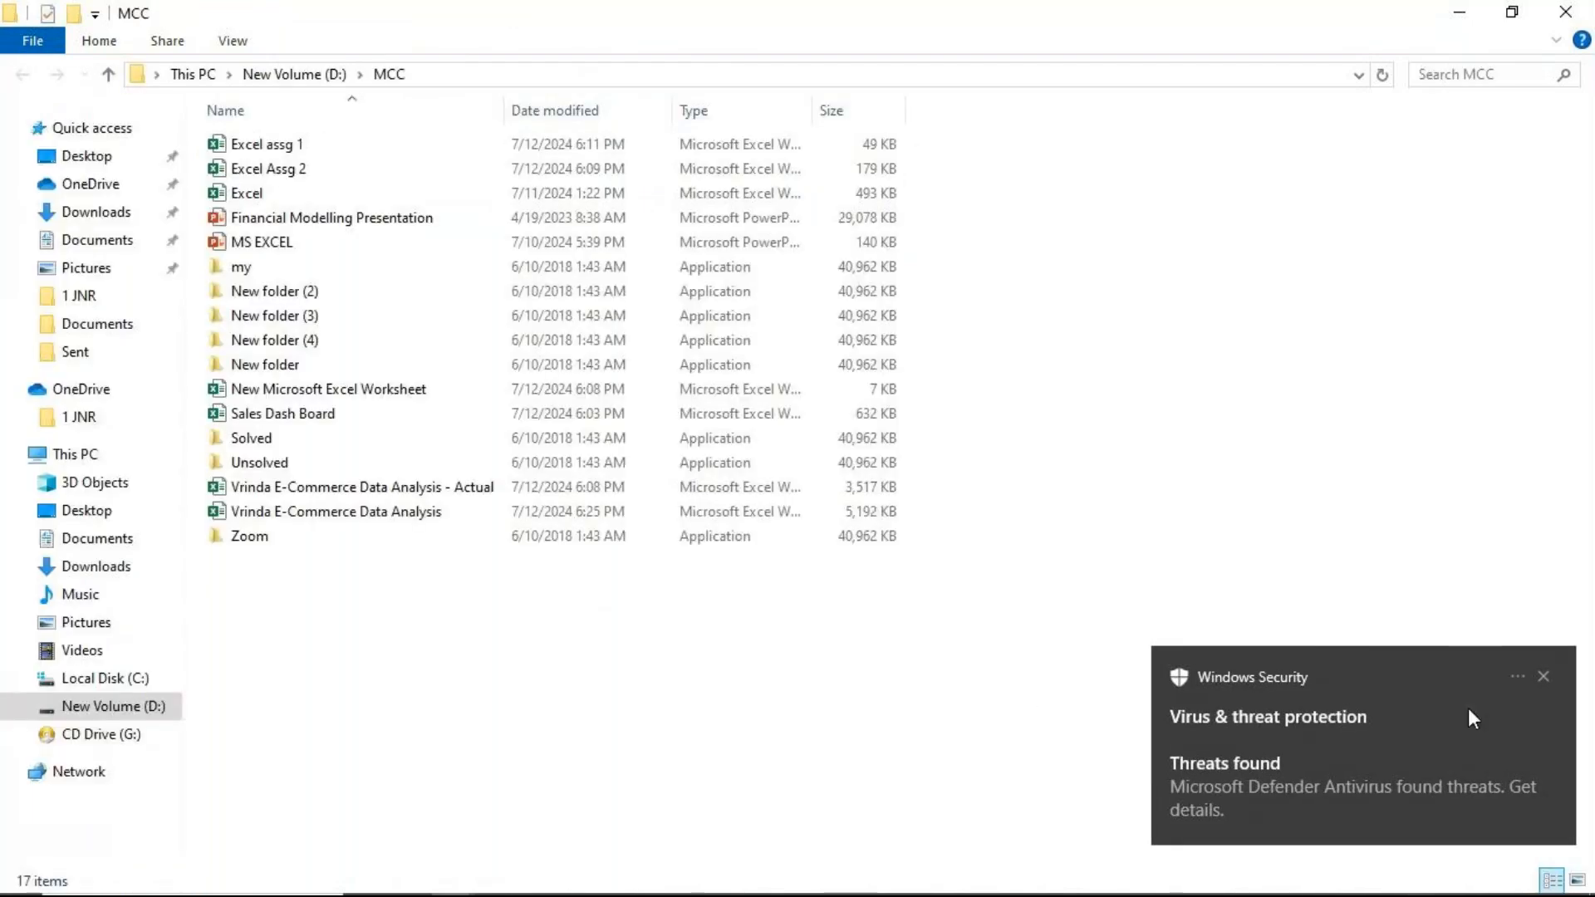
click(1543, 676)
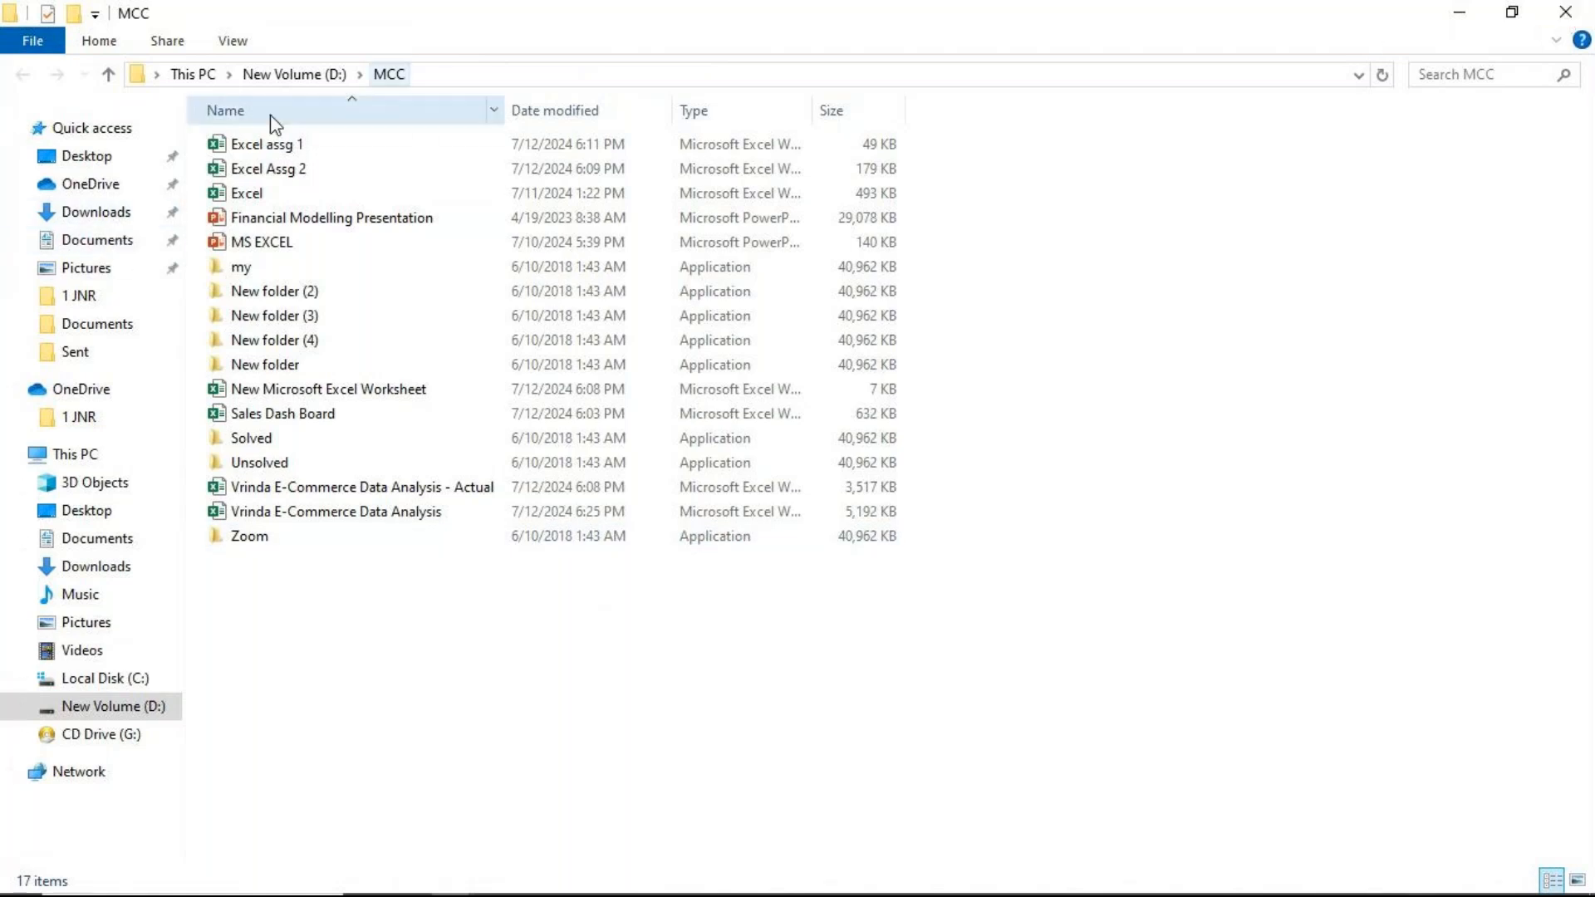
- Try to move the My customer details folder from the Desktop into the MCC folder on New Volume (D:)
click(116, 165)
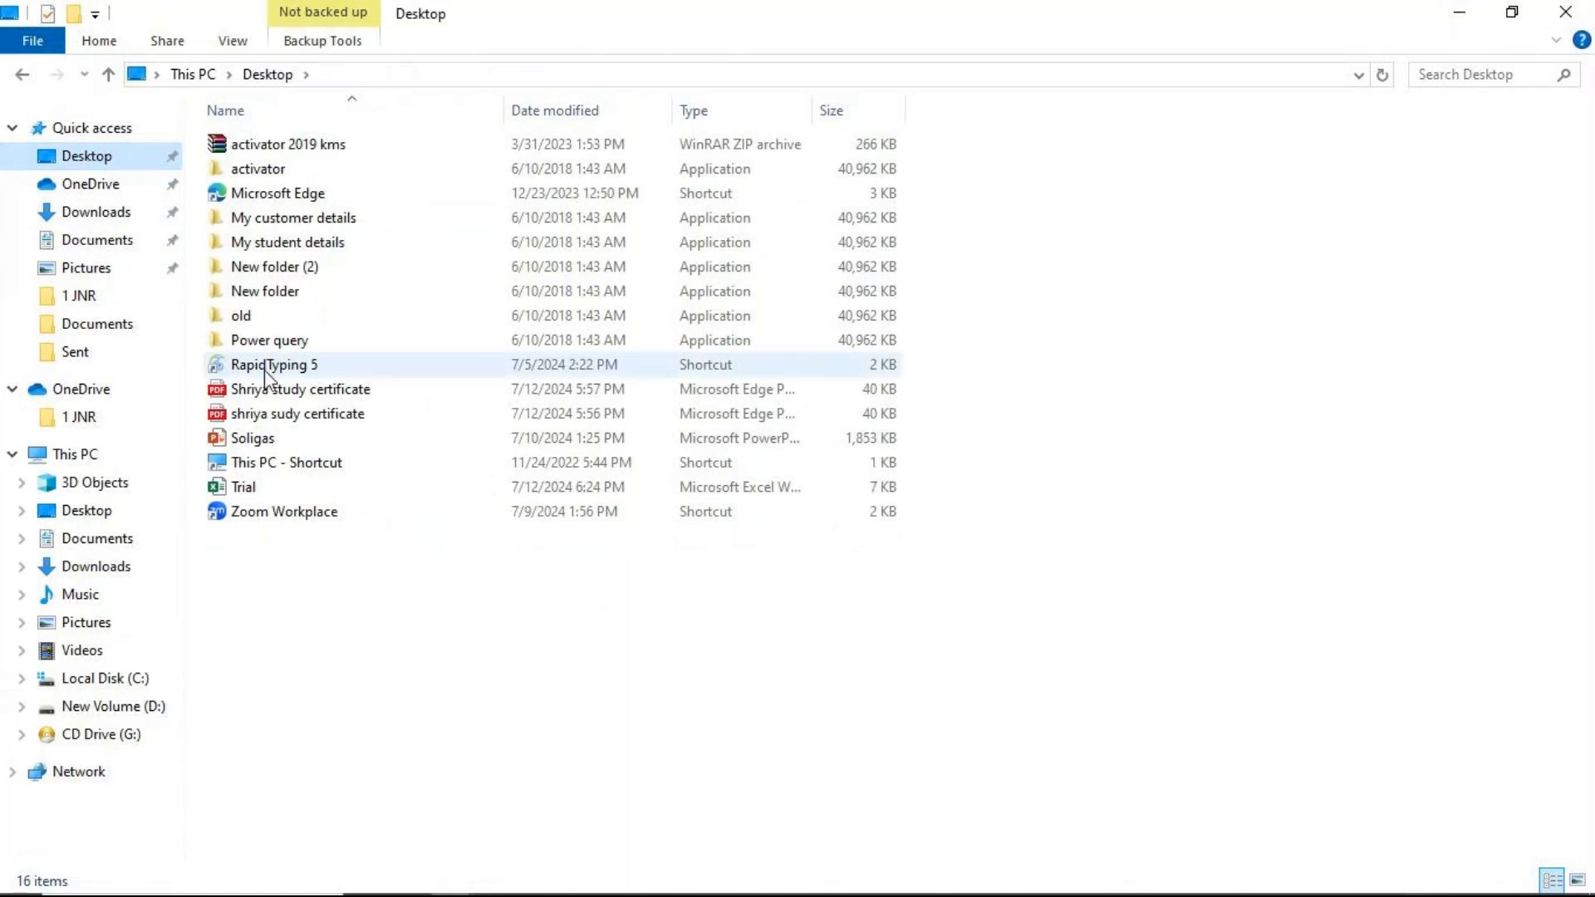
click(304, 221)
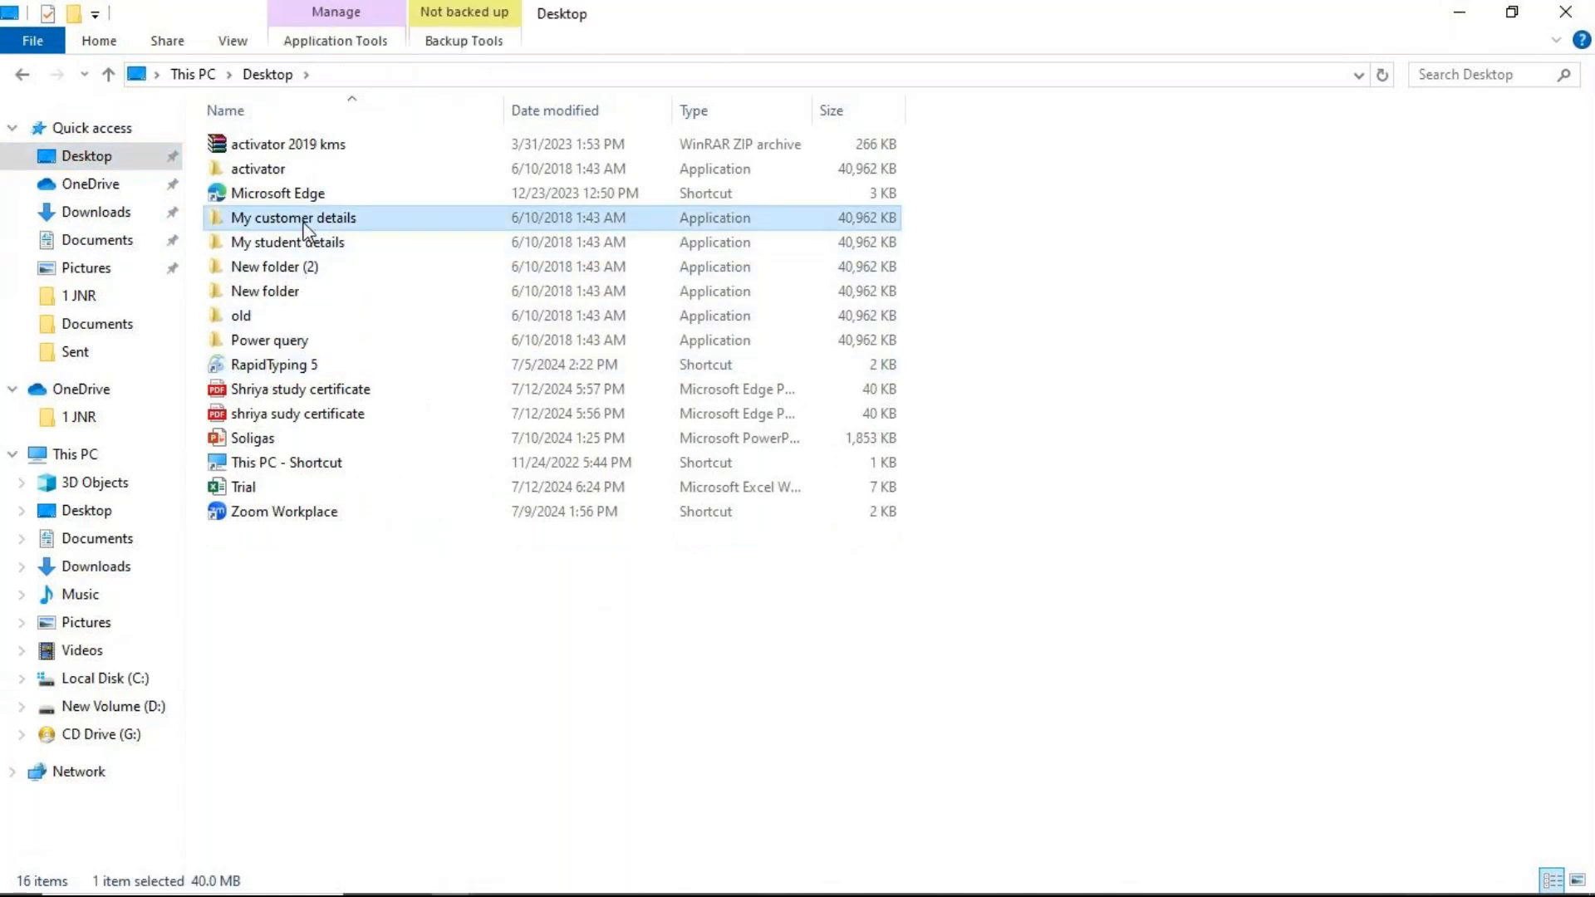
right_click(304, 222)
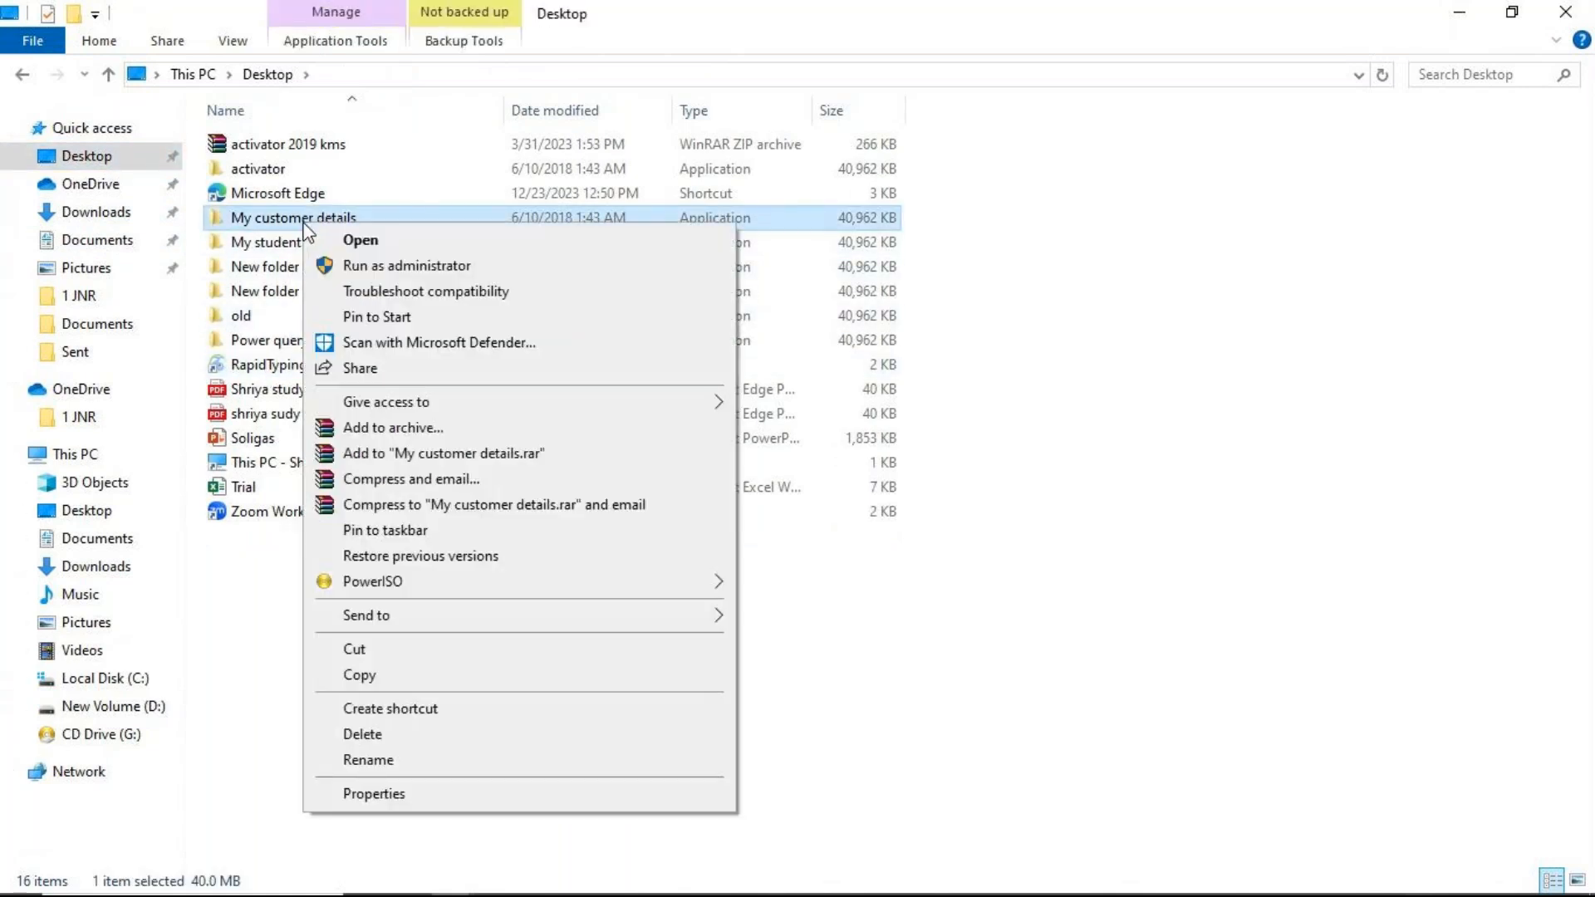
click(346, 651)
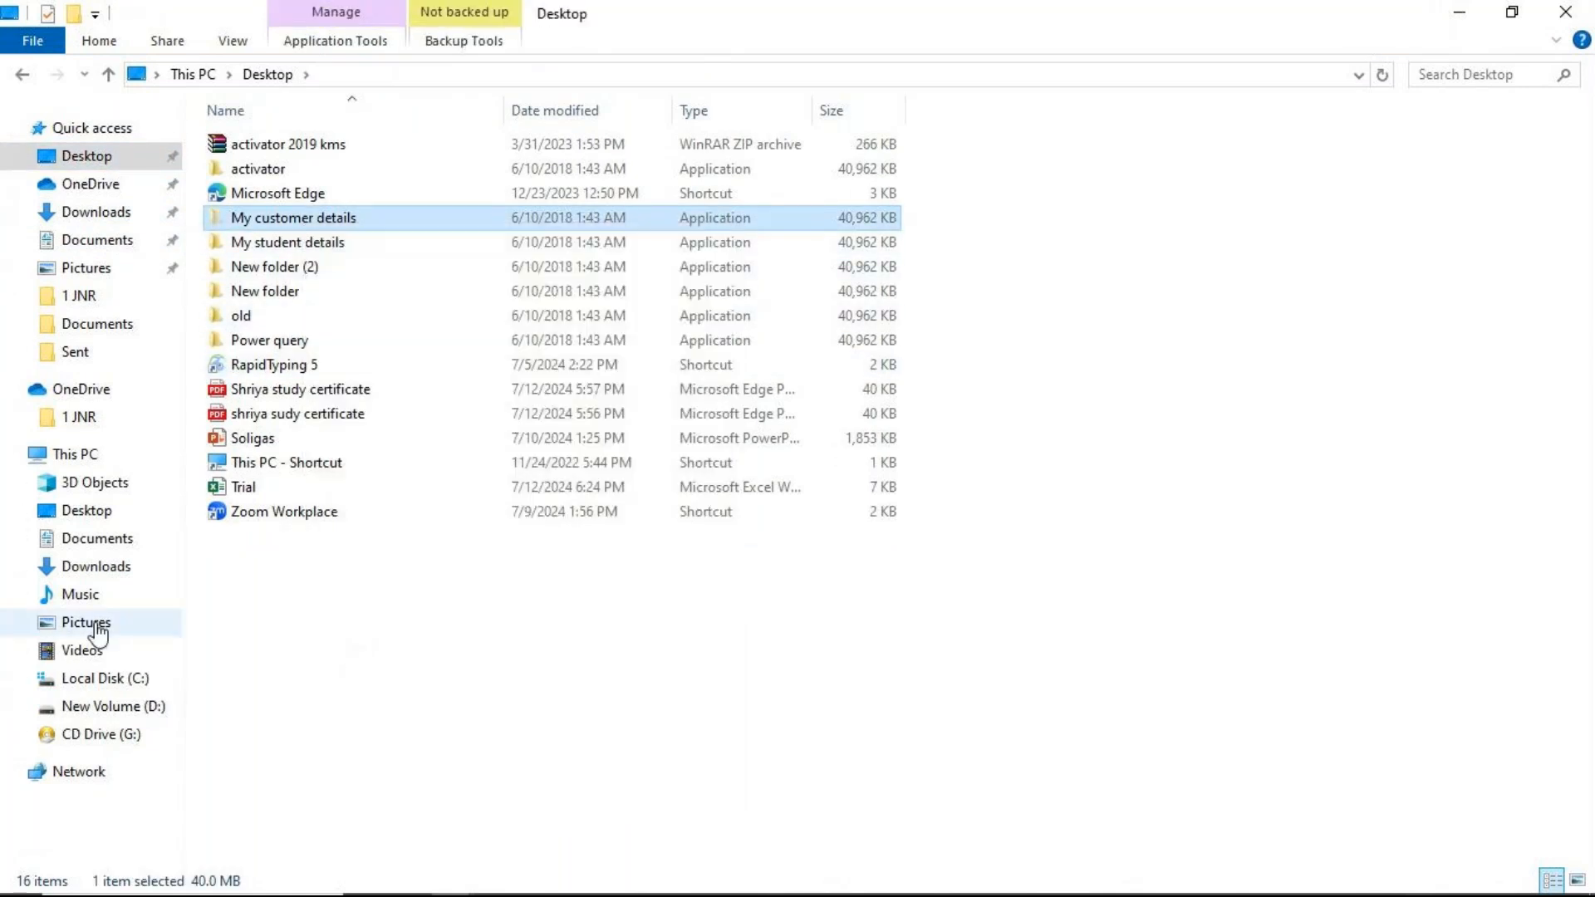
click(158, 709)
click(274, 173)
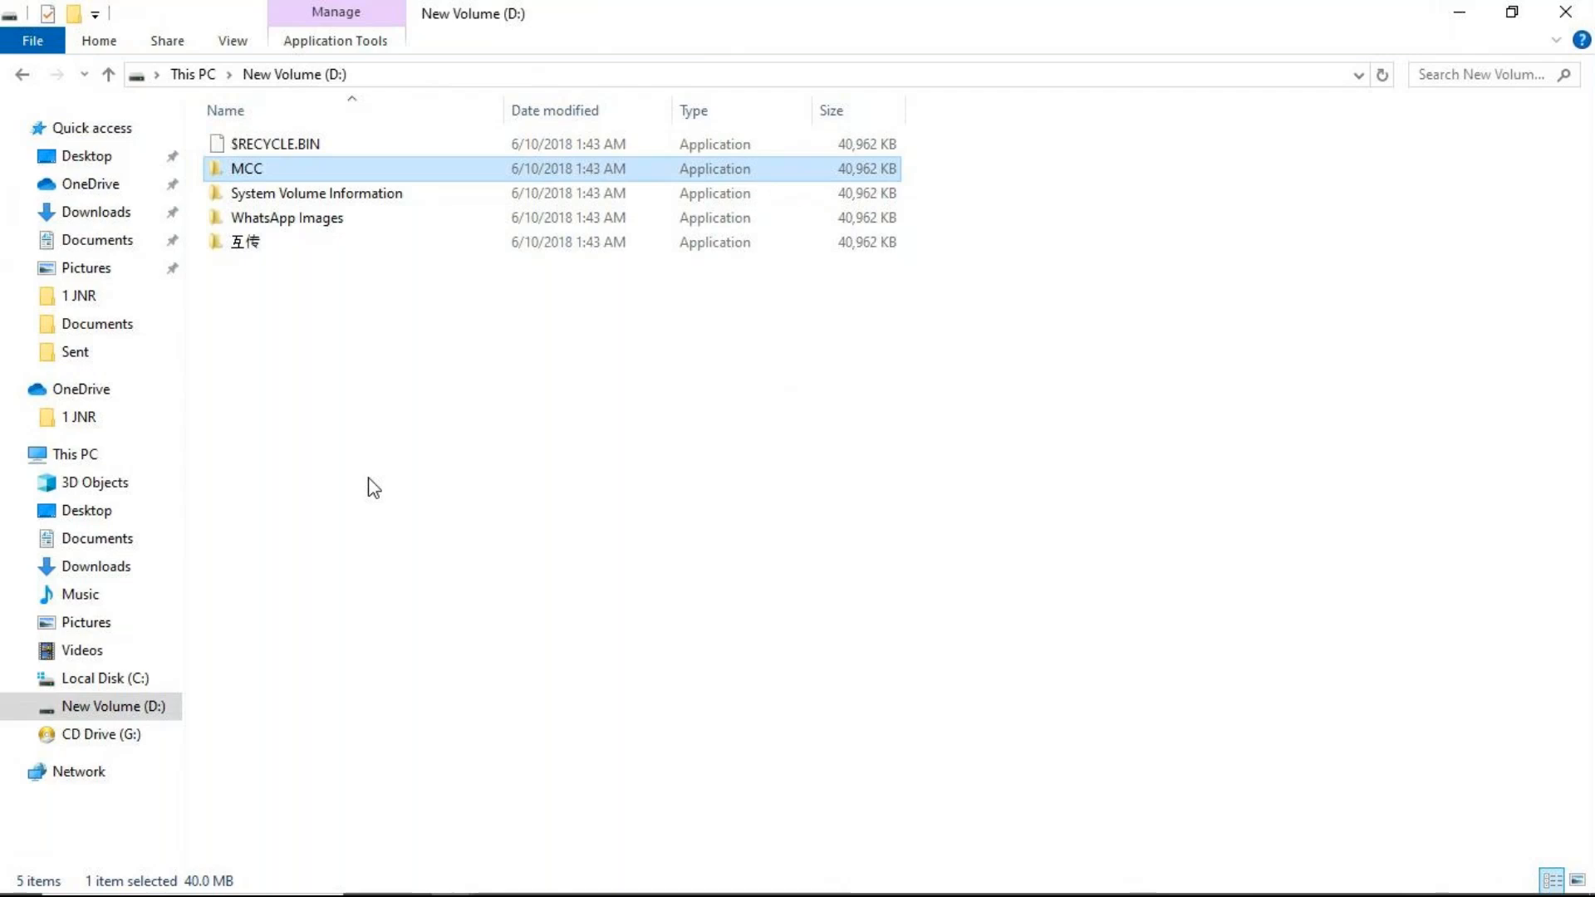
key(Return)
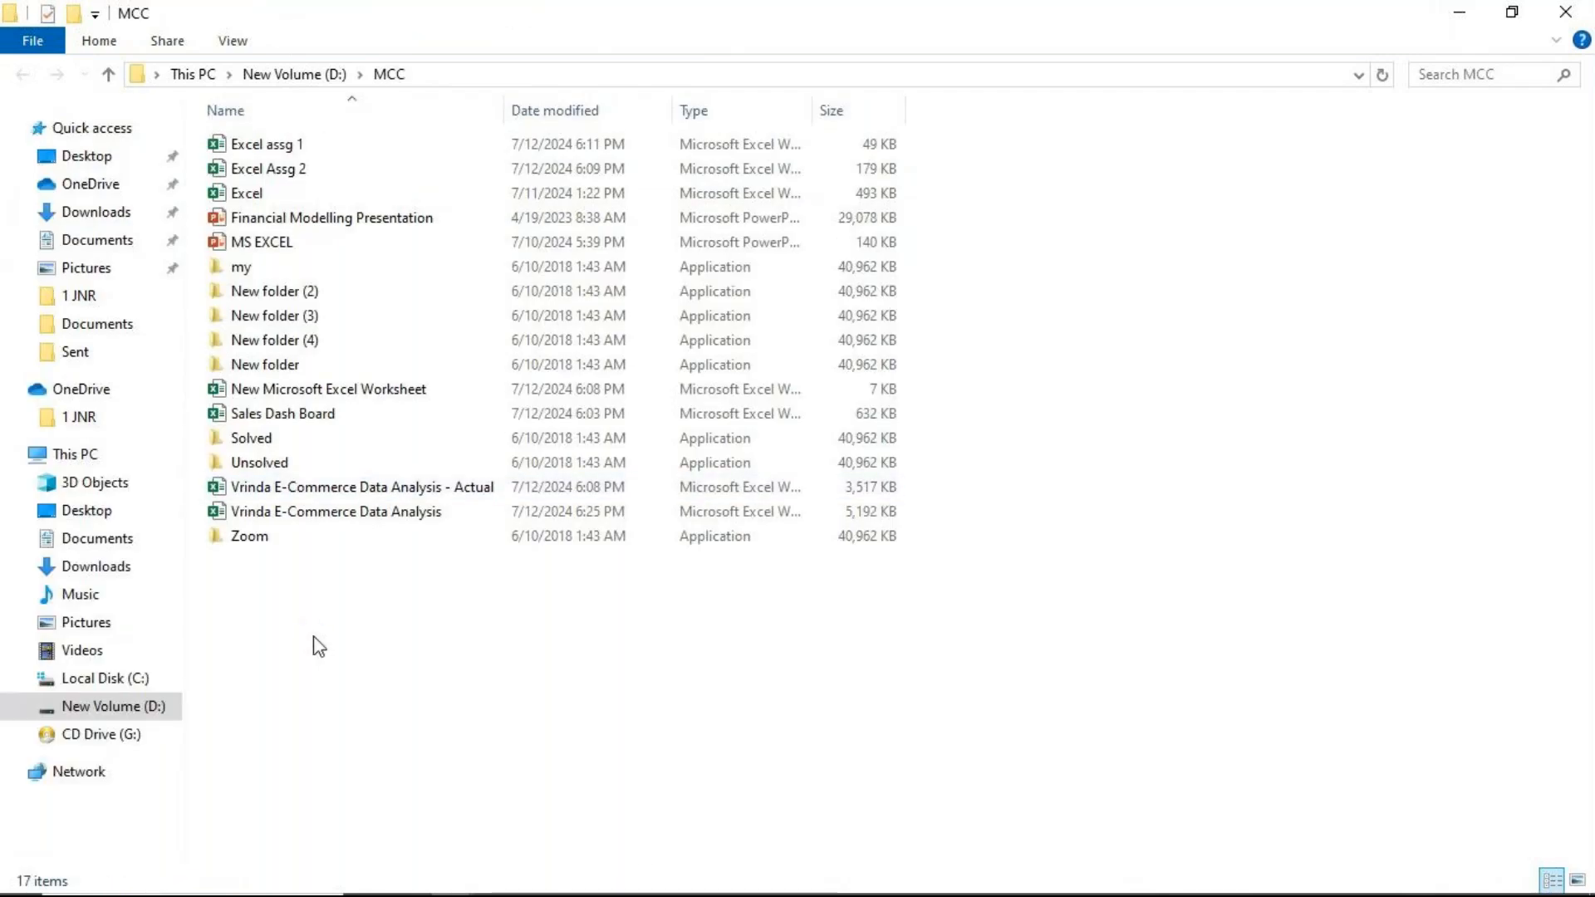
right_click(314, 641)
click(369, 464)
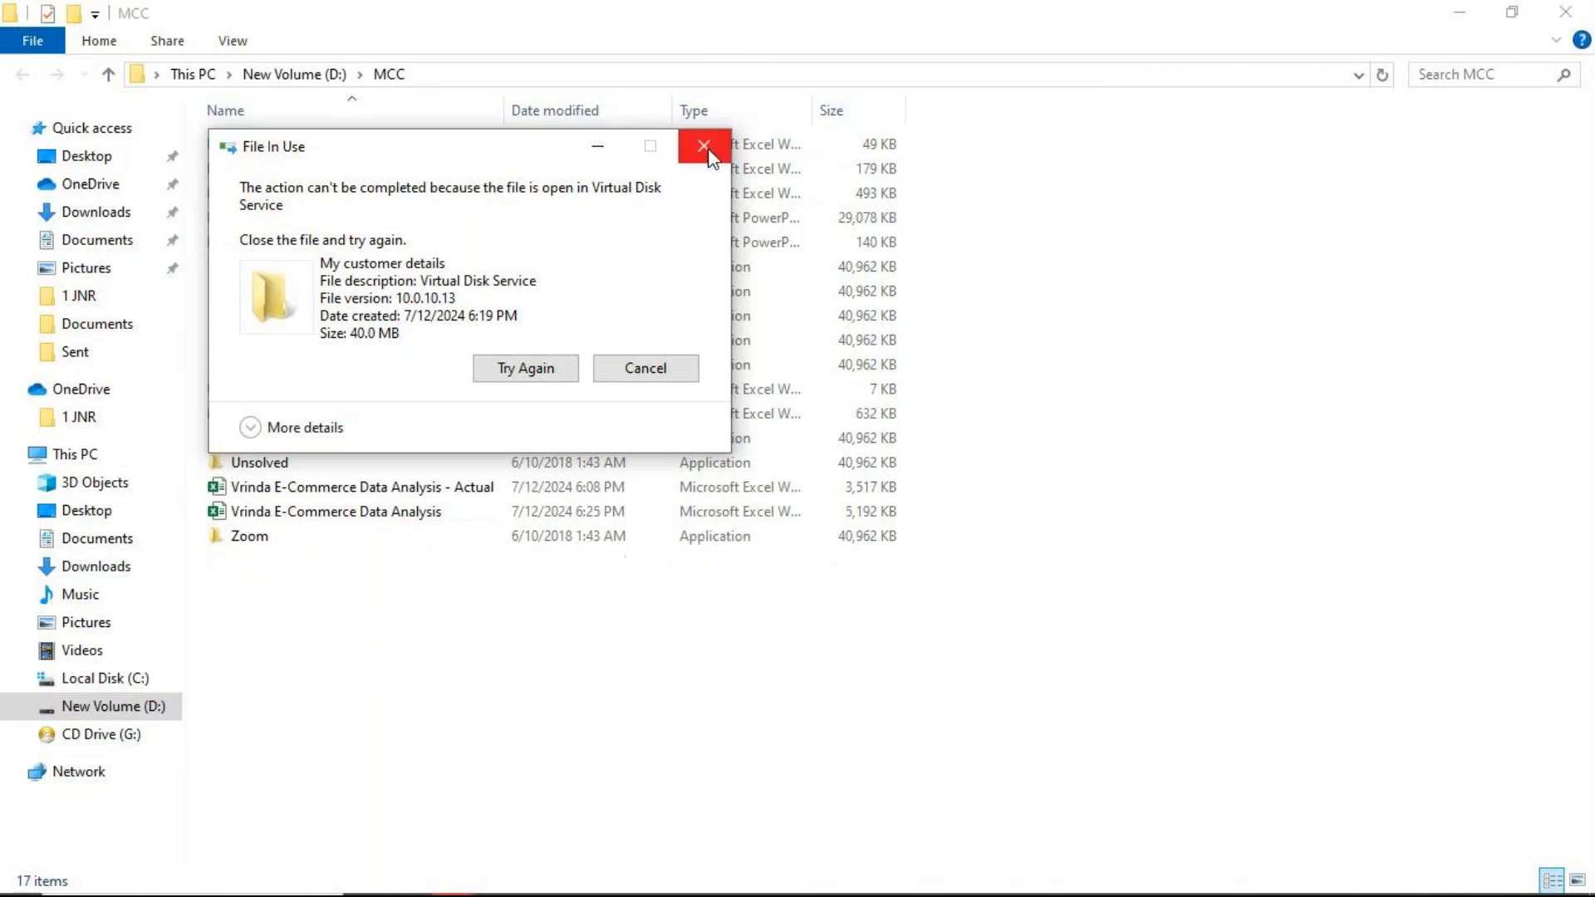
click(704, 147)
- Close the two Desktop File Explorer windows and switch to the New Volume (D:) window
mouse_move(430, 889)
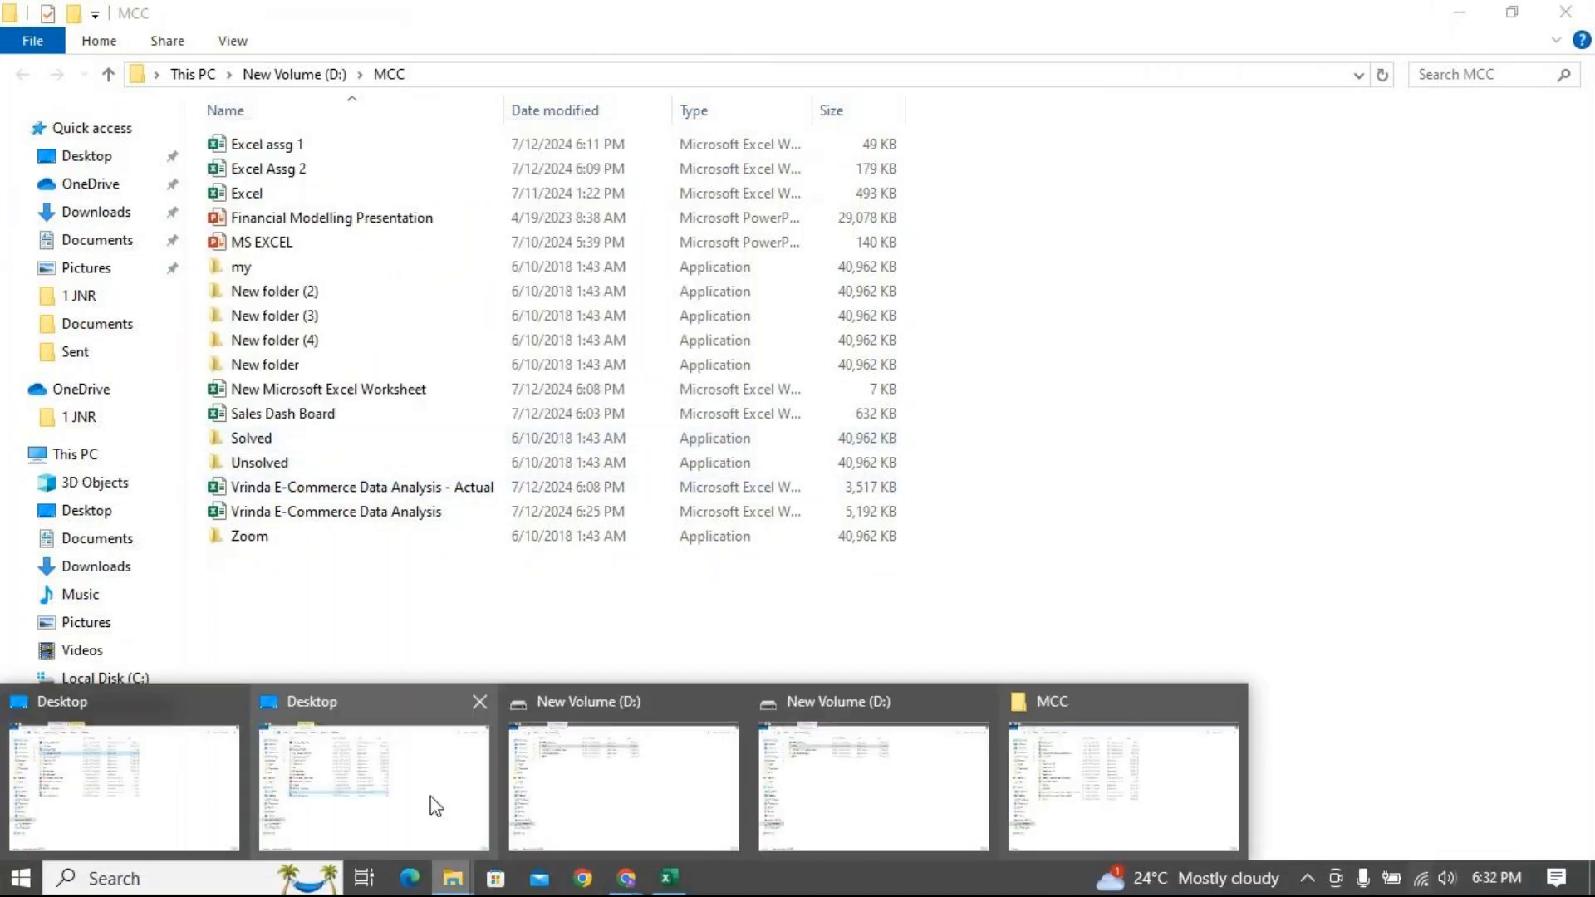
click(227, 702)
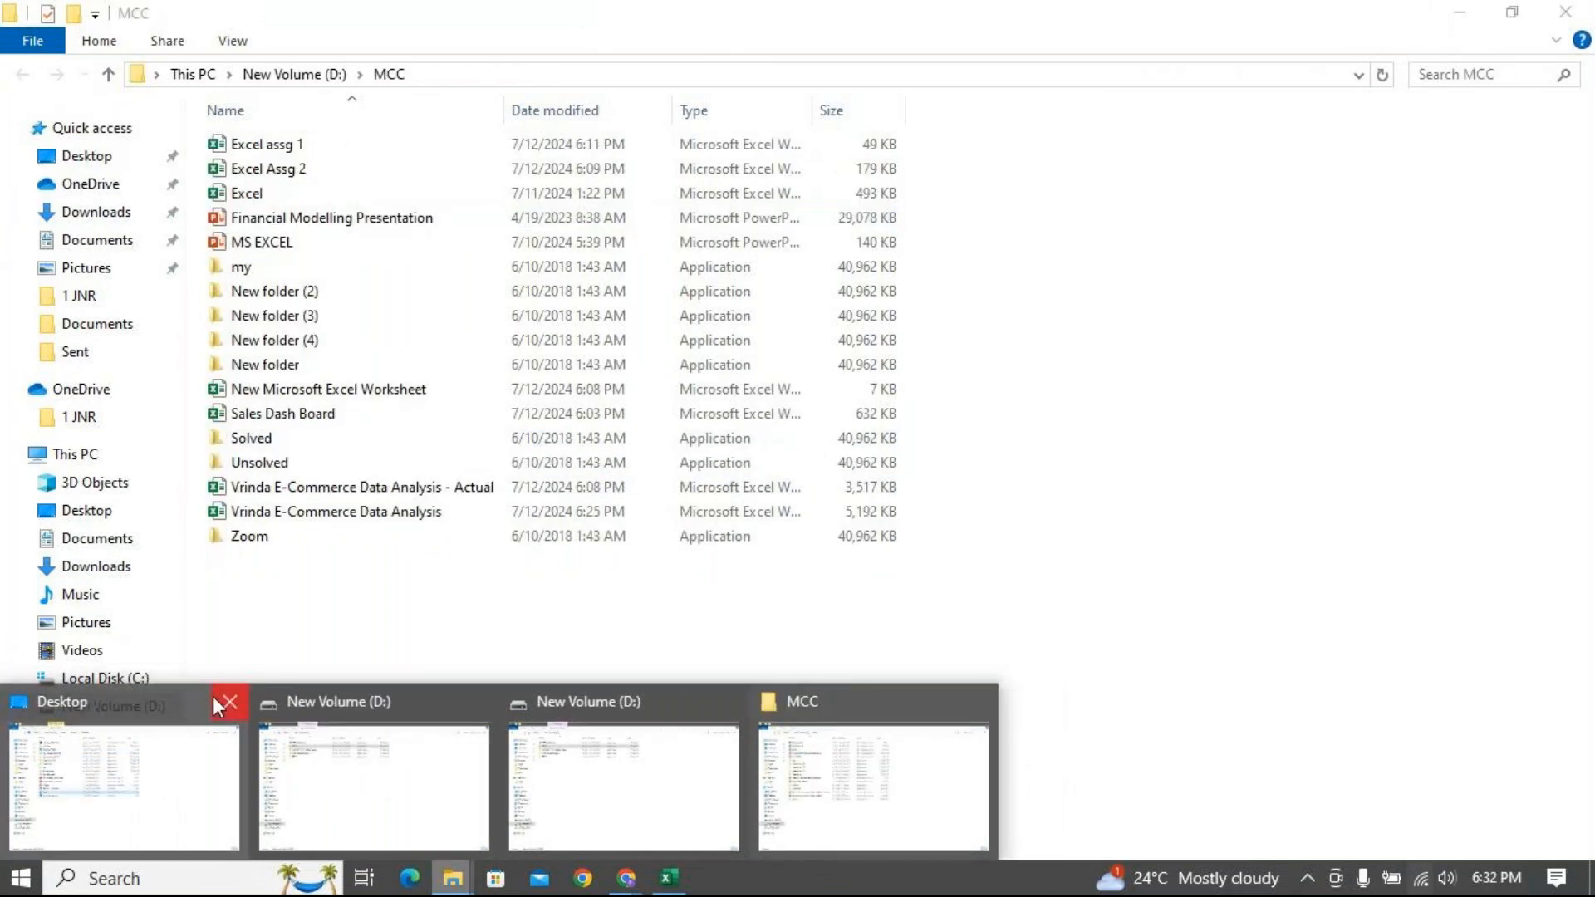
click(221, 701)
click(302, 705)
click(413, 712)
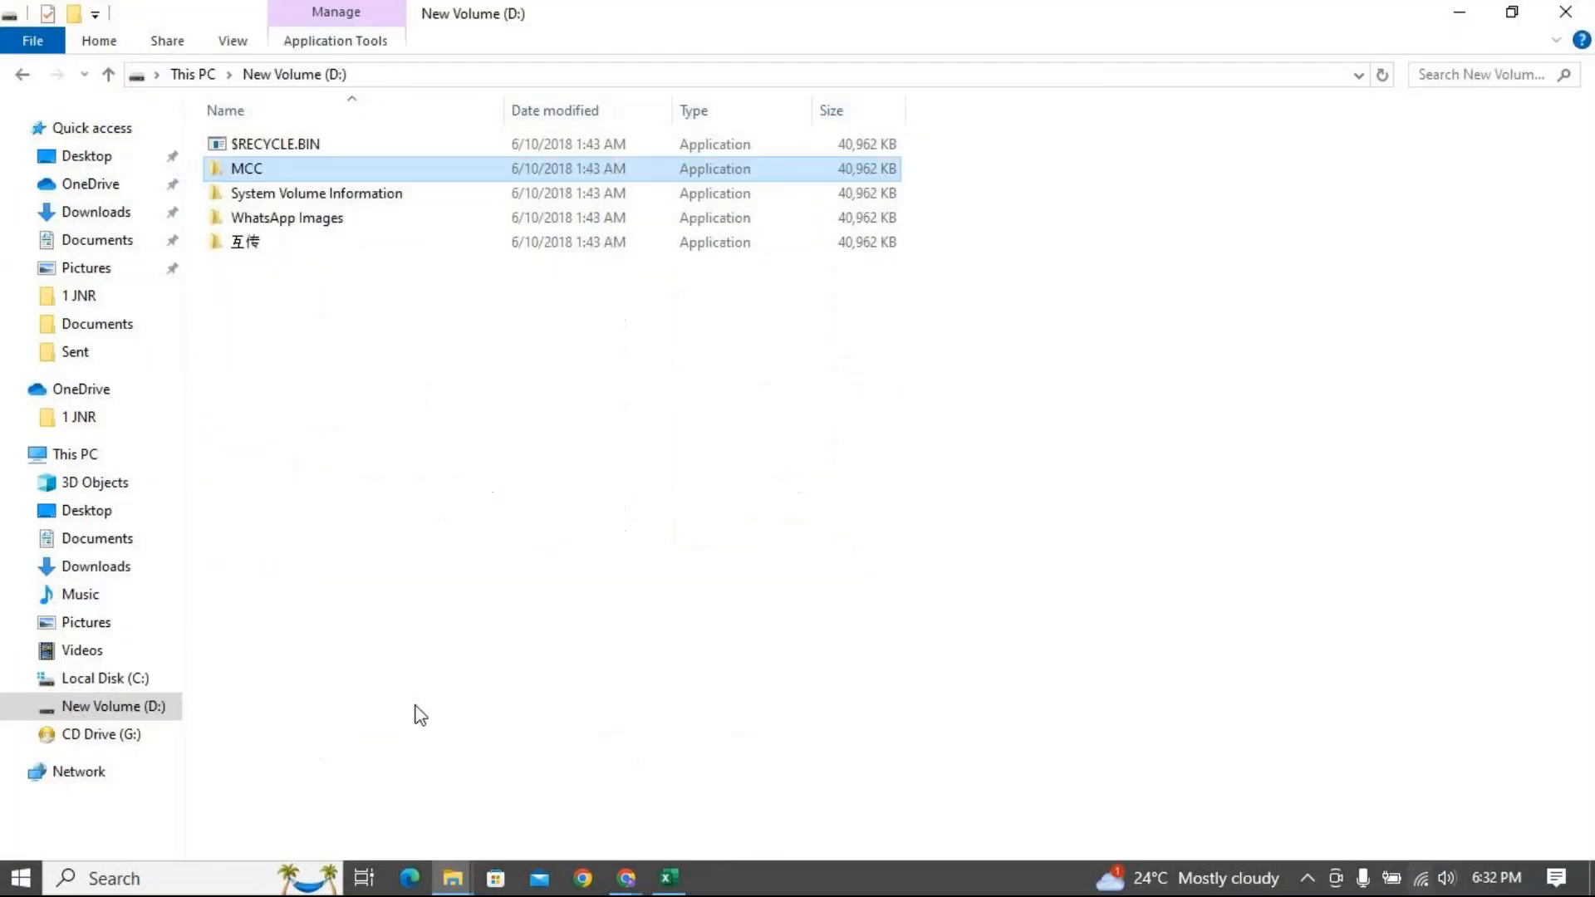
right_click(341, 368)
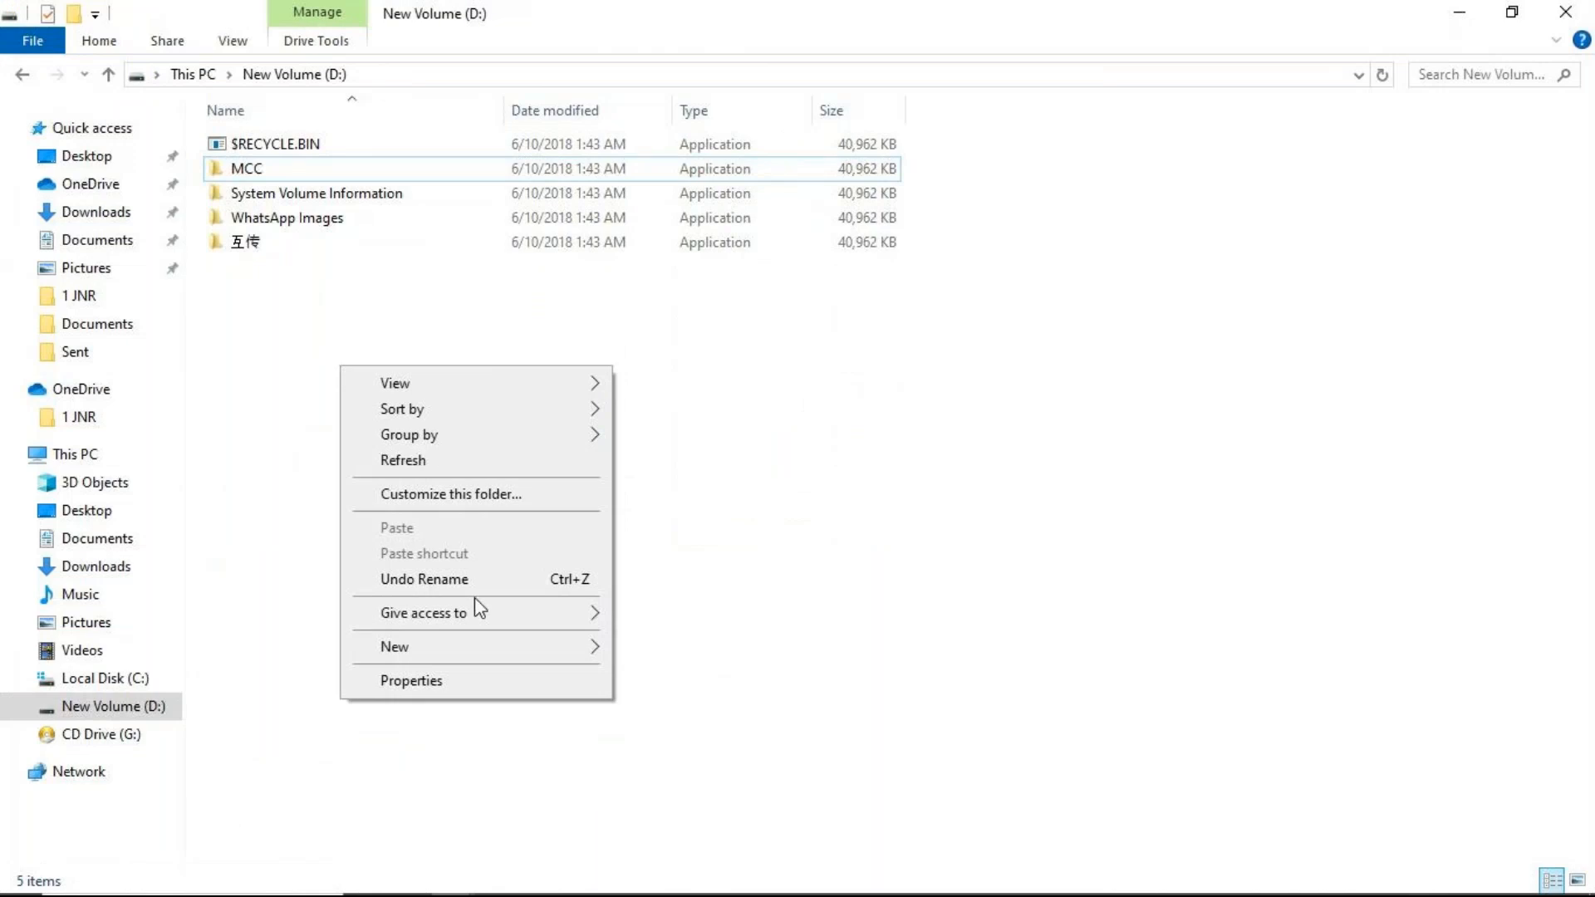
click(924, 608)
- Try to move the My customer details and My student details folders from the Desktop to New Volume (D:)
click(94, 163)
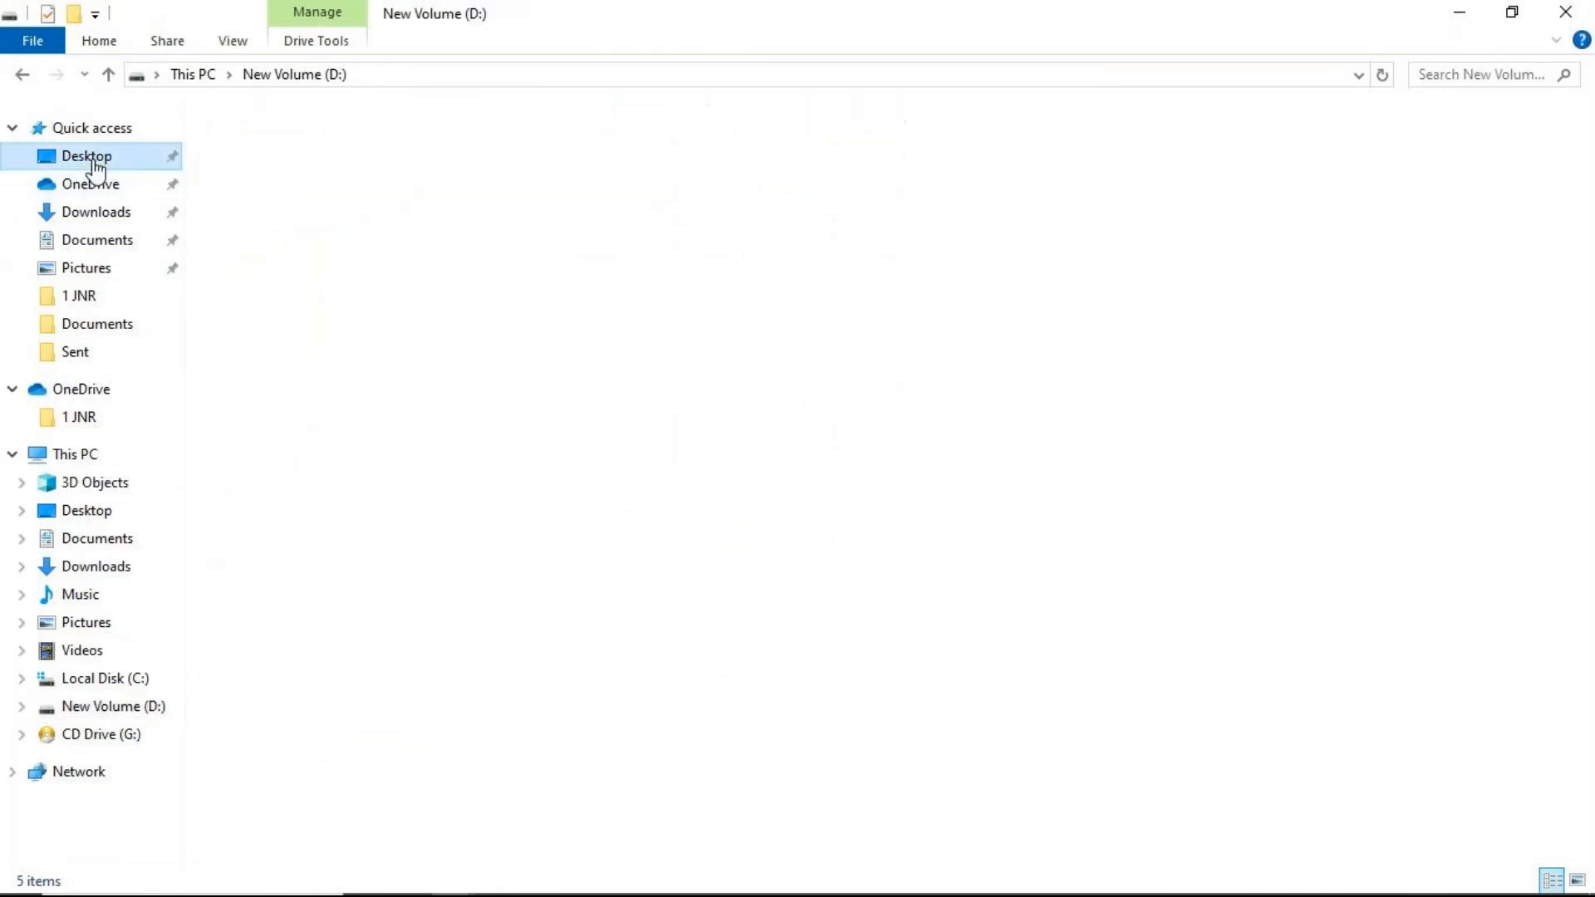
click(276, 226)
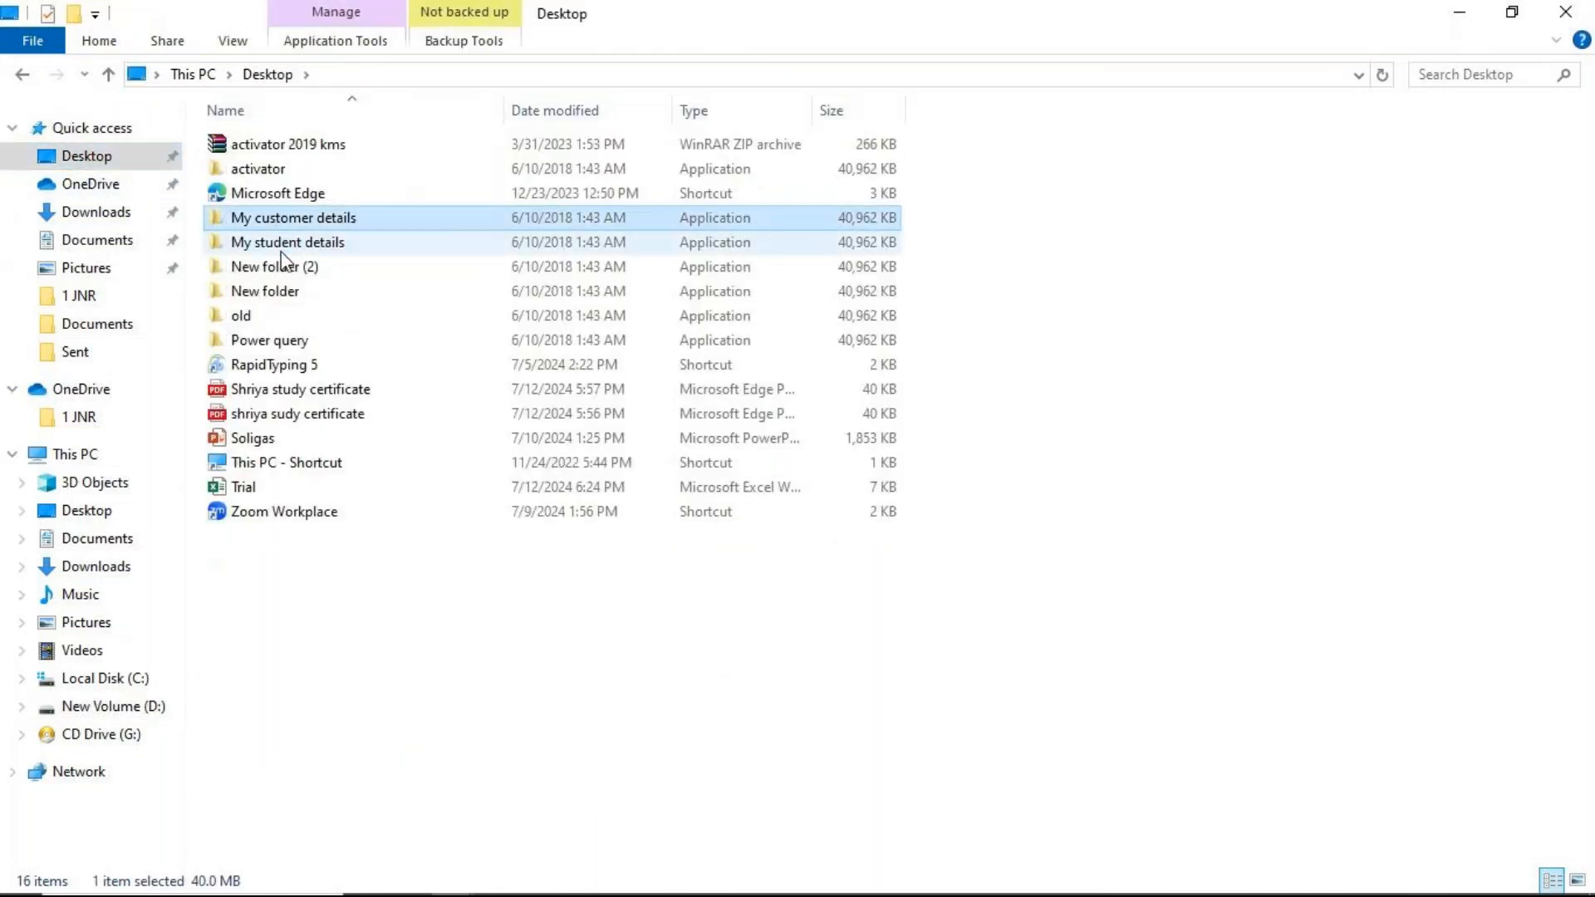
ctrl+click(281, 252)
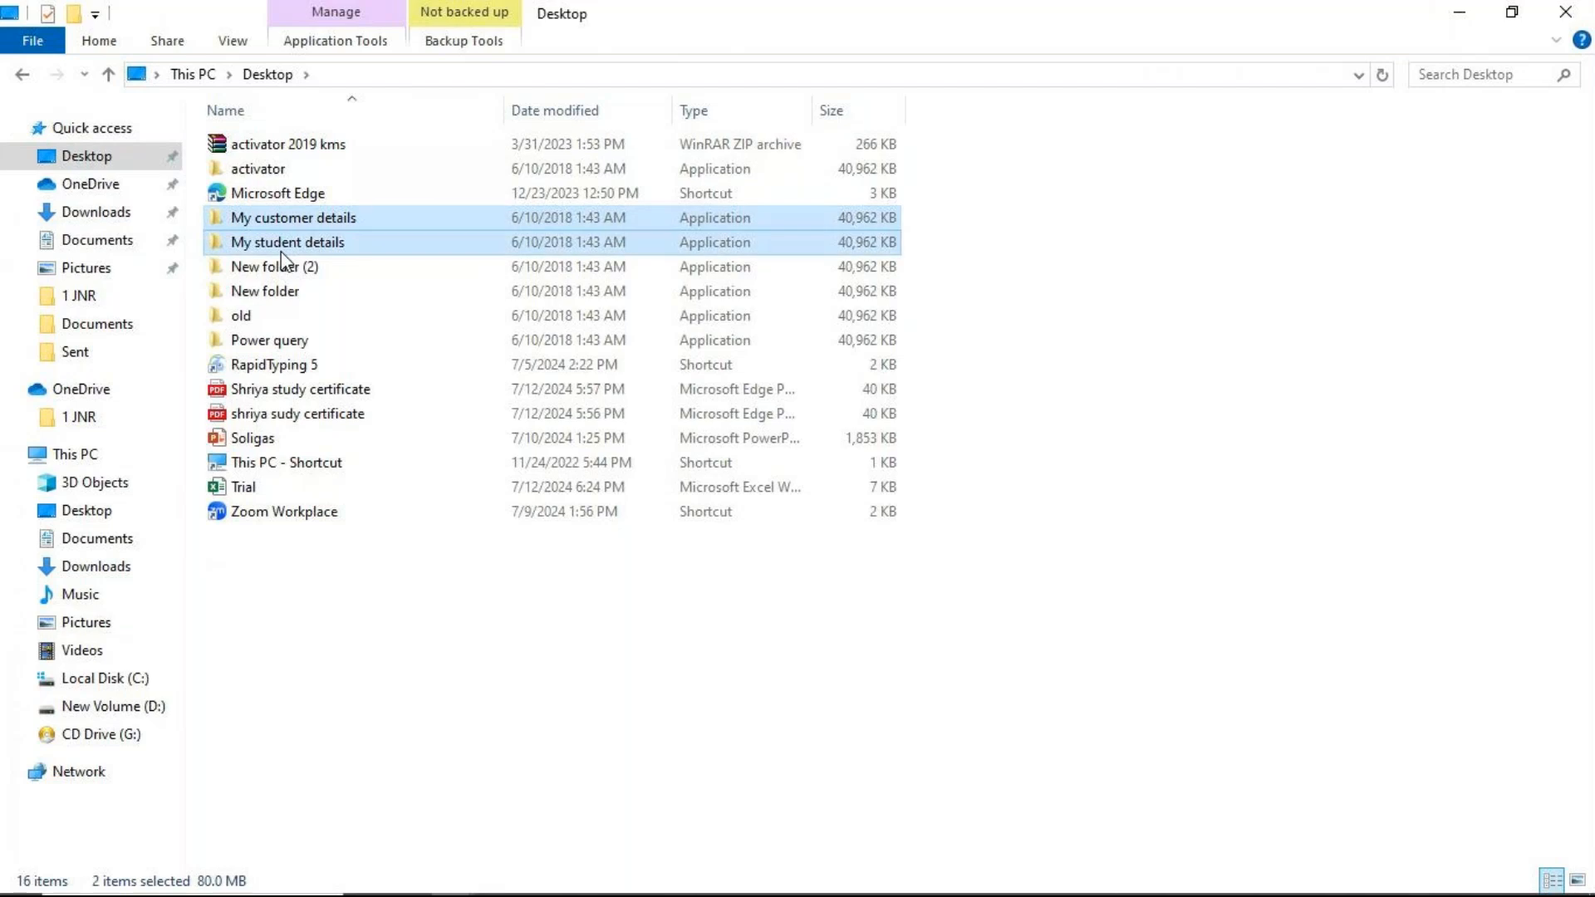
right_click(285, 262)
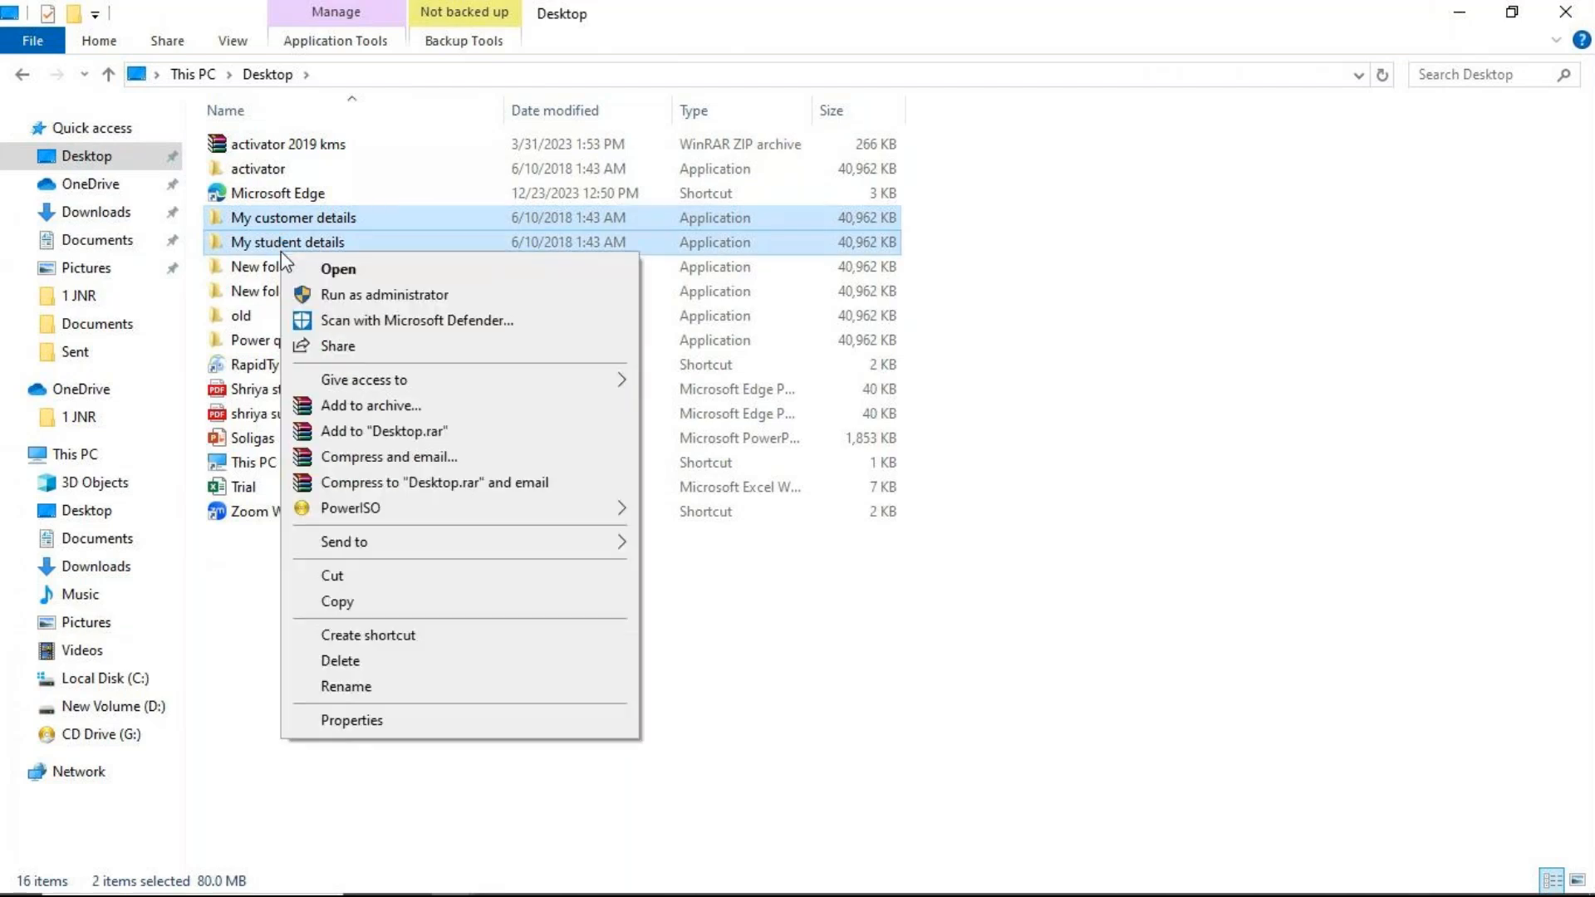
click(349, 576)
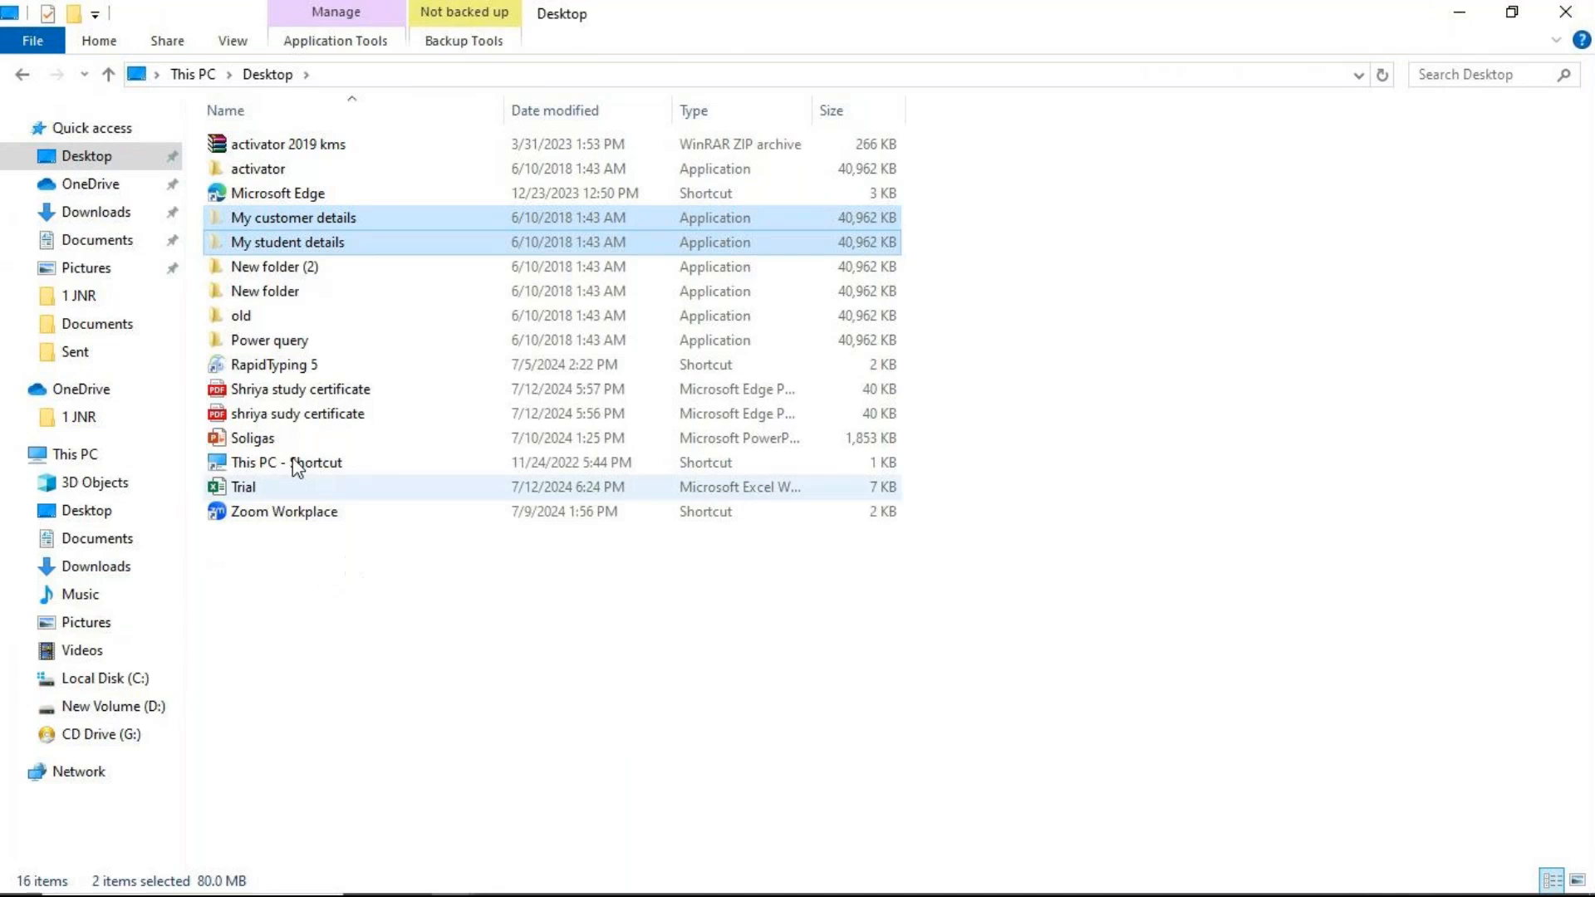
click(106, 707)
right_click(302, 363)
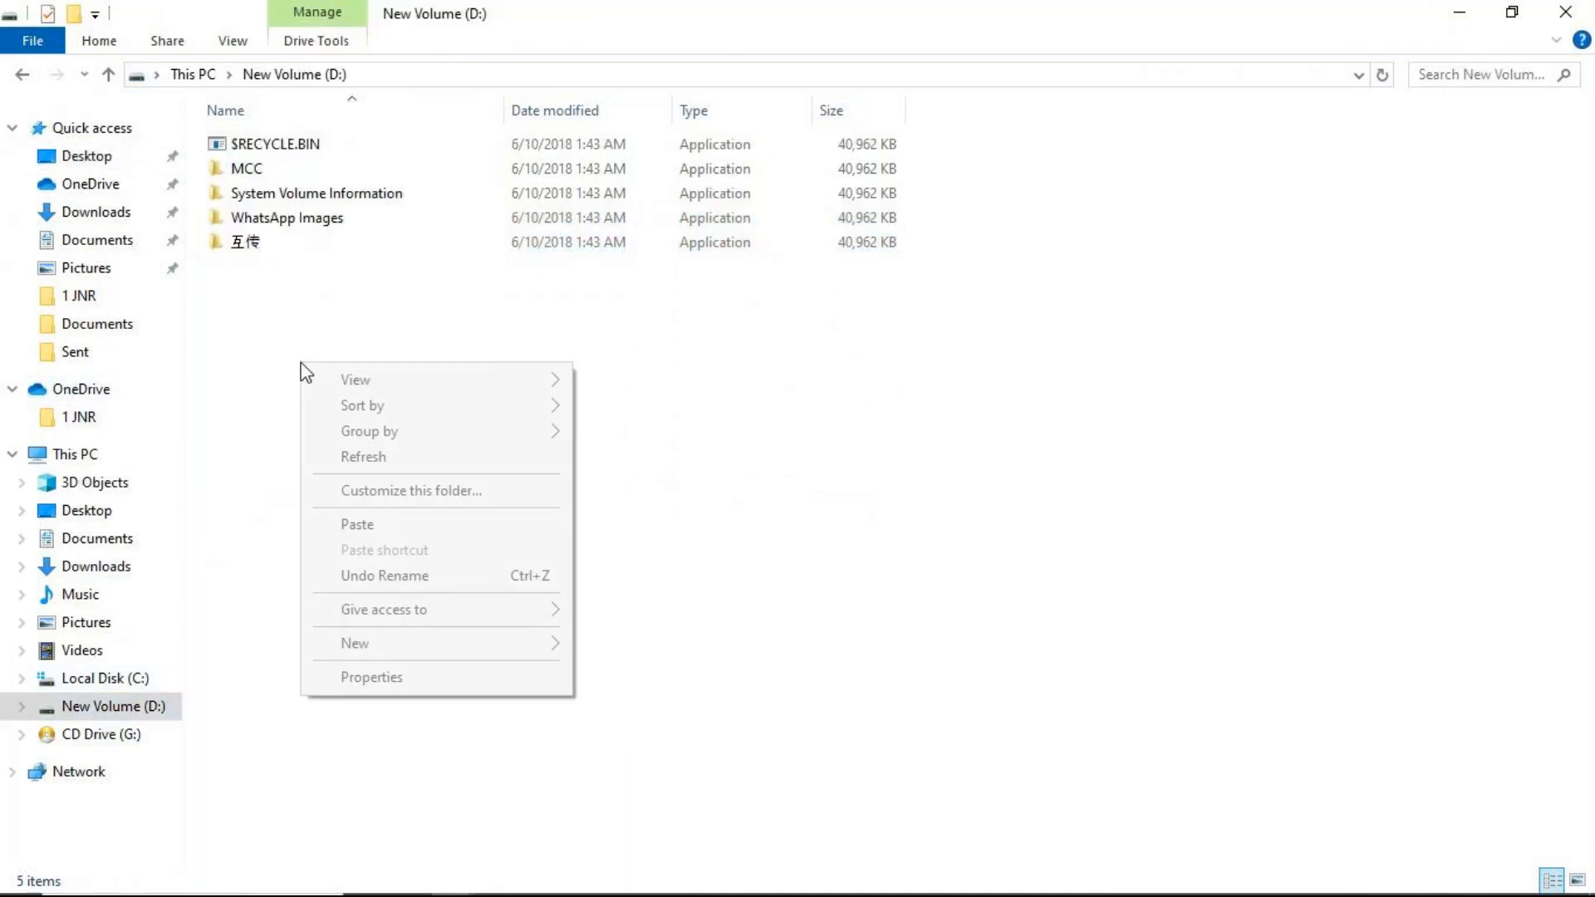
click(373, 525)
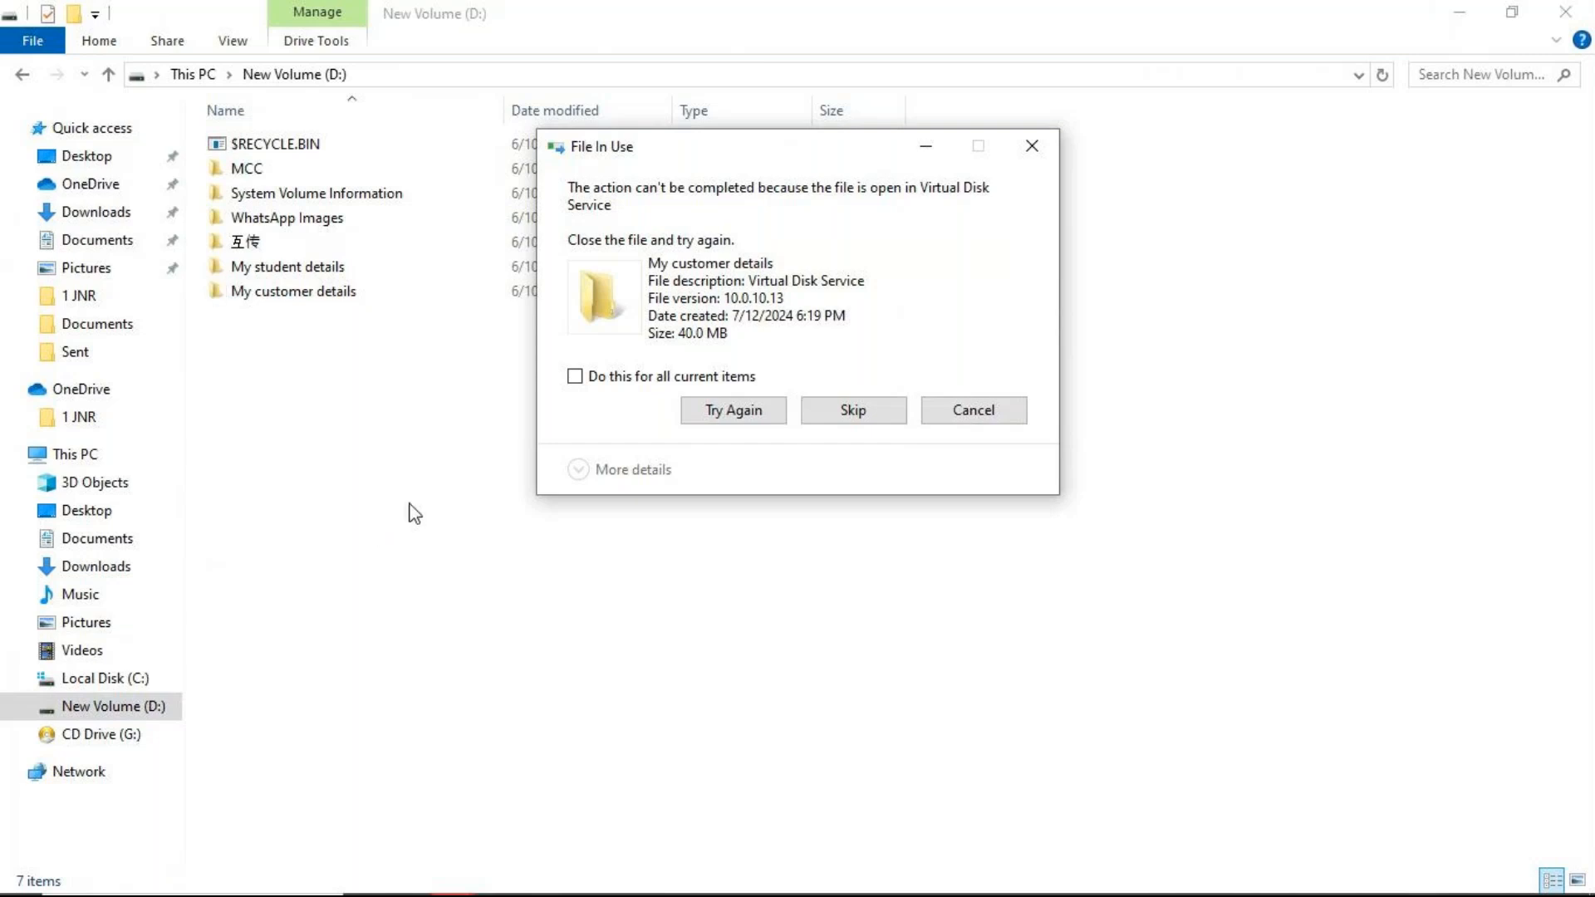
click(1032, 145)
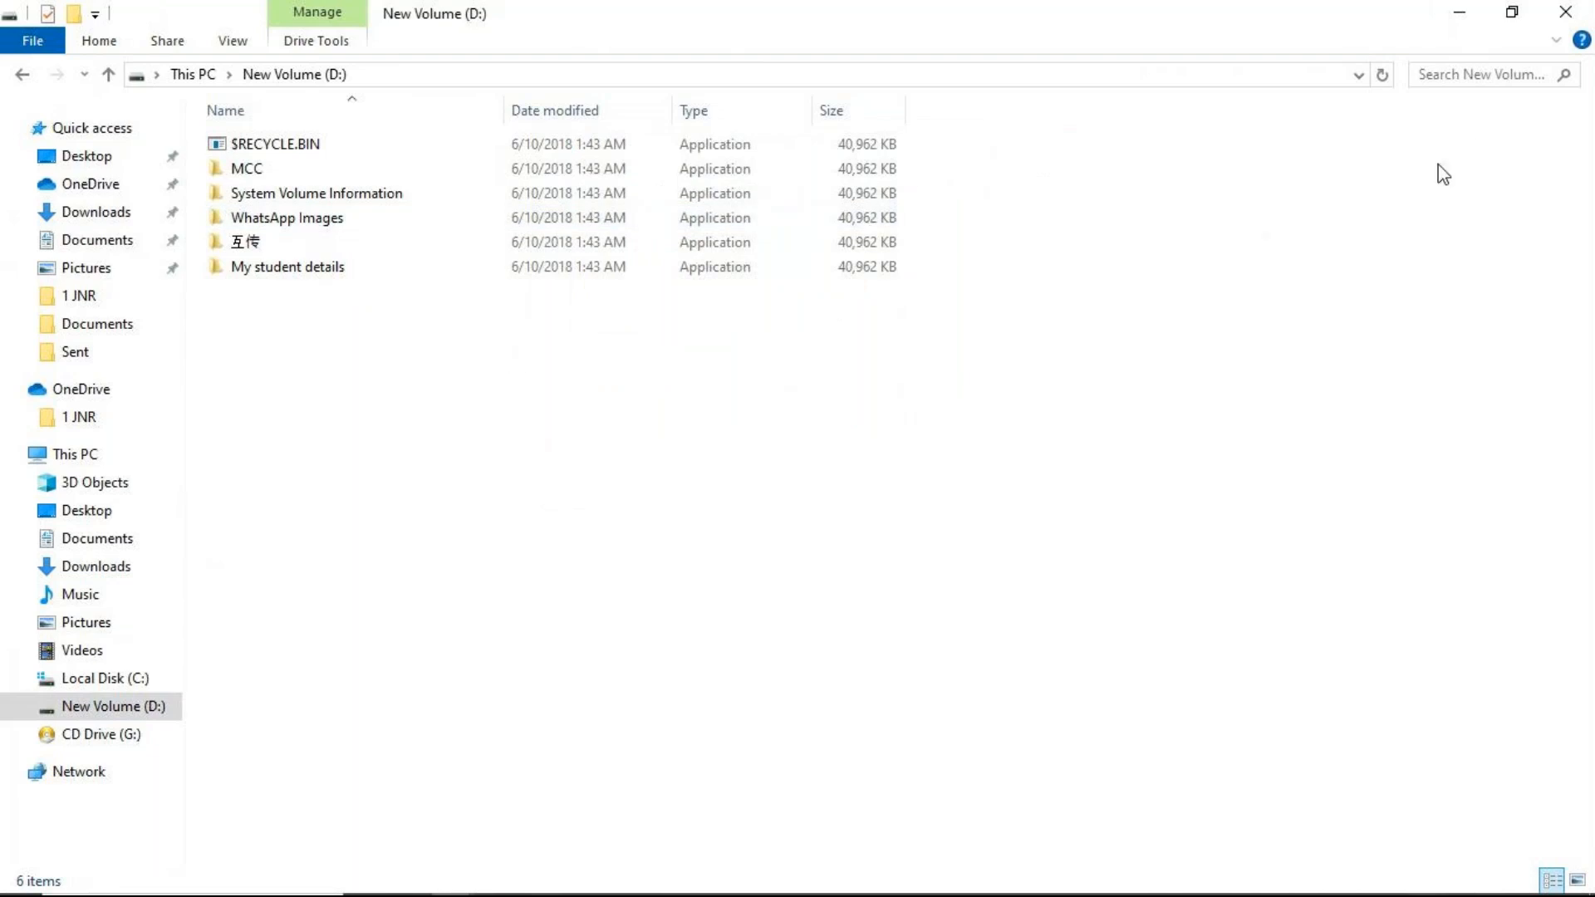
- Minimize the File Explorer windows and check the contents of the My customer details folder on the desktop
click(1465, 13)
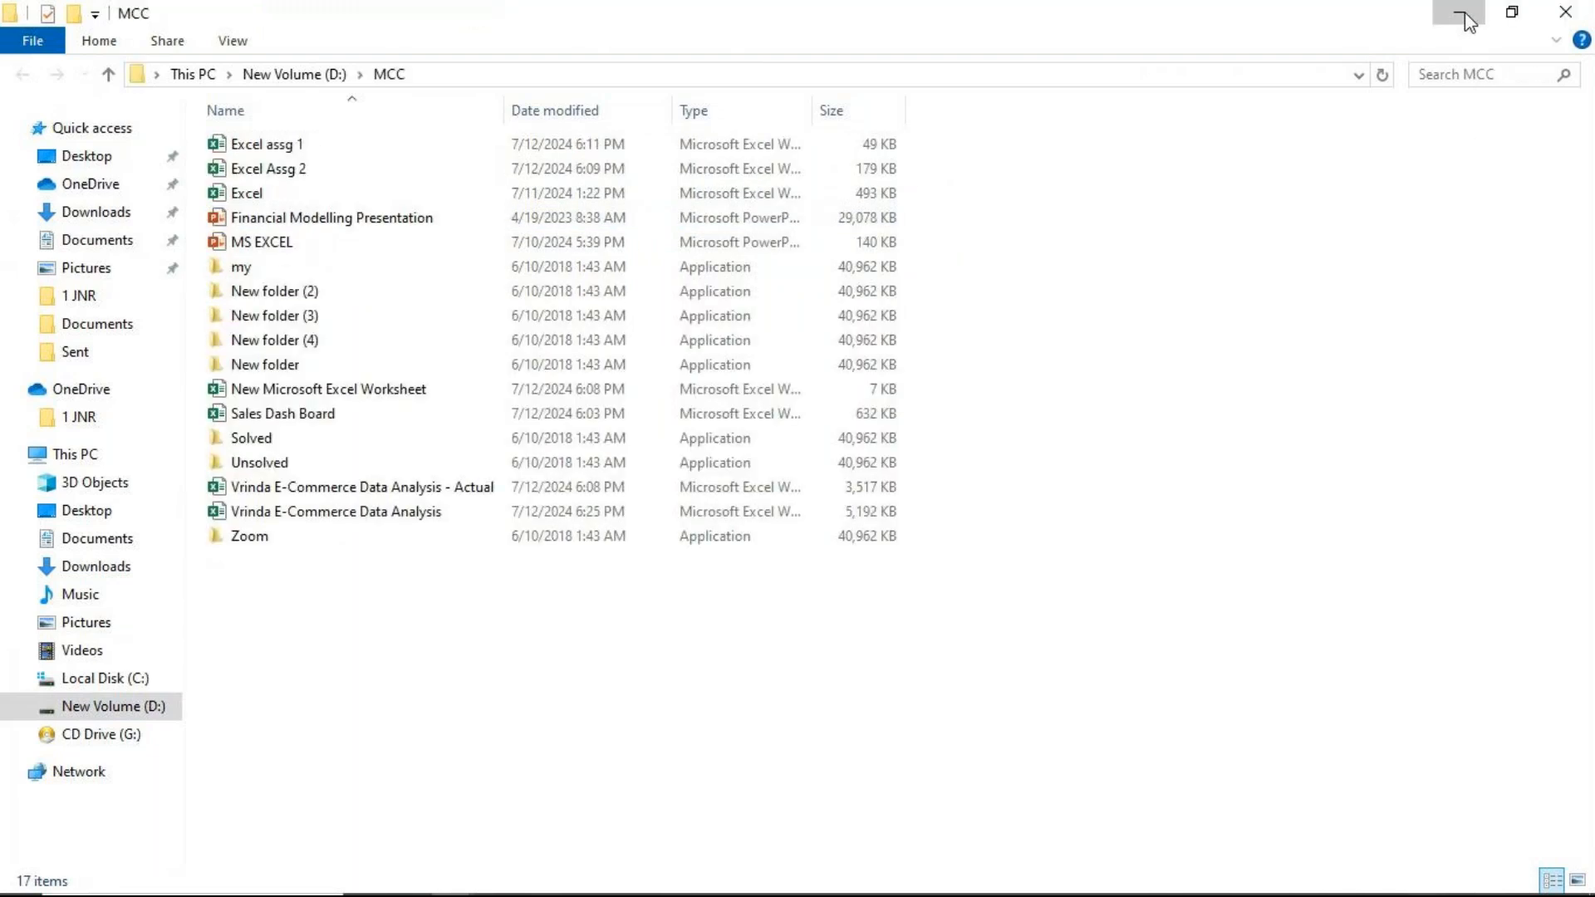
click(1465, 14)
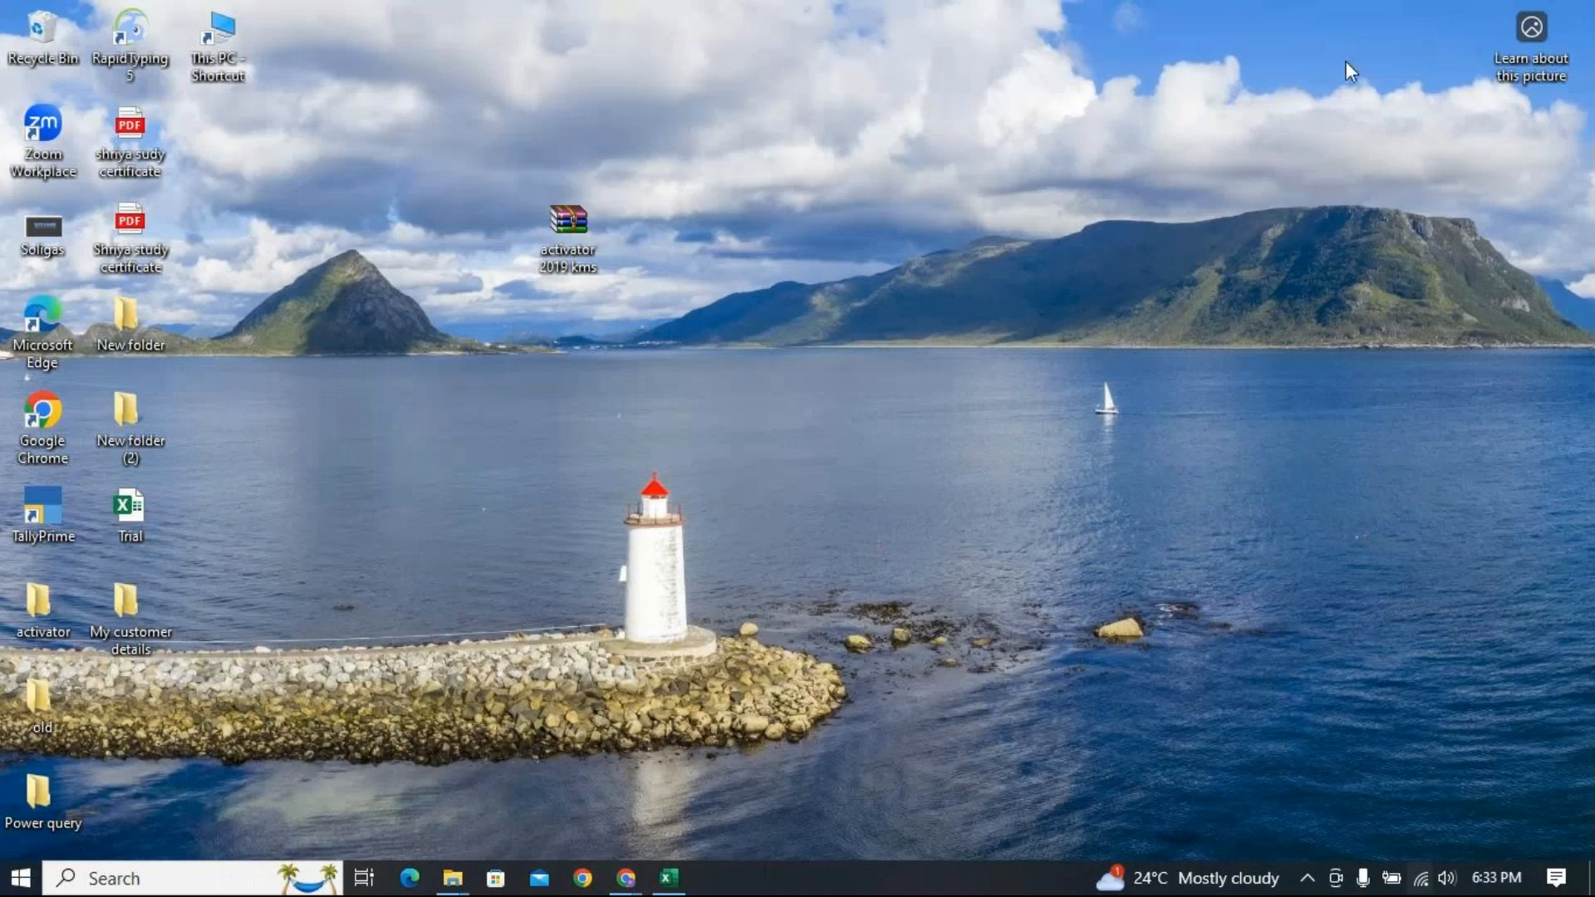
click(1422, 881)
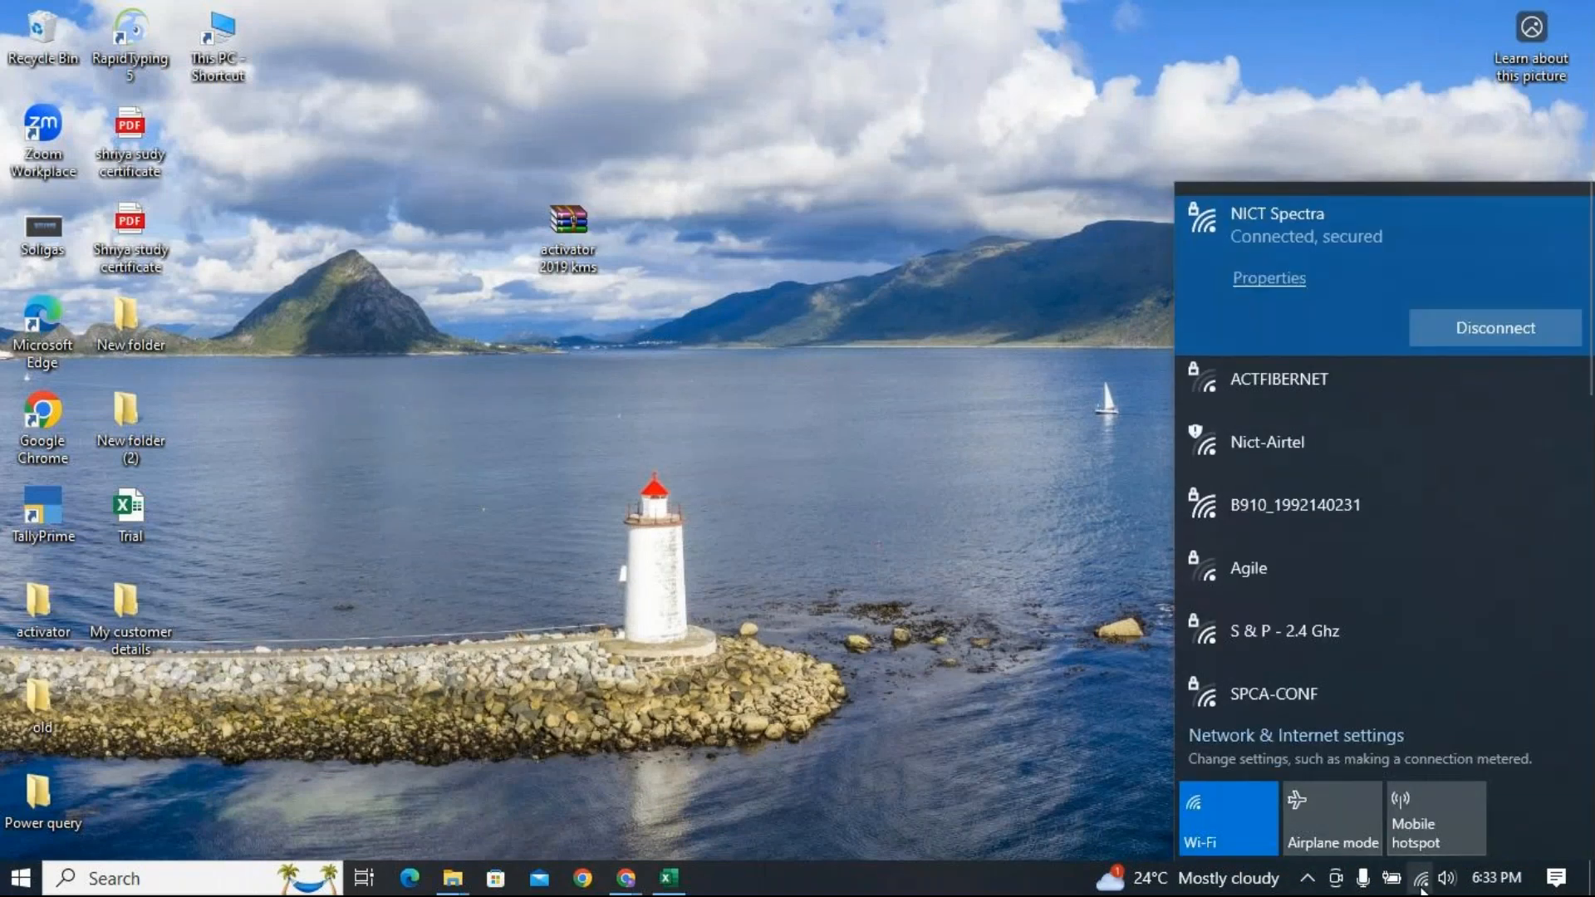
click(1049, 515)
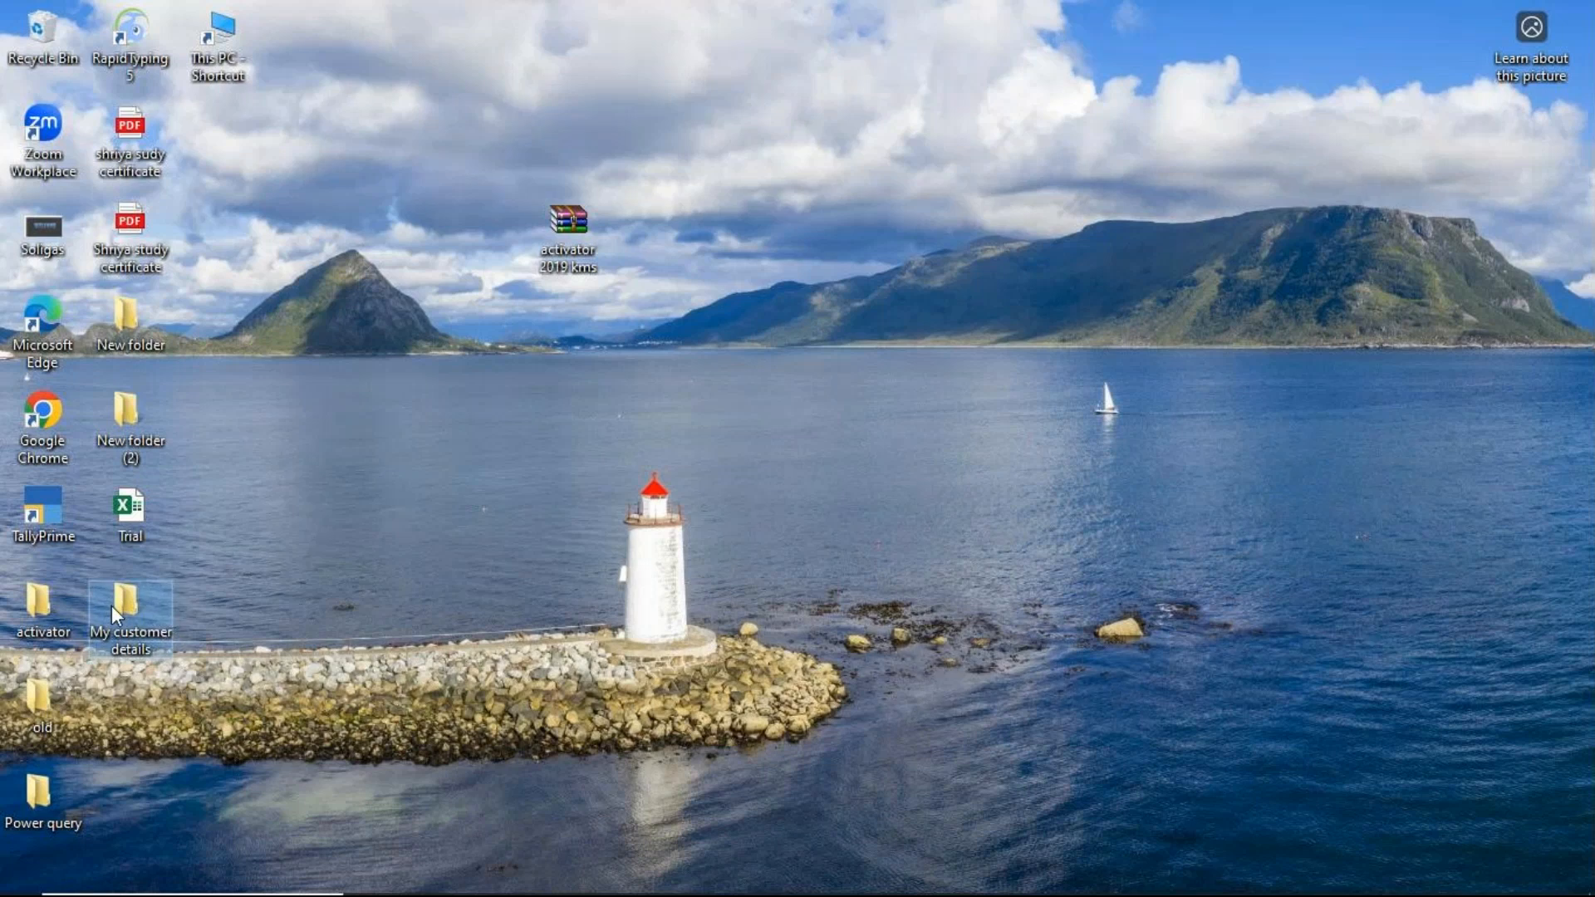
double_click(111, 605)
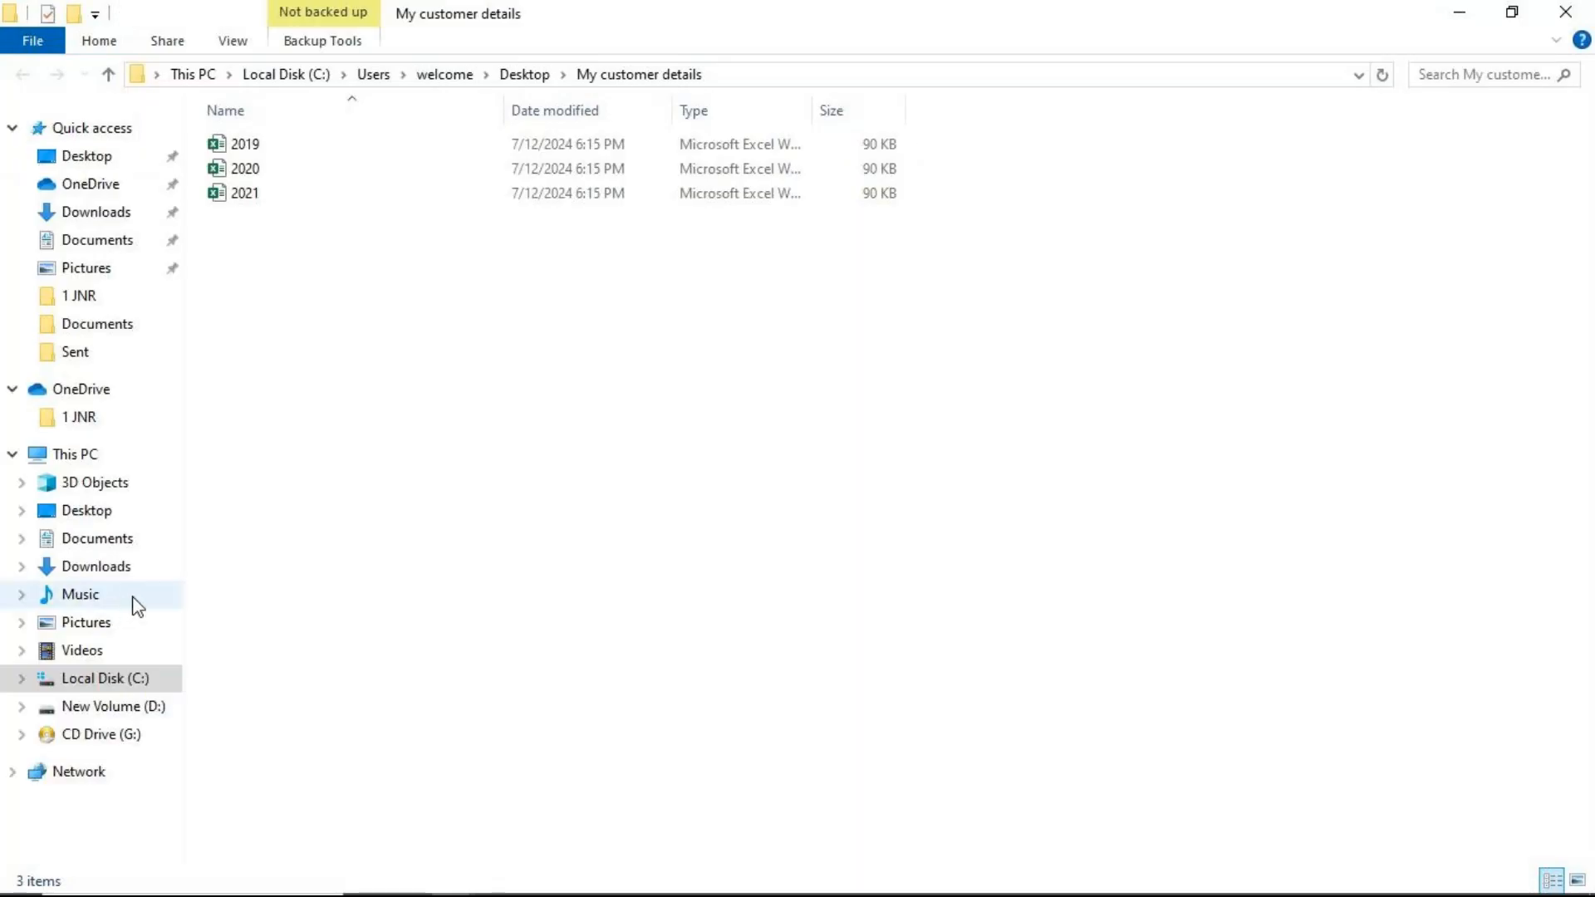
click(1568, 13)
- Switch to the Trial workbook and try to find the My customer details folder on the Desktop through Get Data from a folder
click(669, 878)
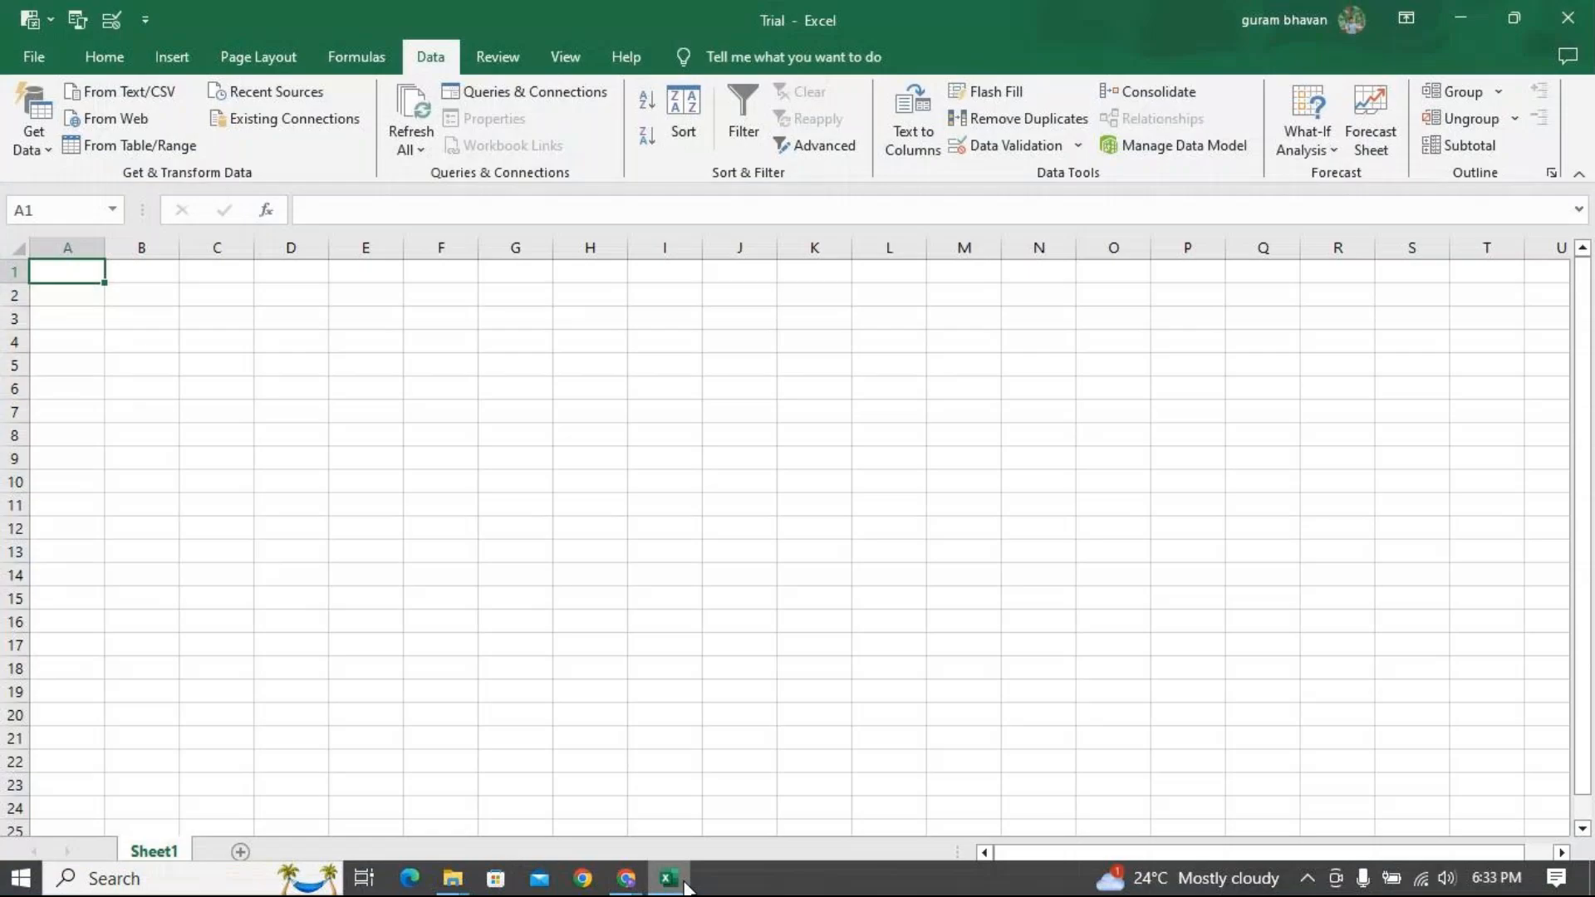
click(37, 137)
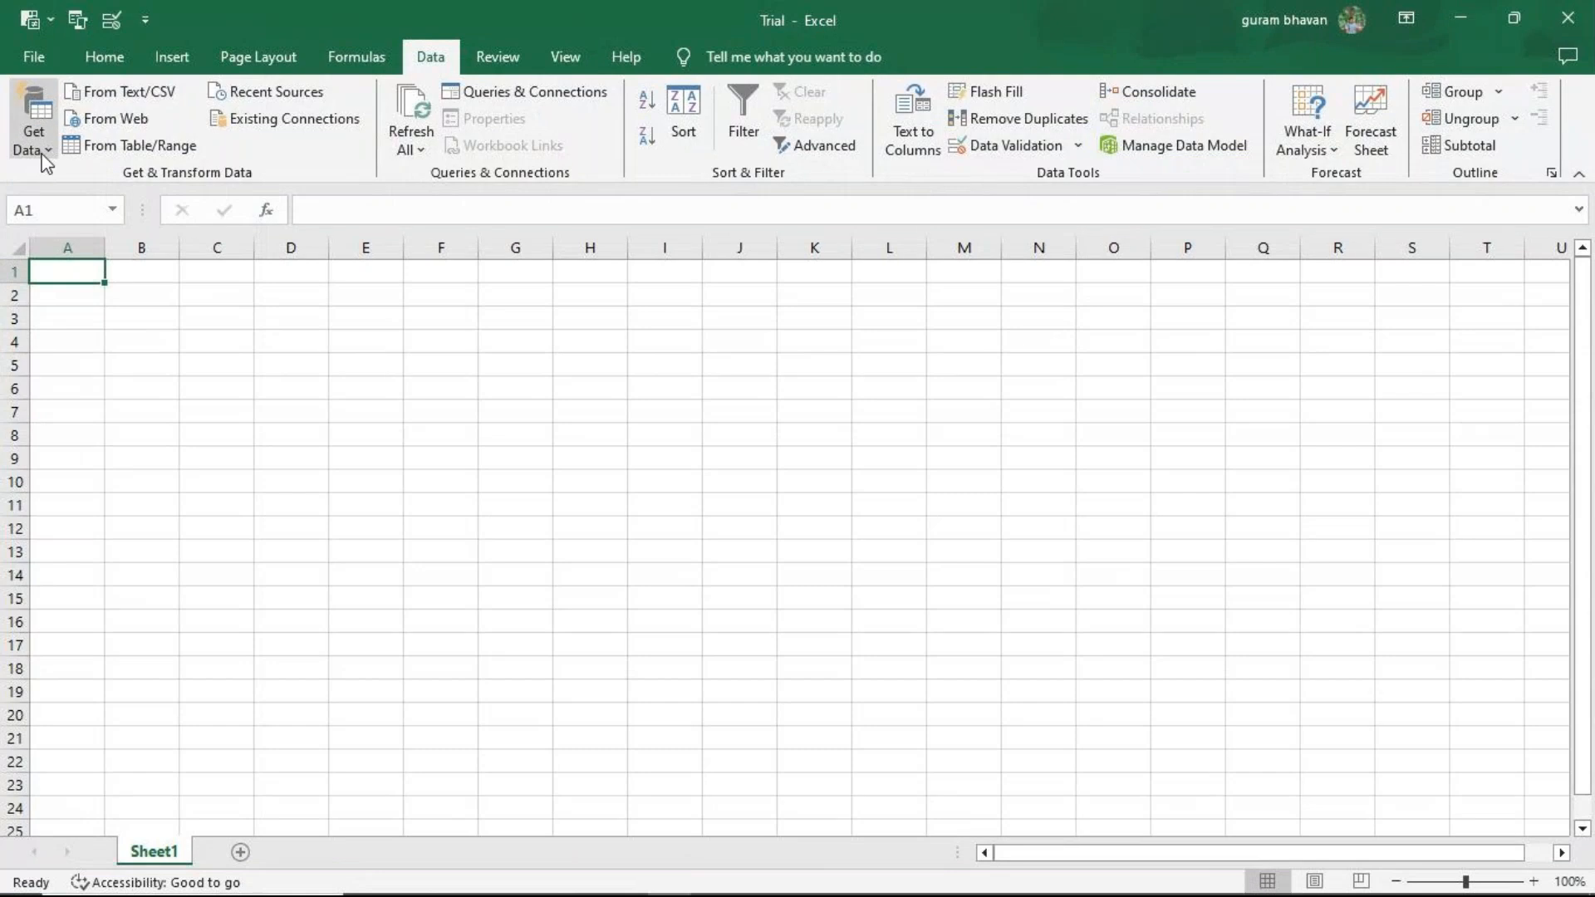
mouse_move(87, 191)
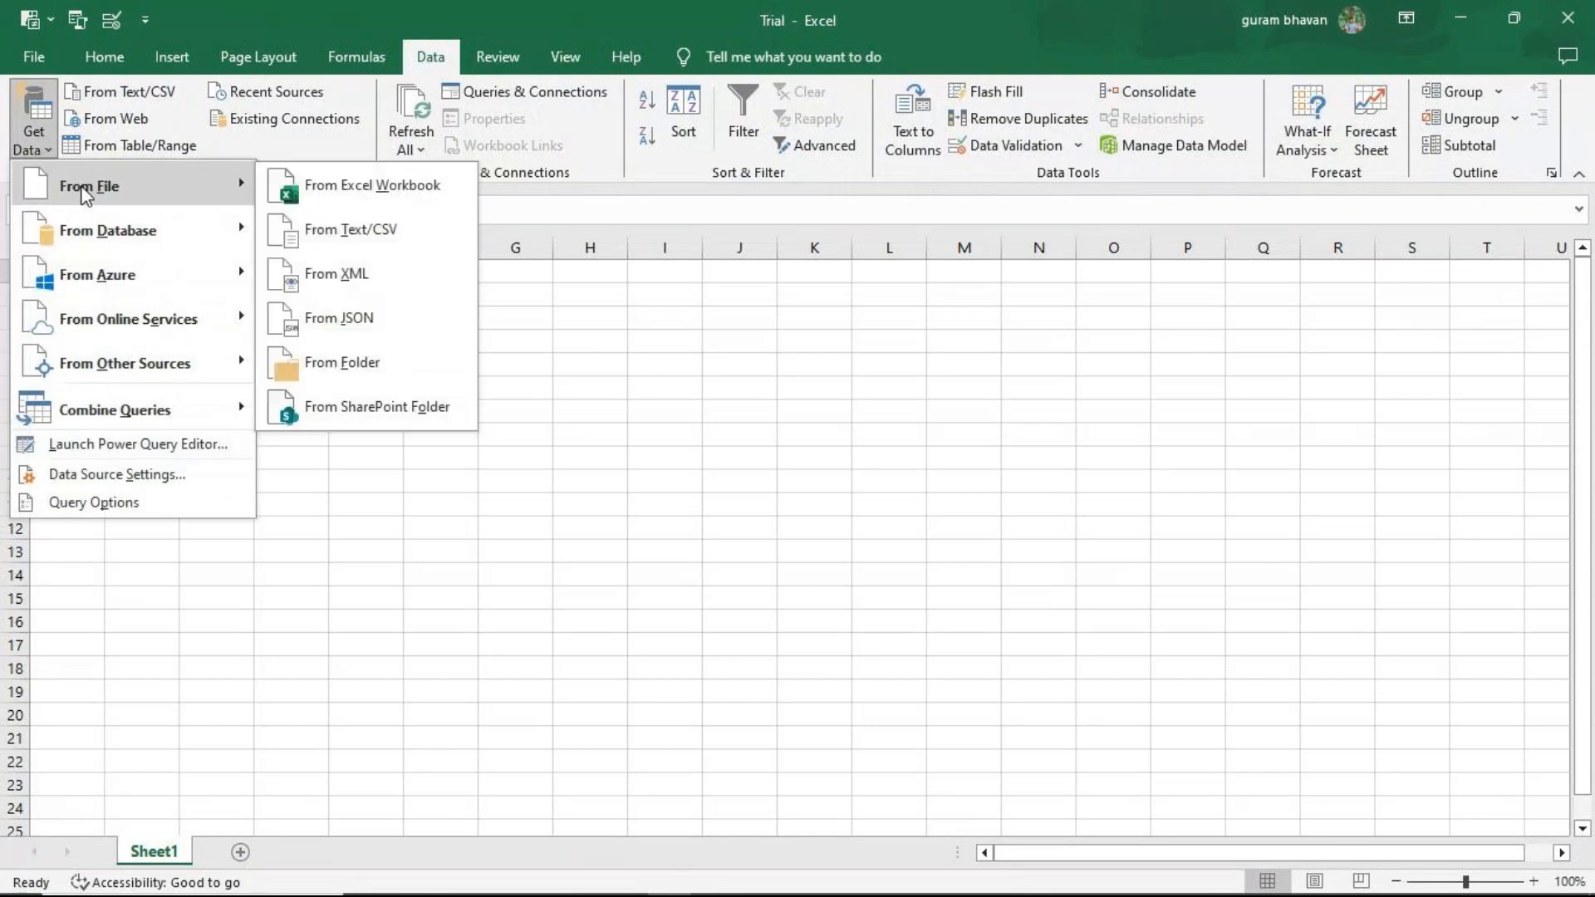
click(387, 368)
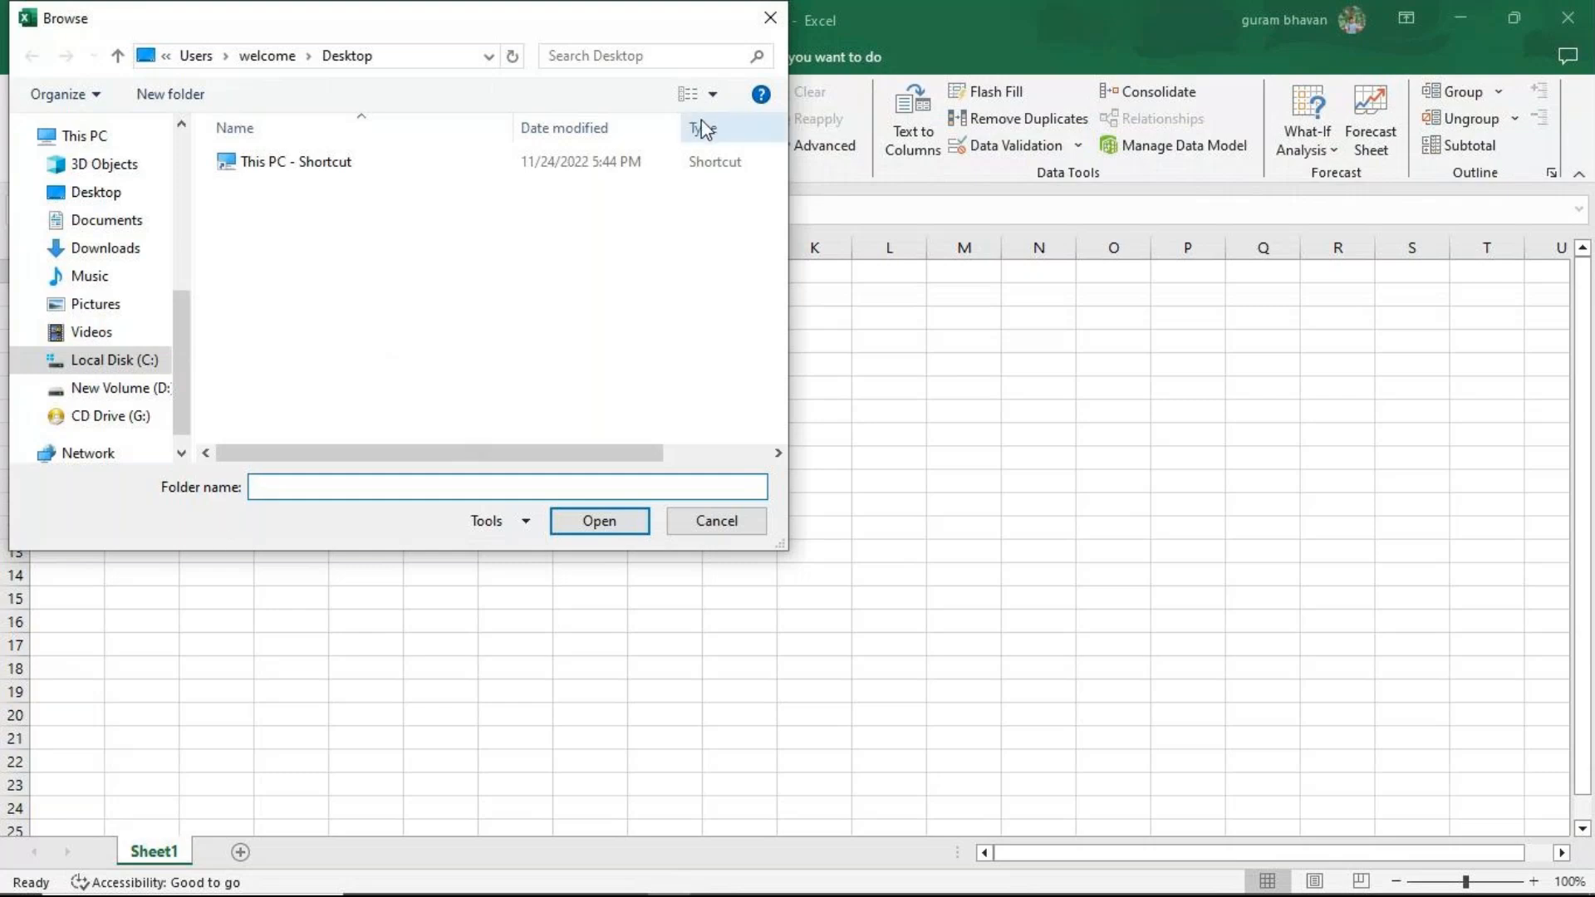
click(712, 95)
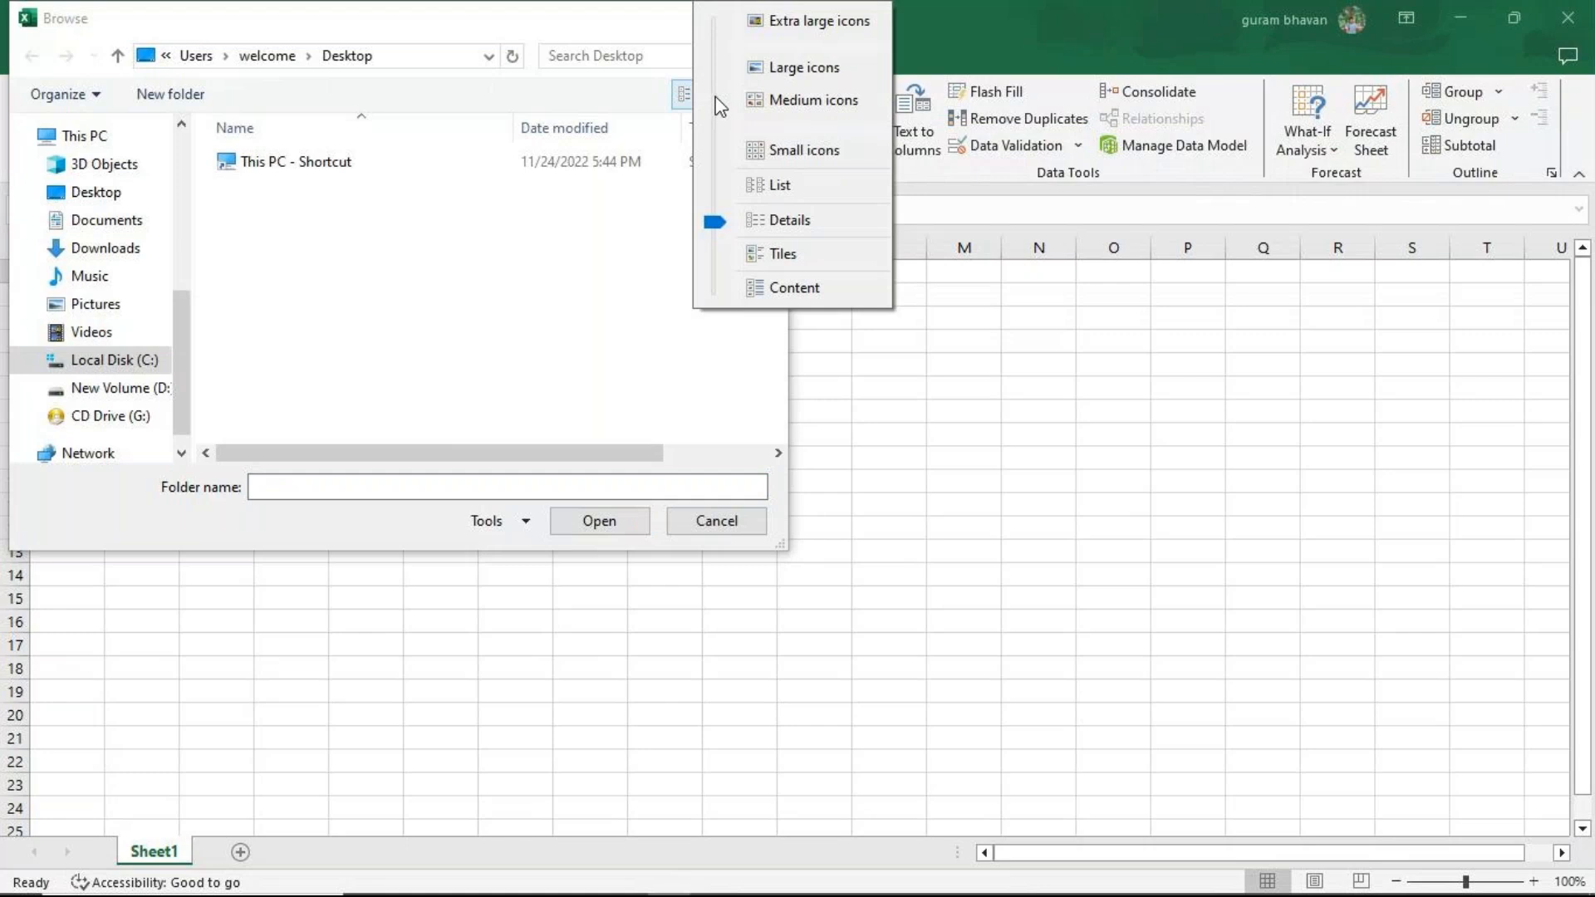
click(710, 96)
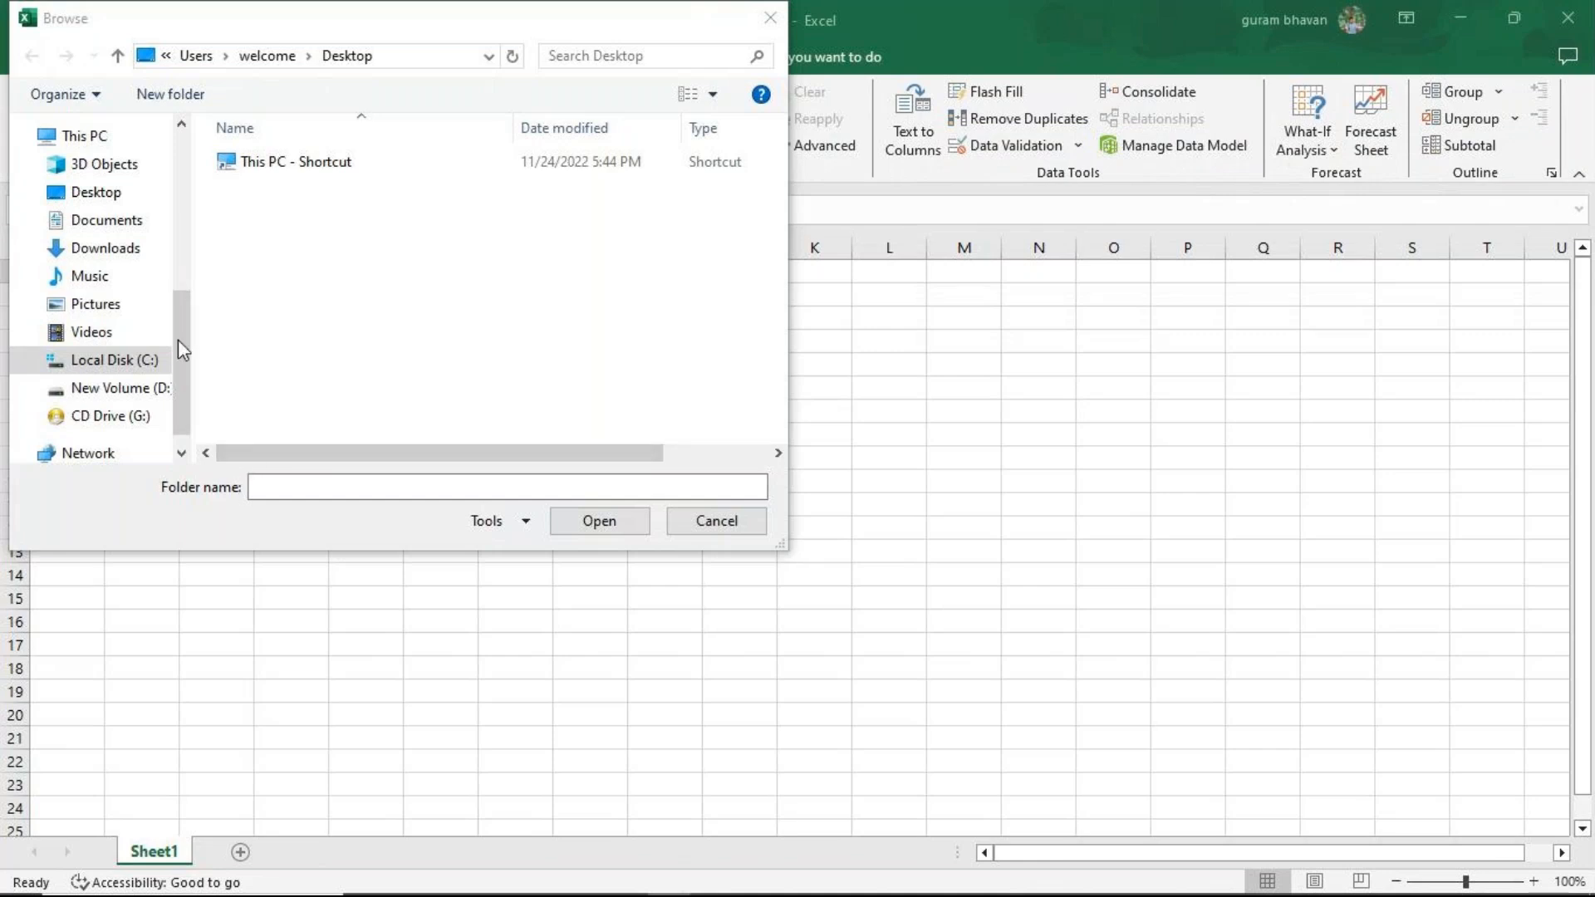
click(122, 201)
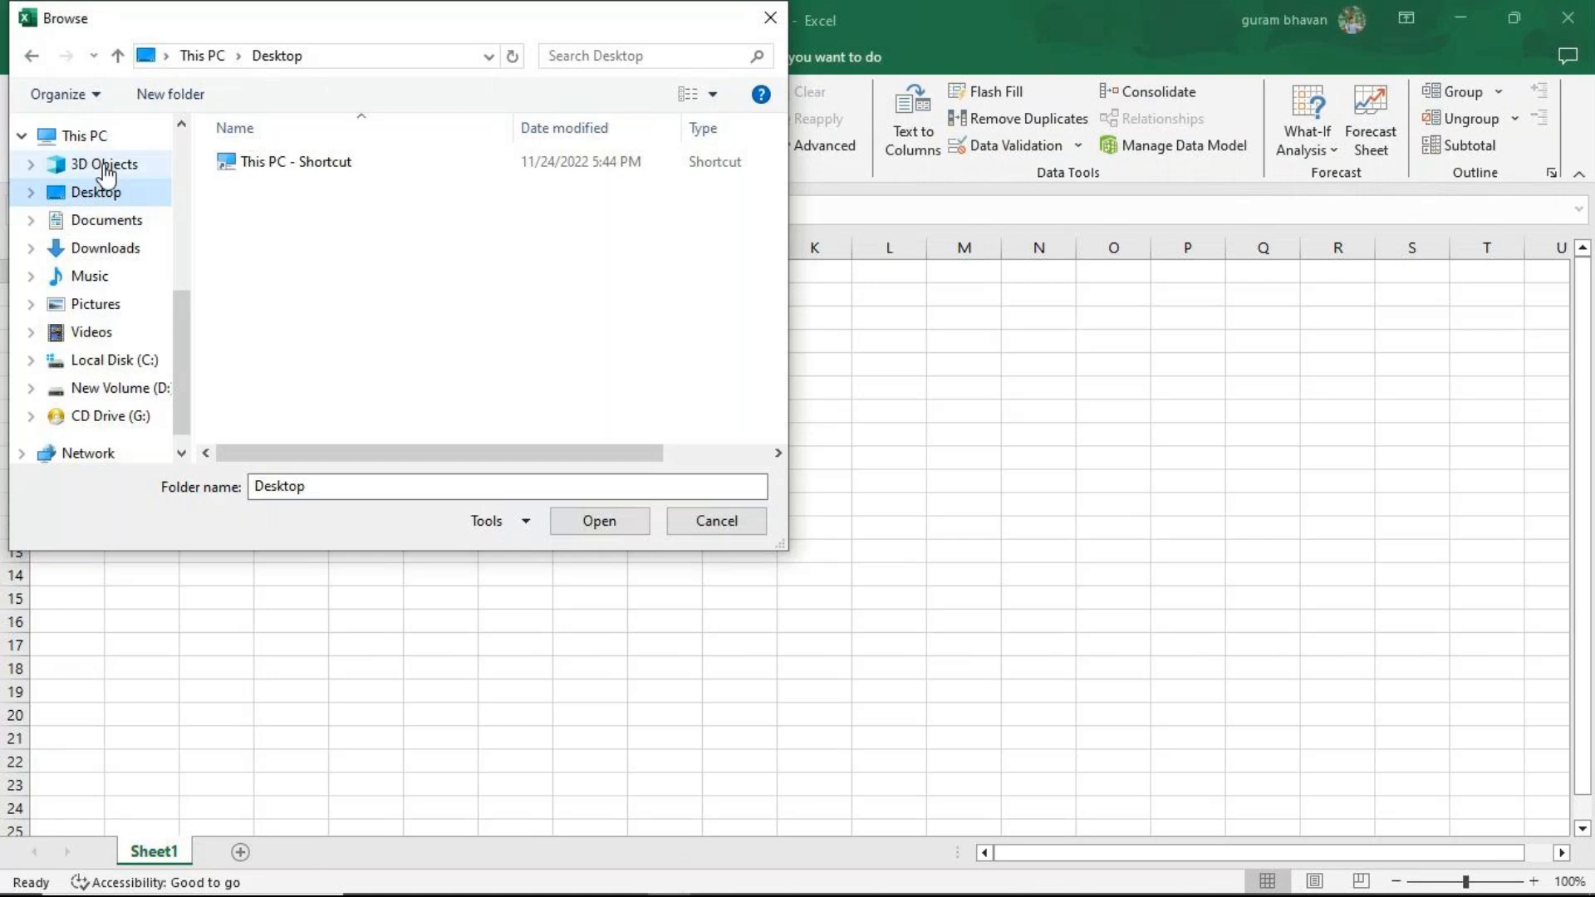
click(94, 137)
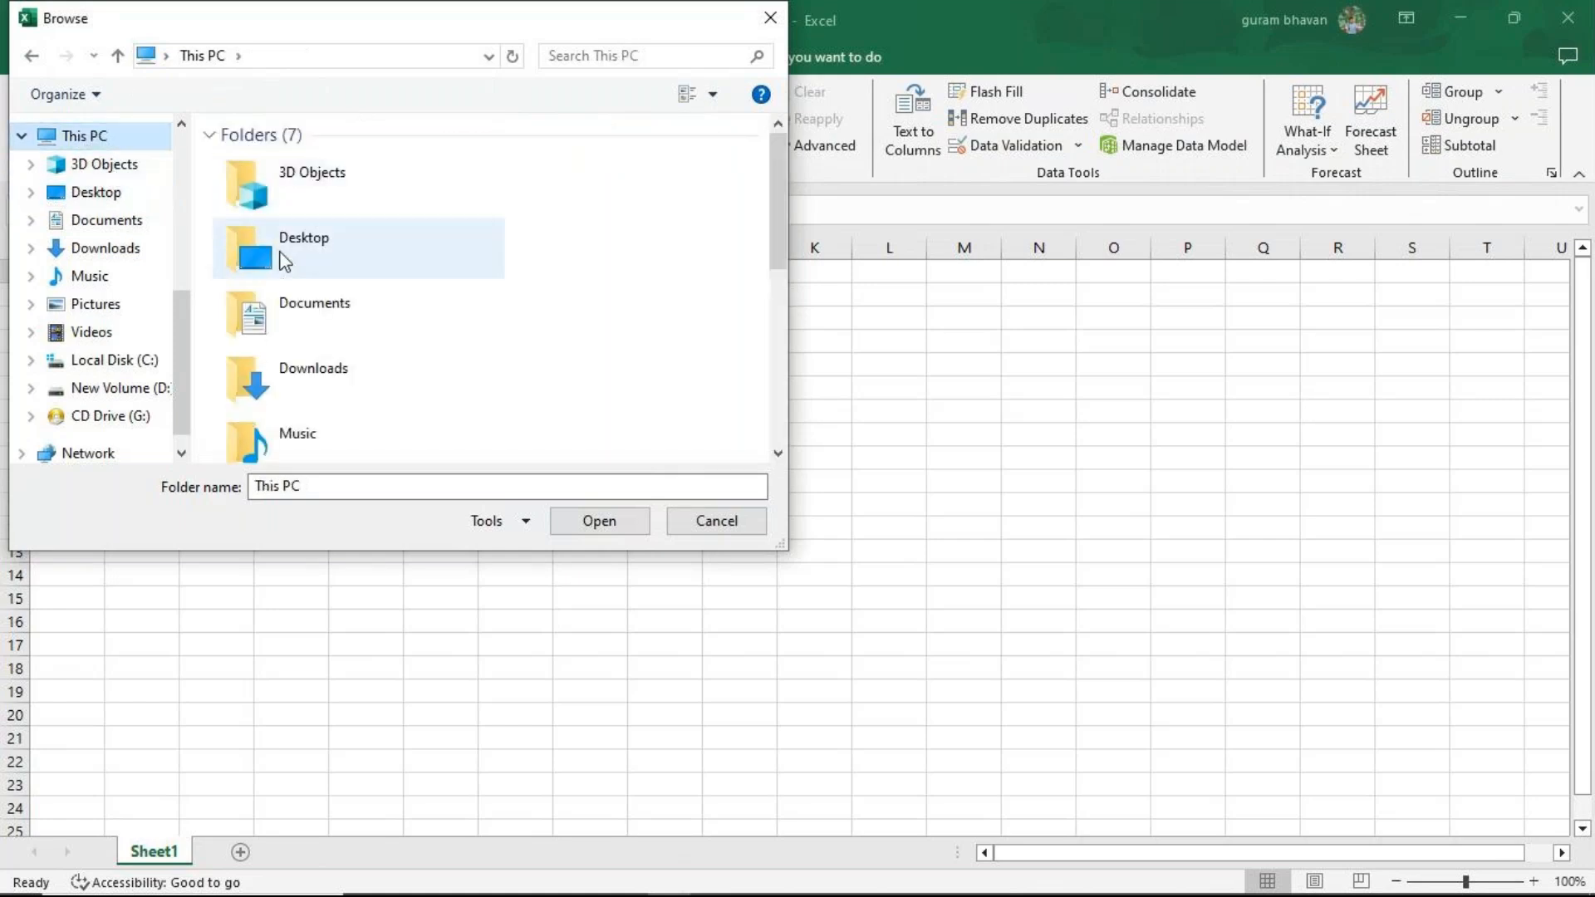
double_click(289, 254)
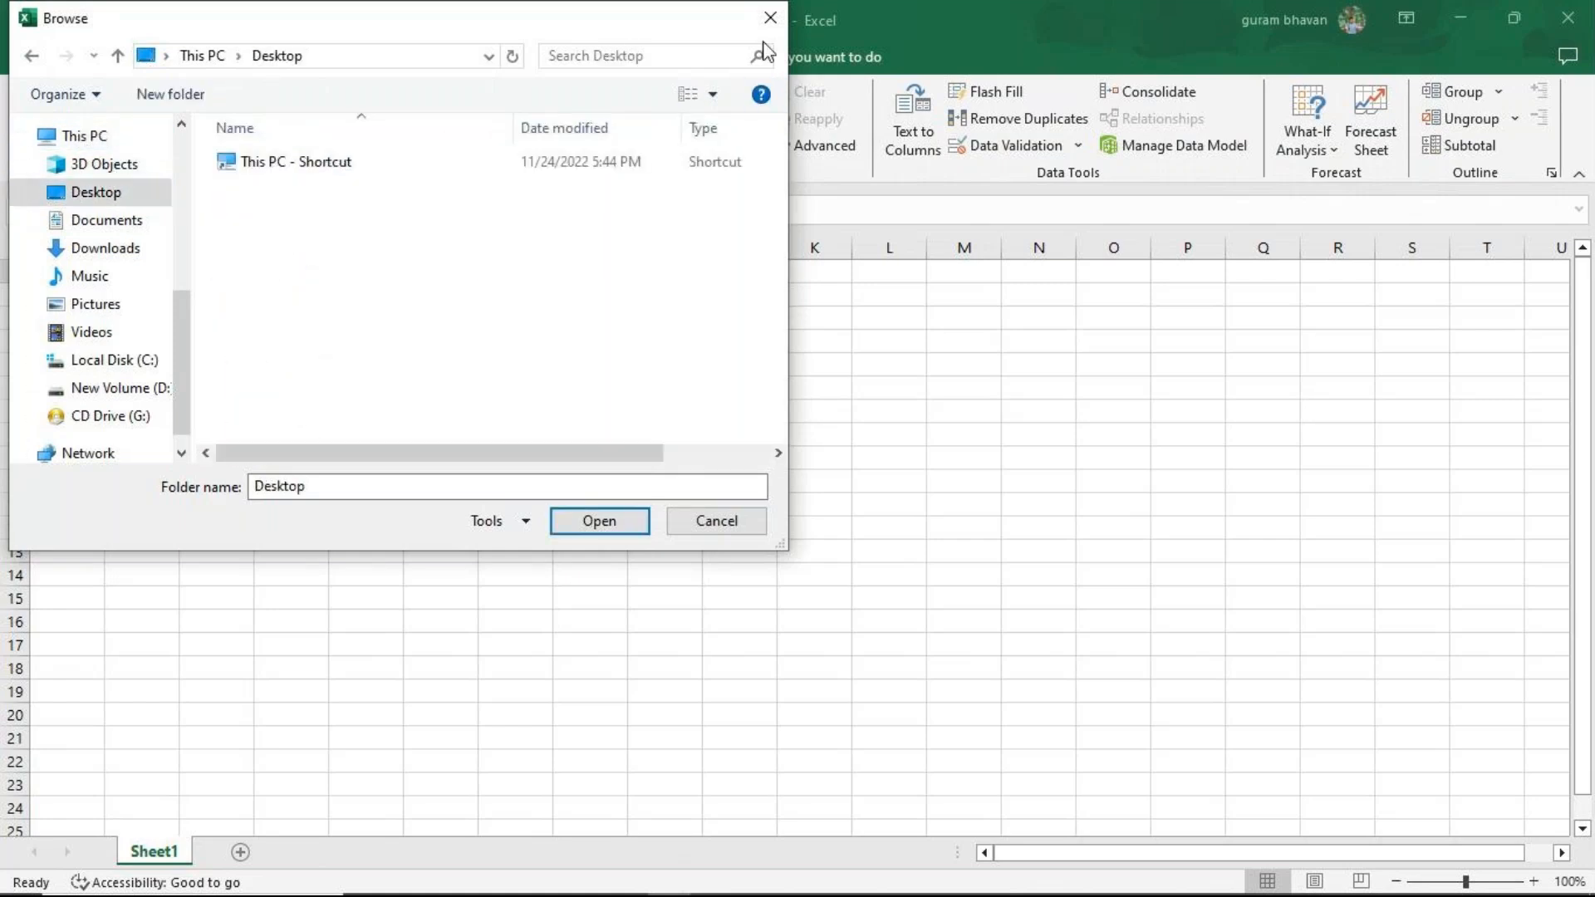
click(768, 19)
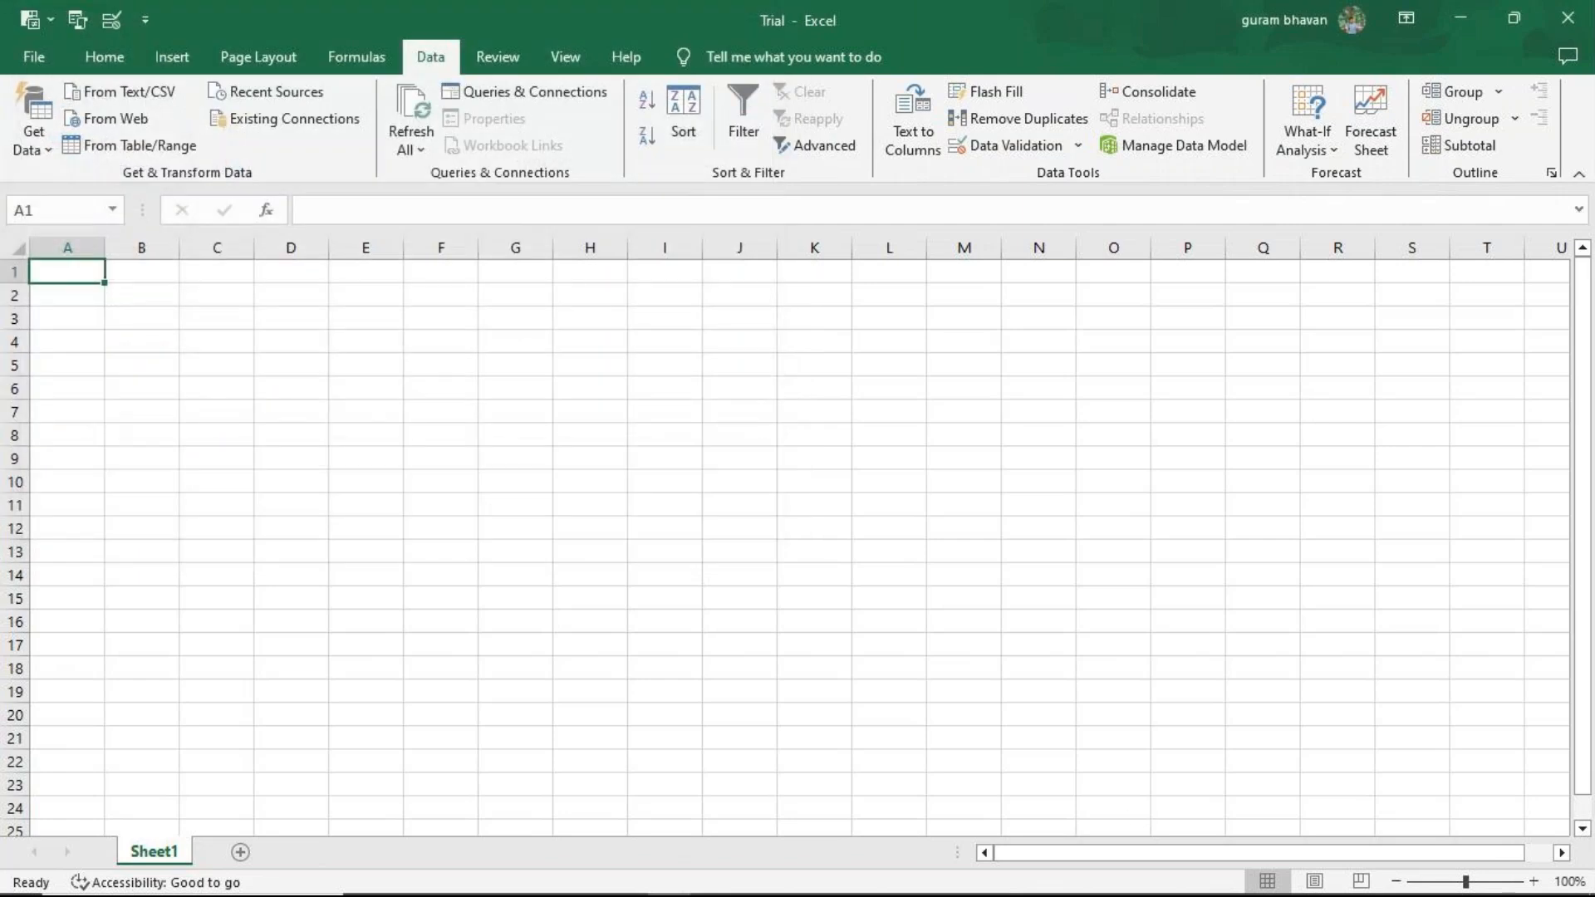
- Switch to the GoTo Meeting window, unmute the microphone and mute it again
mouse_move(626, 878)
click(701, 820)
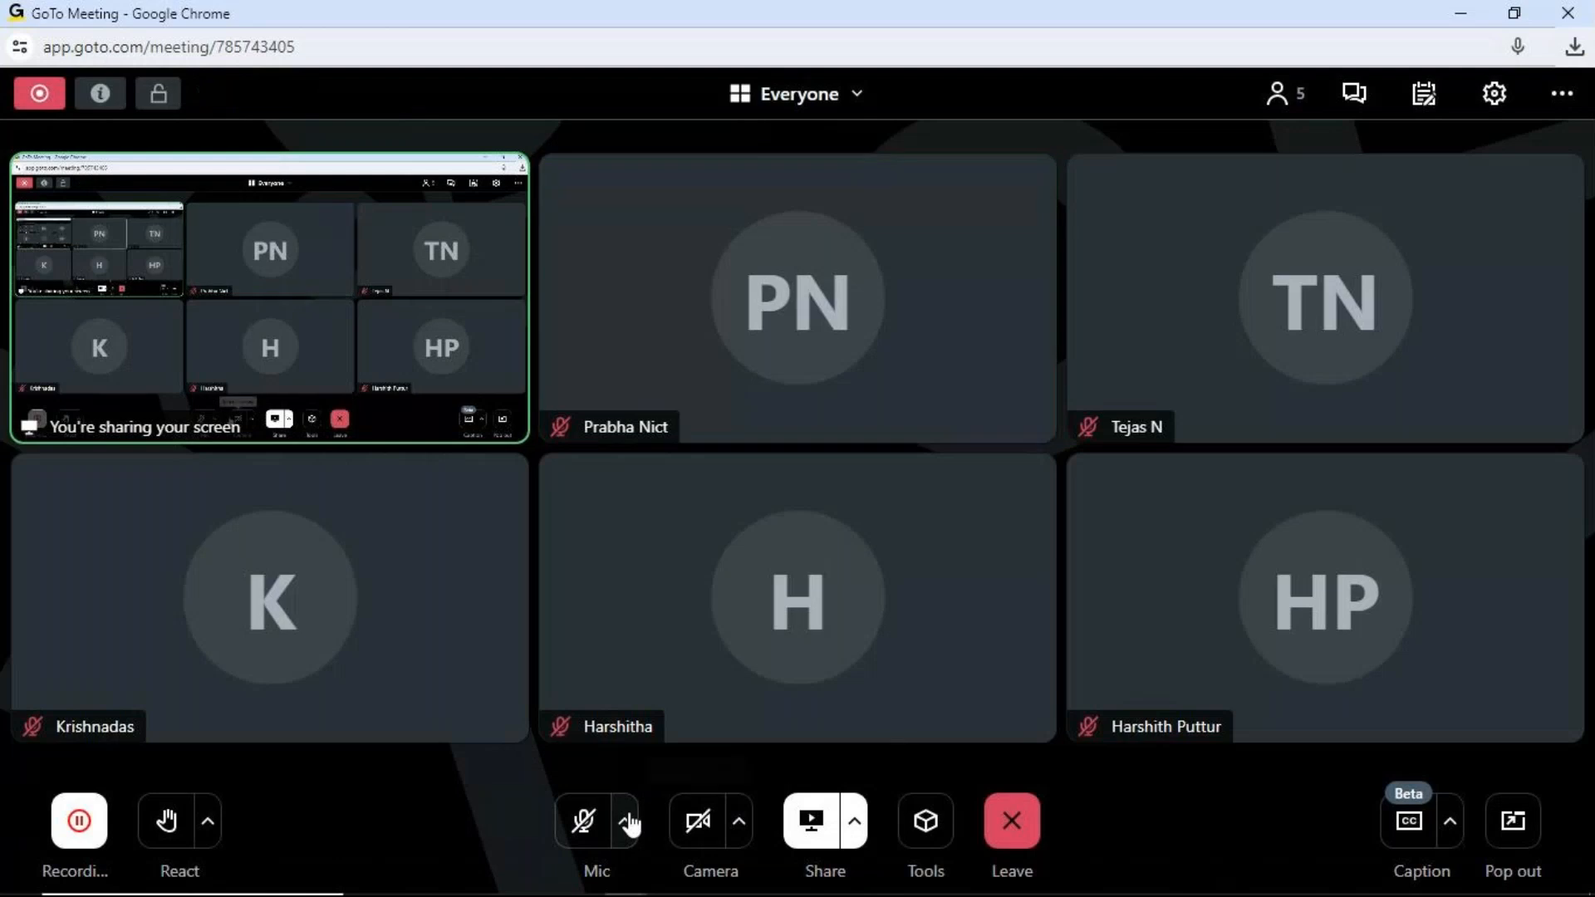
click(594, 821)
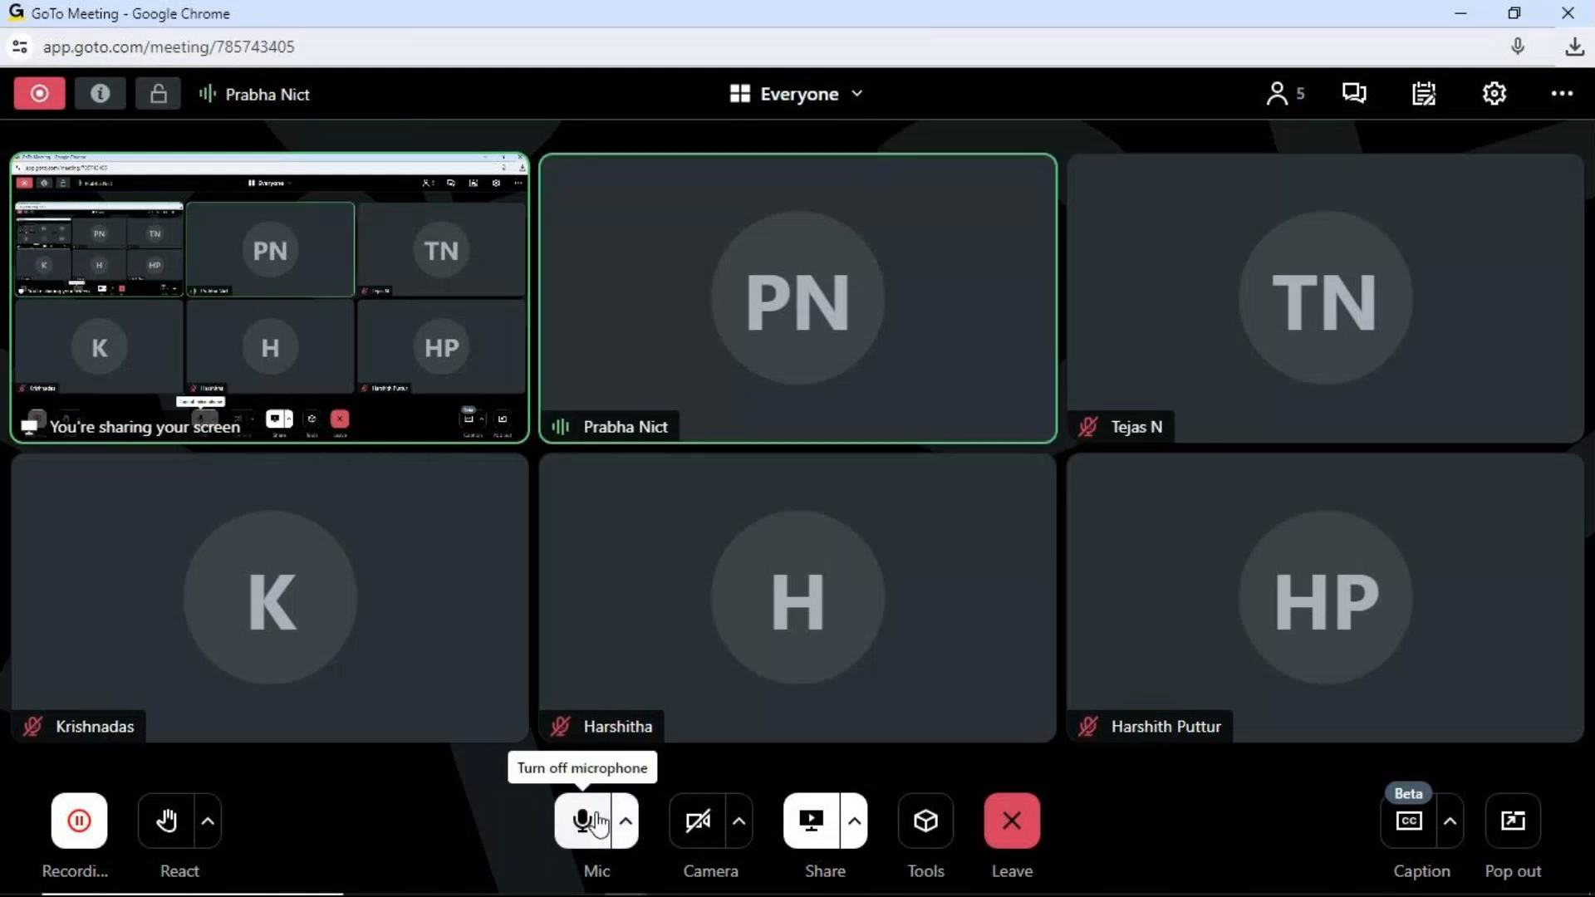
click(586, 822)
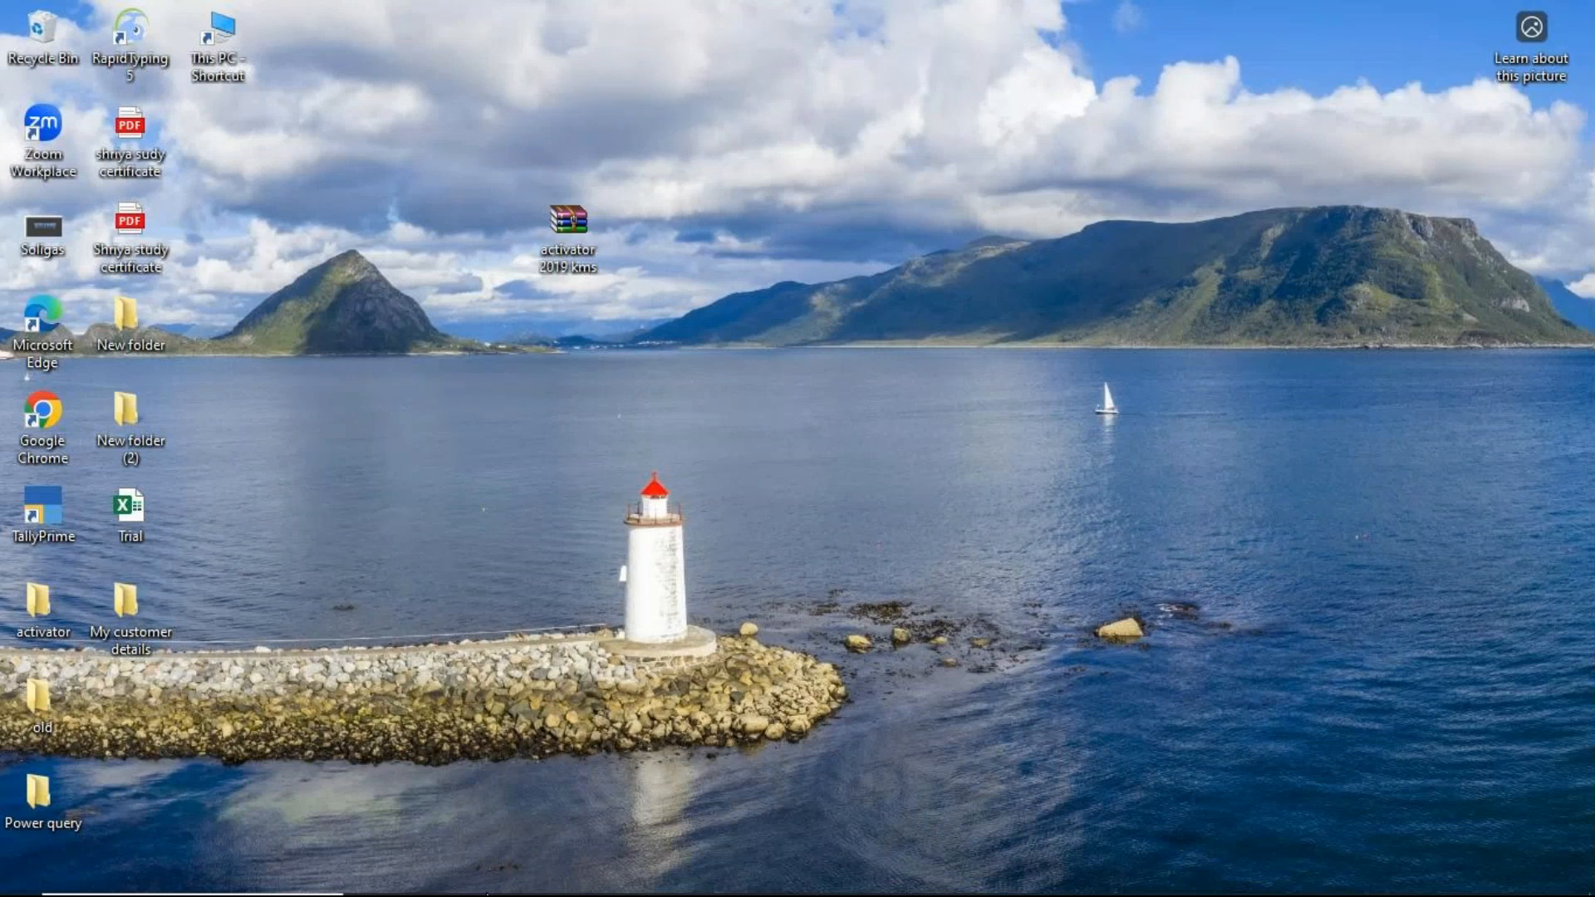
- Set File Explorer's folder options to show hidden files, folders and drives and protected operating system files, then minimize its window
key(super+e)
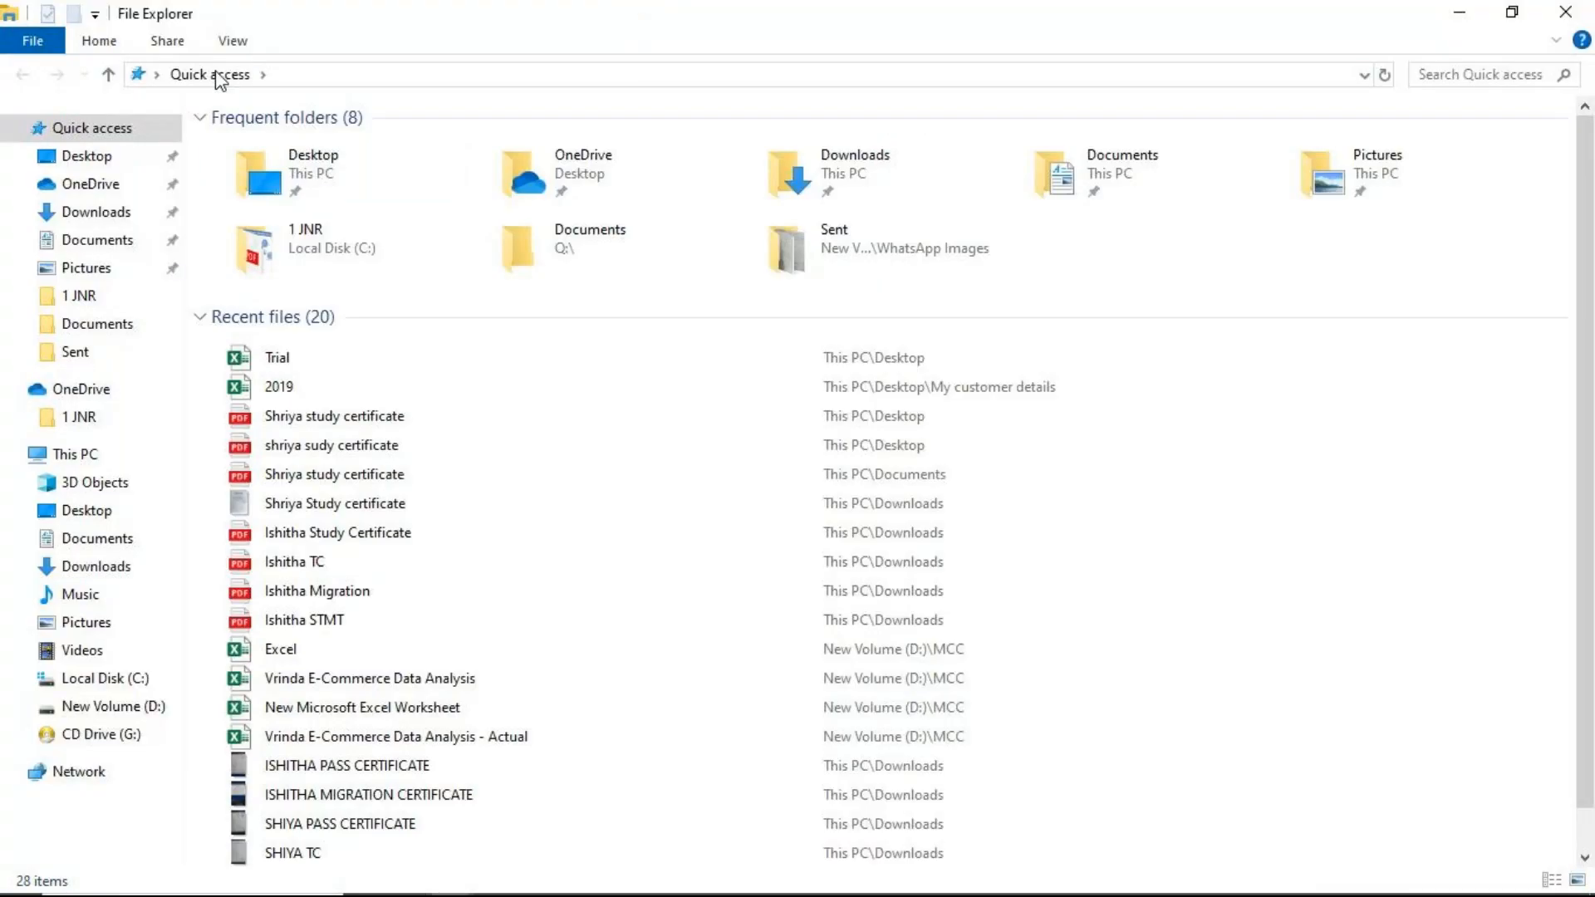
click(233, 41)
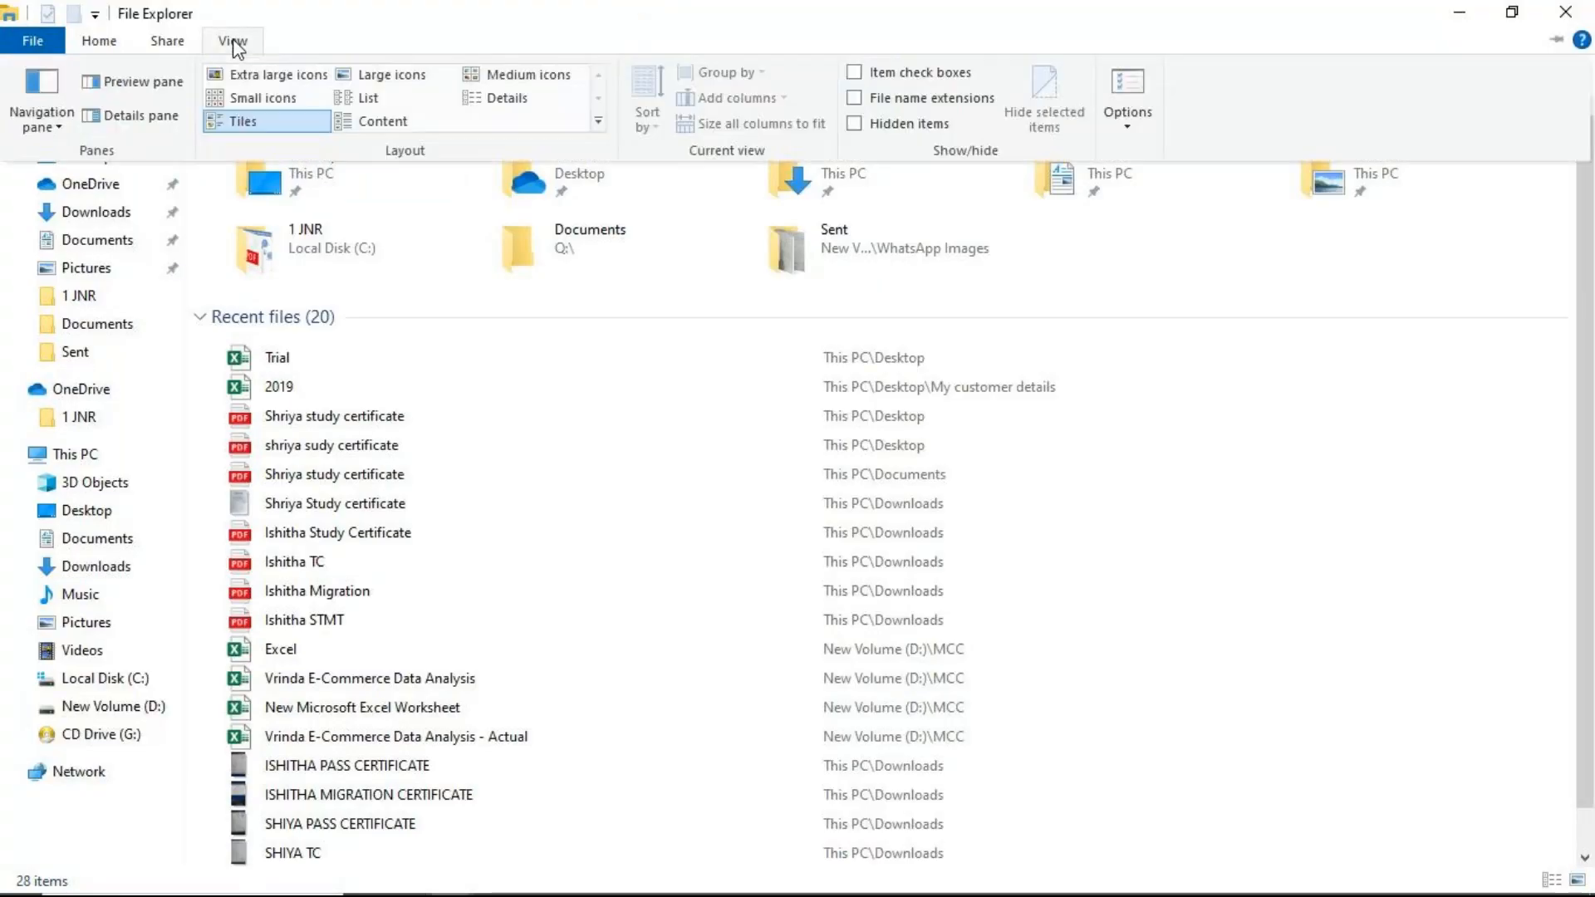
click(1121, 101)
click(114, 171)
click(163, 502)
scroll(163, 507, down, 2)
click(92, 458)
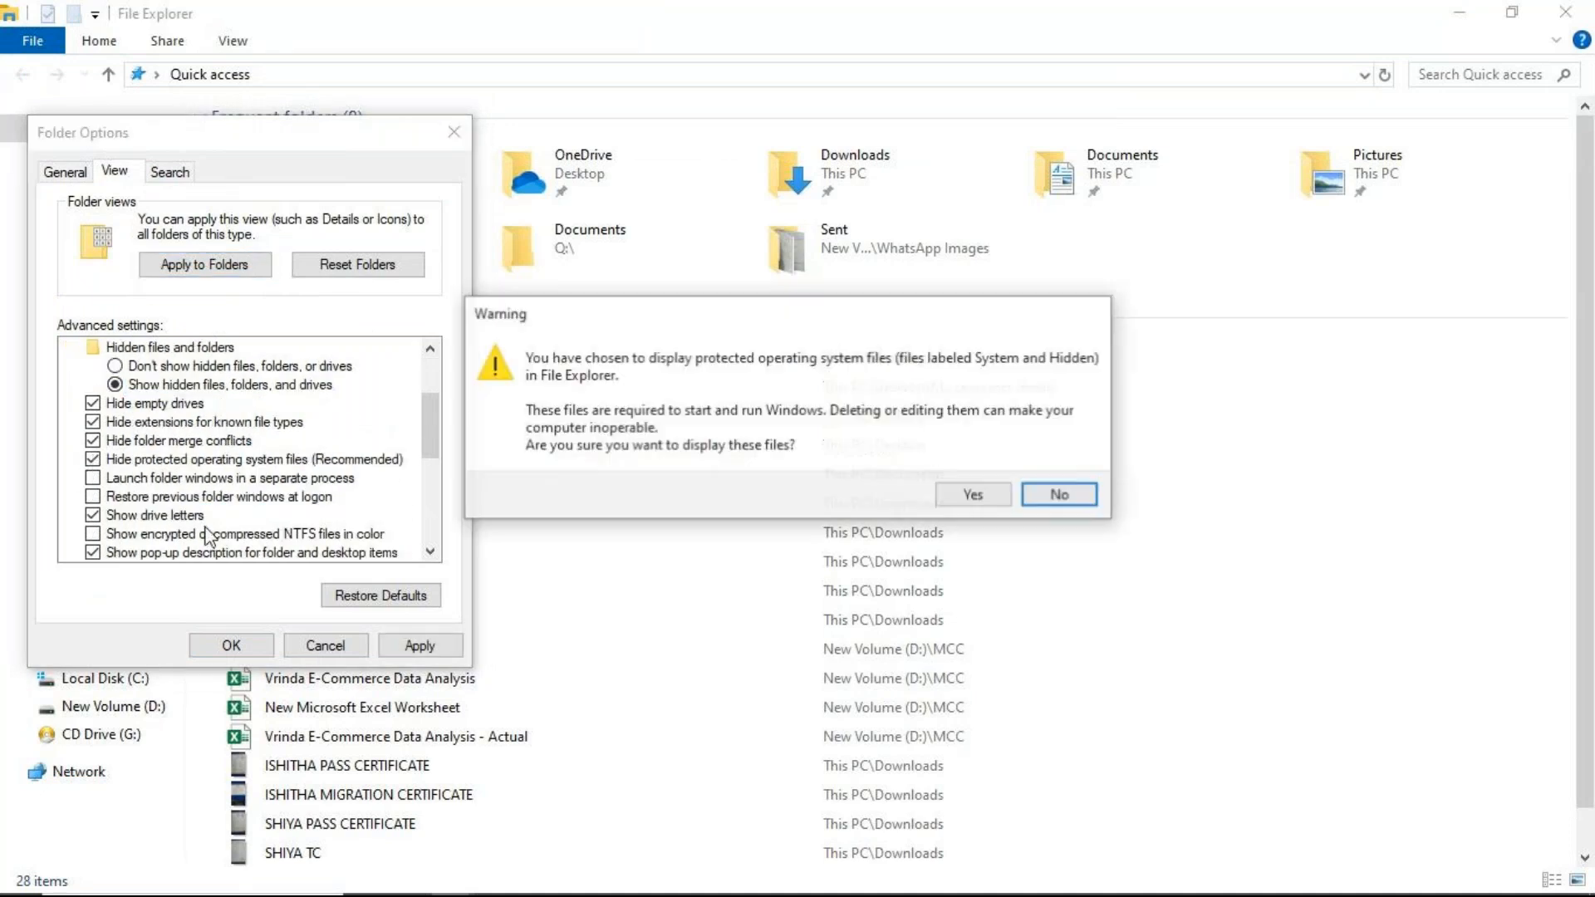
click(953, 497)
click(418, 645)
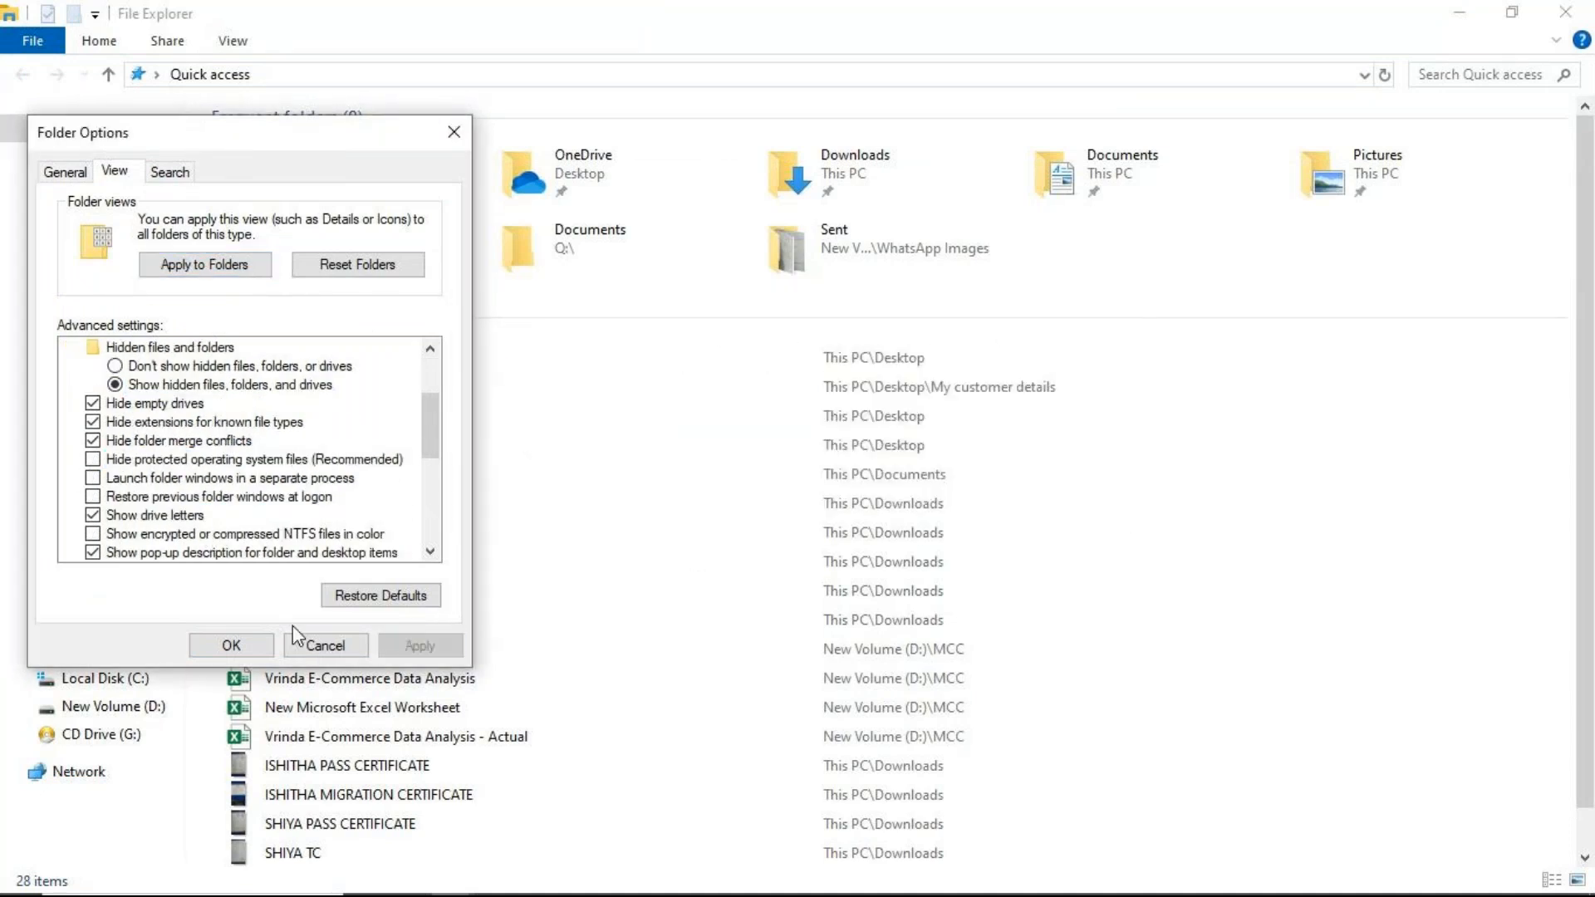
click(249, 645)
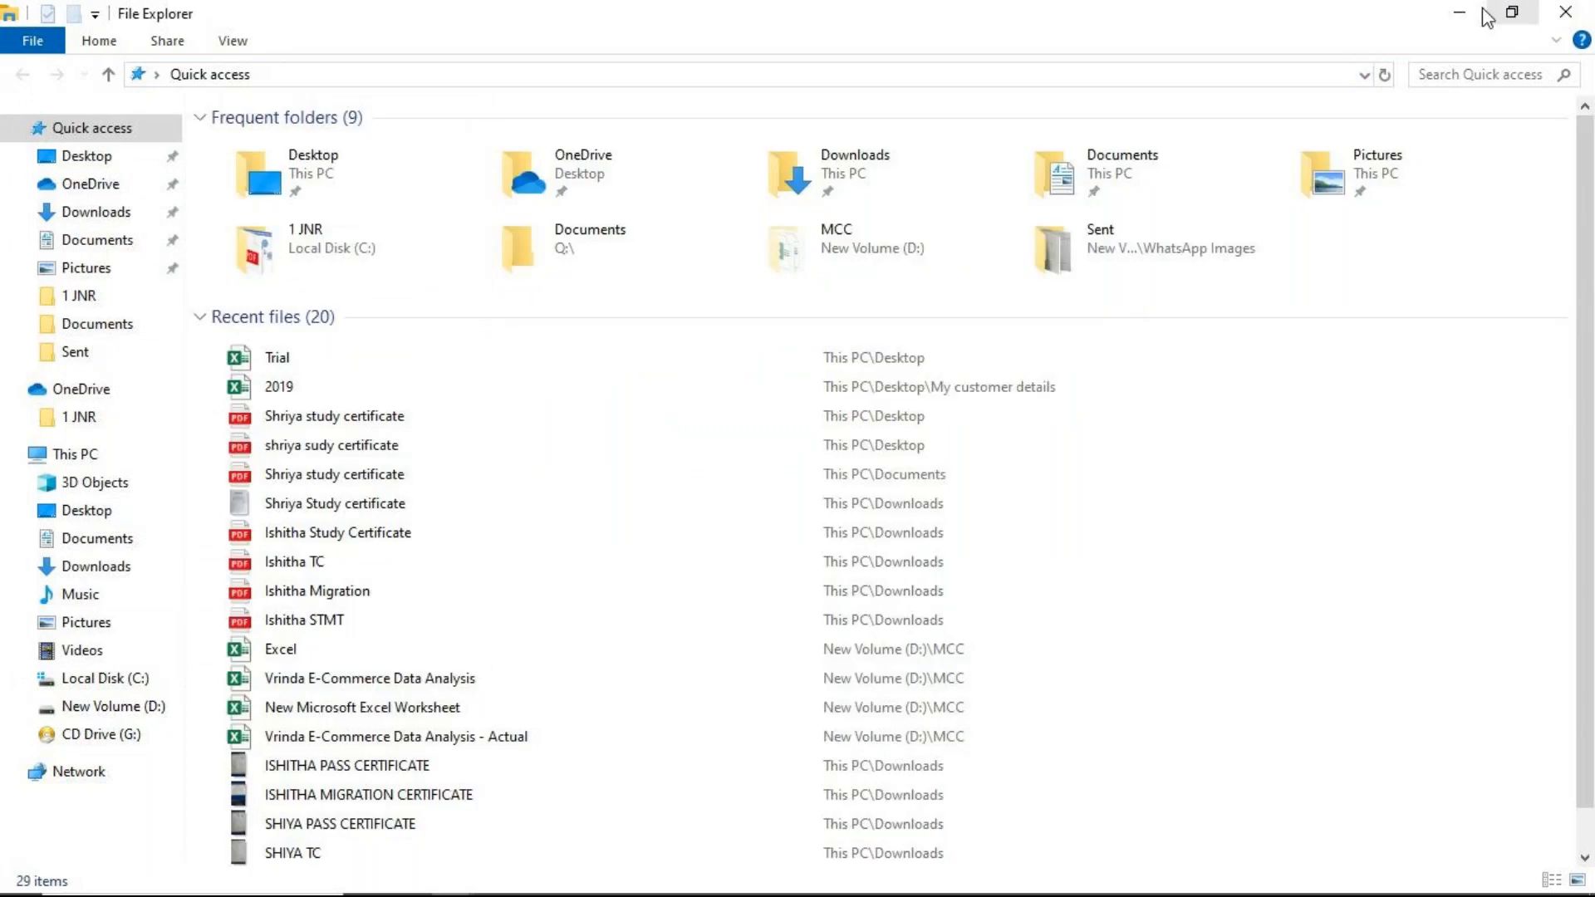
click(1462, 15)
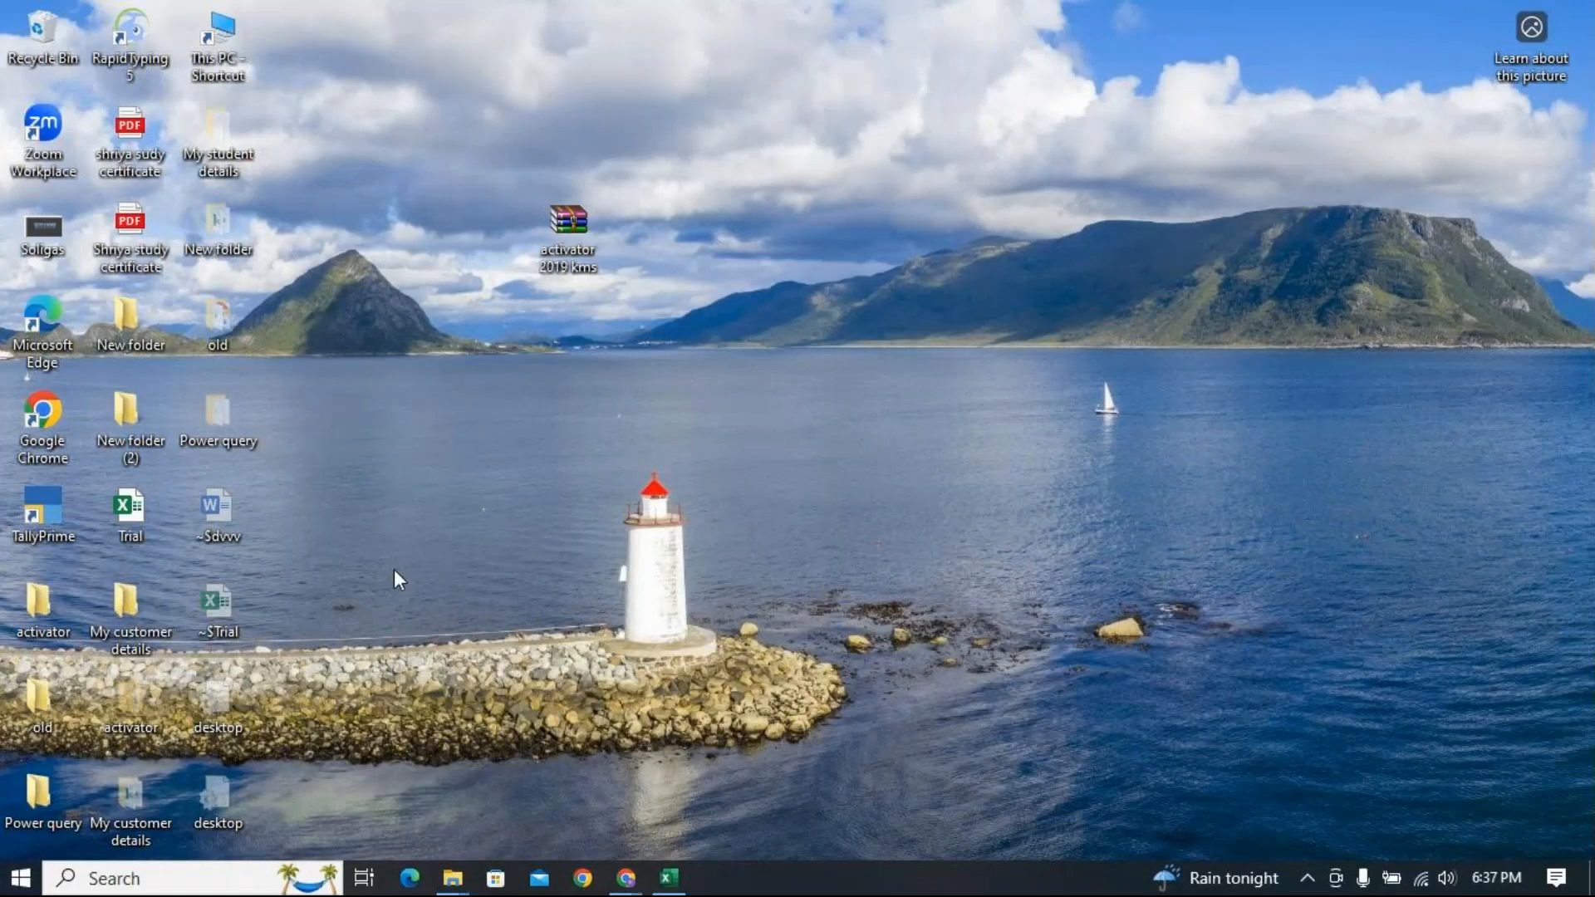
- Switch to the Trial workbook and check the Desktop for the My customer details folder through Get Data from a folder
click(125, 613)
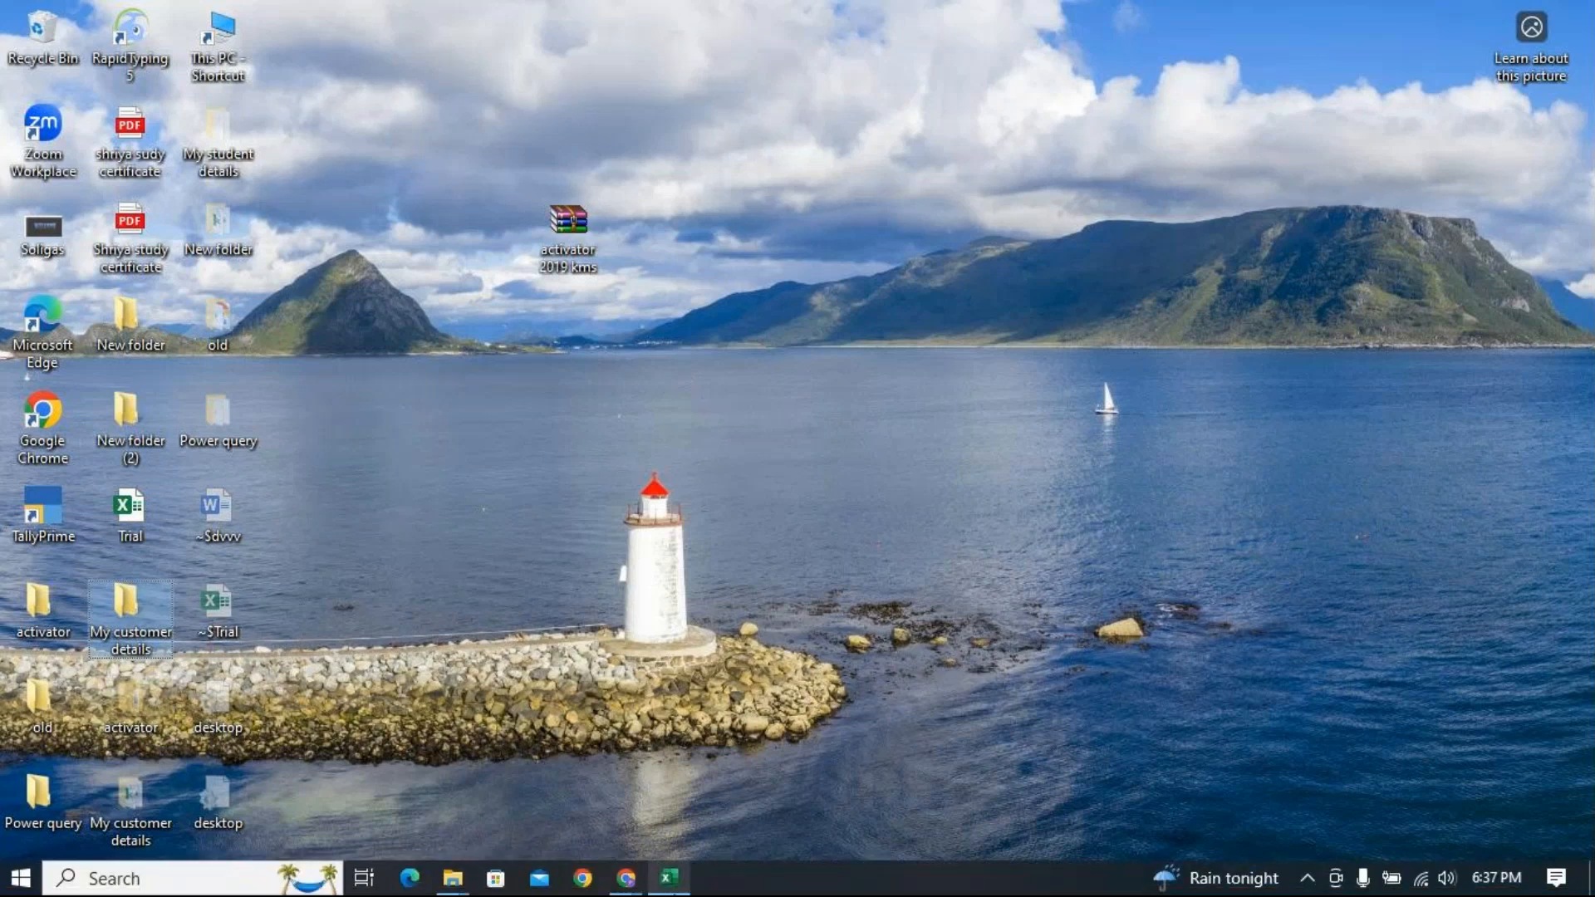
click(669, 879)
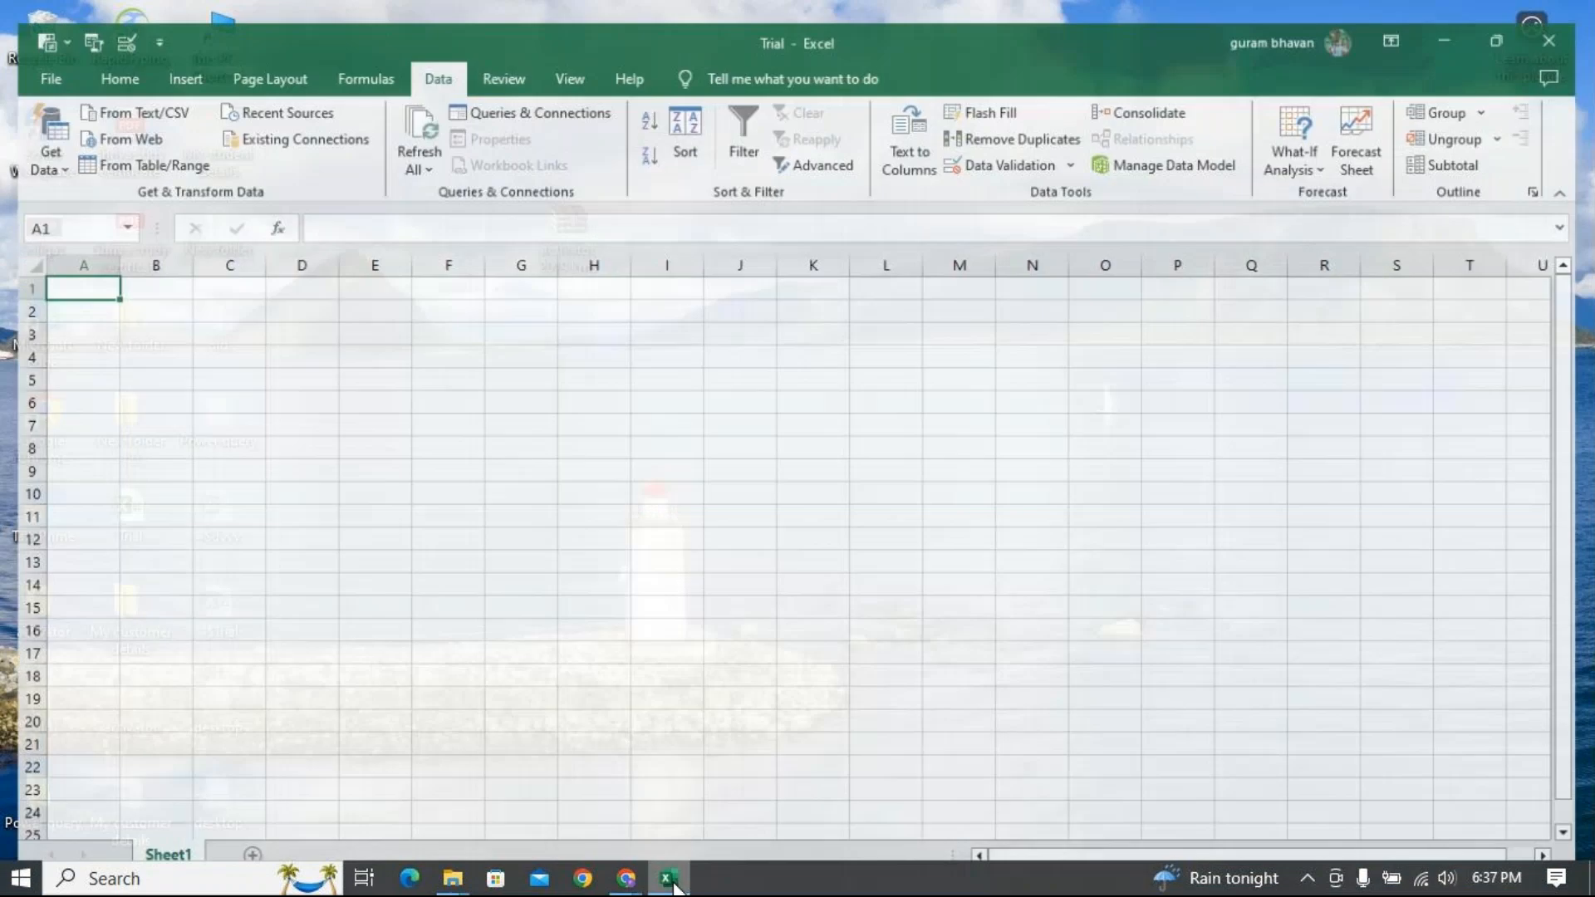
click(480, 386)
click(29, 146)
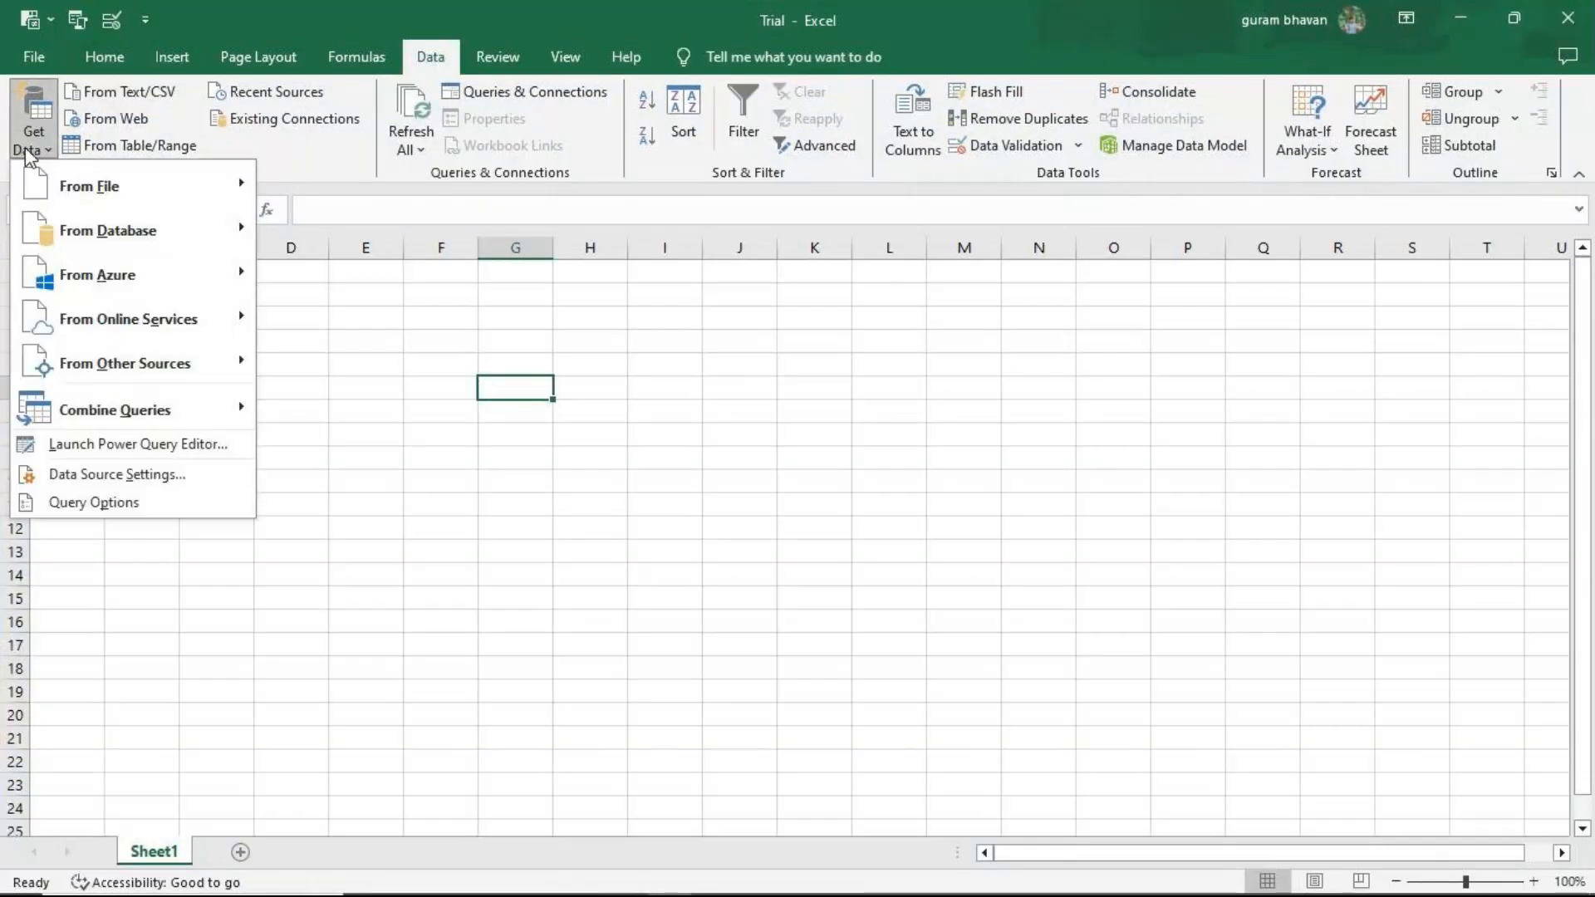
mouse_move(188, 185)
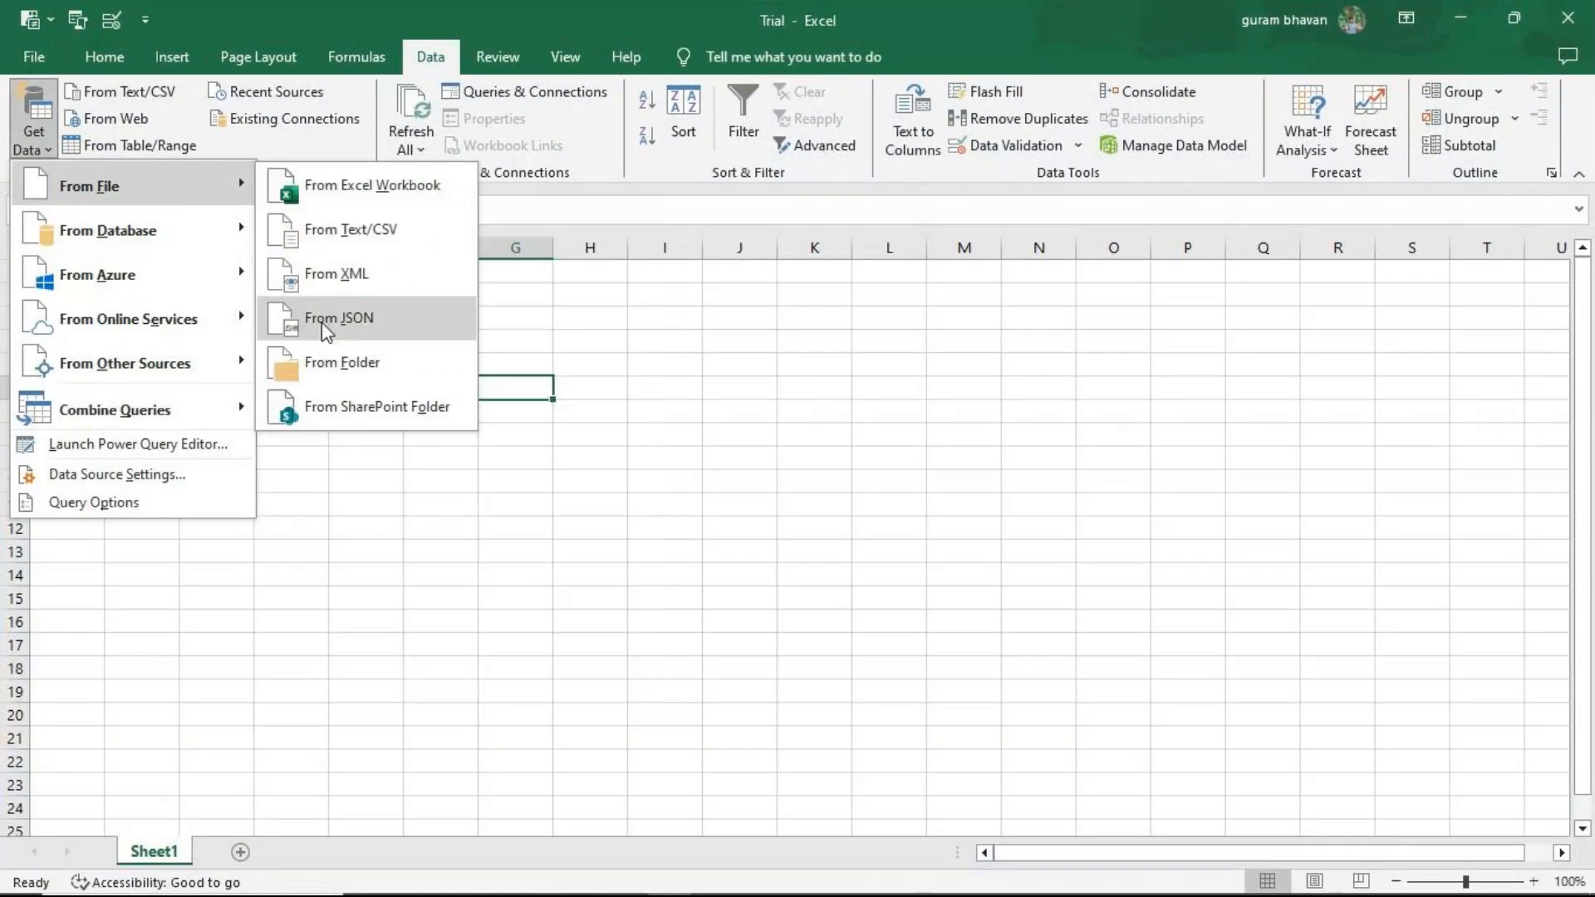
click(362, 381)
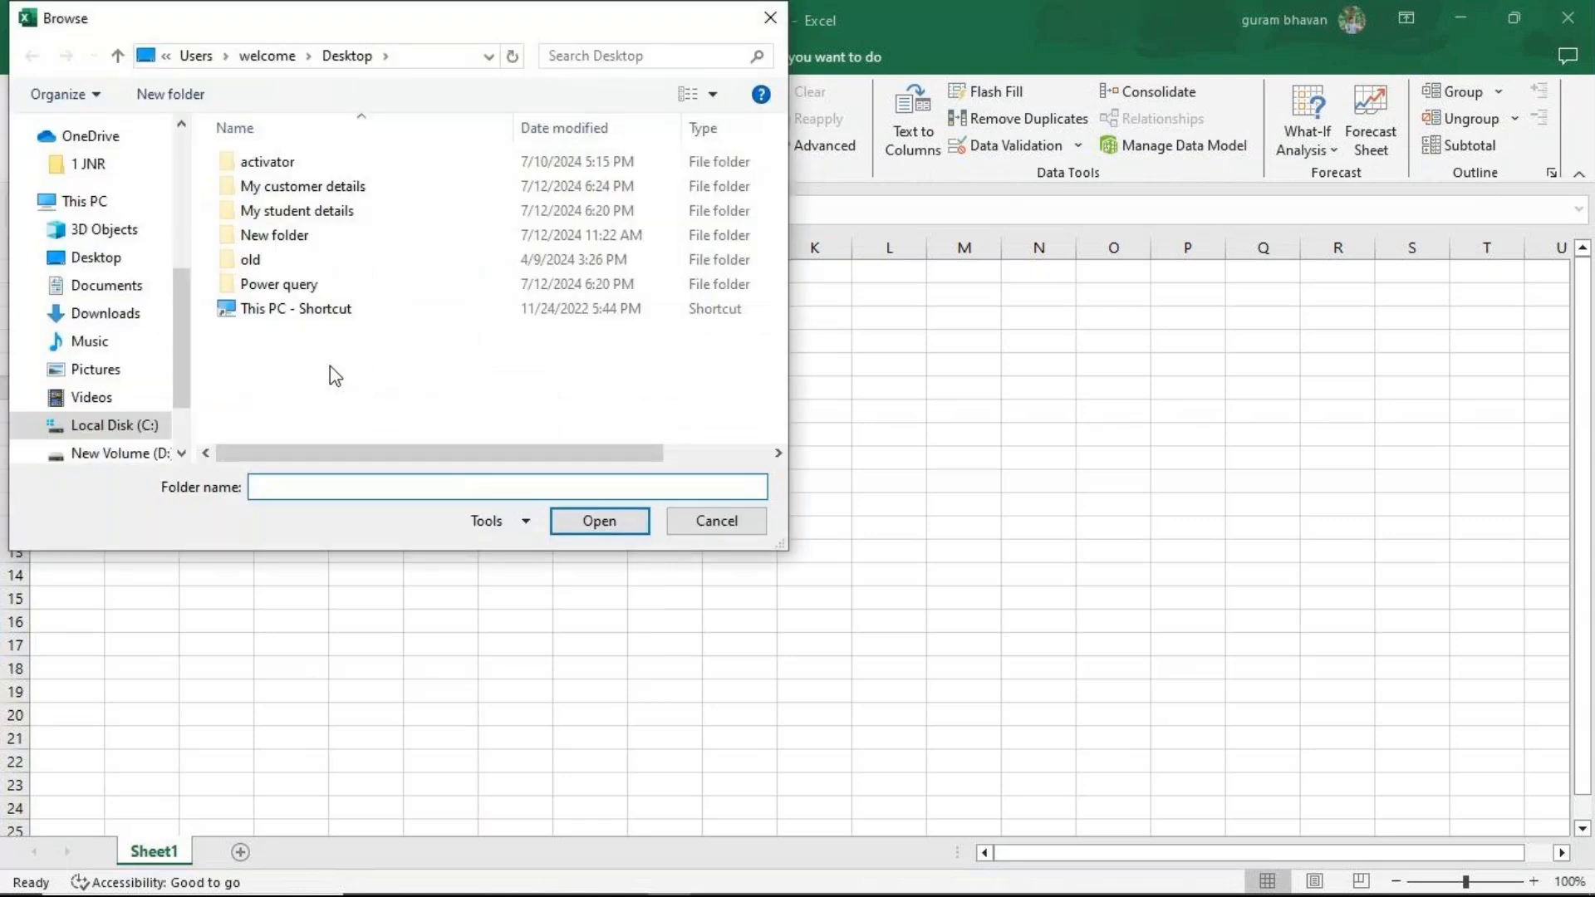
click(96, 257)
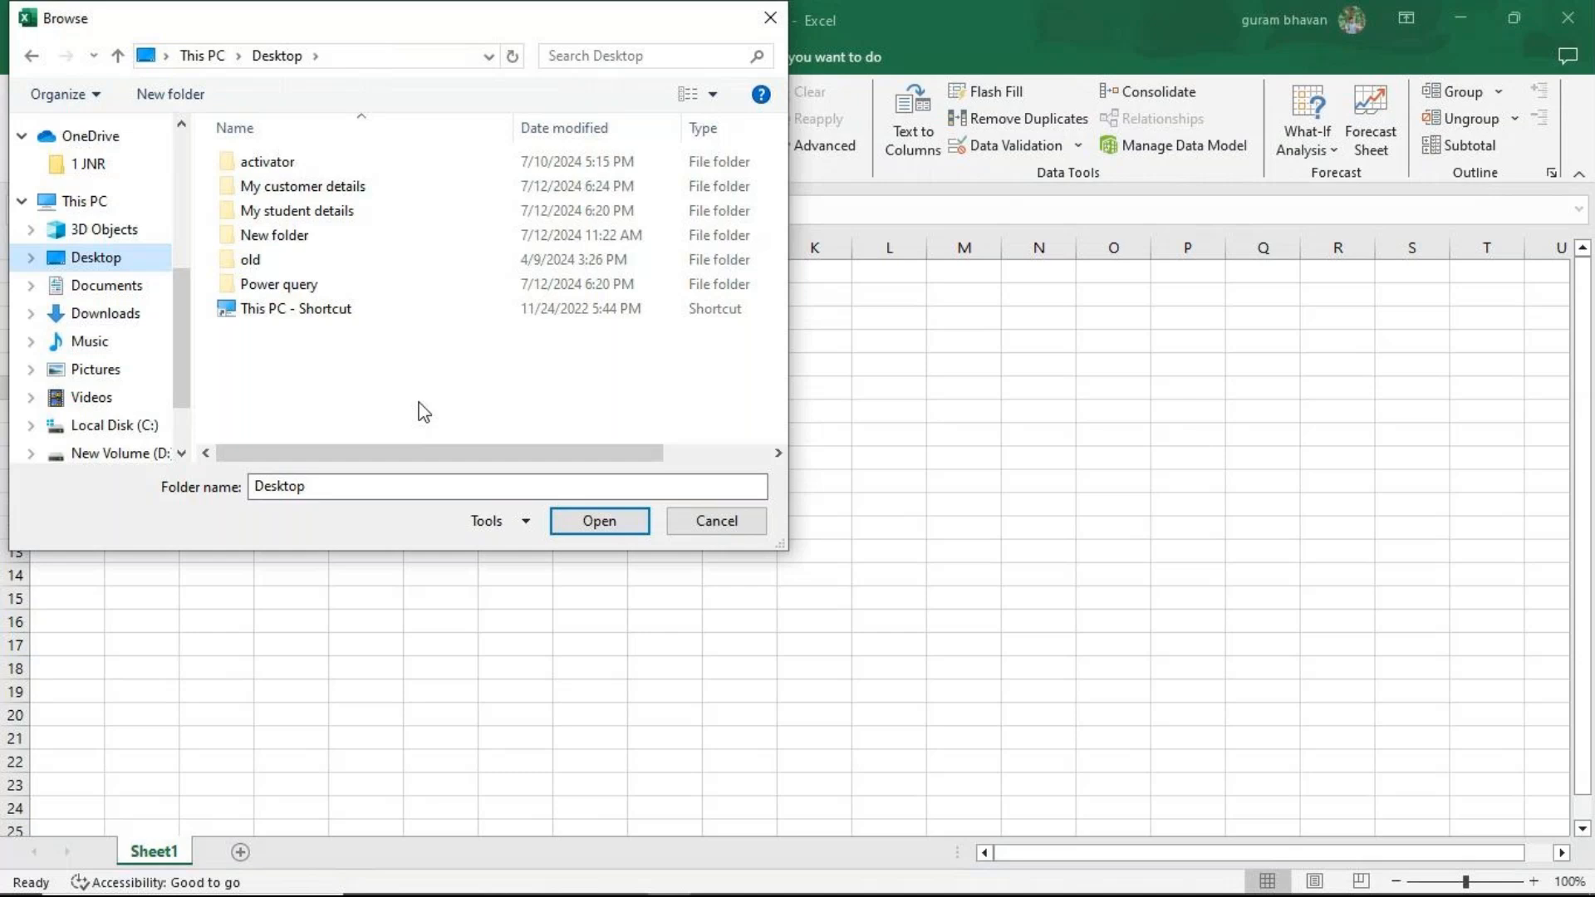
click(772, 12)
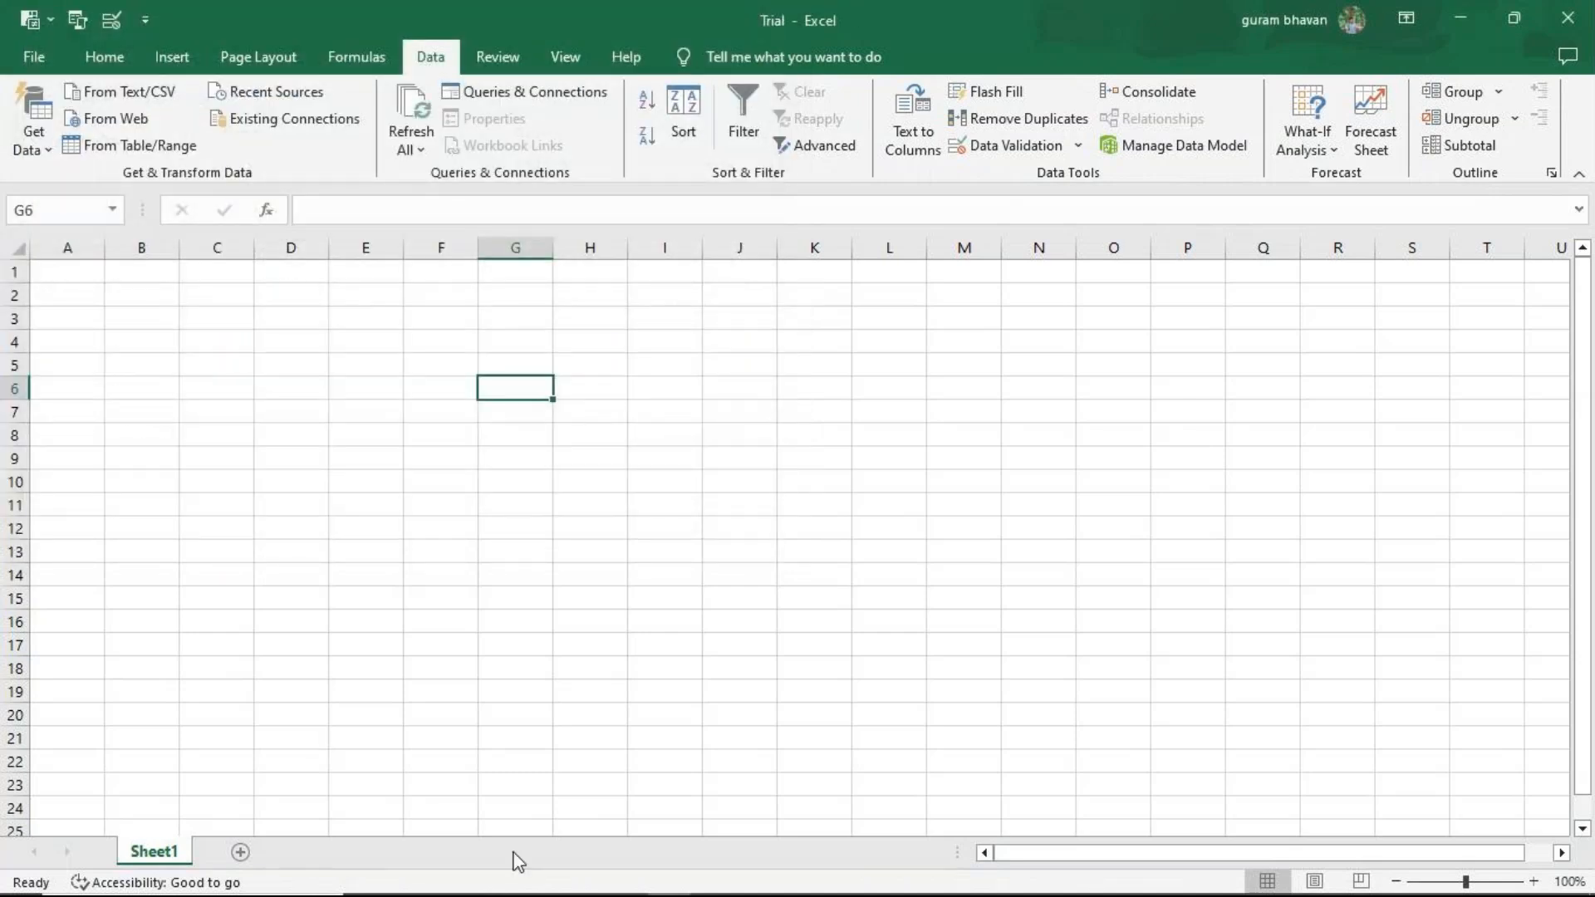
- Switch to the GoTo Meeting window, unmute the microphone and minimize the window
mouse_move(495, 890)
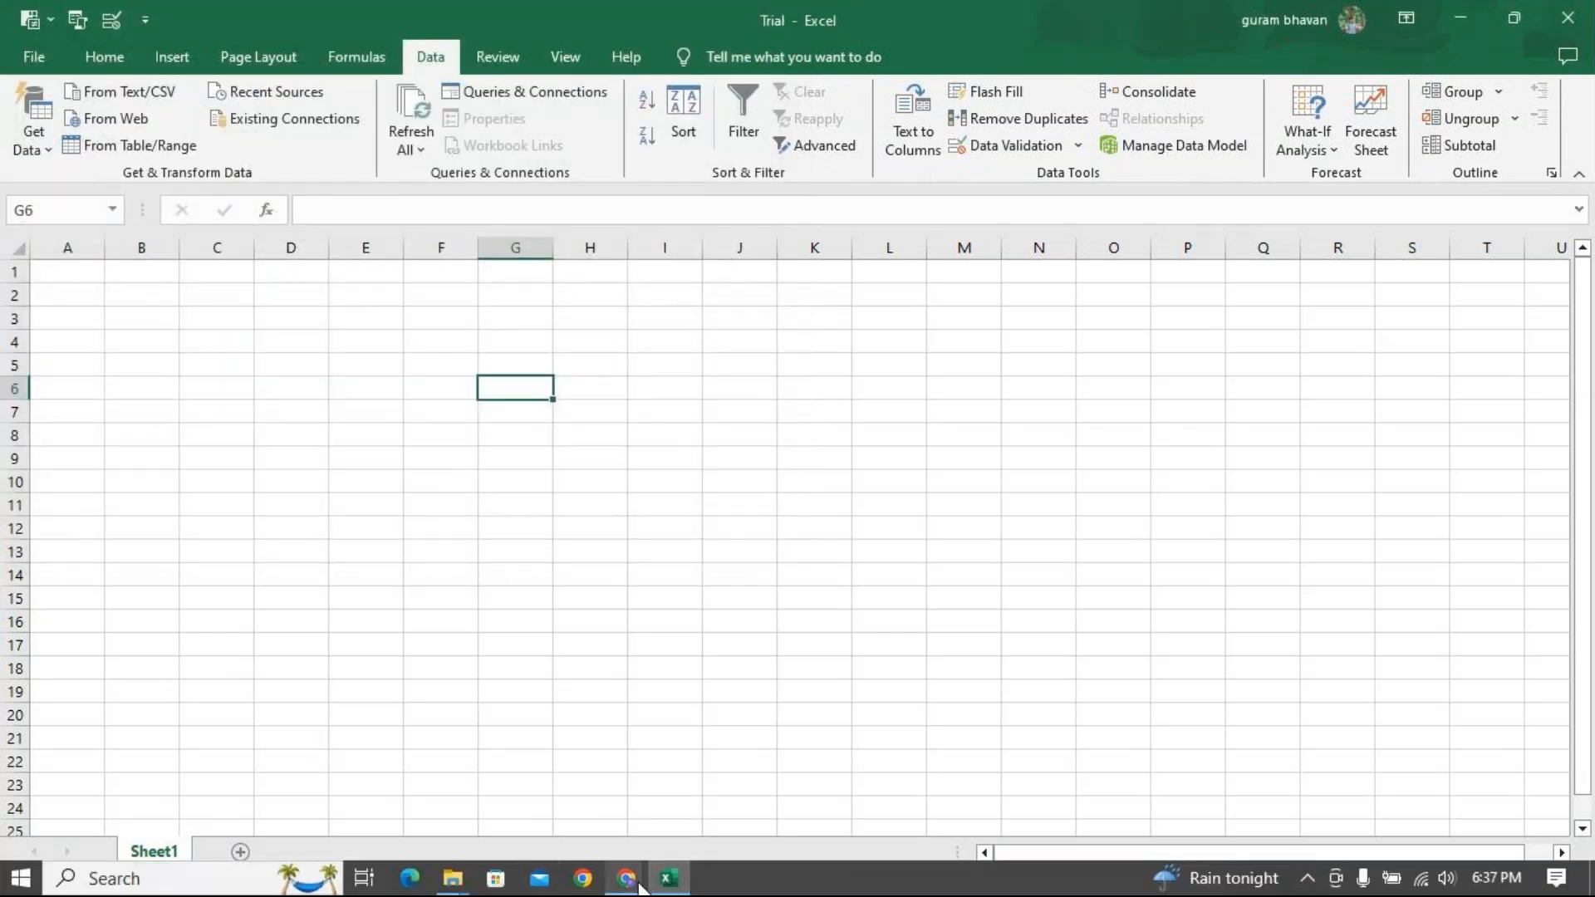
mouse_move(638, 886)
click(690, 829)
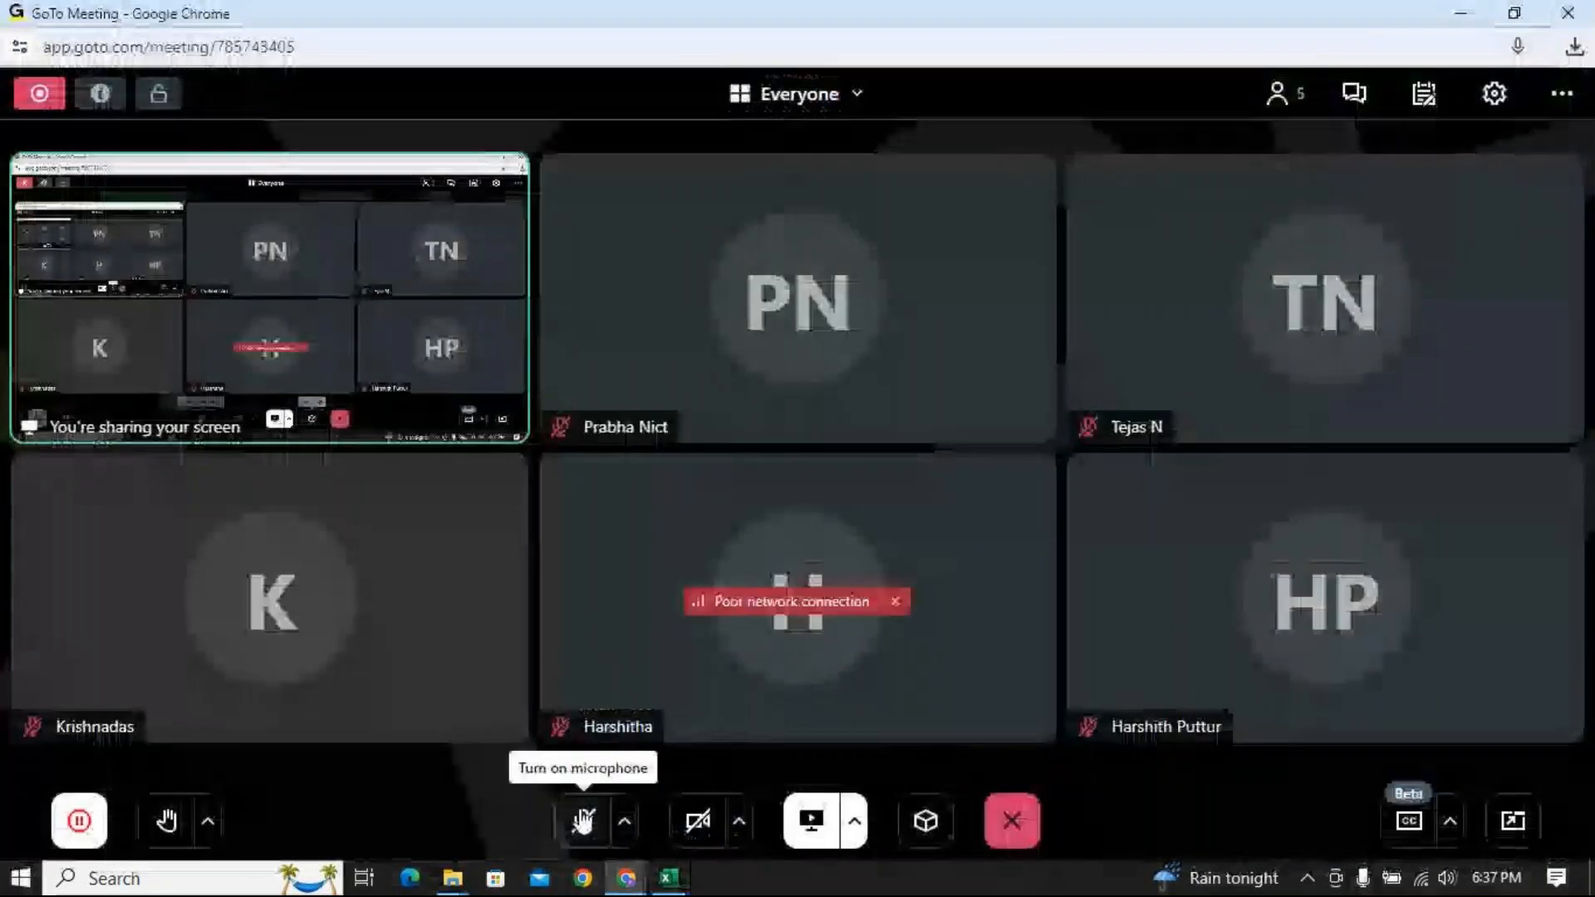
click(581, 820)
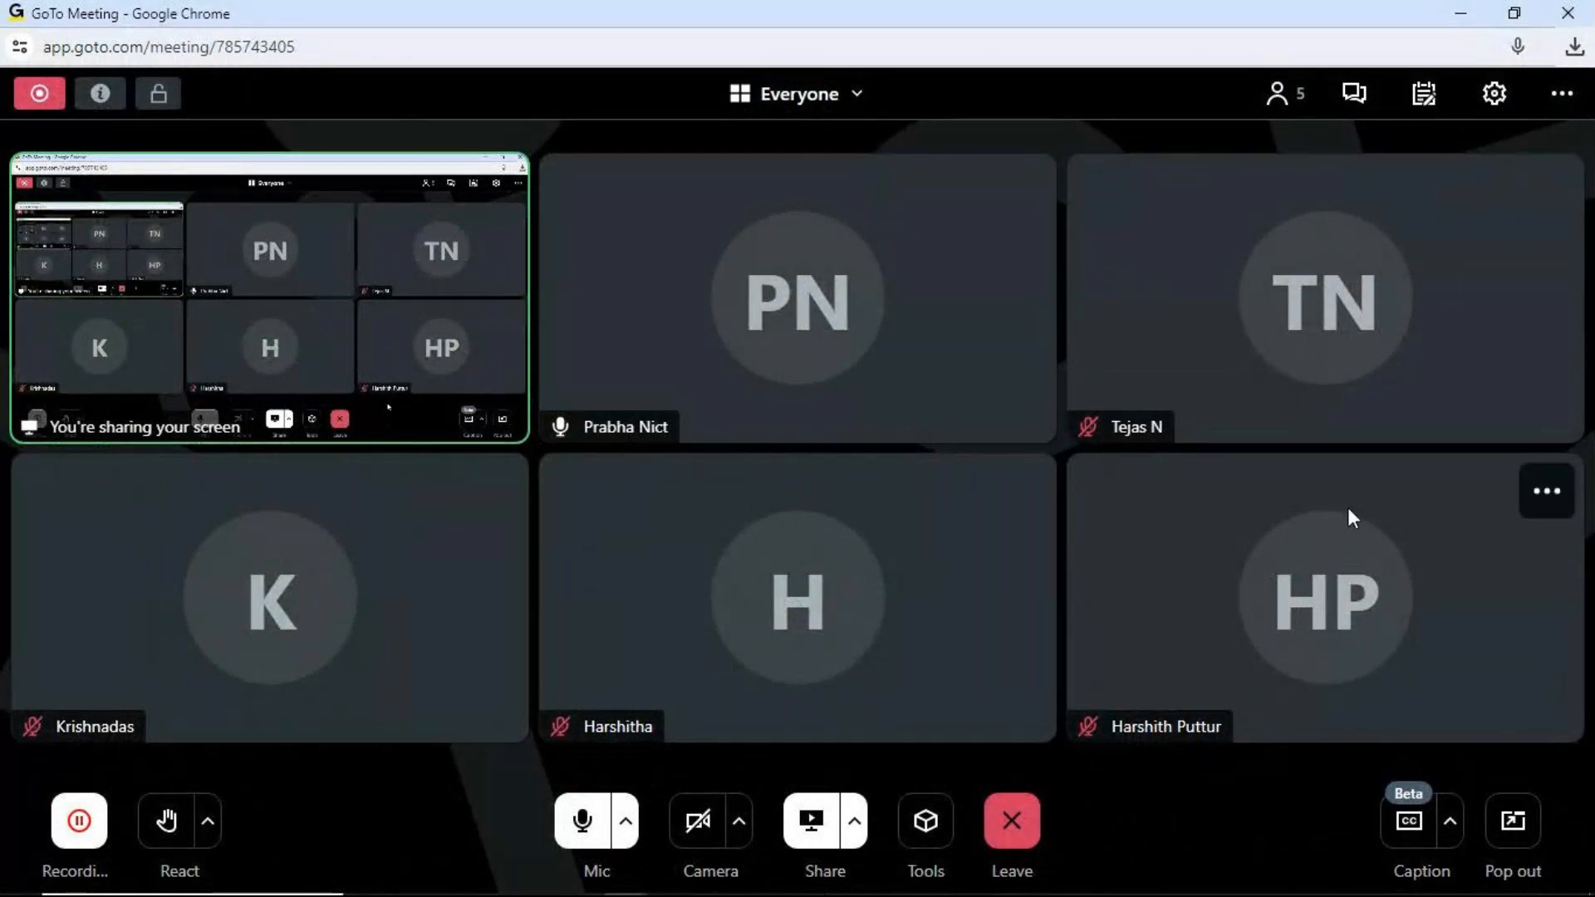
click(1460, 13)
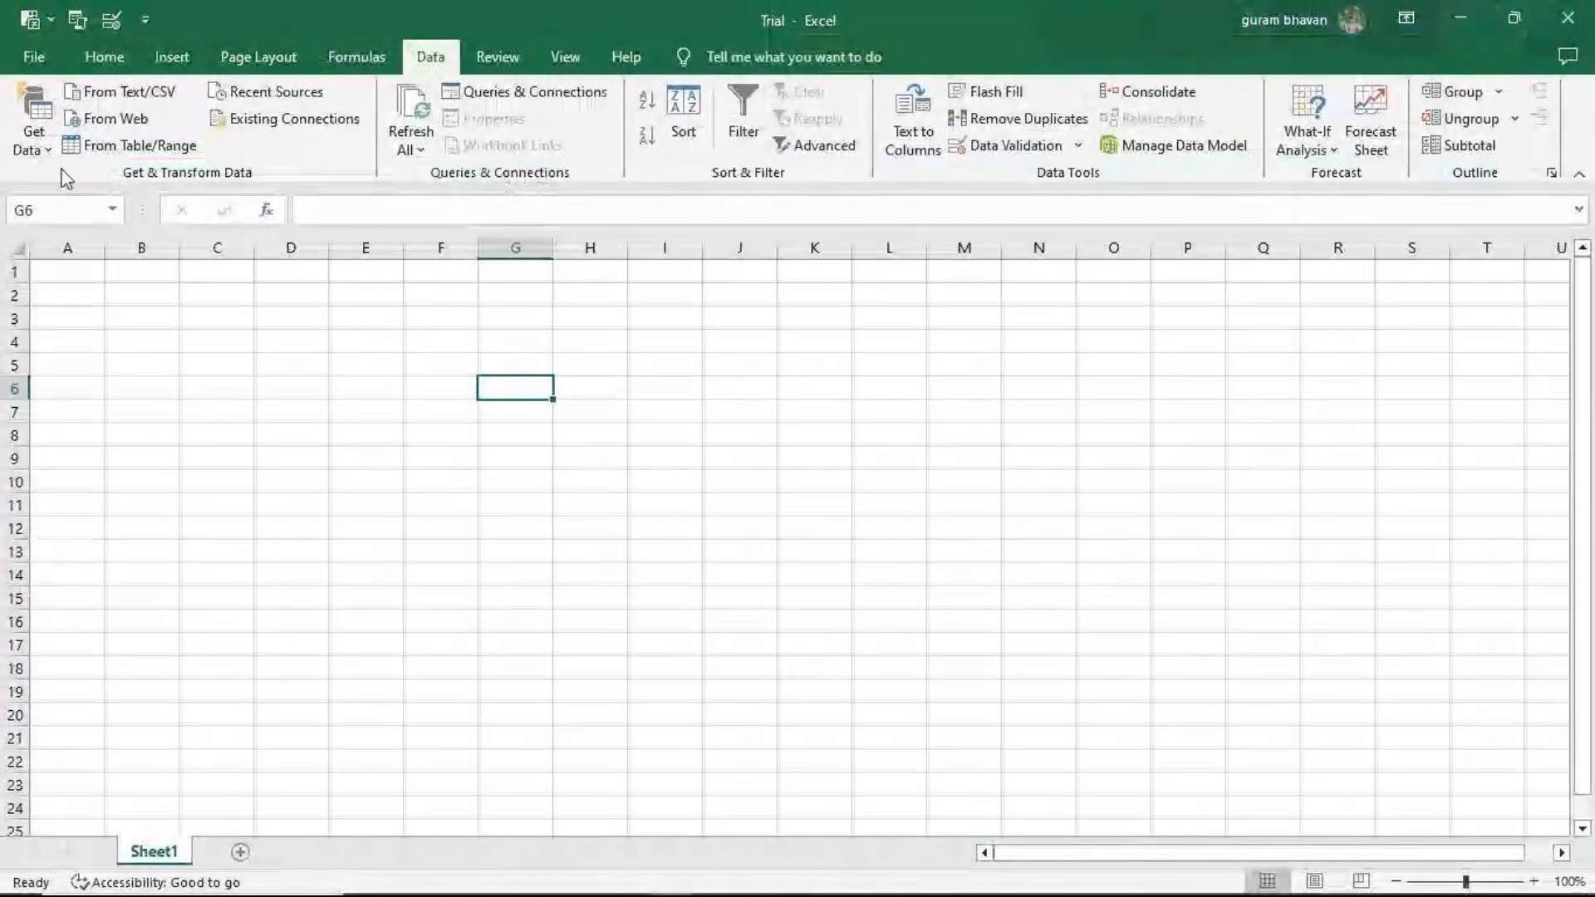
- Open the My customer details folder on the Desktop as the source with Get Data from a folder
click(43, 150)
mouse_move(126, 187)
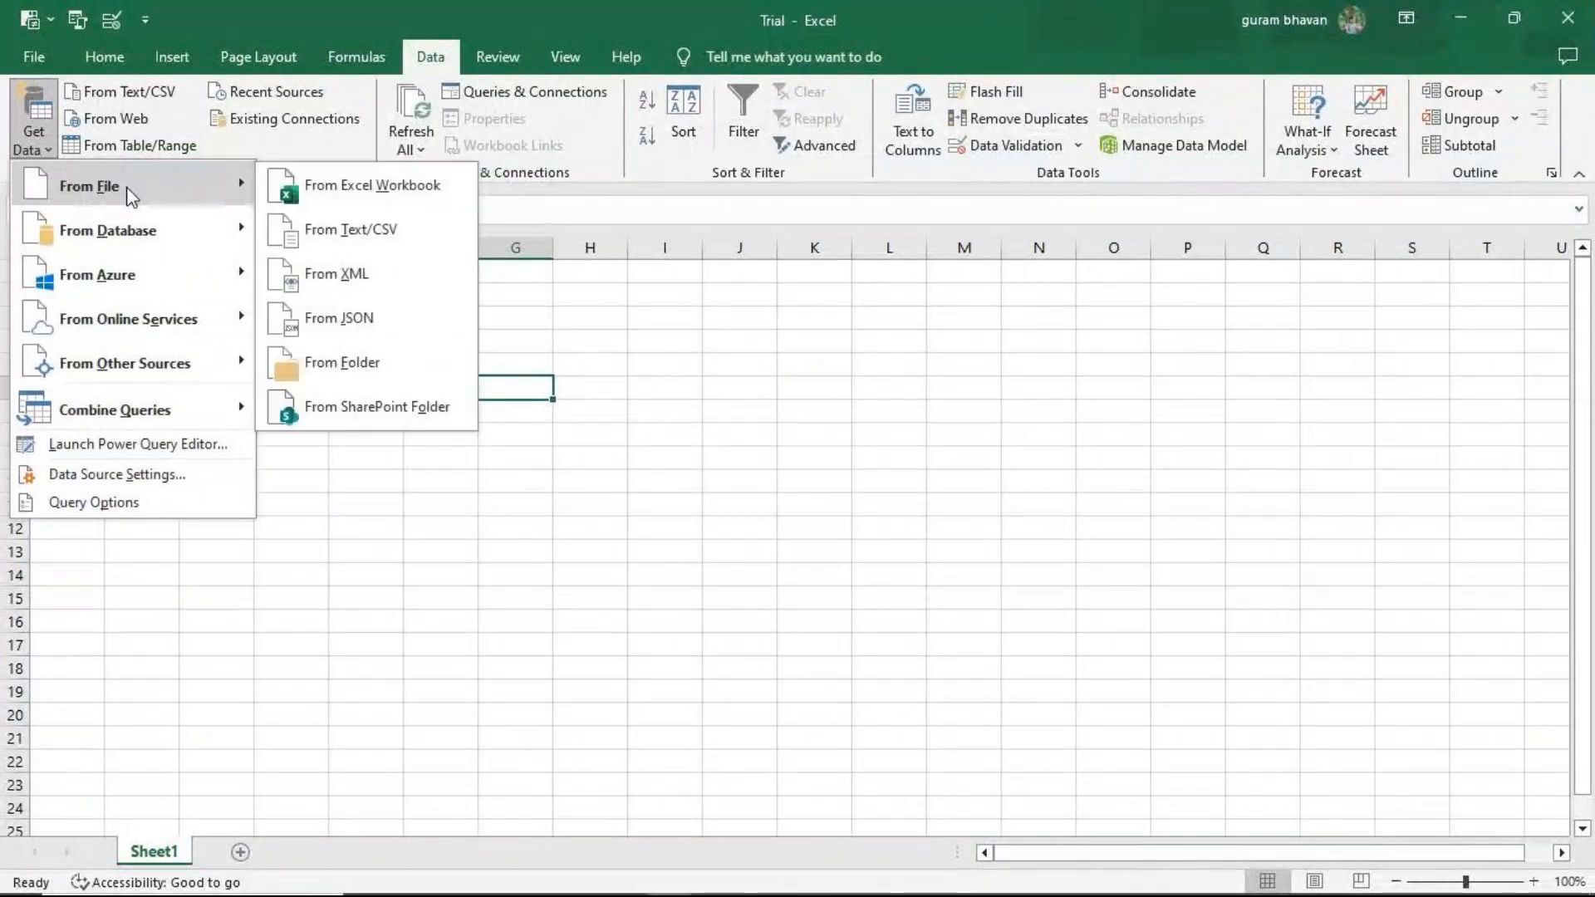
click(372, 380)
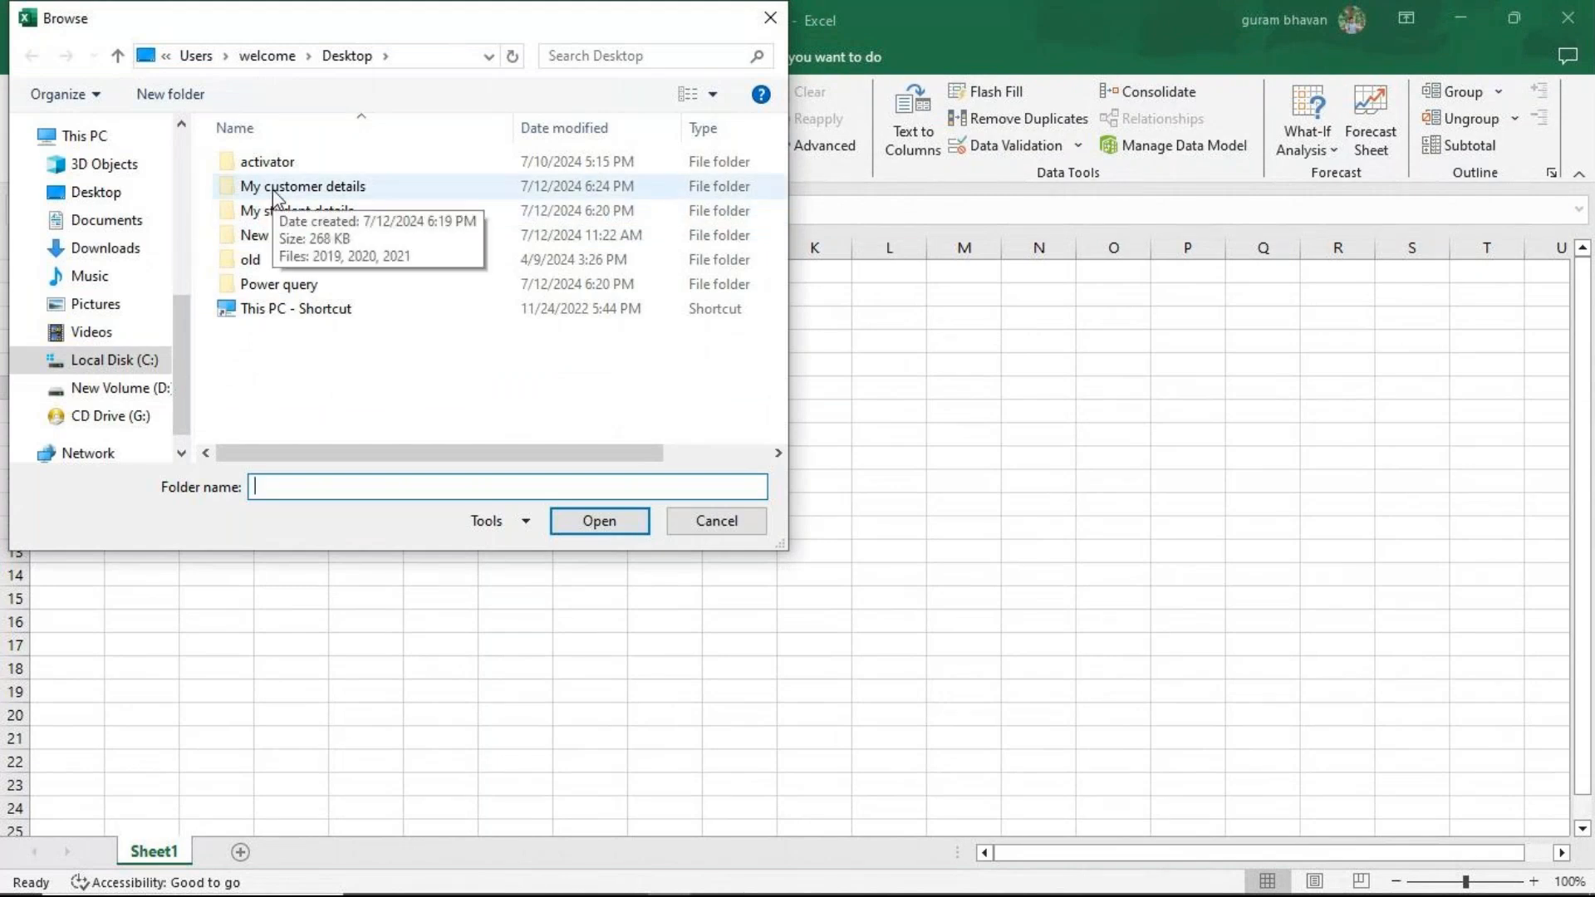
click(272, 189)
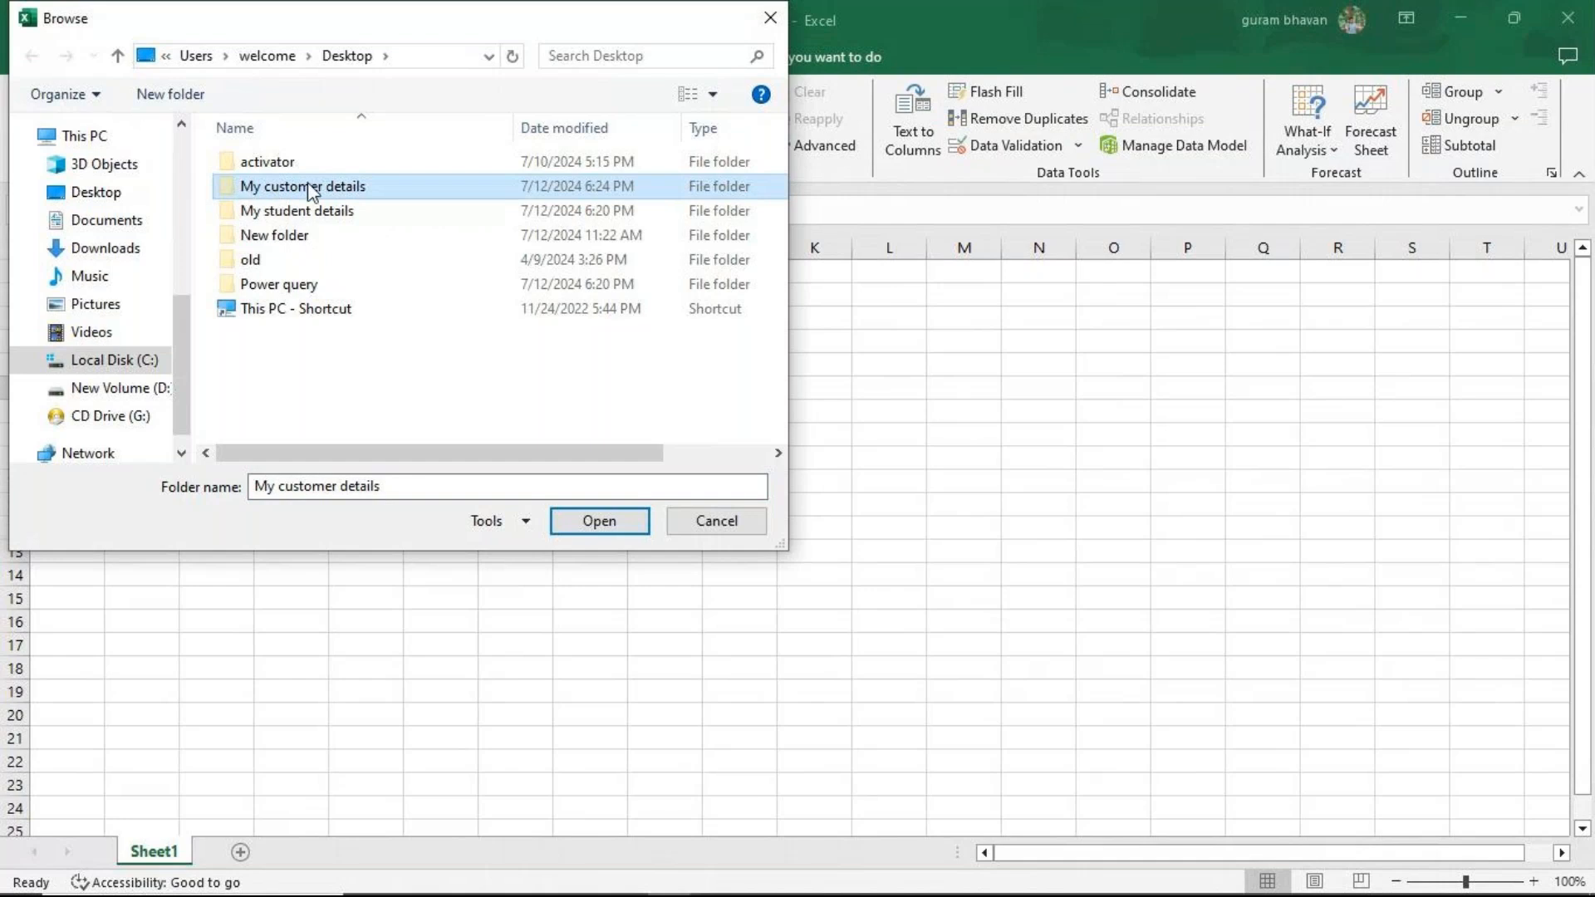
click(605, 520)
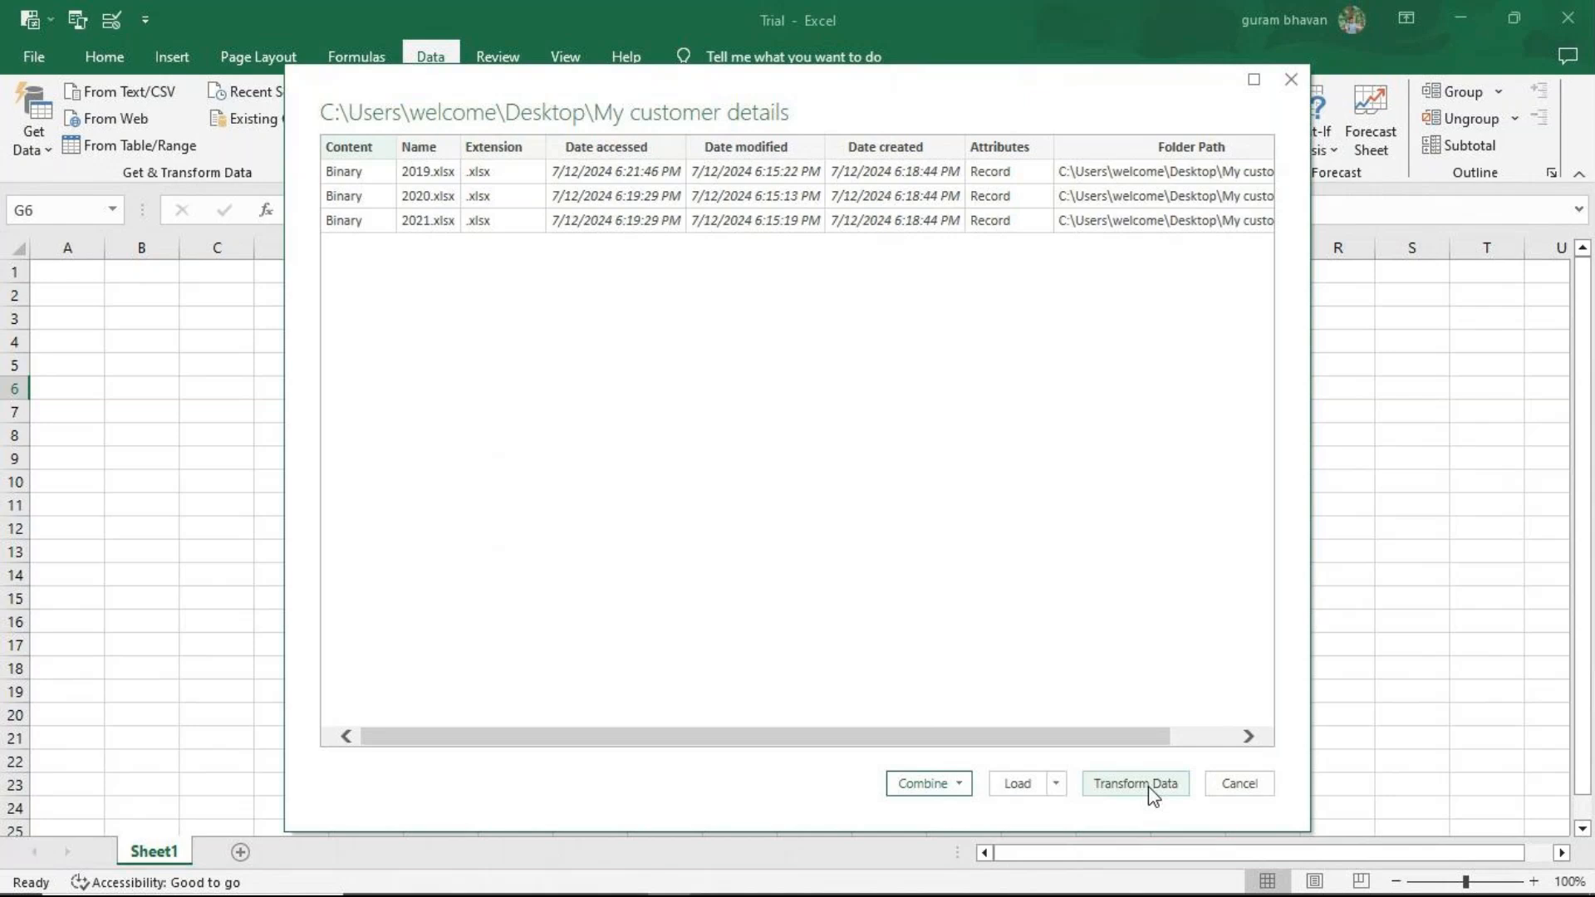
- Review the load and combine options for the folder's files and choose Combine & Transform Data
click(1056, 785)
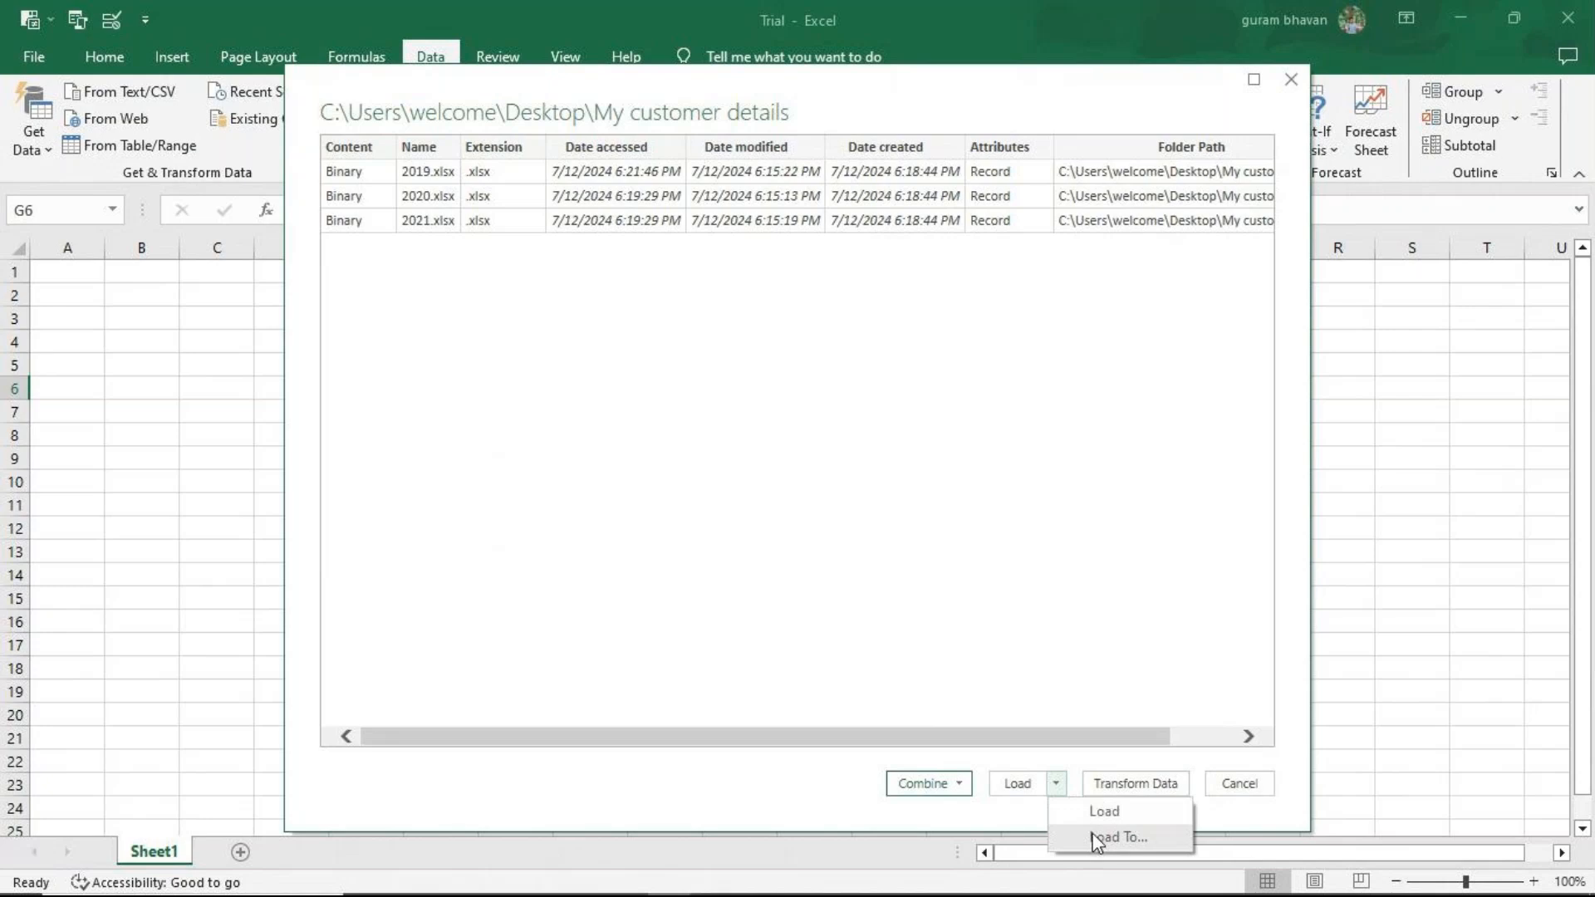
click(960, 787)
click(960, 786)
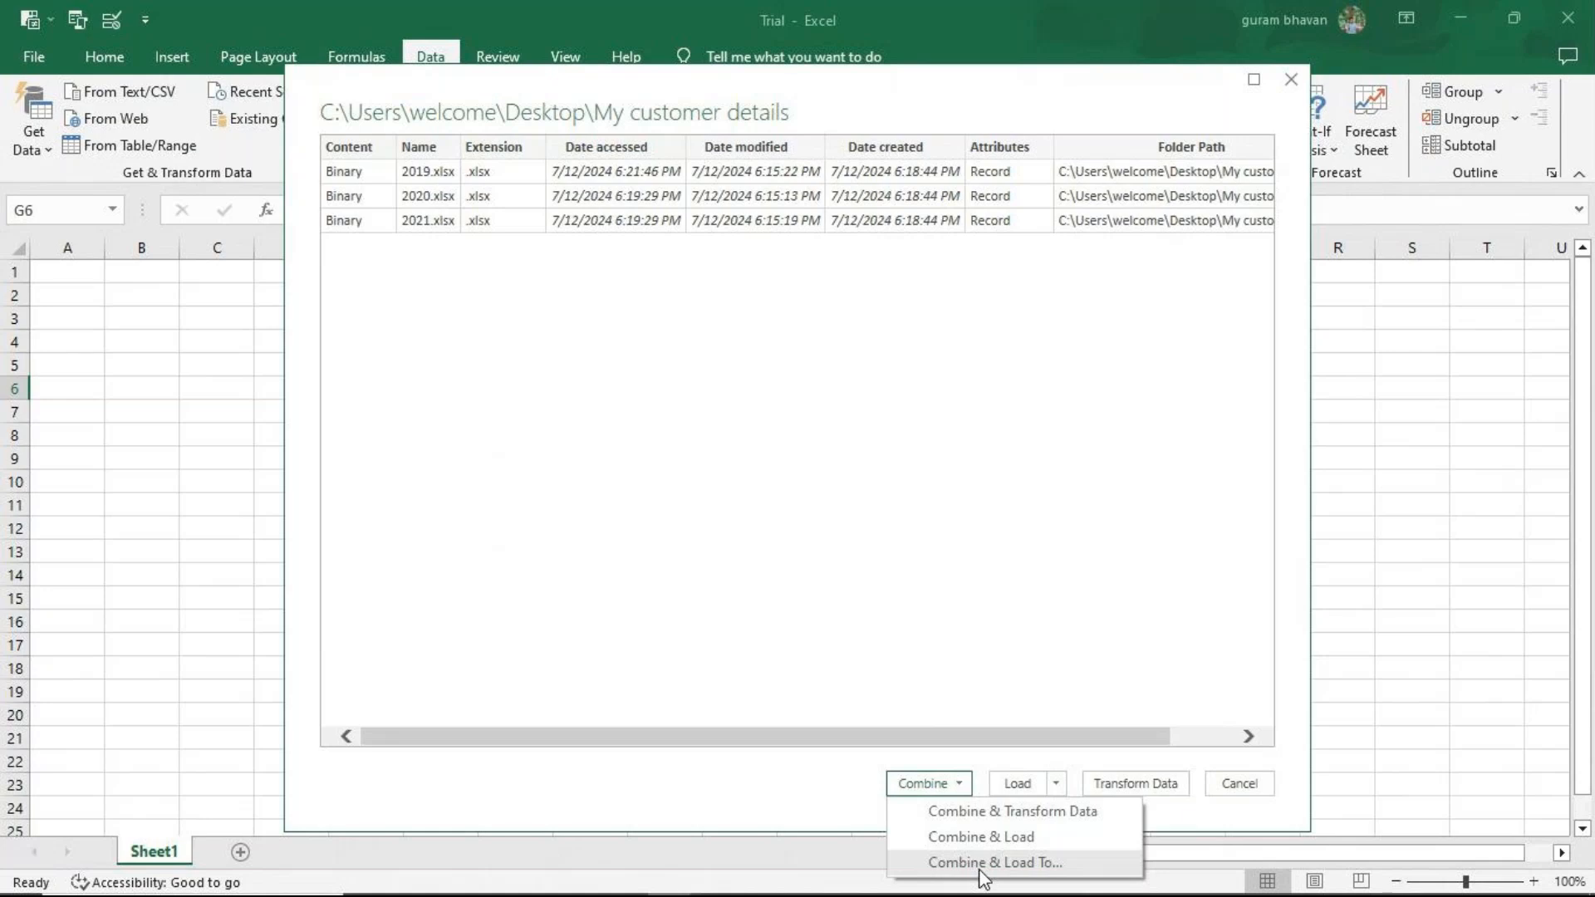
click(982, 812)
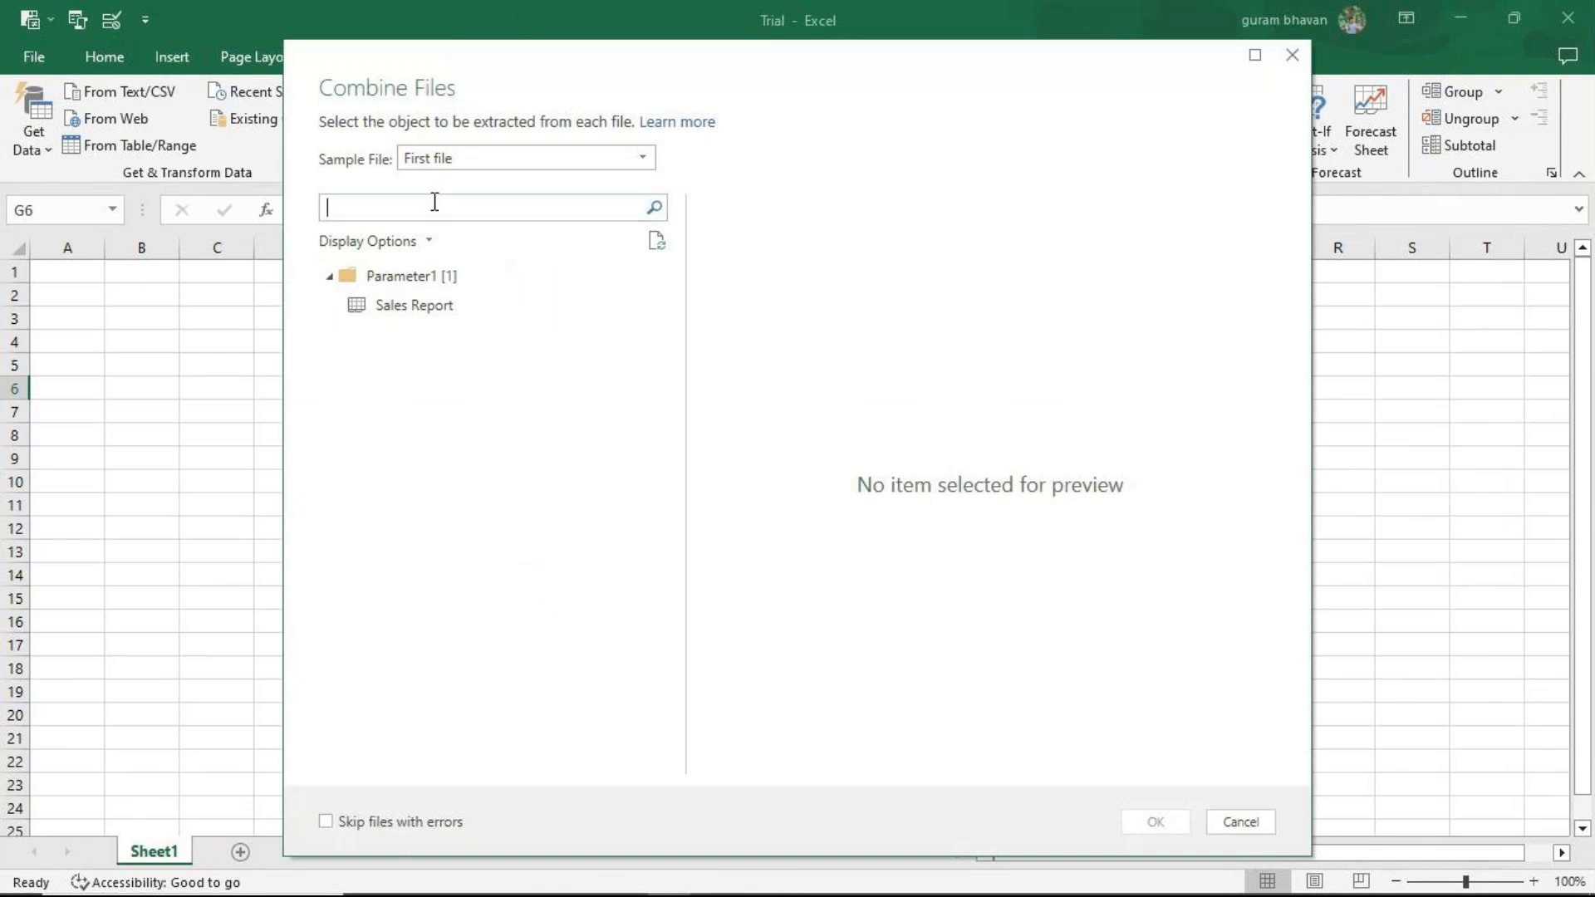
- Combine the files using First file as the sample and the Sales Report sheet, and maximize the Power Query Editor
click(638, 159)
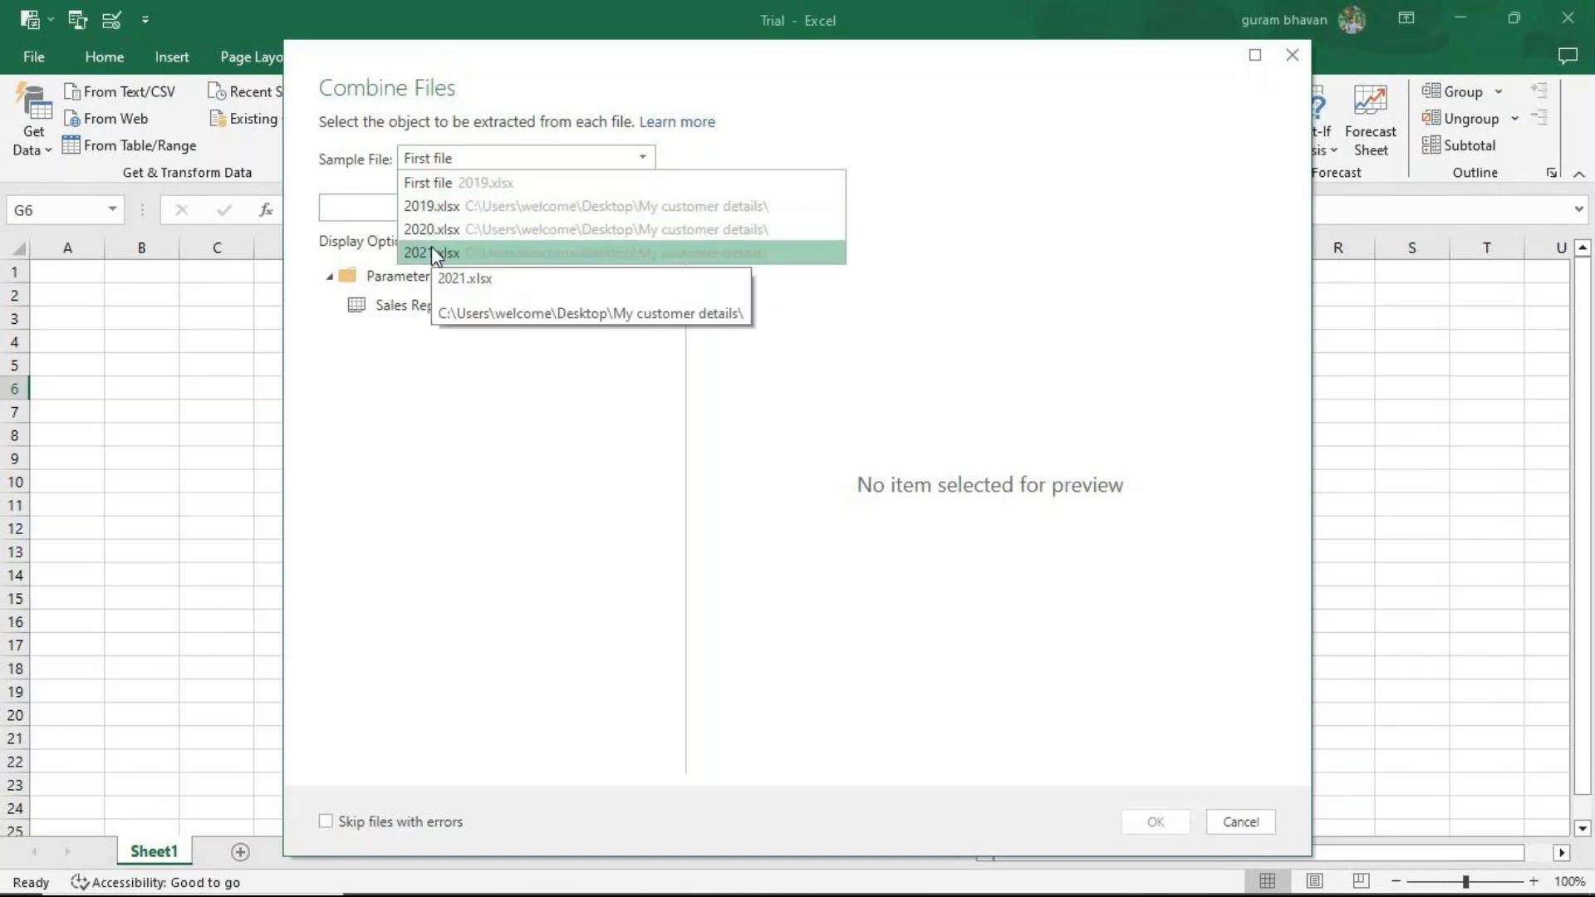
click(436, 184)
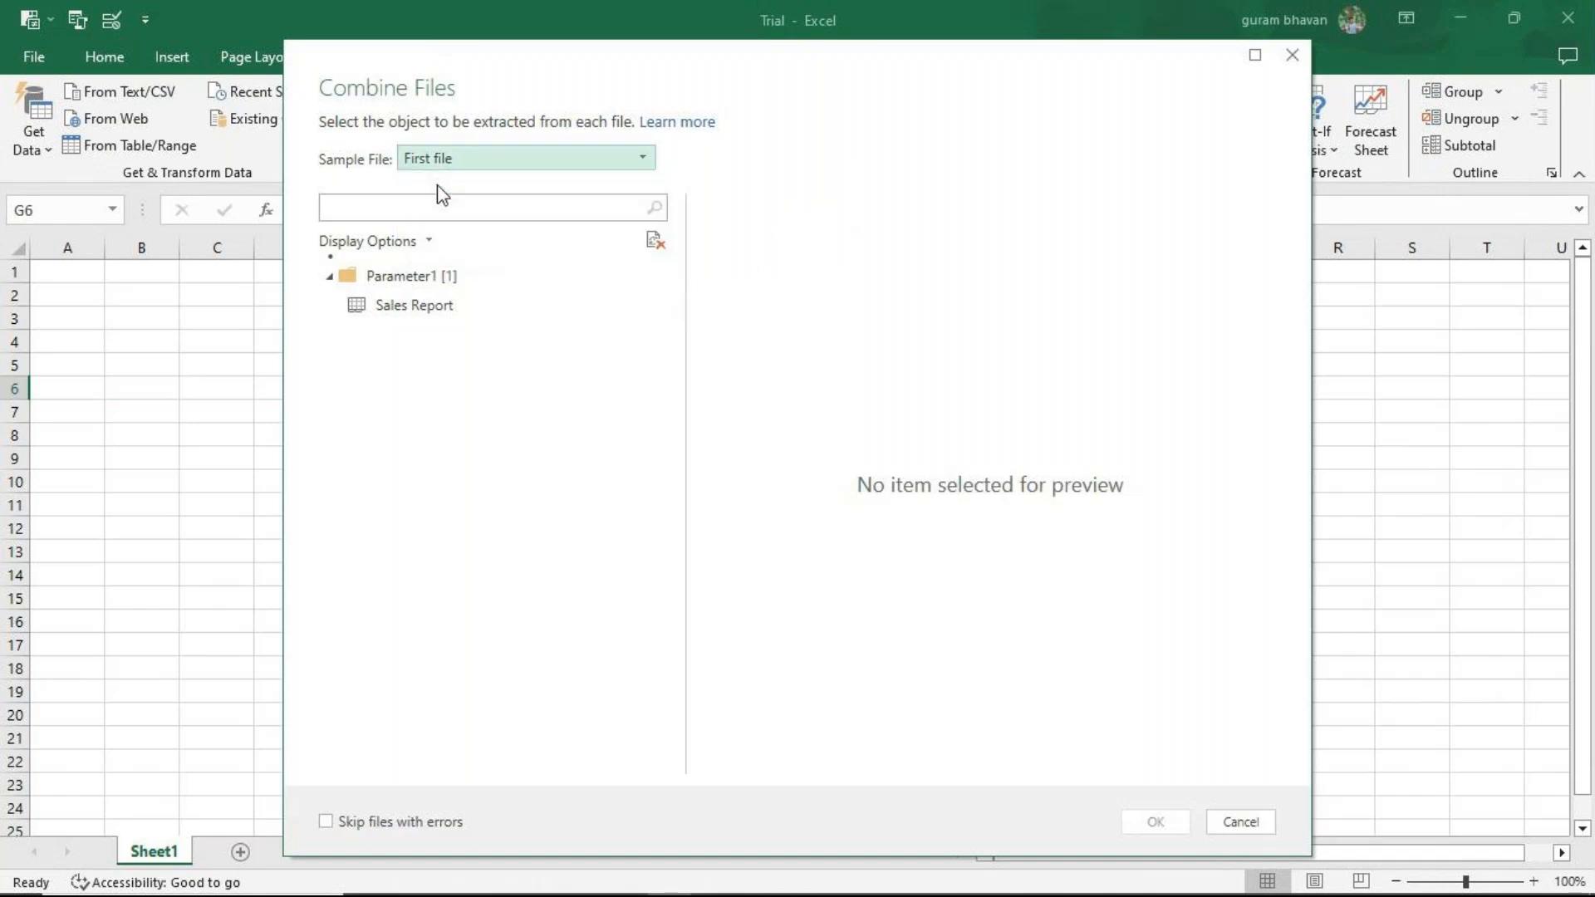
click(397, 307)
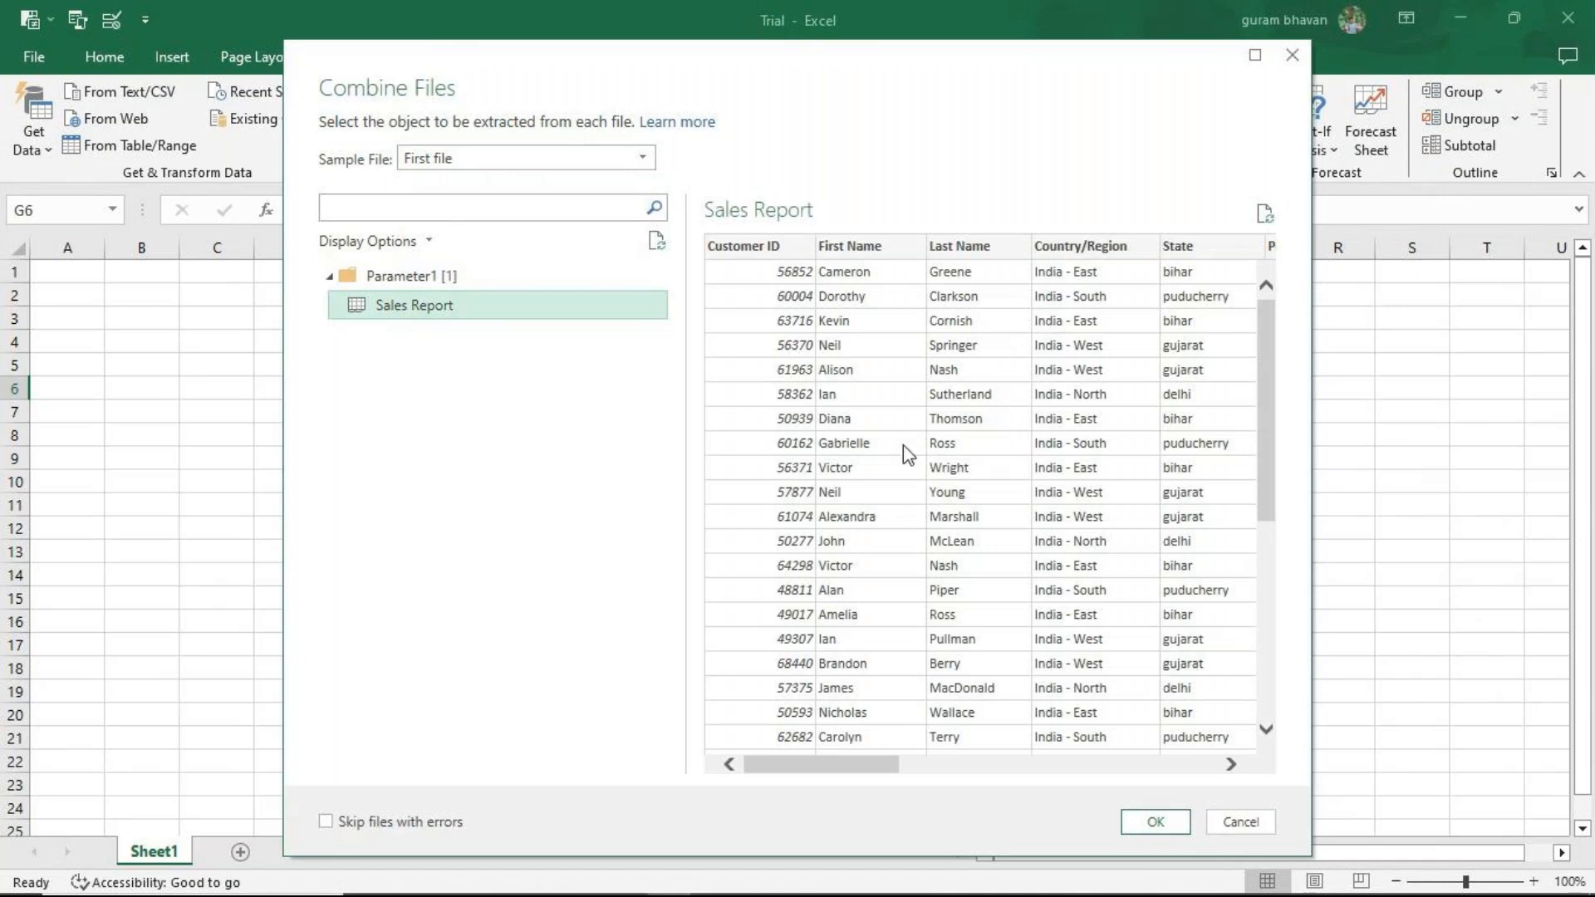
click(1178, 825)
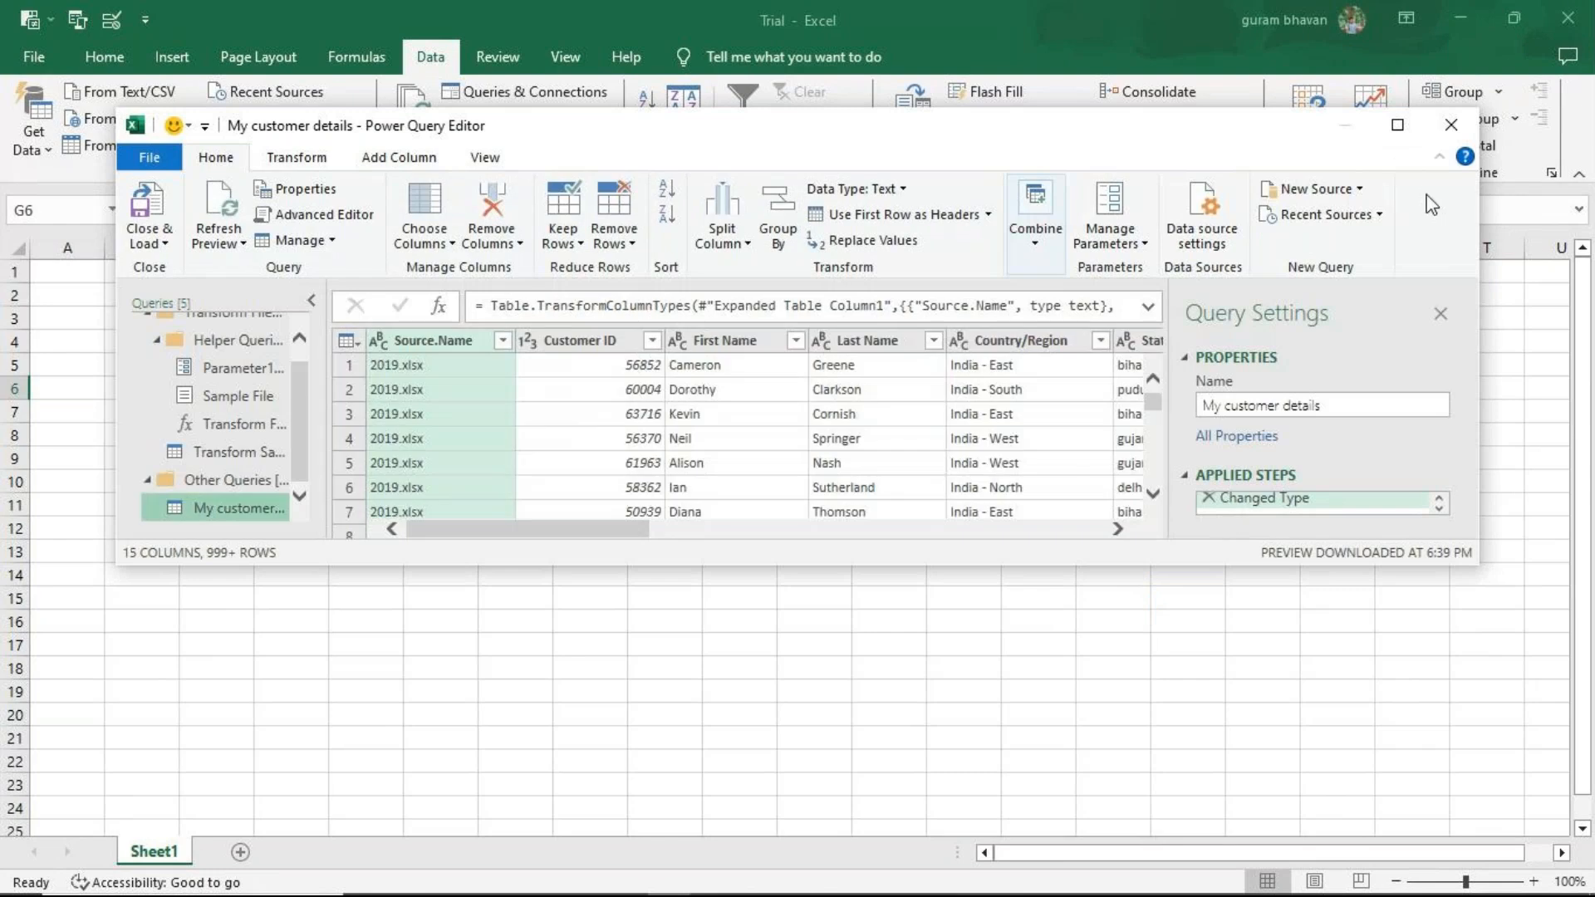
click(1398, 124)
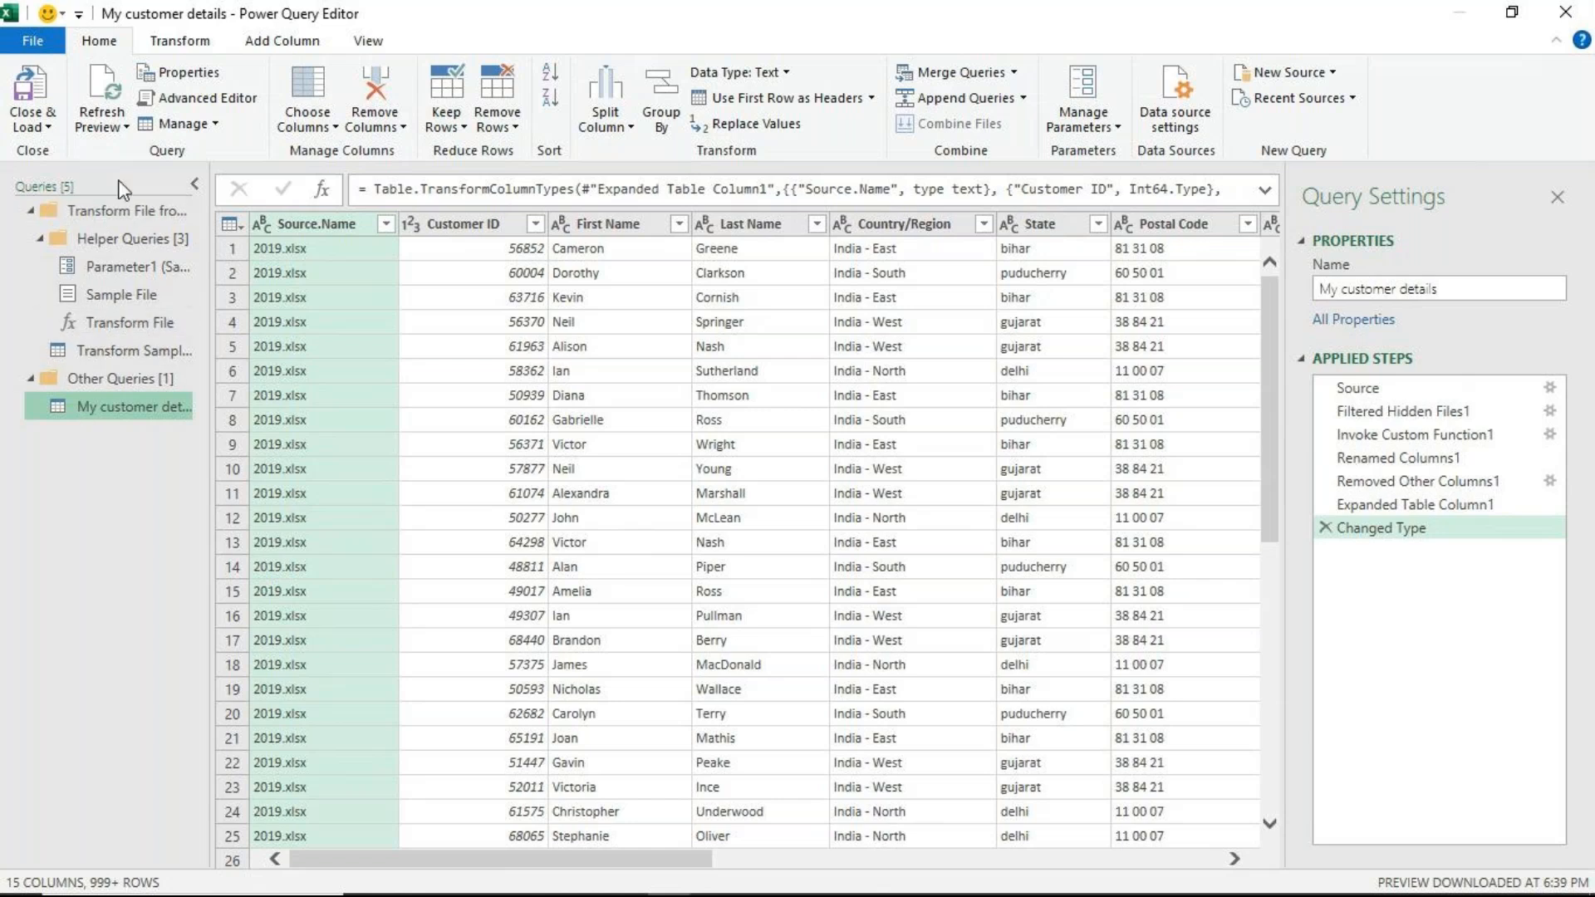
- Collapse the Queries pane and rename the My customer details query to Sales Report
click(194, 186)
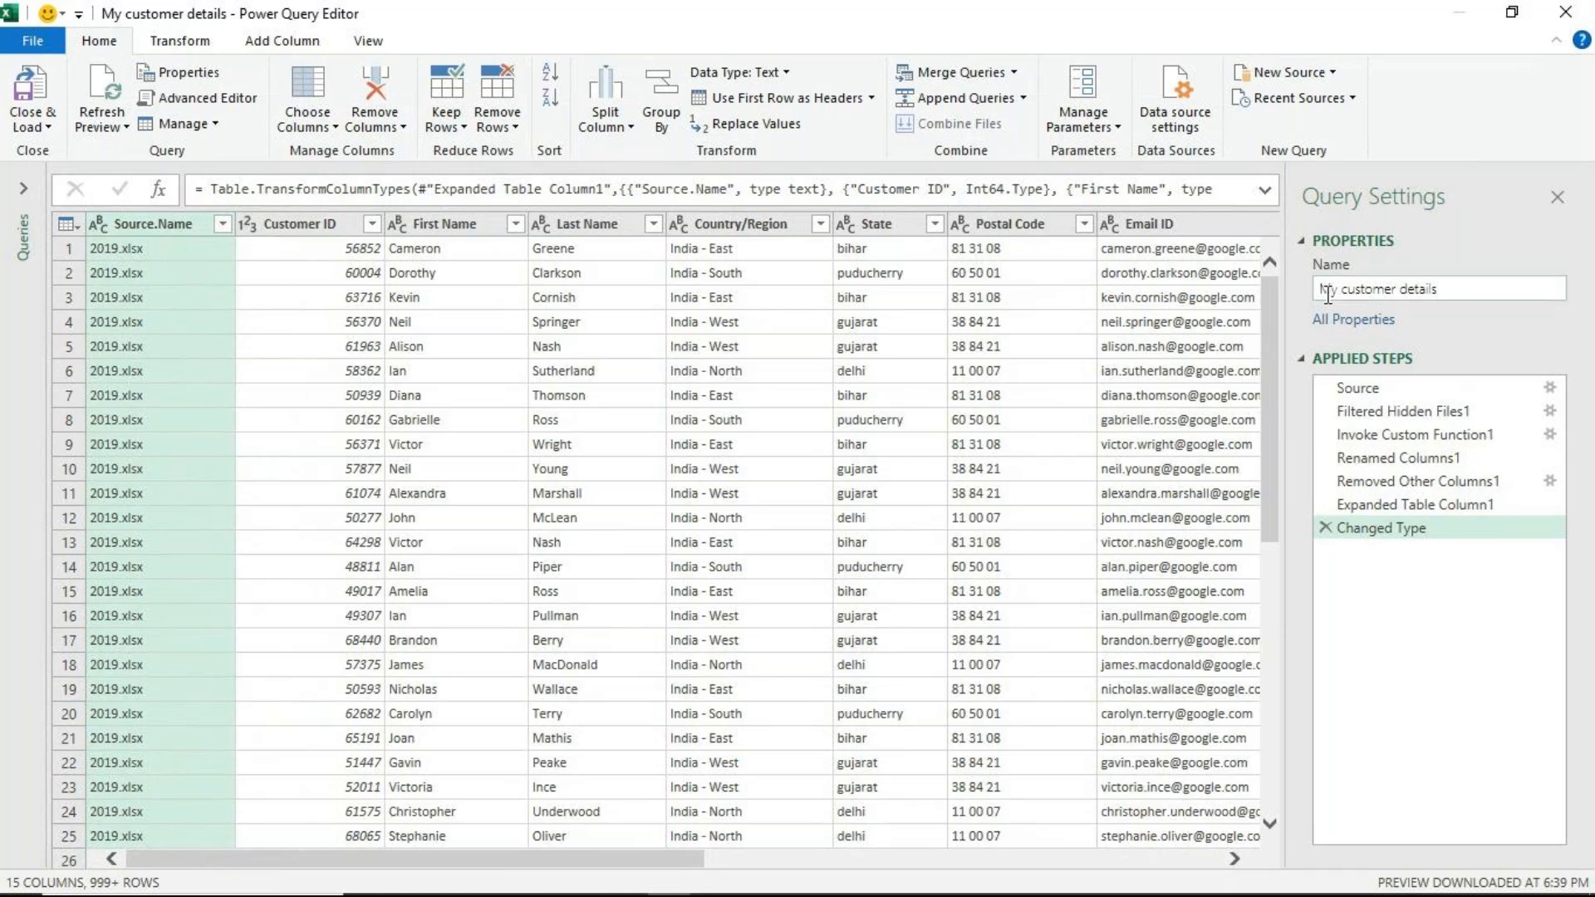
click(1443, 292)
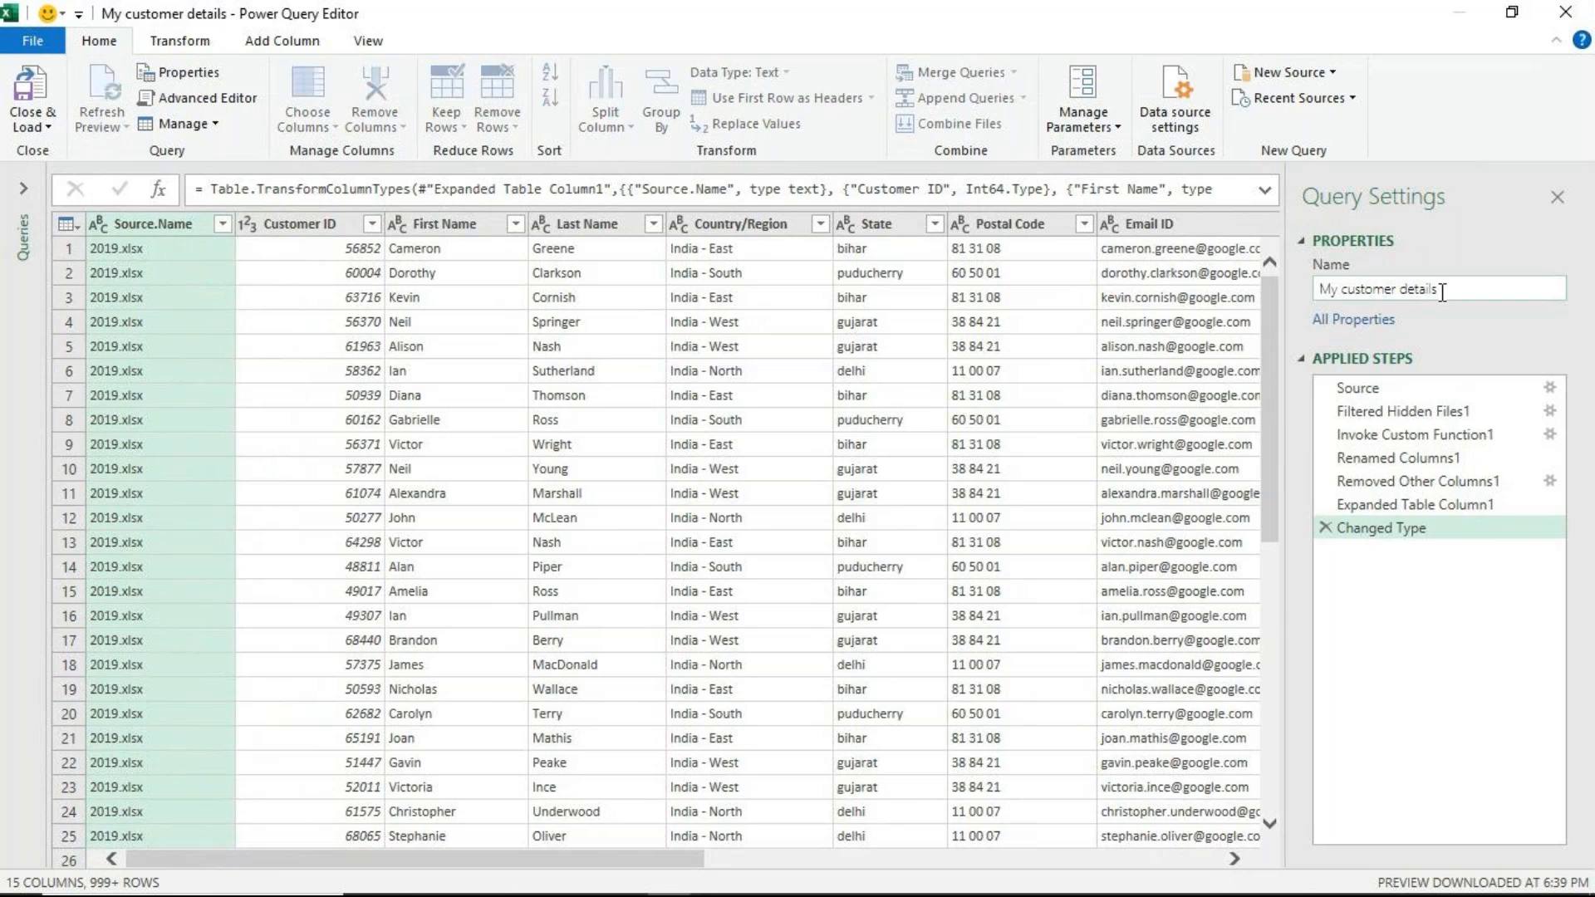
key(ctrl+a)
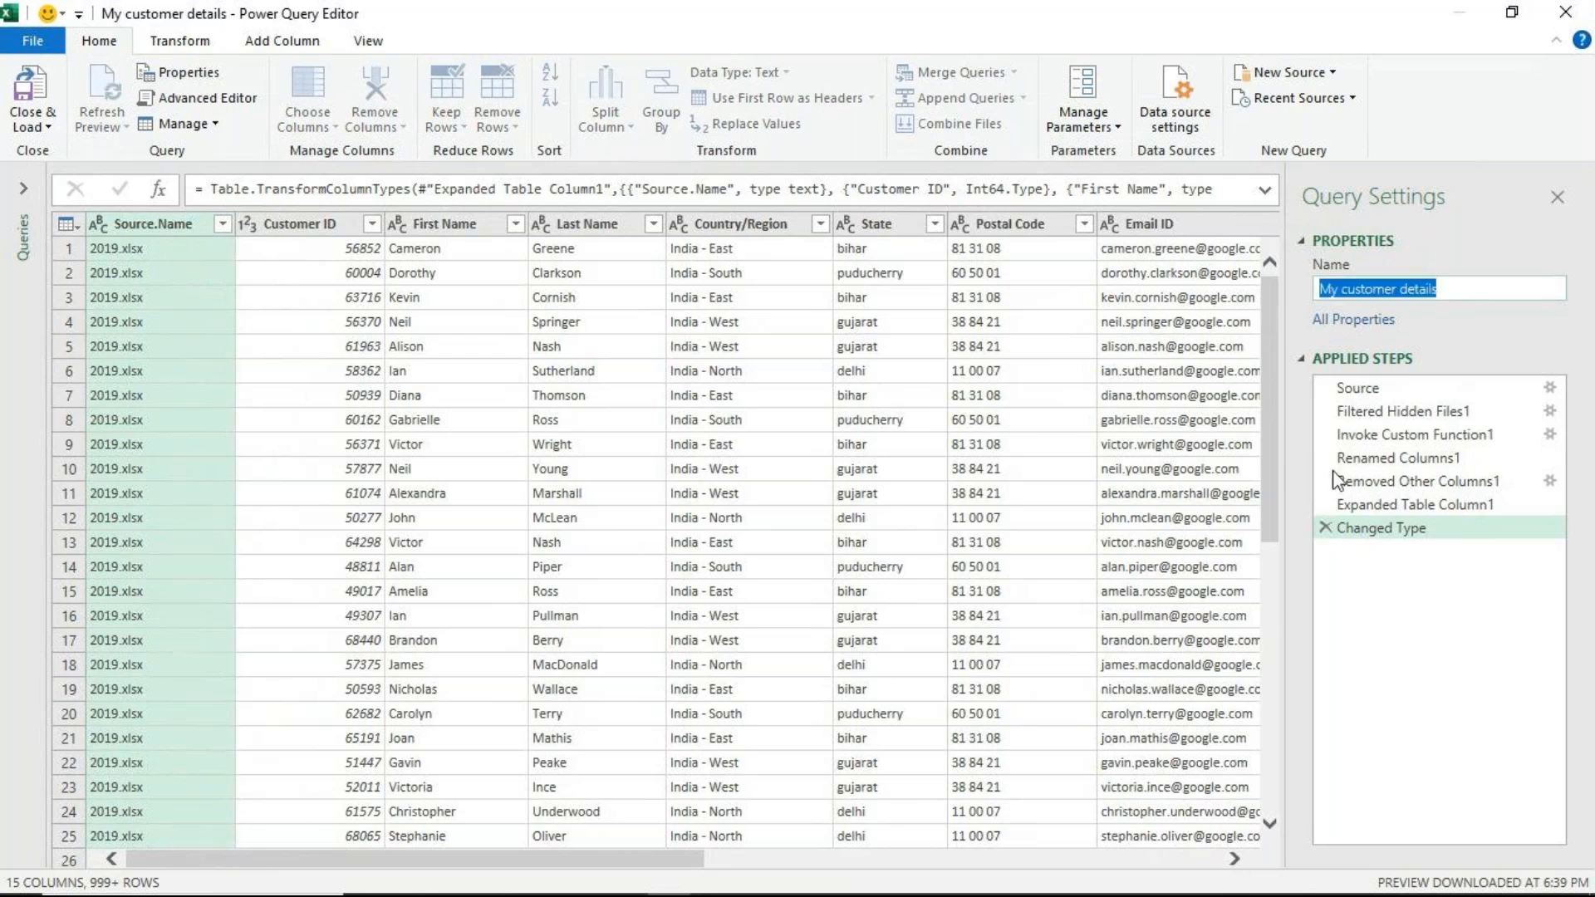
text(Sale)
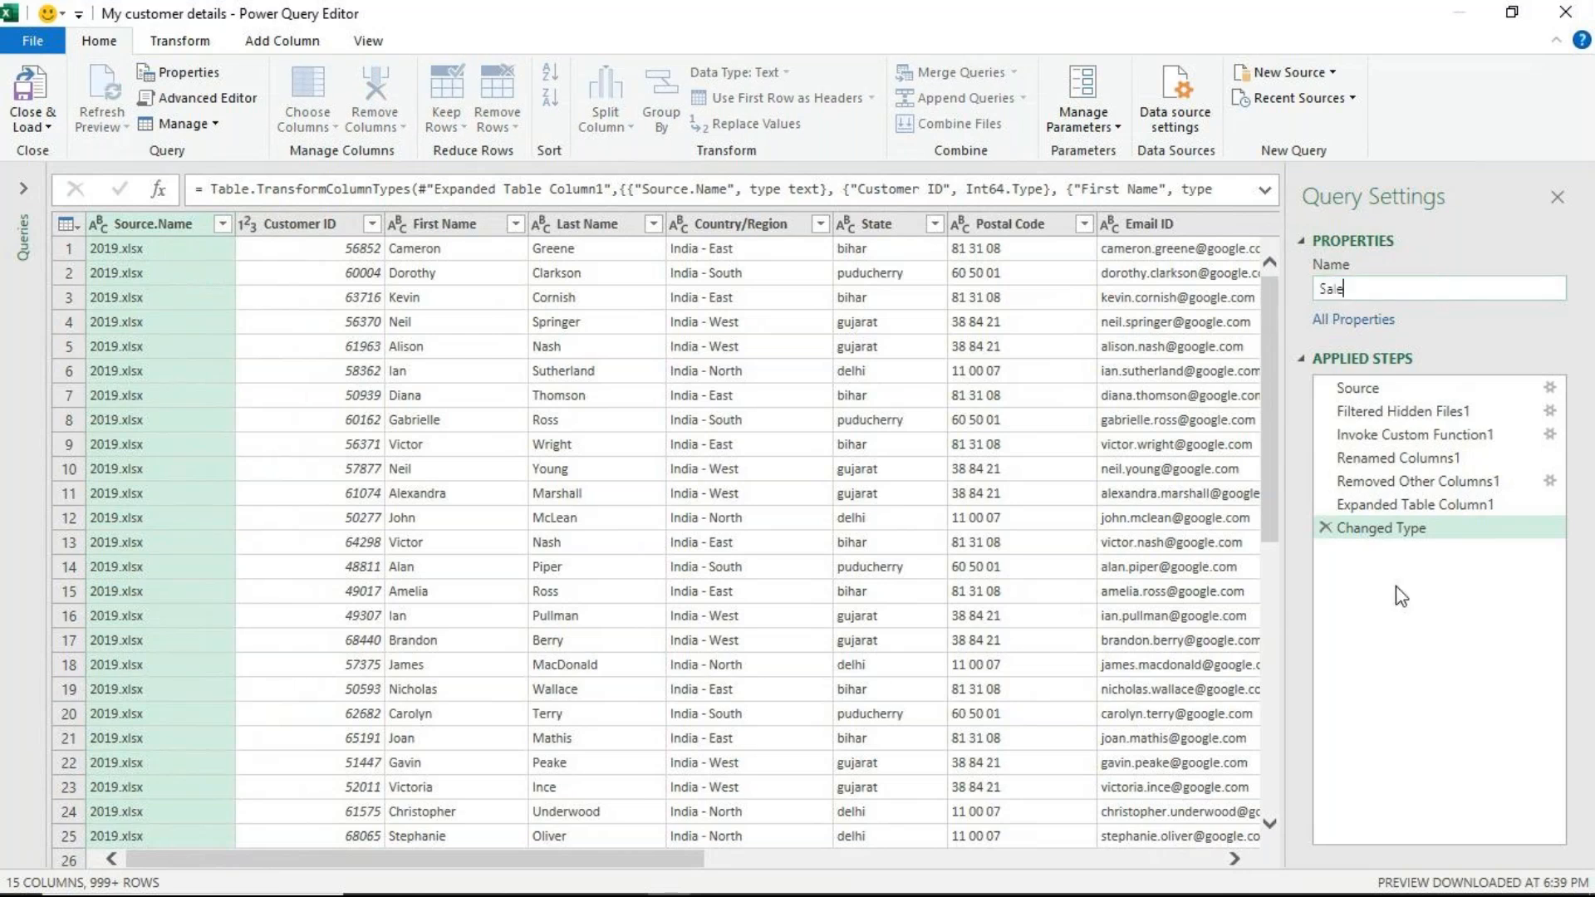
text(s Report)
- Examine the remaining columns of the Sales Report query up to Unit Sold and return to the first column
mouse_move(981, 894)
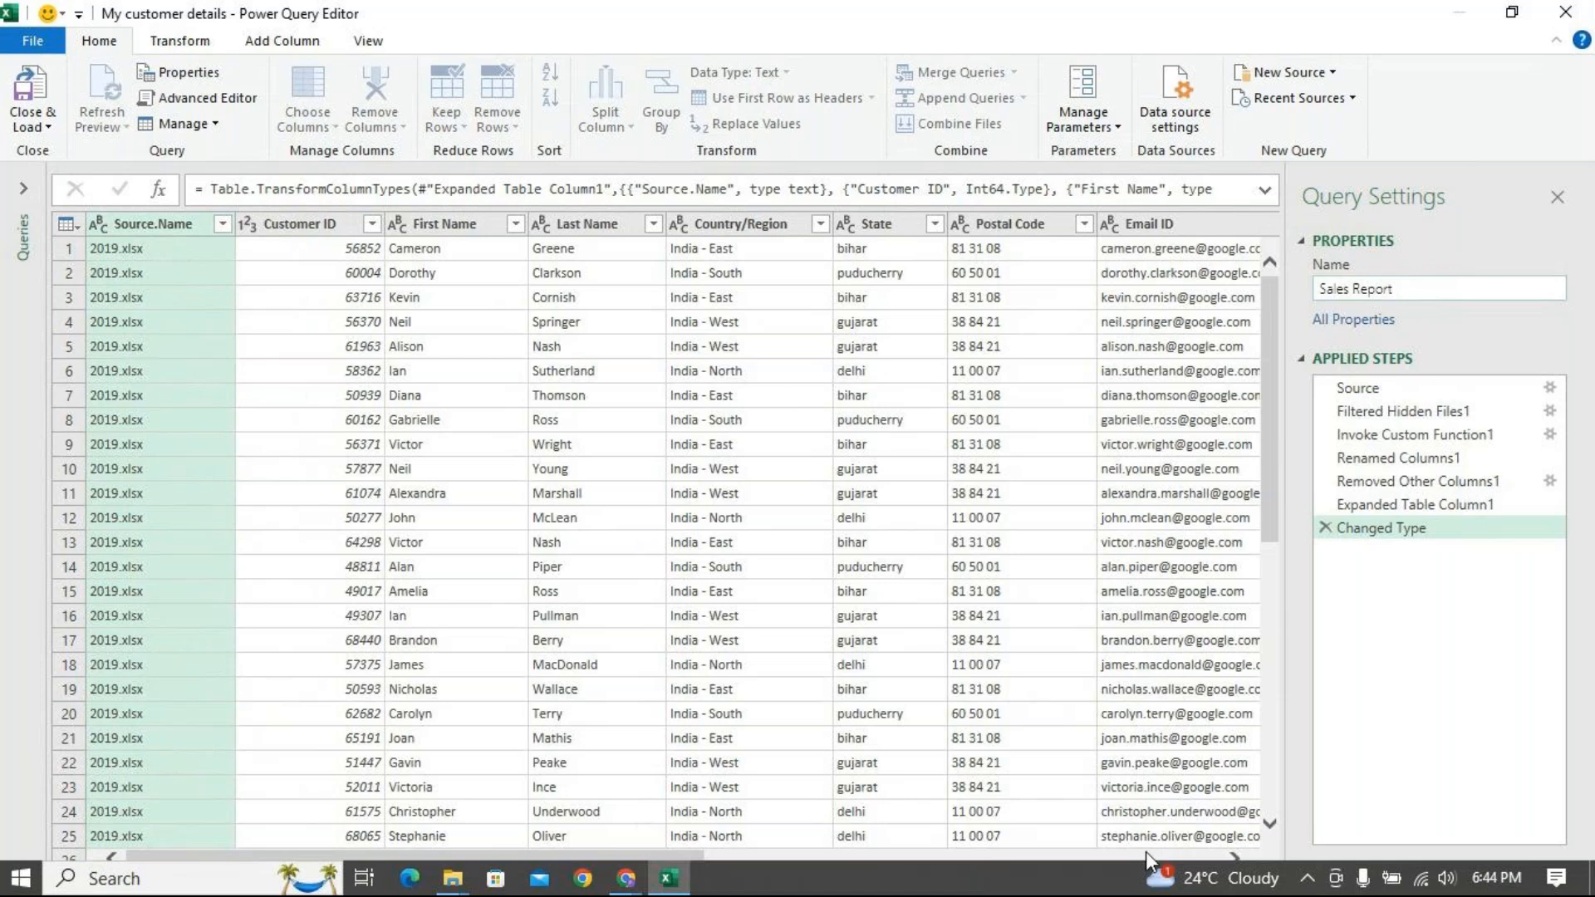
click(1233, 859)
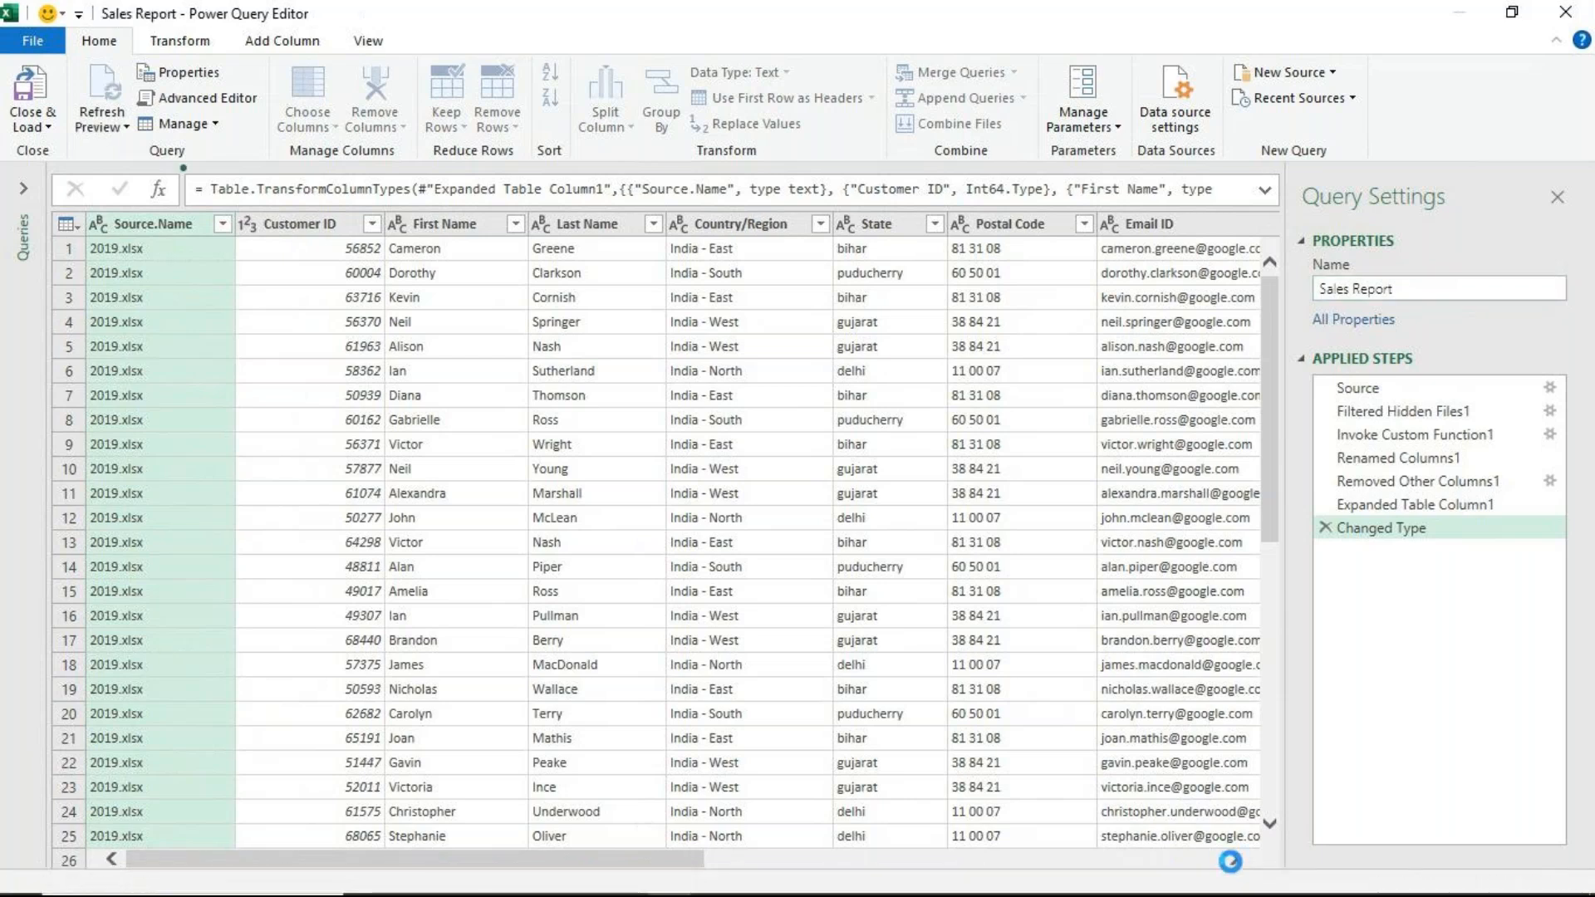
click(1233, 858)
click(1235, 861)
click(1235, 860)
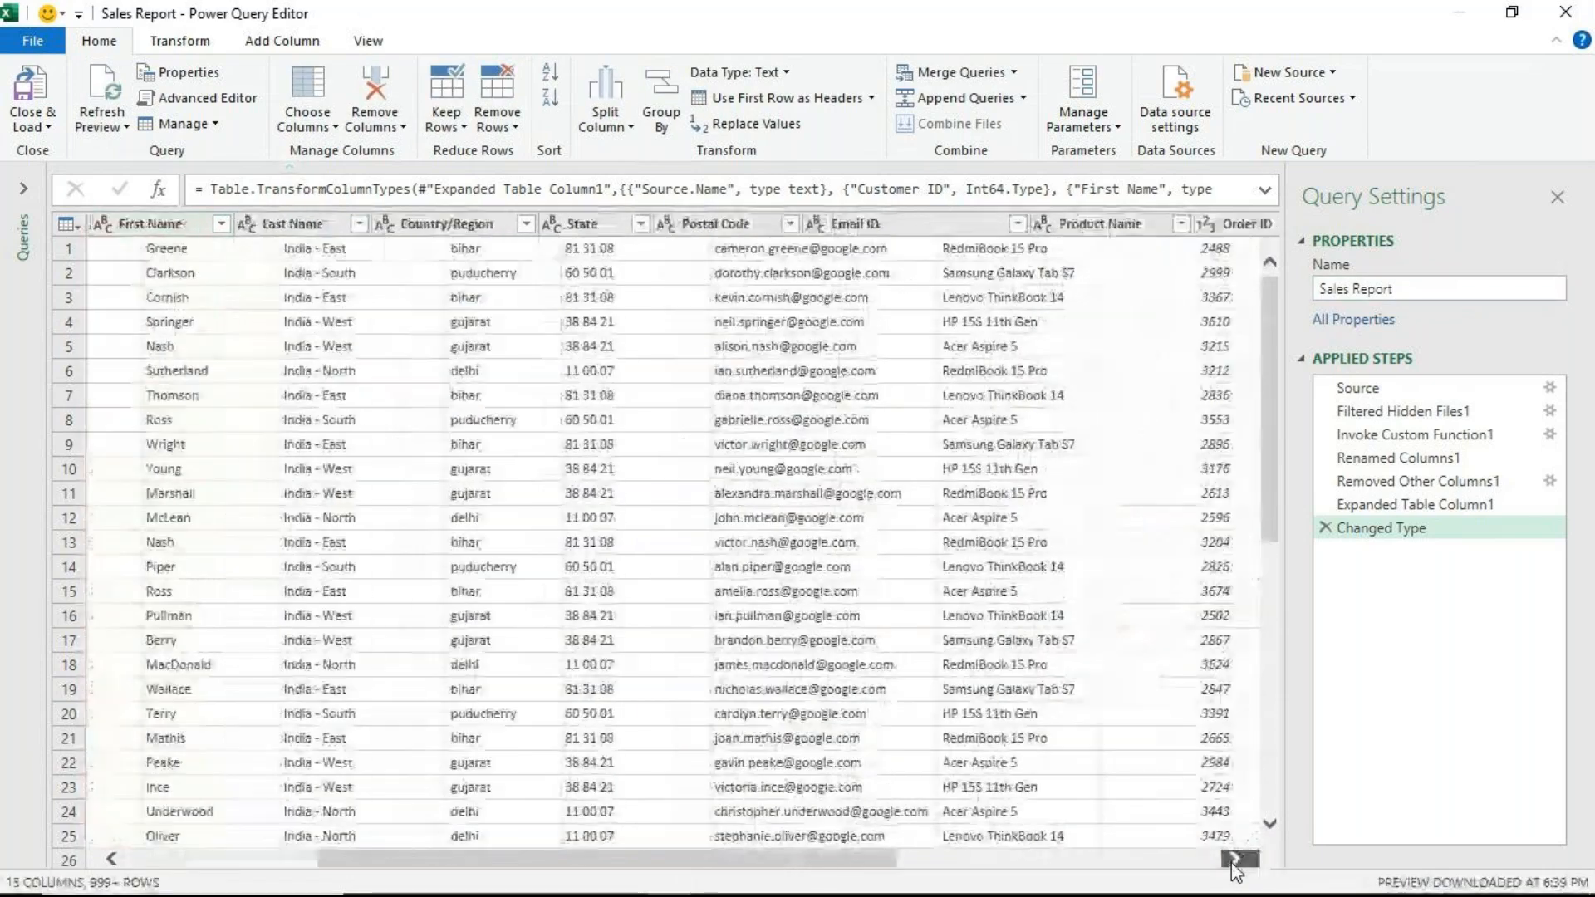
click(1235, 861)
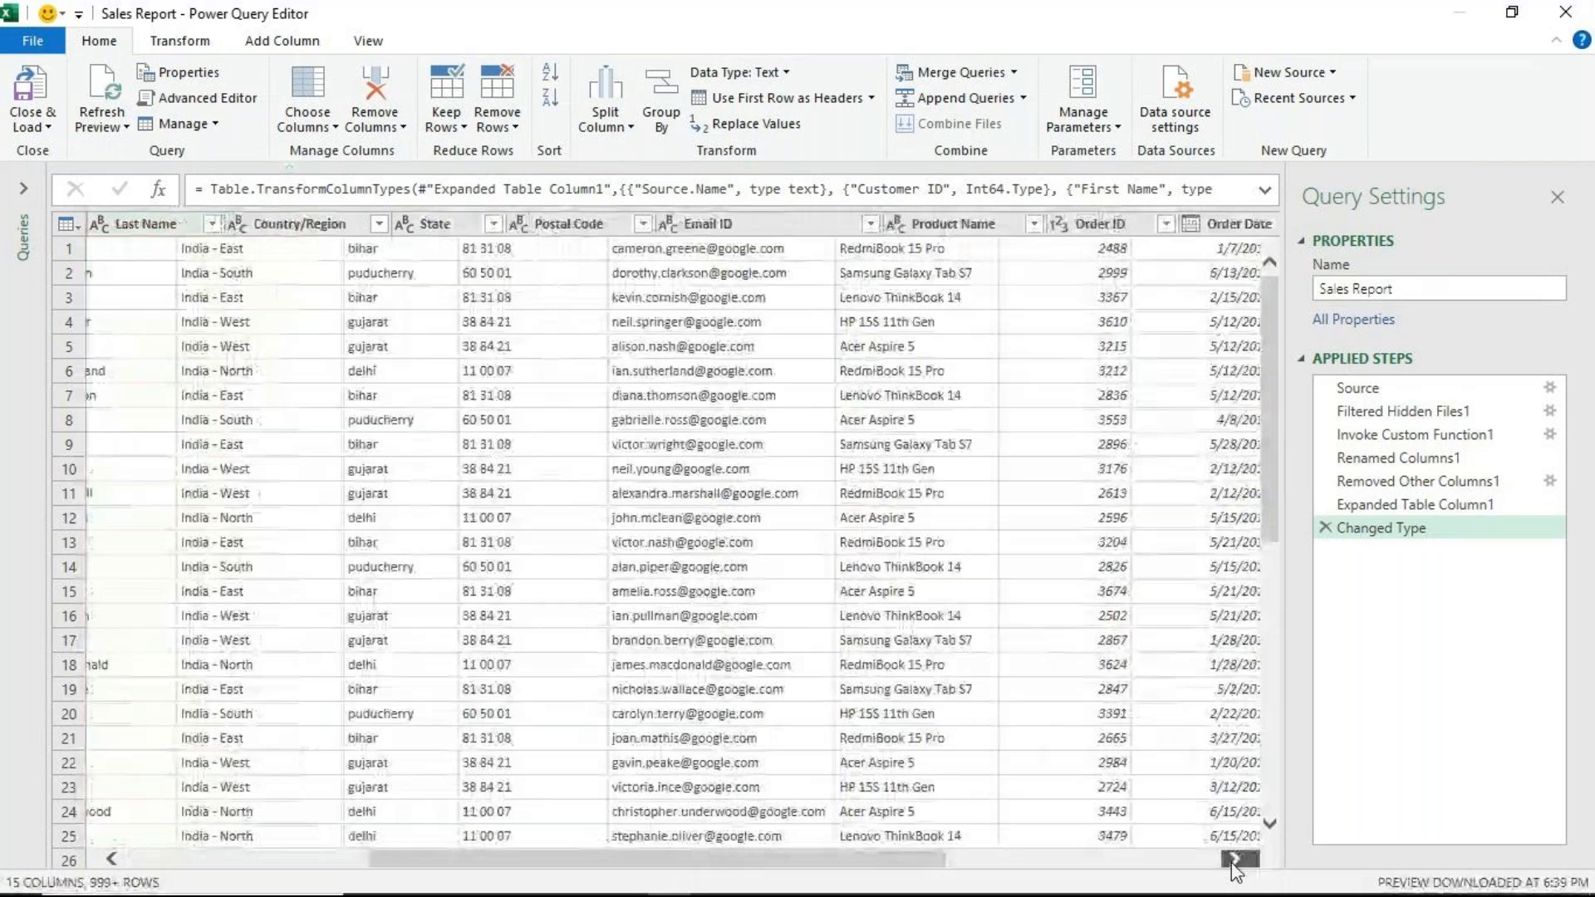
click(1235, 860)
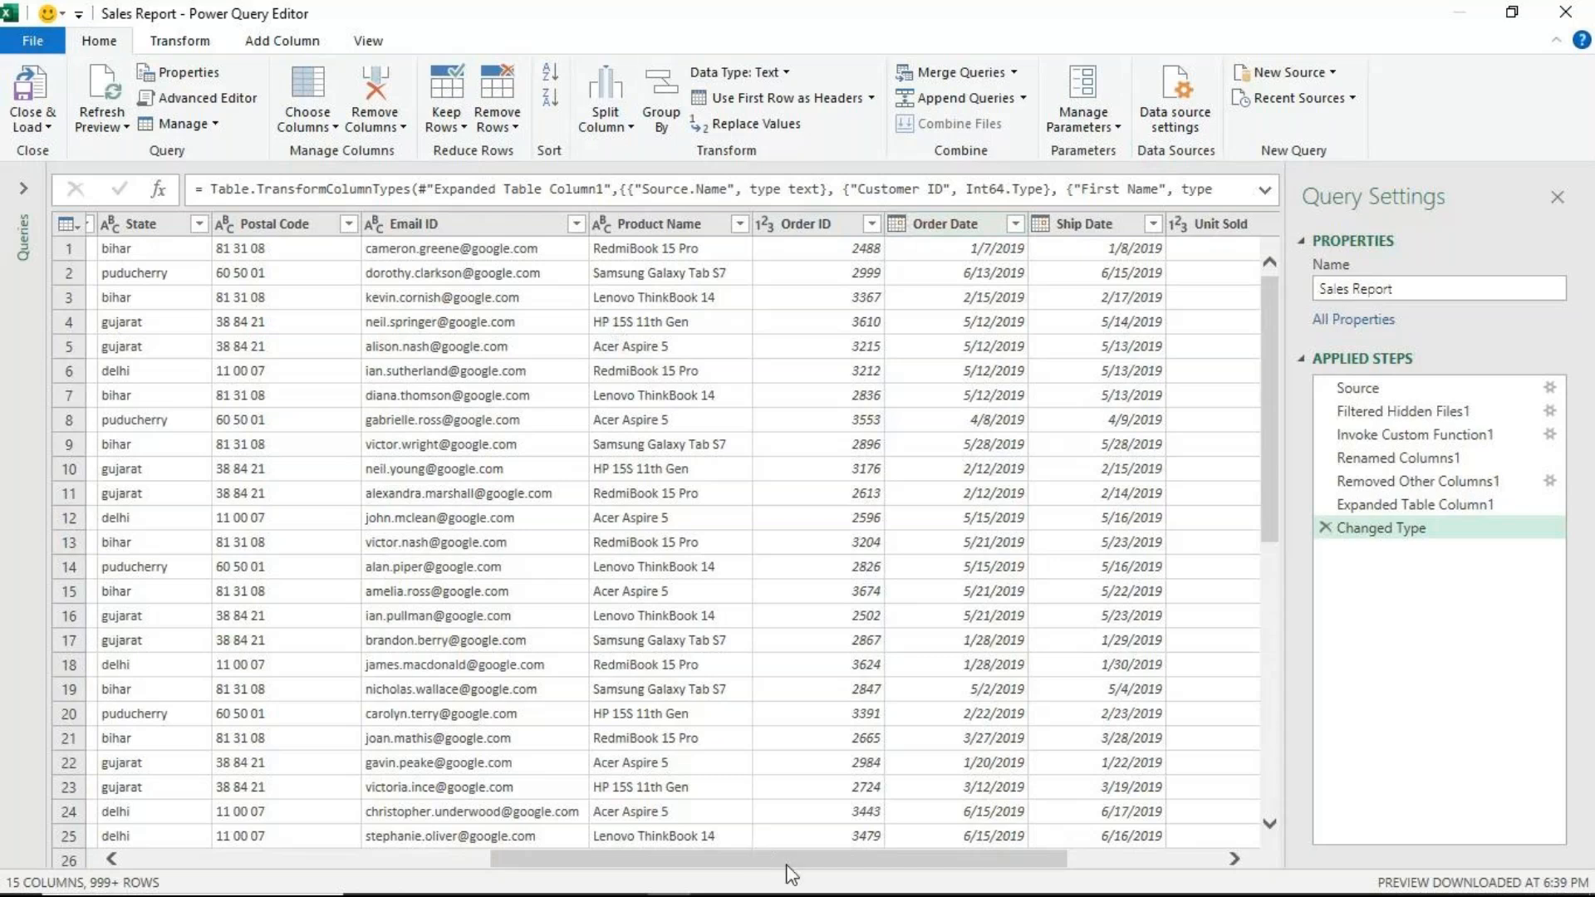
drag(789, 872, 423, 872)
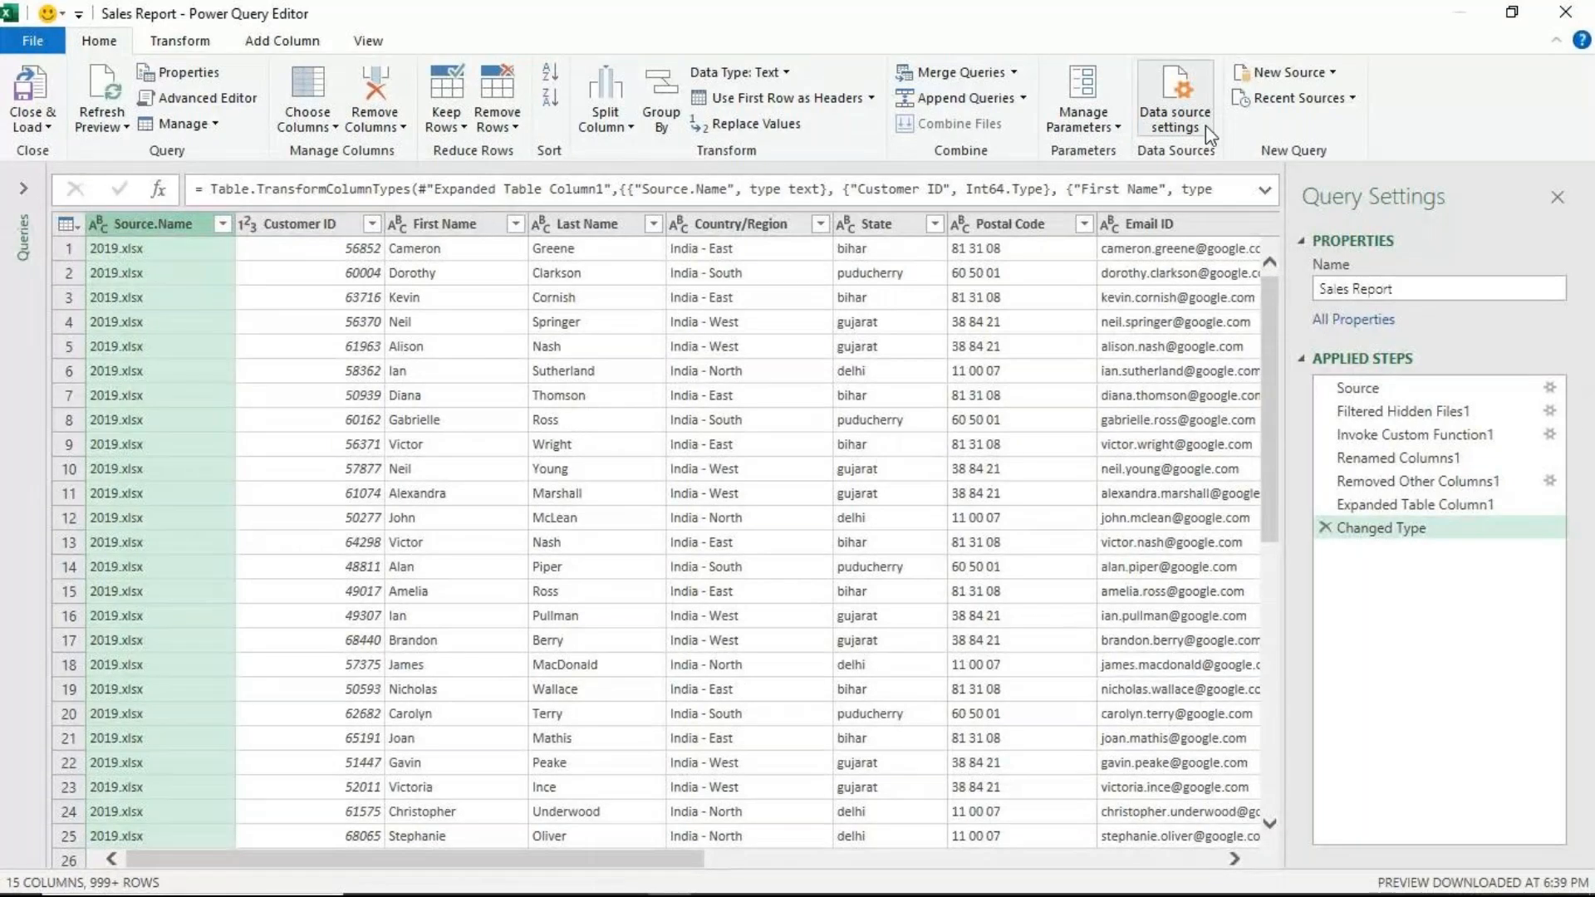
- Remove the Source.Name column from the Sales Report query
right_click(170, 238)
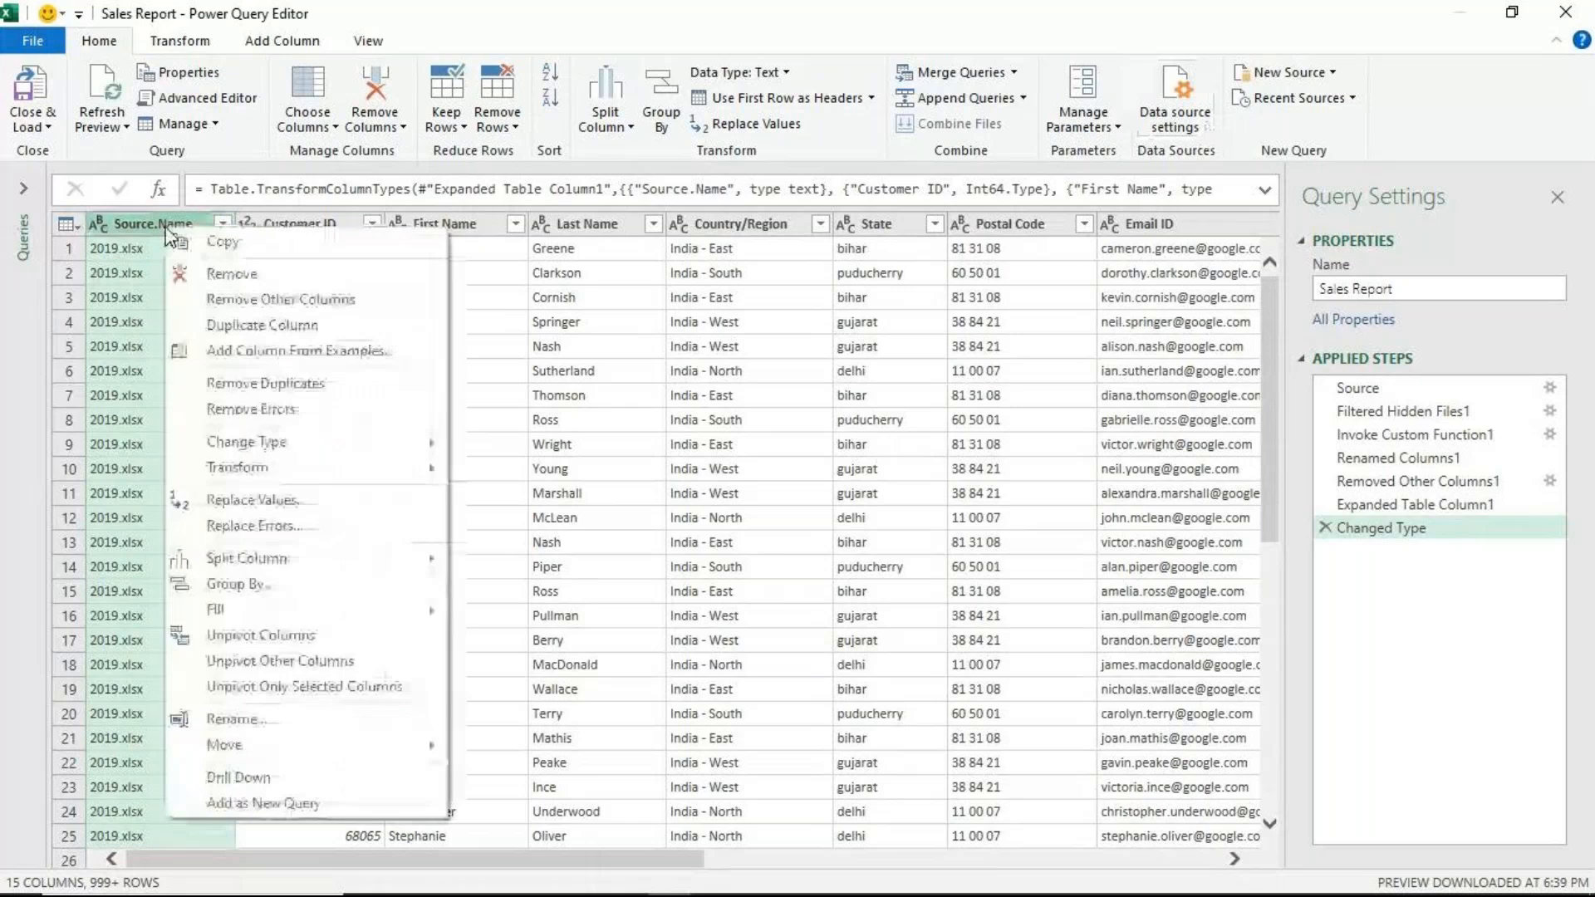
click(241, 275)
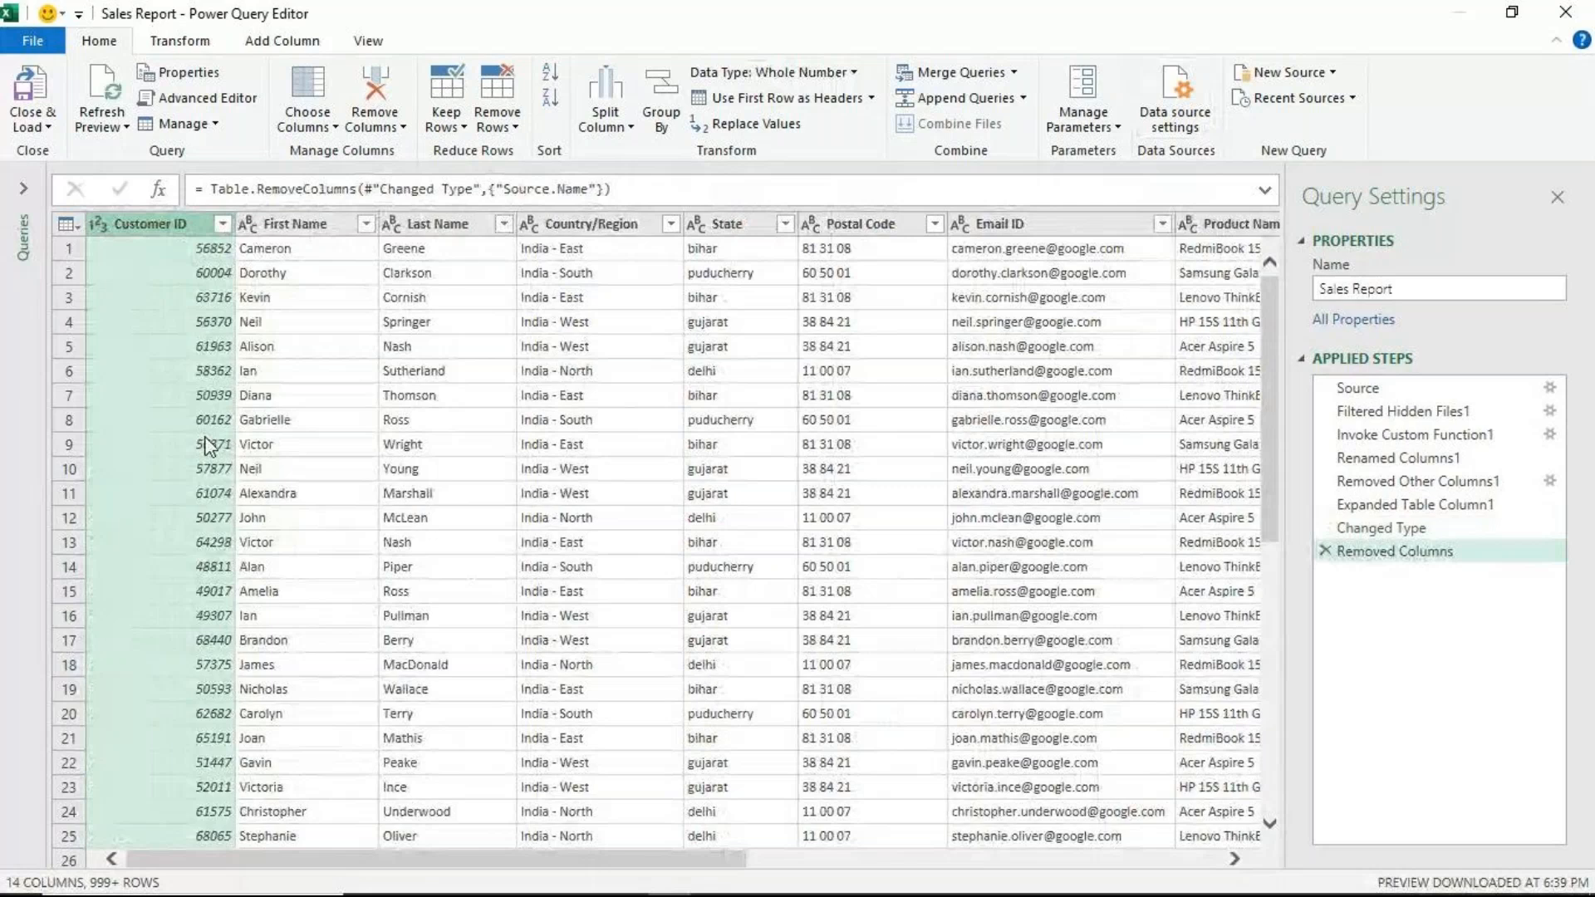
- Sort the Customer ID column in ascending order and filter out its null rows
click(222, 225)
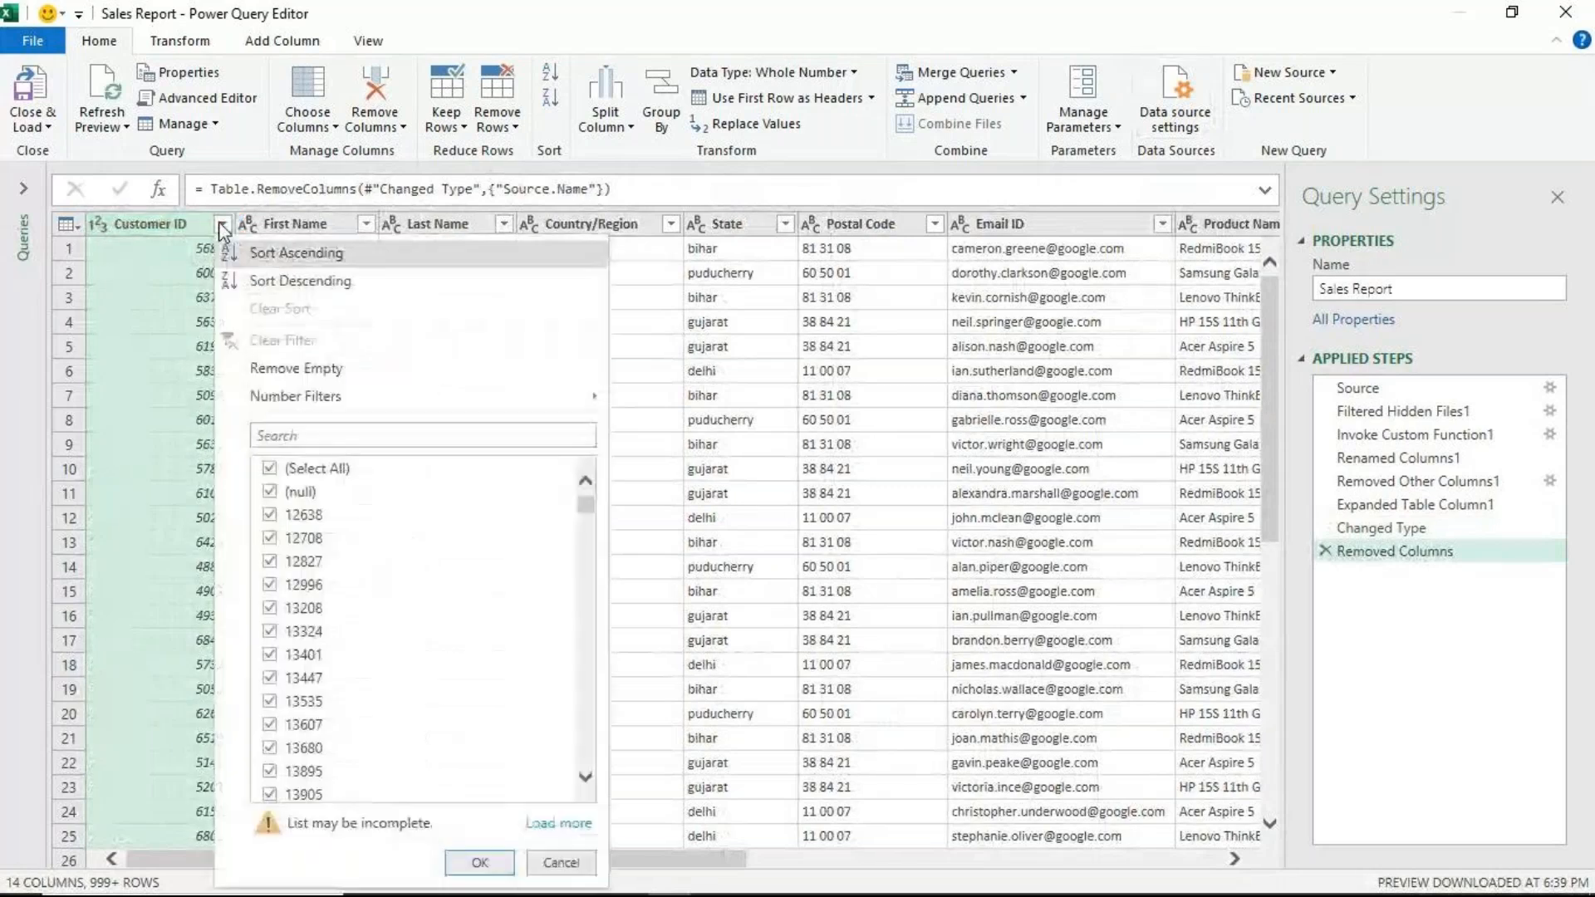
click(283, 267)
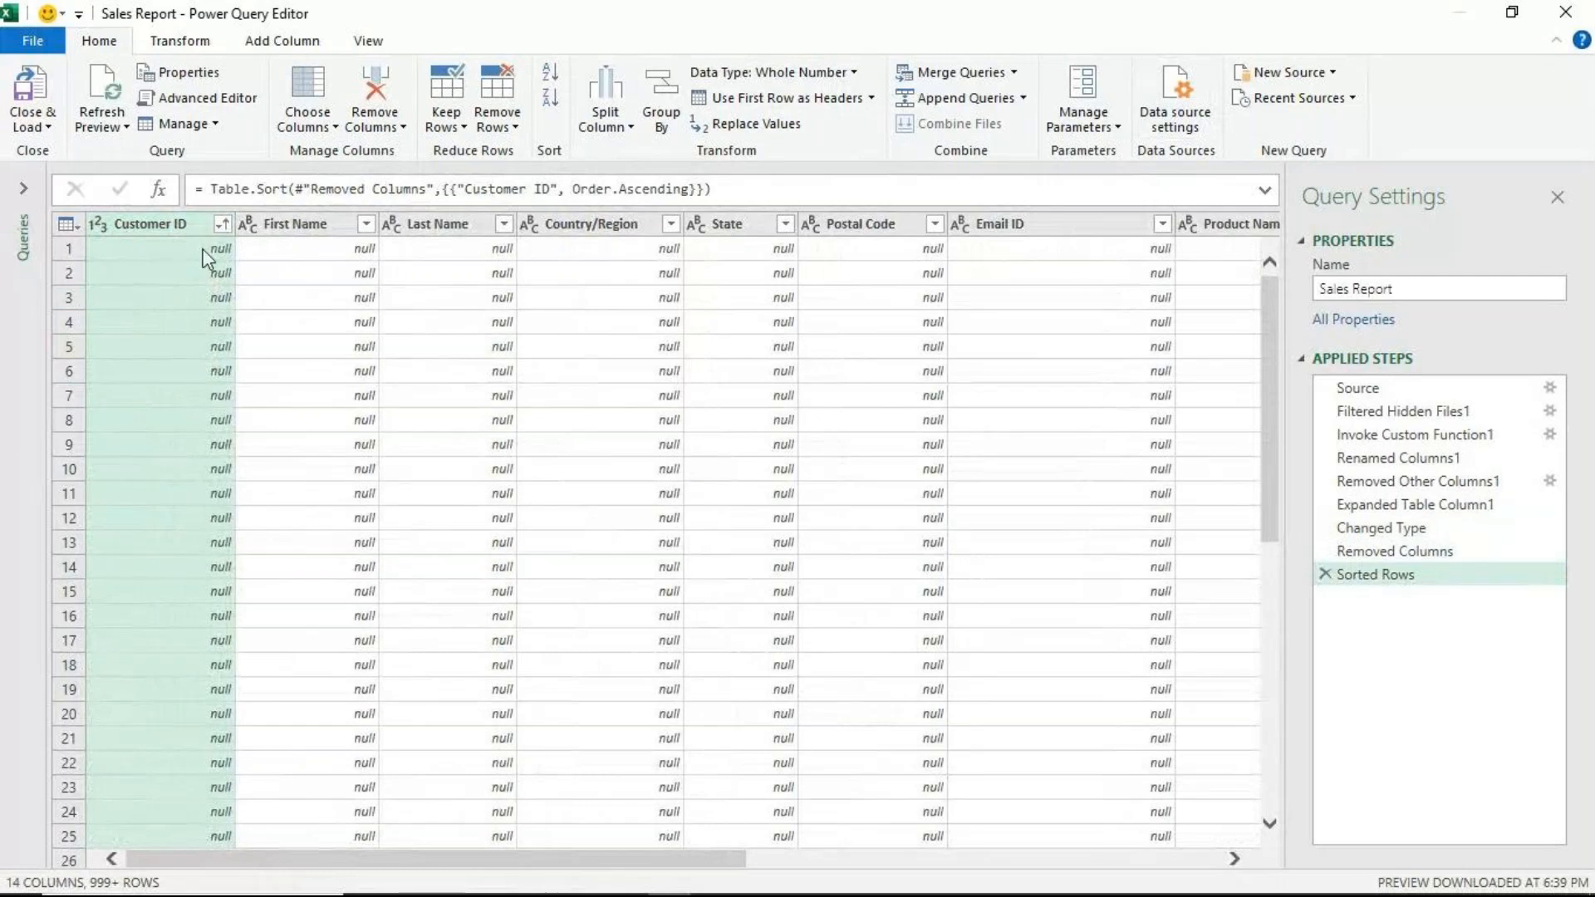
click(222, 224)
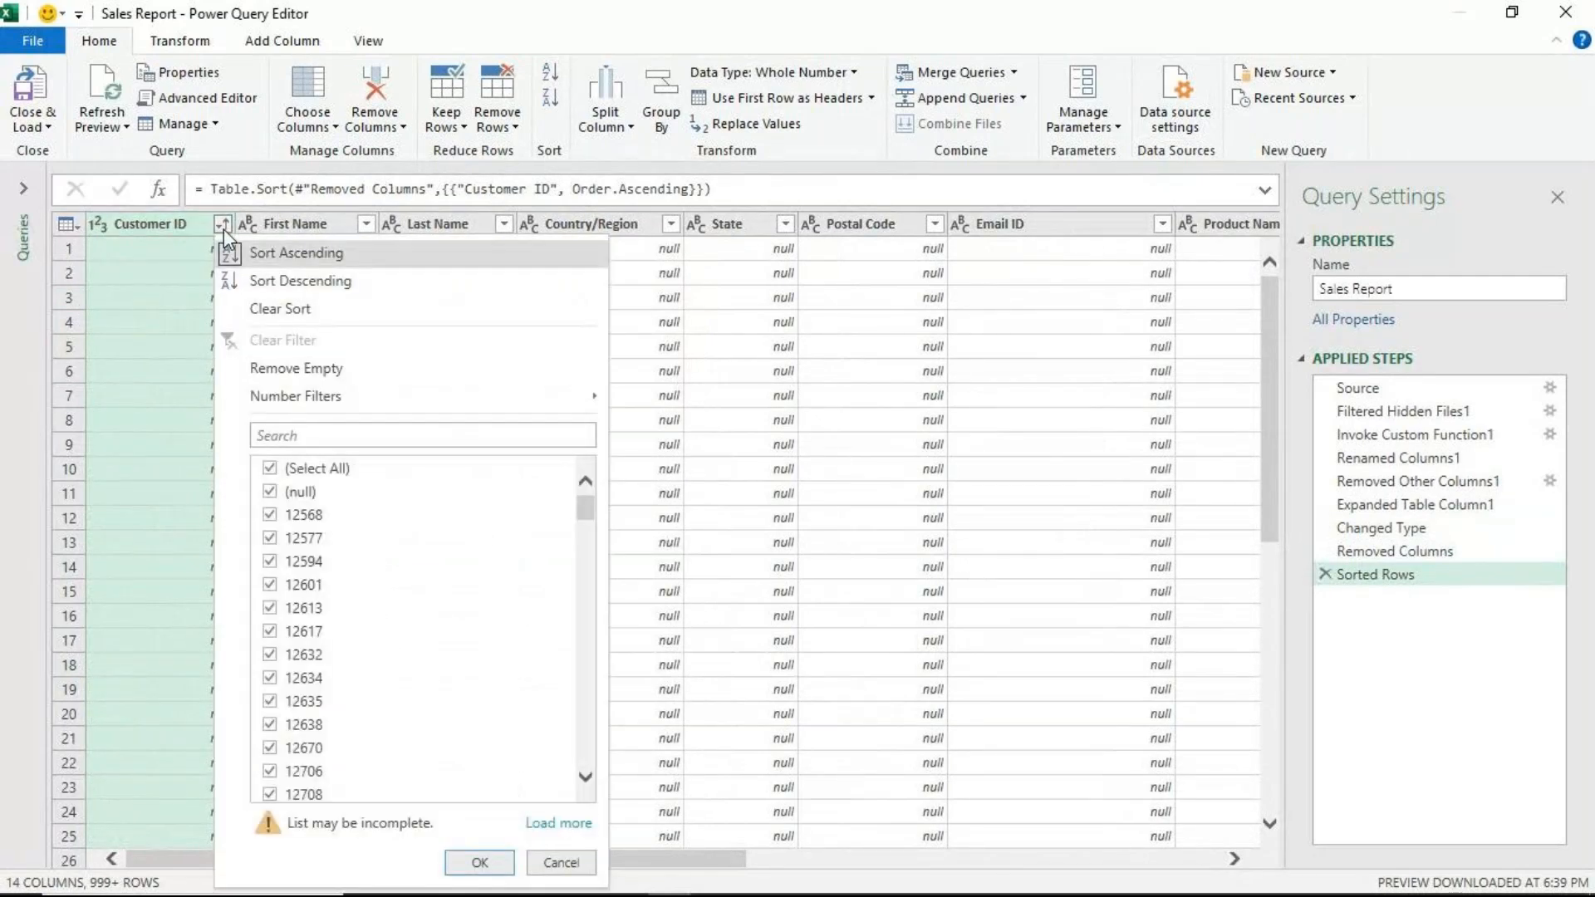
click(269, 495)
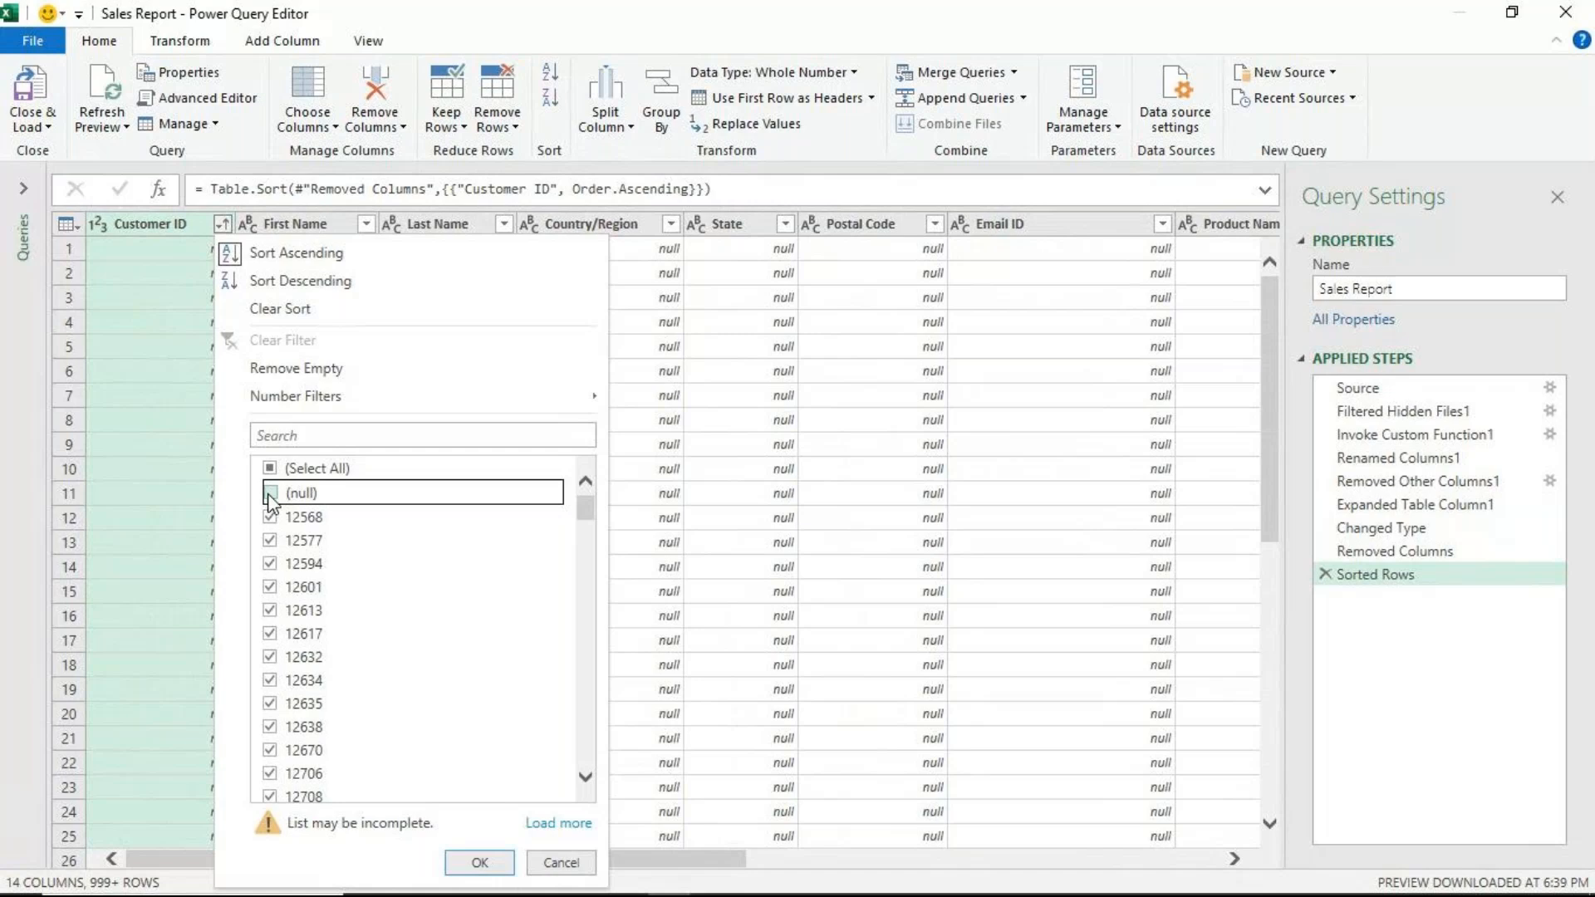
click(465, 861)
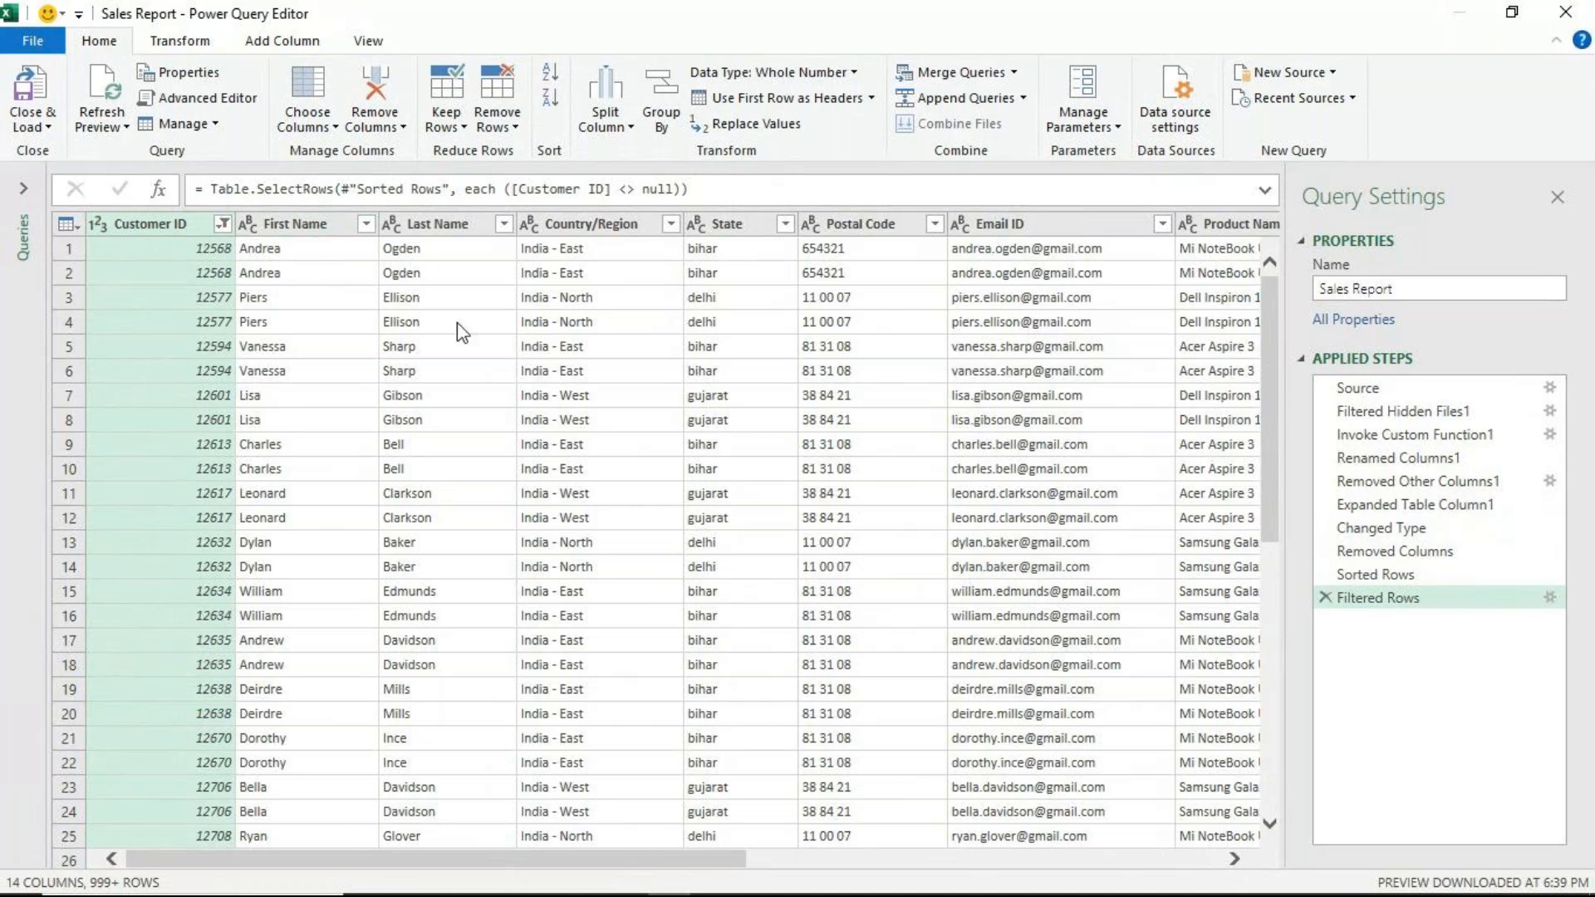
- Merge the First Name and Last Name columns into one column, using Space as the separator
click(293, 235)
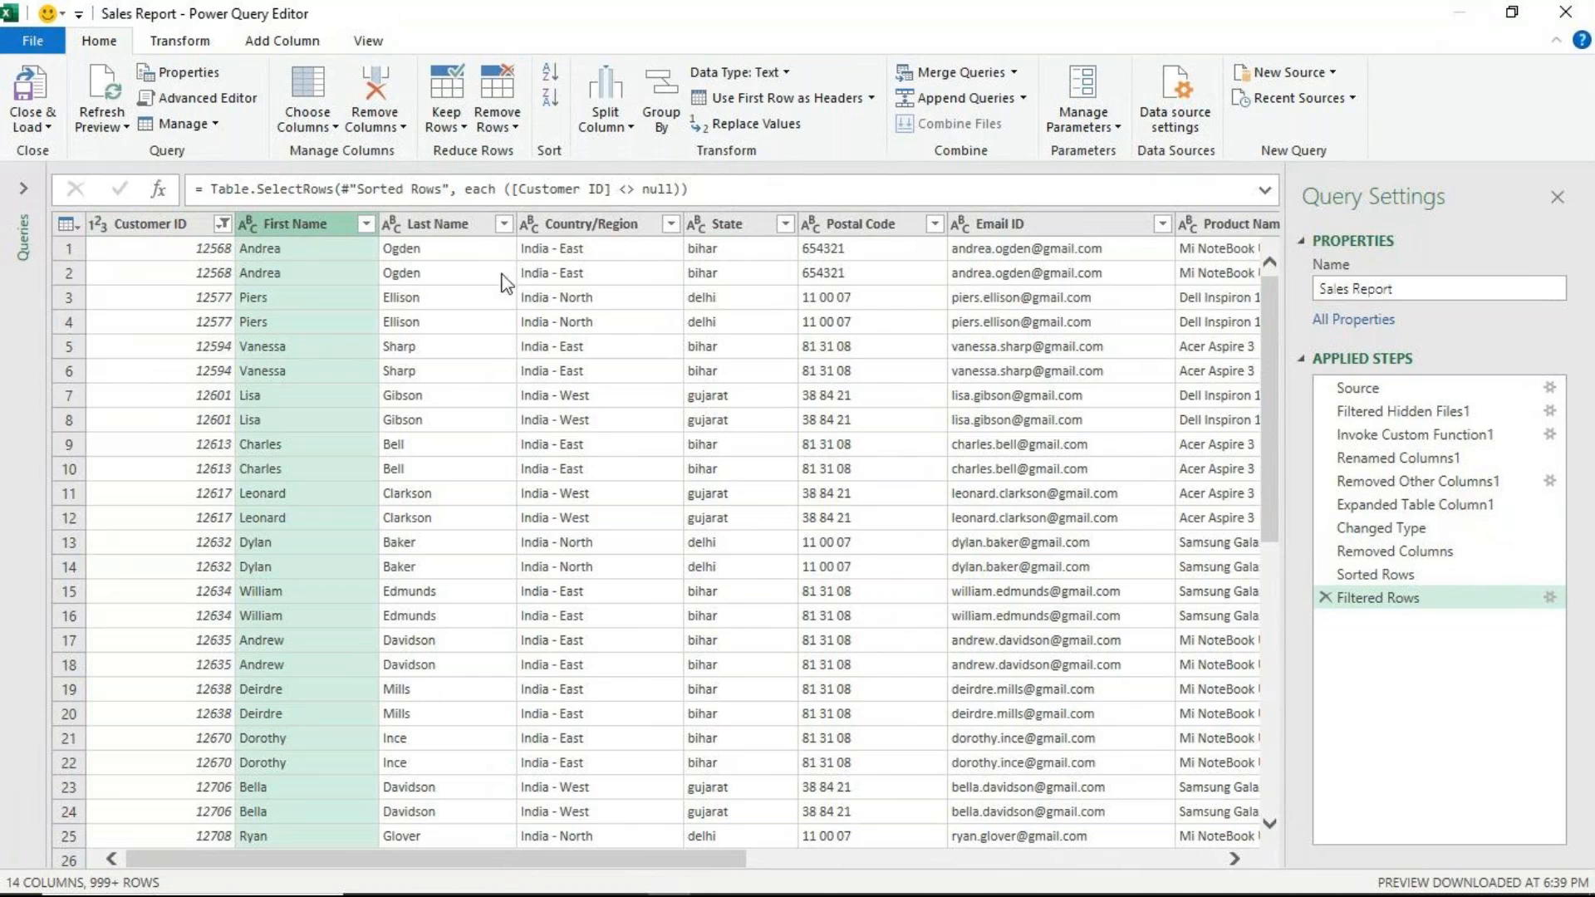
ctrl+click(460, 224)
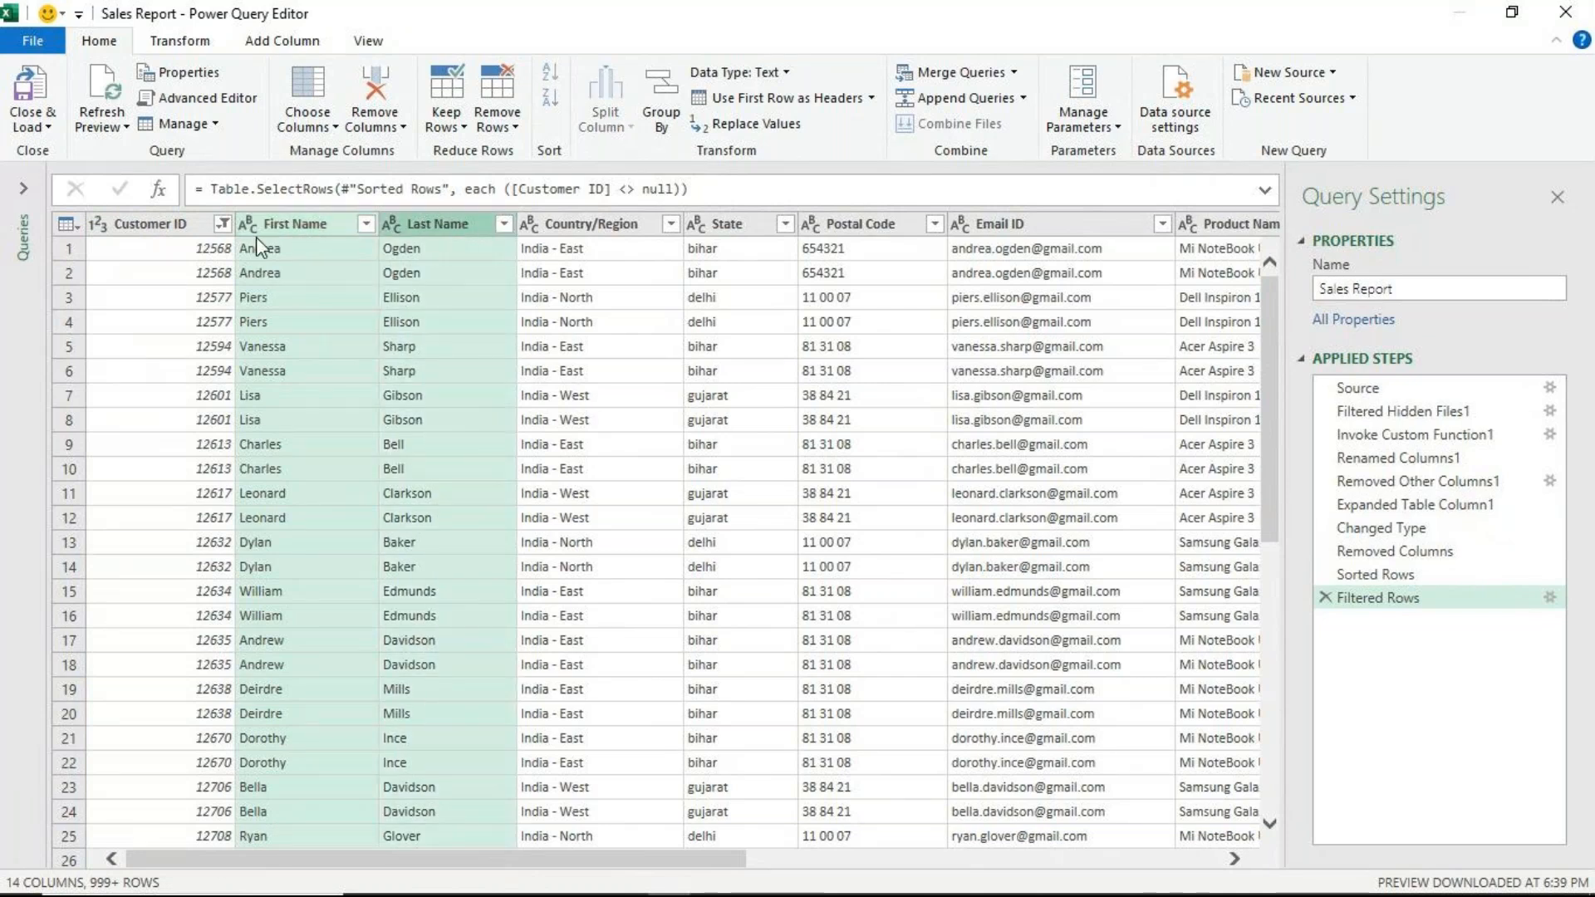
right_click(328, 234)
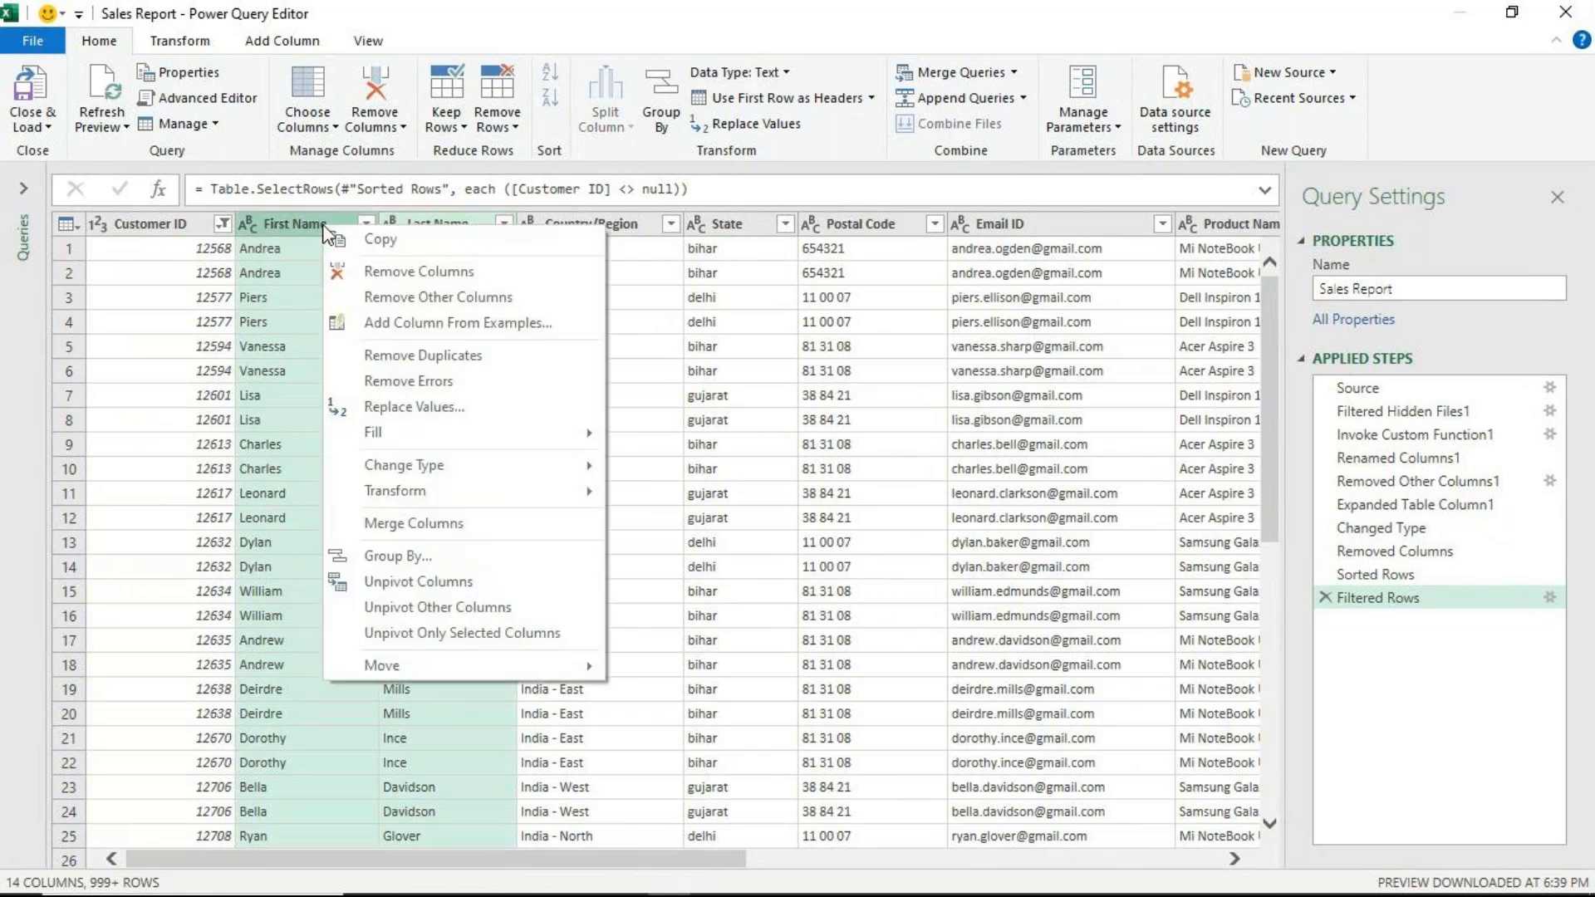
click(415, 530)
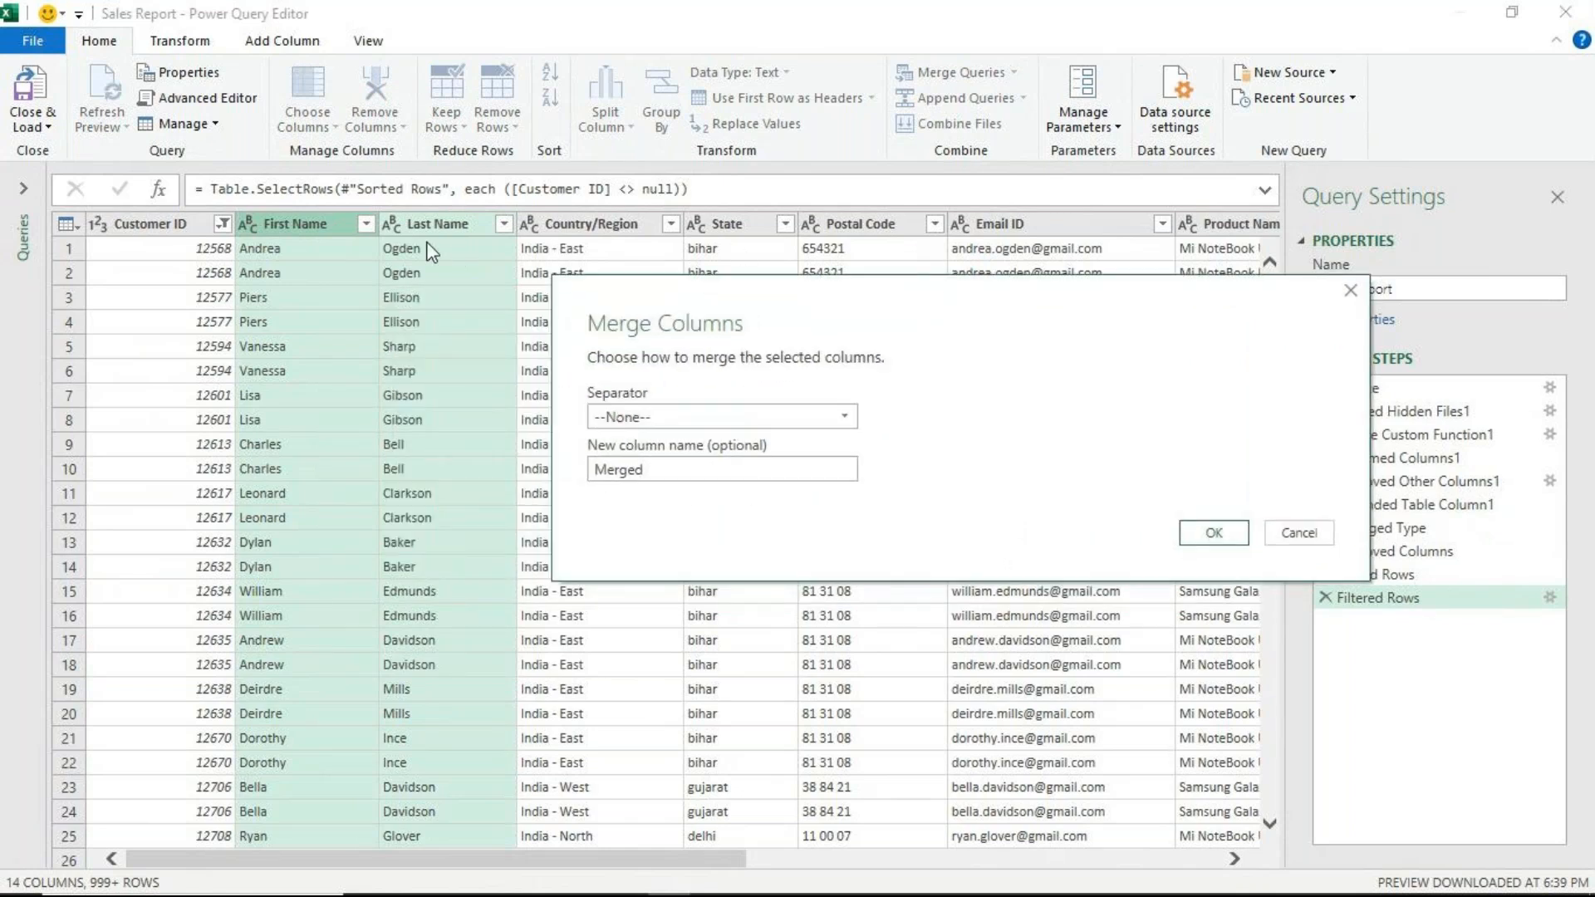
click(847, 421)
click(609, 564)
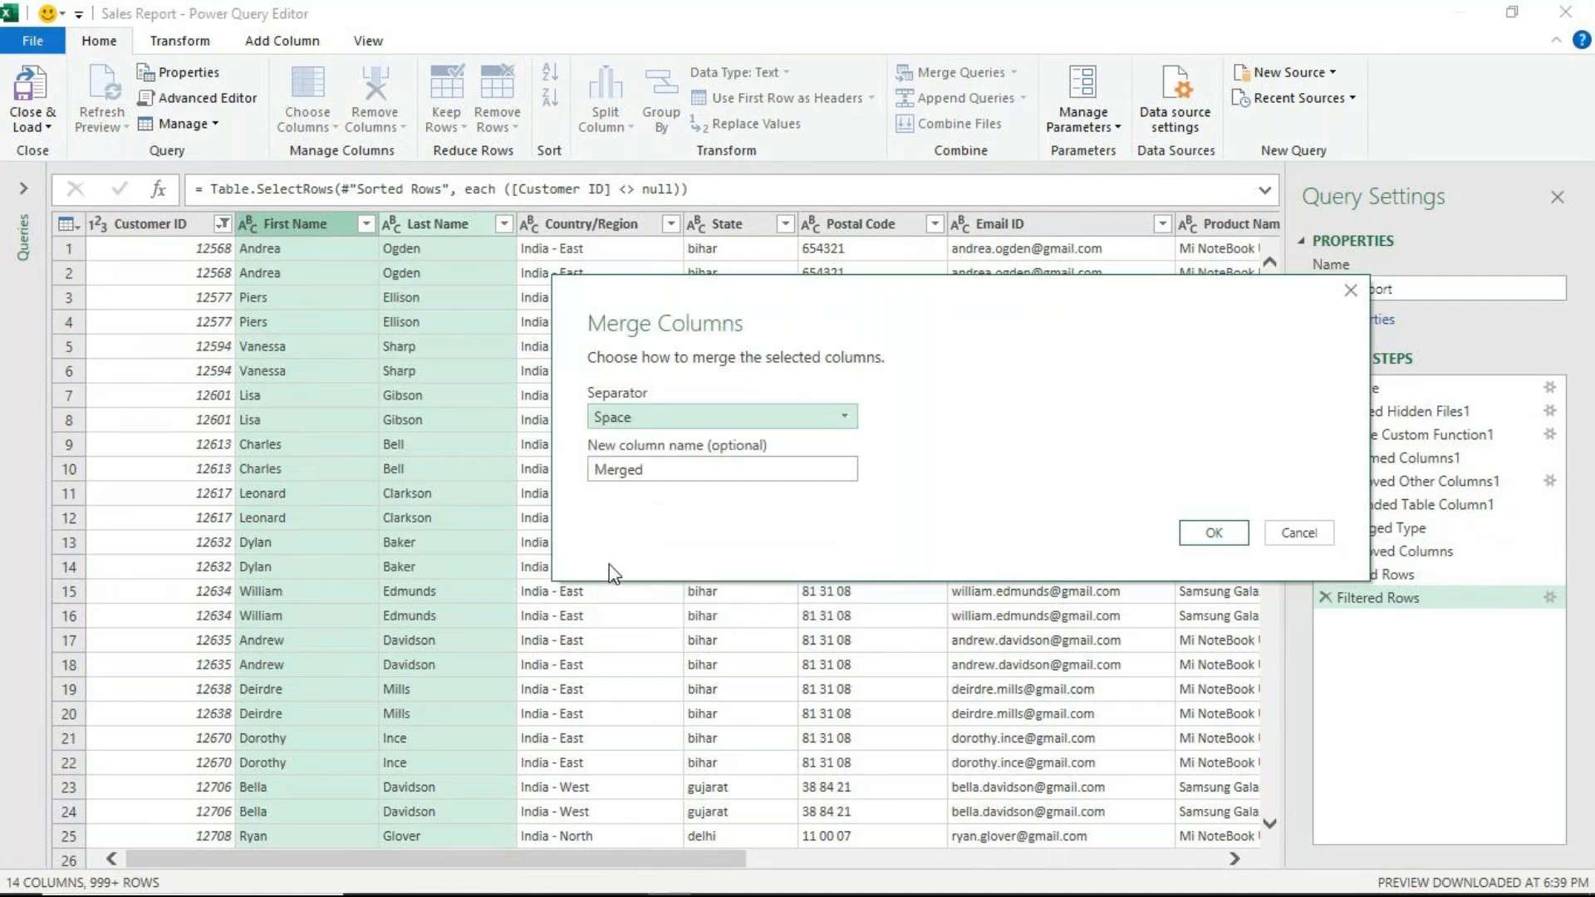
click(1218, 539)
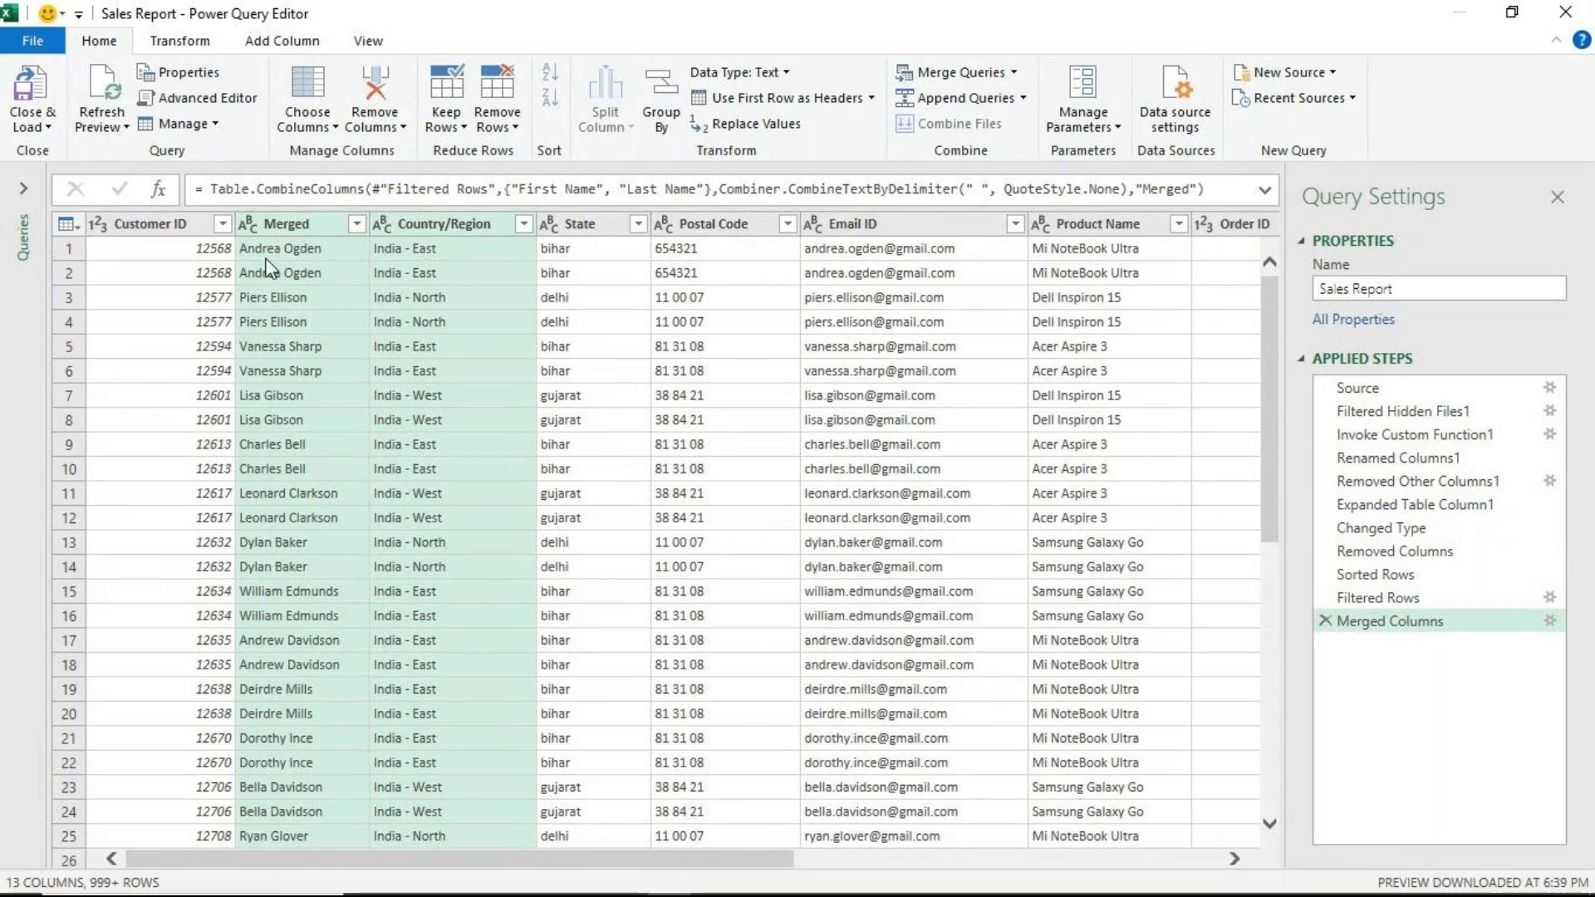
- Rename the merged name column to Customer name
click(294, 232)
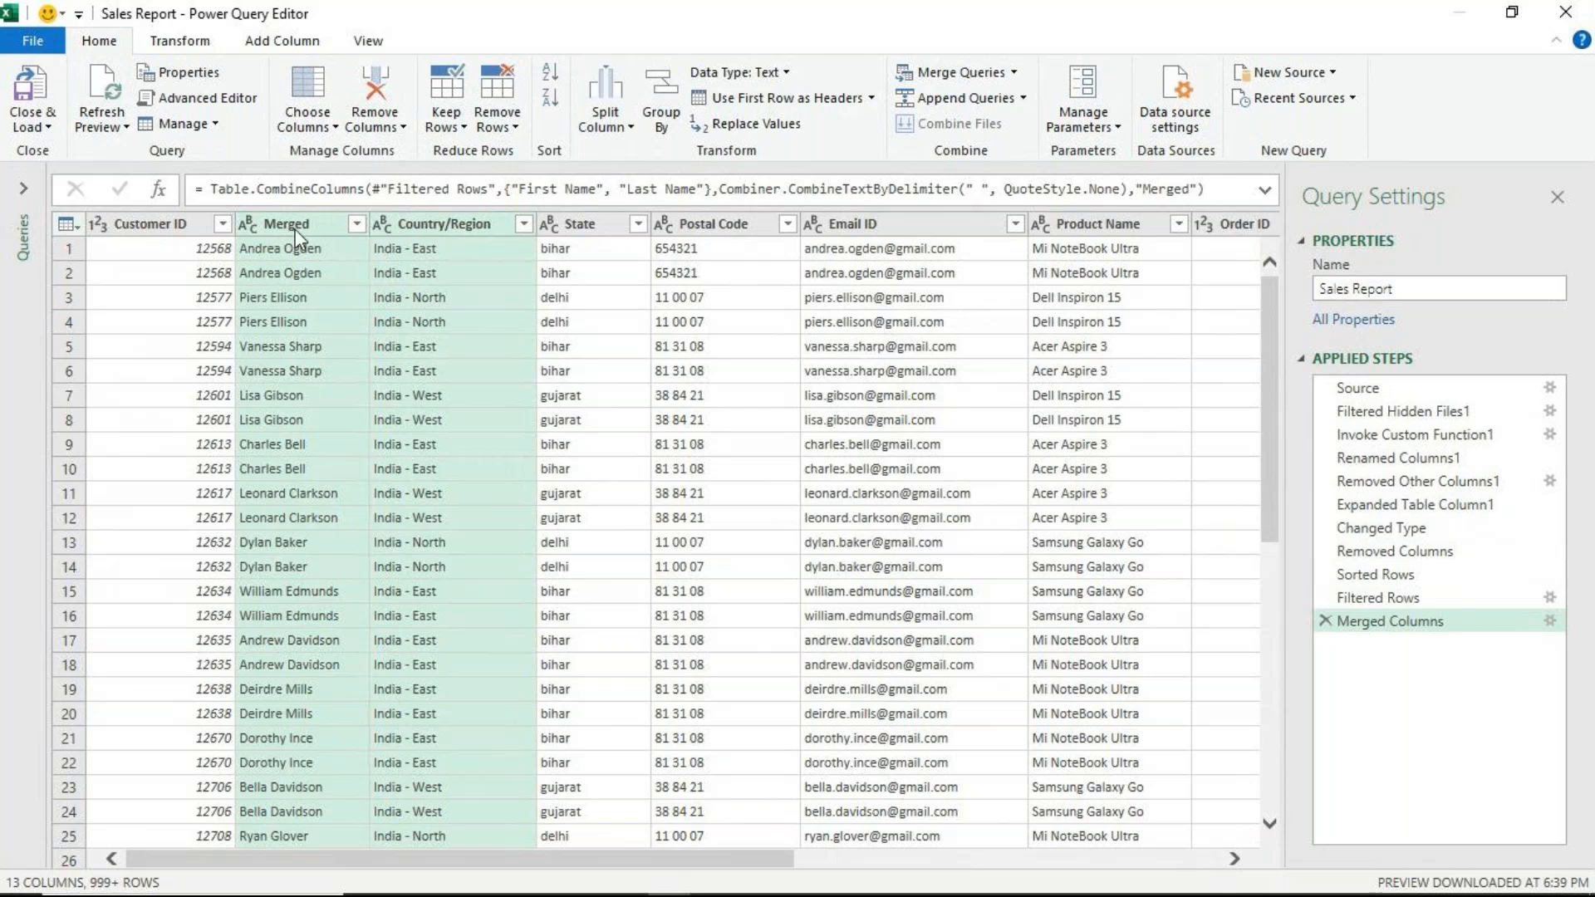
double_click(294, 232)
text(C)
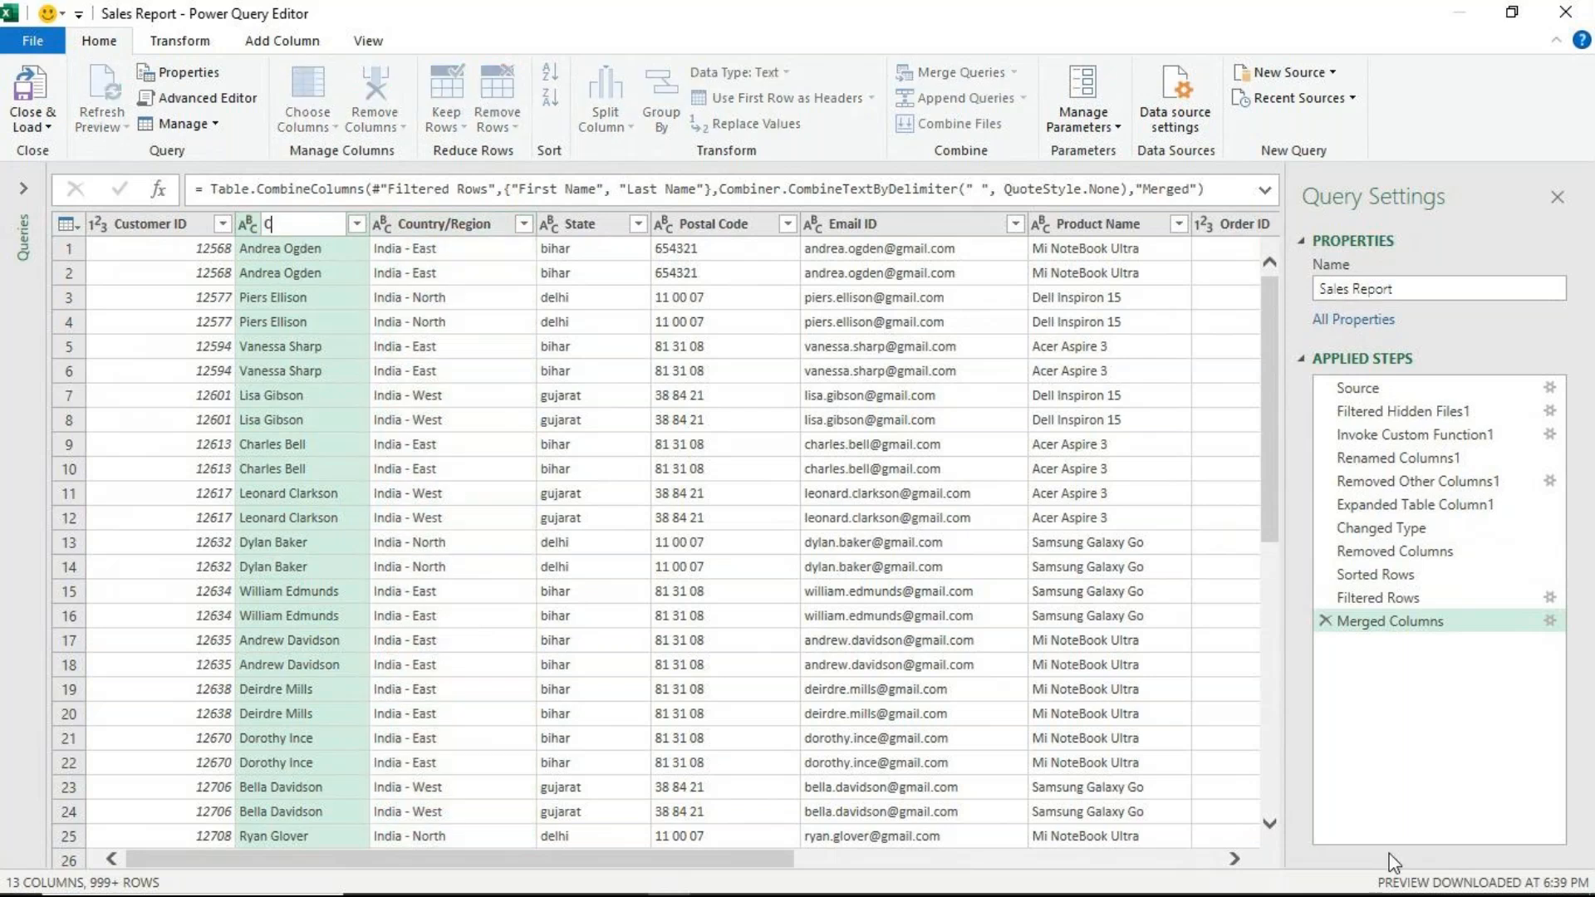
text(ustomer name)
key(Return)
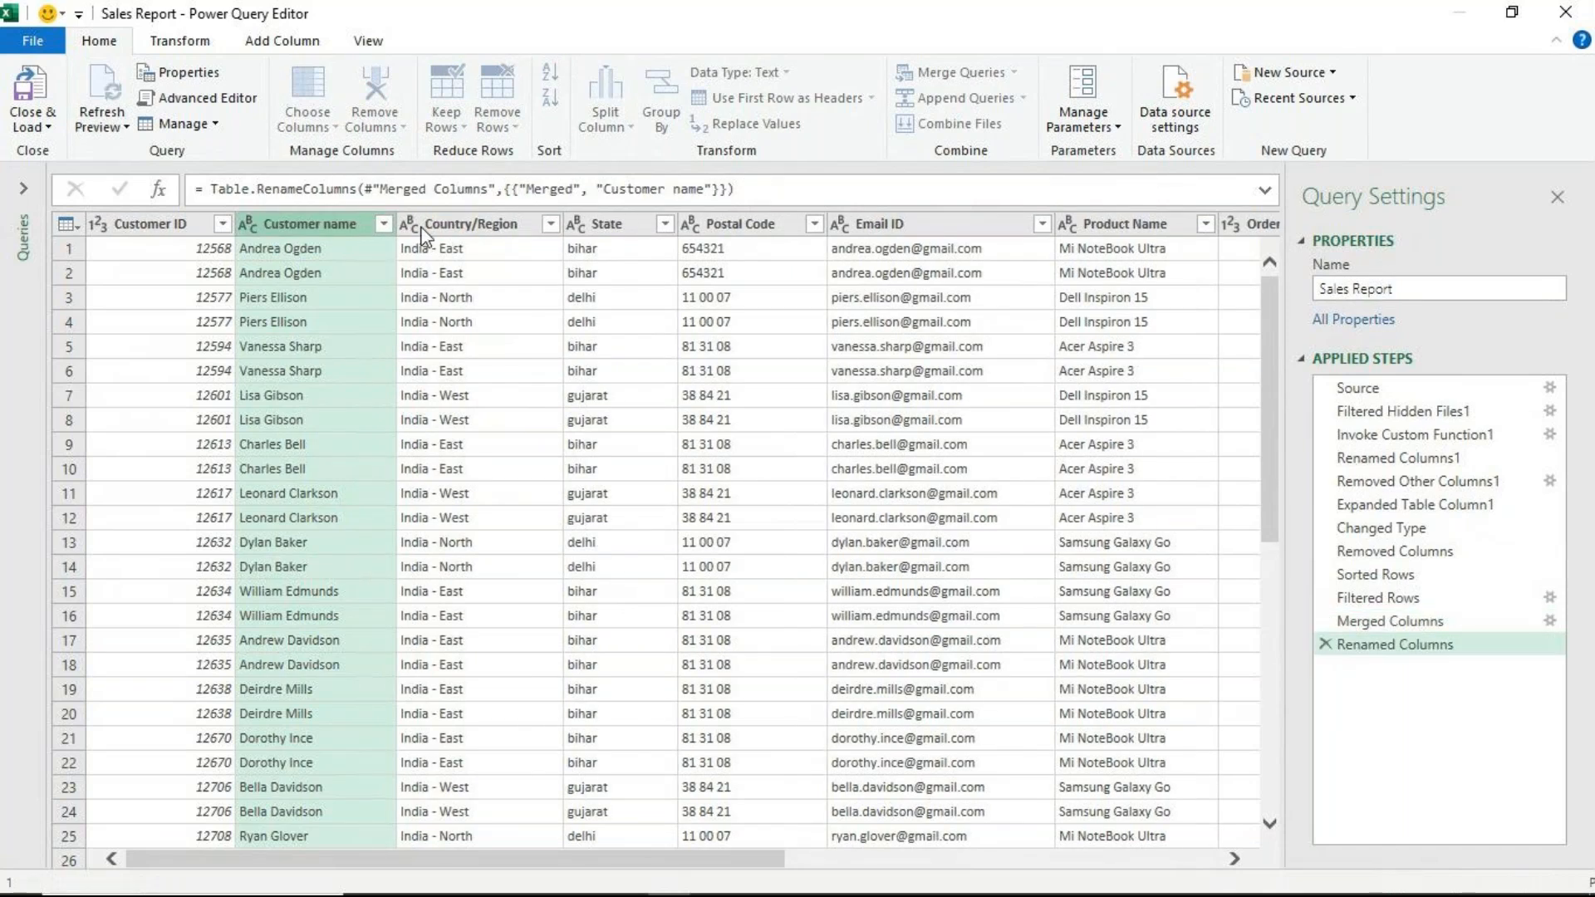
- Split the Country/Region column at each occurrence of the custom delimiter "-"
click(459, 226)
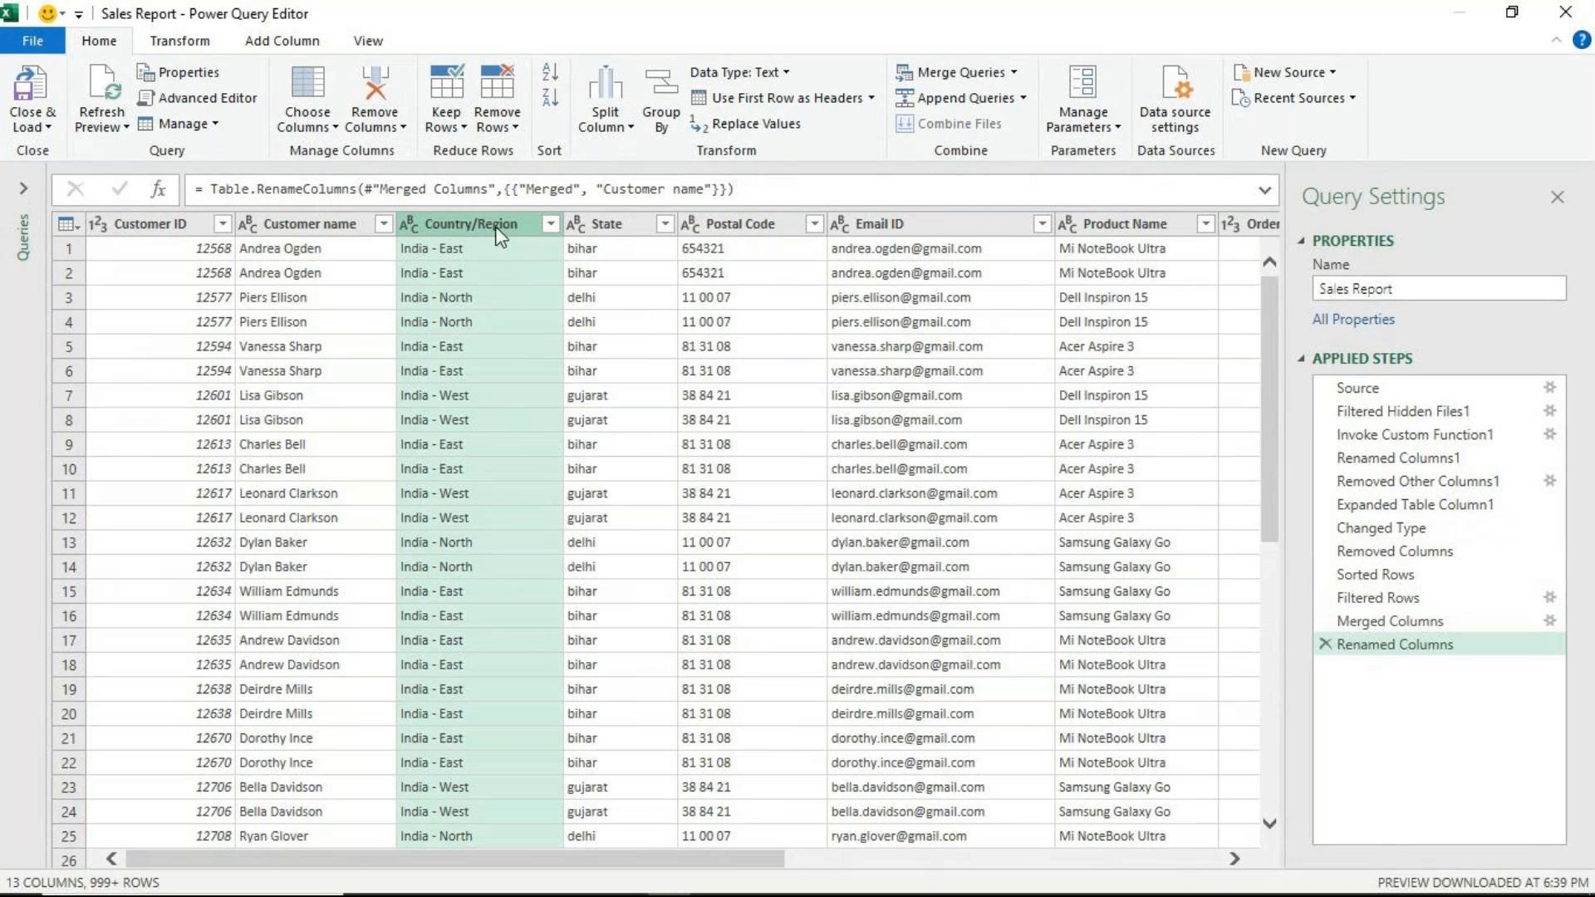
right_click(497, 235)
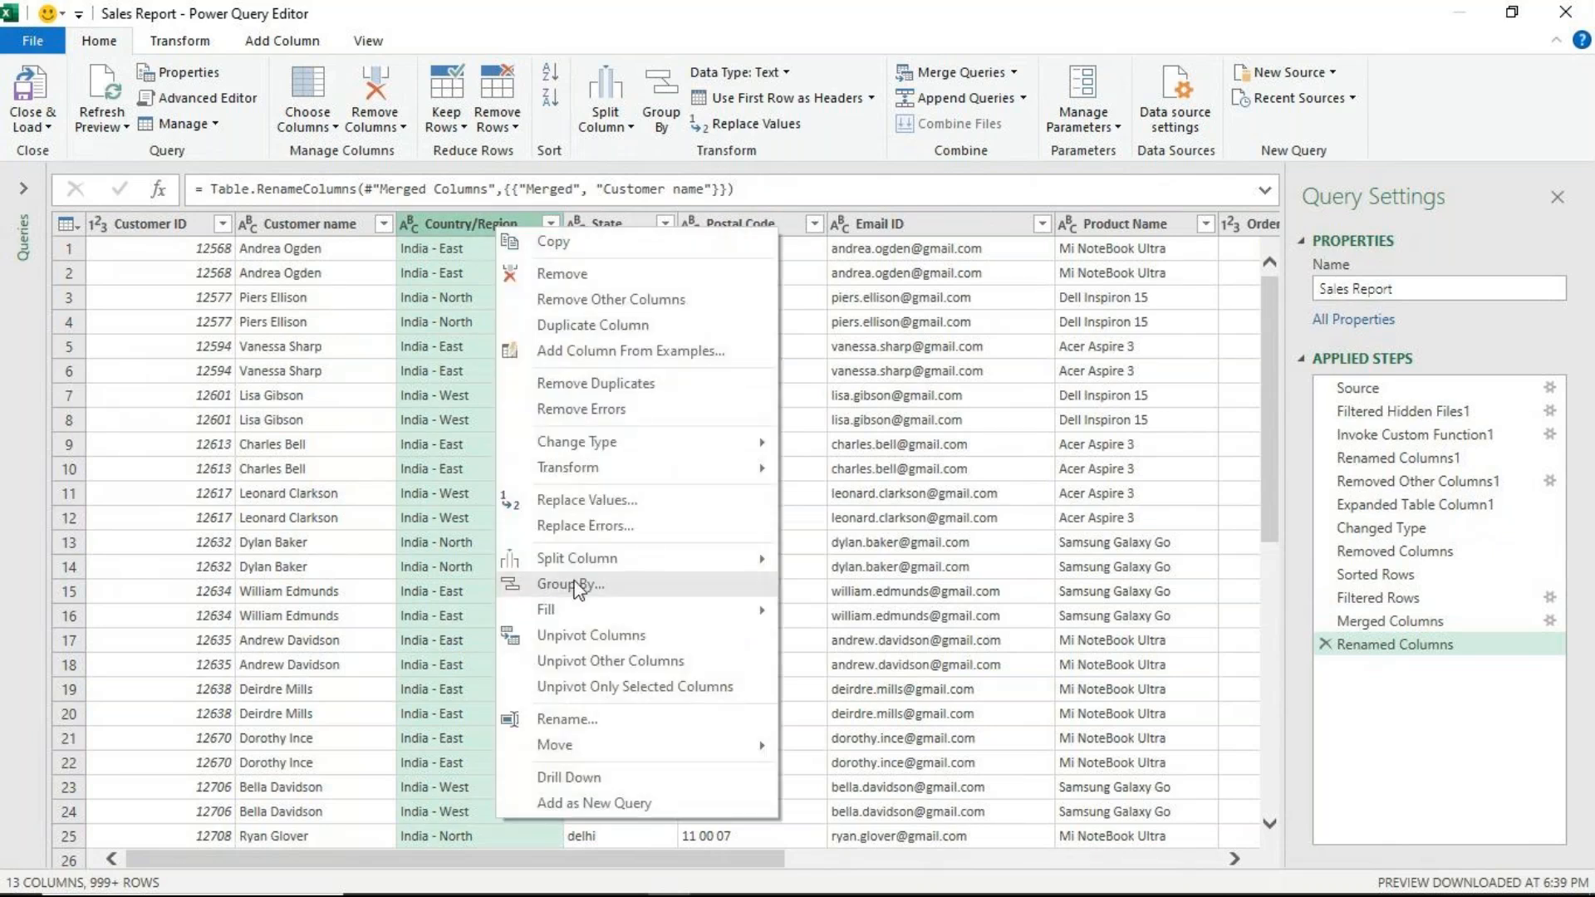
mouse_move(593, 571)
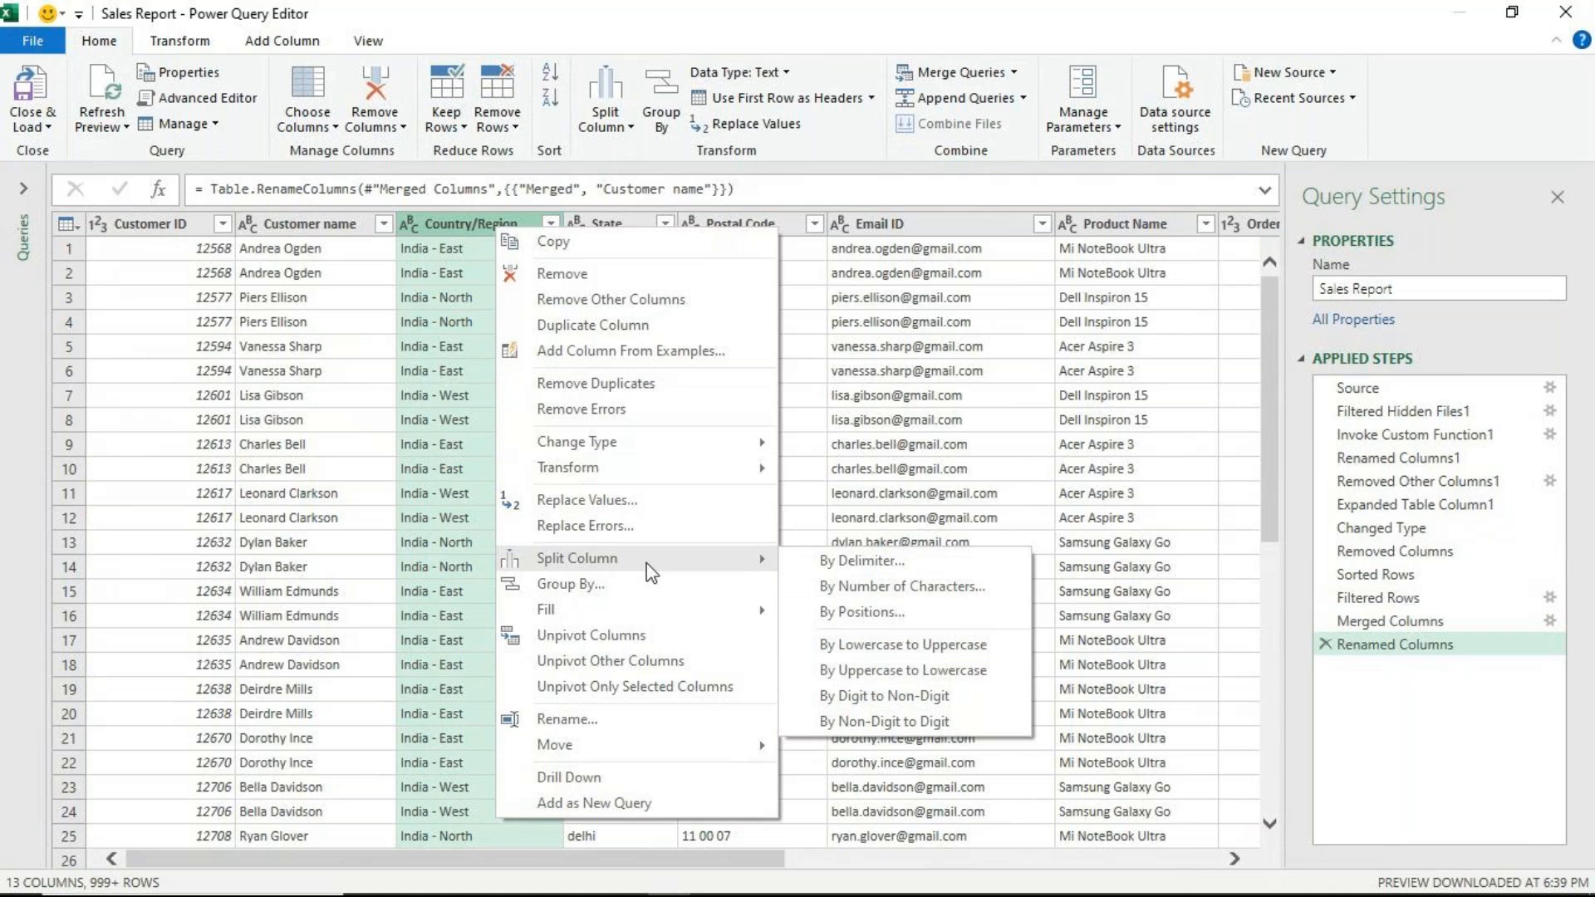
click(839, 566)
drag(767, 213, 1053, 227)
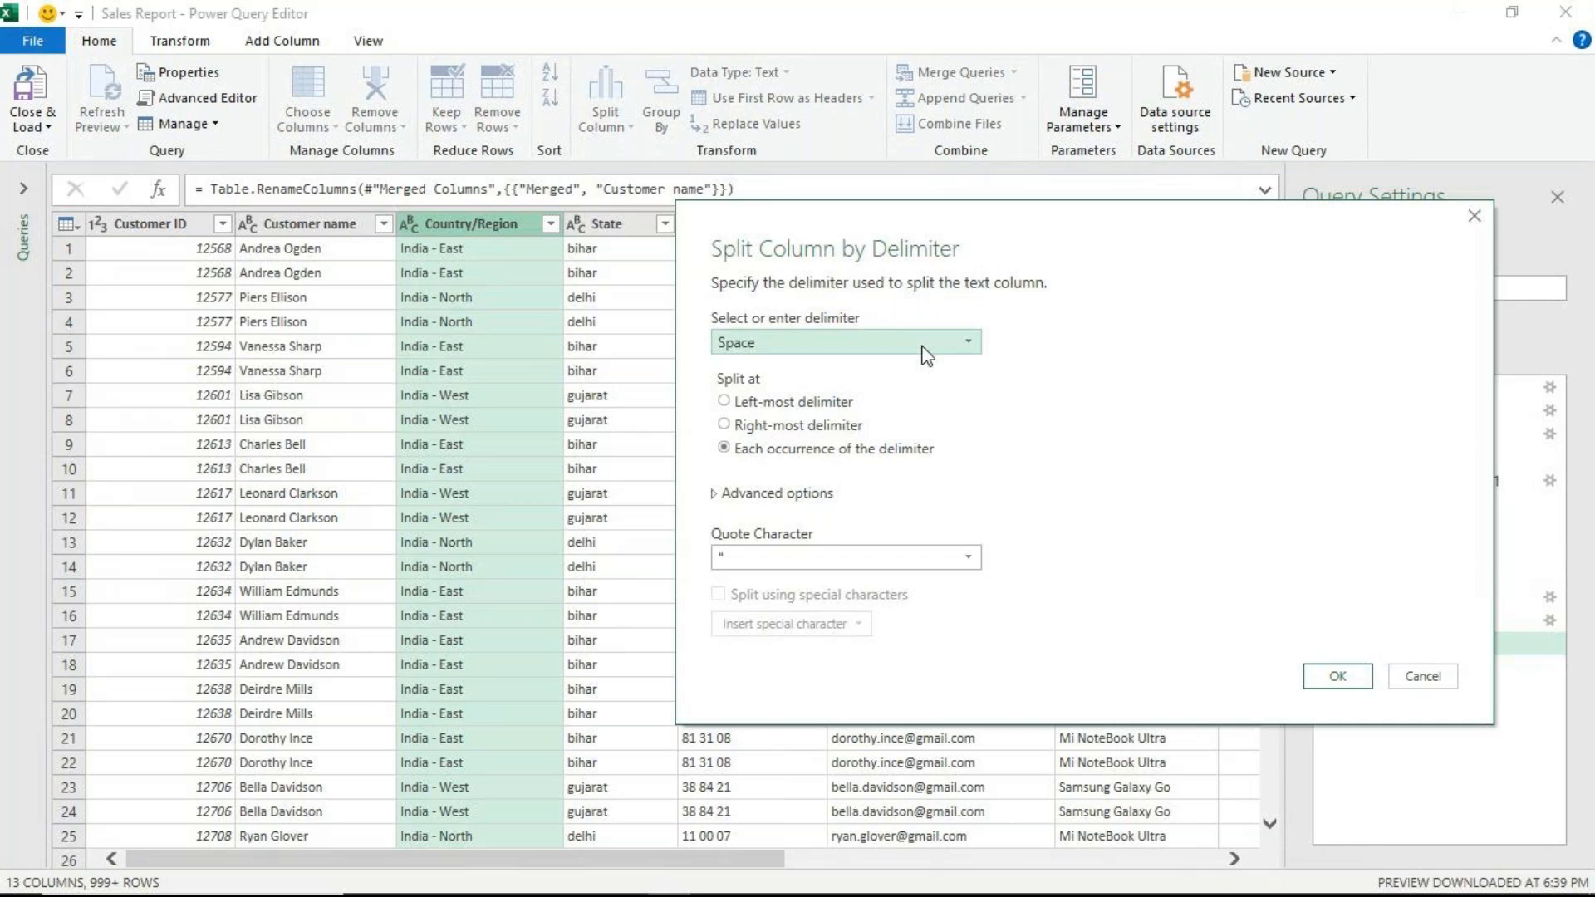
click(965, 347)
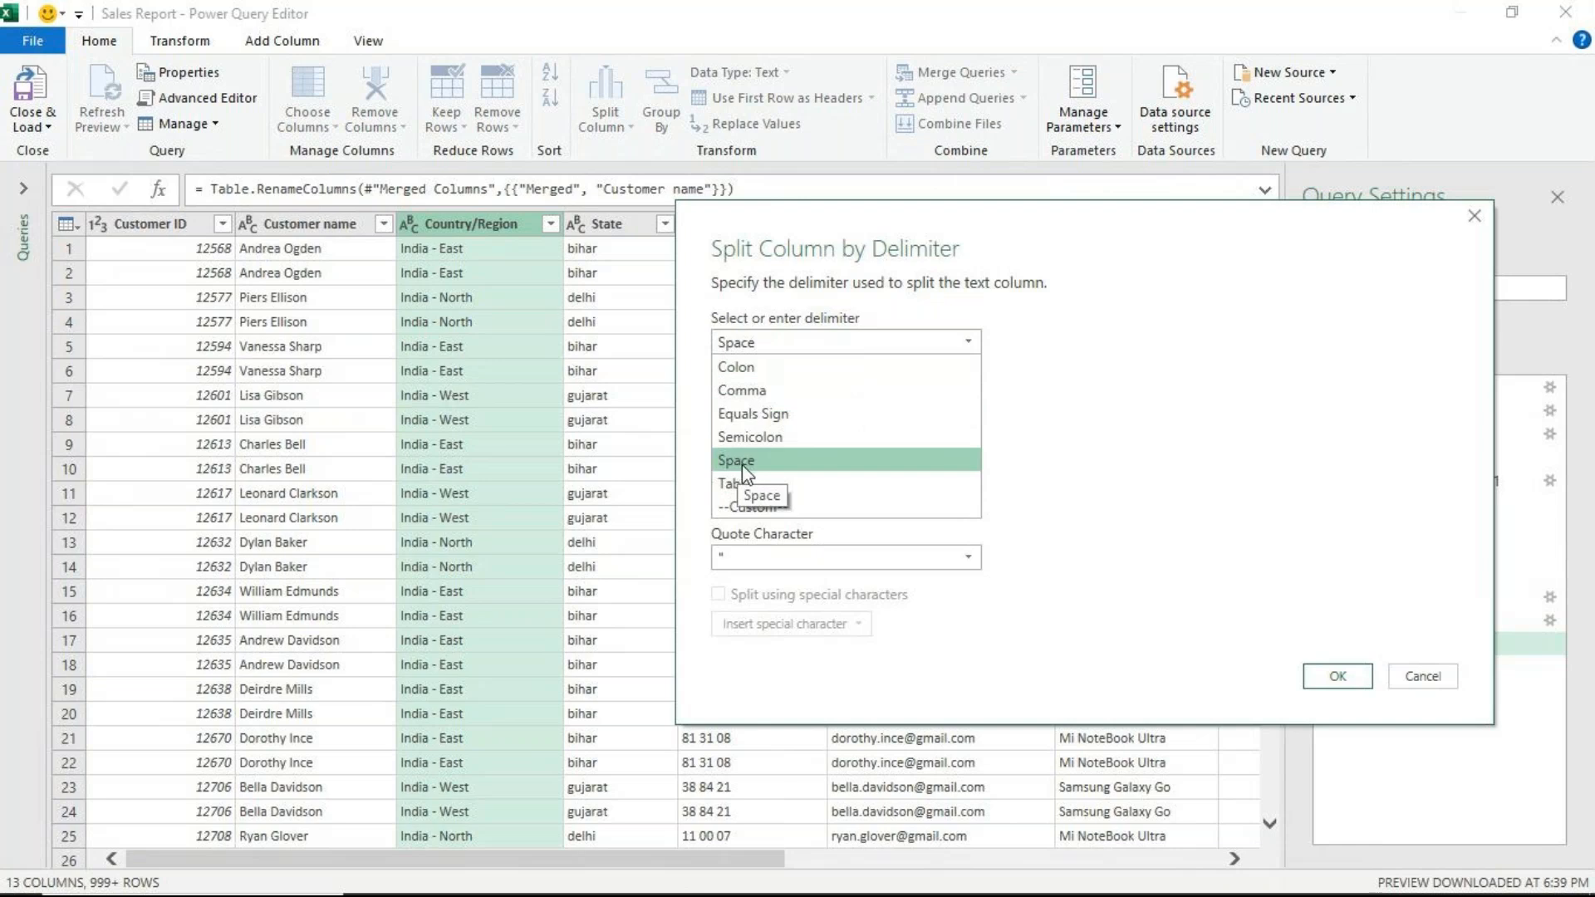
click(765, 508)
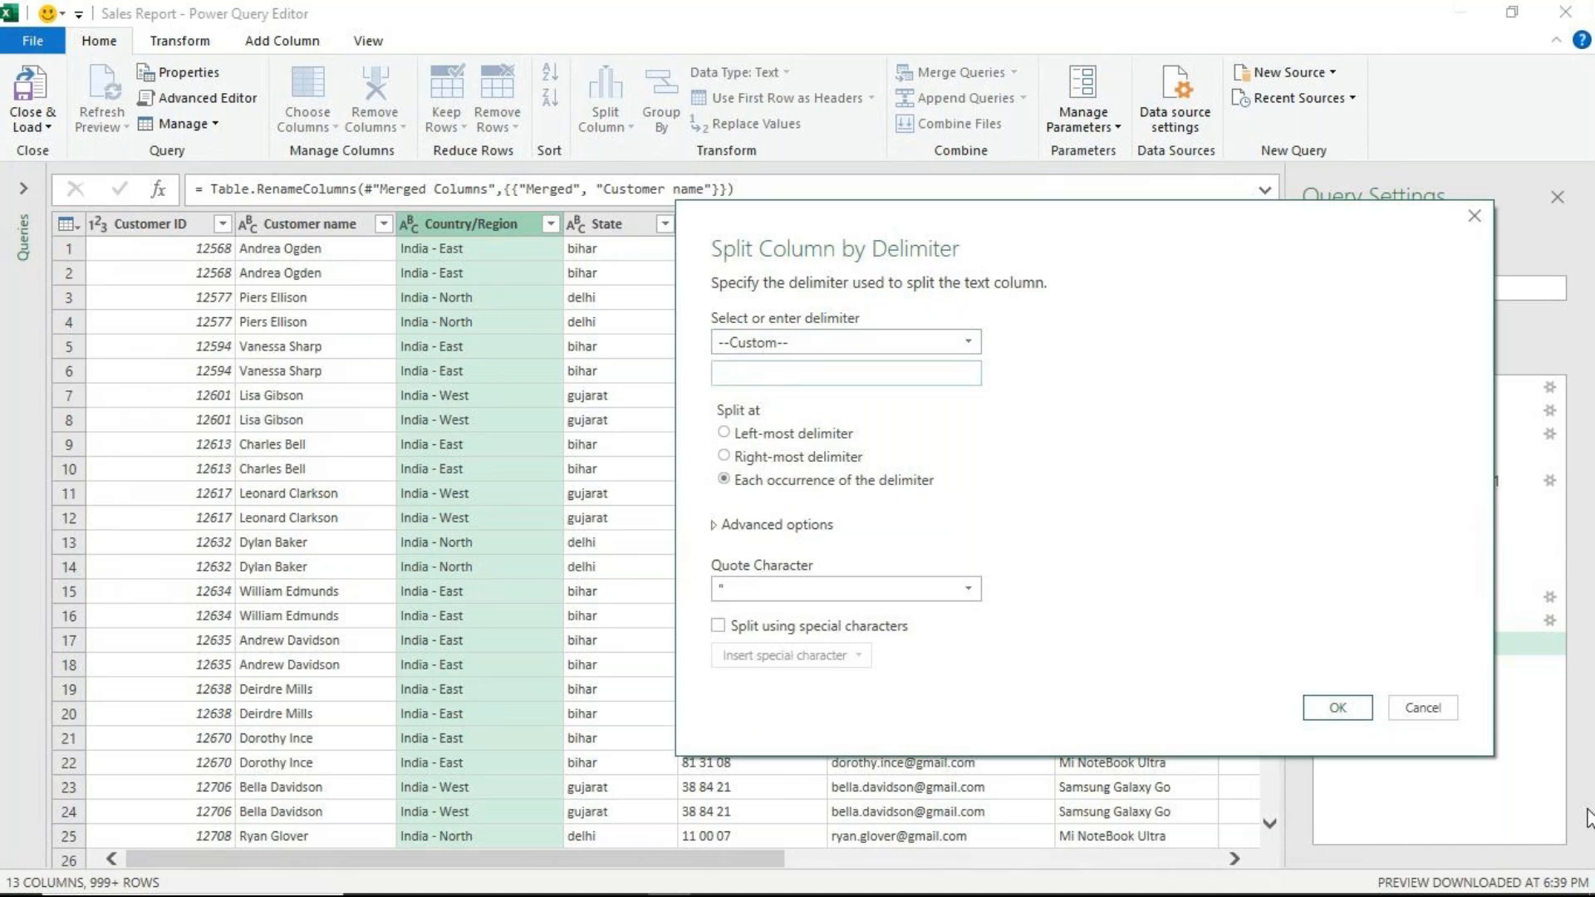
text(-)
click(1337, 712)
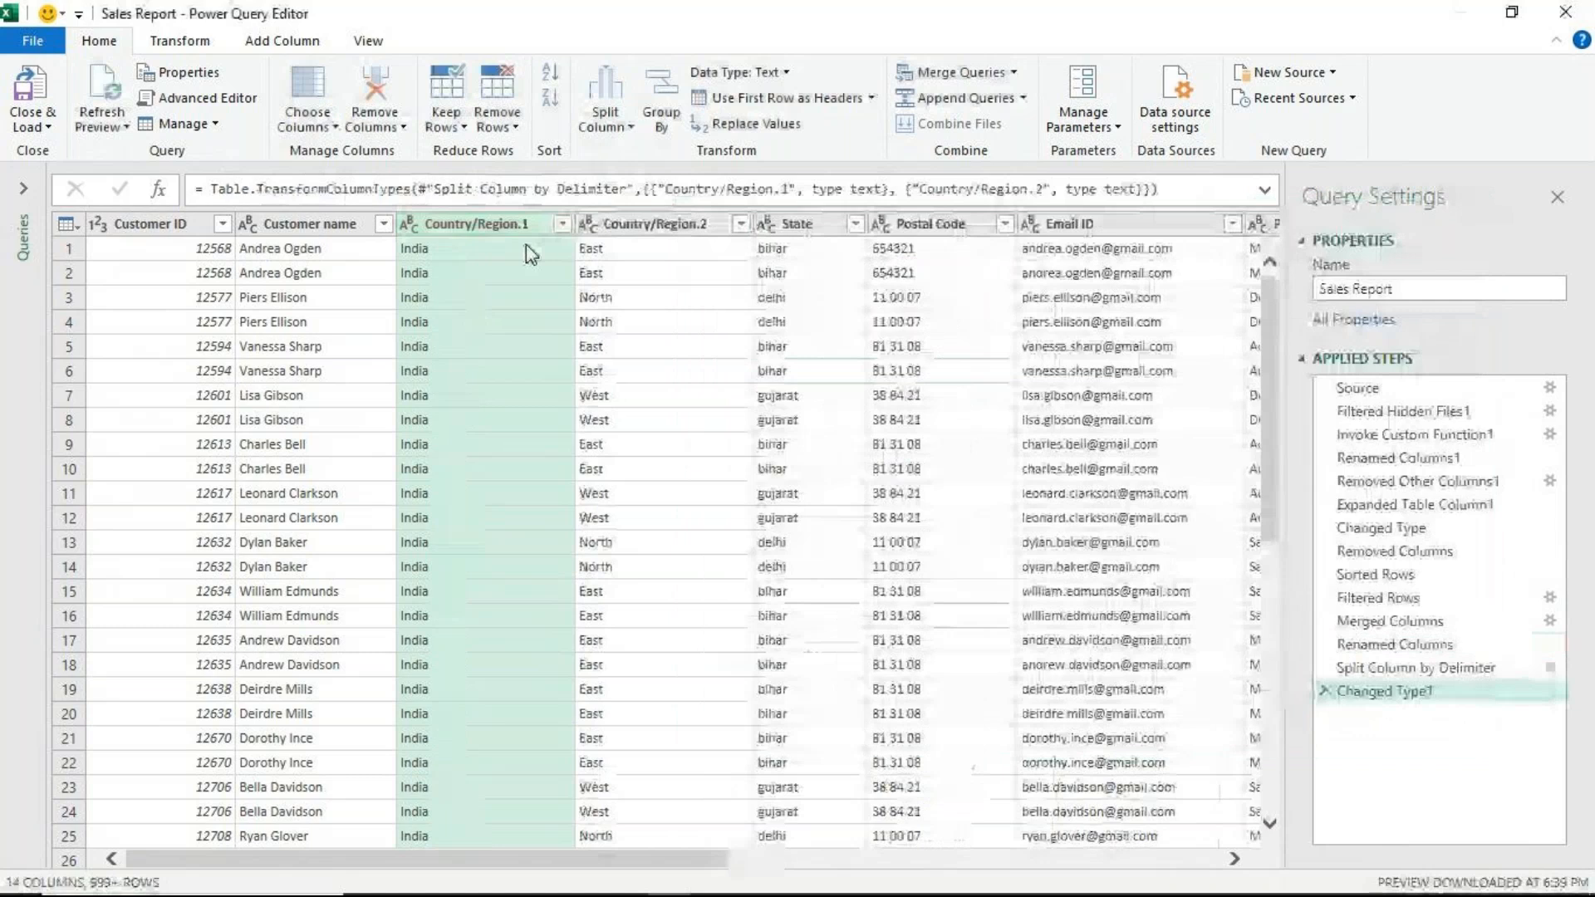
- Rename the two split columns Country/Region.1 and Country/Region.2 to Country and Region
key(F2)
text(Con)
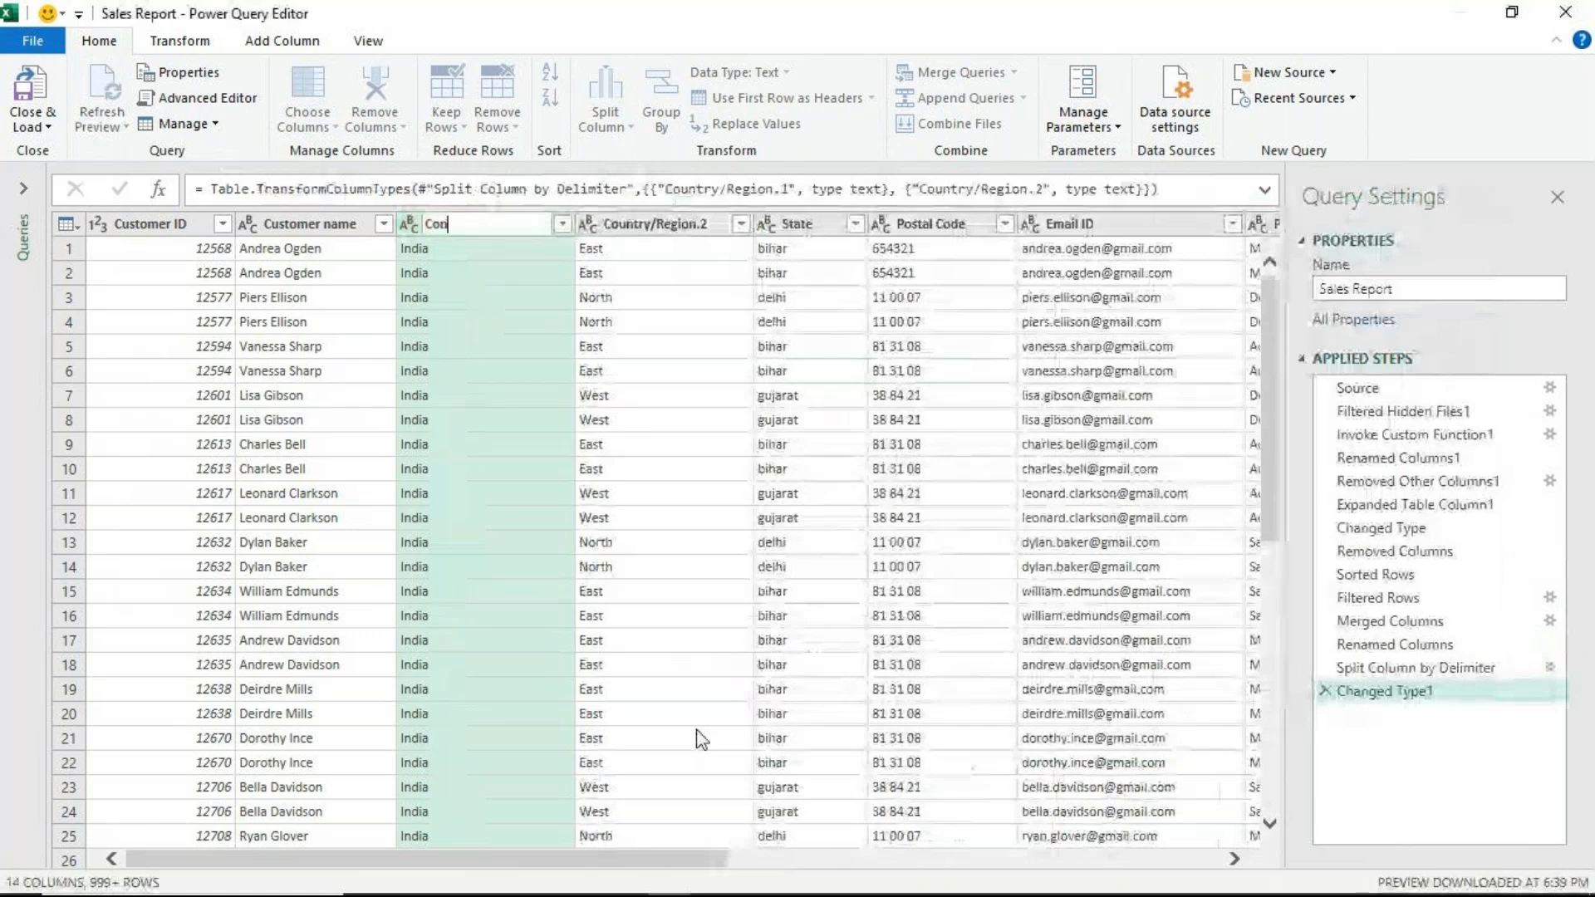
key(Return)
key(F2)
text(Country)
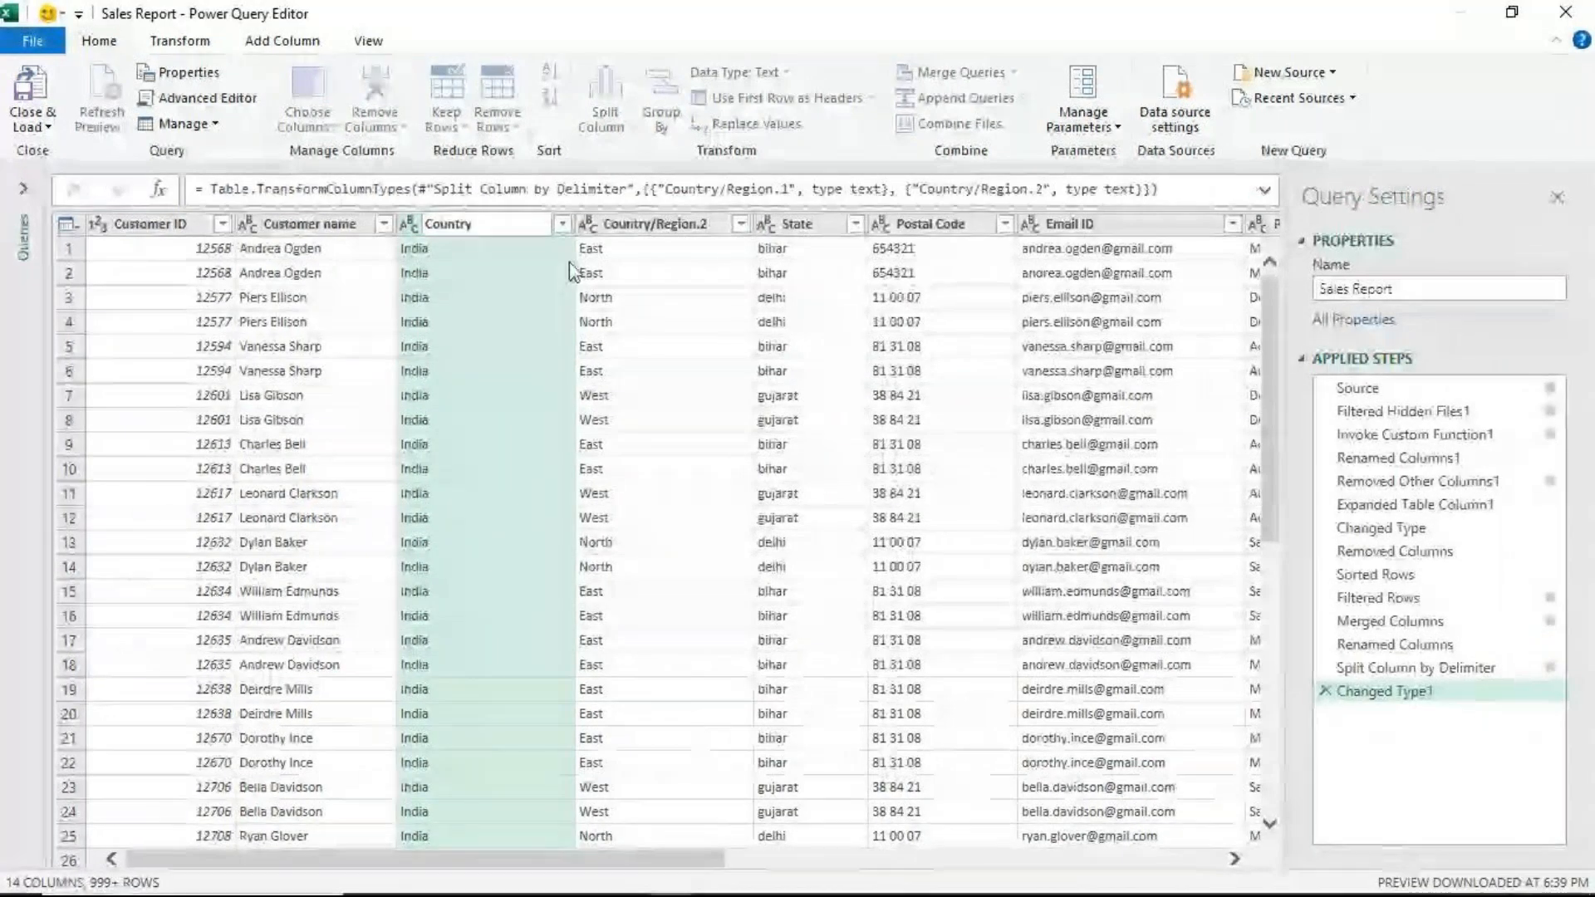
key(Return)
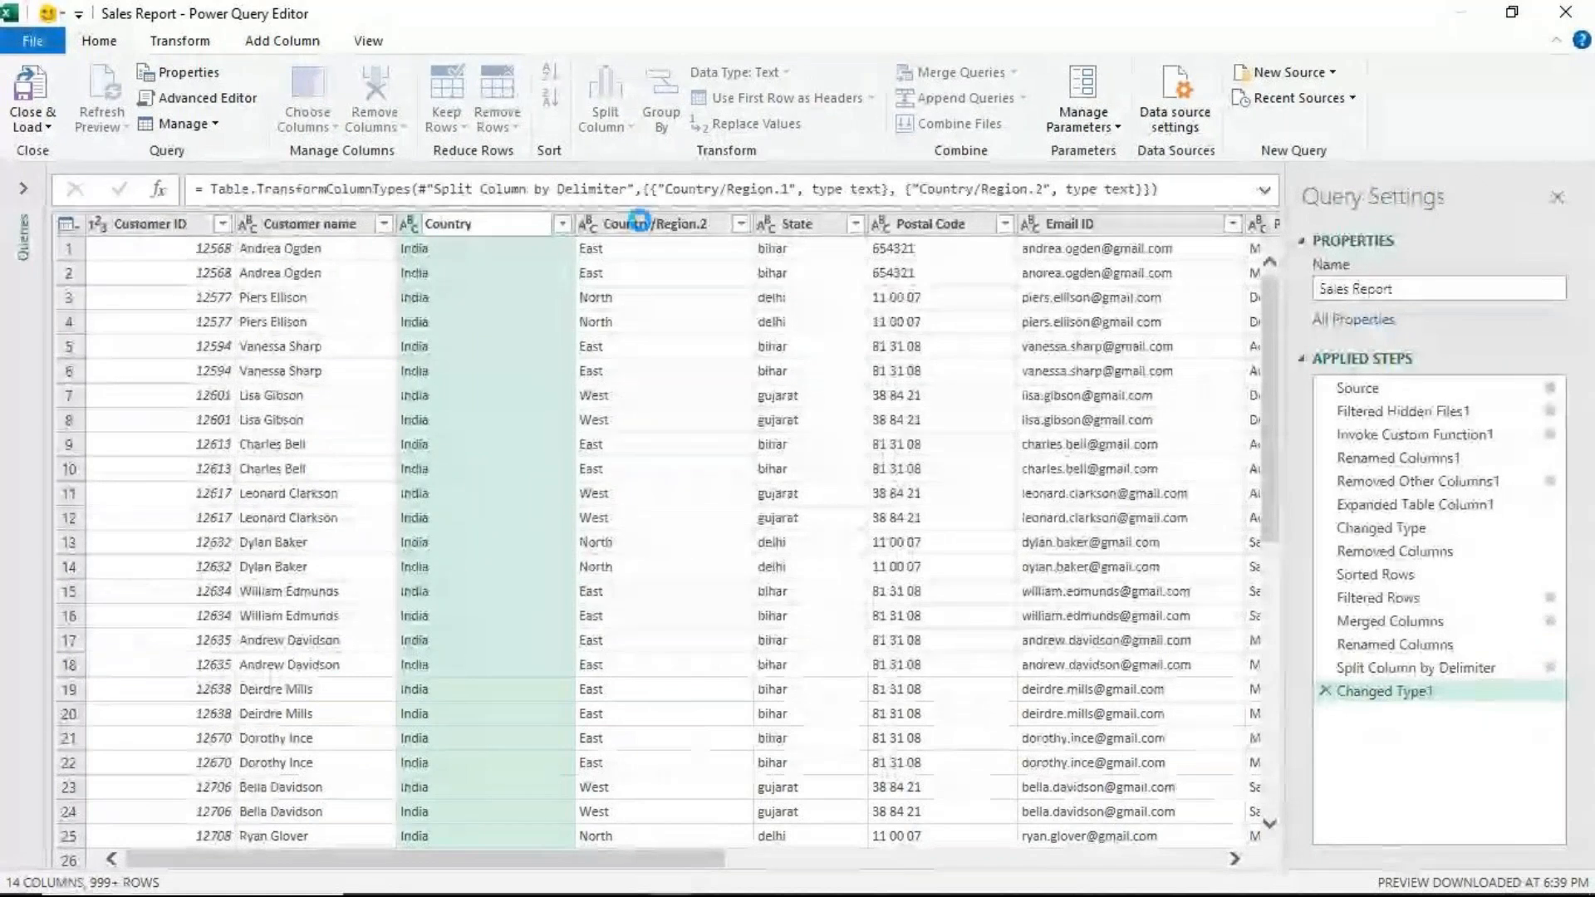
click(638, 222)
key(F2)
text(R)
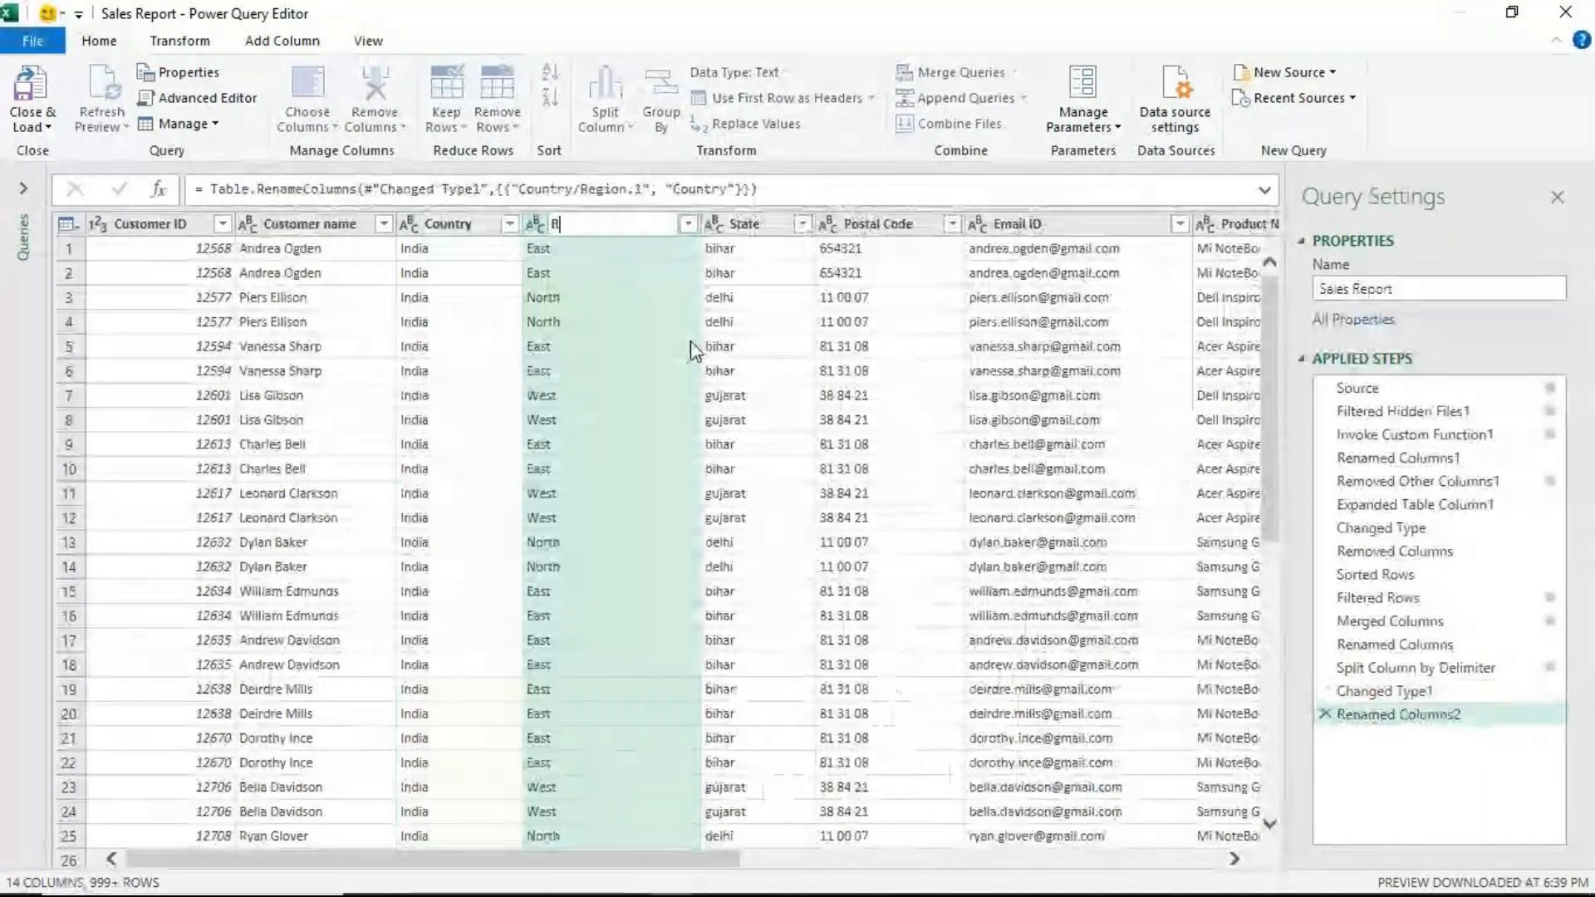
text(egion)
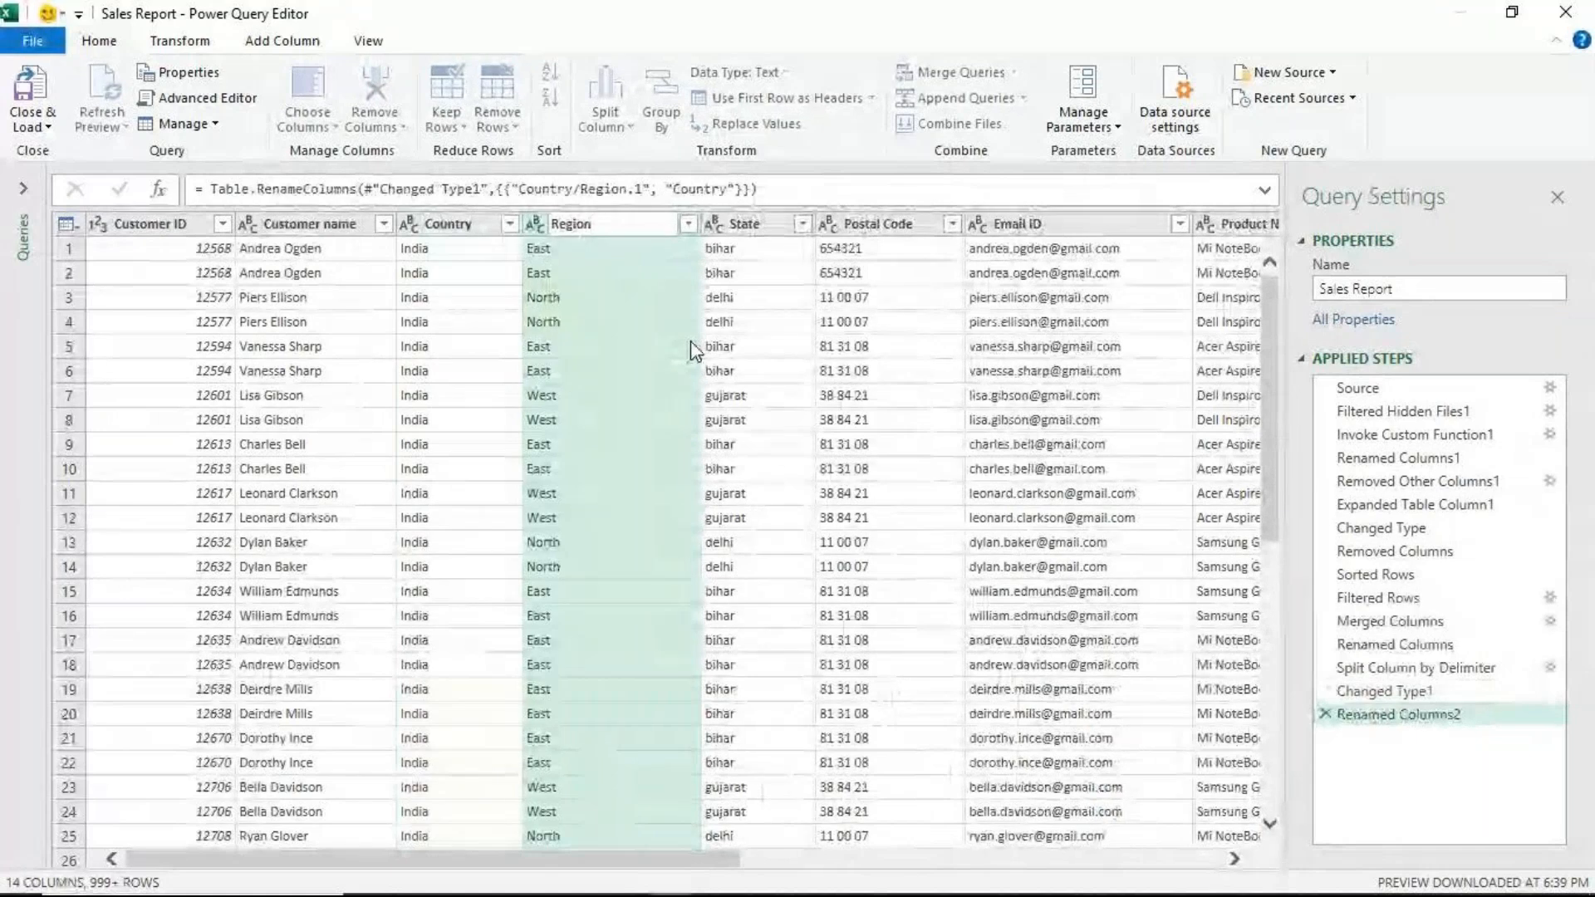
key(Return)
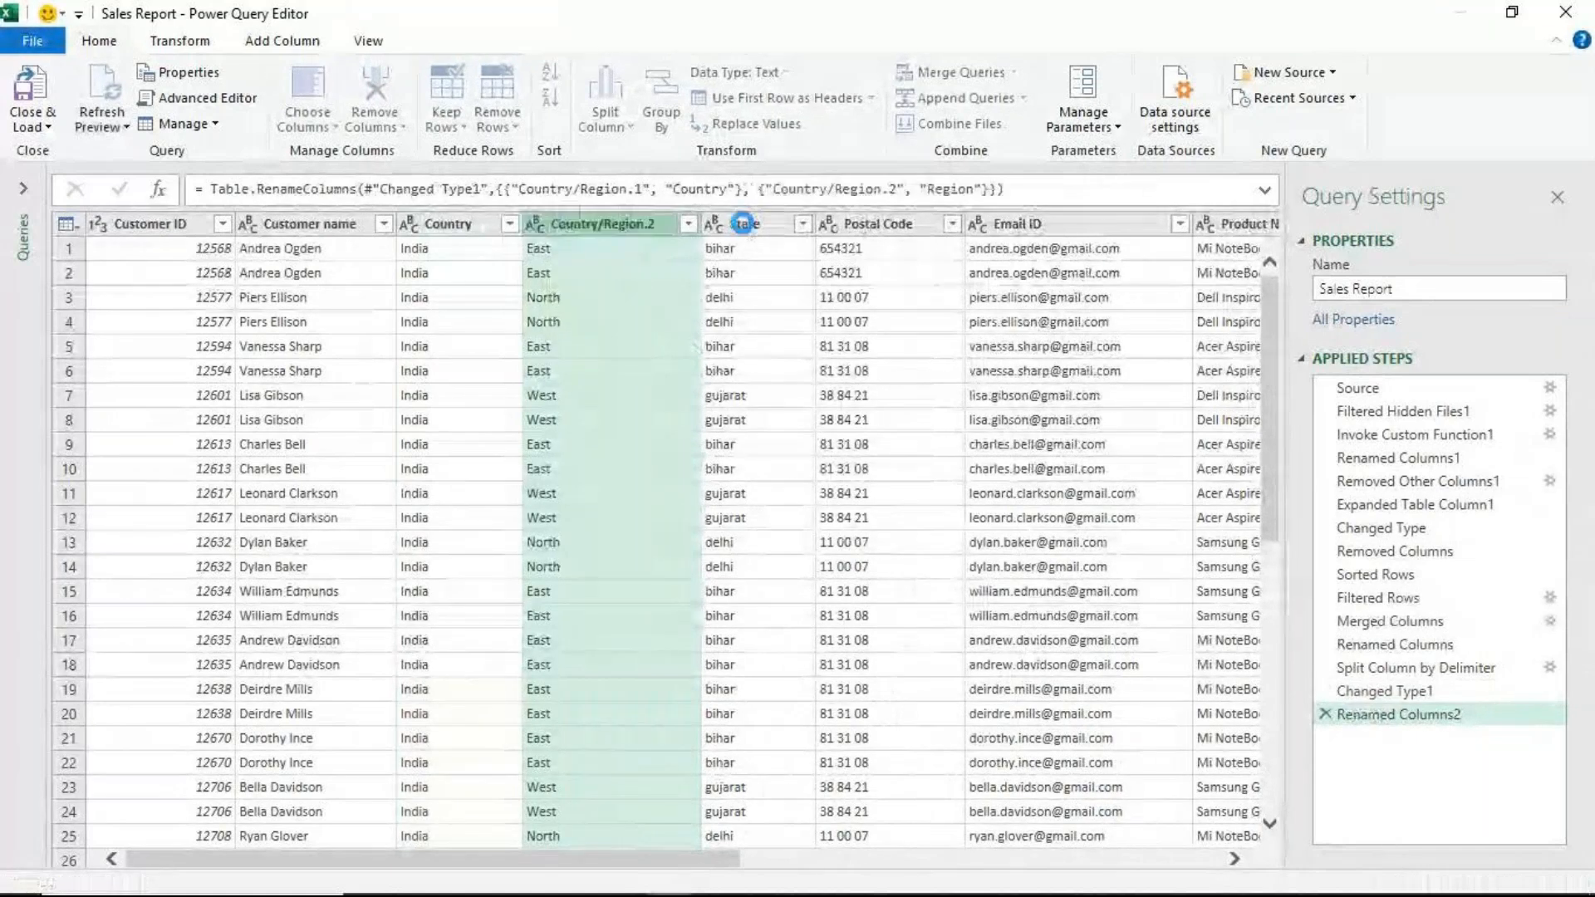
- Transform the State column's text with Capitalize Each Word
click(698, 226)
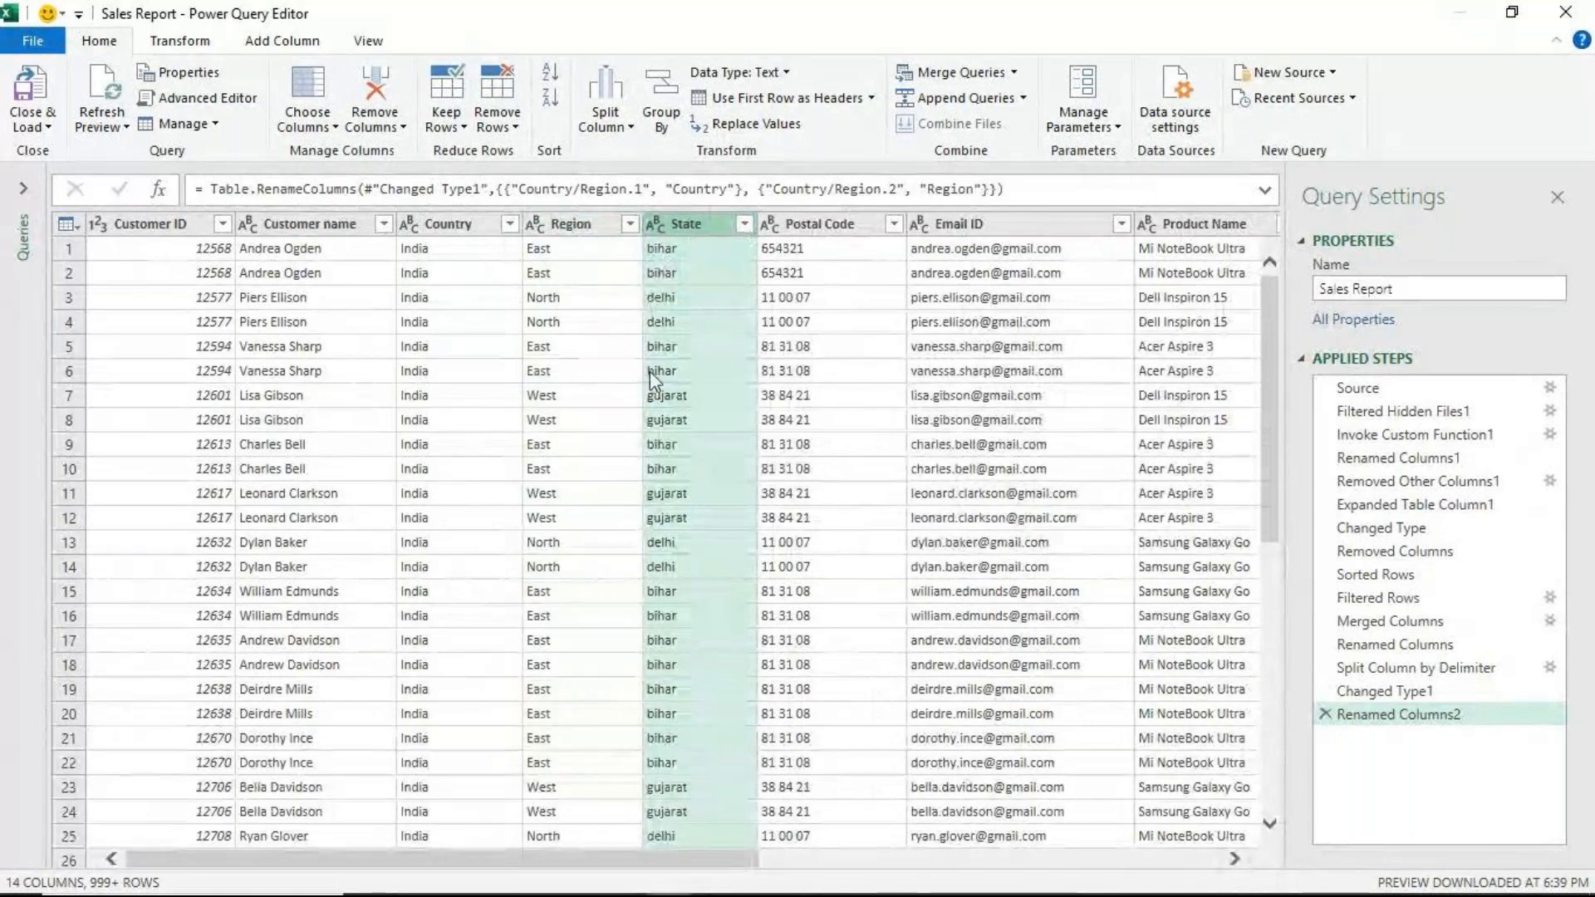
right_click(696, 227)
mouse_move(771, 474)
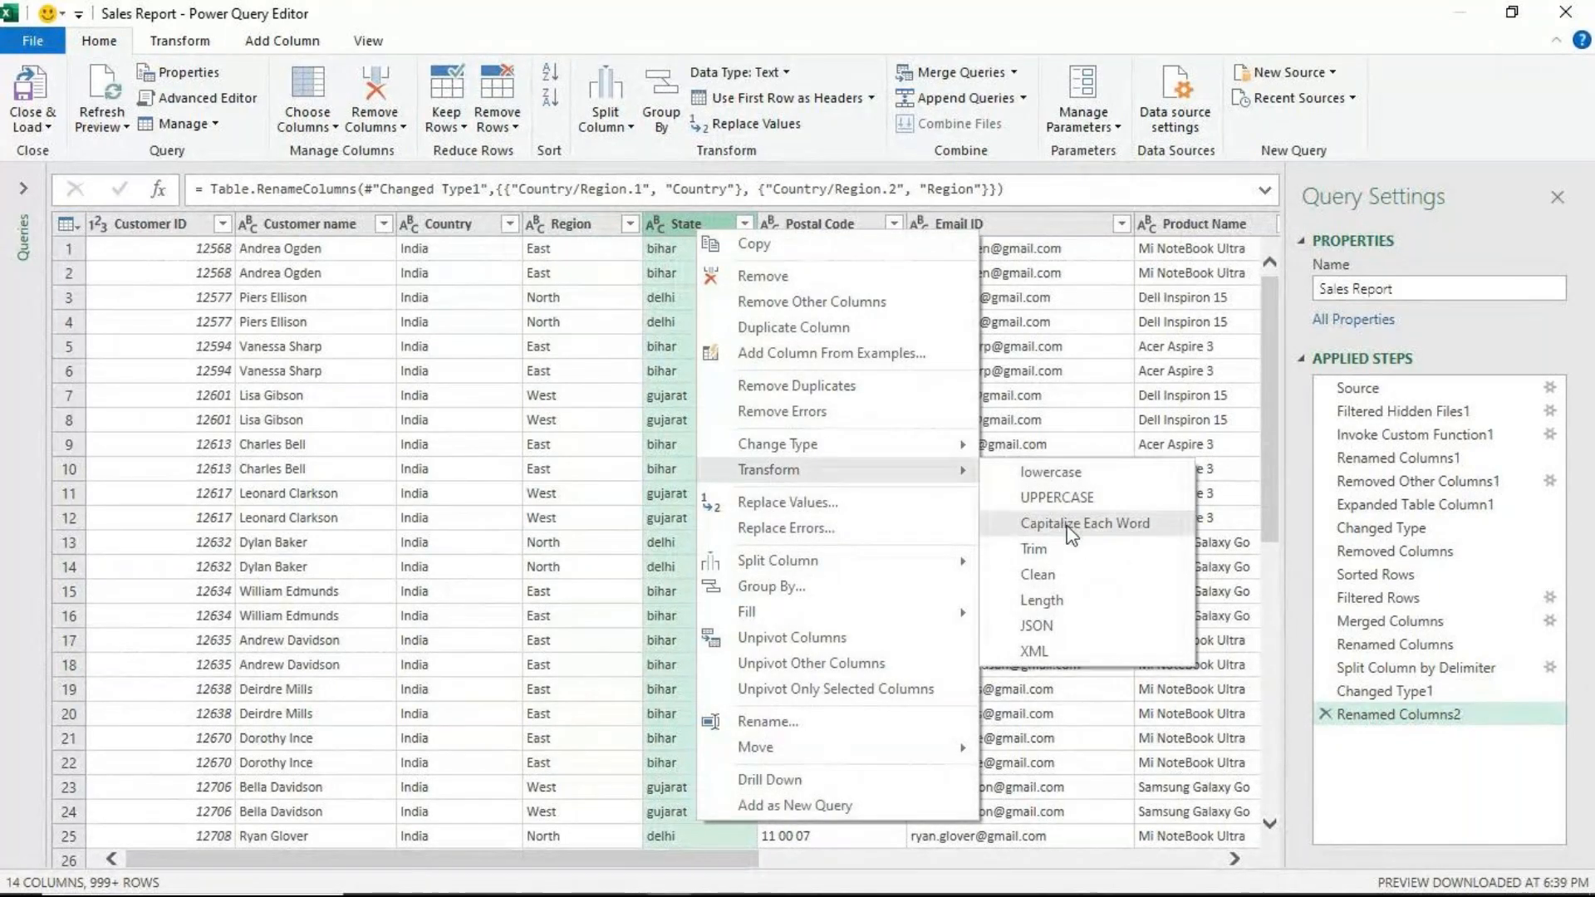
click(1071, 523)
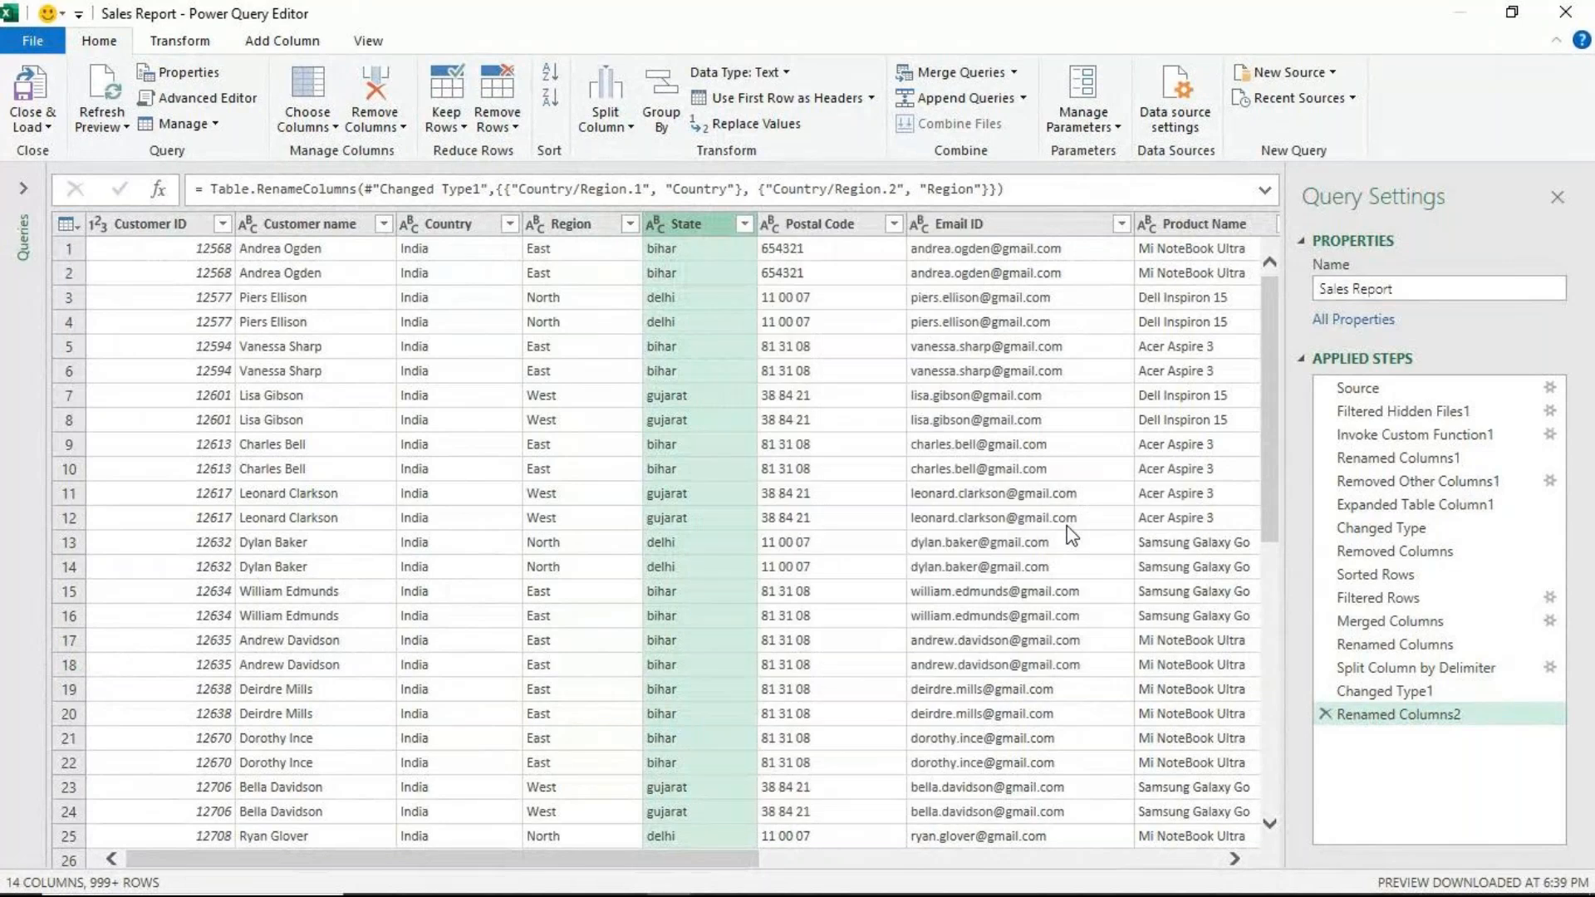
click(828, 235)
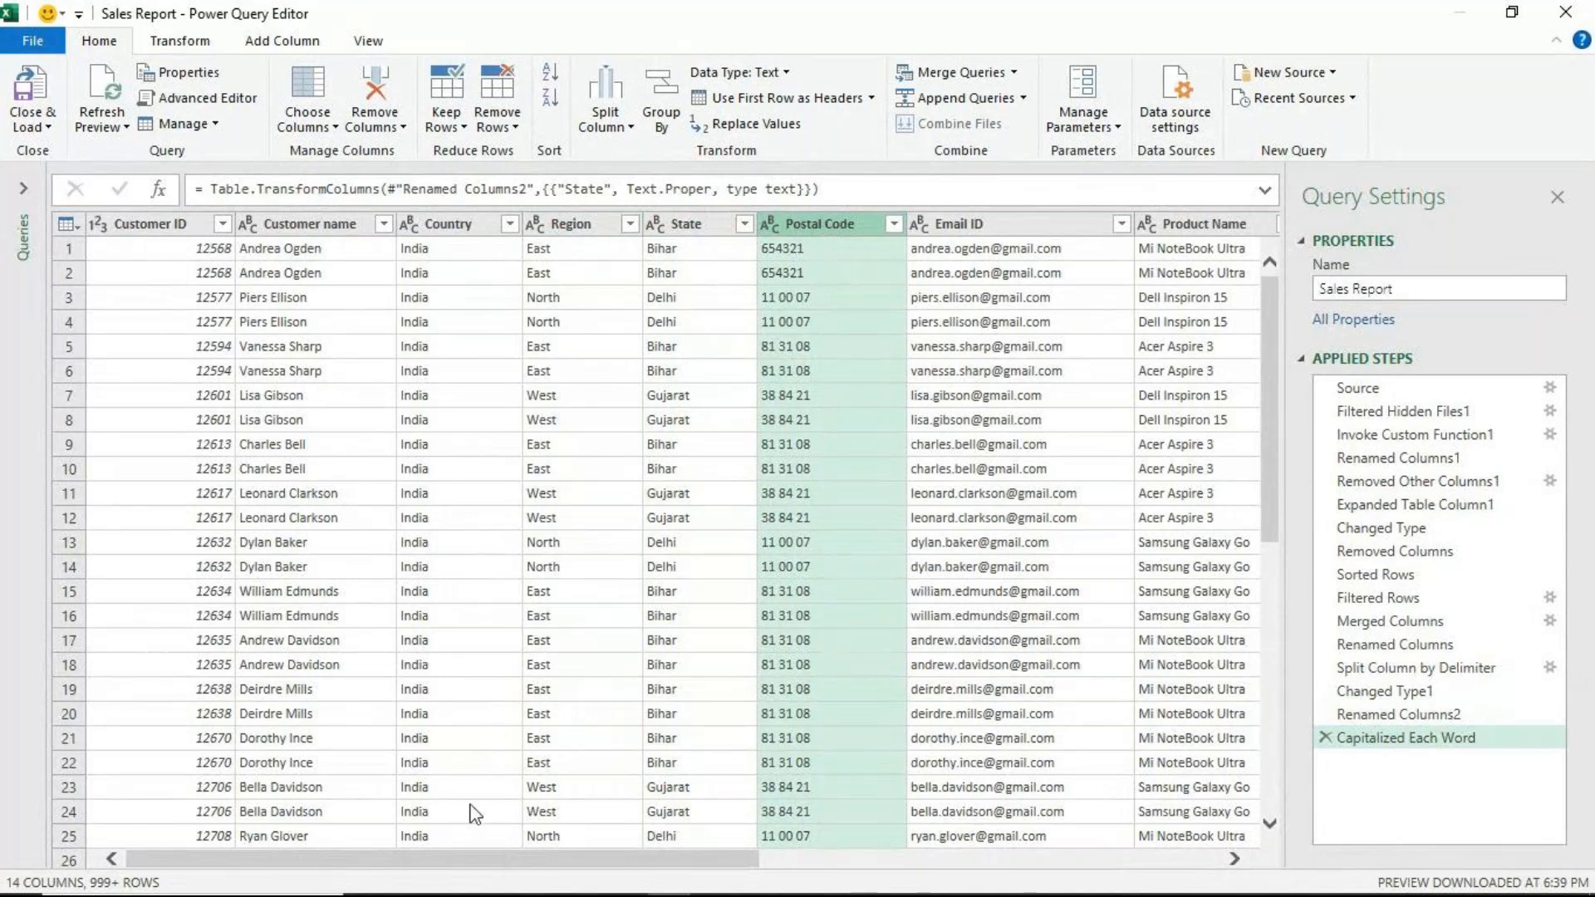
mouse_move(640, 887)
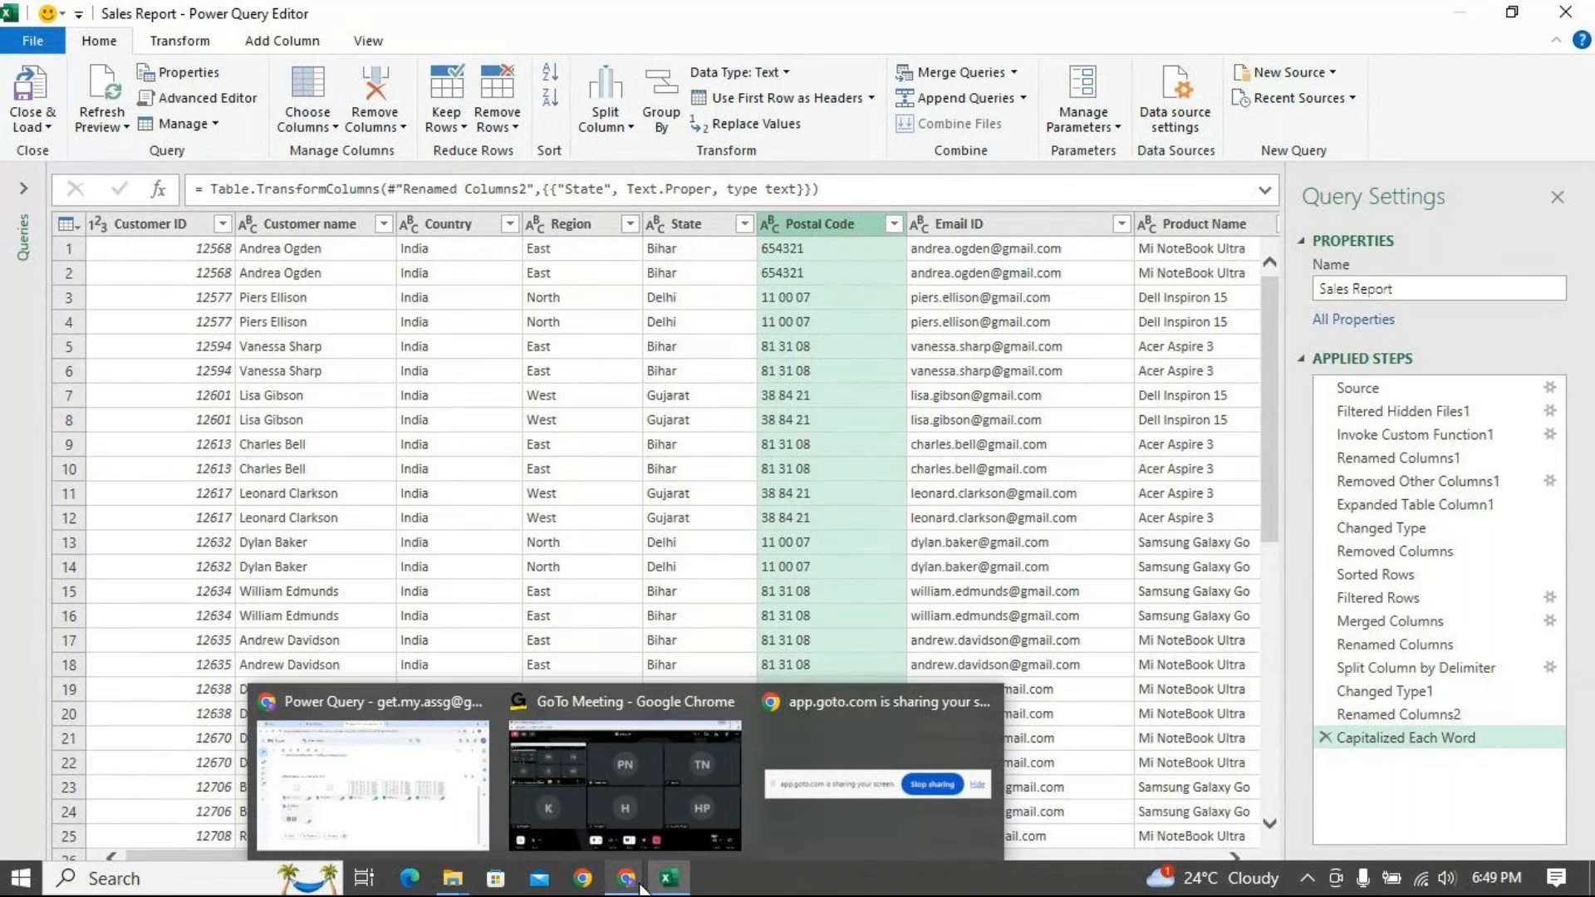
click(694, 845)
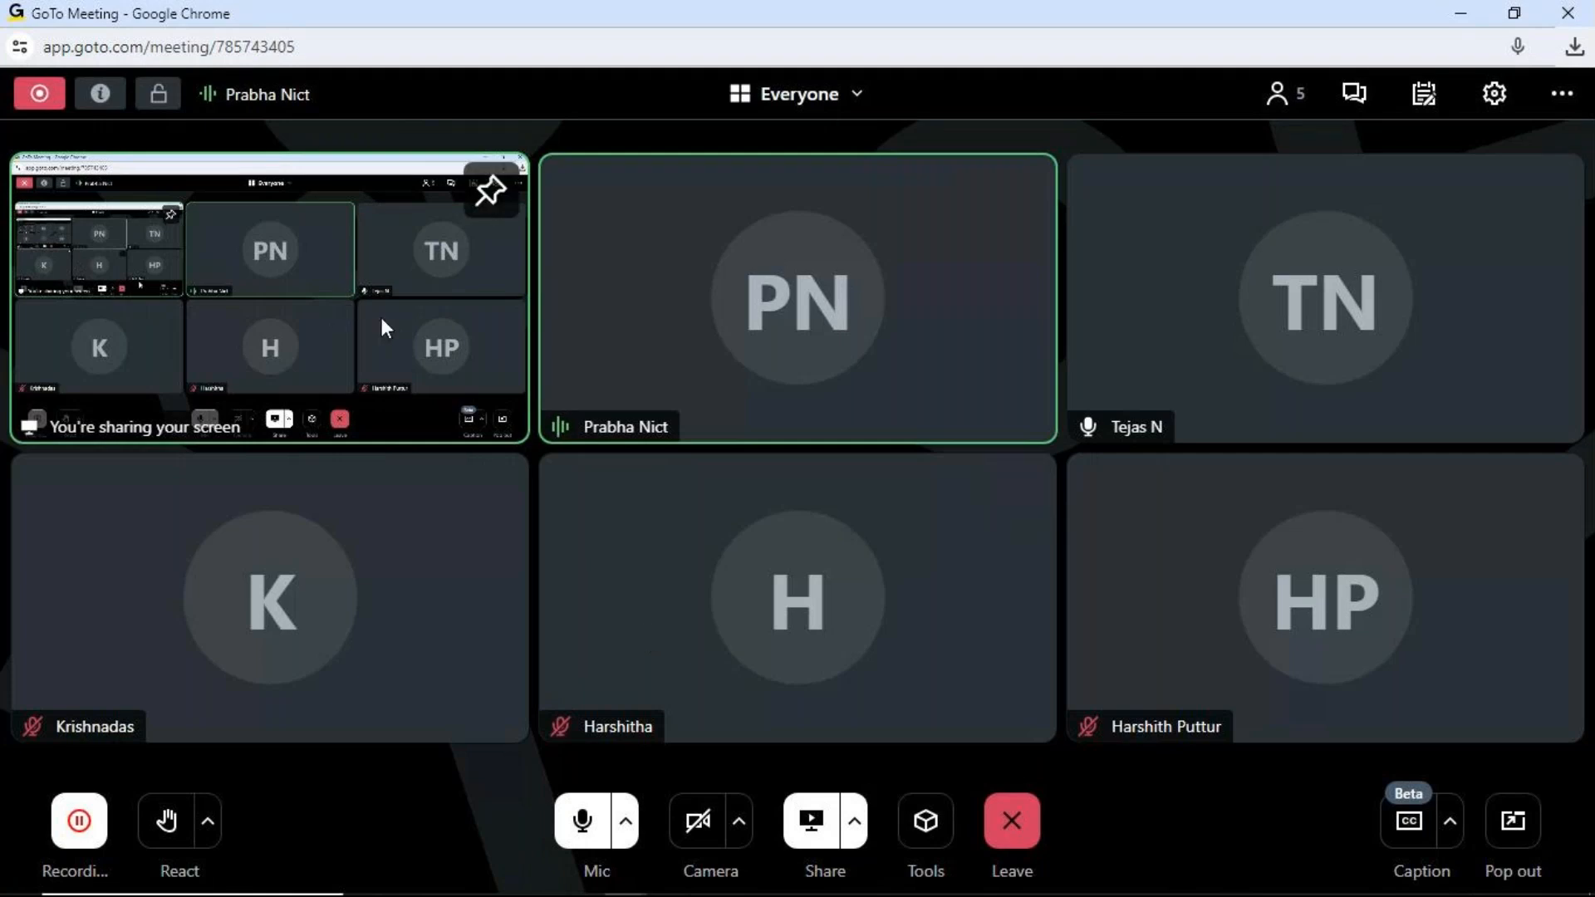
click(1462, 17)
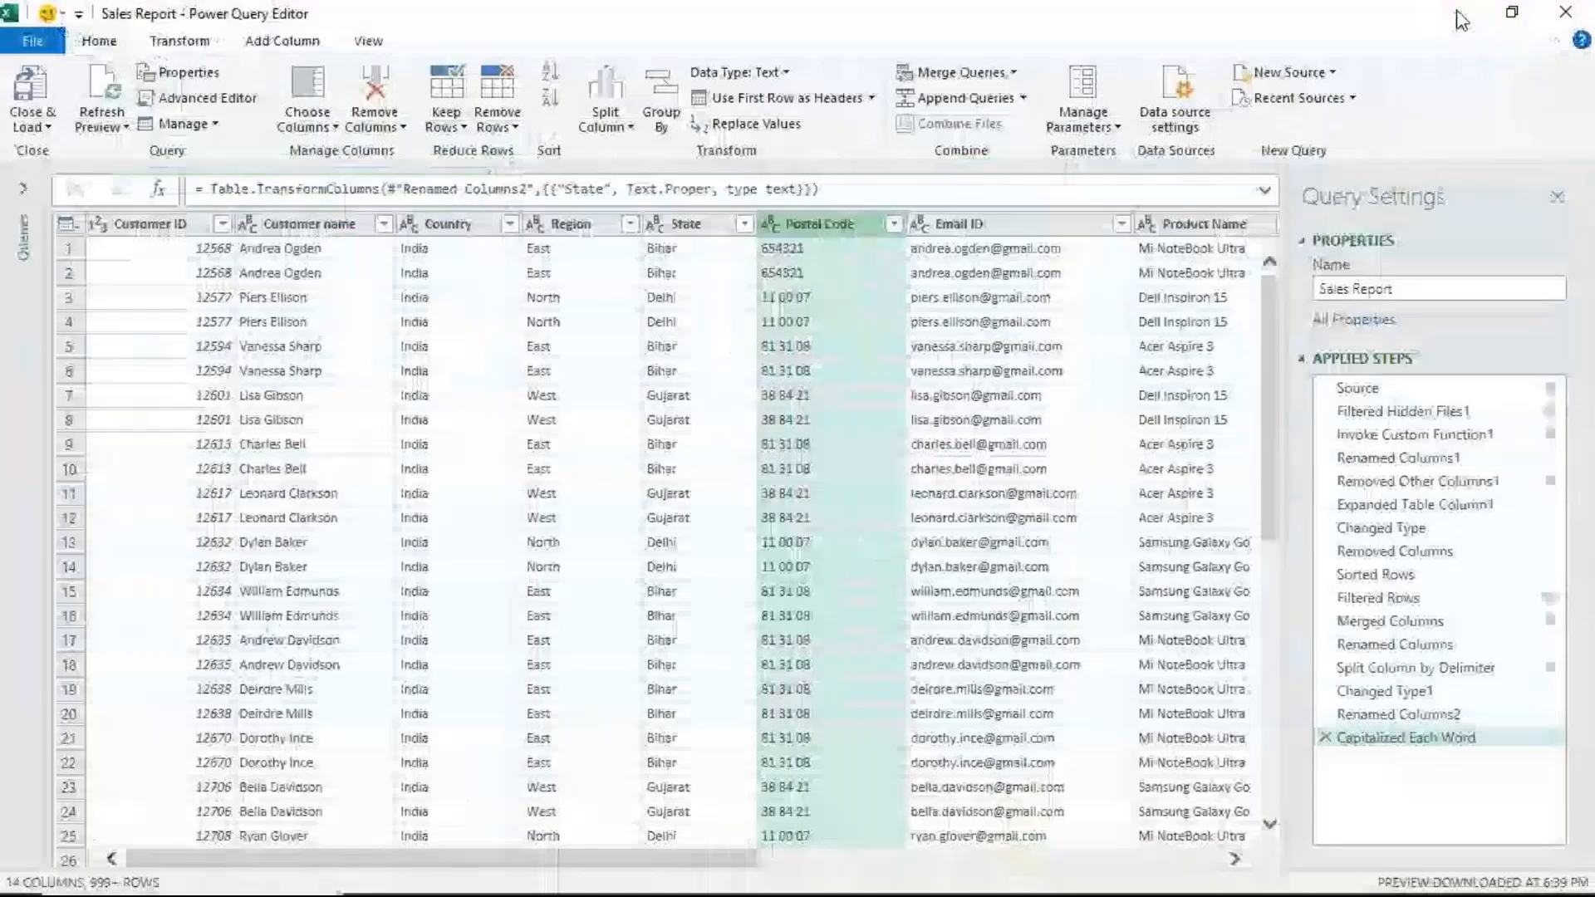
- Close the Power Query Editor and discard the changes to the Sales Report query
click(1566, 16)
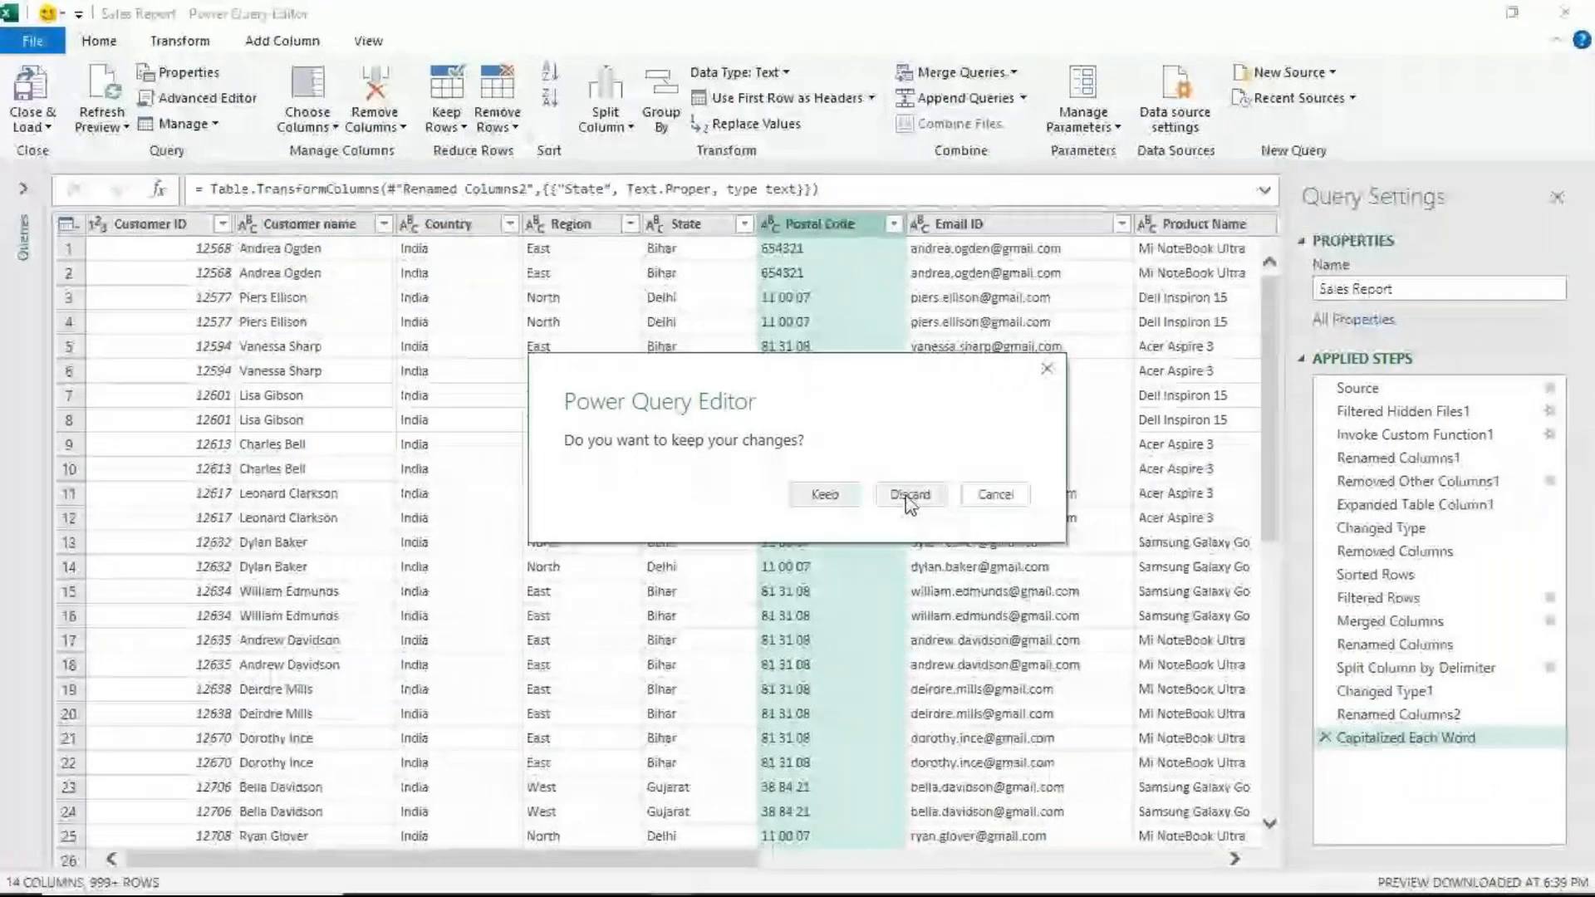
click(910, 497)
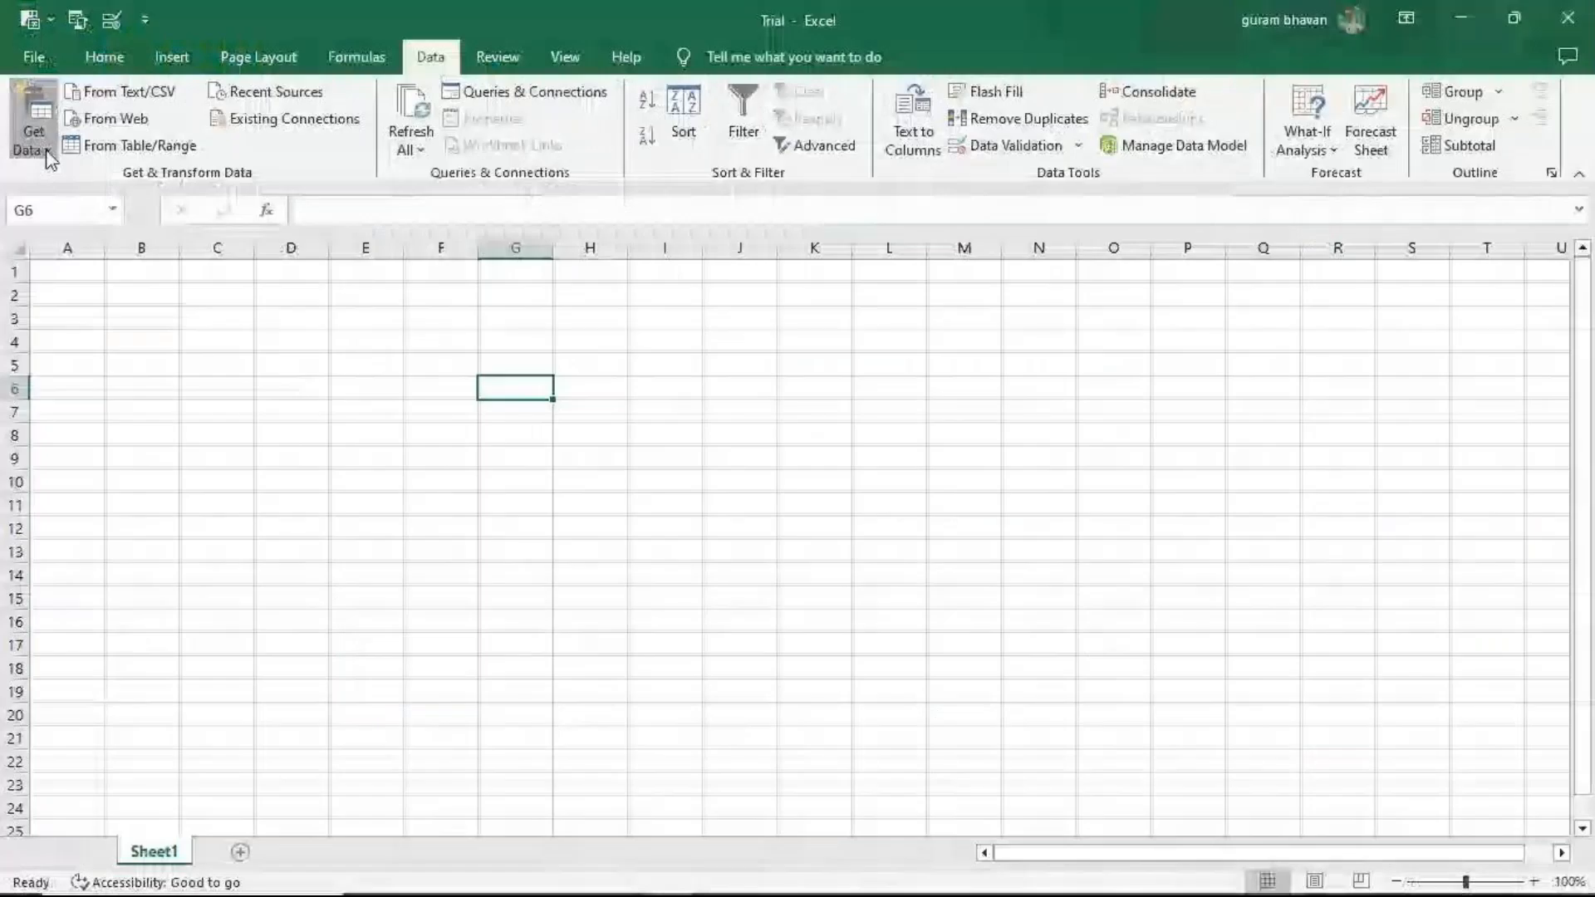
click(37, 141)
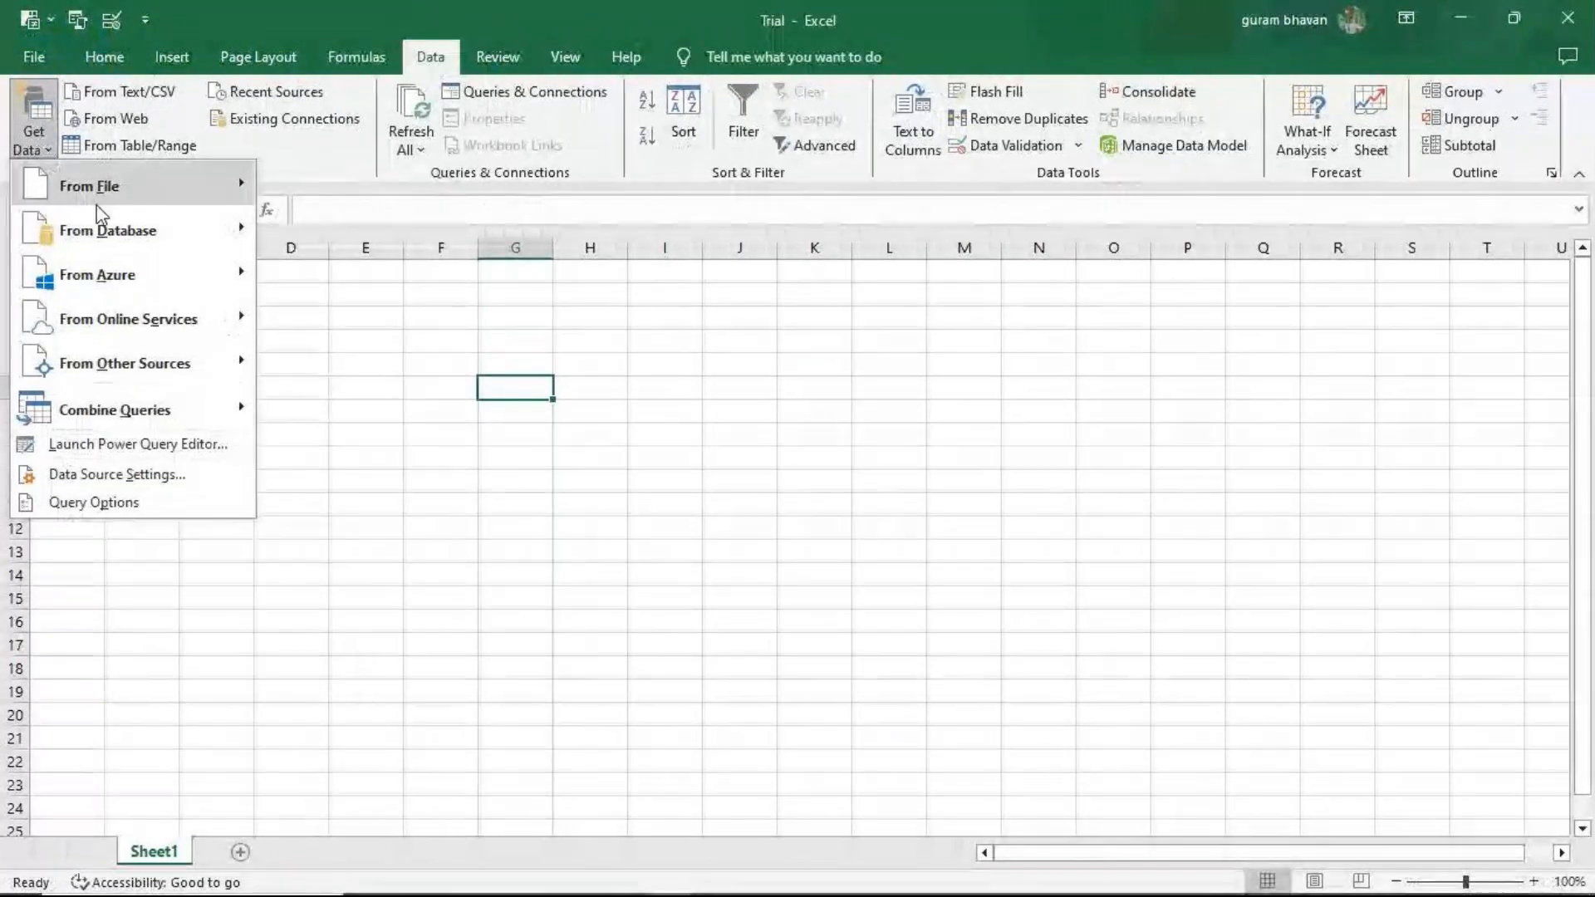
mouse_move(83, 186)
click(355, 363)
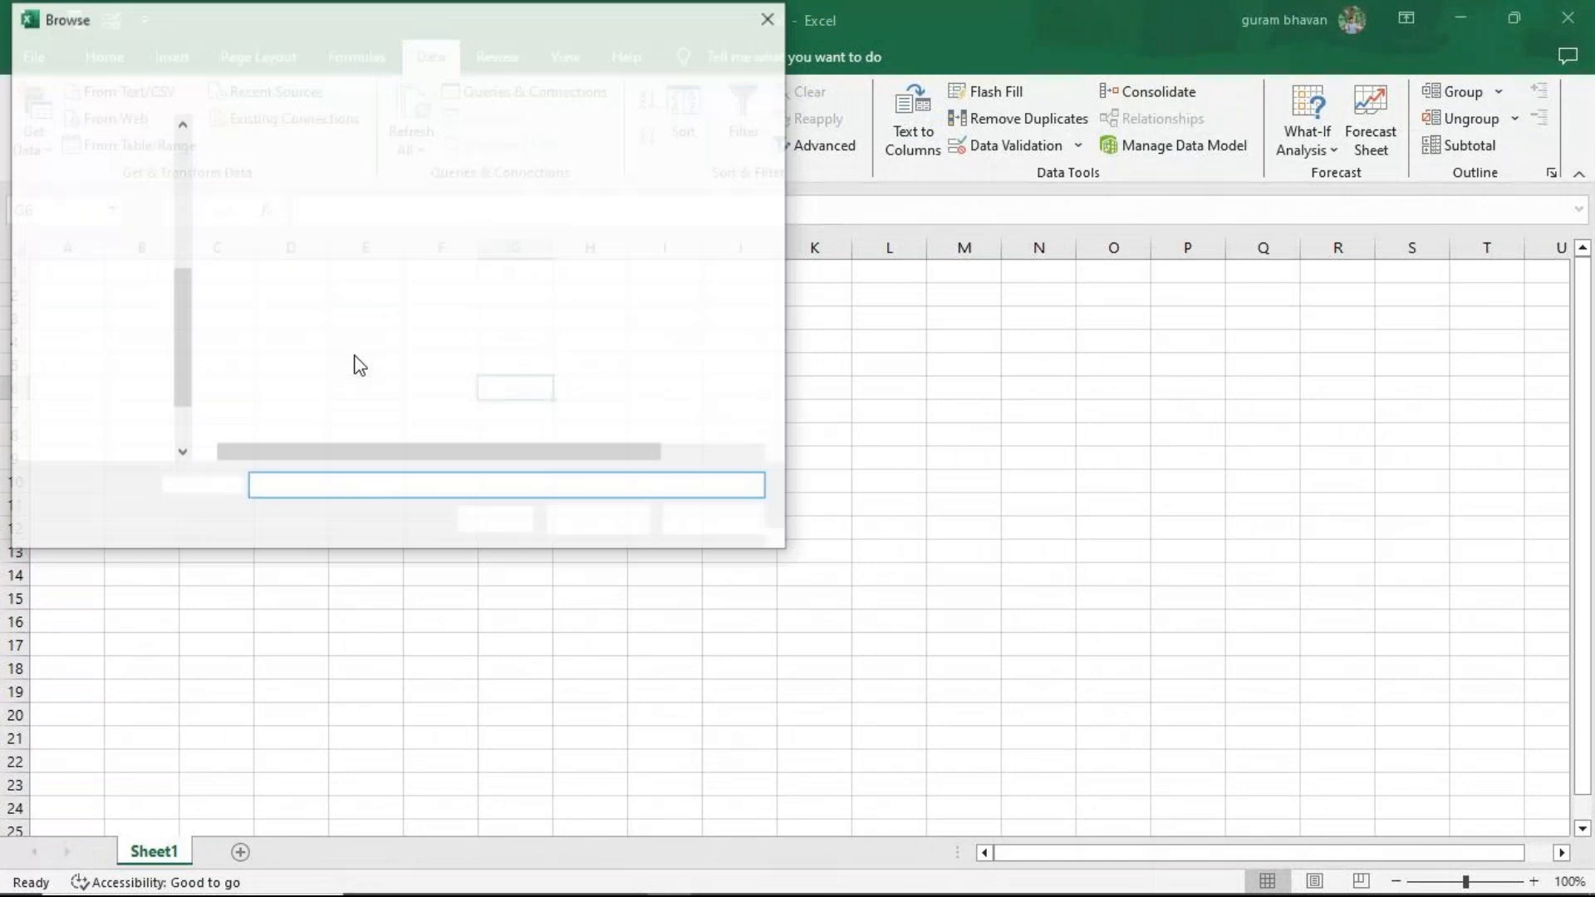
click(772, 19)
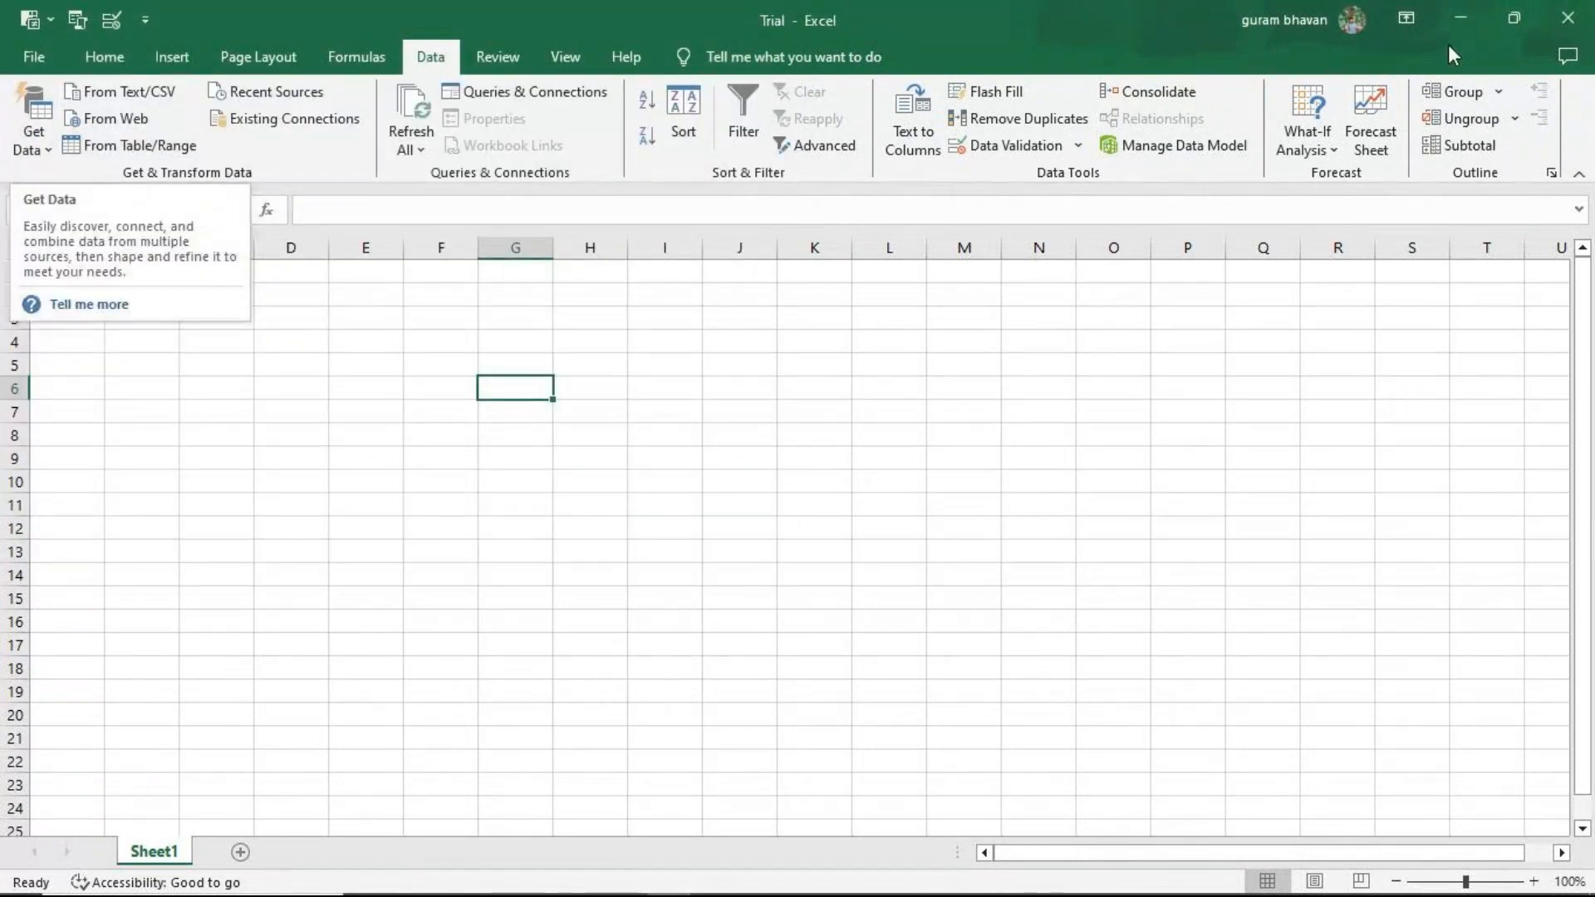
- Check which workbooks are in the My customer details folder on the desktop, and return to the Trial workbook
click(1455, 20)
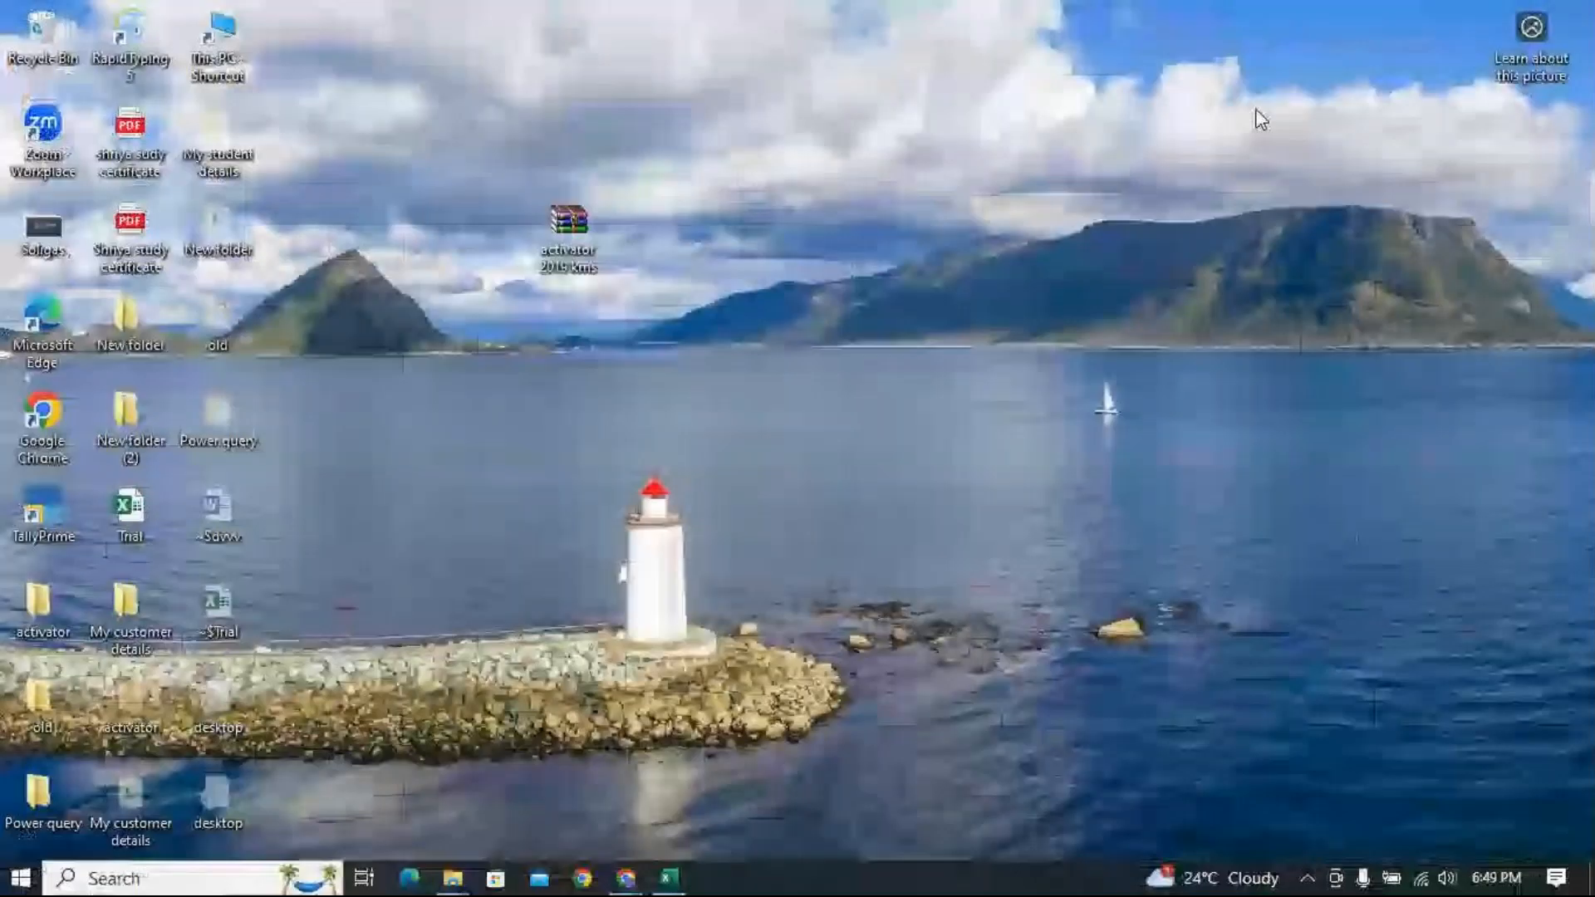
click(146, 628)
double_click(146, 632)
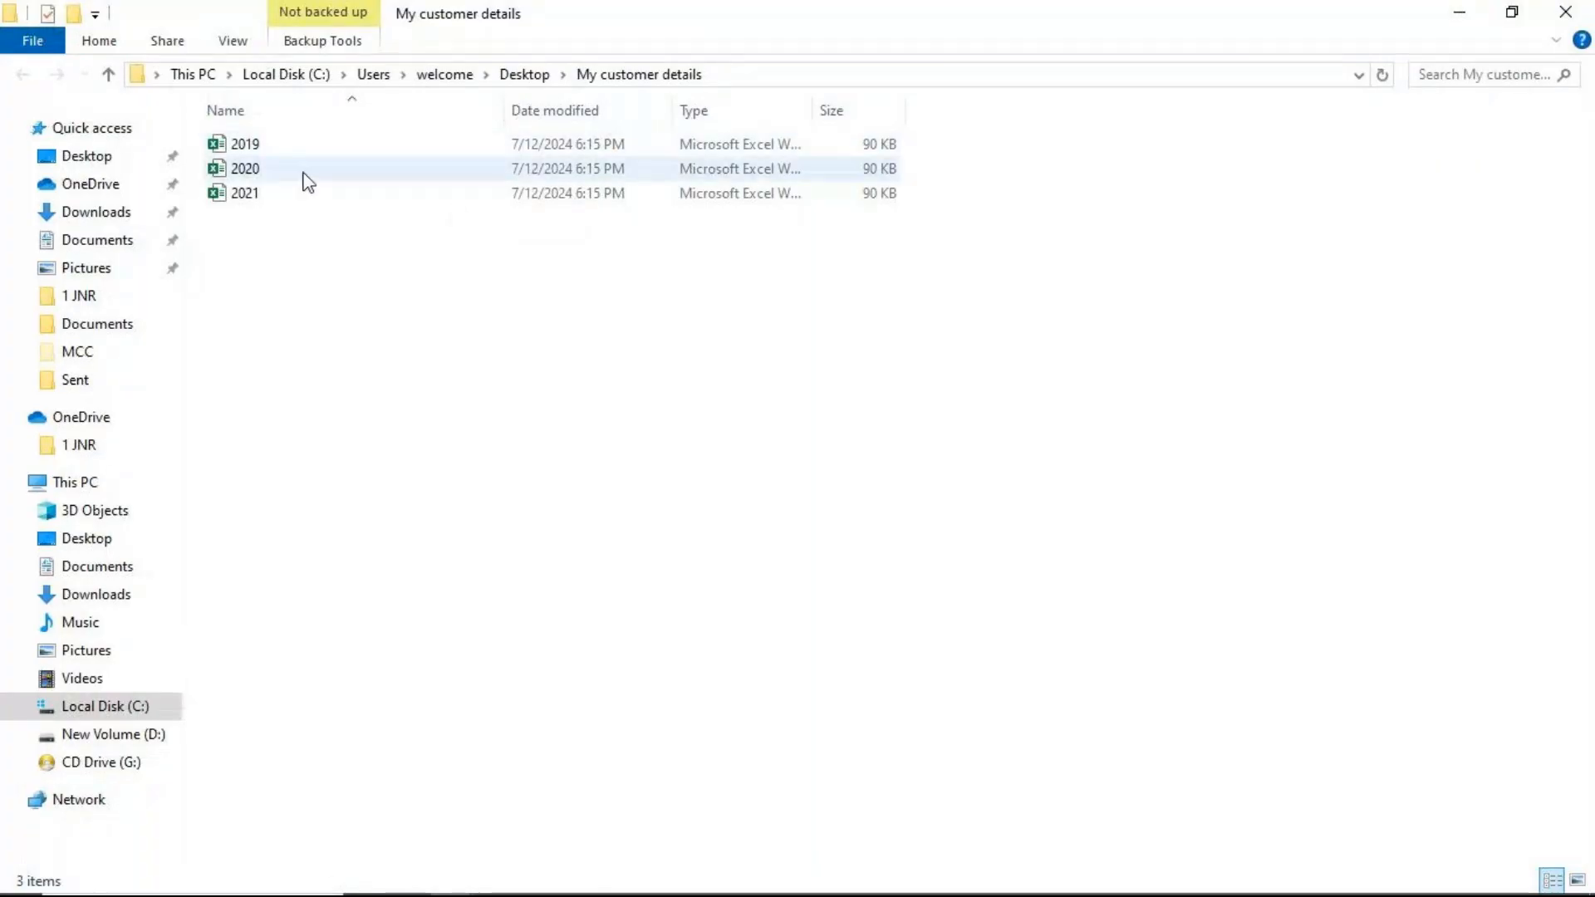
click(1563, 15)
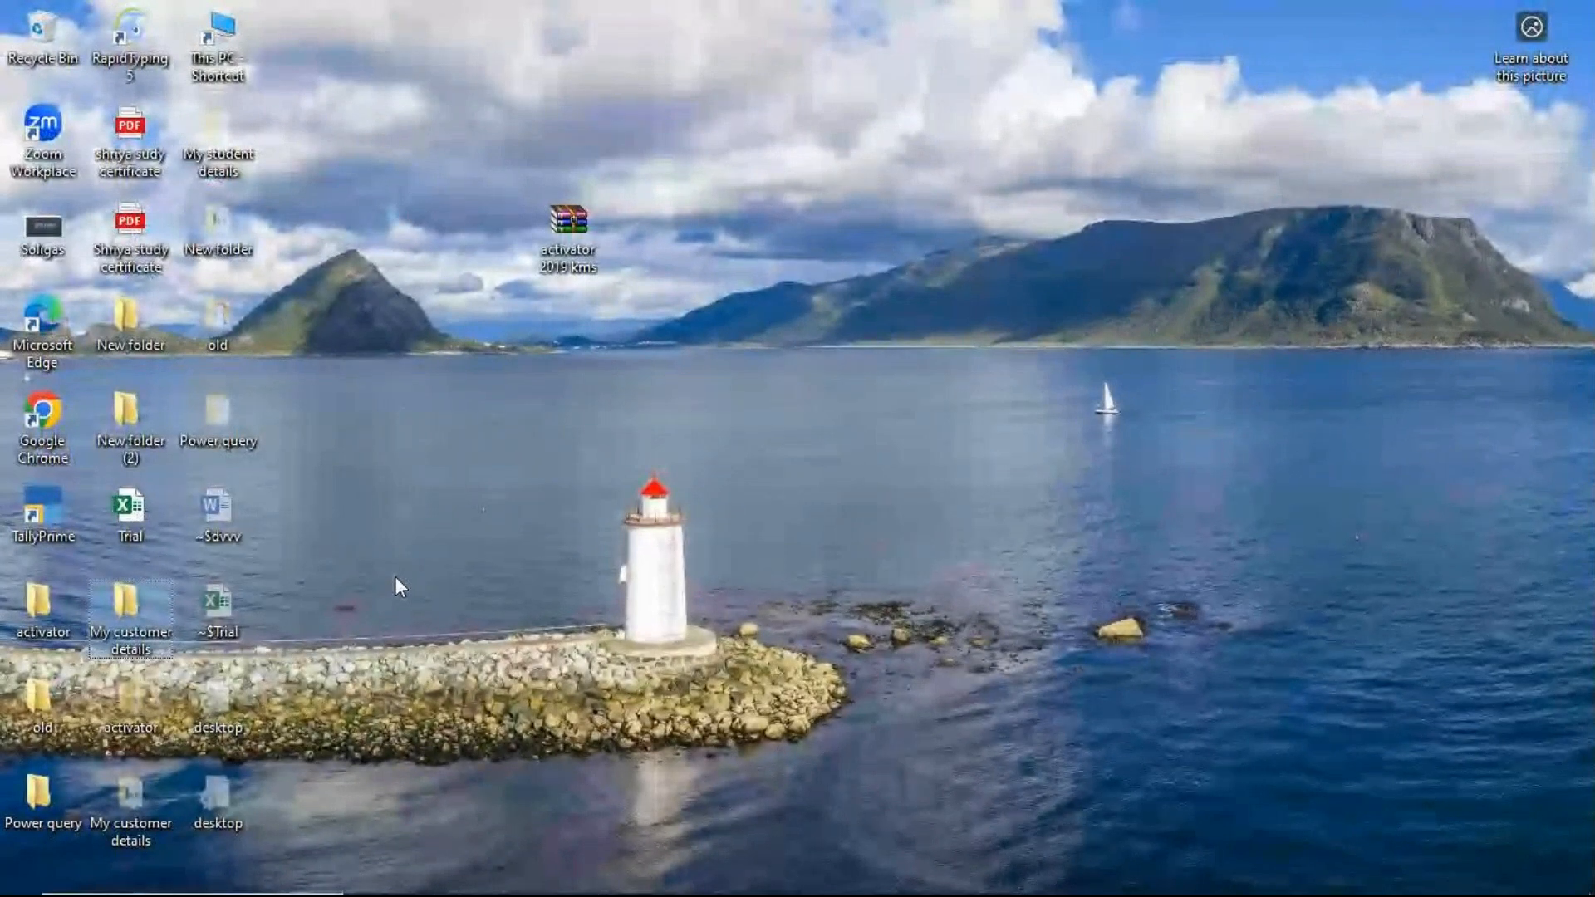
mouse_move(632, 893)
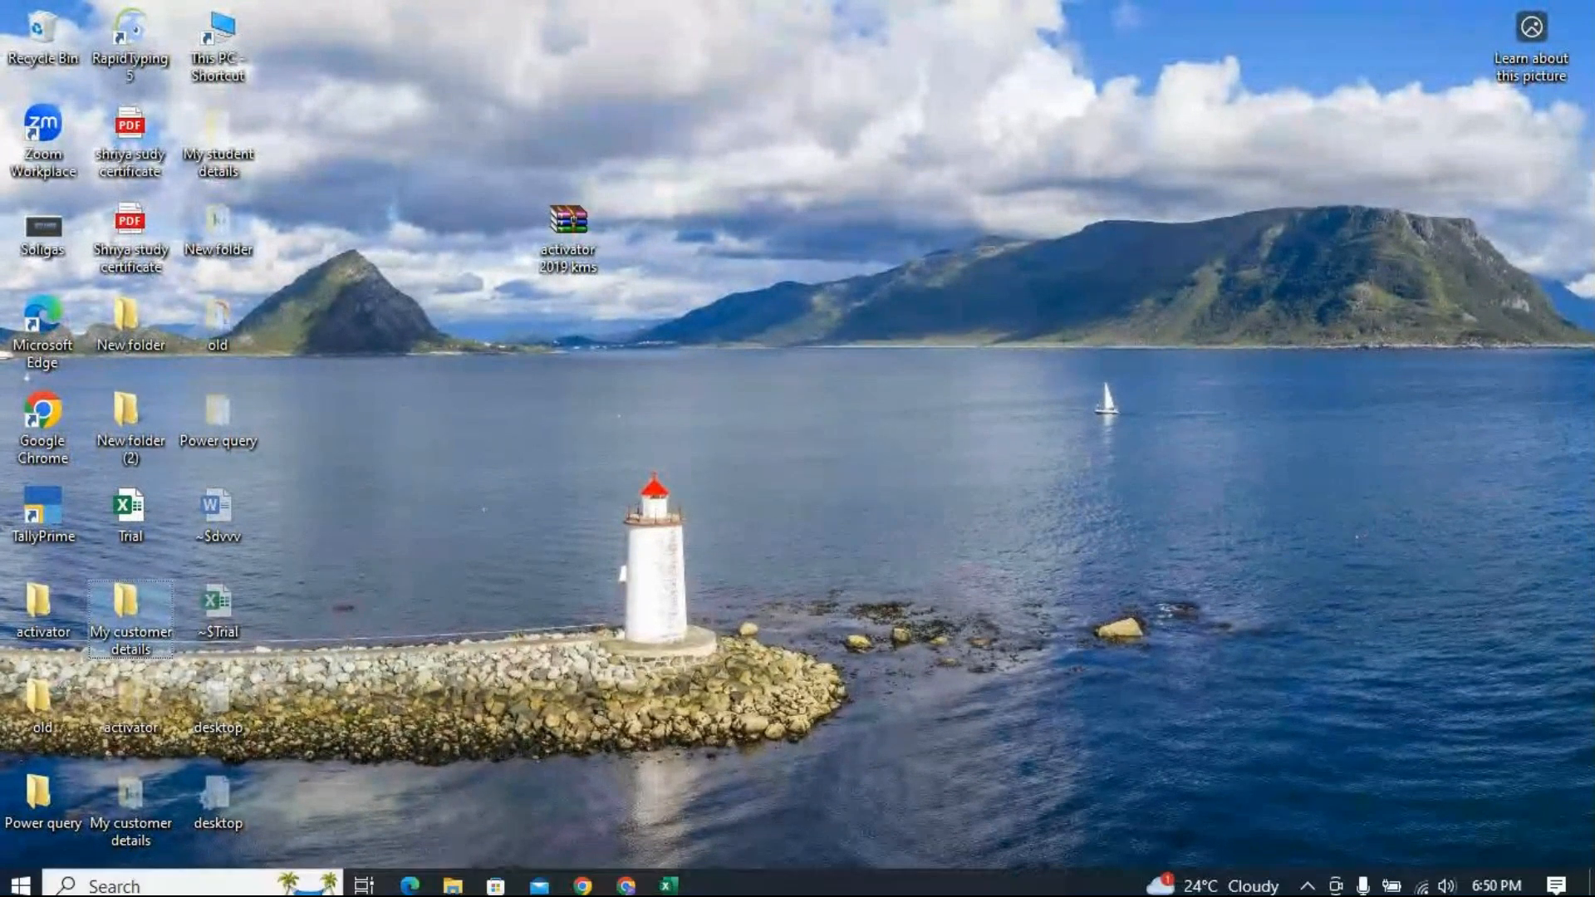
click(675, 881)
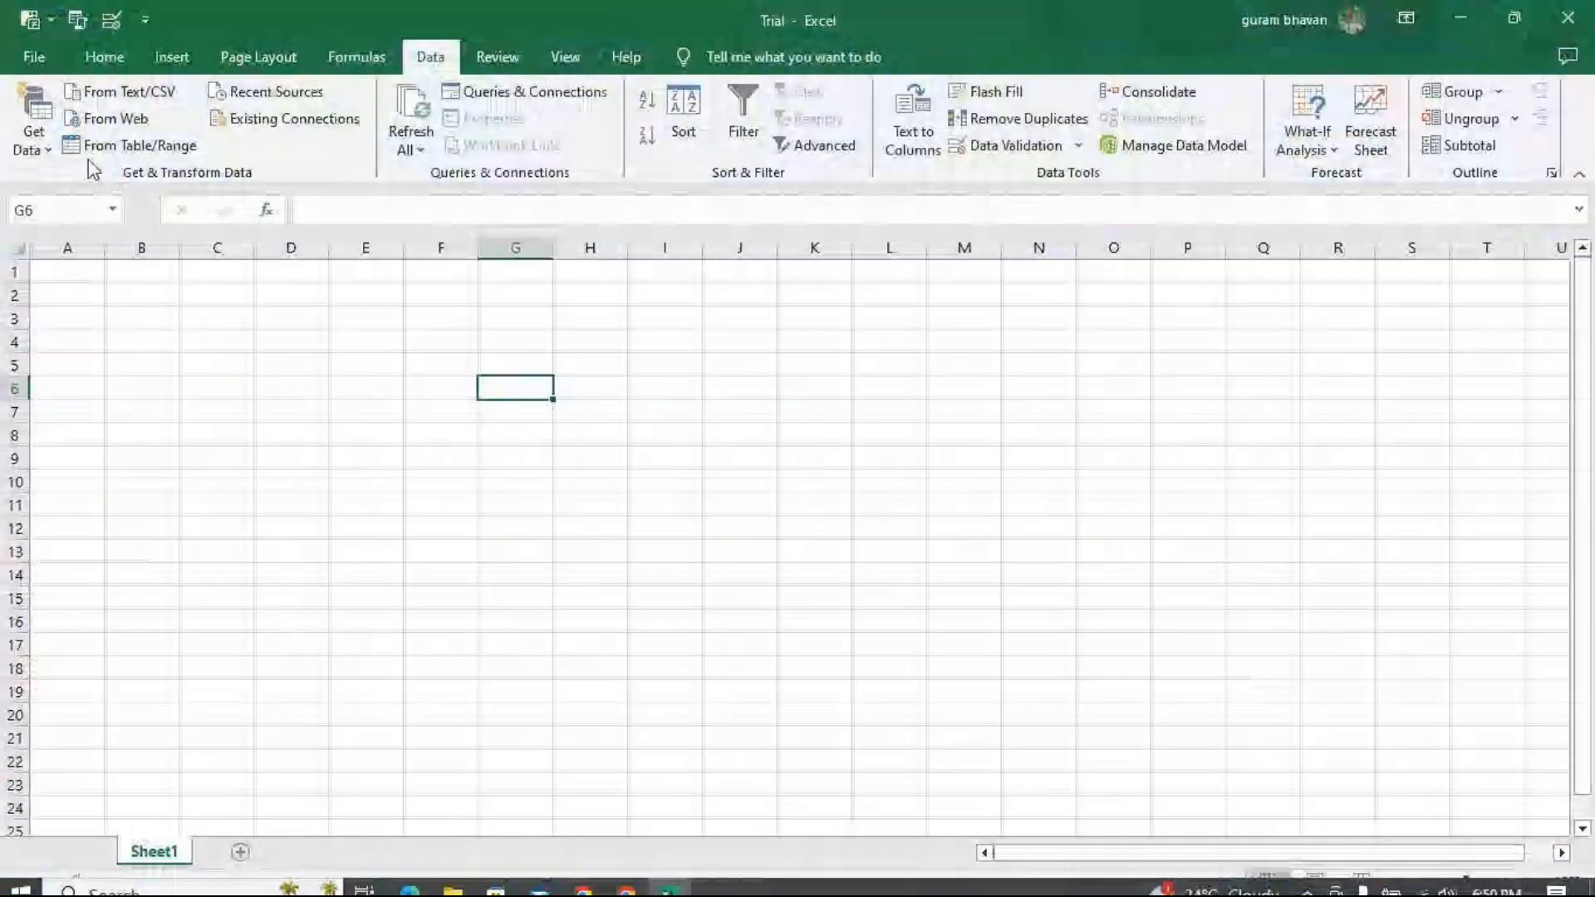
- Get data from a folder, choosing the My customer details folder on the Desktop as the source
click(38, 133)
mouse_move(81, 176)
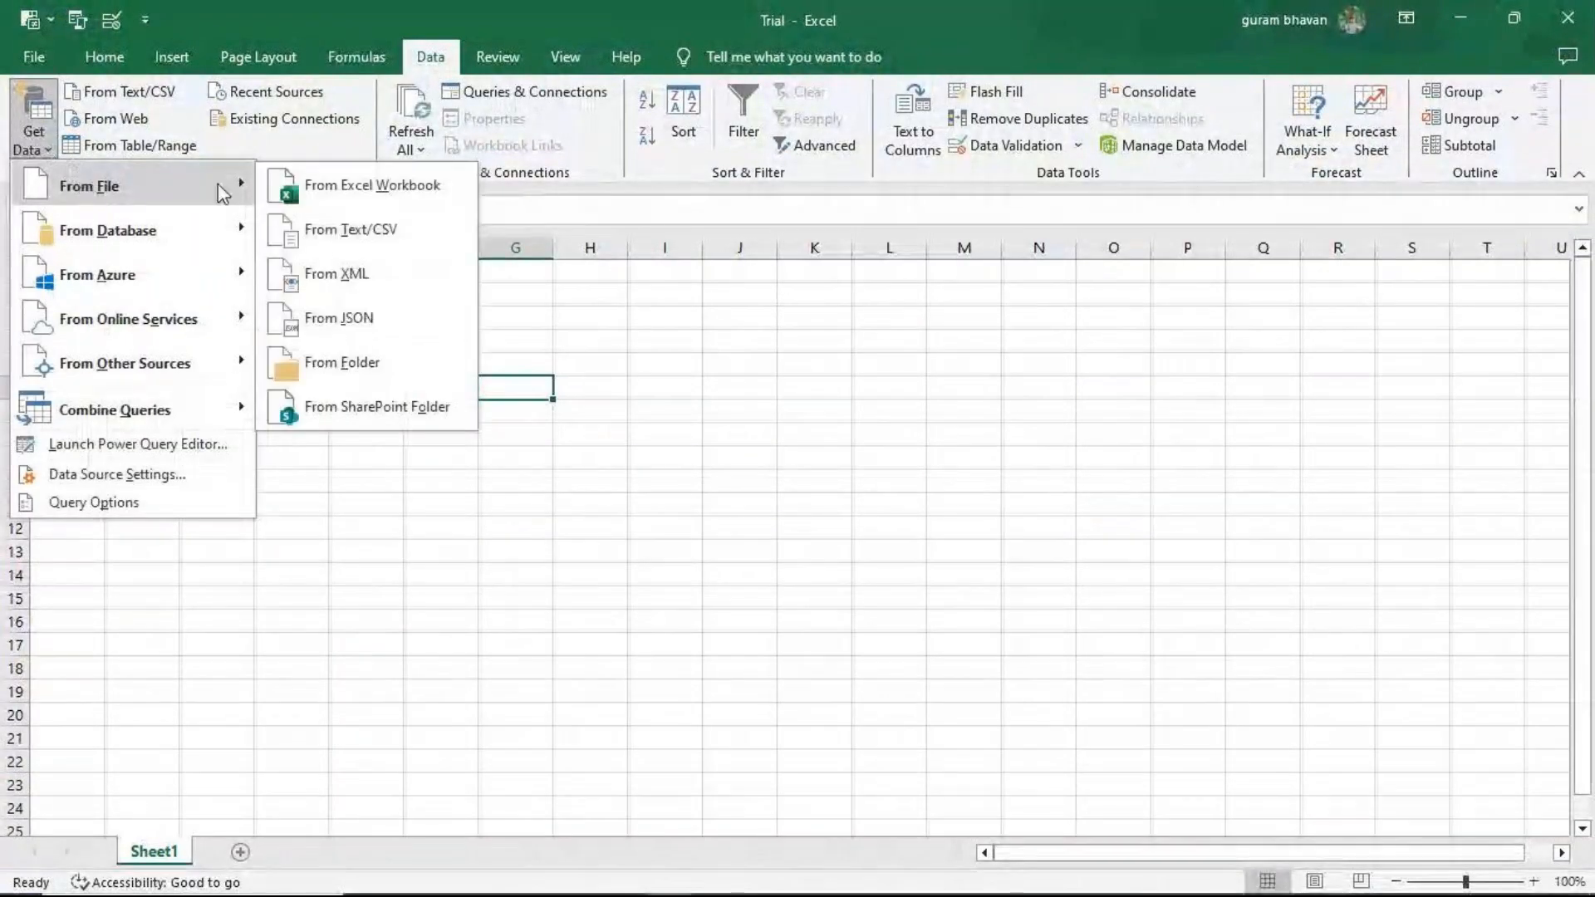
click(357, 365)
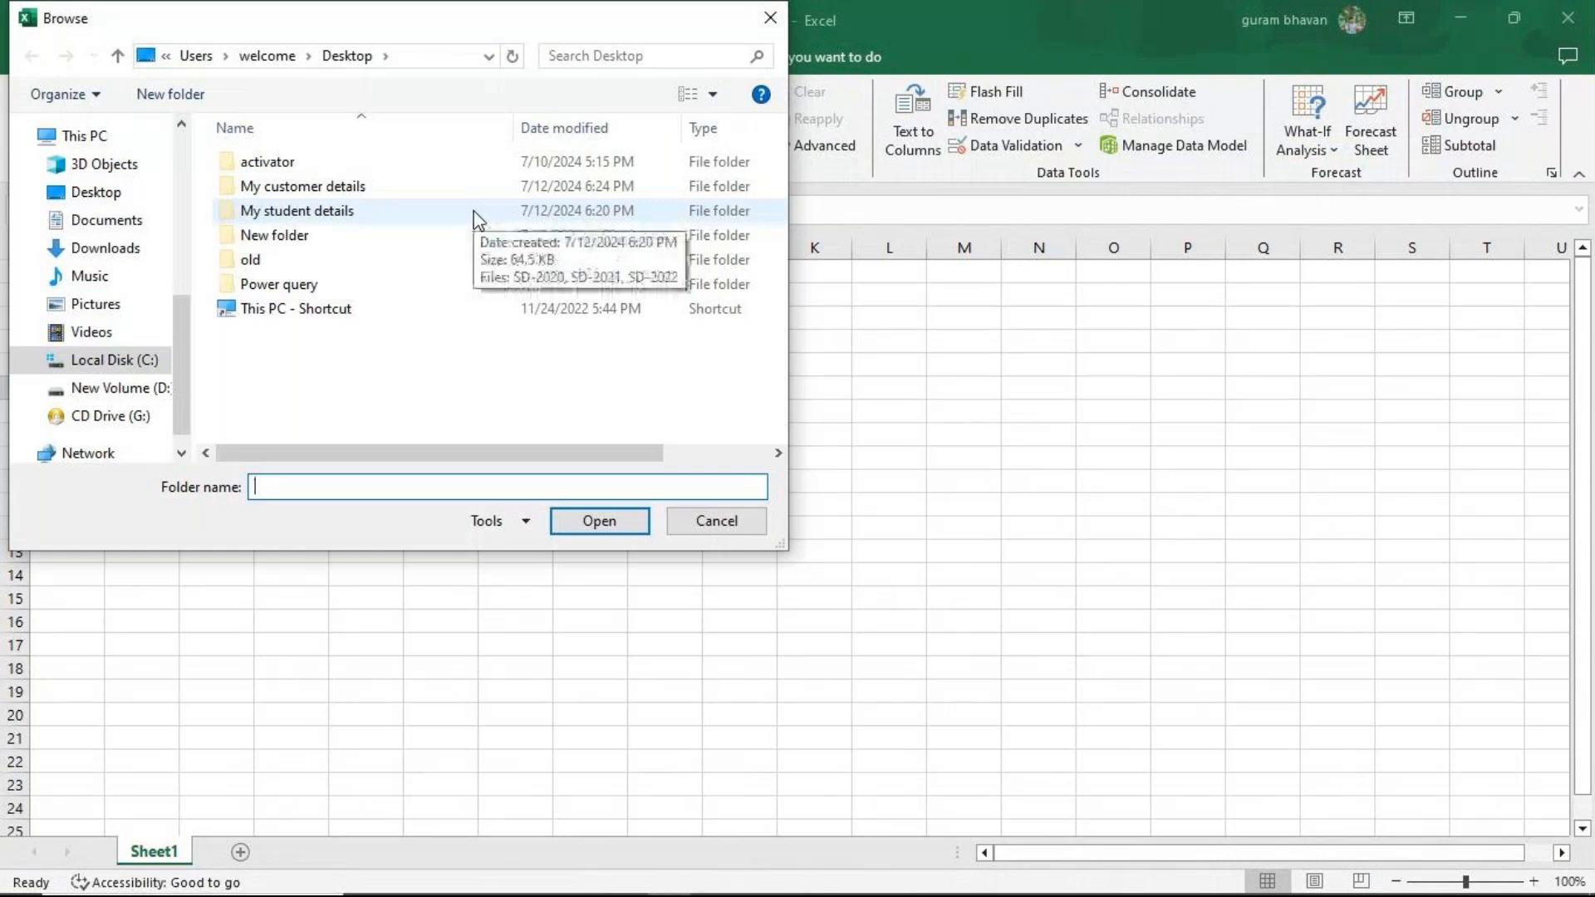
click(364, 189)
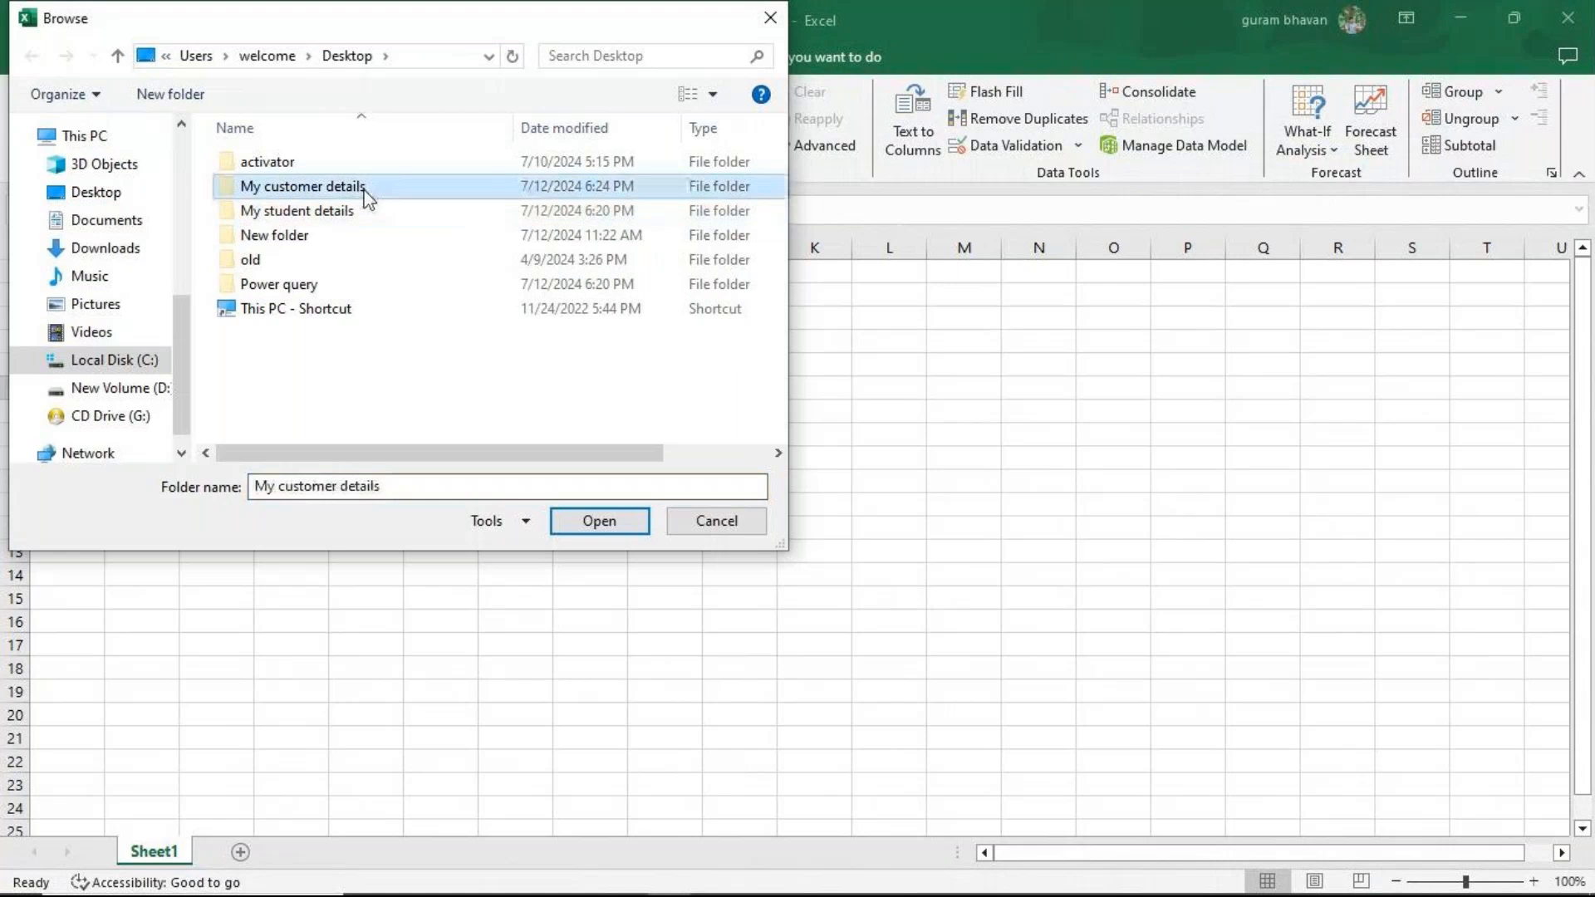
click(604, 522)
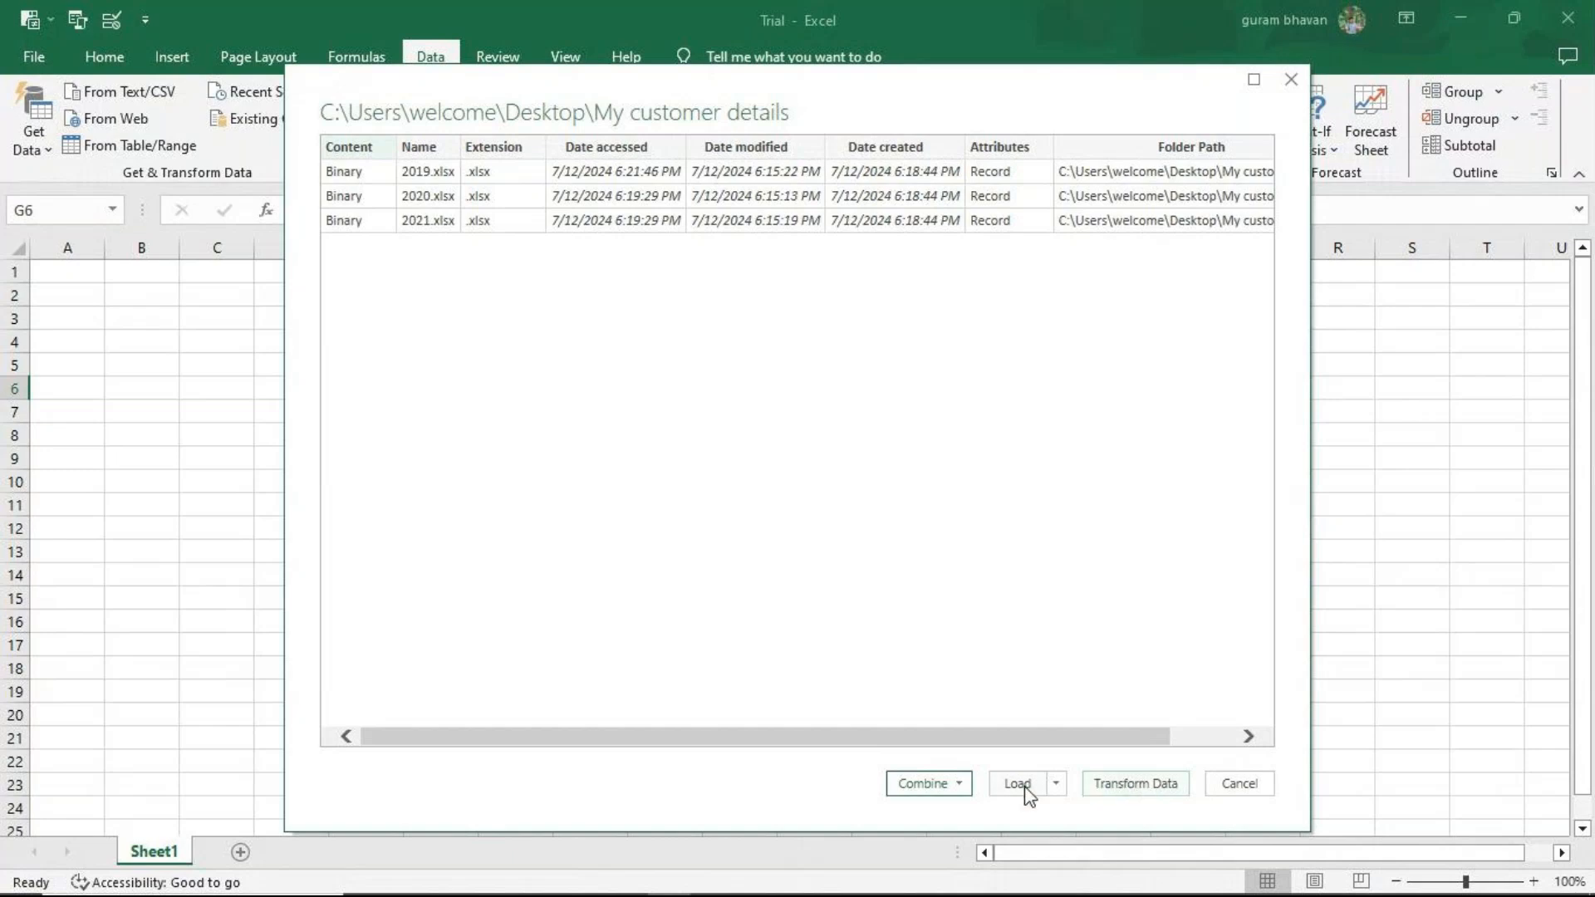
- Combine and transform the folder's workbooks, using First file as the sample file and extracting the Sales Report sheet
click(1056, 784)
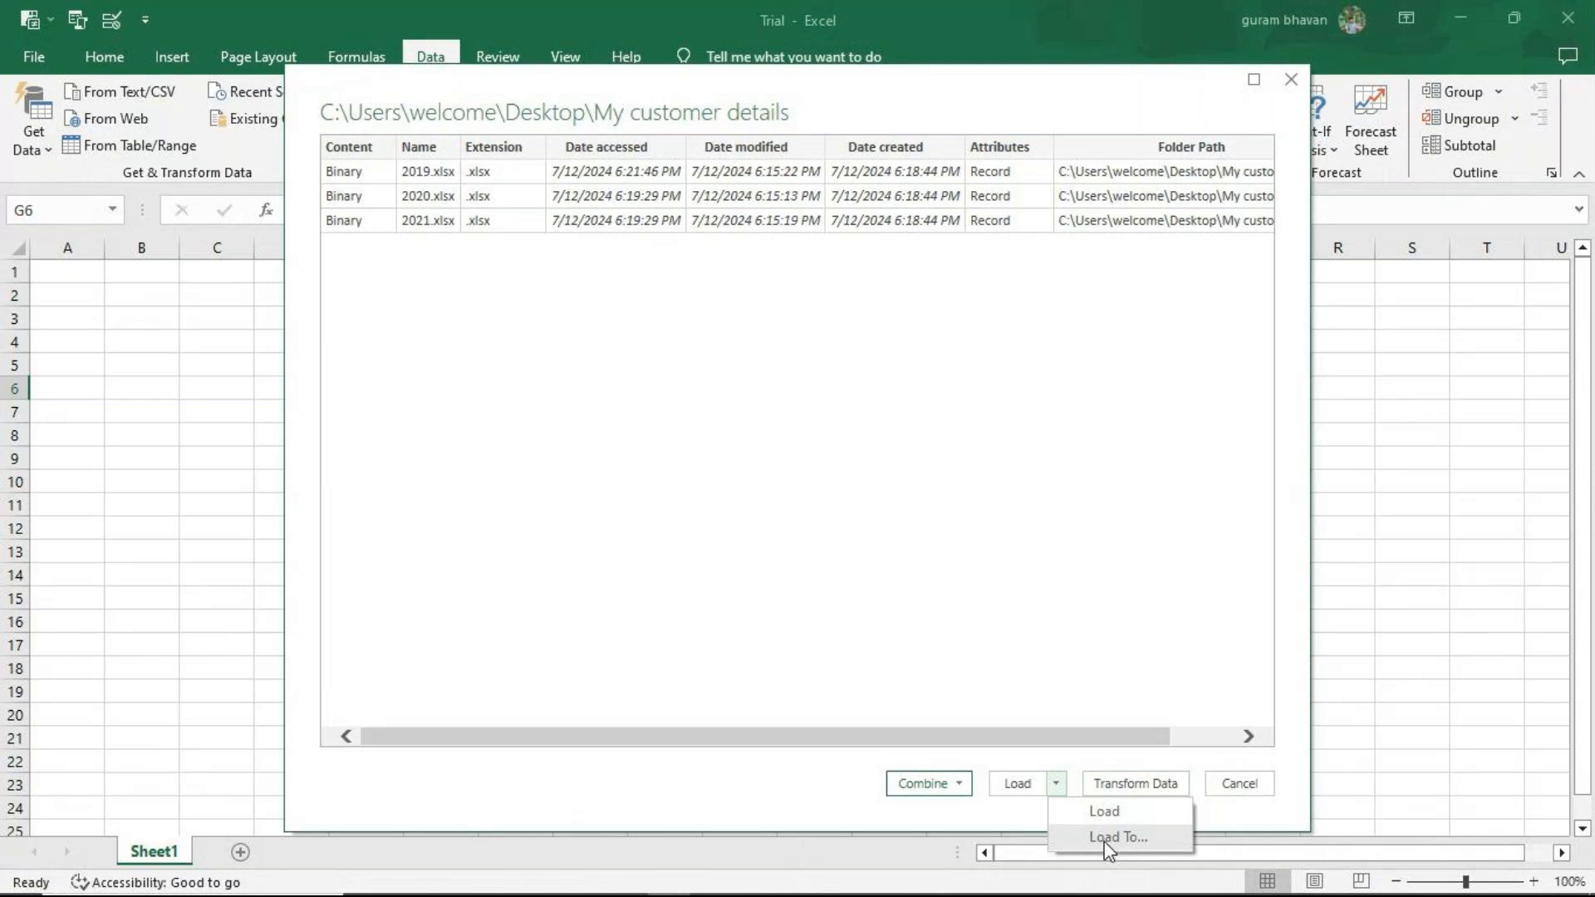
click(959, 785)
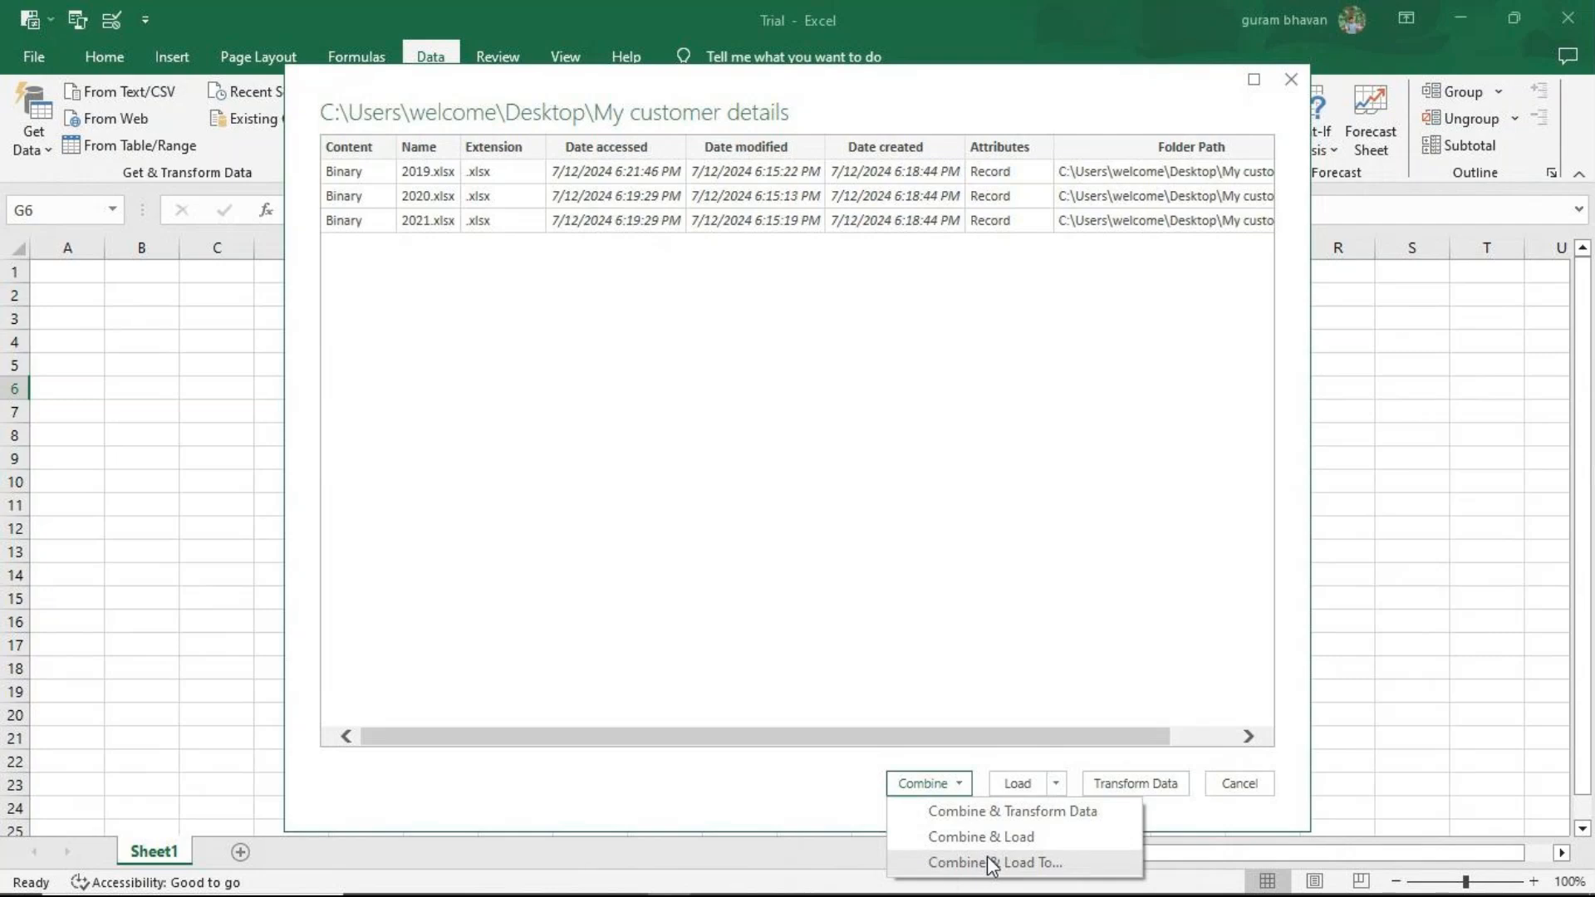
click(1007, 811)
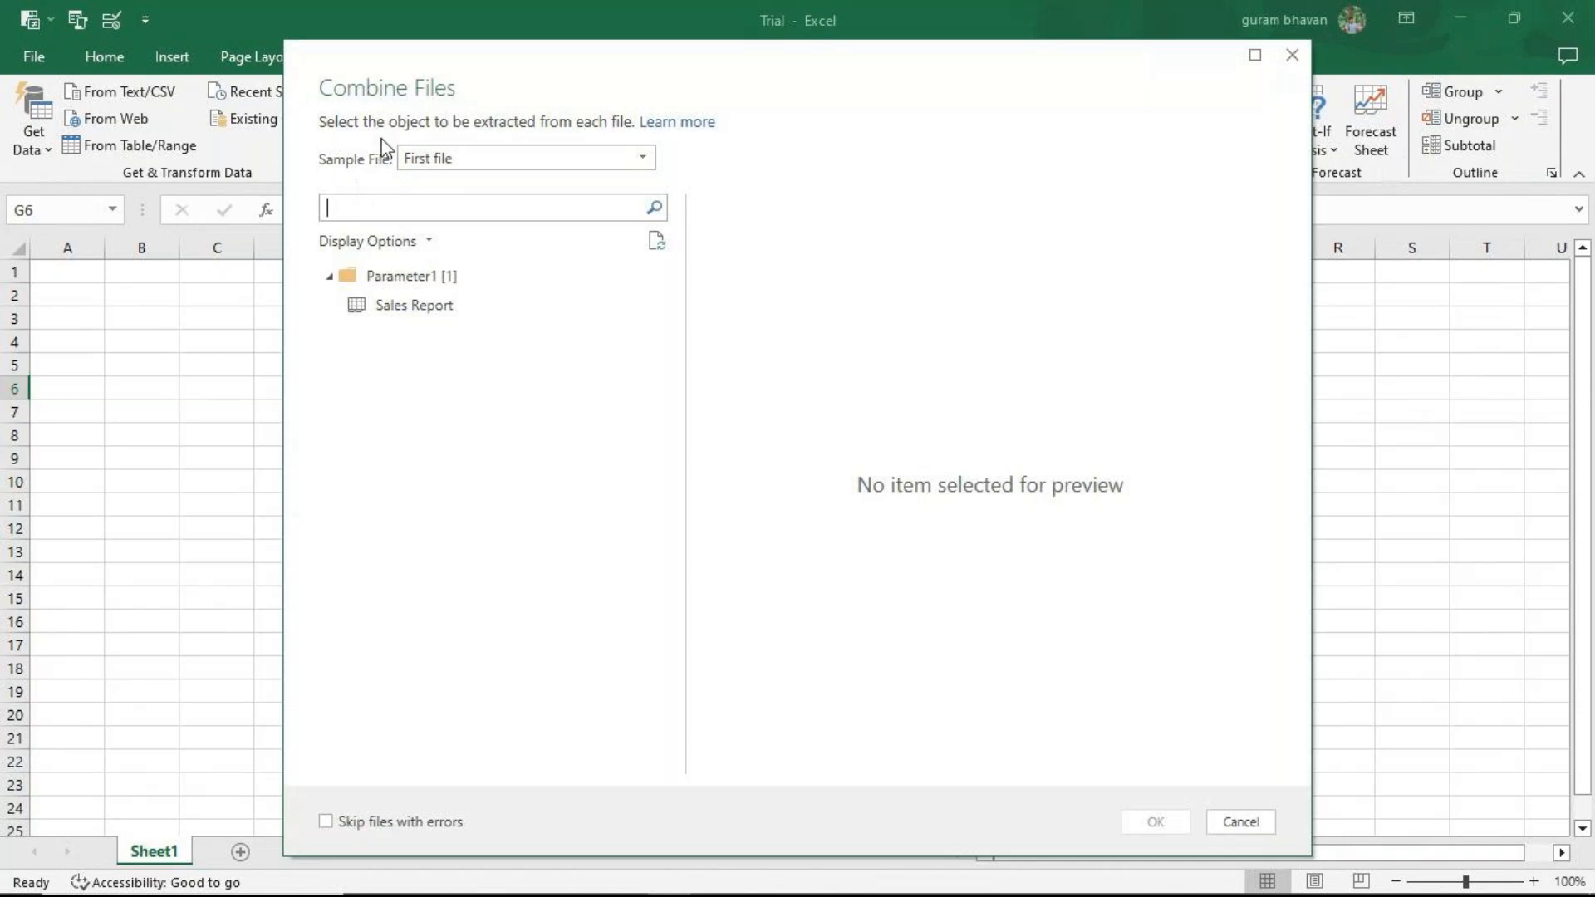
click(645, 157)
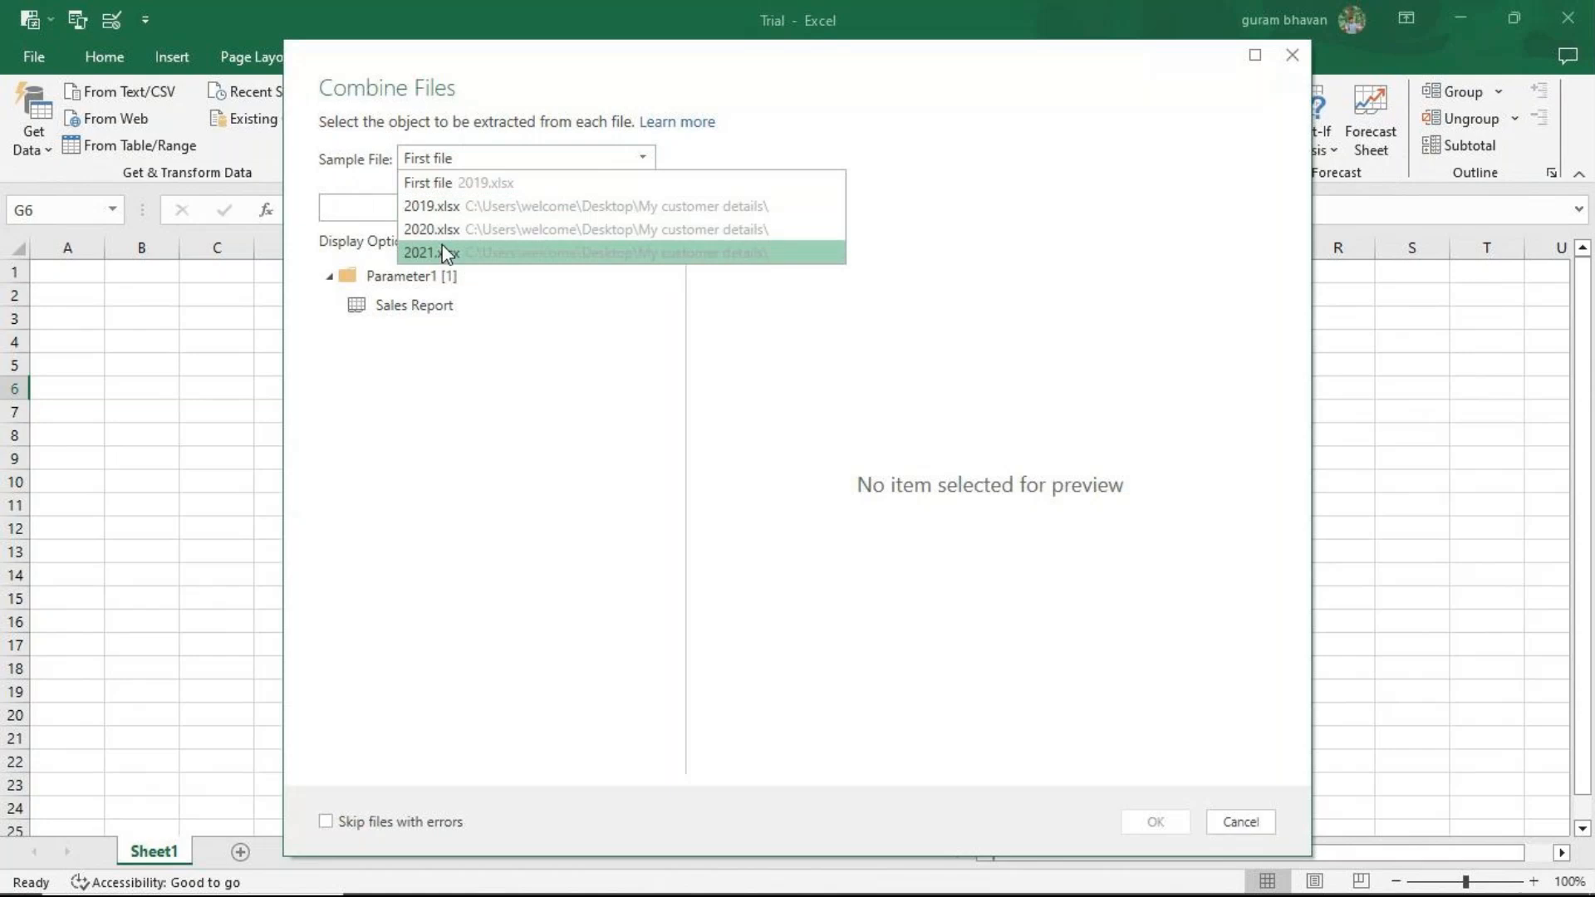
click(440, 190)
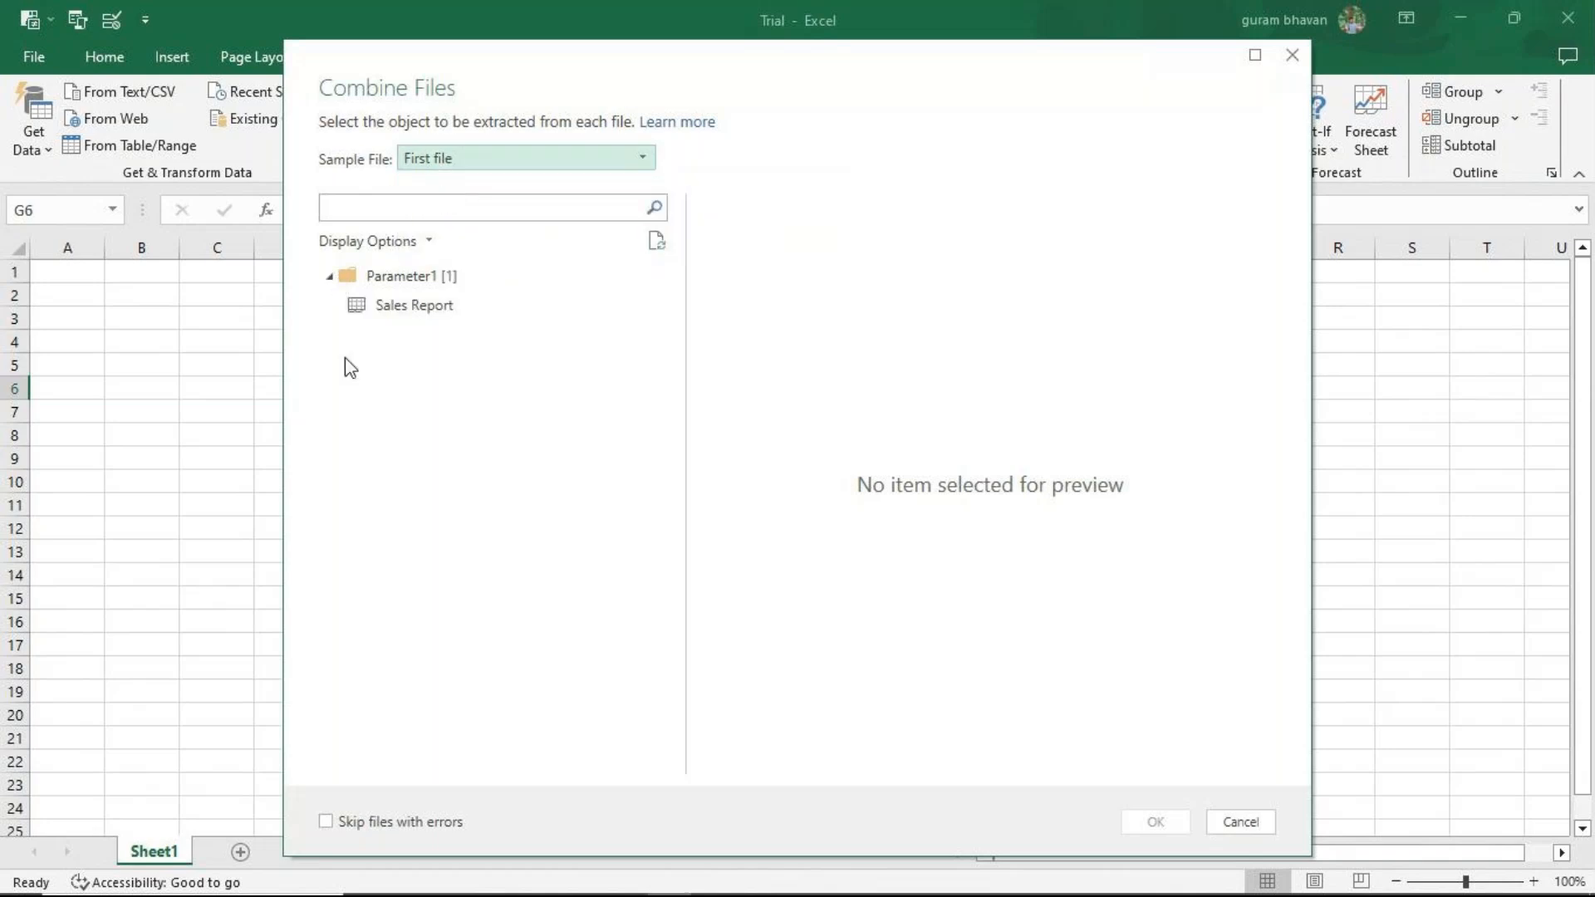
click(384, 318)
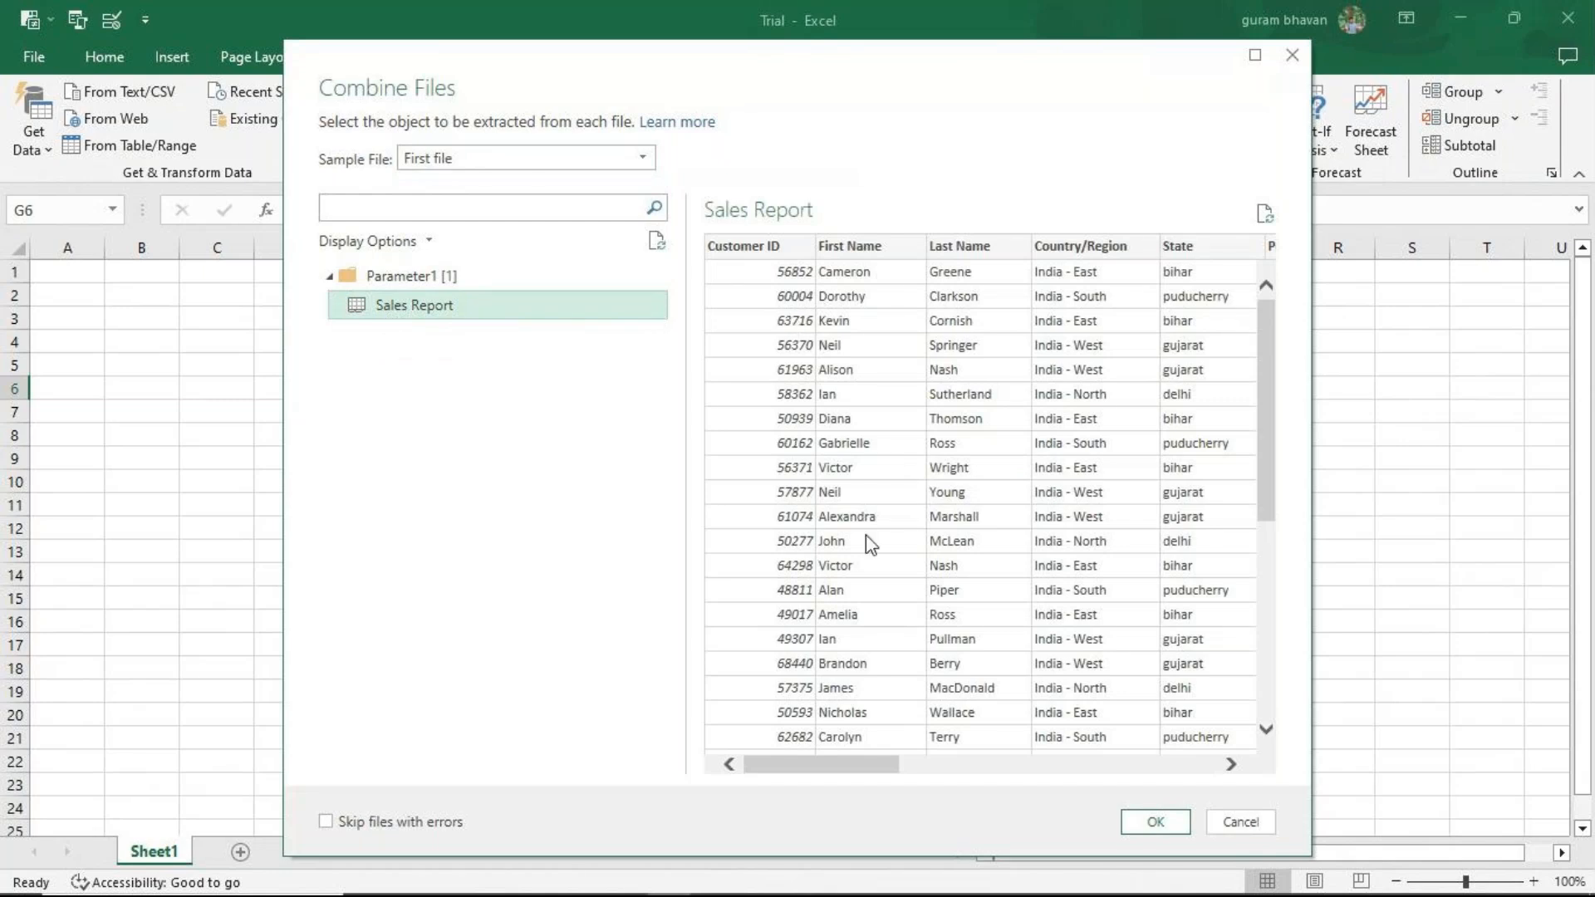
click(1147, 824)
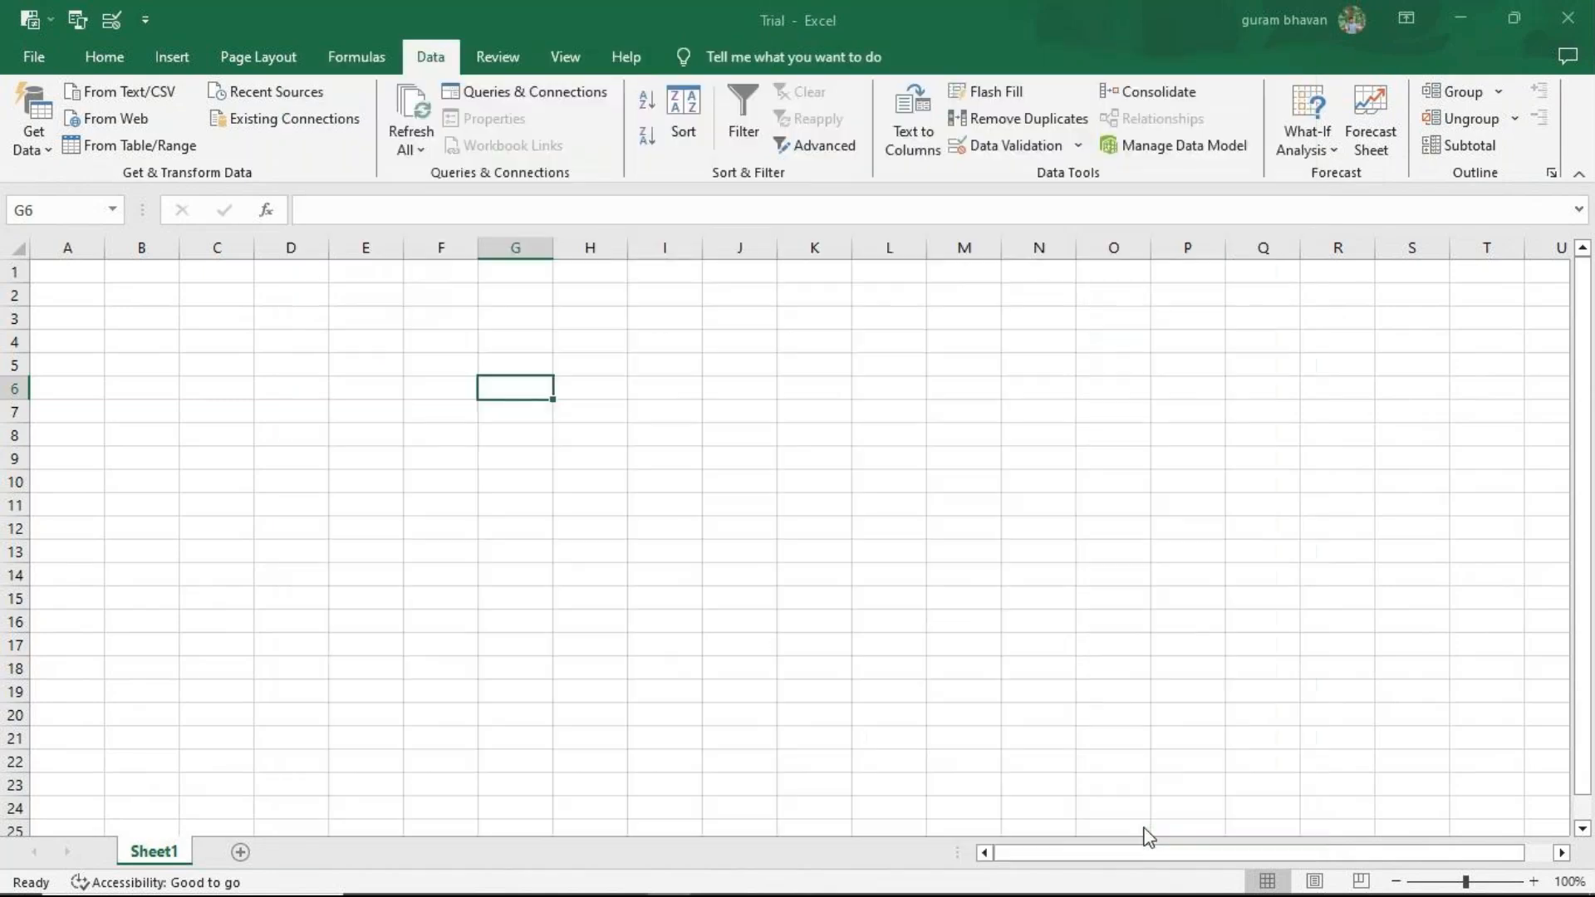
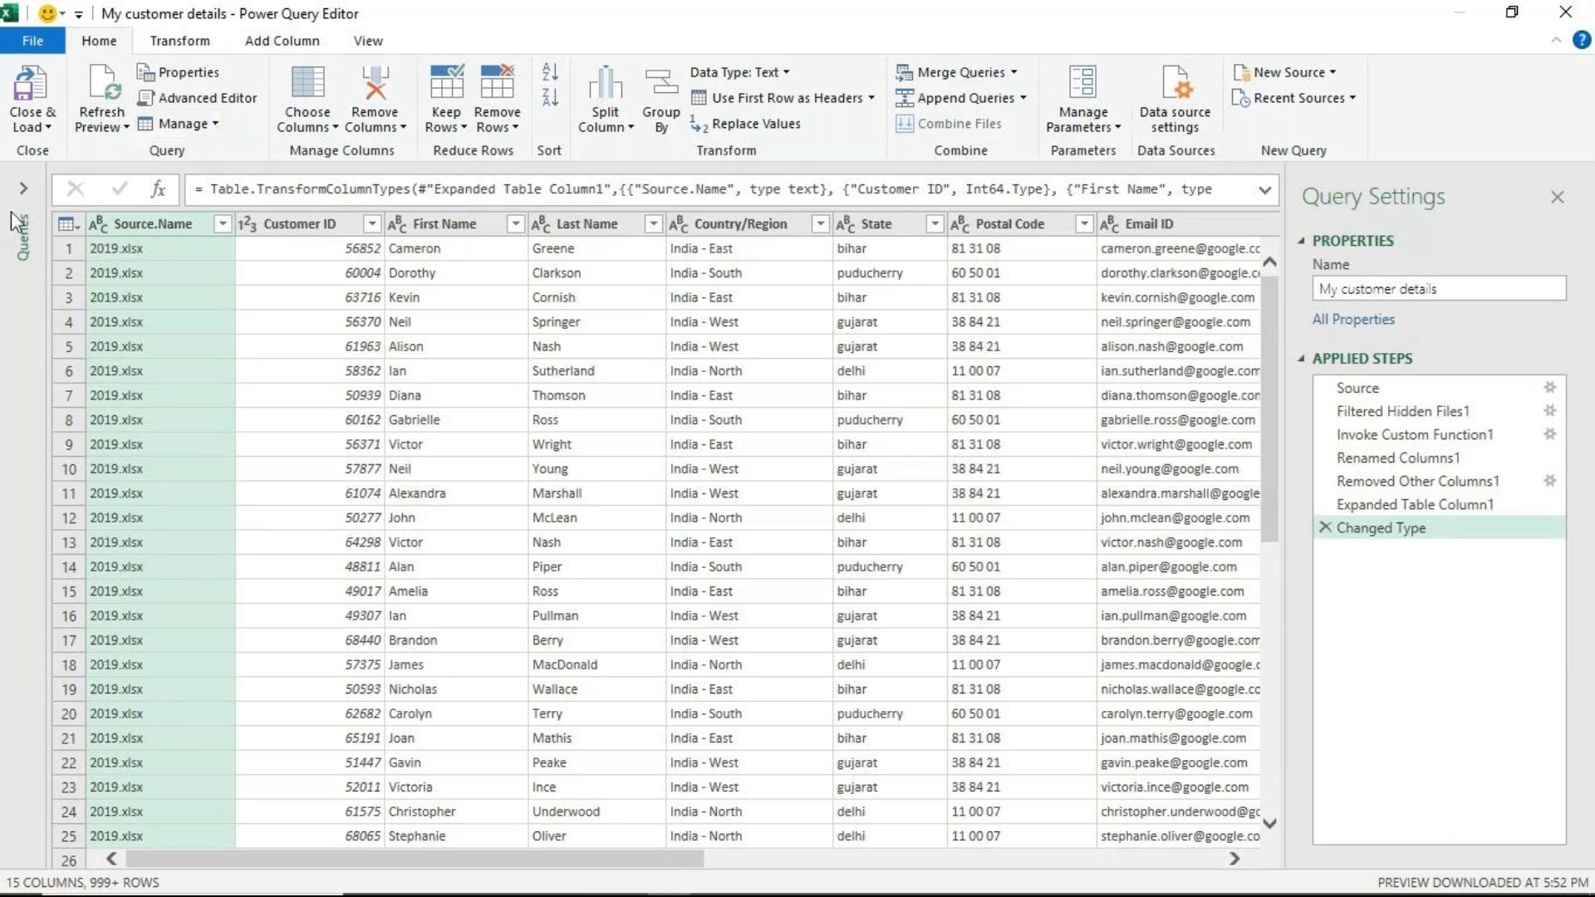
- Review the list of generated queries and rename the My customer details query to Sales report
click(23, 189)
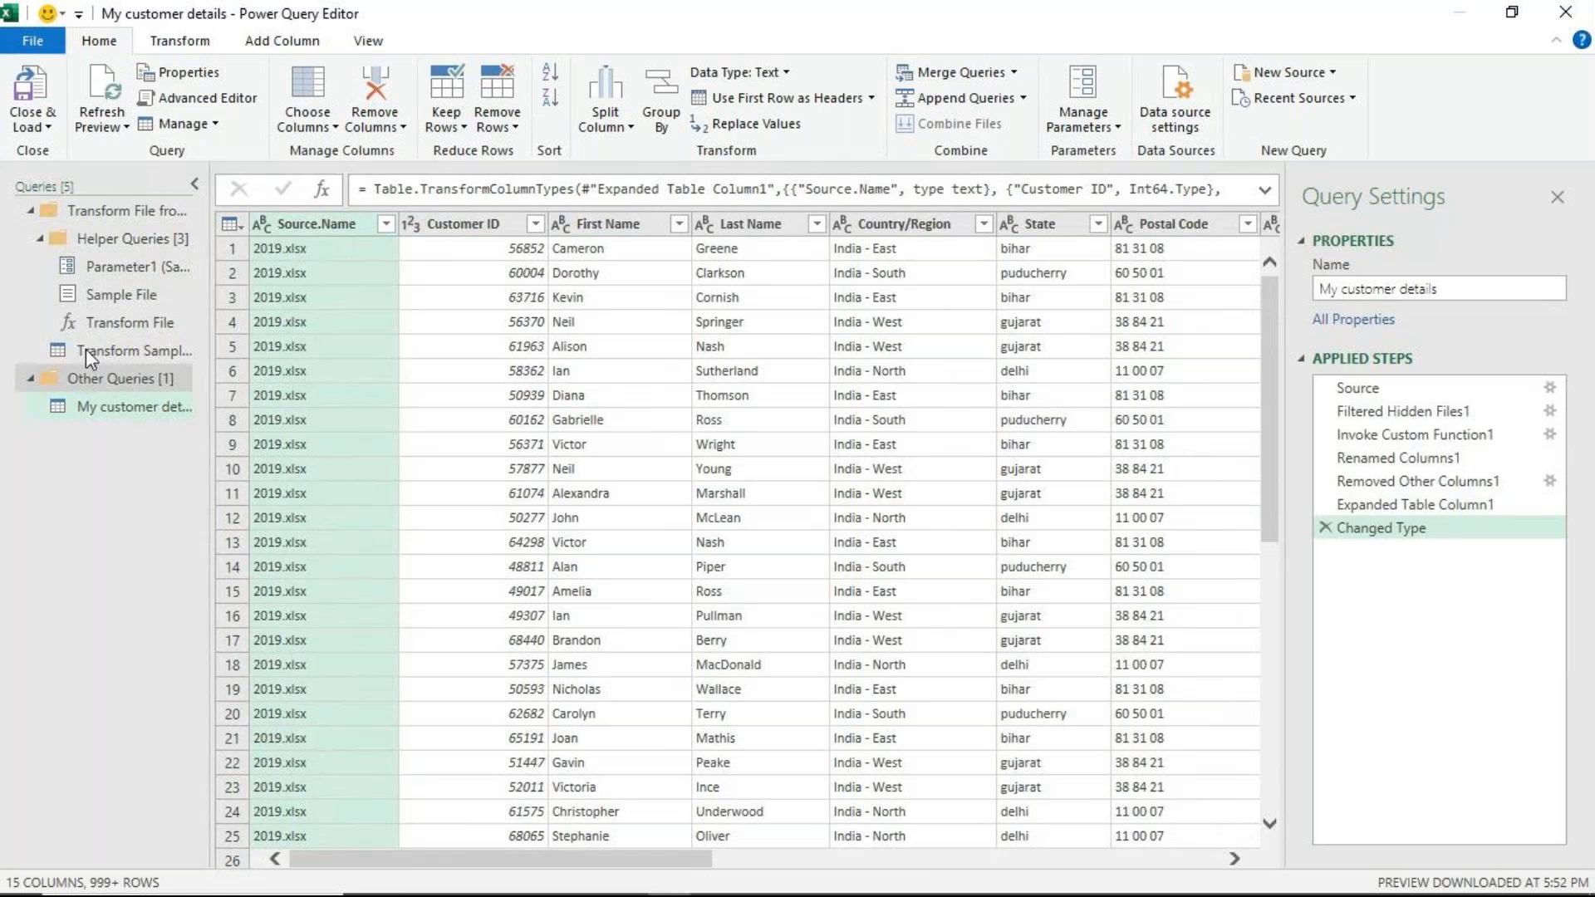
click(195, 183)
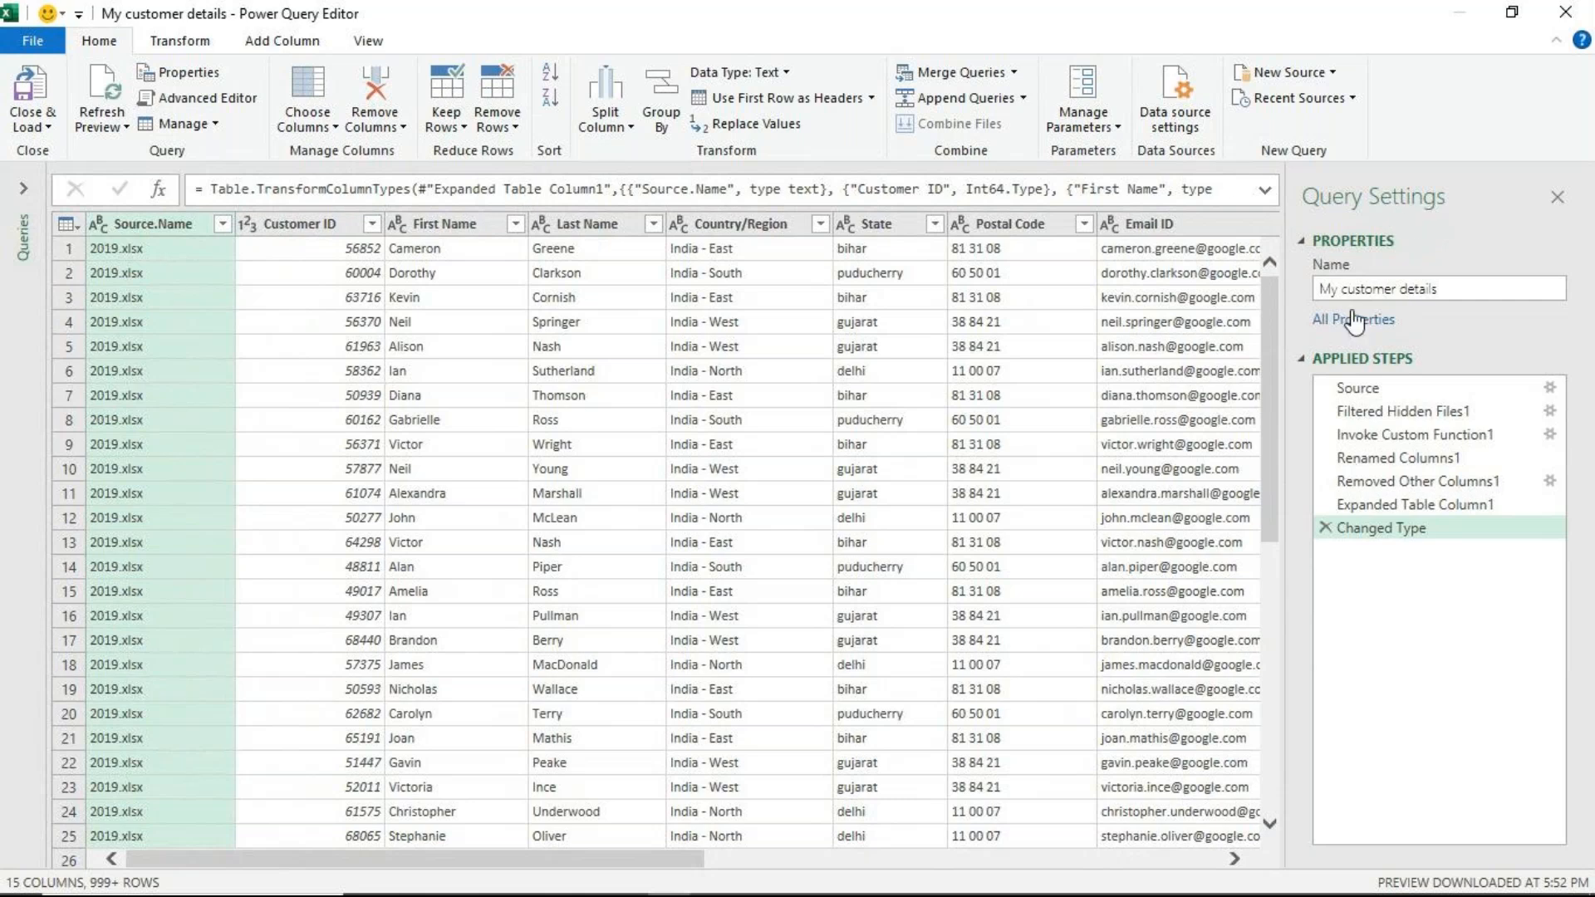
drag(1442, 290, 1315, 295)
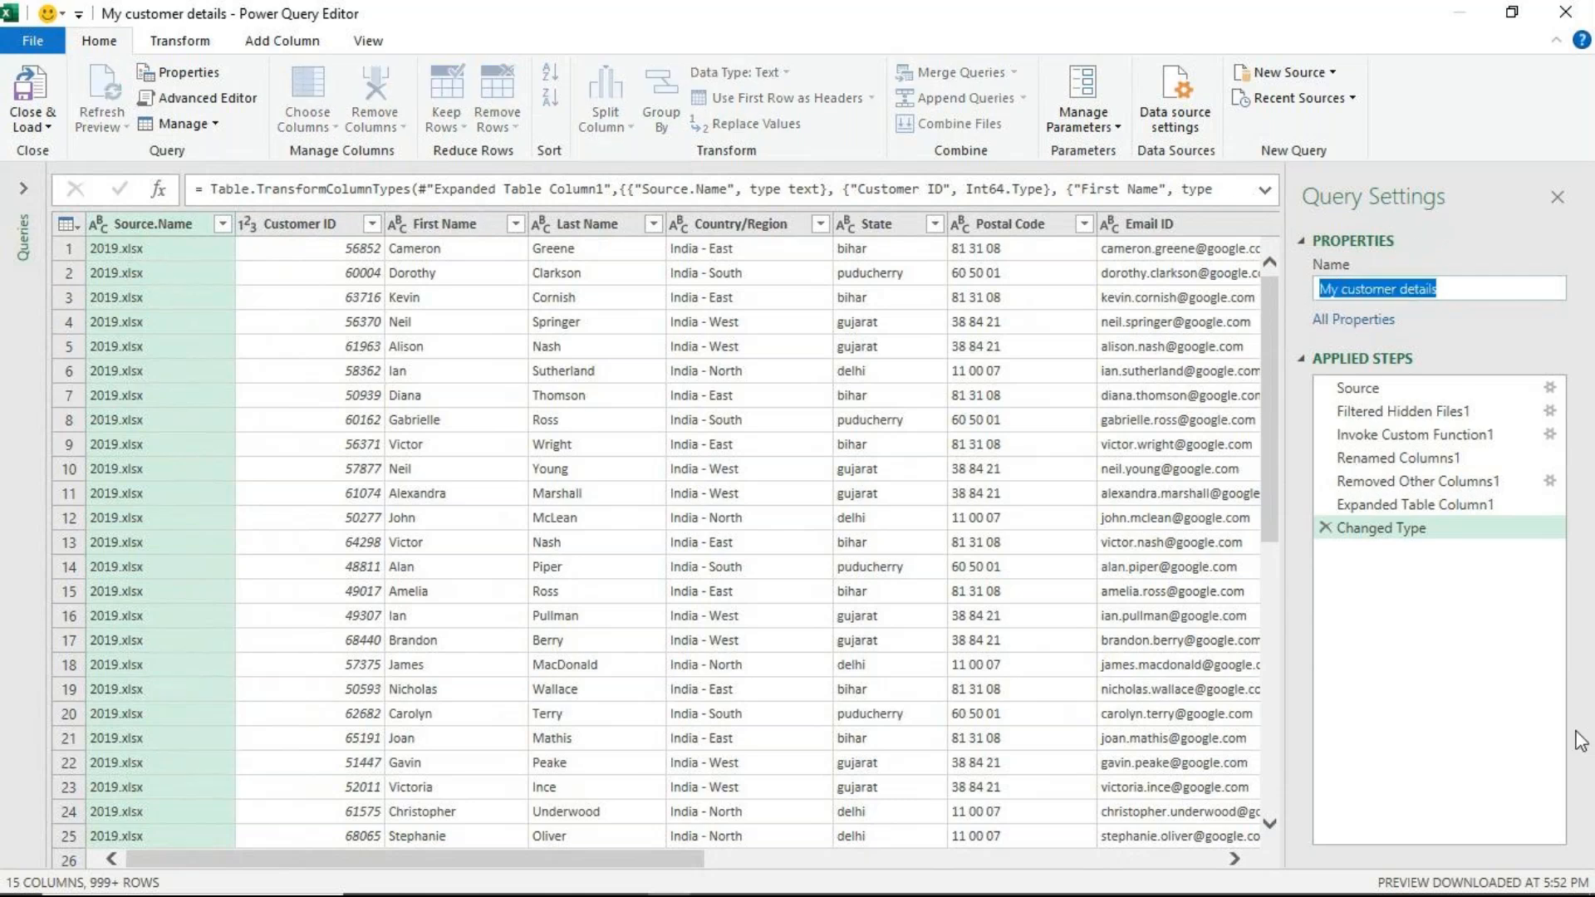
text(Sales report)
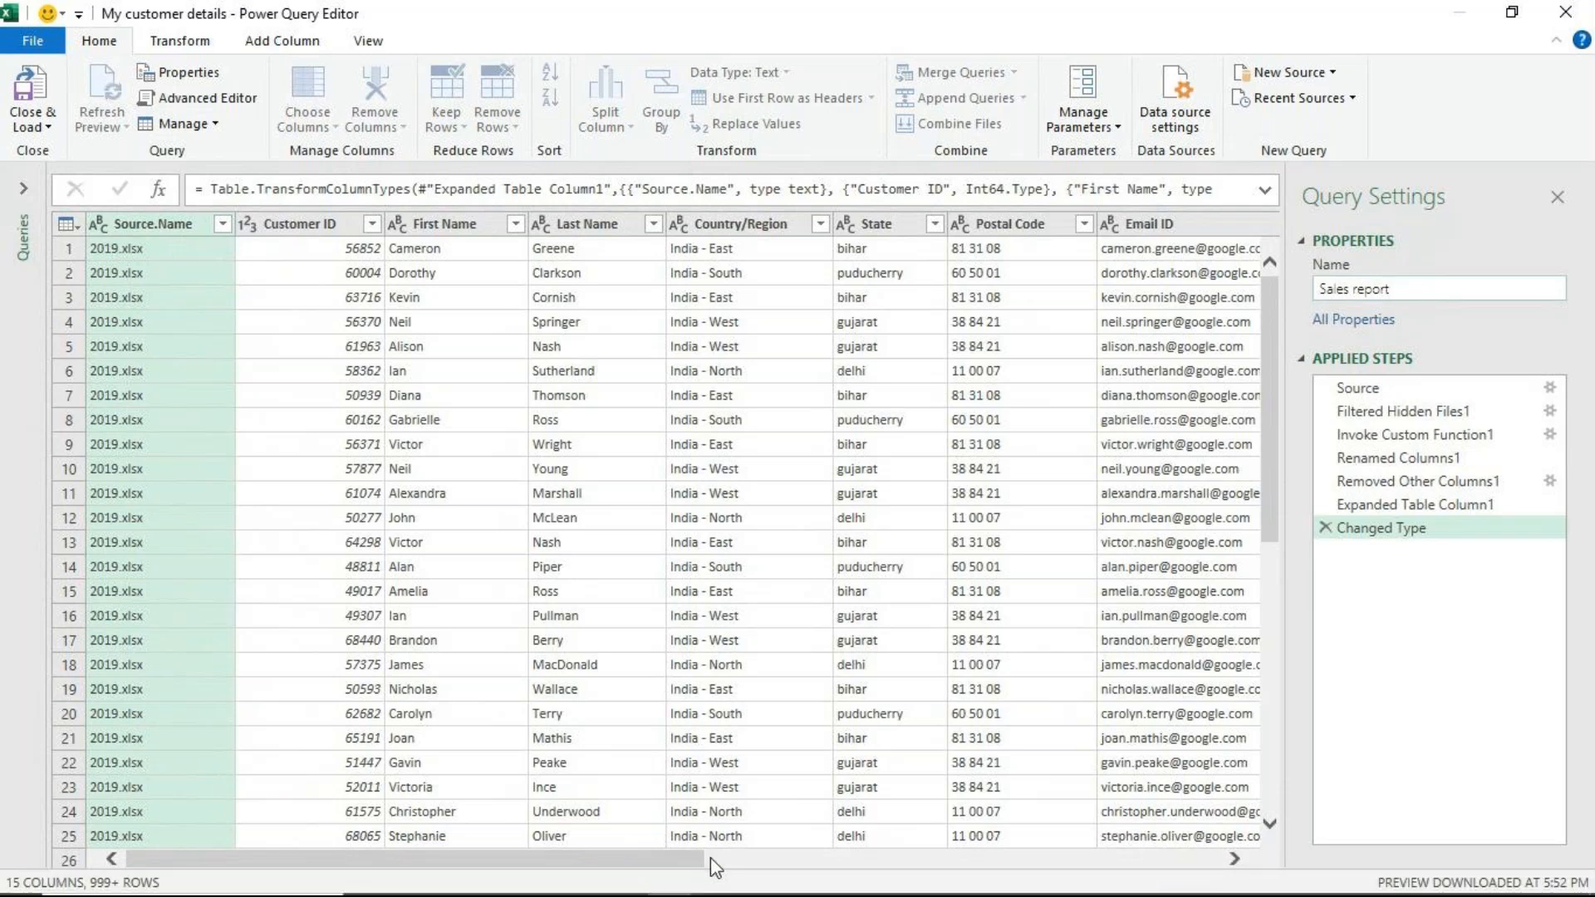
- Examine the combined table's columns from Source.Name across to Sale Price, and return to the first column
click(1234, 859)
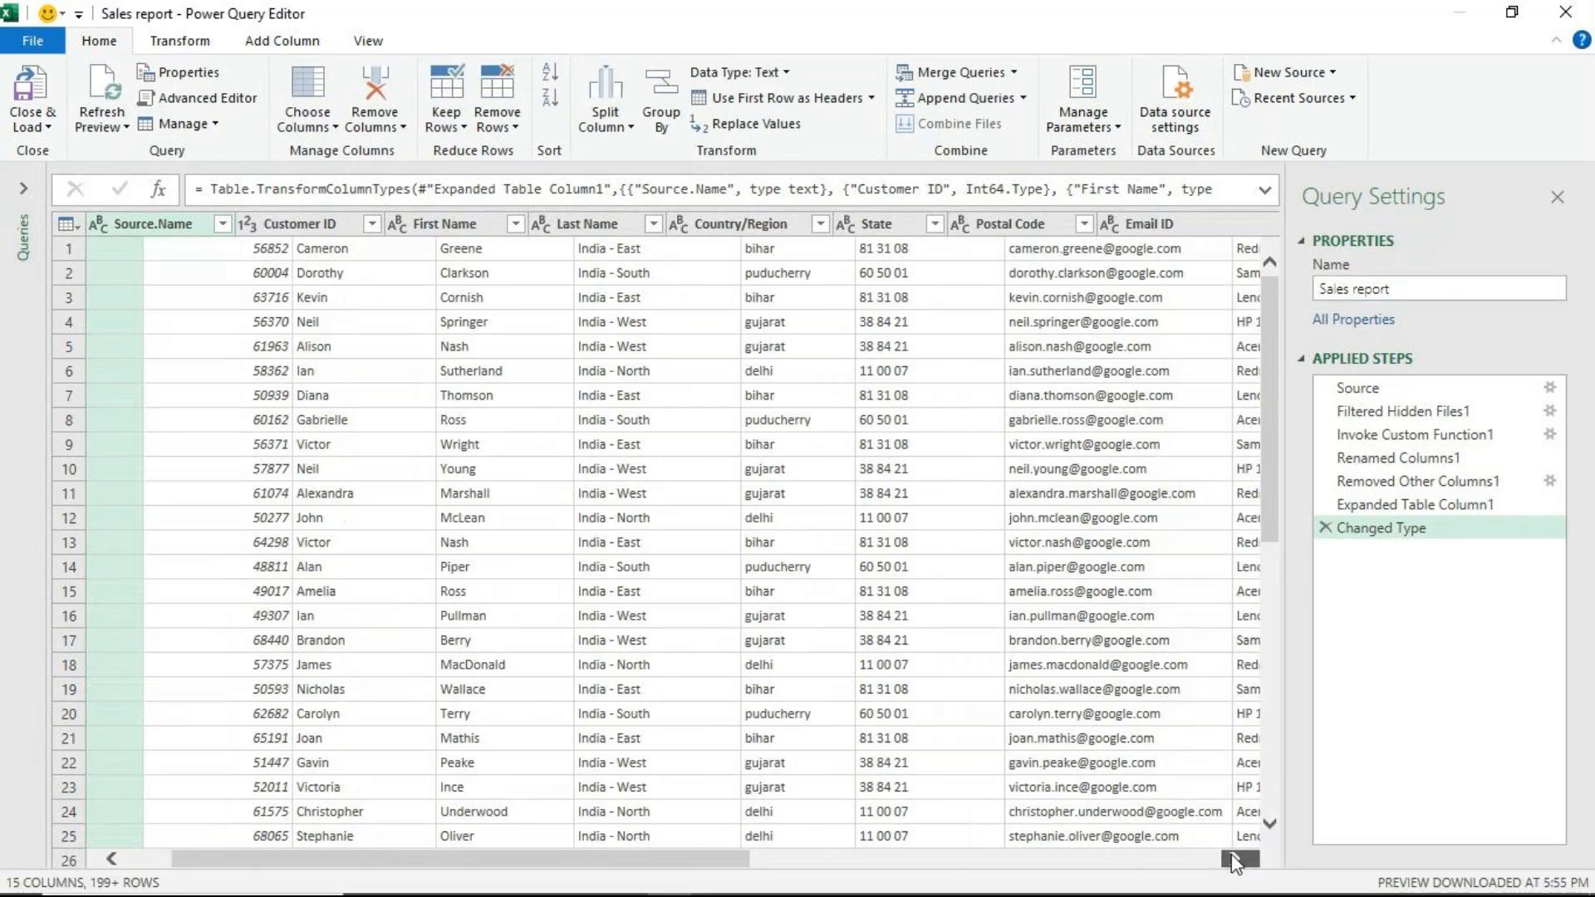
click(1234, 859)
click(1235, 859)
click(1234, 859)
click(1234, 859)
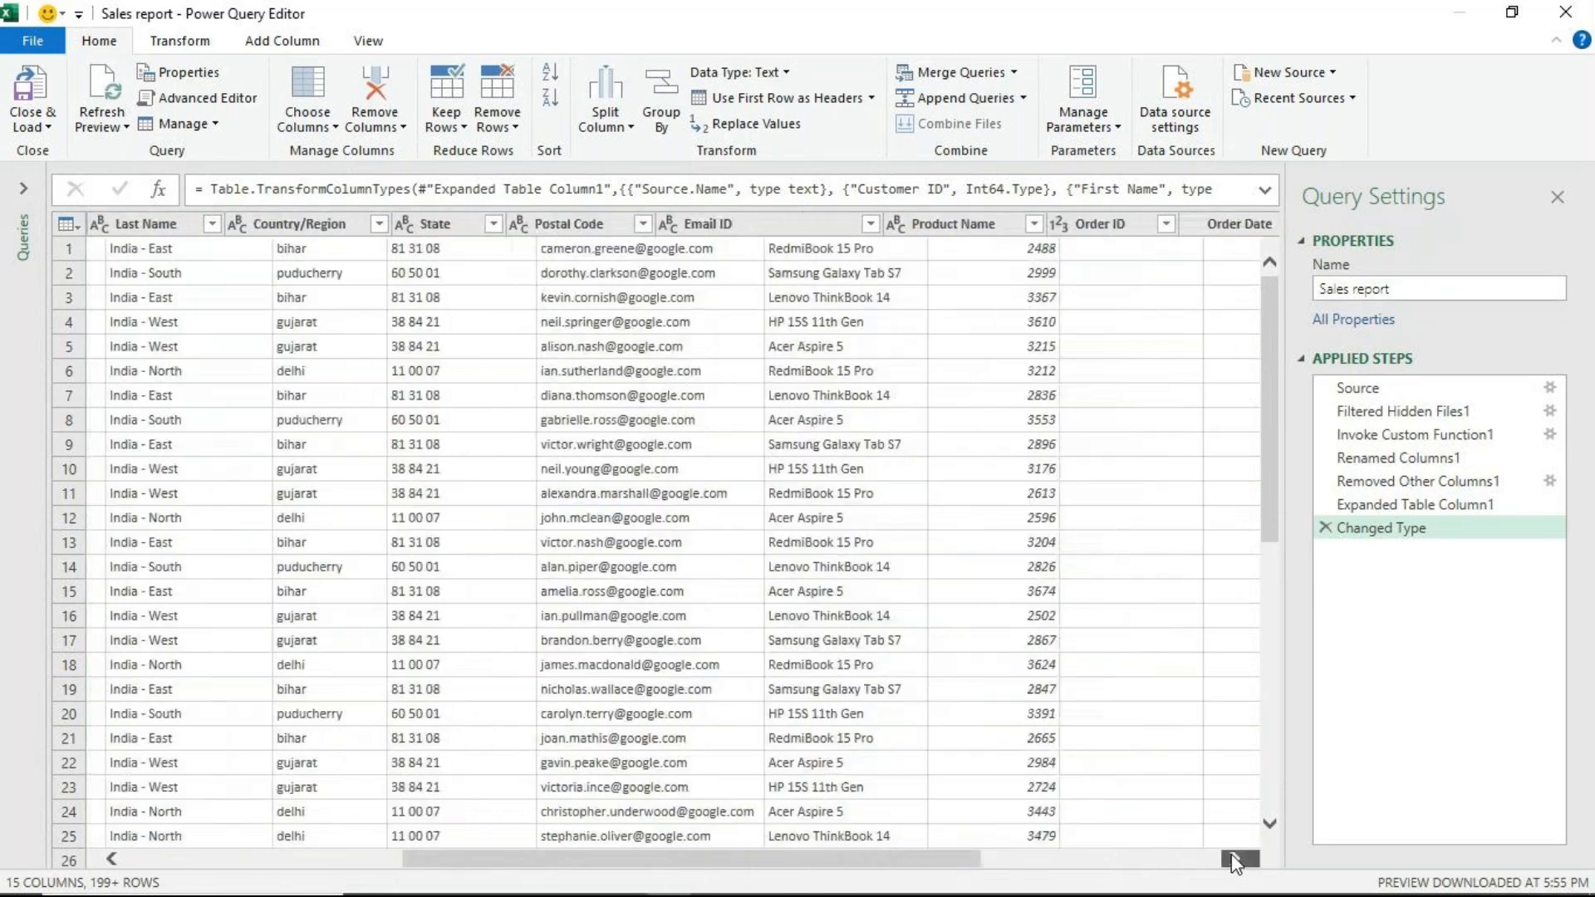
click(1234, 859)
click(1235, 859)
click(1234, 858)
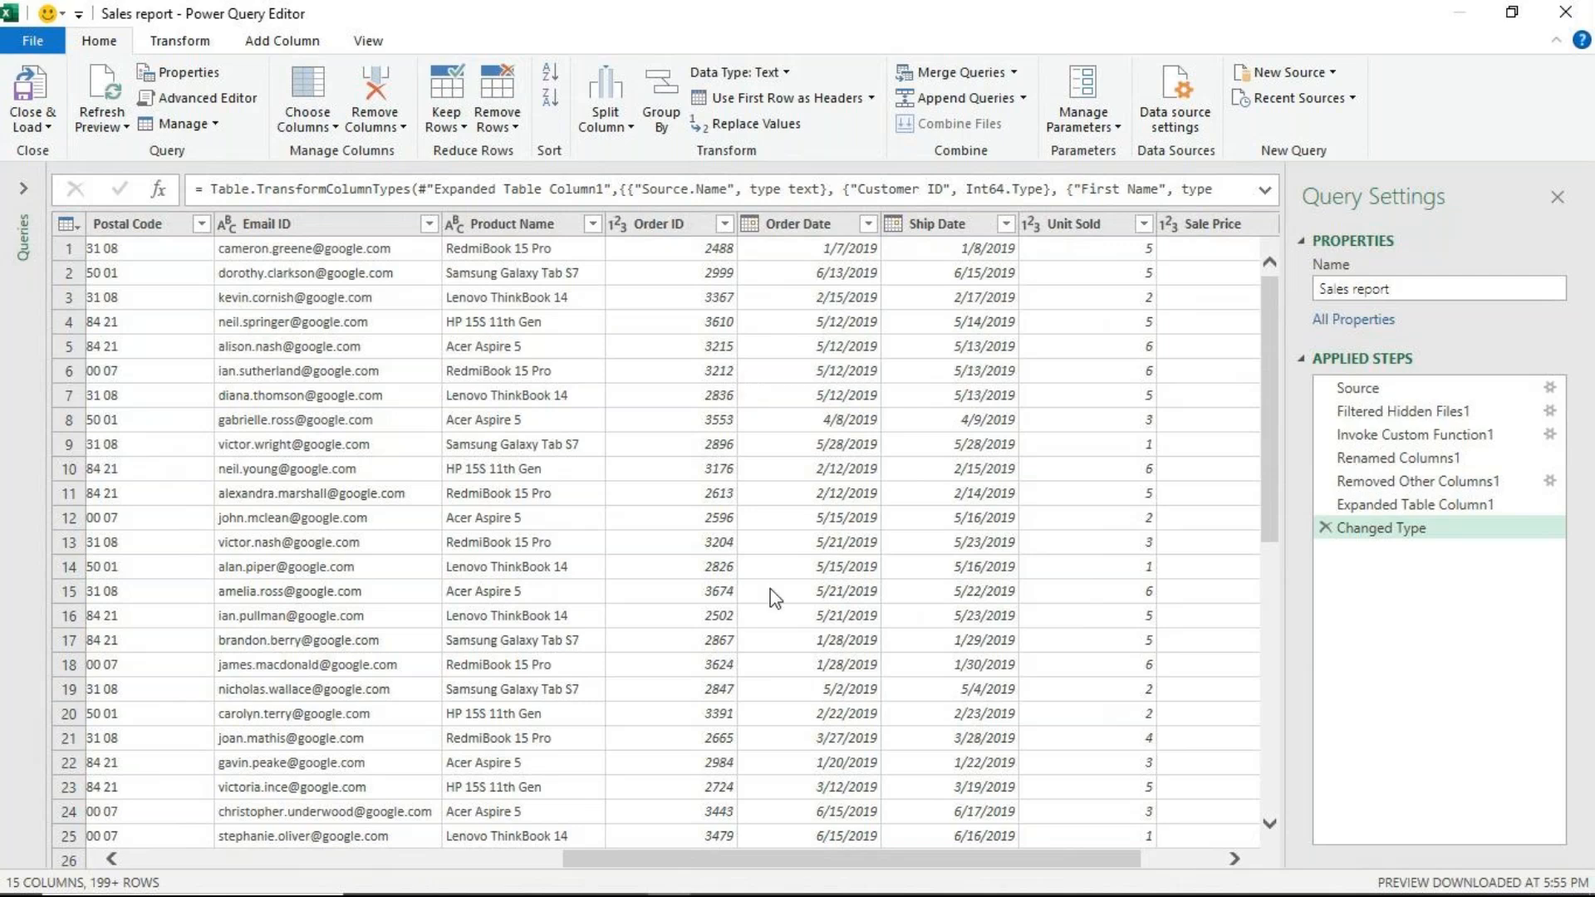
drag(773, 857, 332, 851)
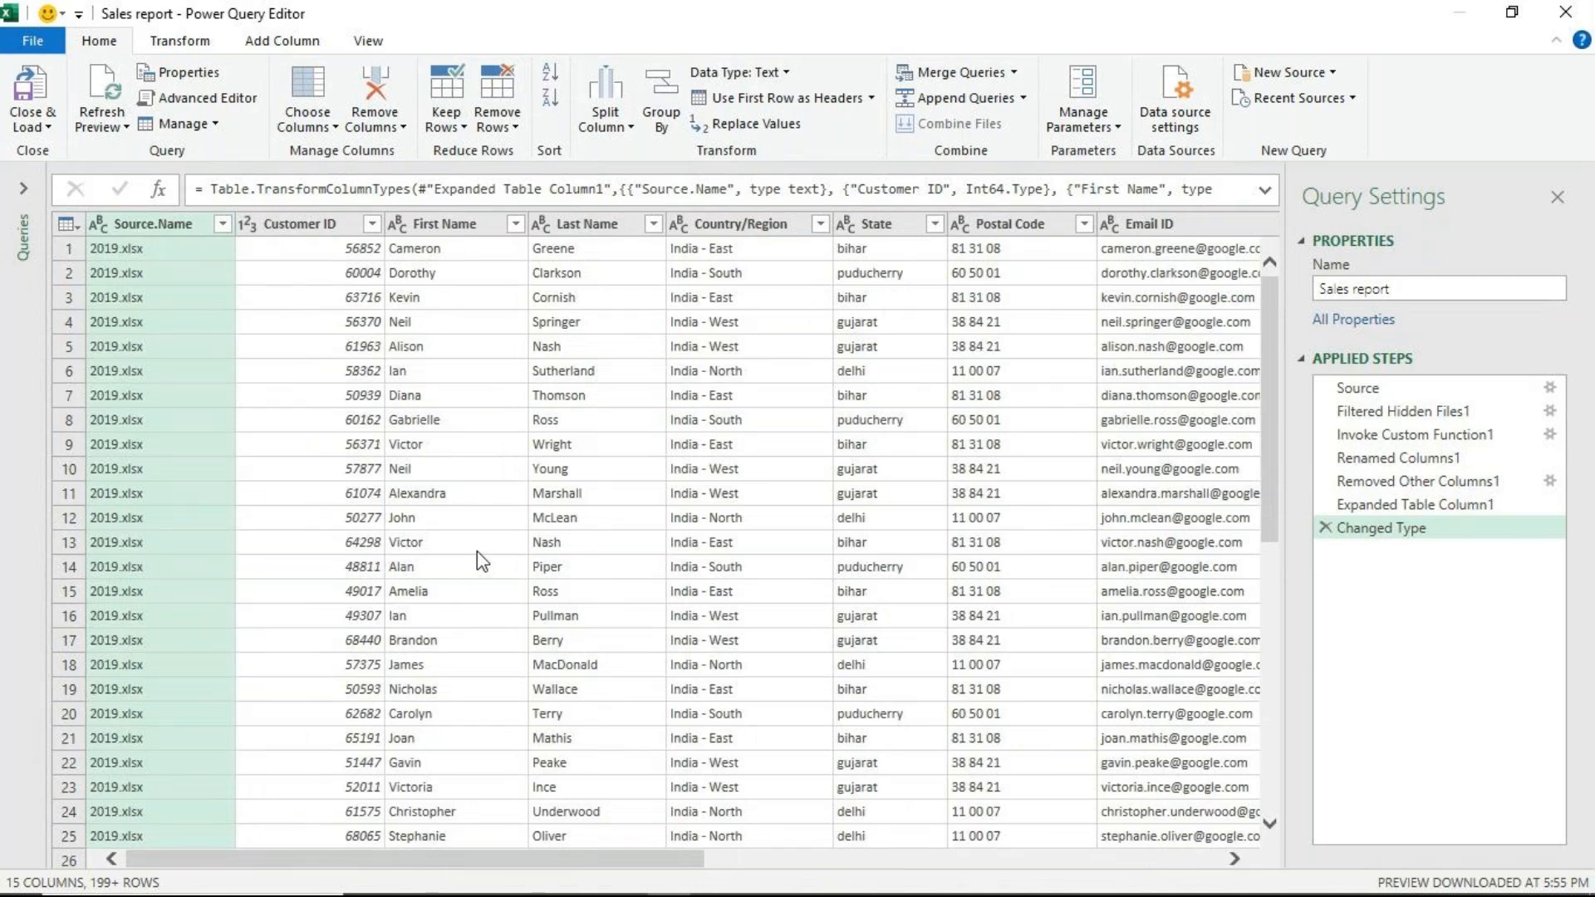
- Remove the Source.Name column from the Sales report query
click(170, 237)
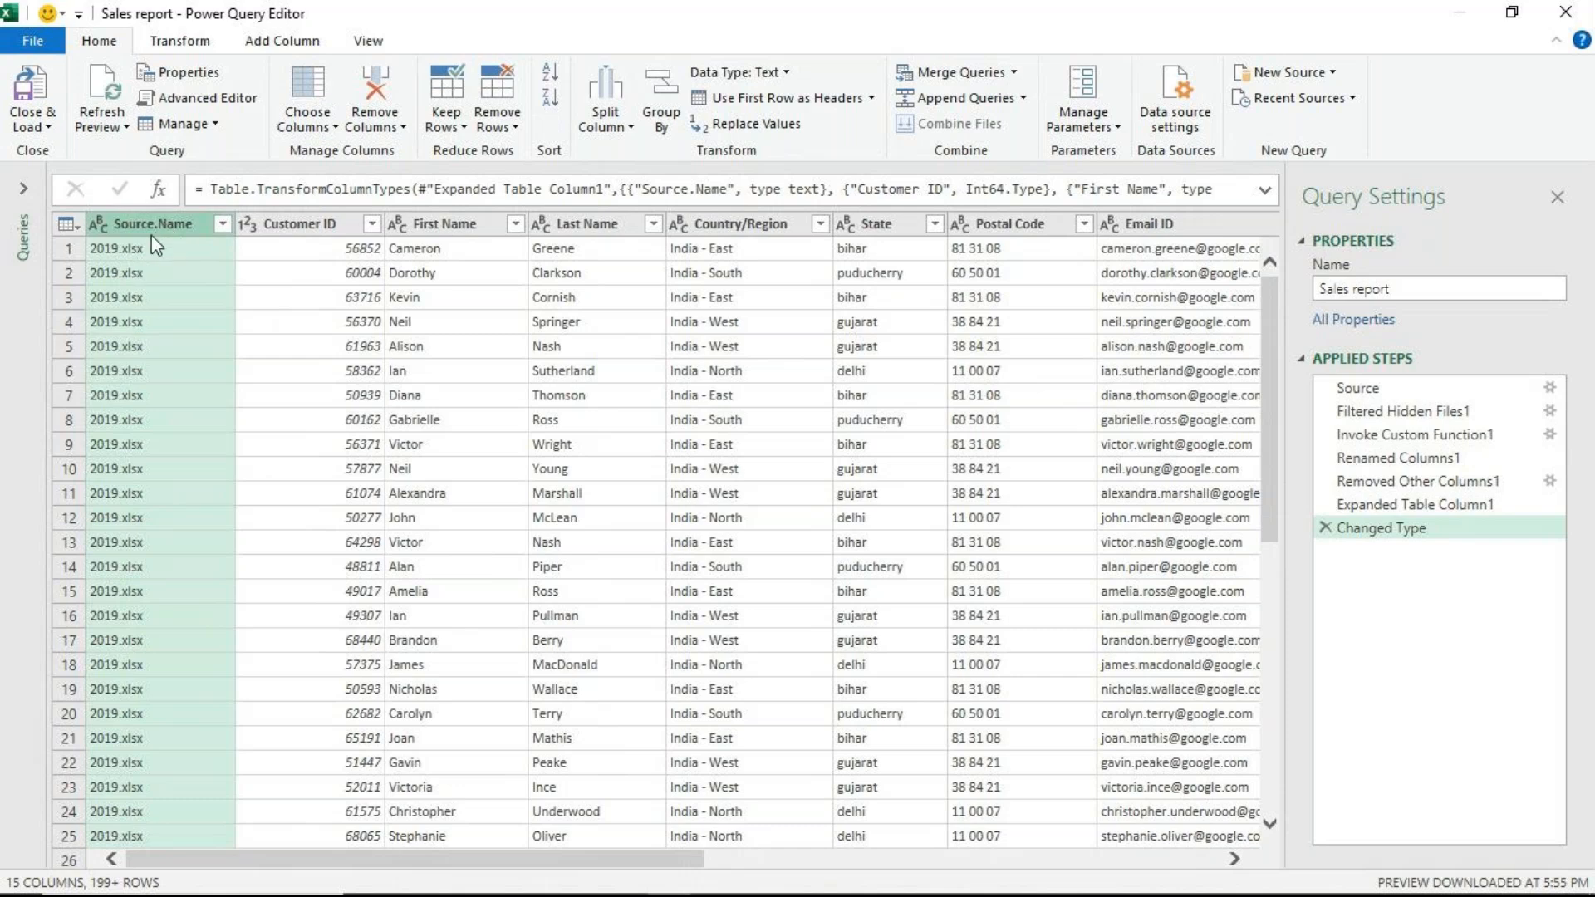
click(303, 232)
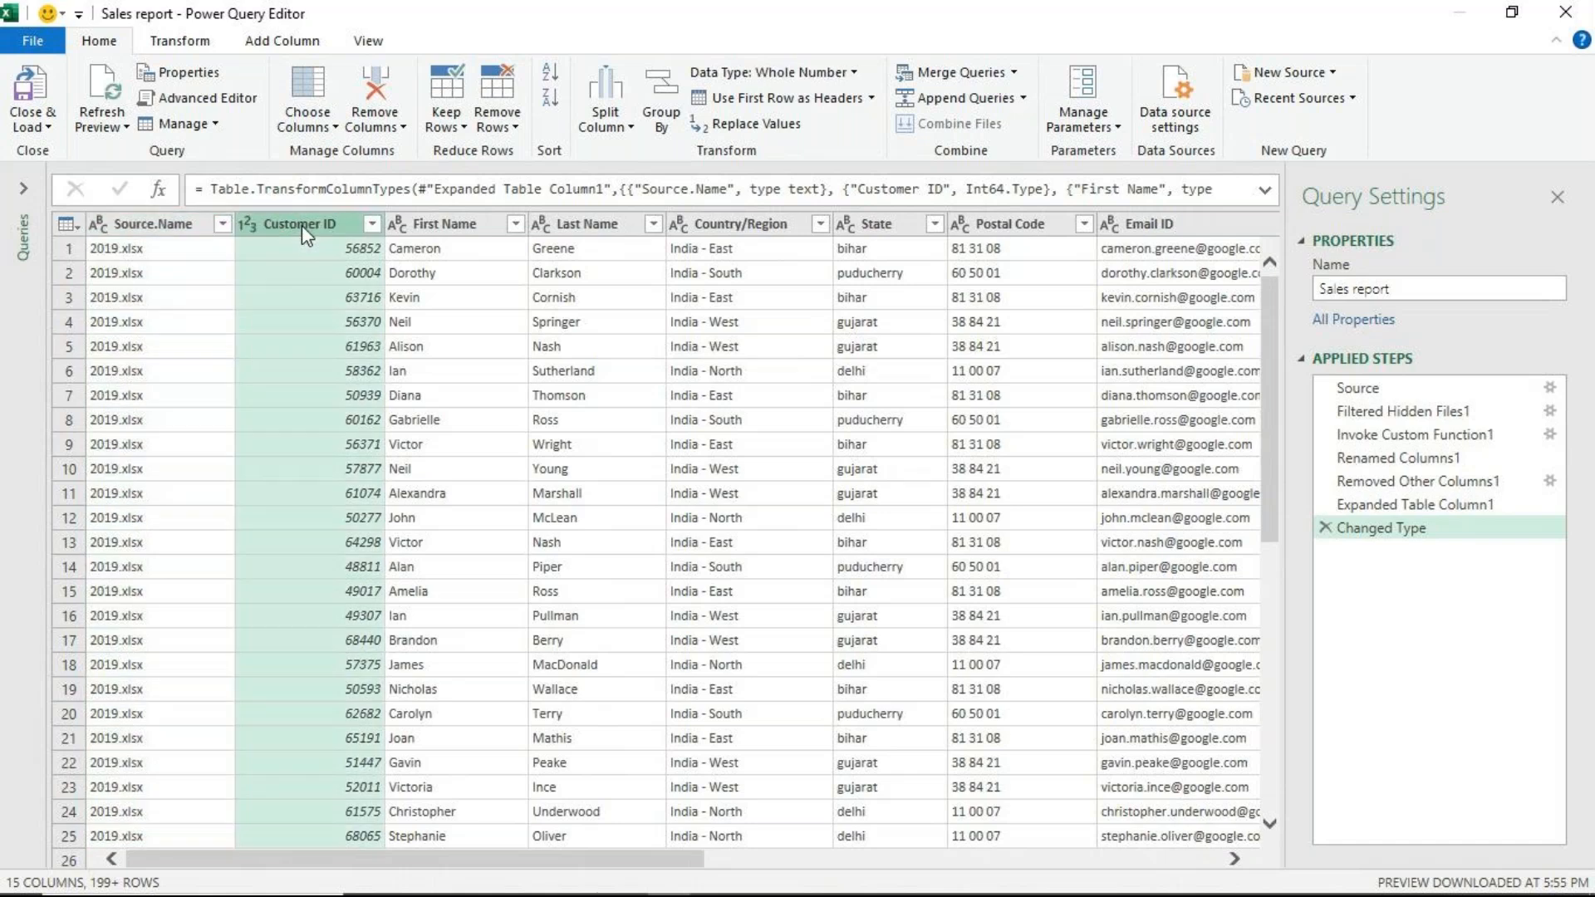
click(187, 238)
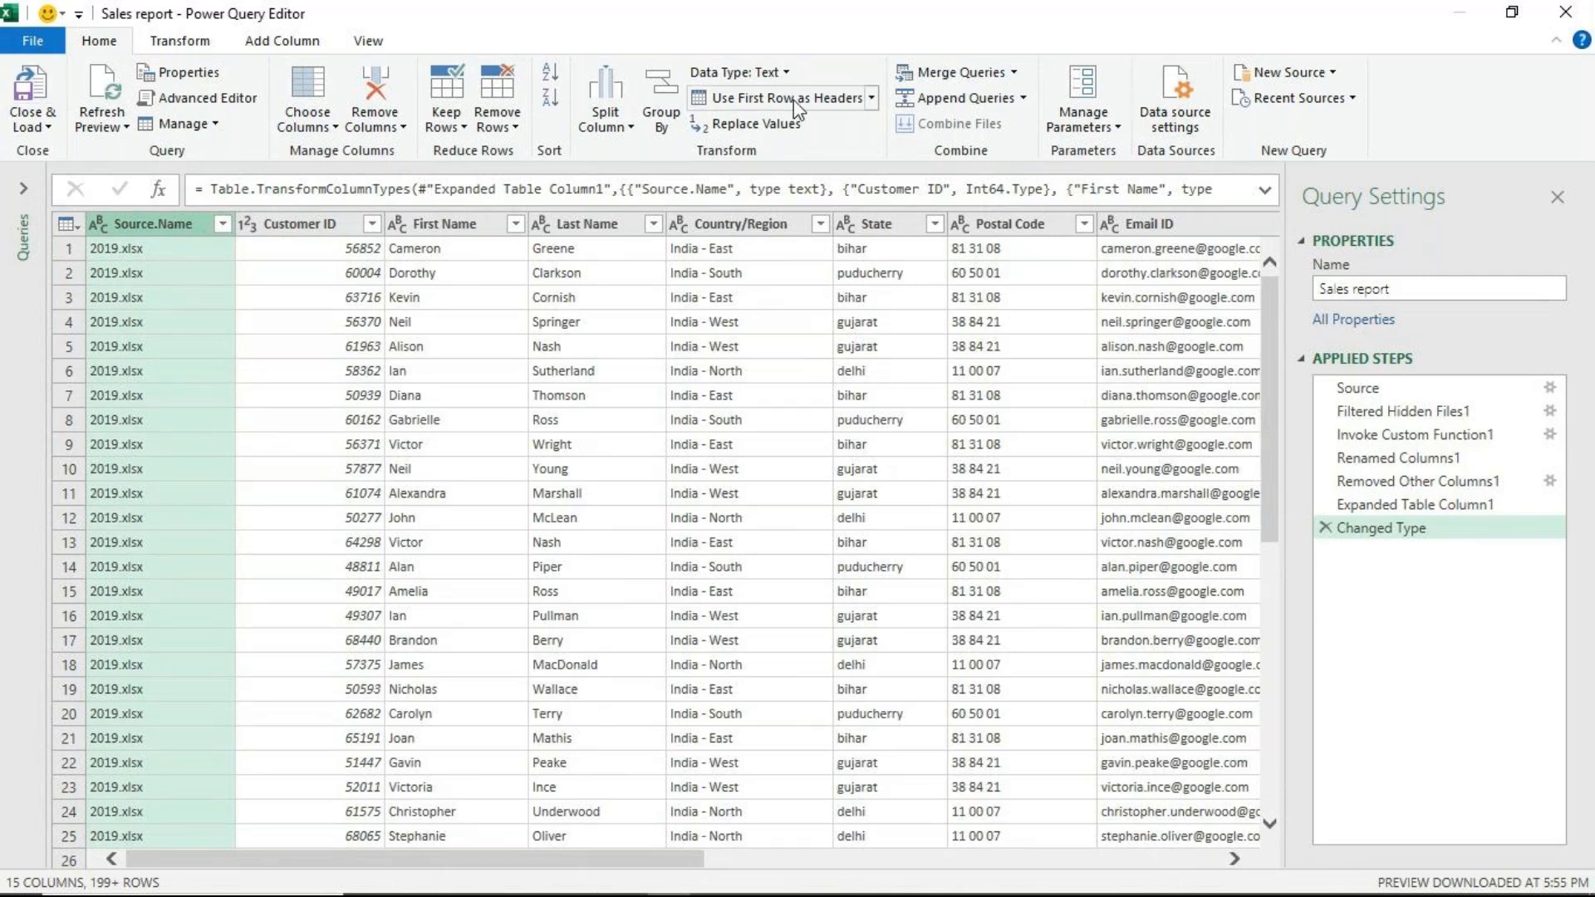
right_click(161, 226)
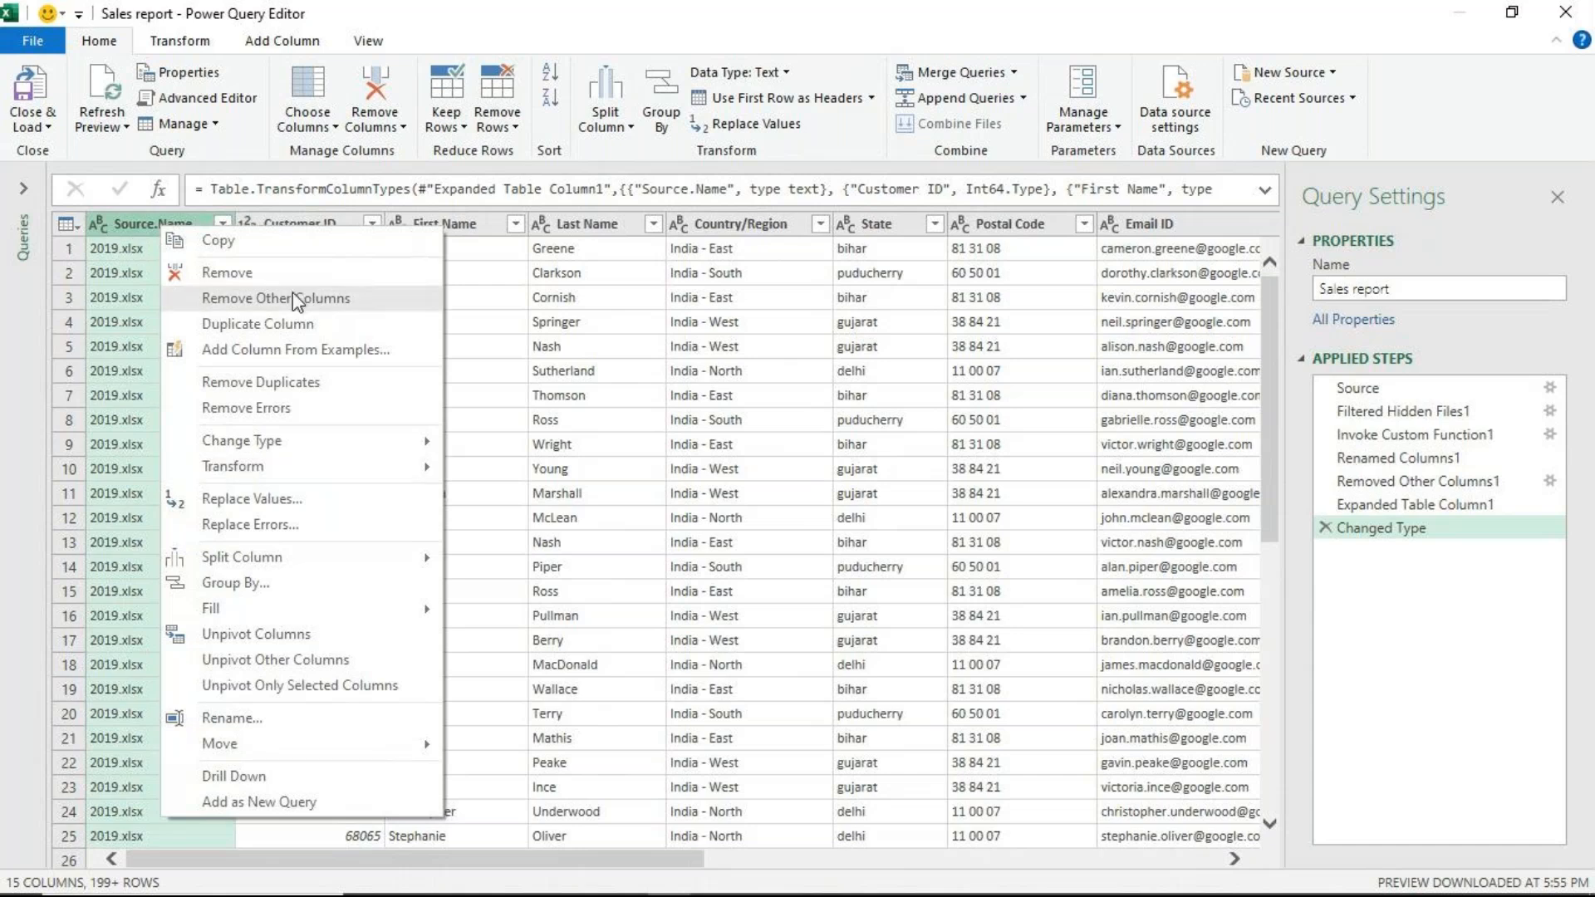
click(240, 273)
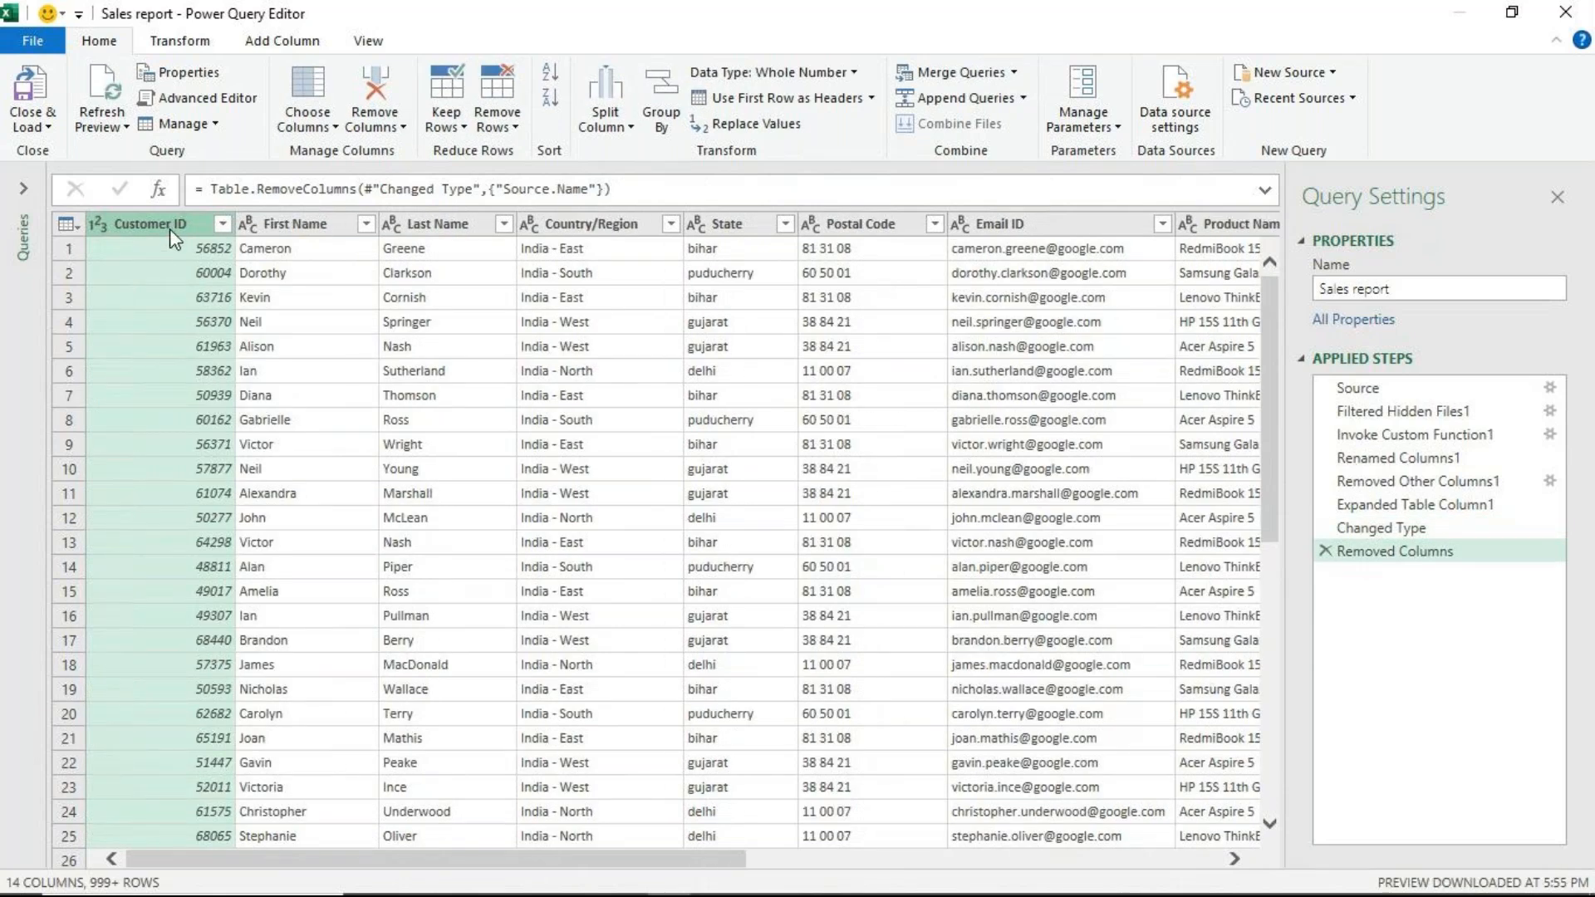
- Sort the Customer ID column in ascending order and filter out its null rows
click(221, 224)
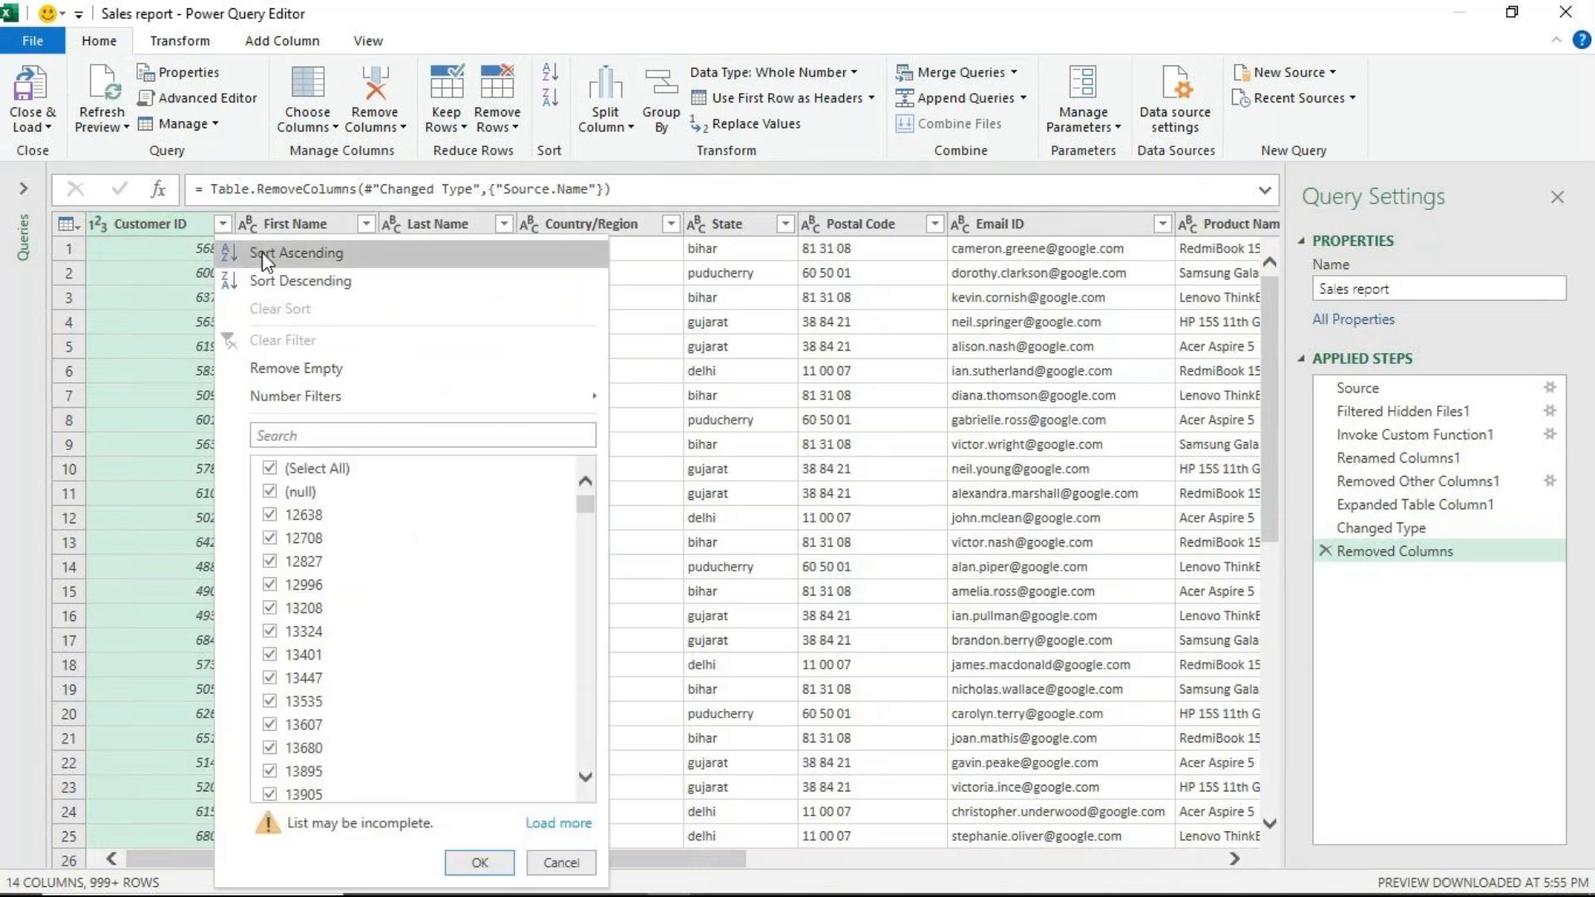
click(311, 254)
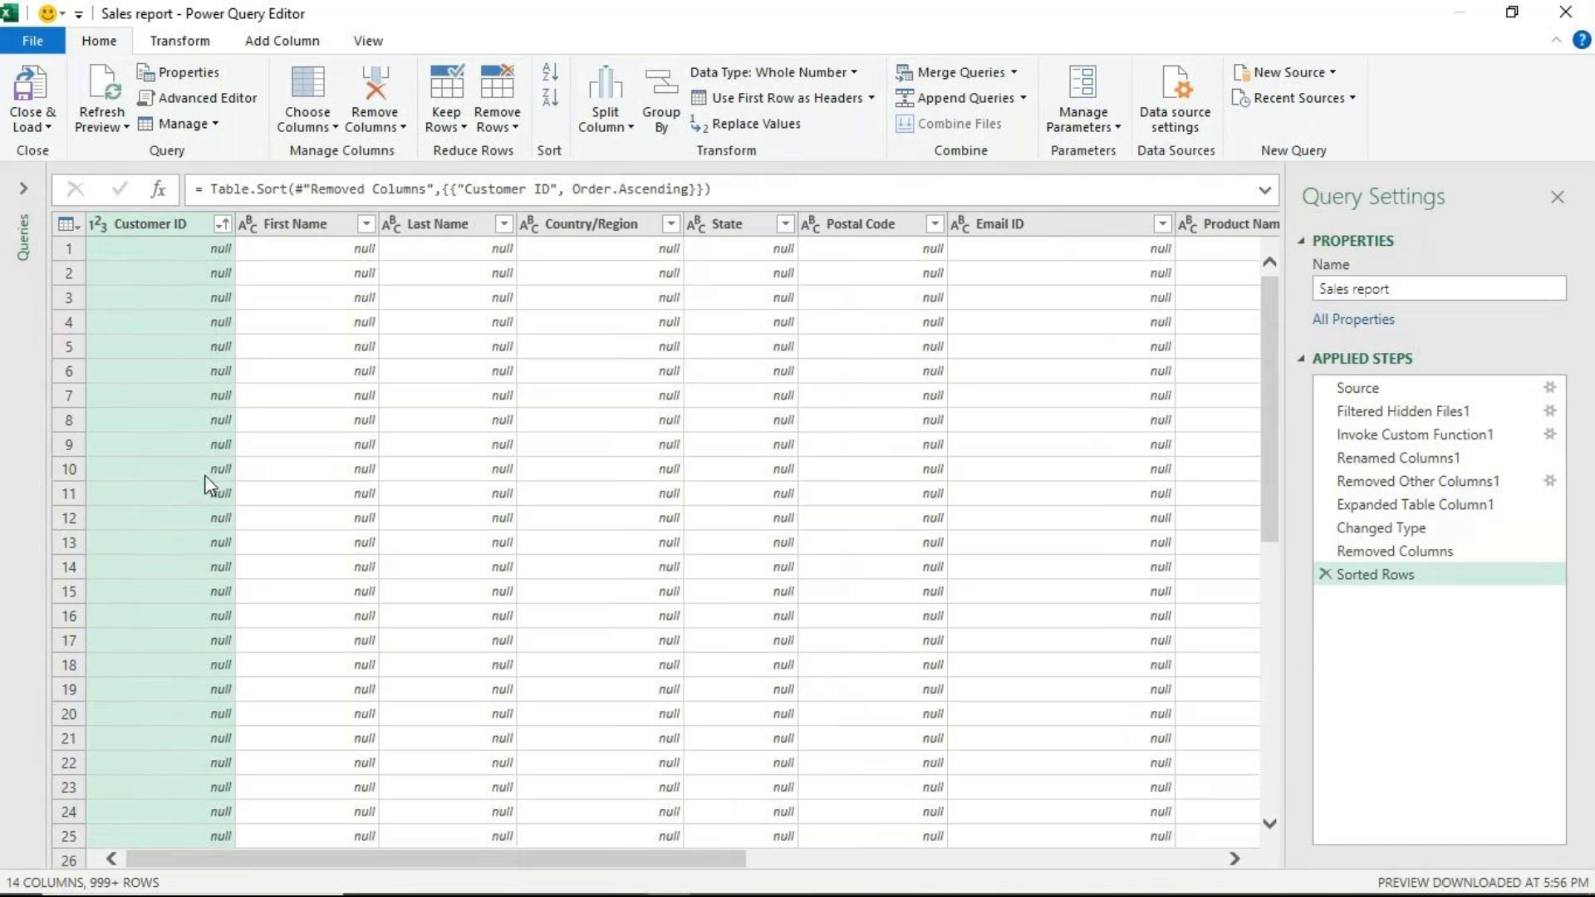
click(223, 225)
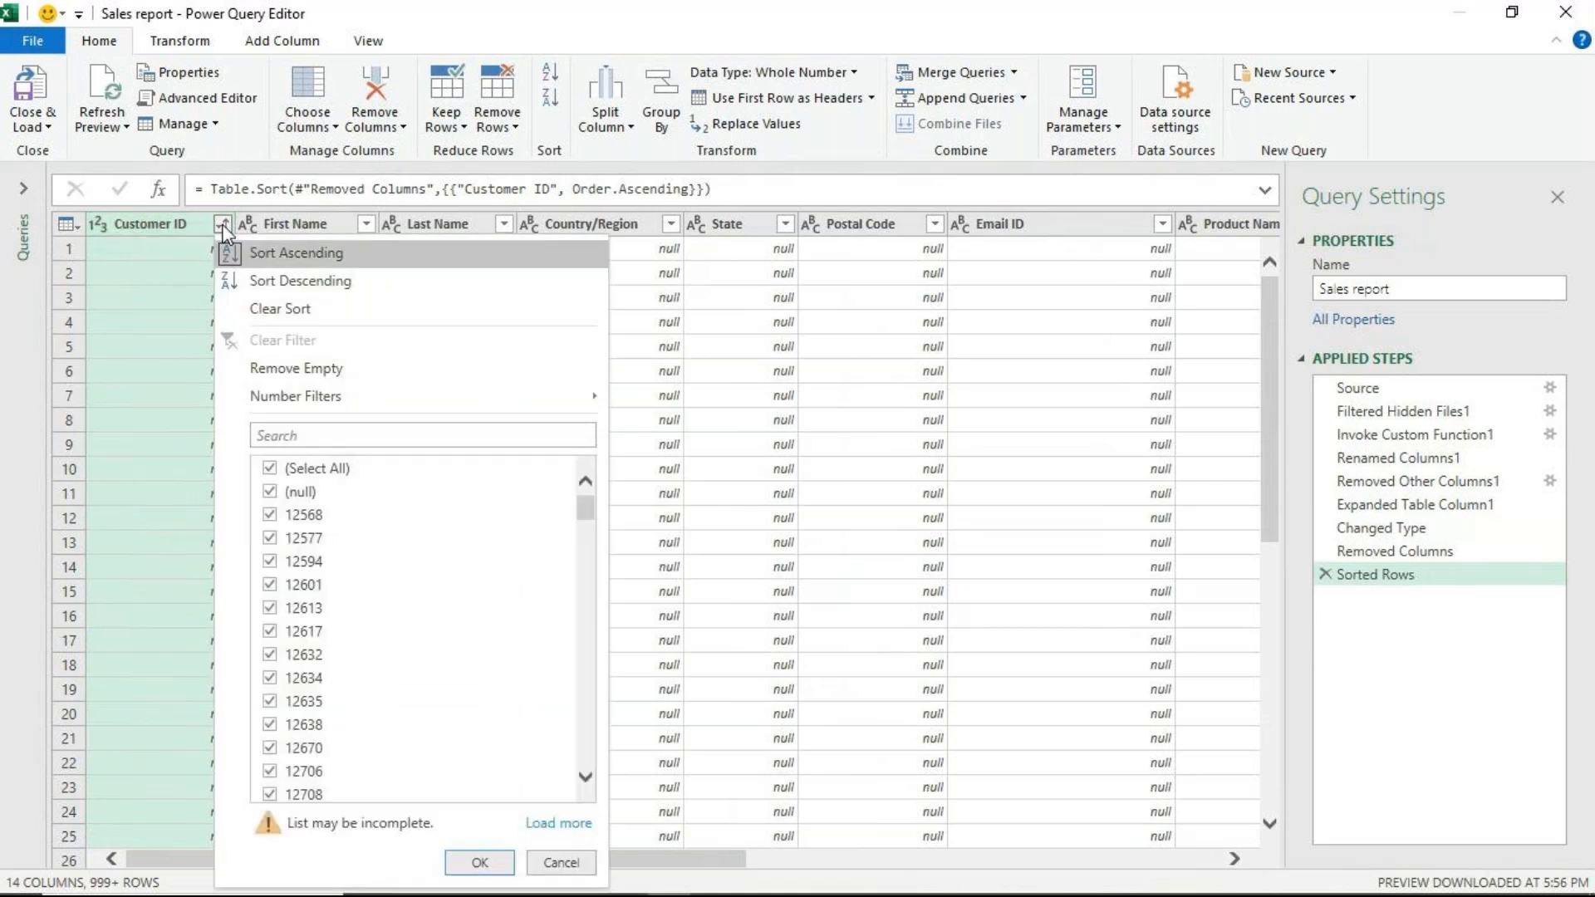
click(300, 492)
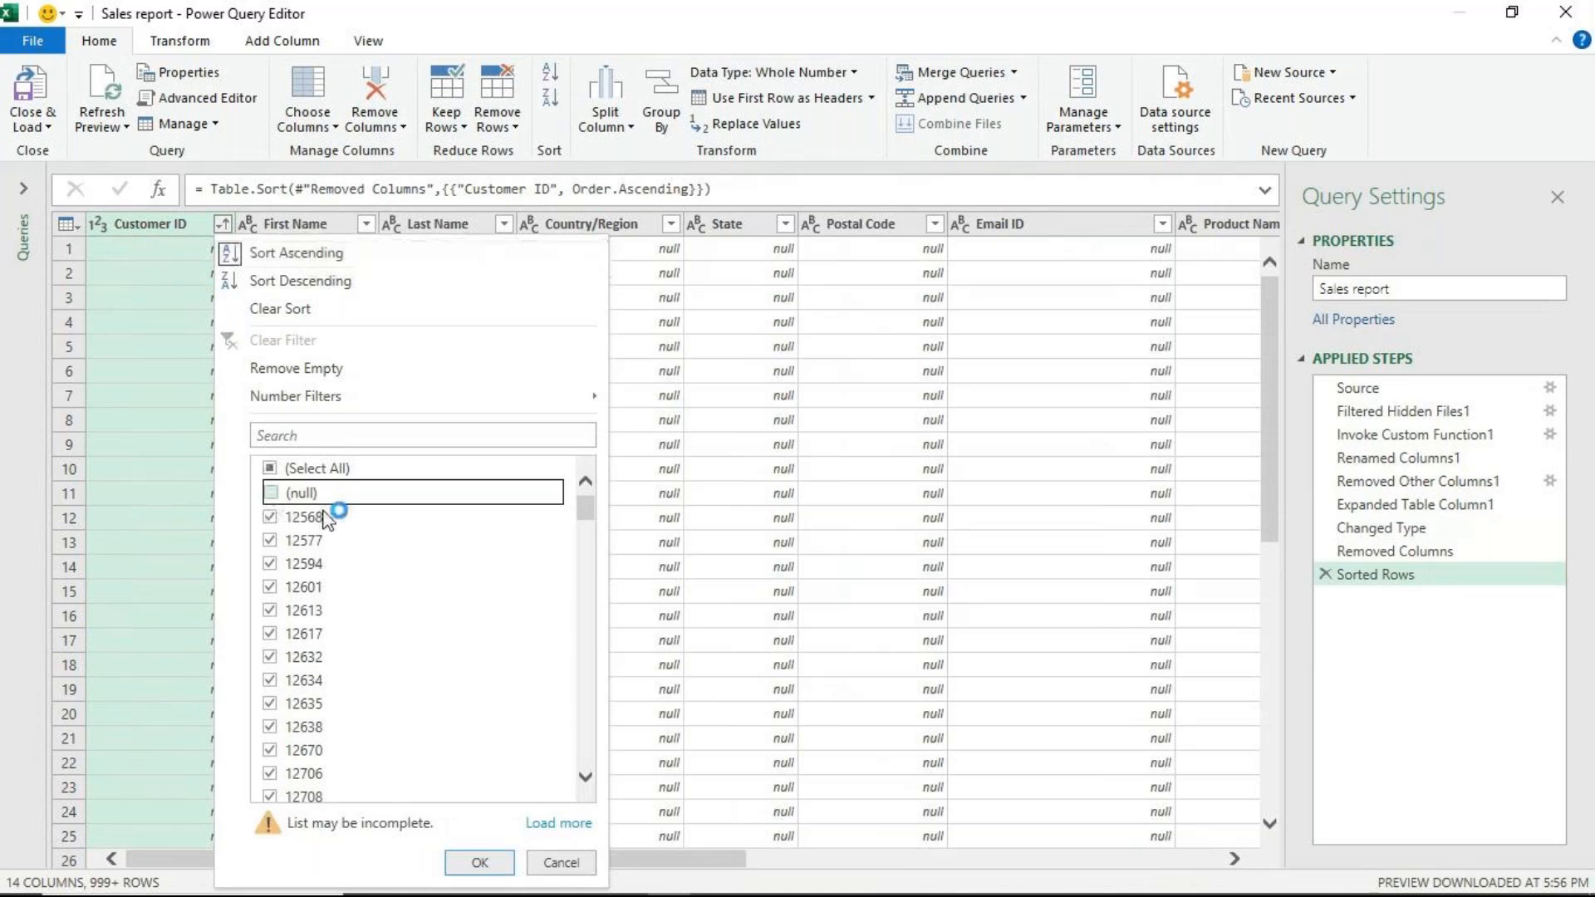
key(Return)
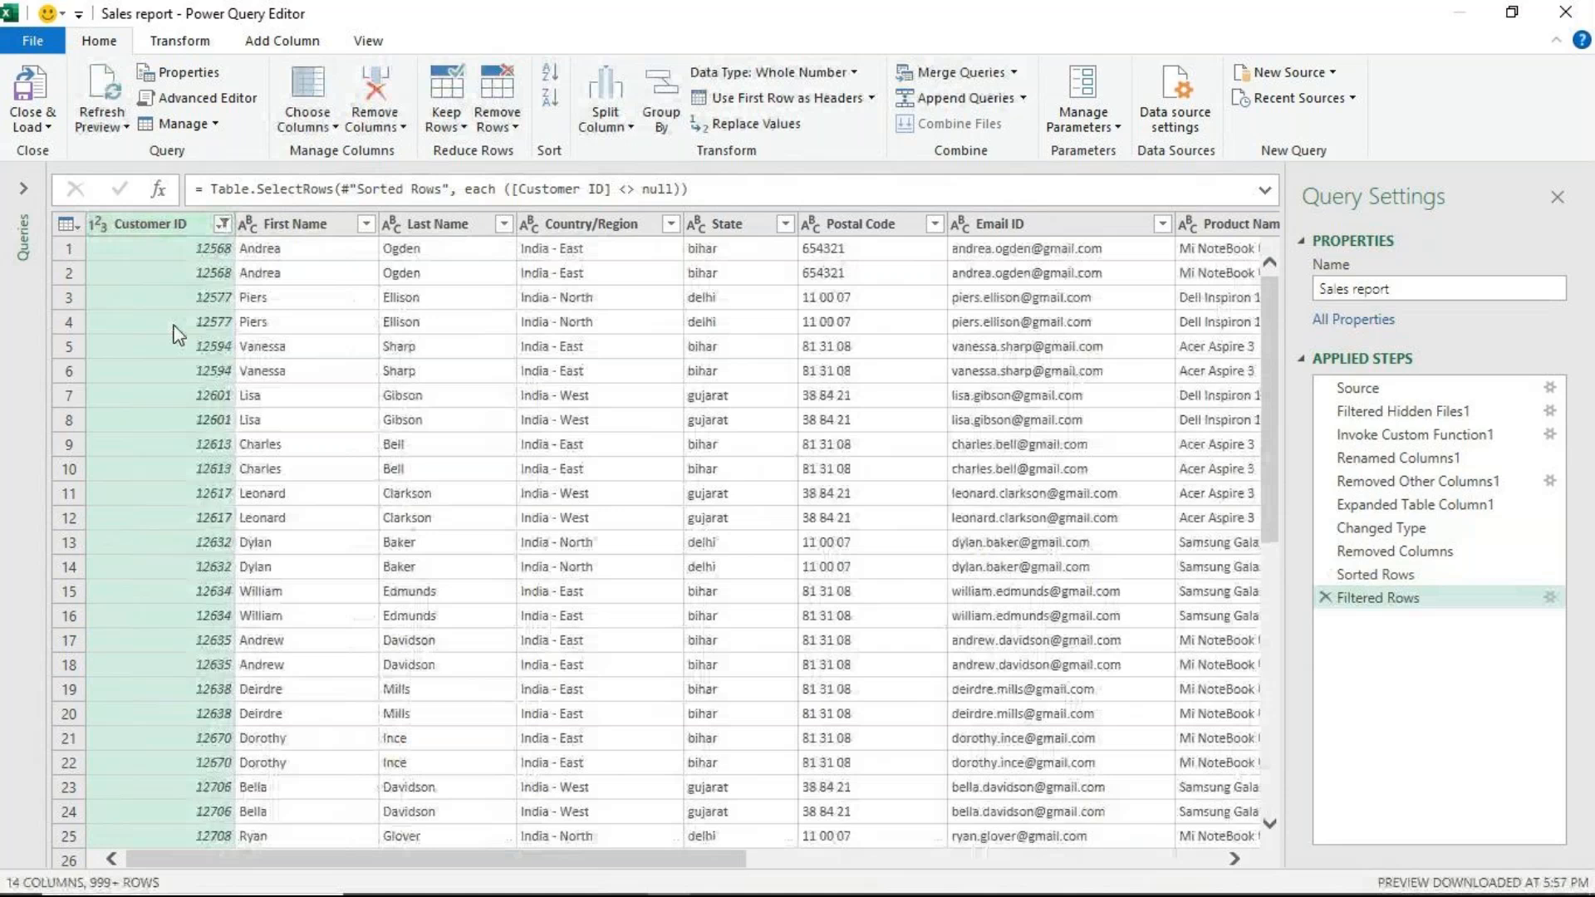
- Merge the First Name and Last Name columns into one column, using a space as the separator
click(310, 227)
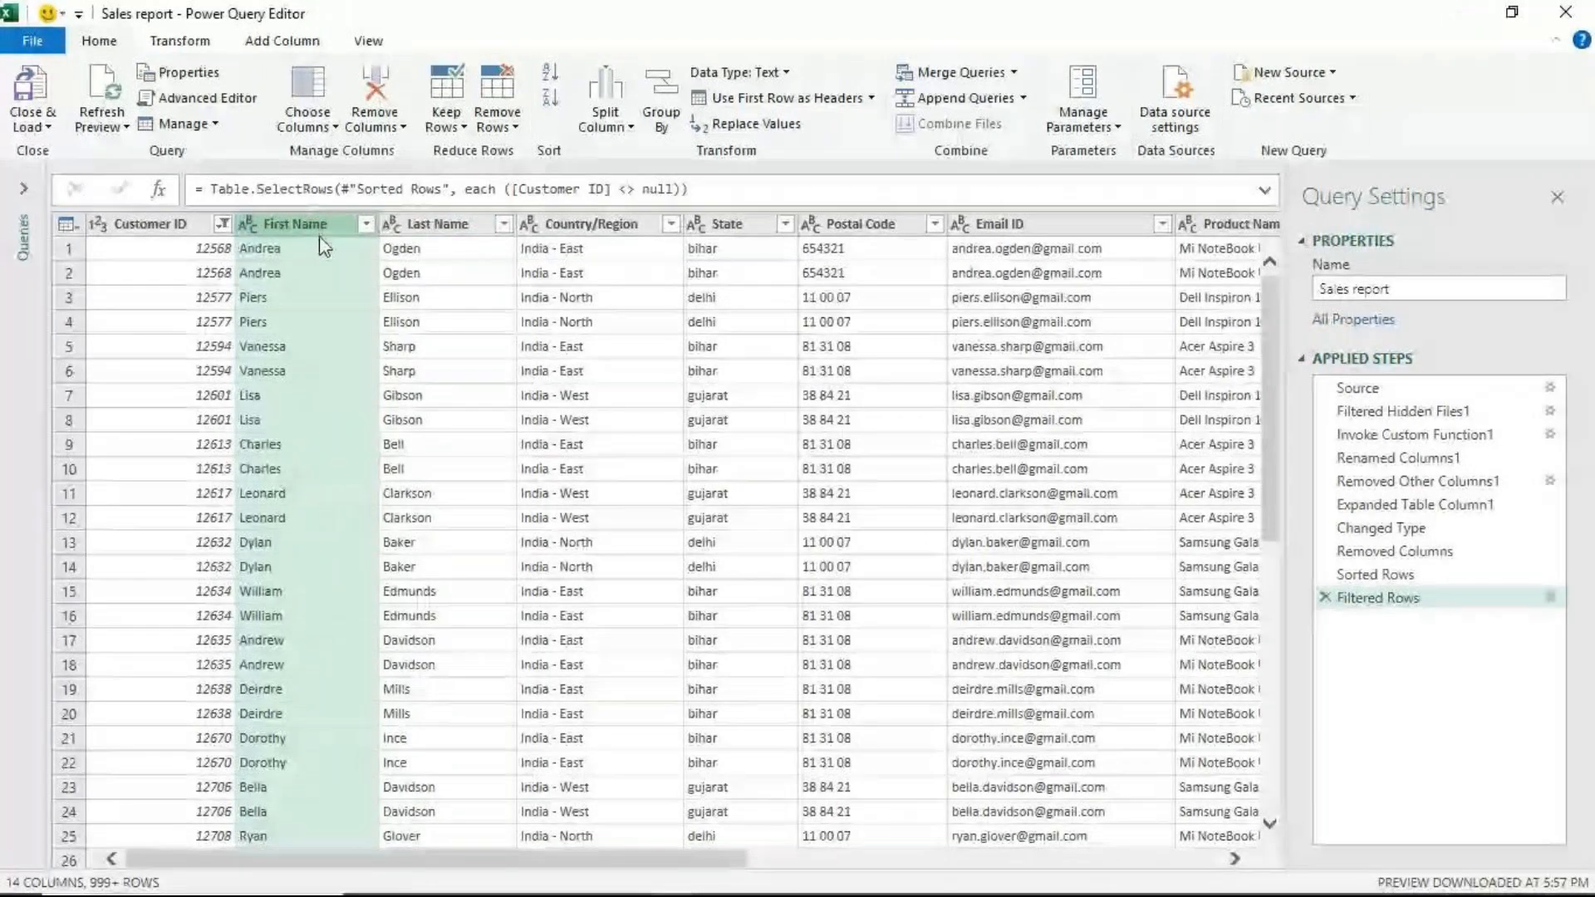
ctrl+click(439, 230)
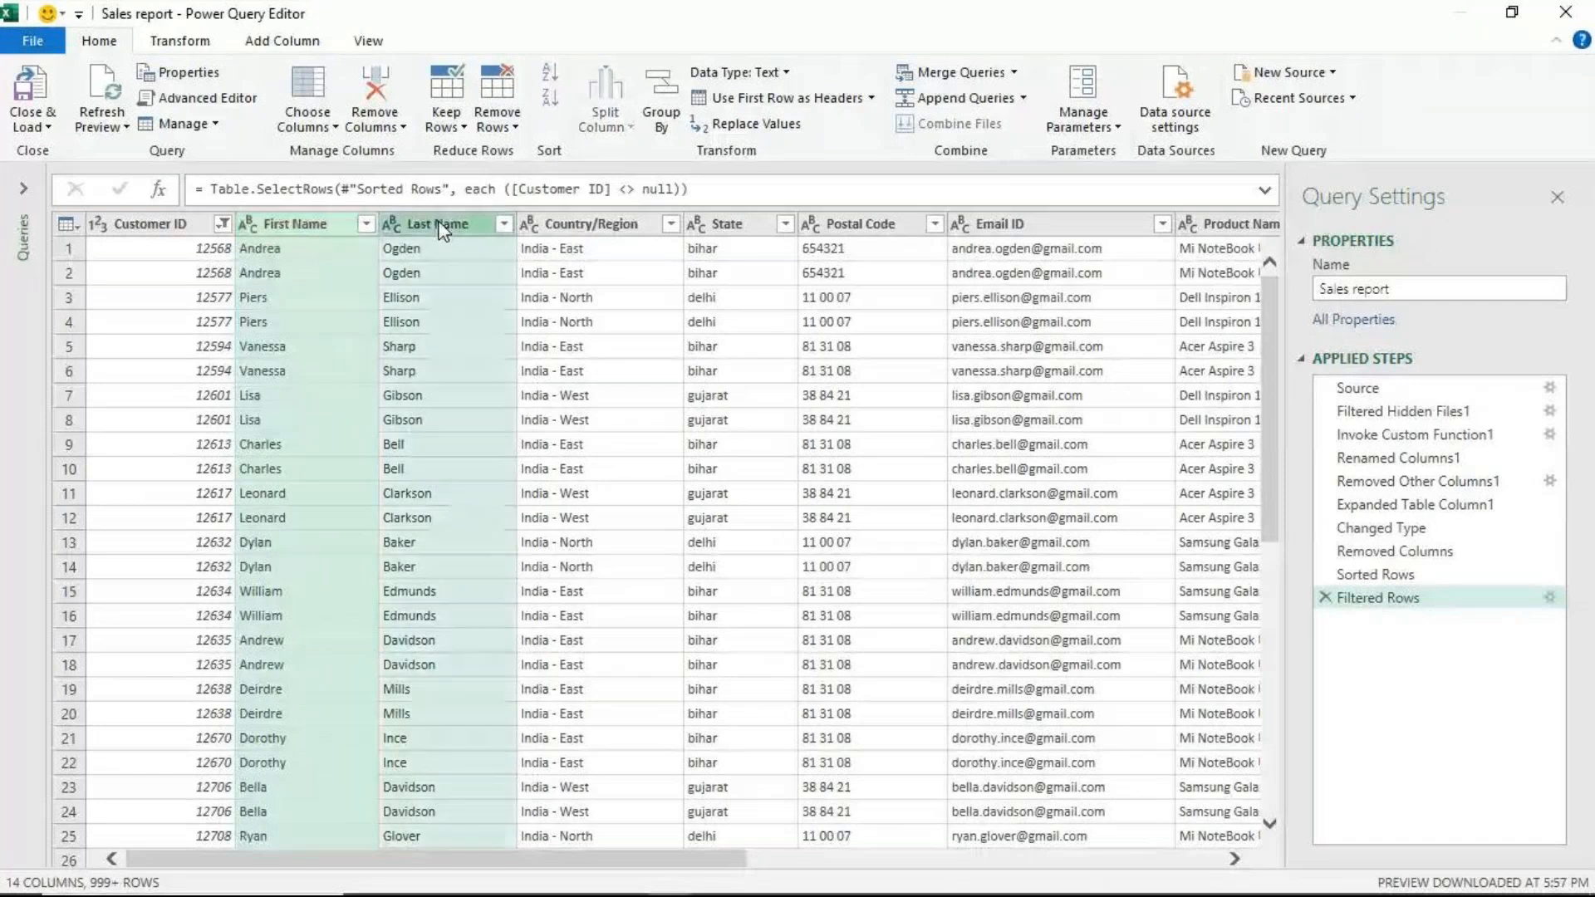
right_click(314, 230)
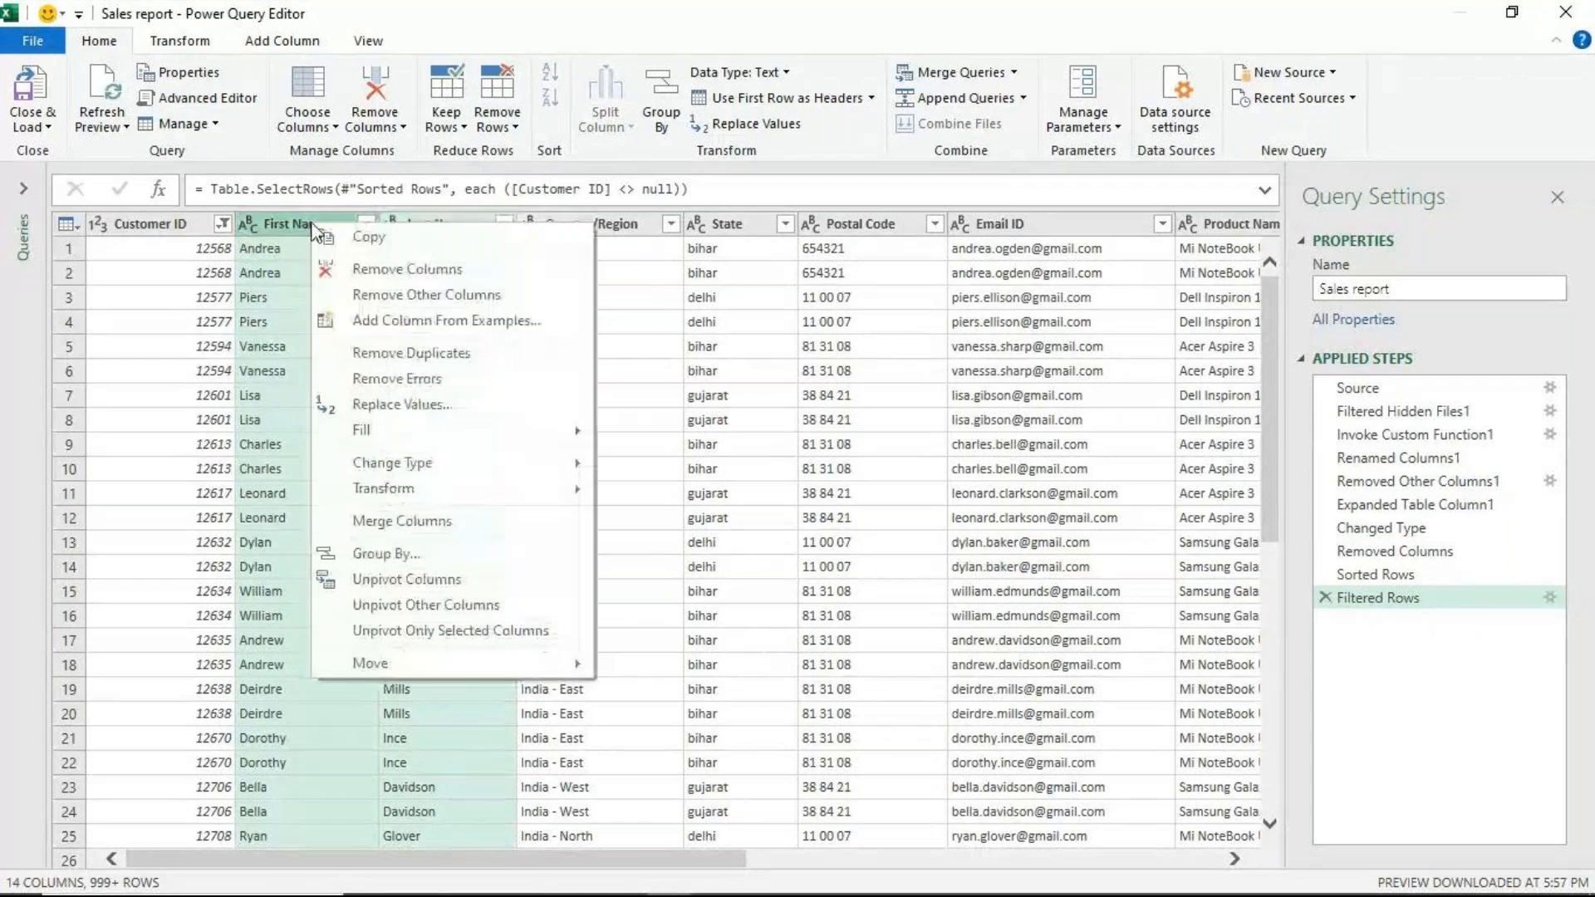
click(405, 522)
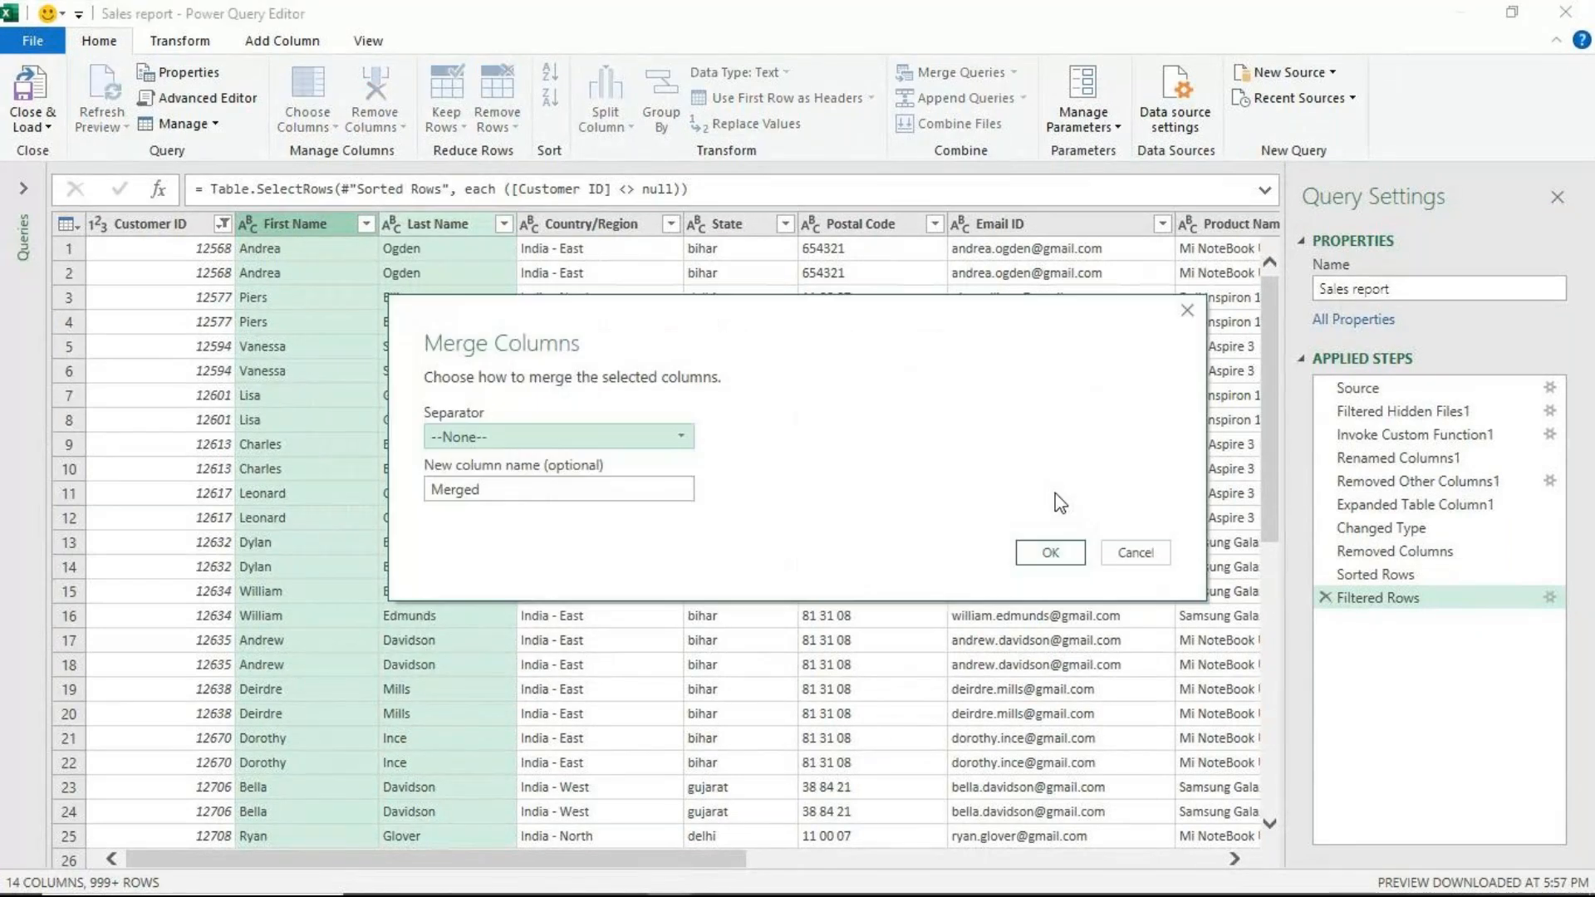
drag(844, 313, 1032, 198)
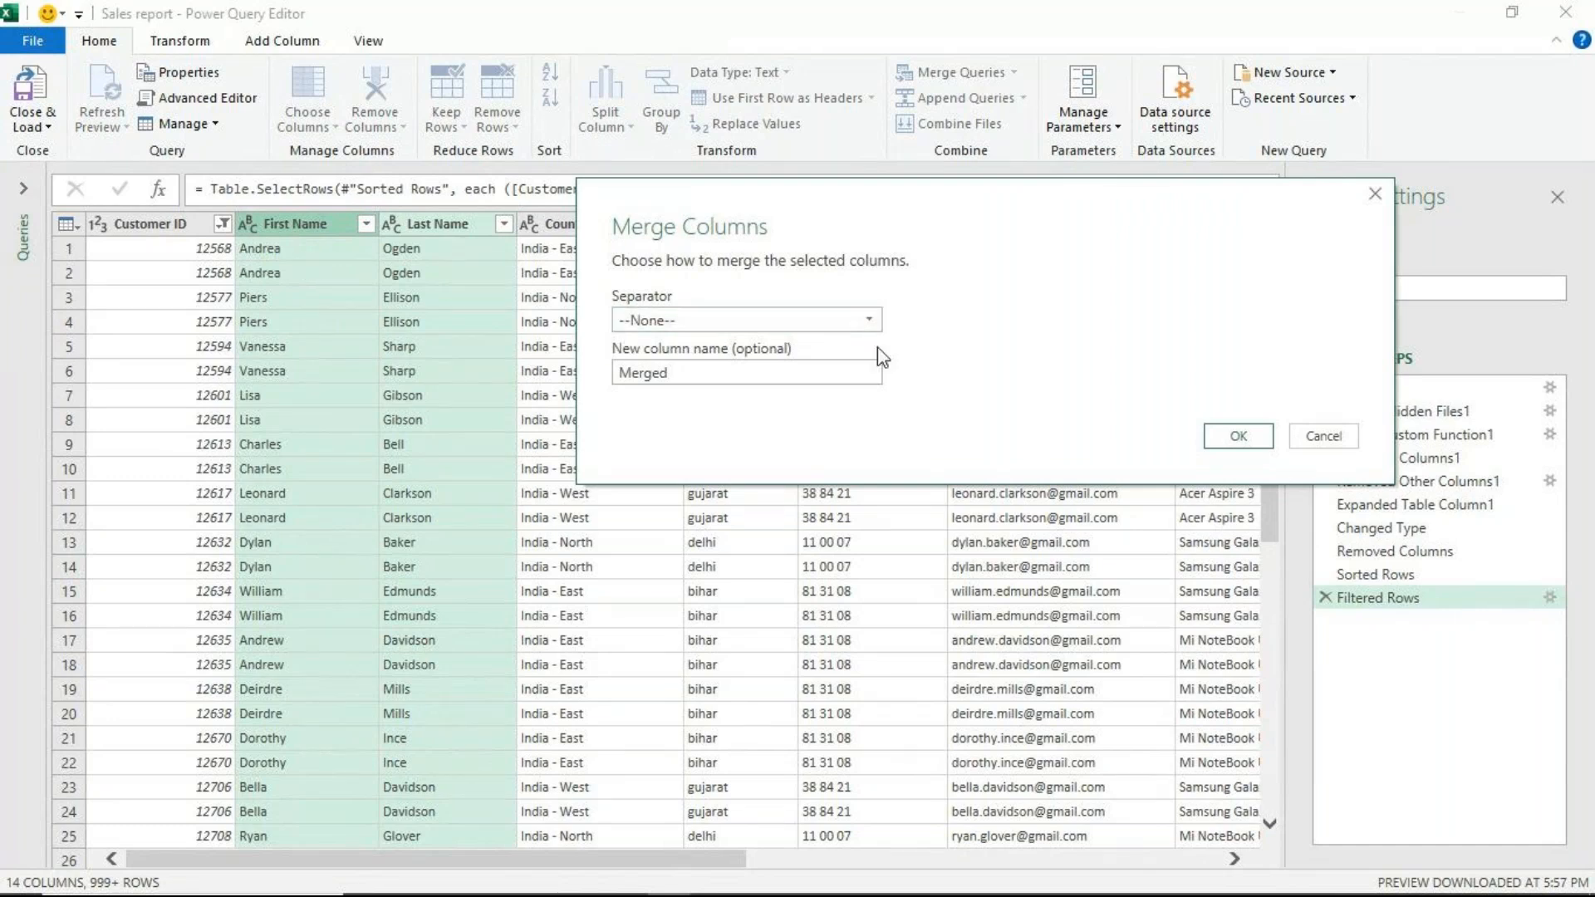
click(869, 321)
click(655, 459)
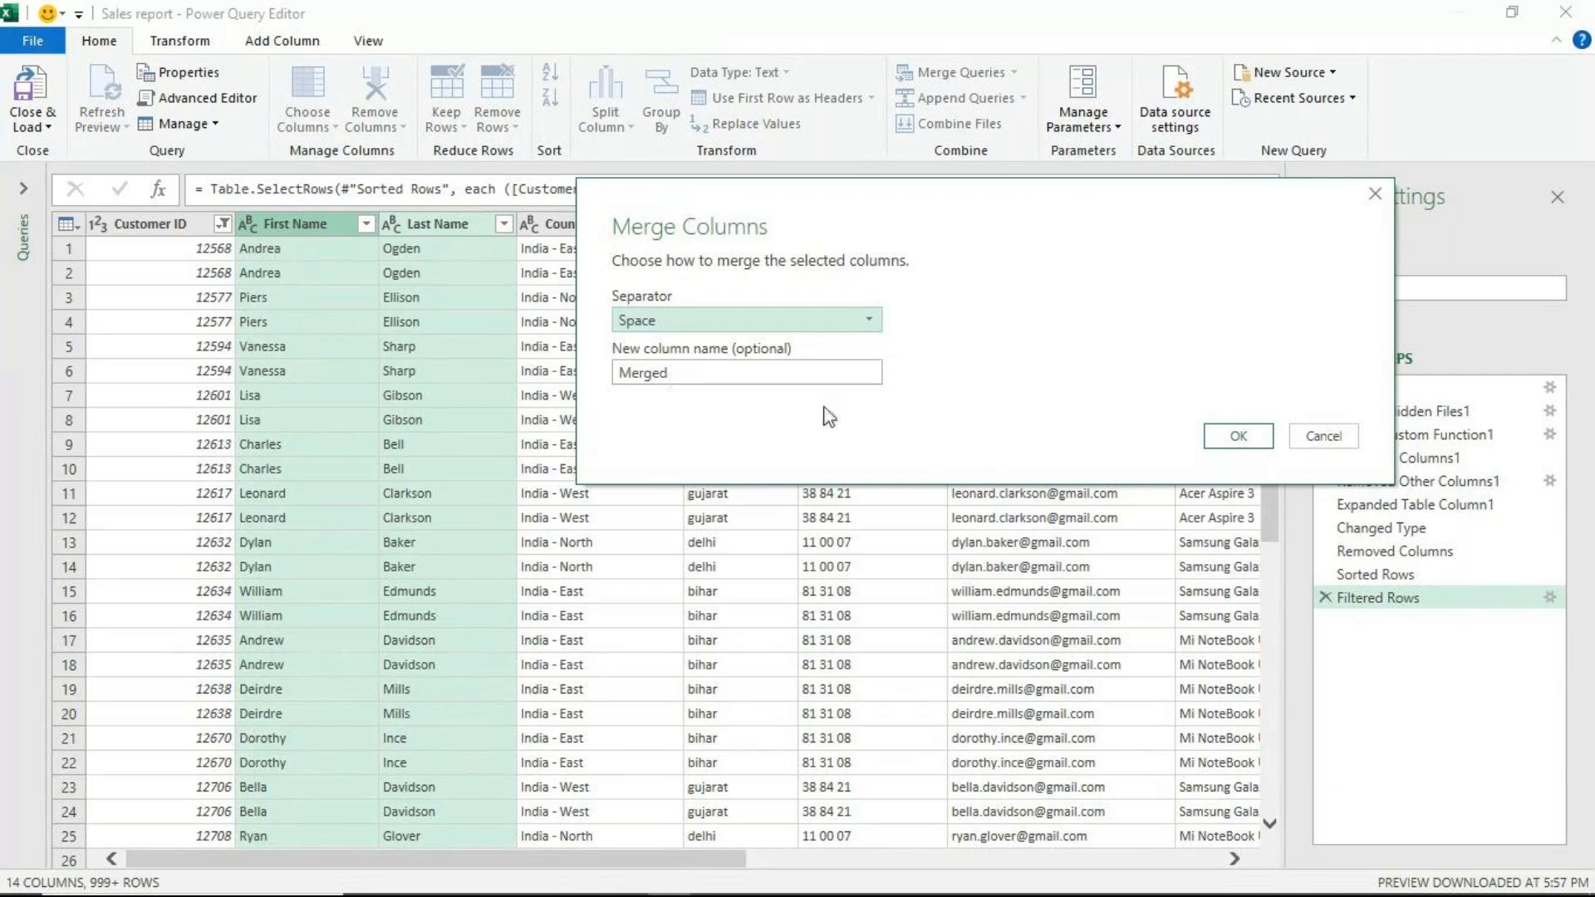
click(1238, 435)
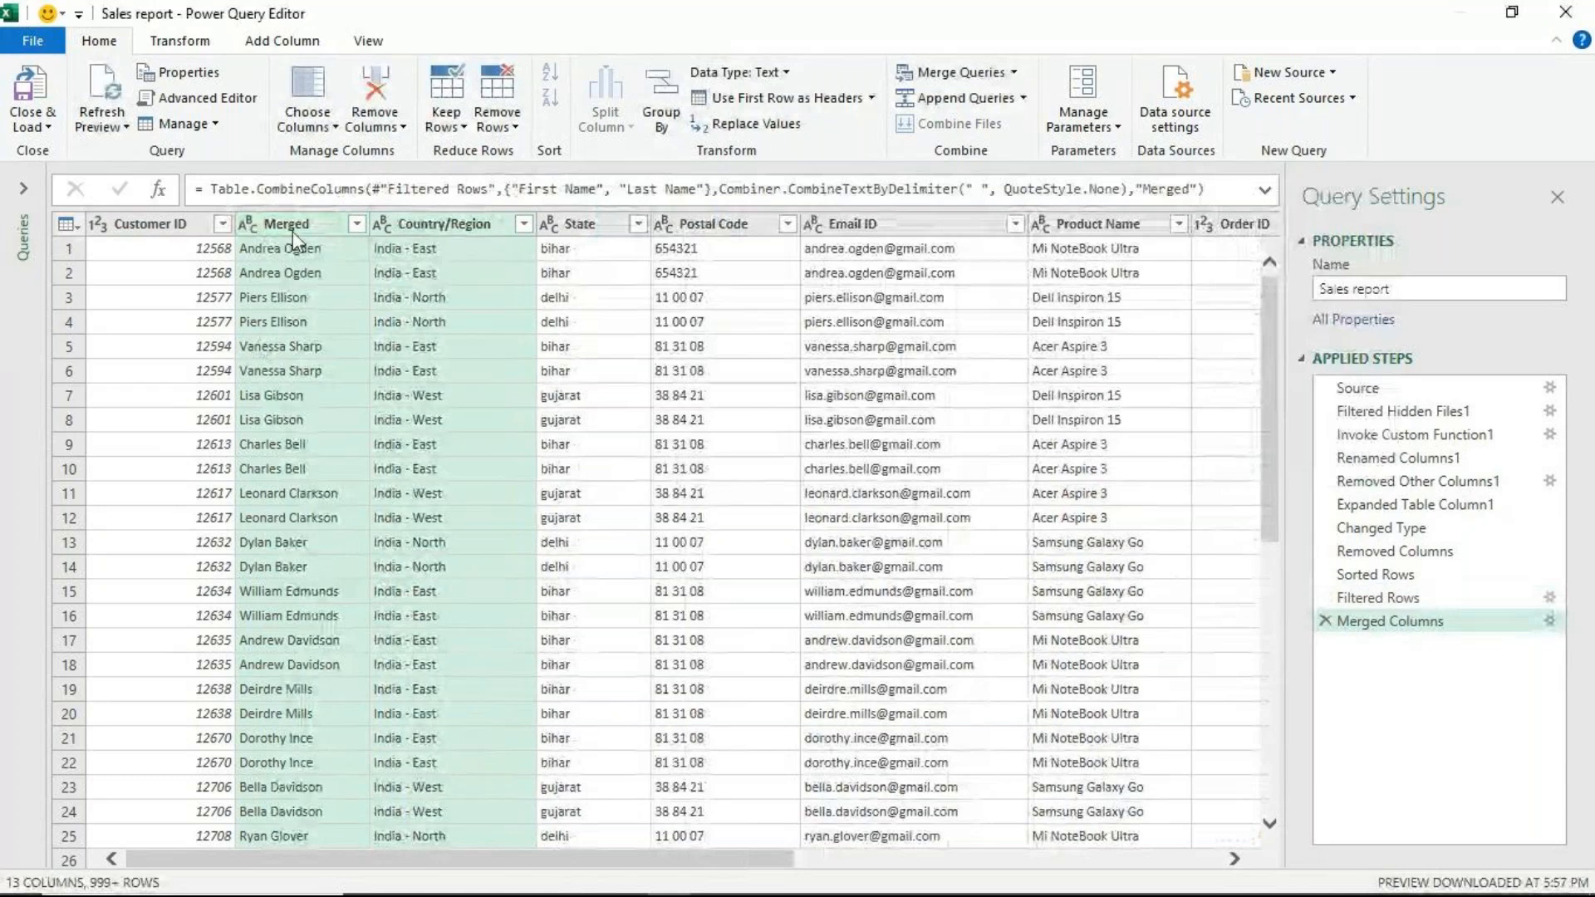
- Rename the merged name column as Customer name
double_click(306, 226)
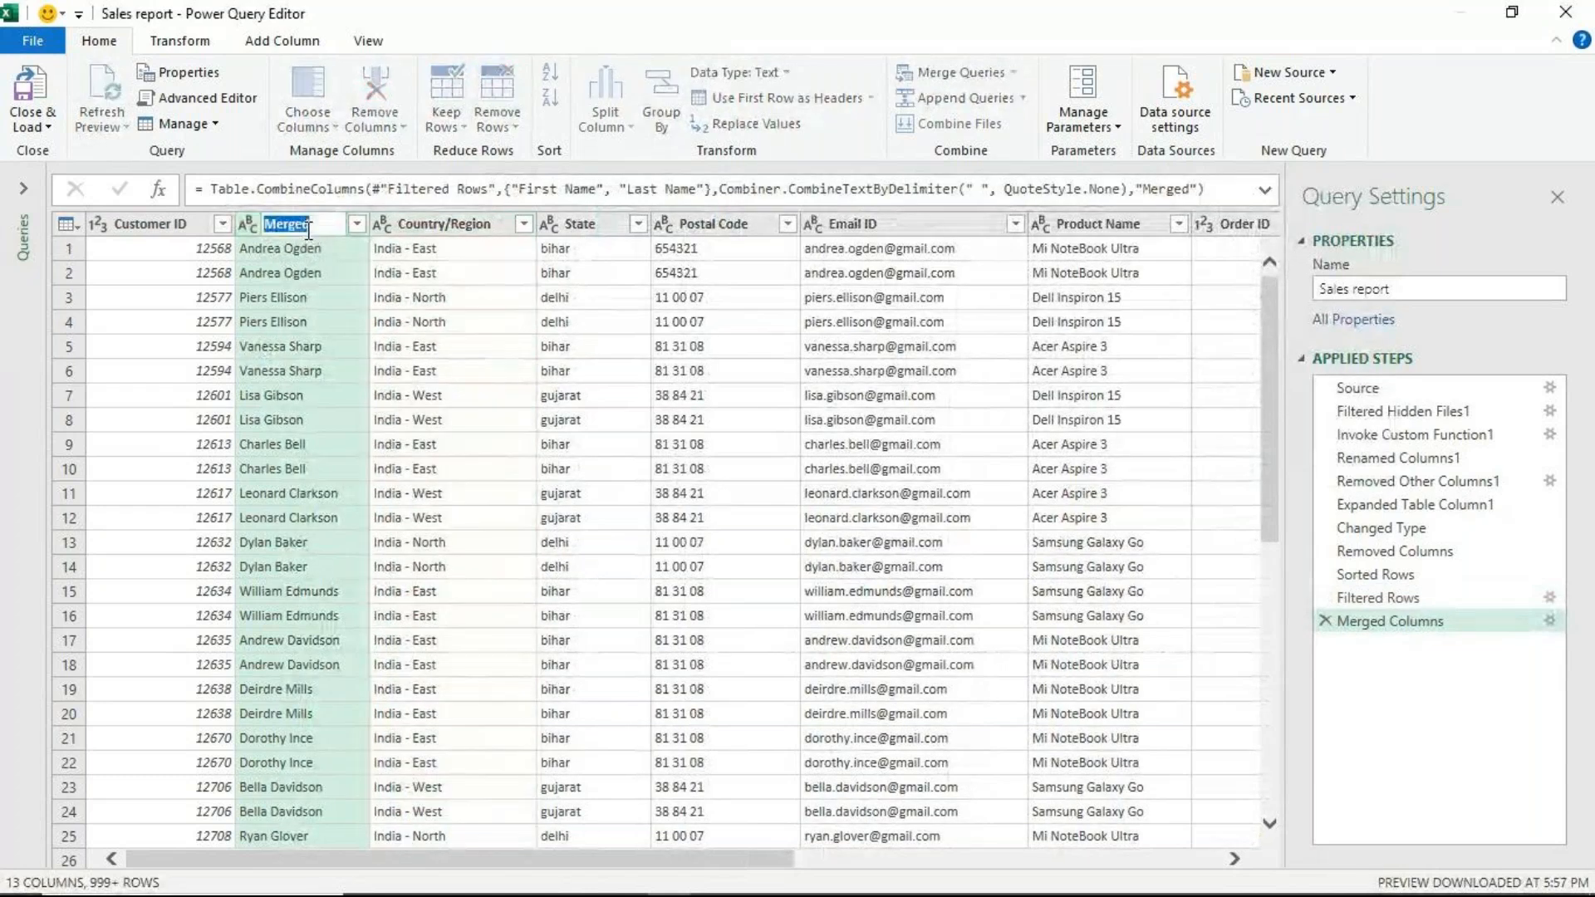
text(Custom)
text(er name)
click(455, 236)
- Split the Country/Region column at each occurrence of a custom delimiter, a hyphen with a space on both sides
click(455, 237)
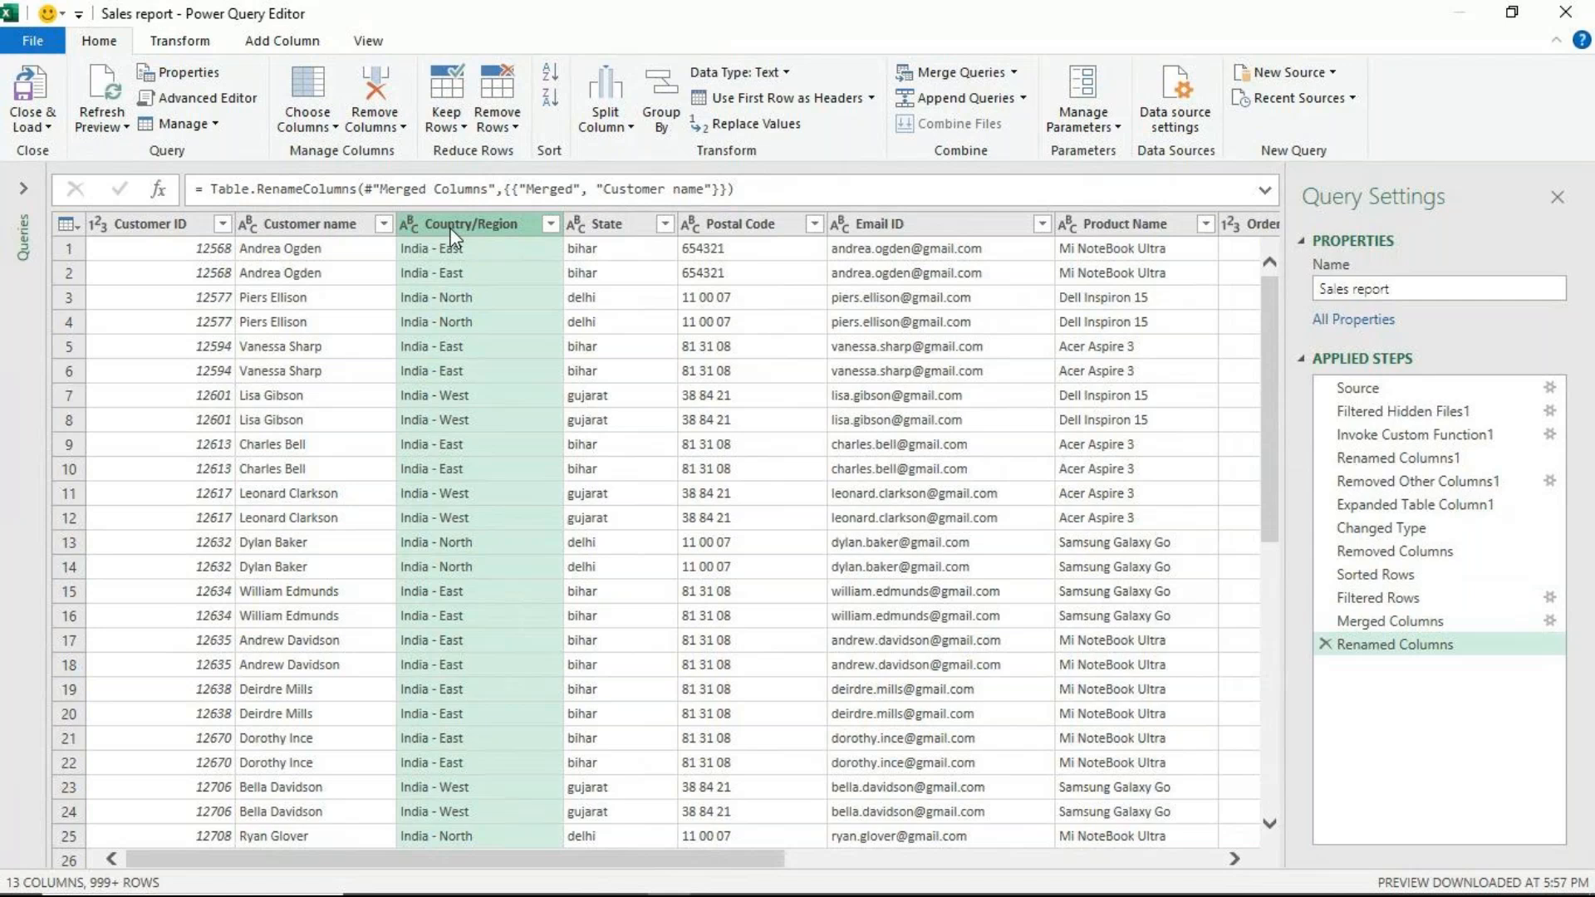
right_click(452, 233)
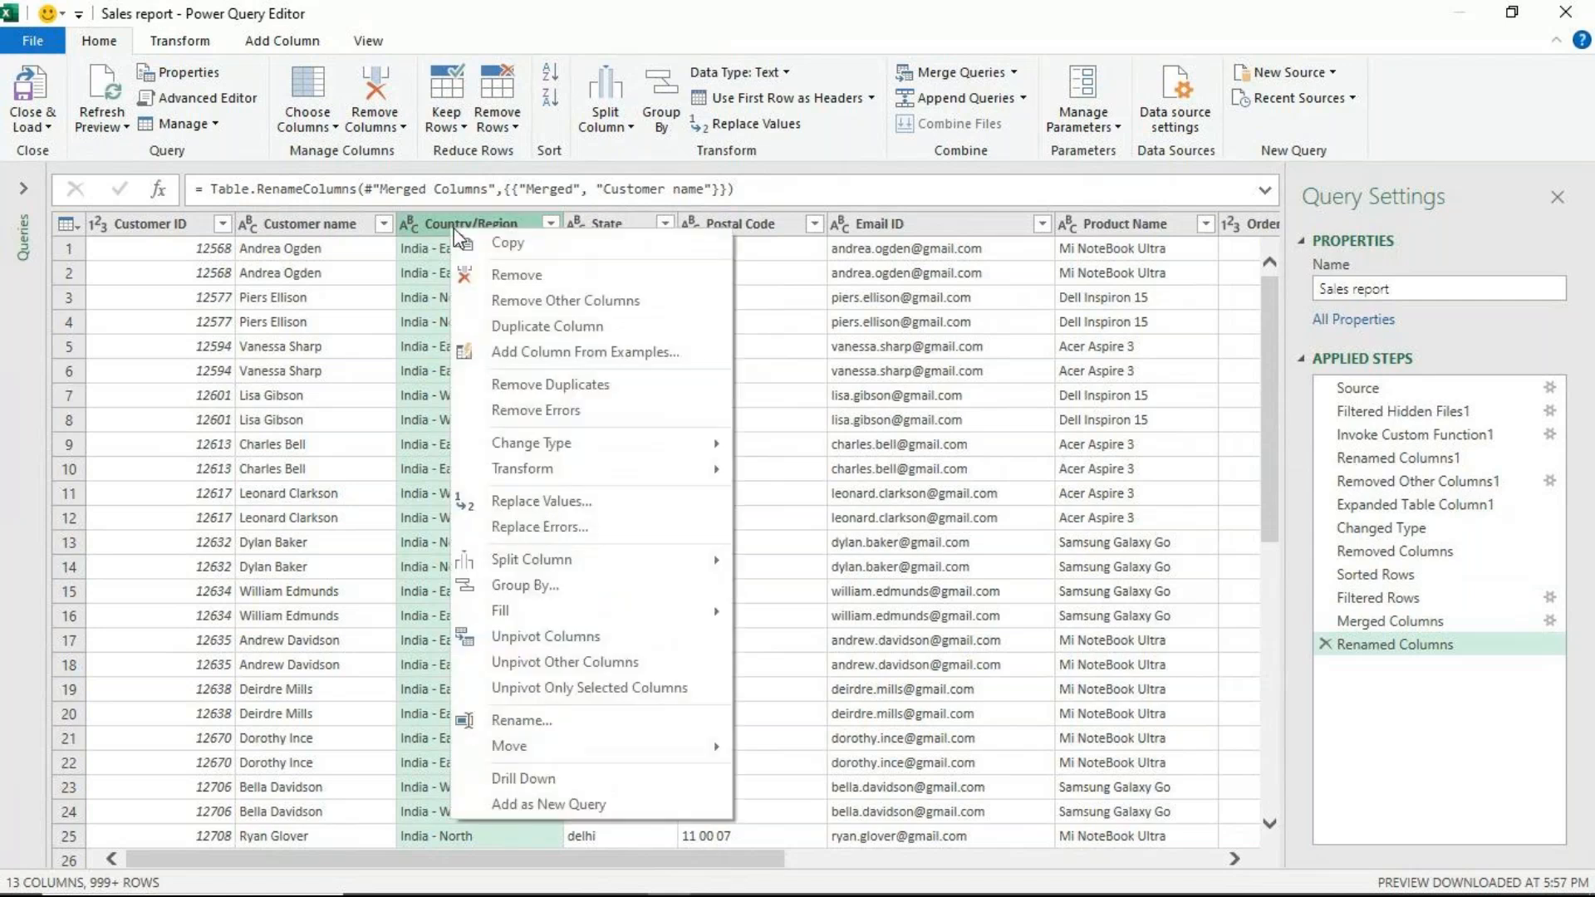
mouse_move(573, 559)
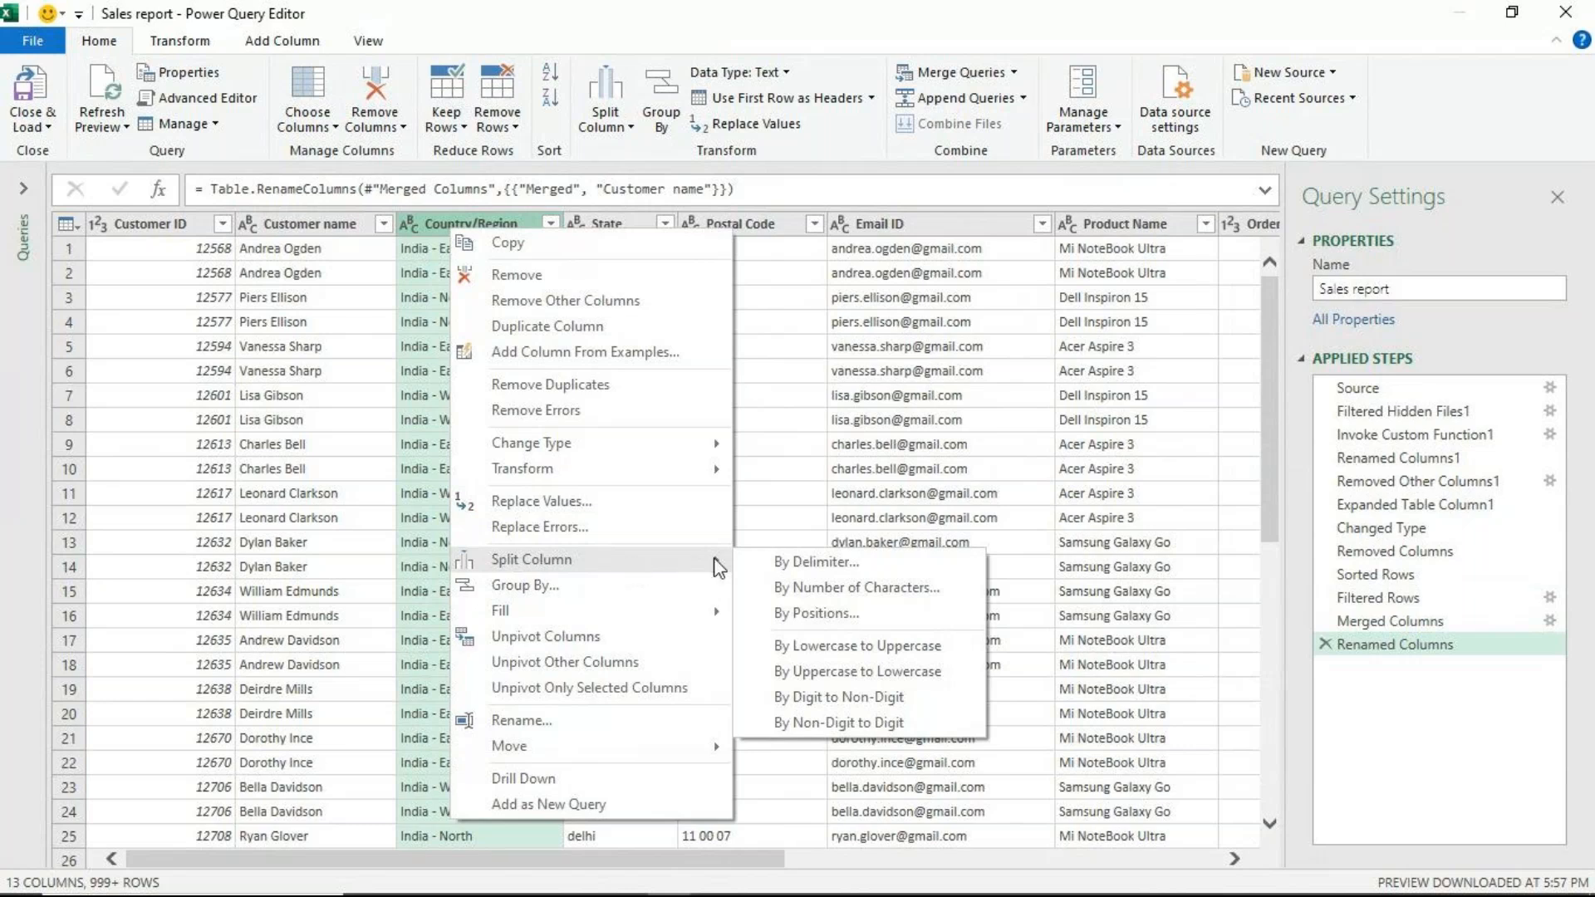
click(810, 561)
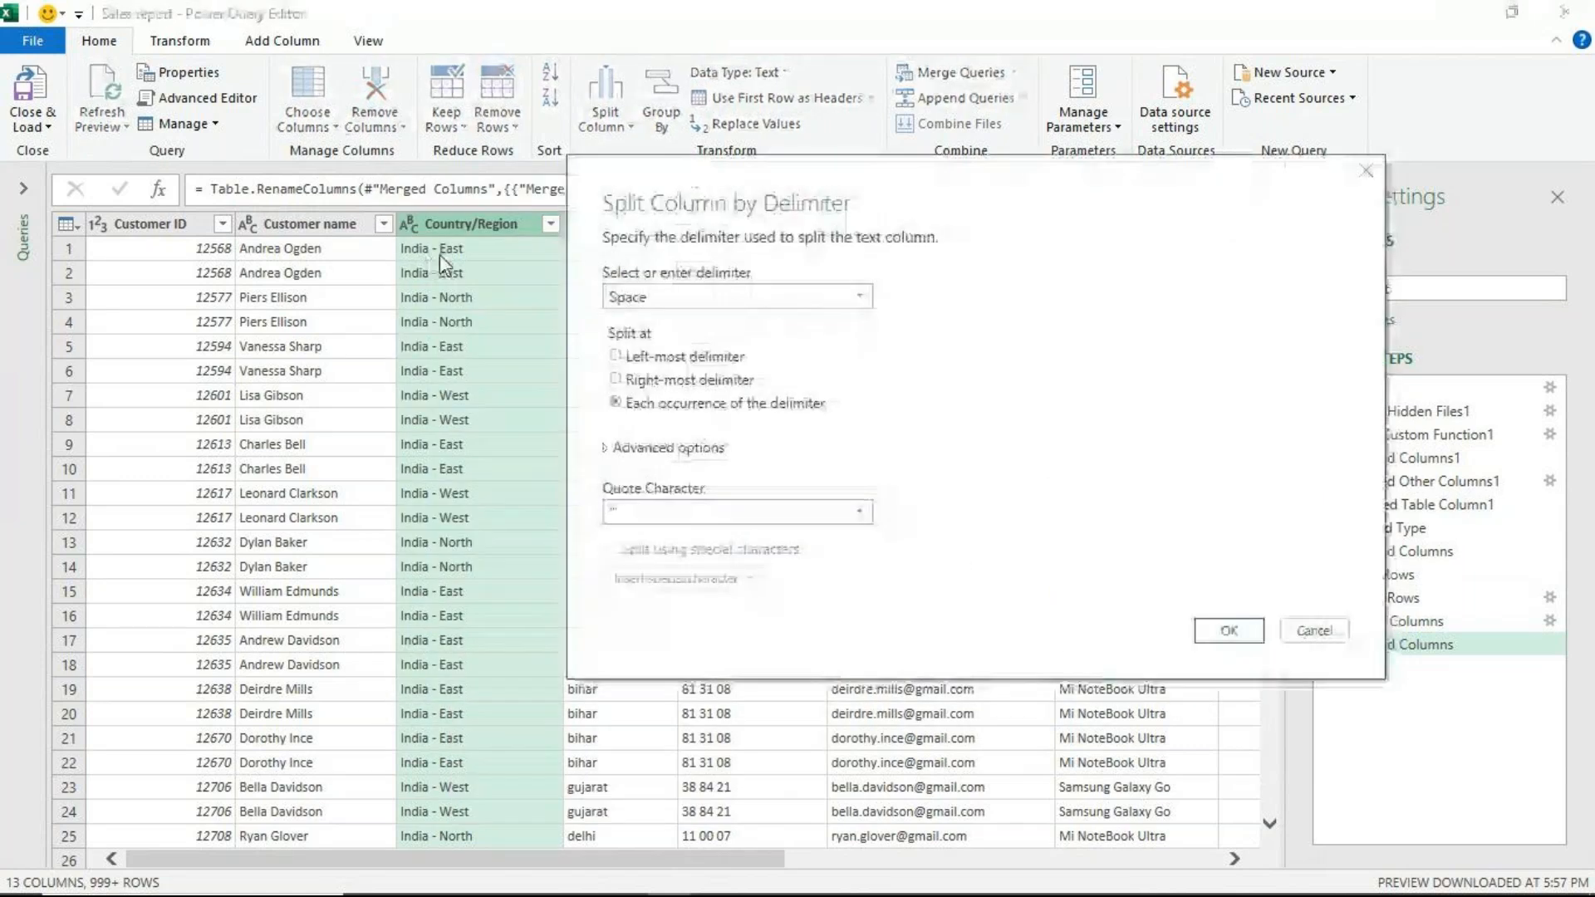
click(862, 299)
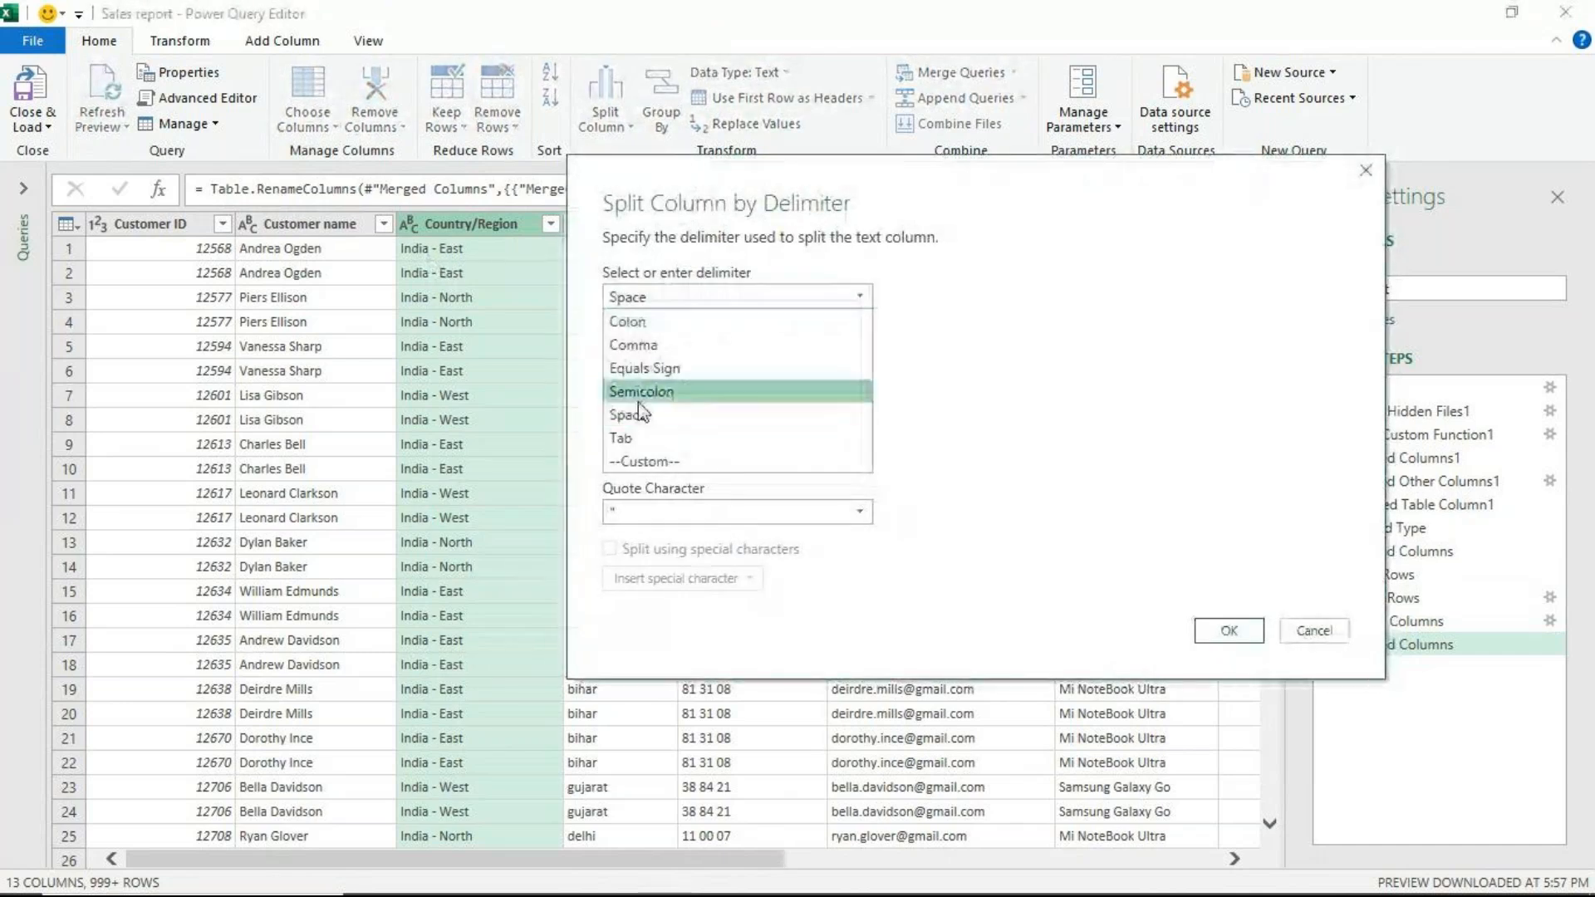
click(656, 462)
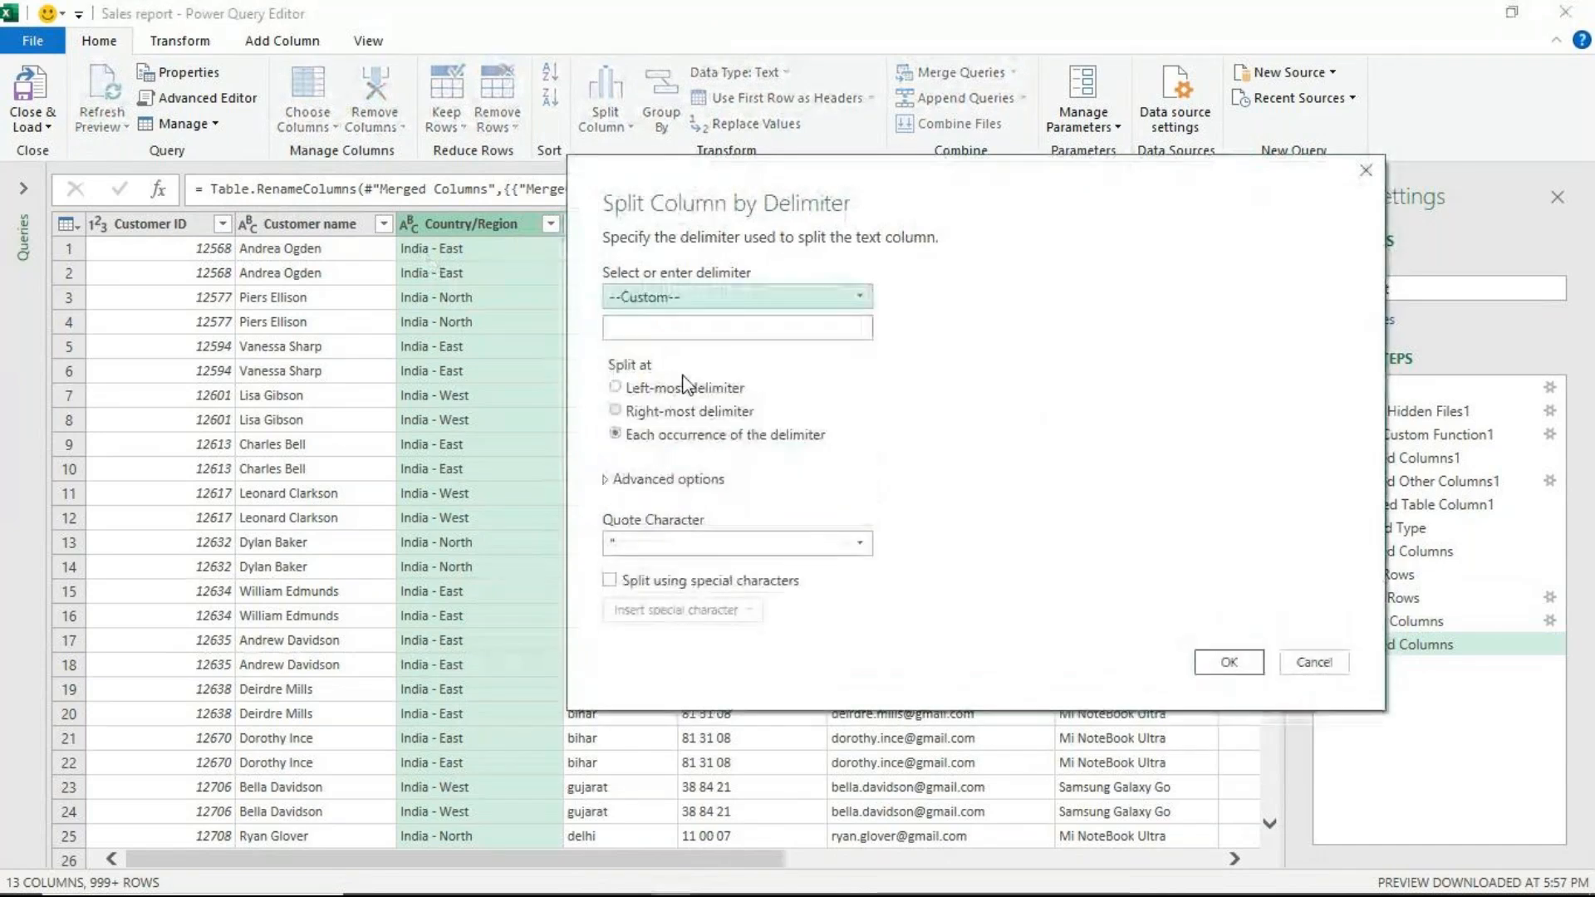
right_click(689, 329)
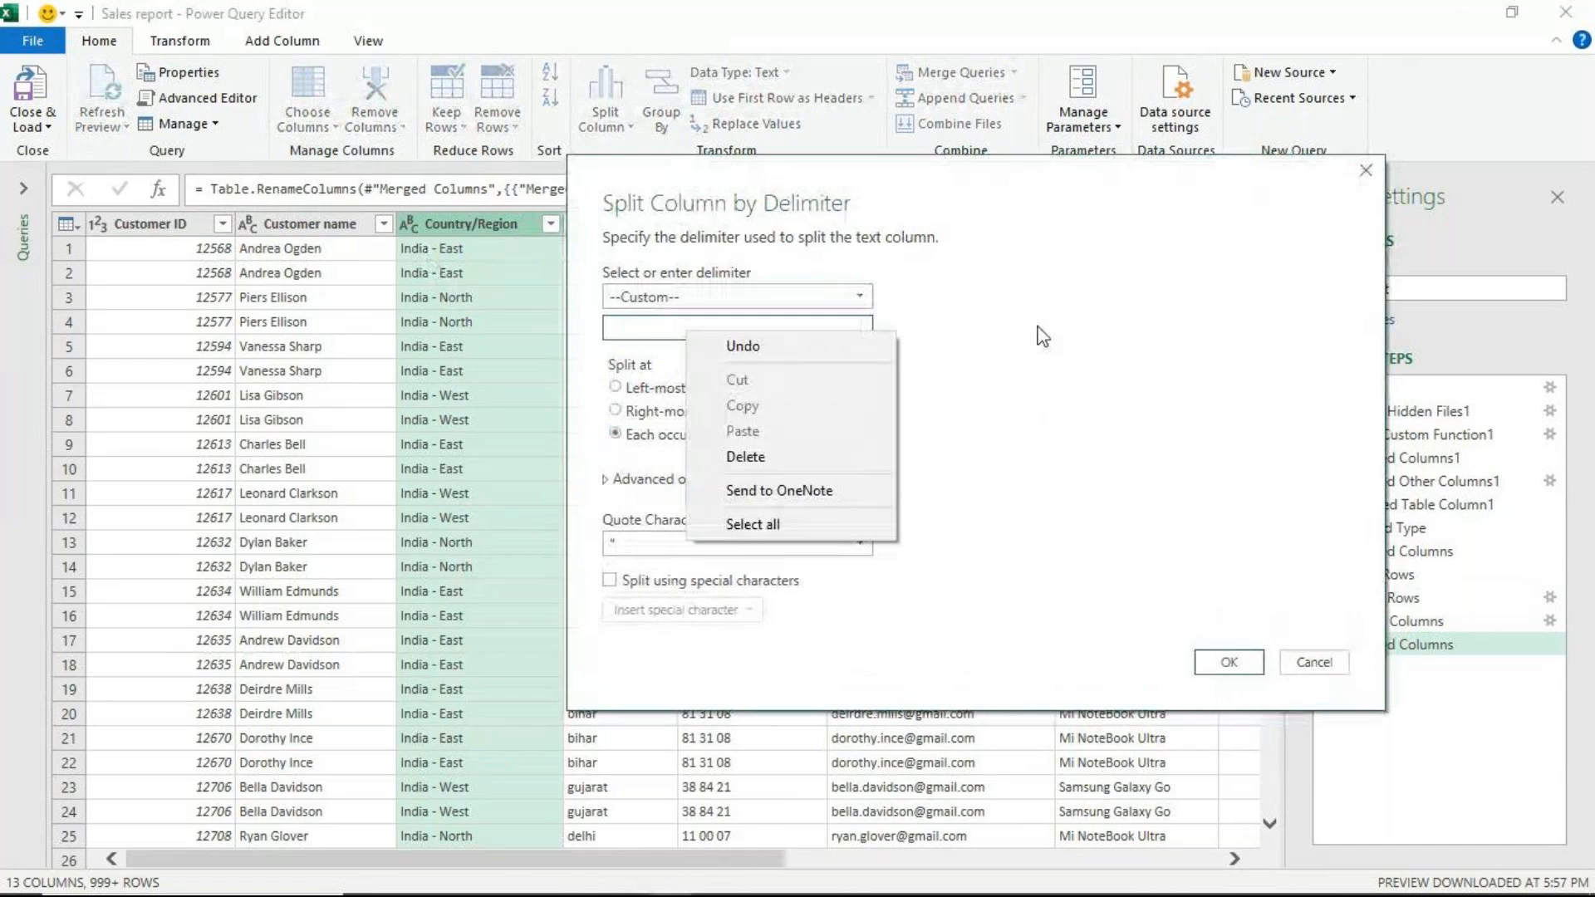
click(720, 322)
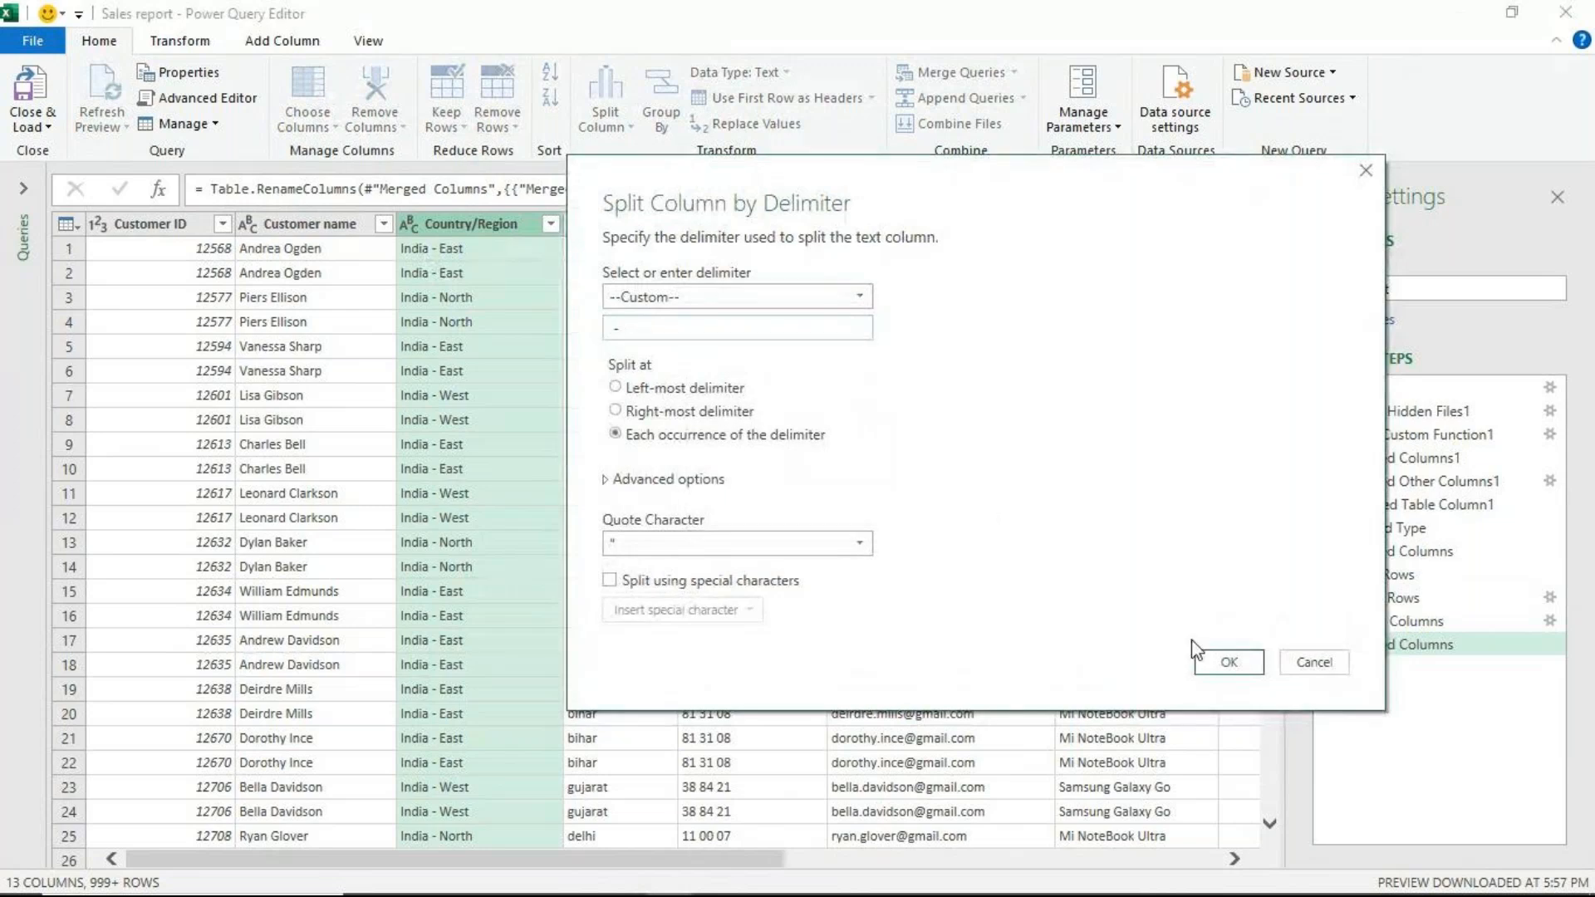
click(1202, 661)
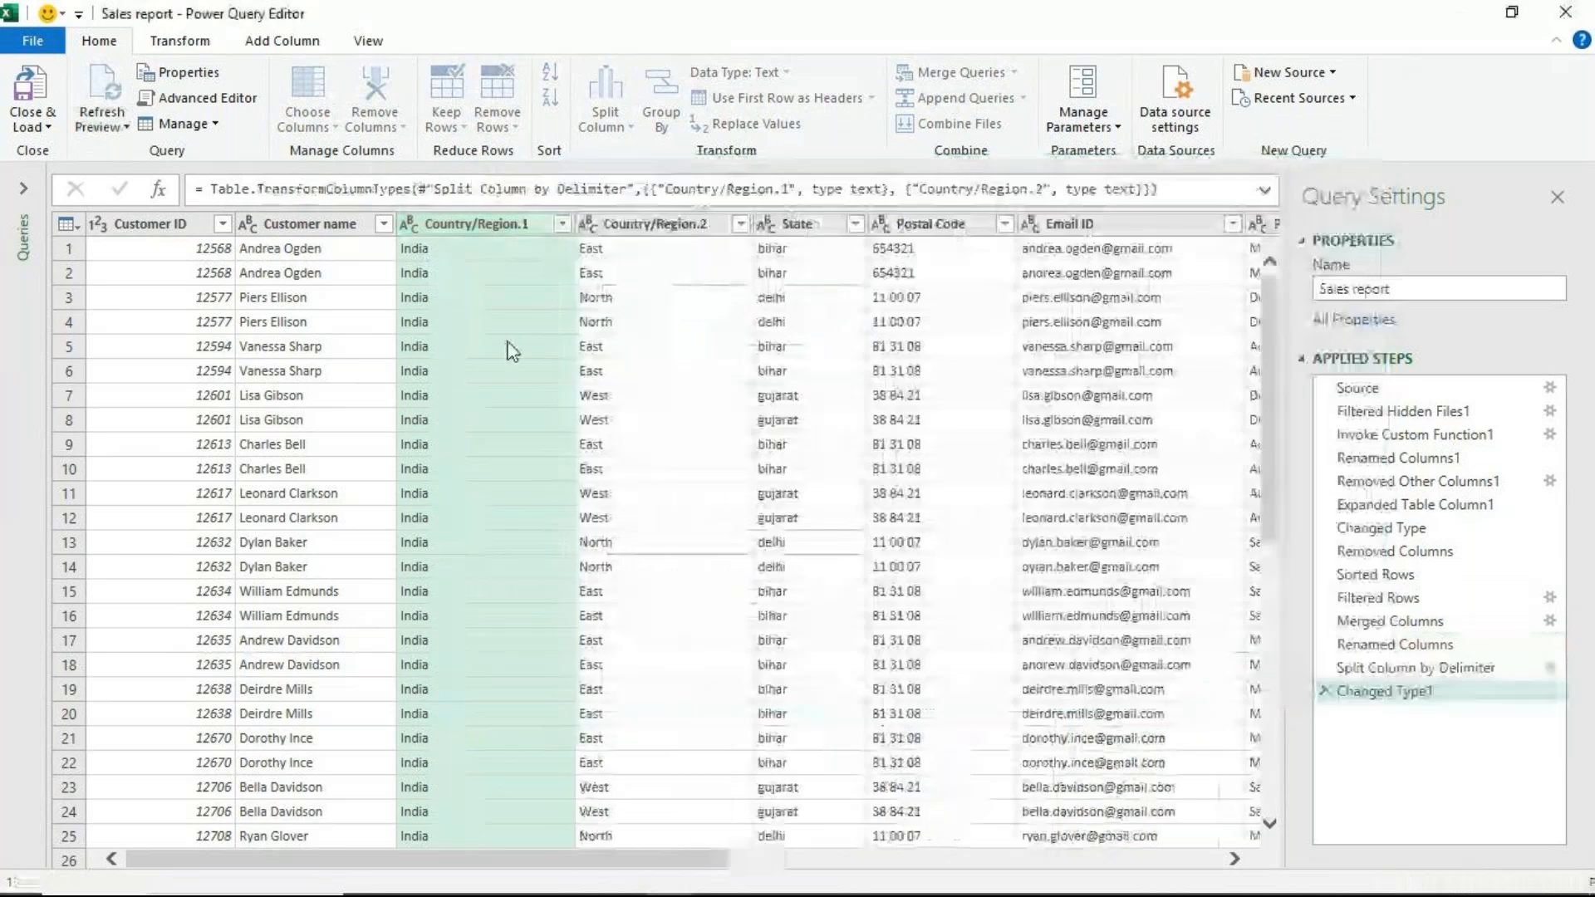
- Rename the two columns split from Country/Region as Country and Region
key(F2)
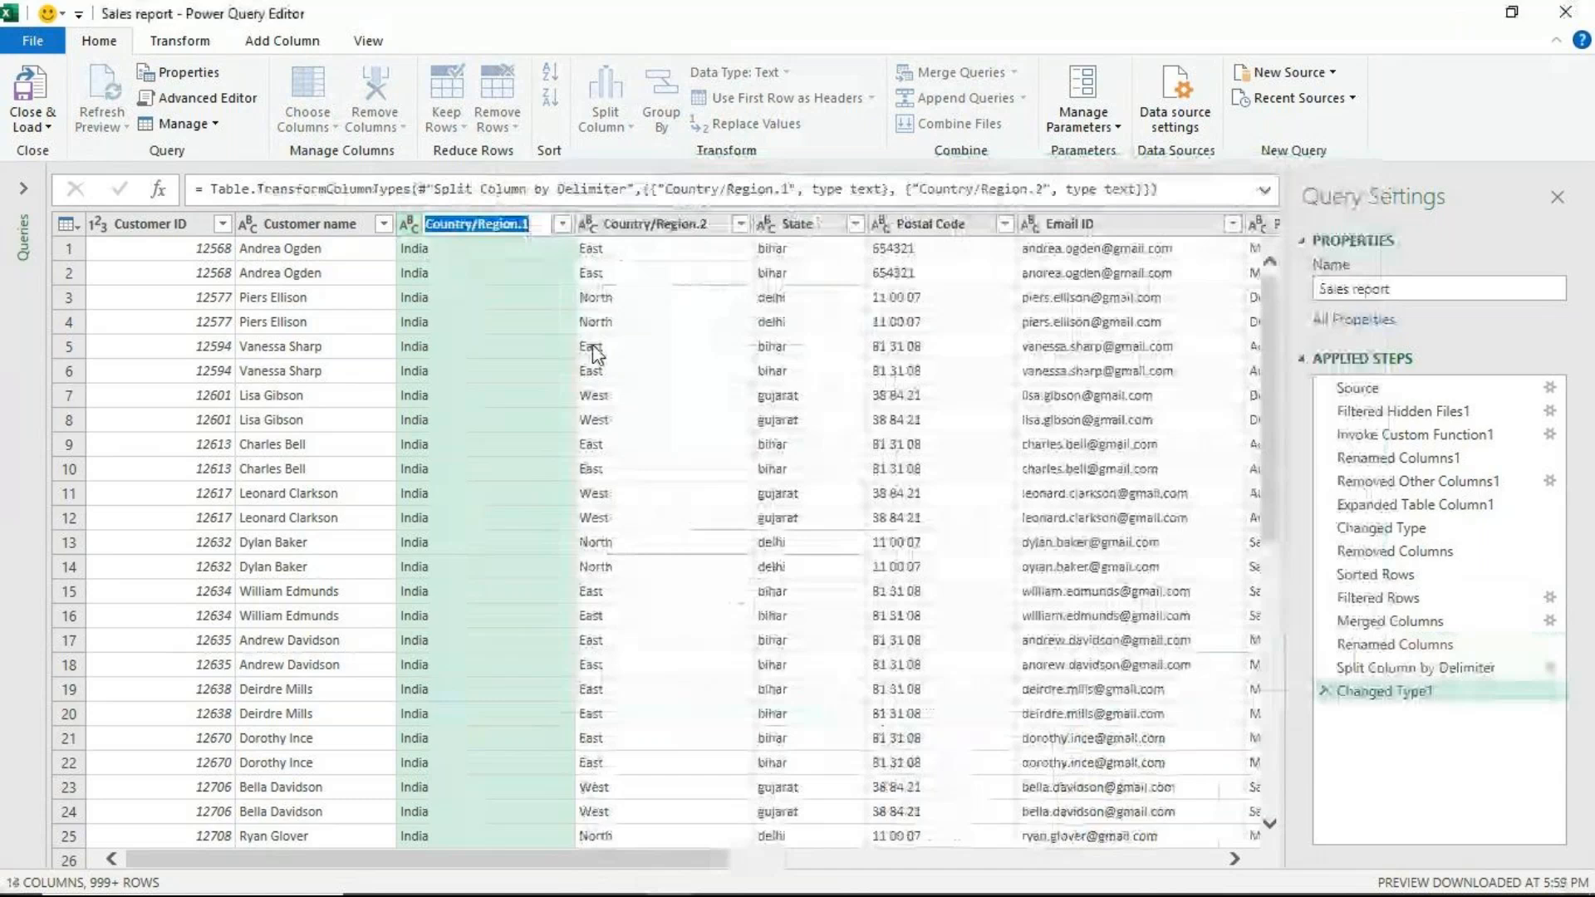
text(Country)
key(Return)
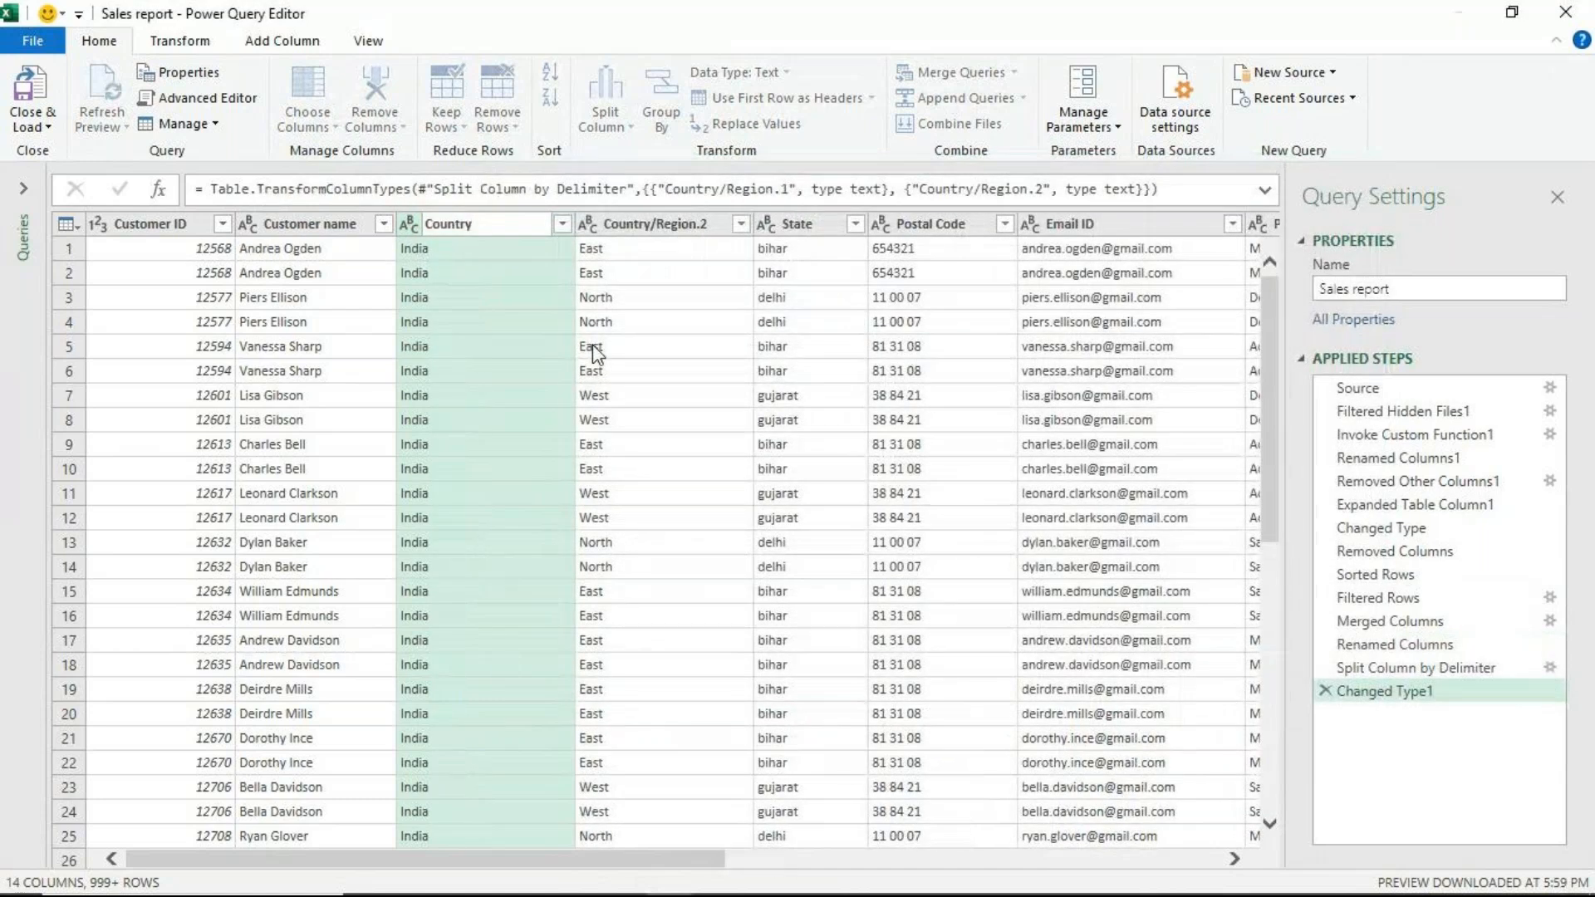
click(642, 226)
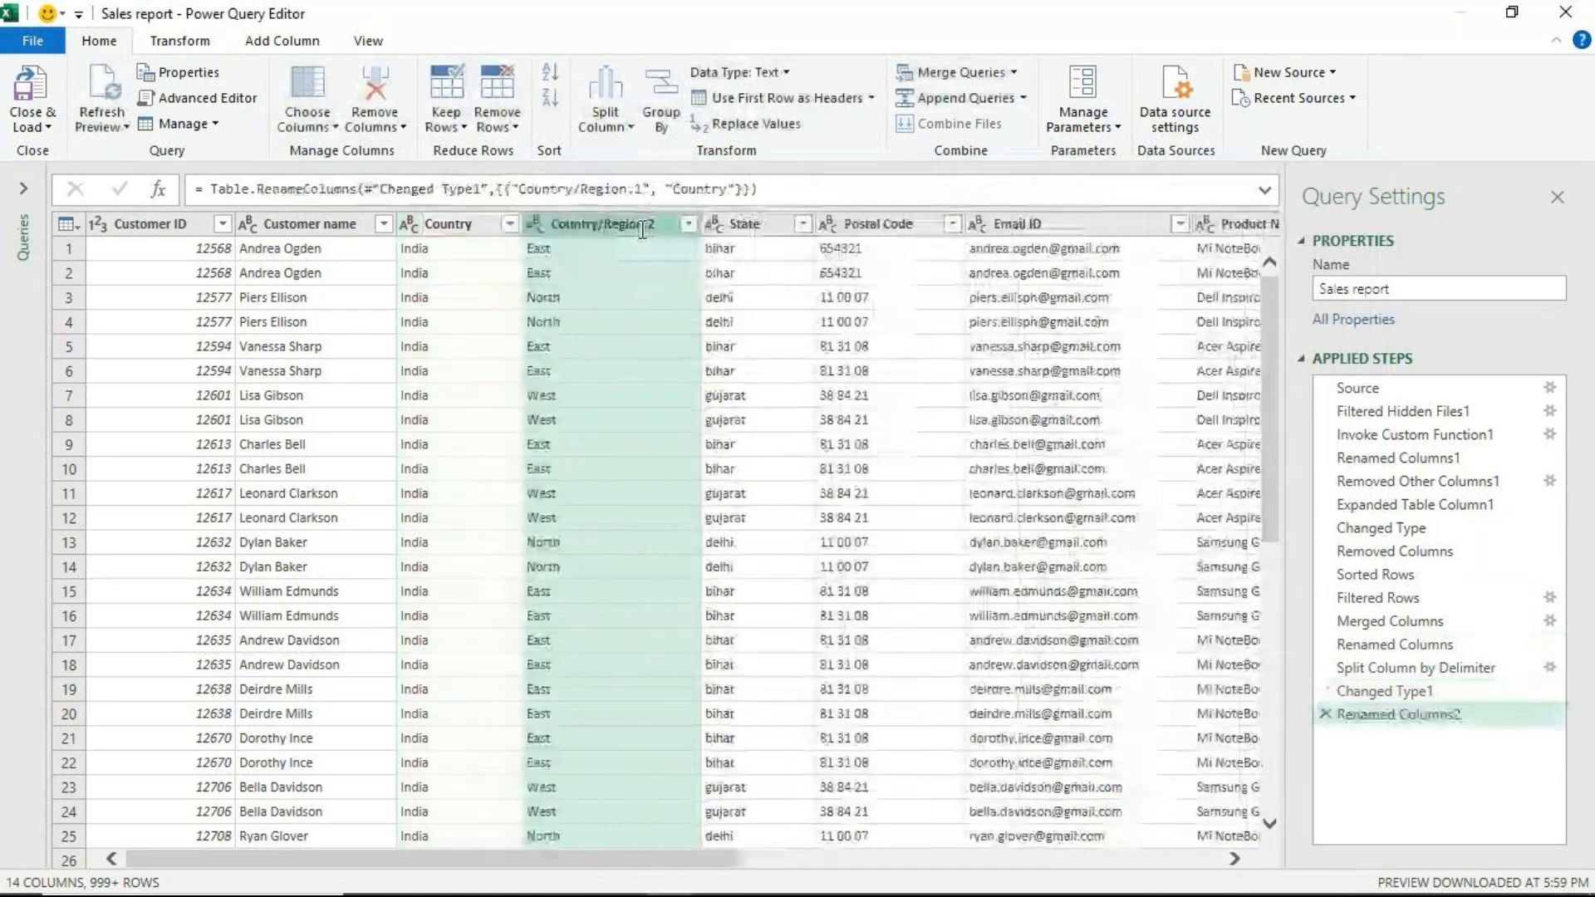
key(F2)
text(Reg)
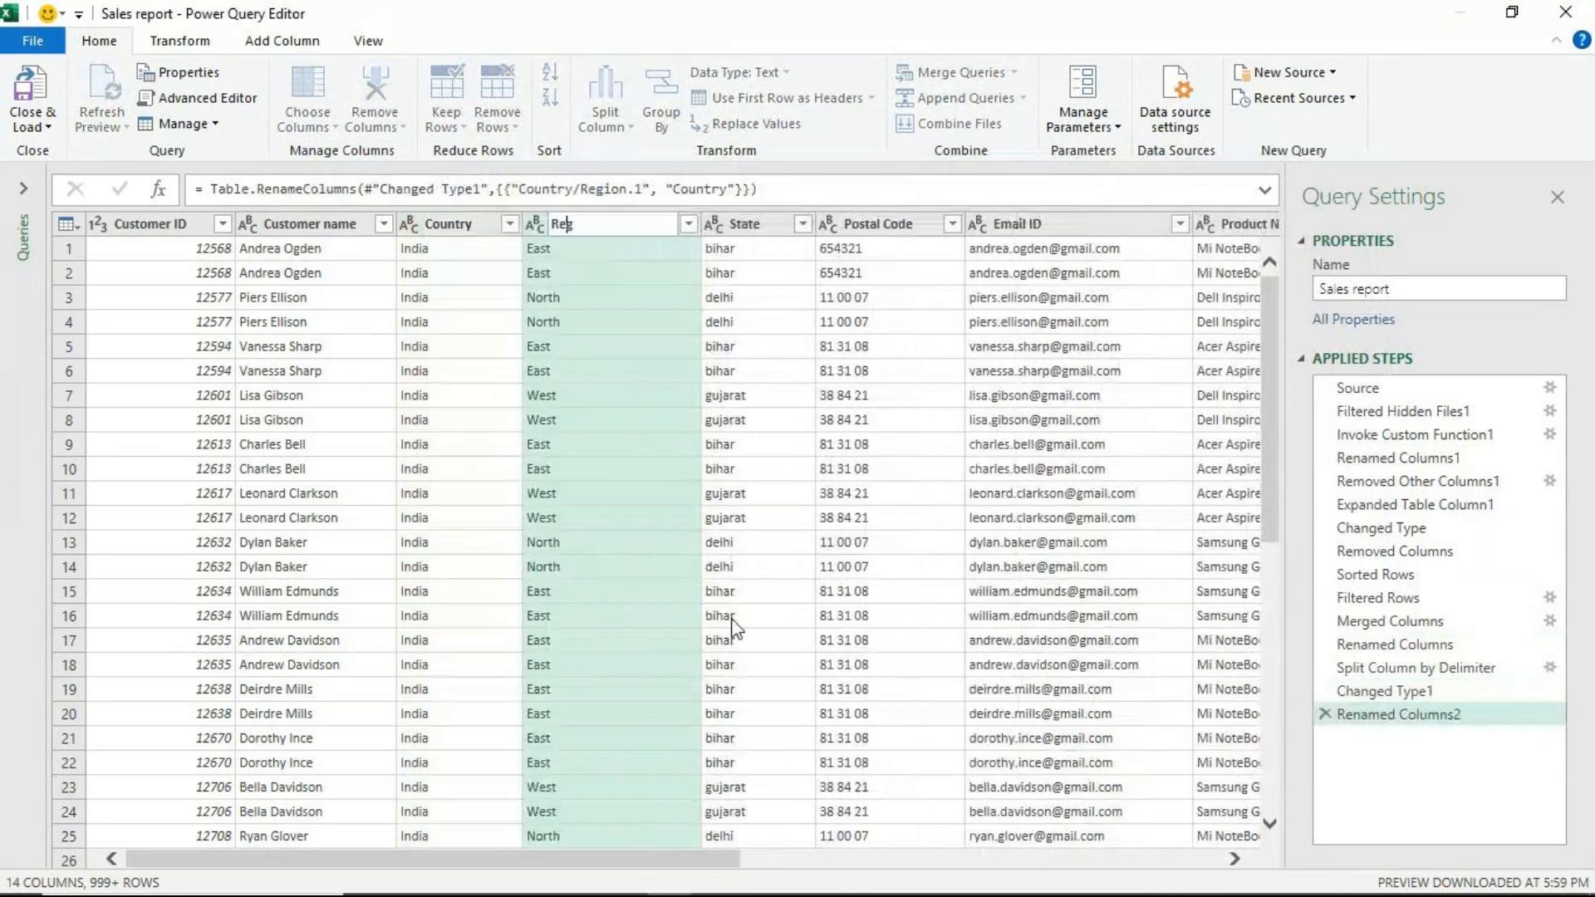
text(ion)
key(Return)
- Capitalize each word in the State column
click(696, 226)
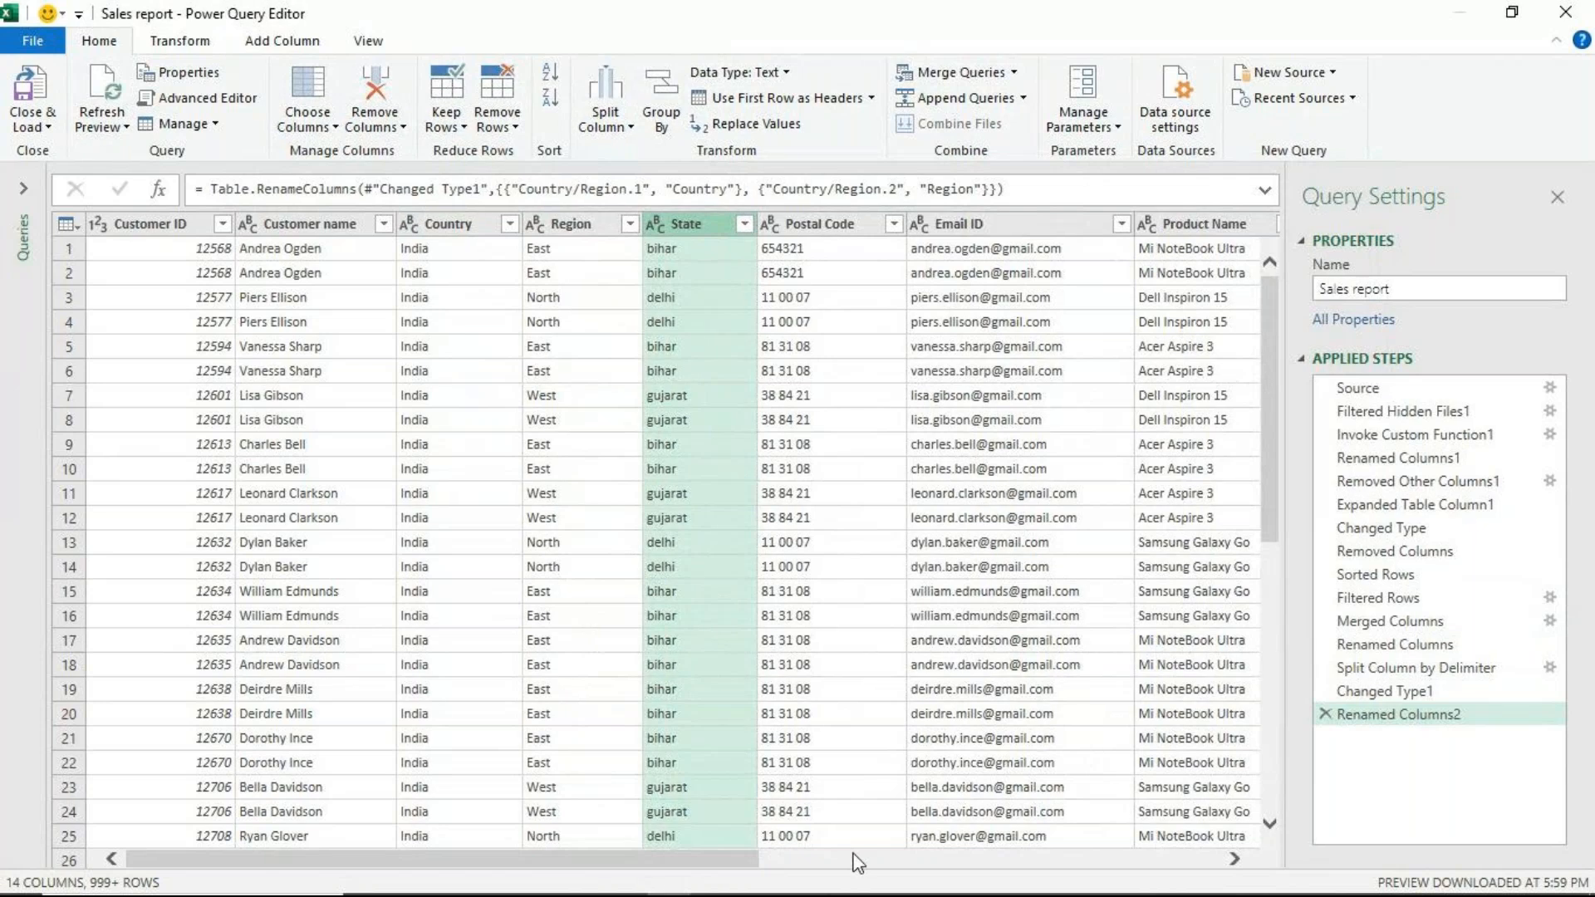
mouse_move(858, 895)
right_click(685, 227)
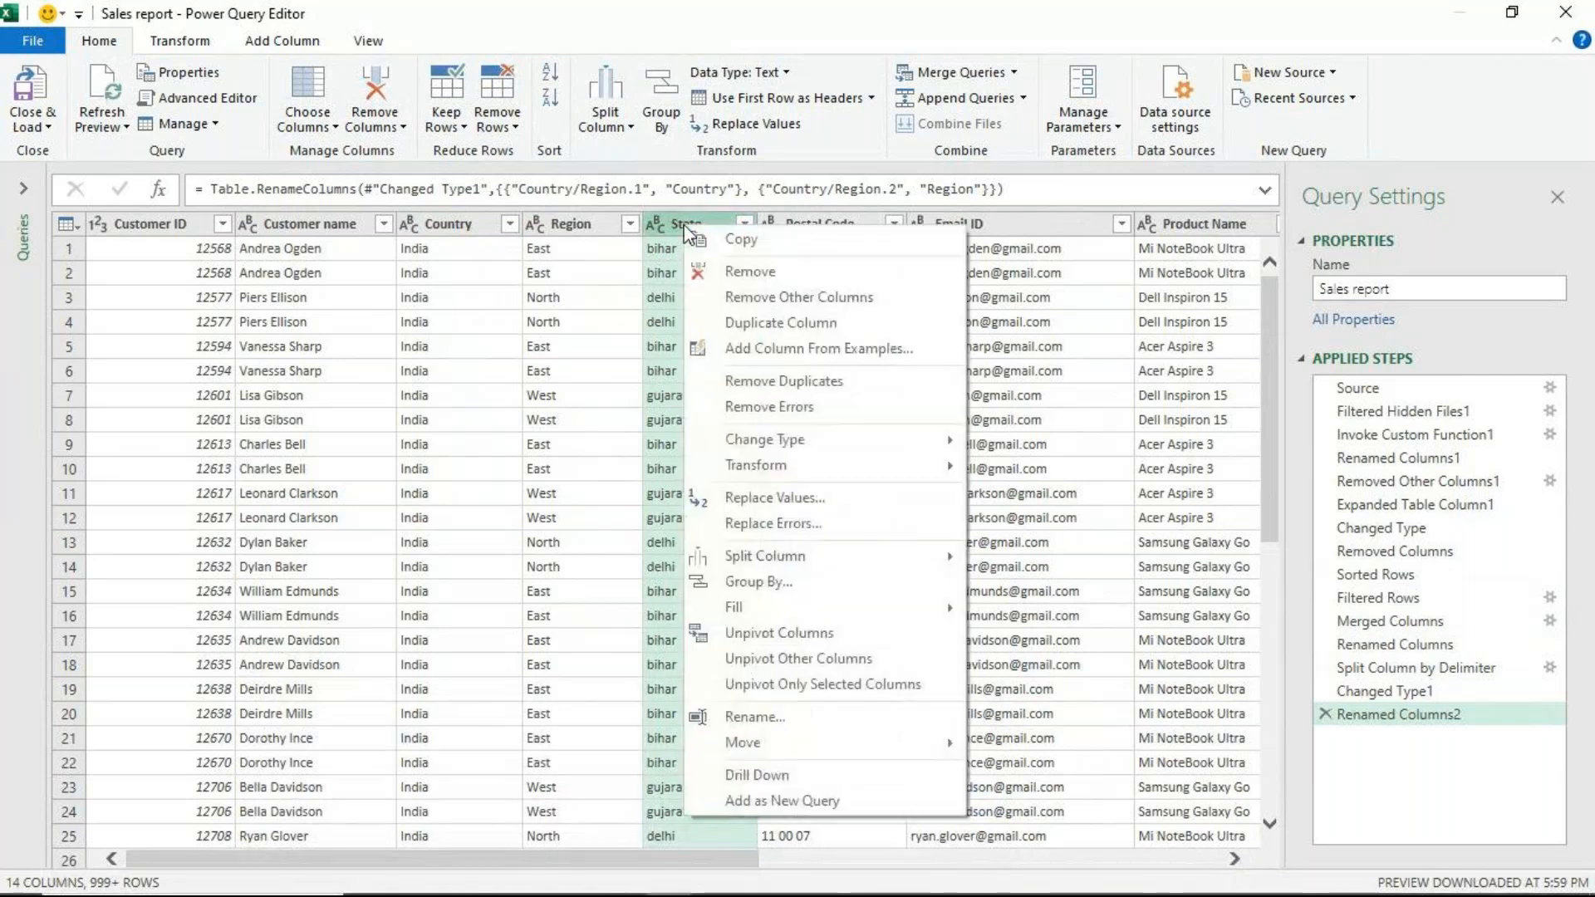
mouse_move(757, 465)
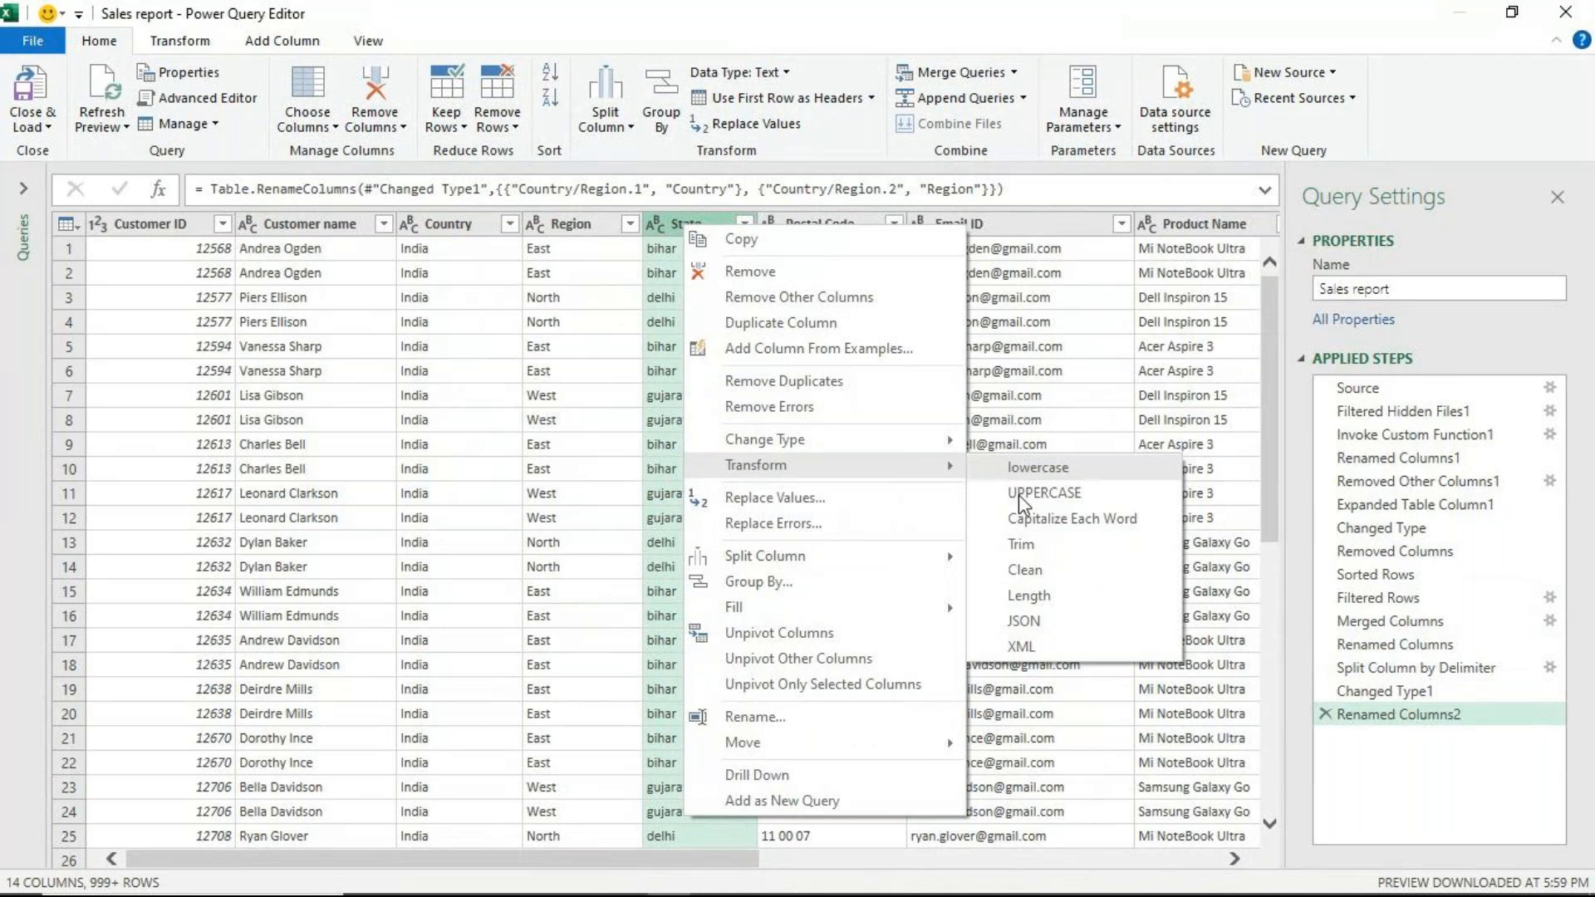
click(1030, 522)
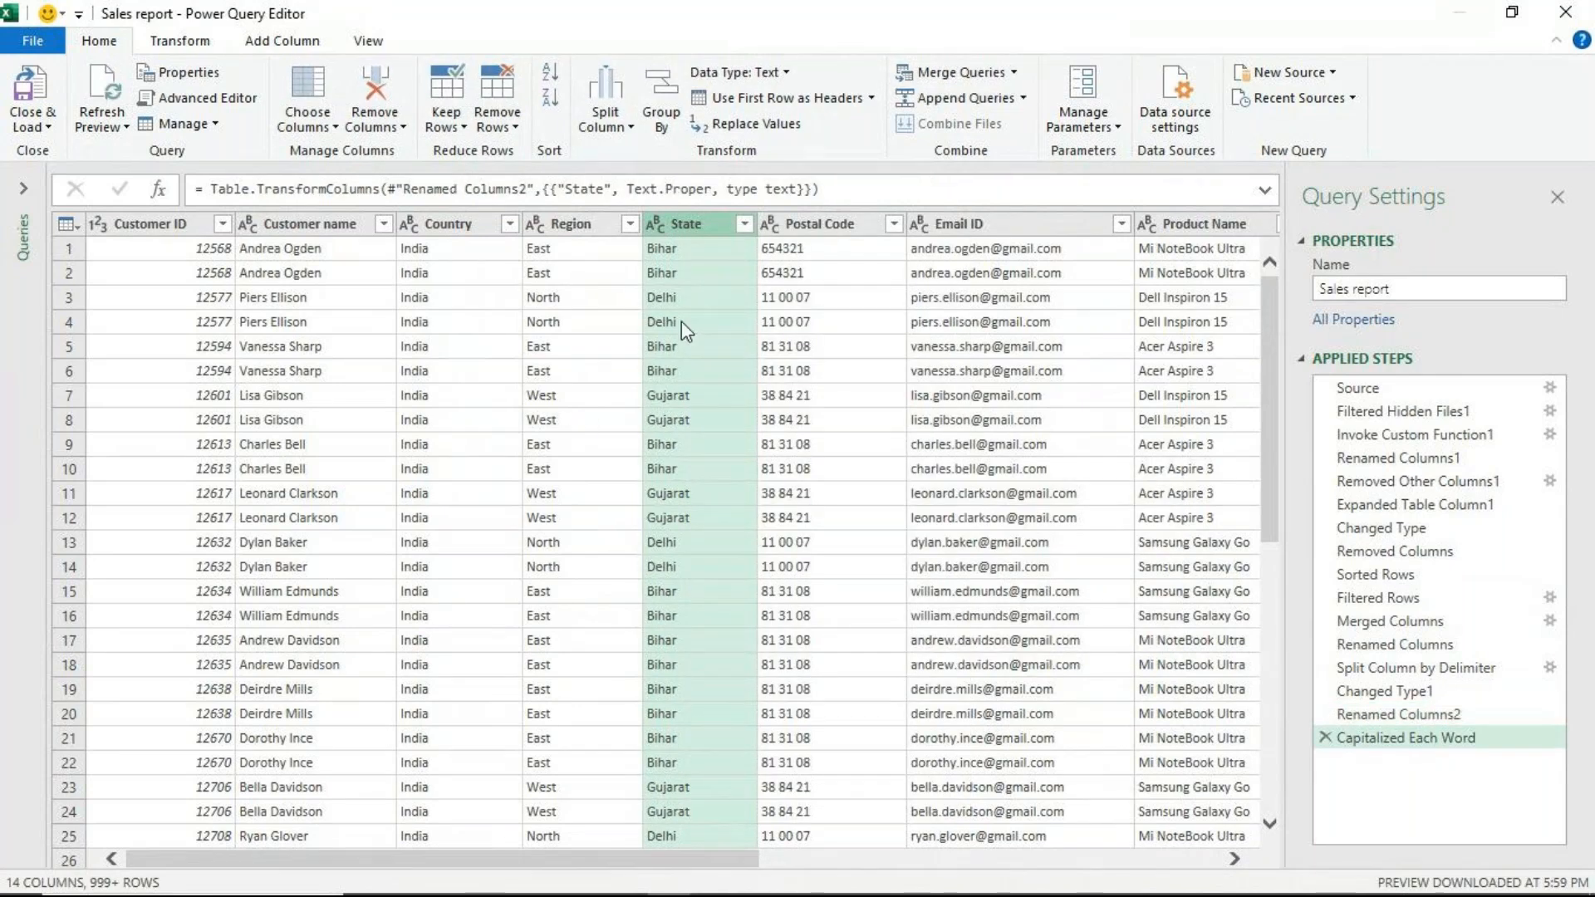
- Strip the spaces from the Postal Code column by replacing each space with nothing
click(820, 224)
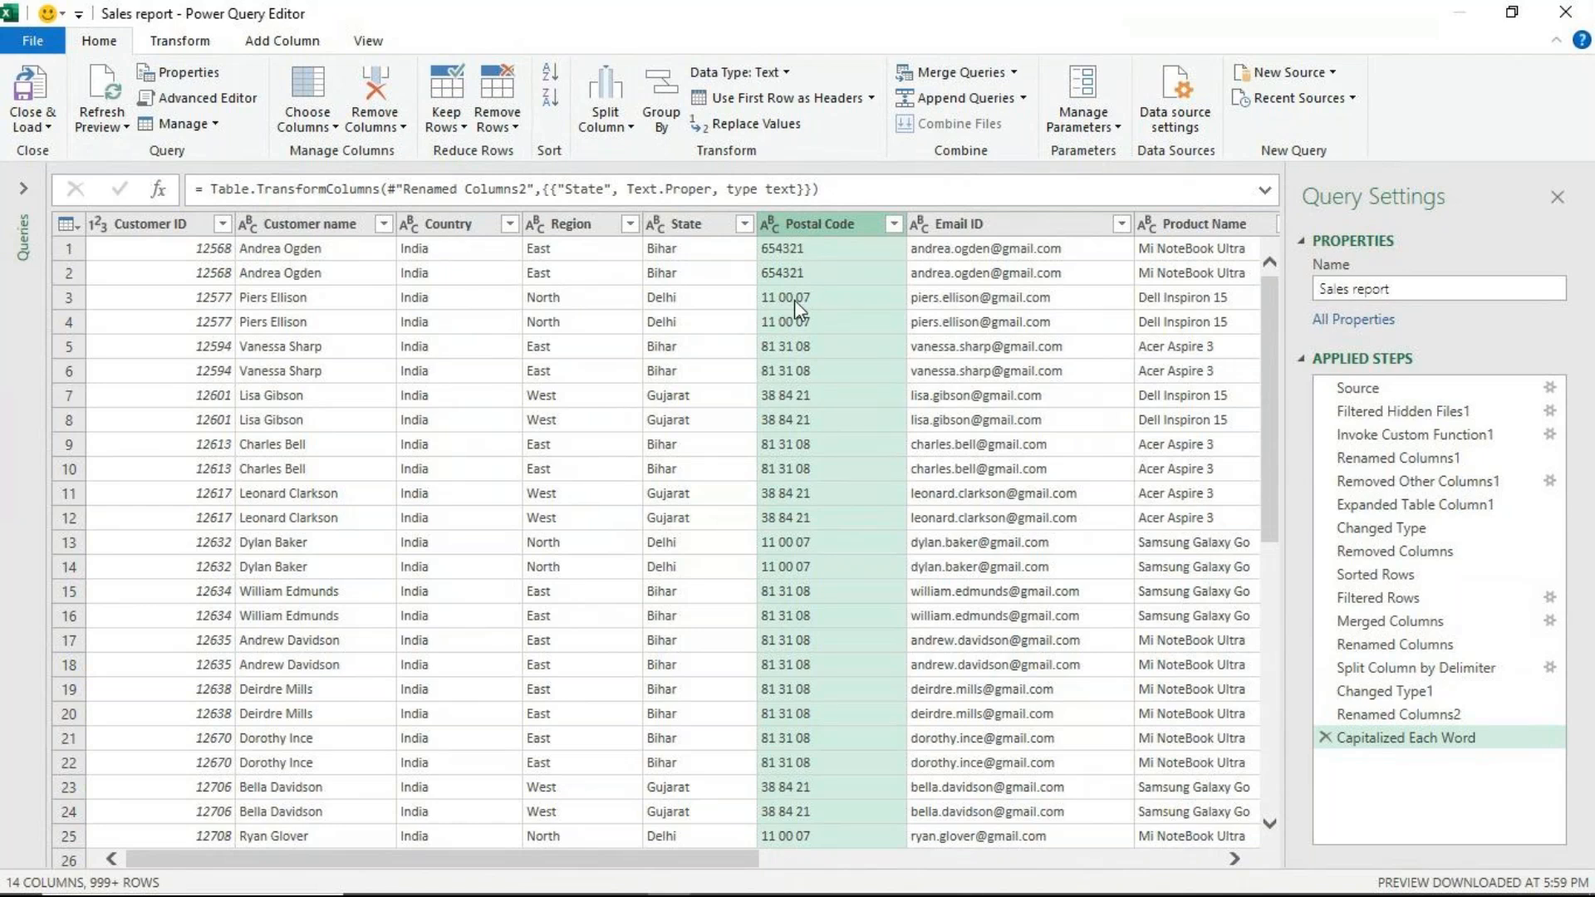
right_click(810, 232)
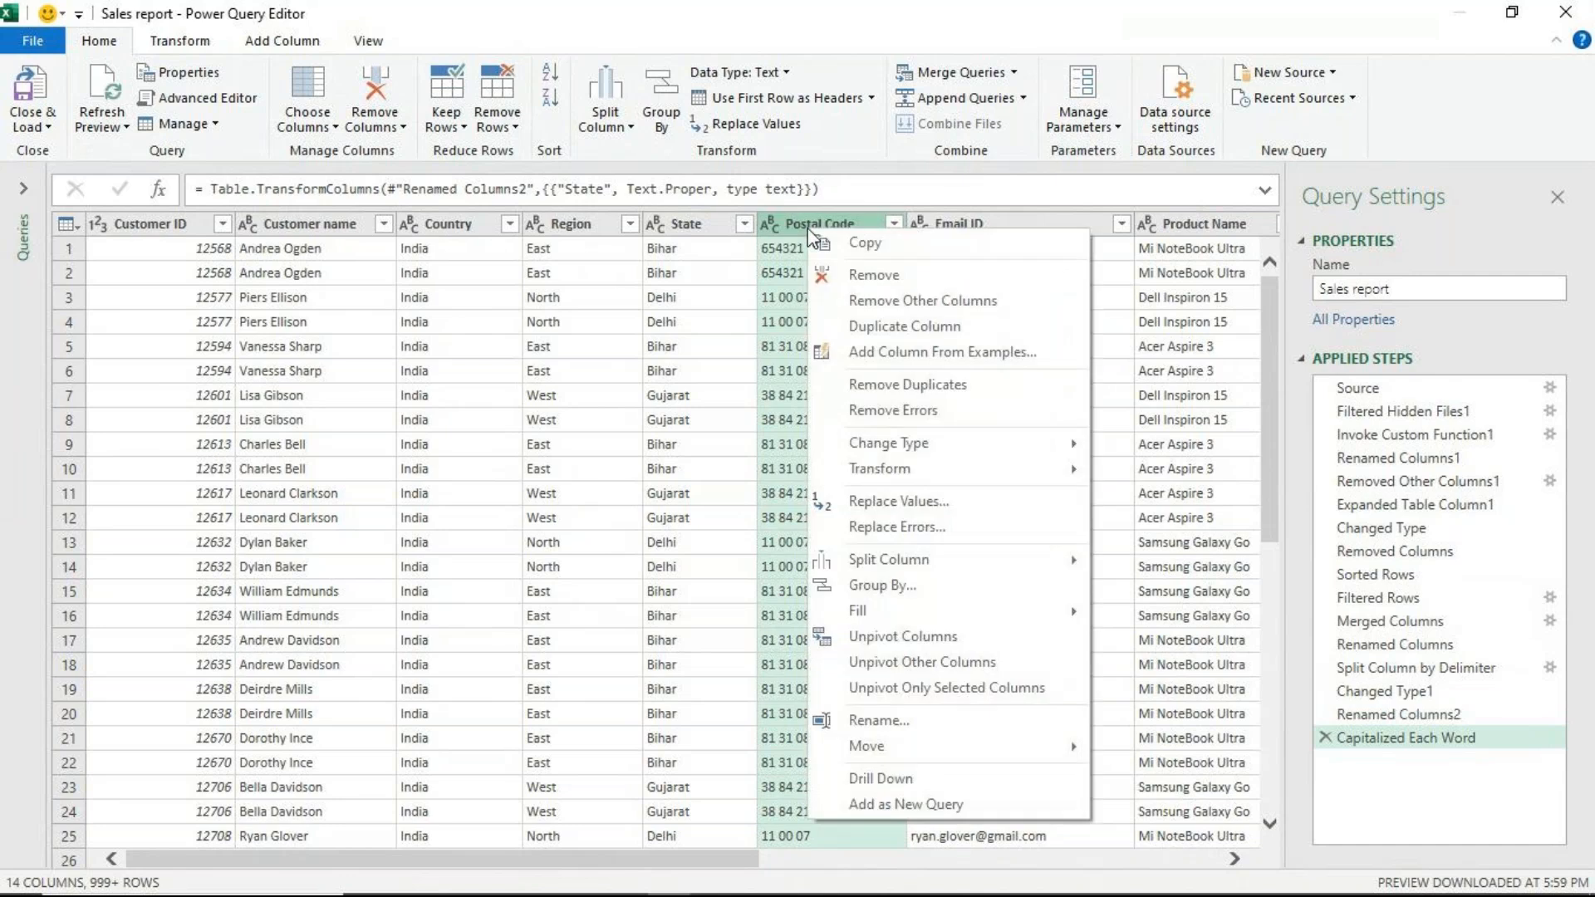
click(890, 504)
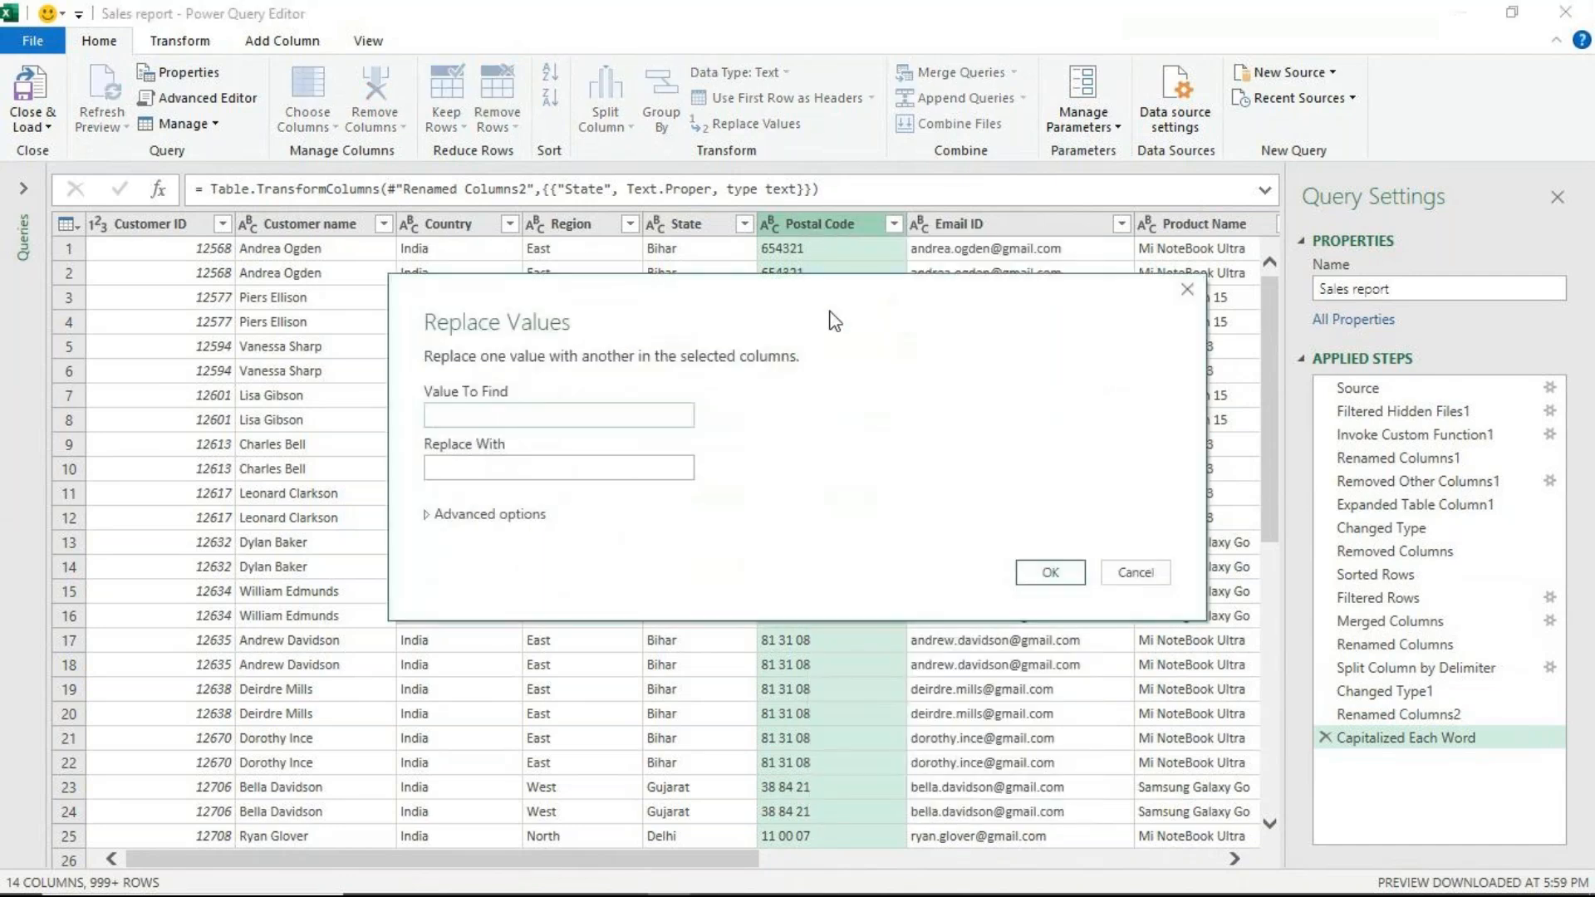
drag(832, 292, 1060, 392)
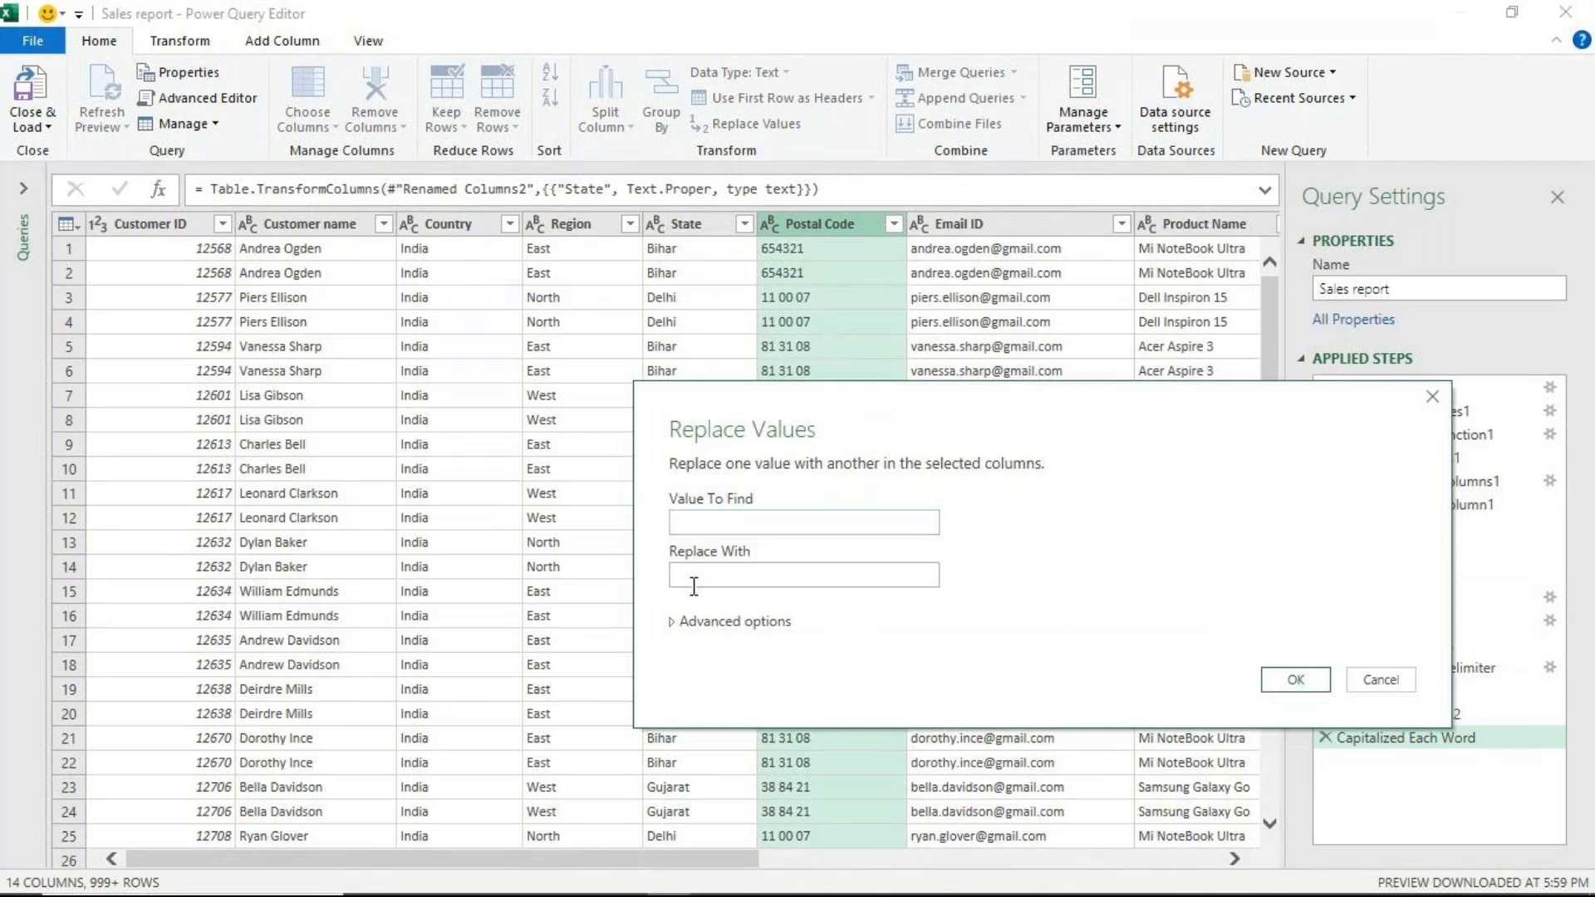
click(1295, 679)
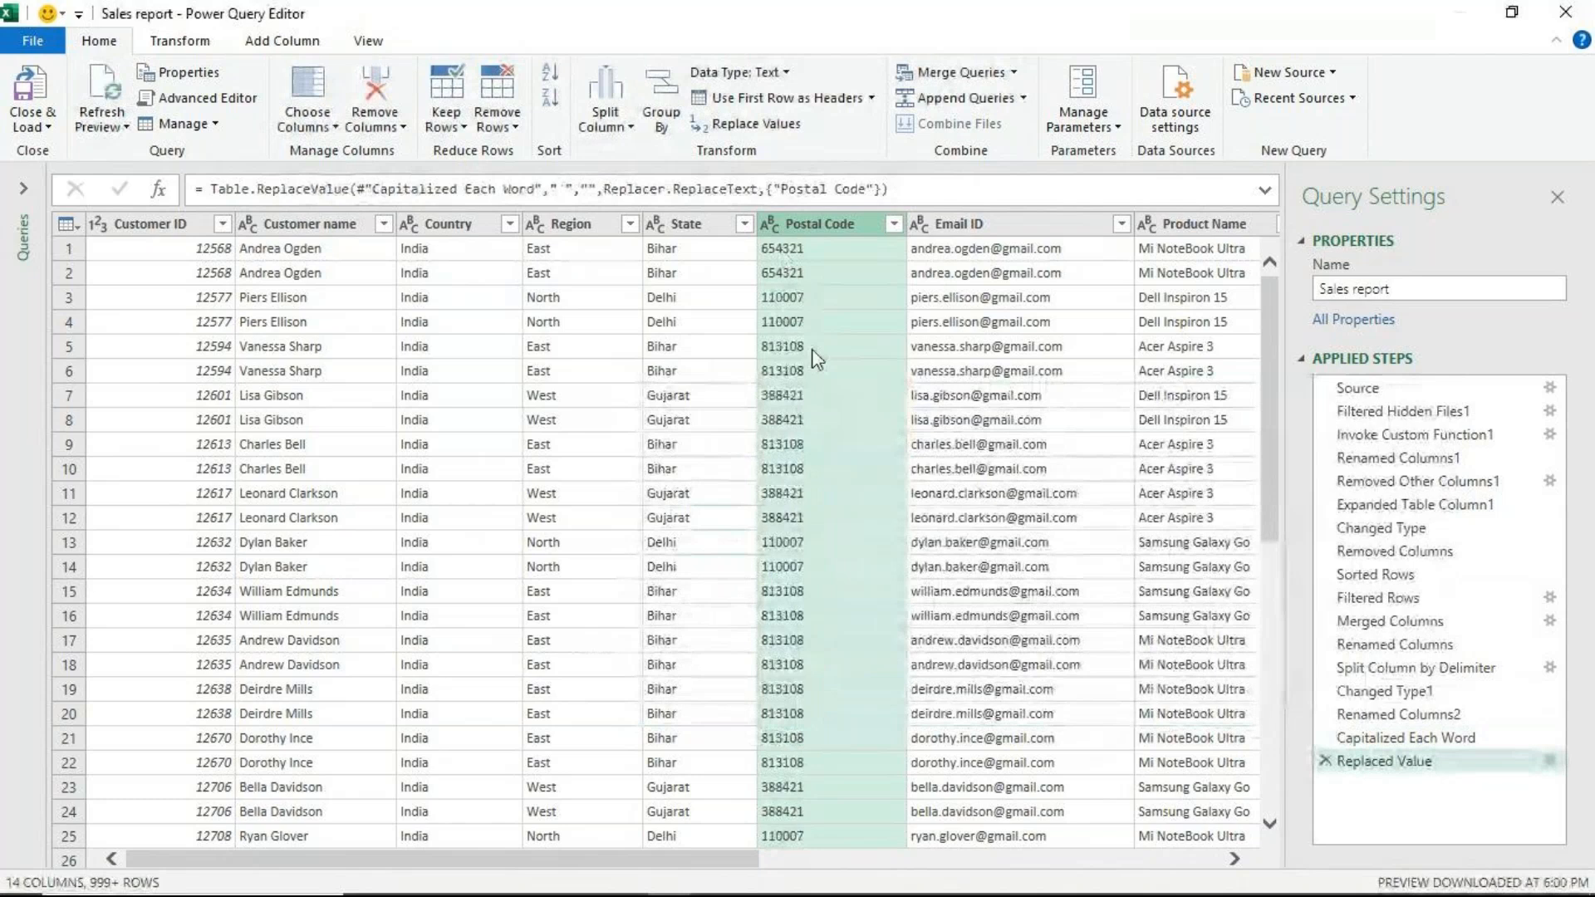
- Detect the data type of the Postal Code column so it is stored as Whole Number
click(177, 48)
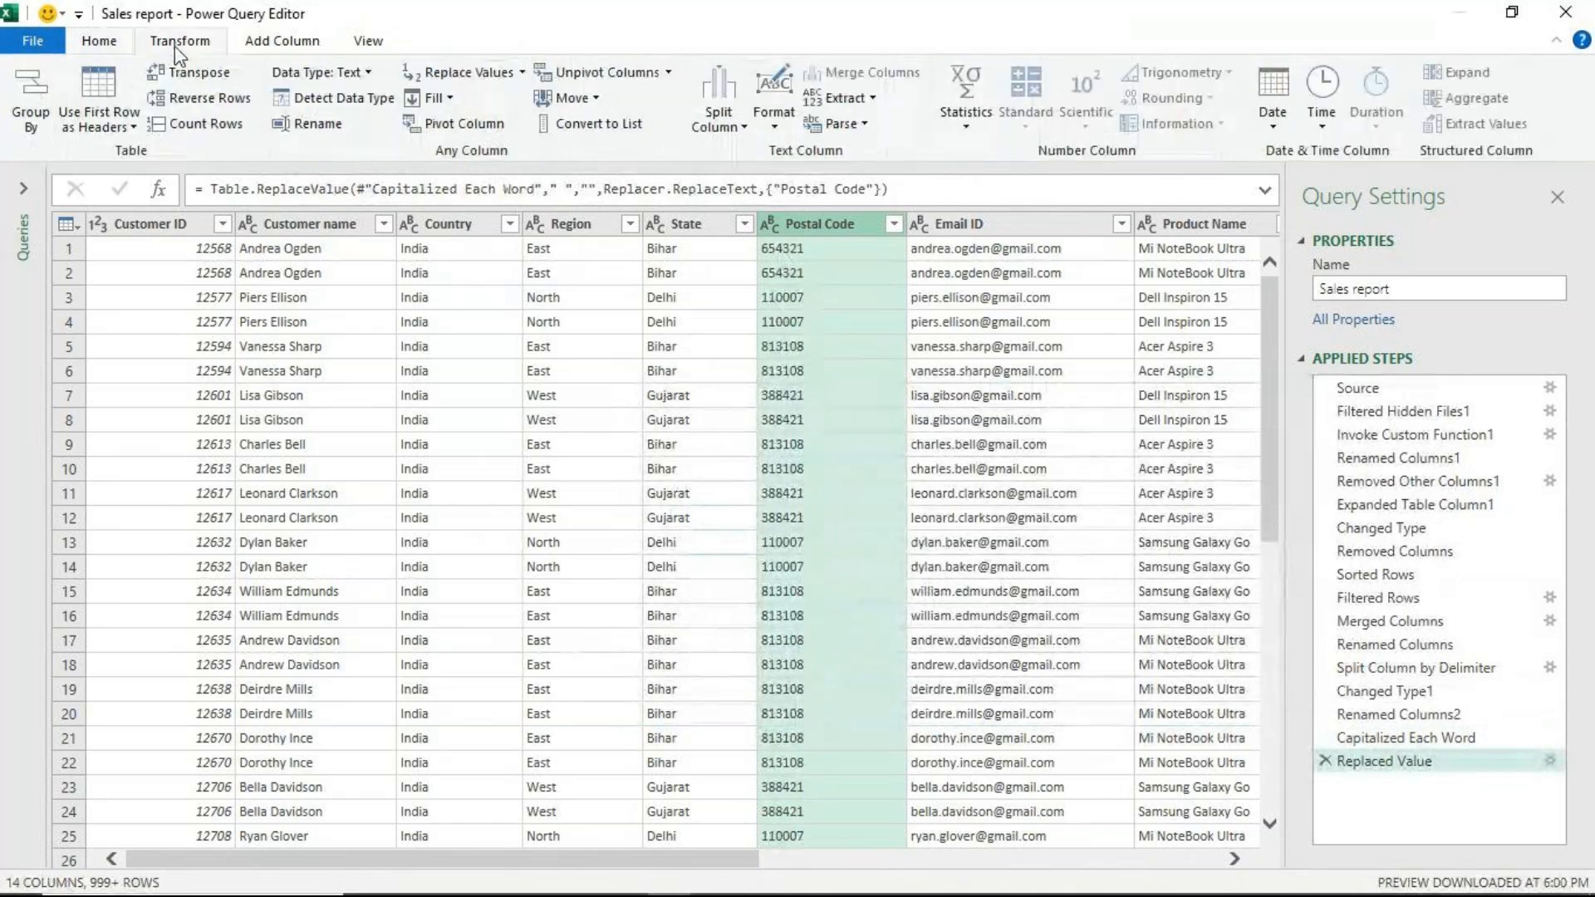
click(366, 99)
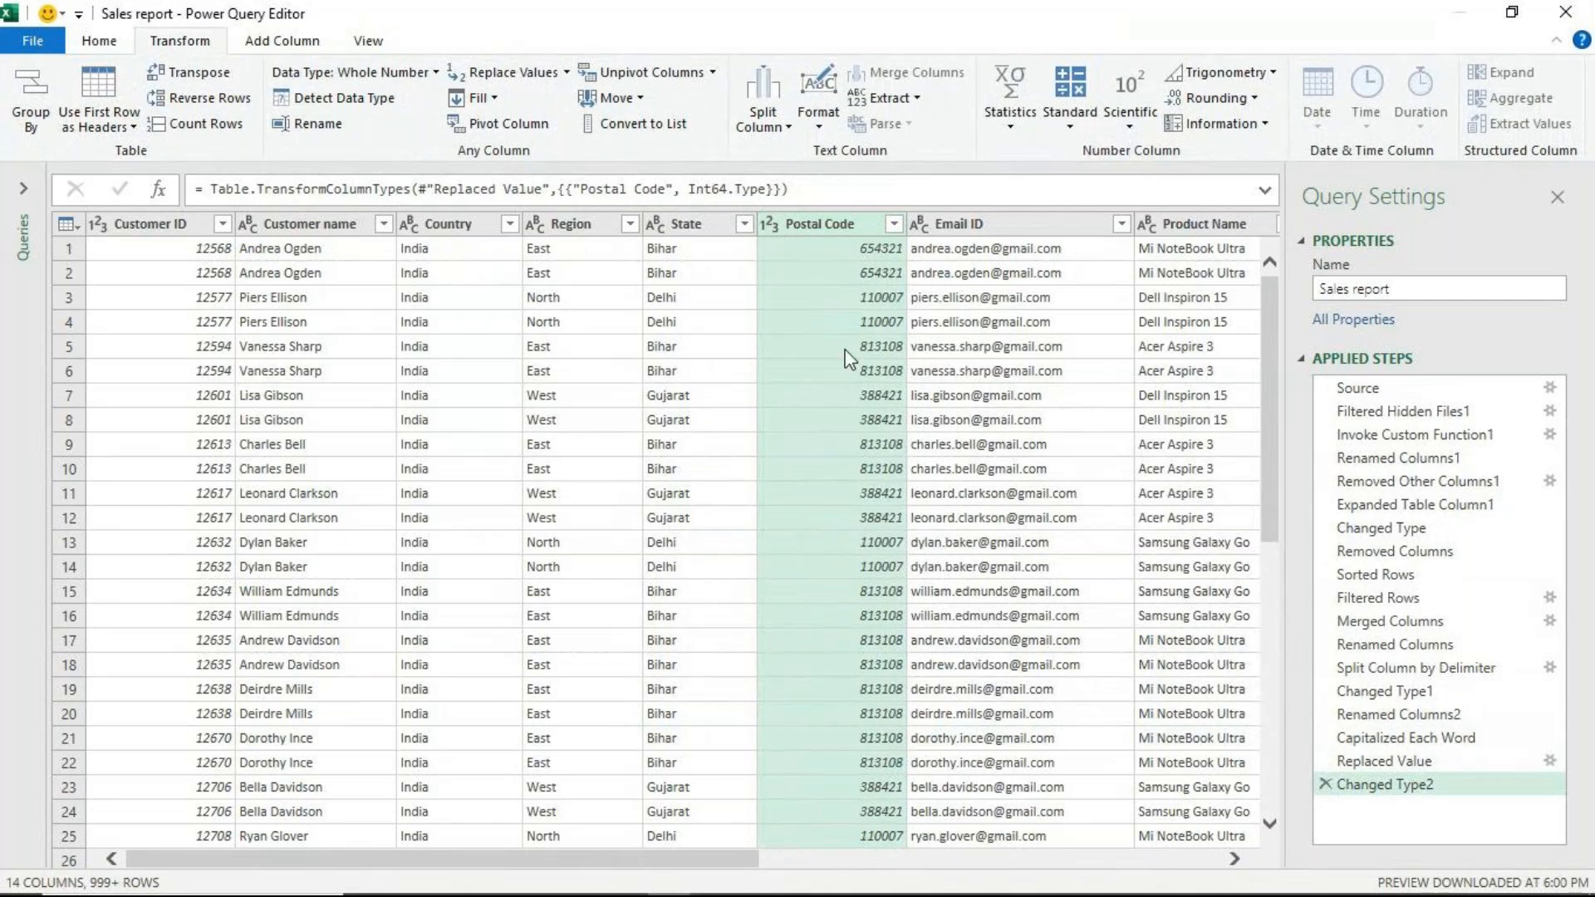
- Select the Ship Date column first and add the Order Date column to the selection
click(980, 226)
mouse_move(1248, 860)
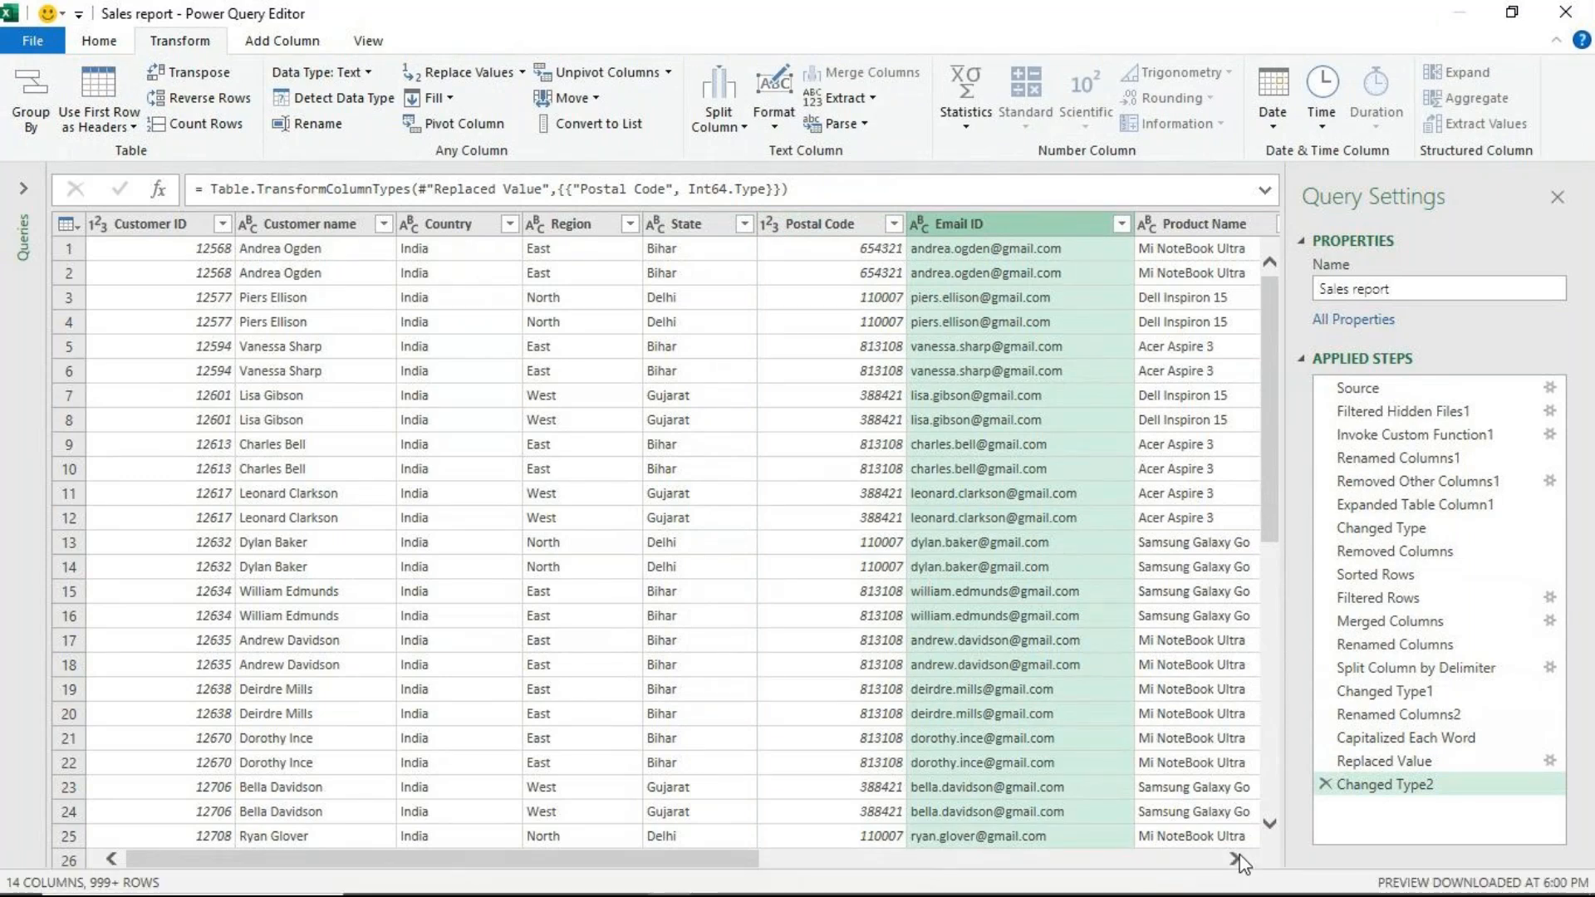
click(1238, 860)
click(1237, 859)
click(1238, 860)
click(1237, 860)
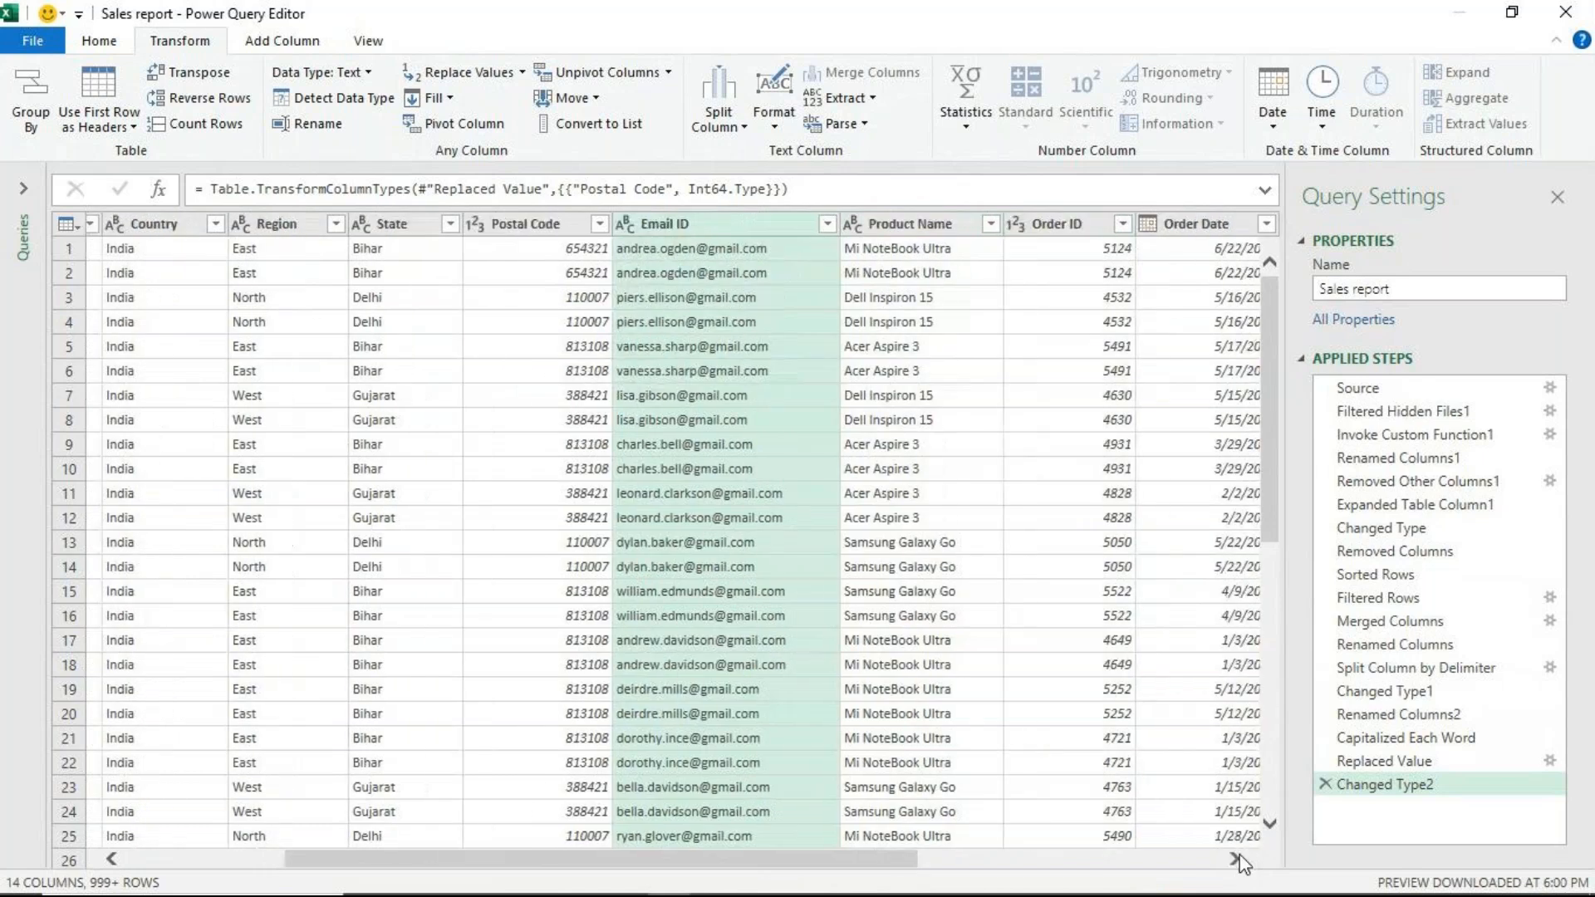
click(1237, 860)
click(1238, 860)
click(1238, 860)
click(1238, 860)
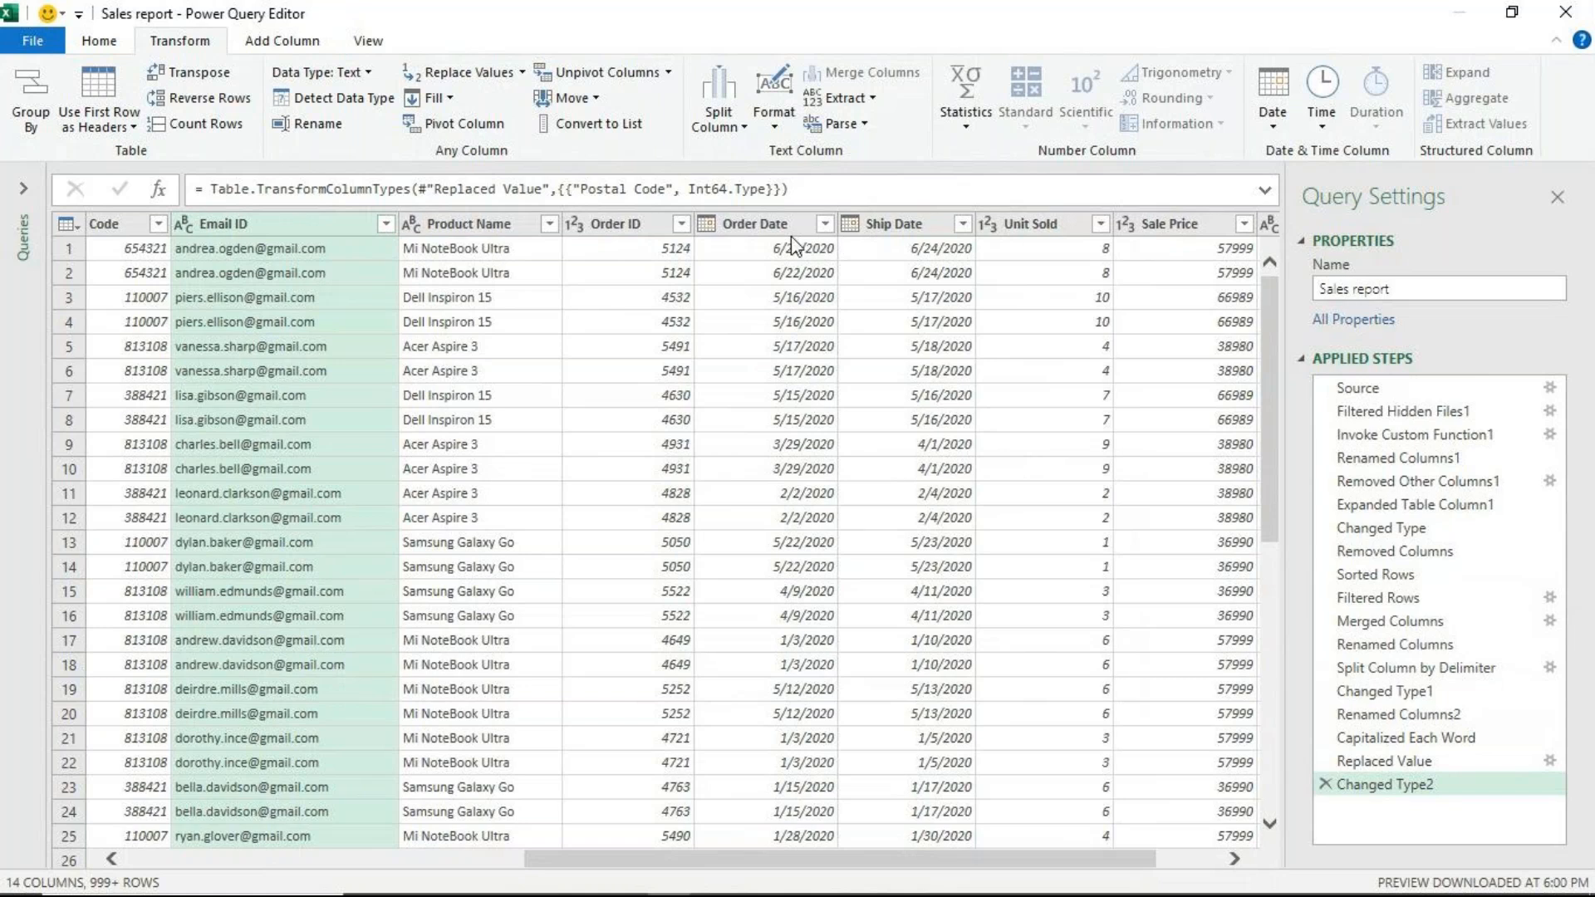
click(905, 230)
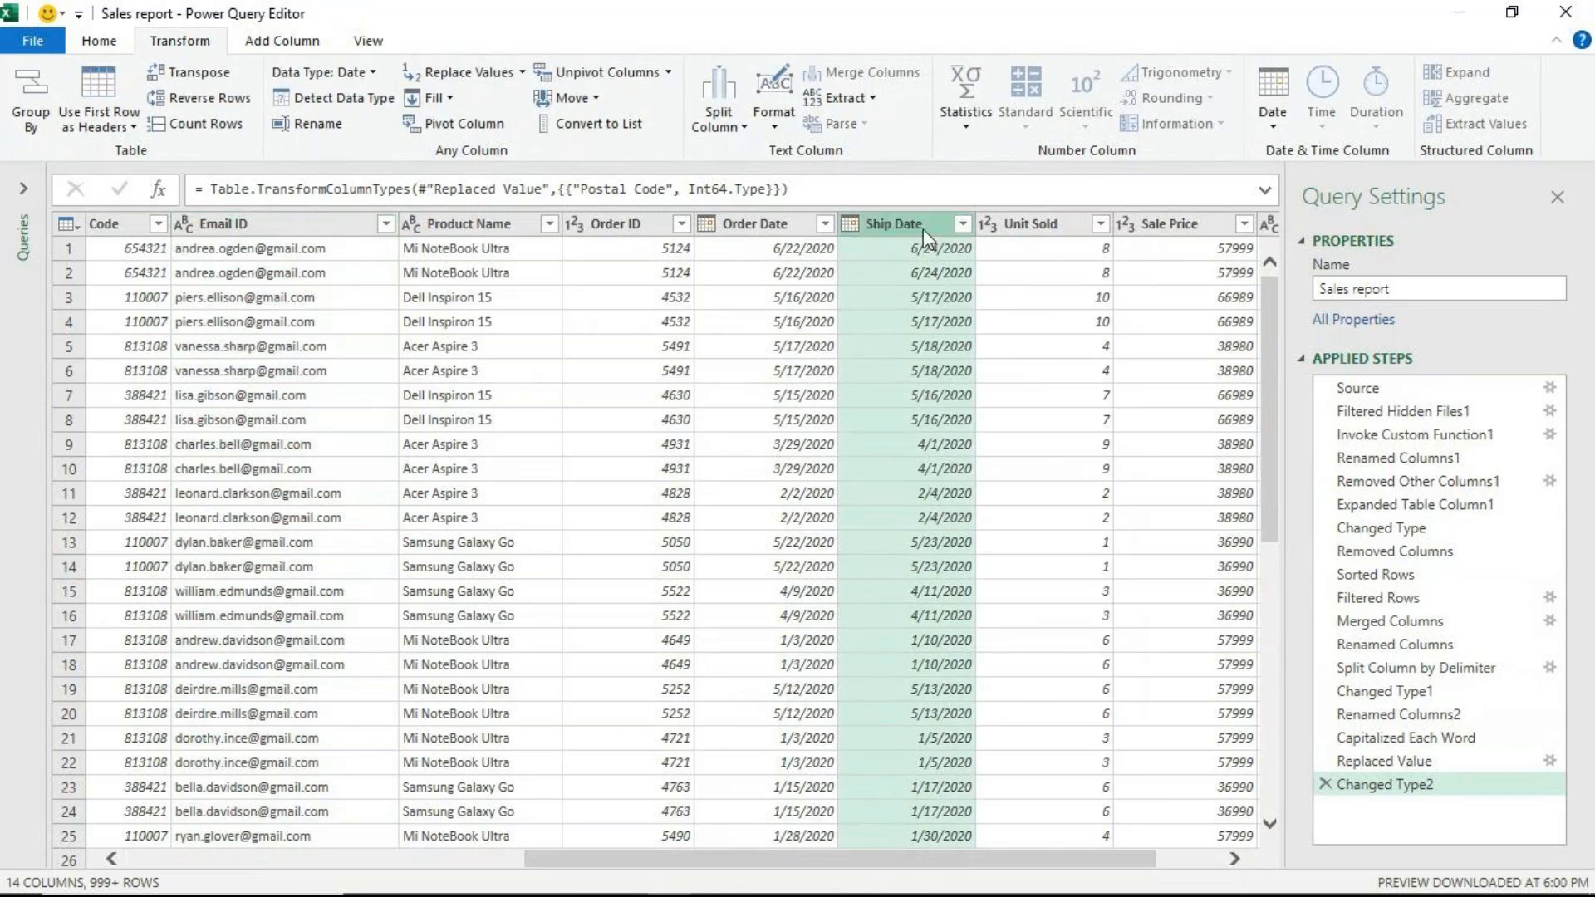
ctrl+click(751, 225)
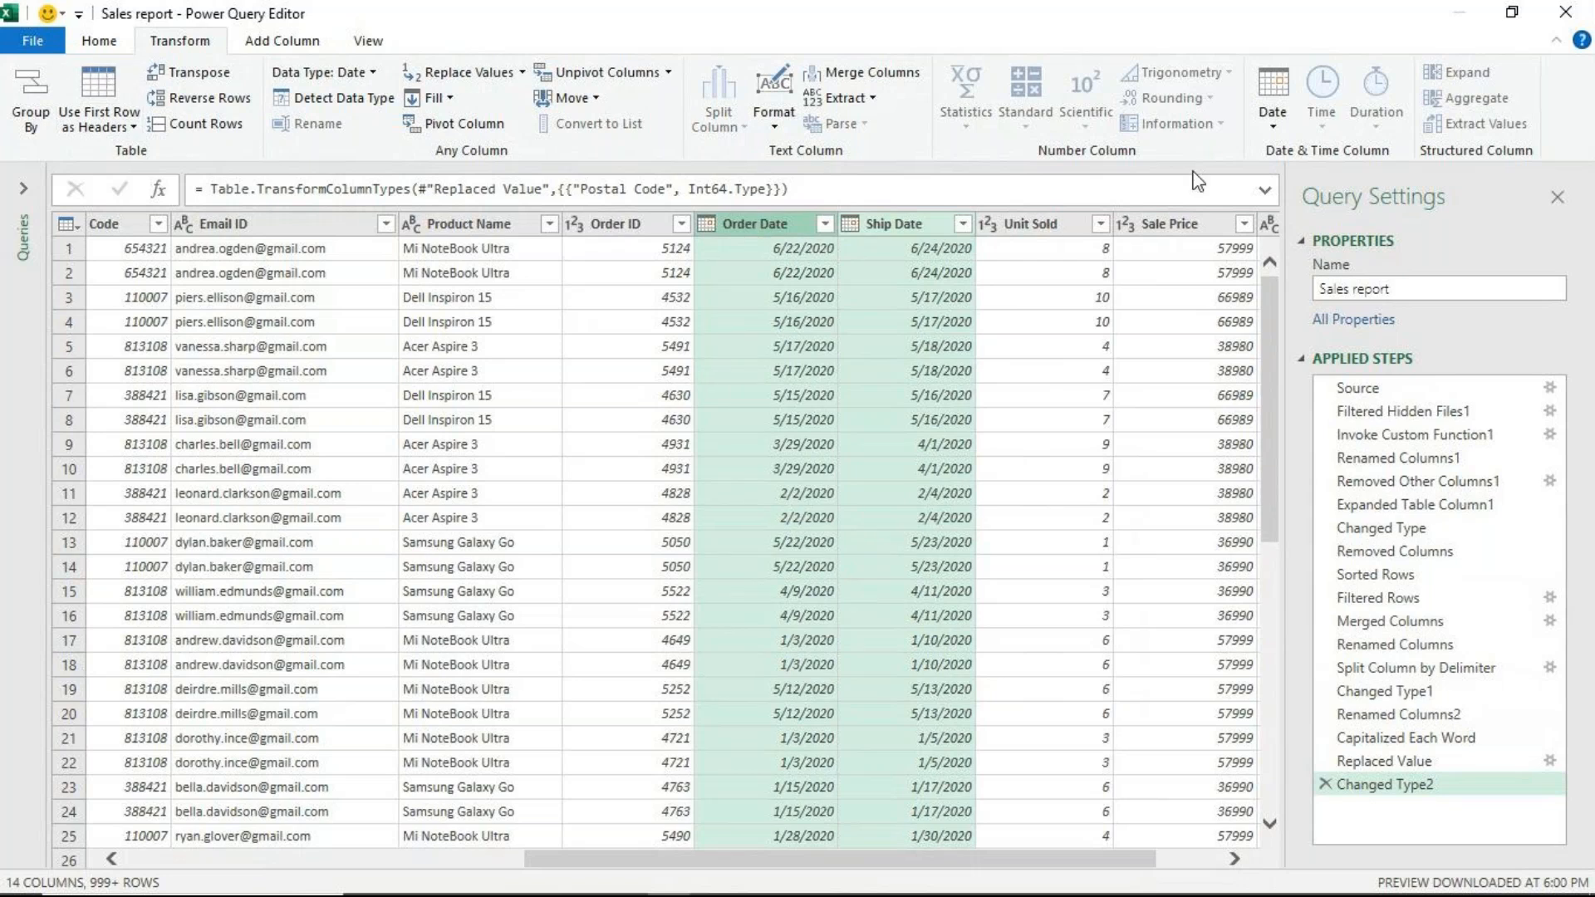
click(98, 41)
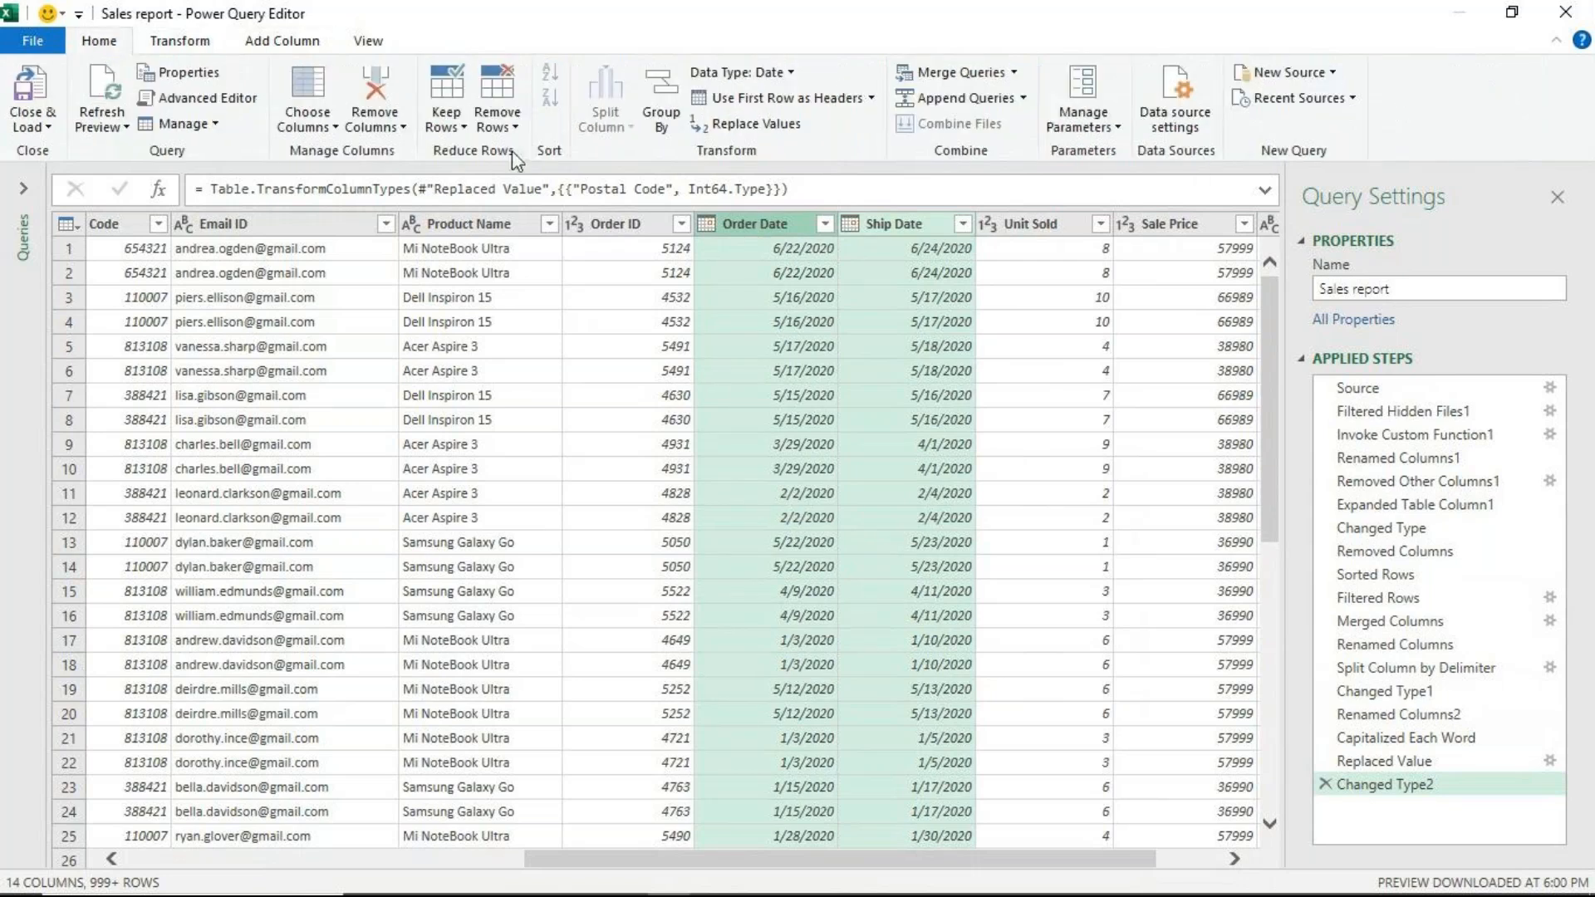
click(179, 40)
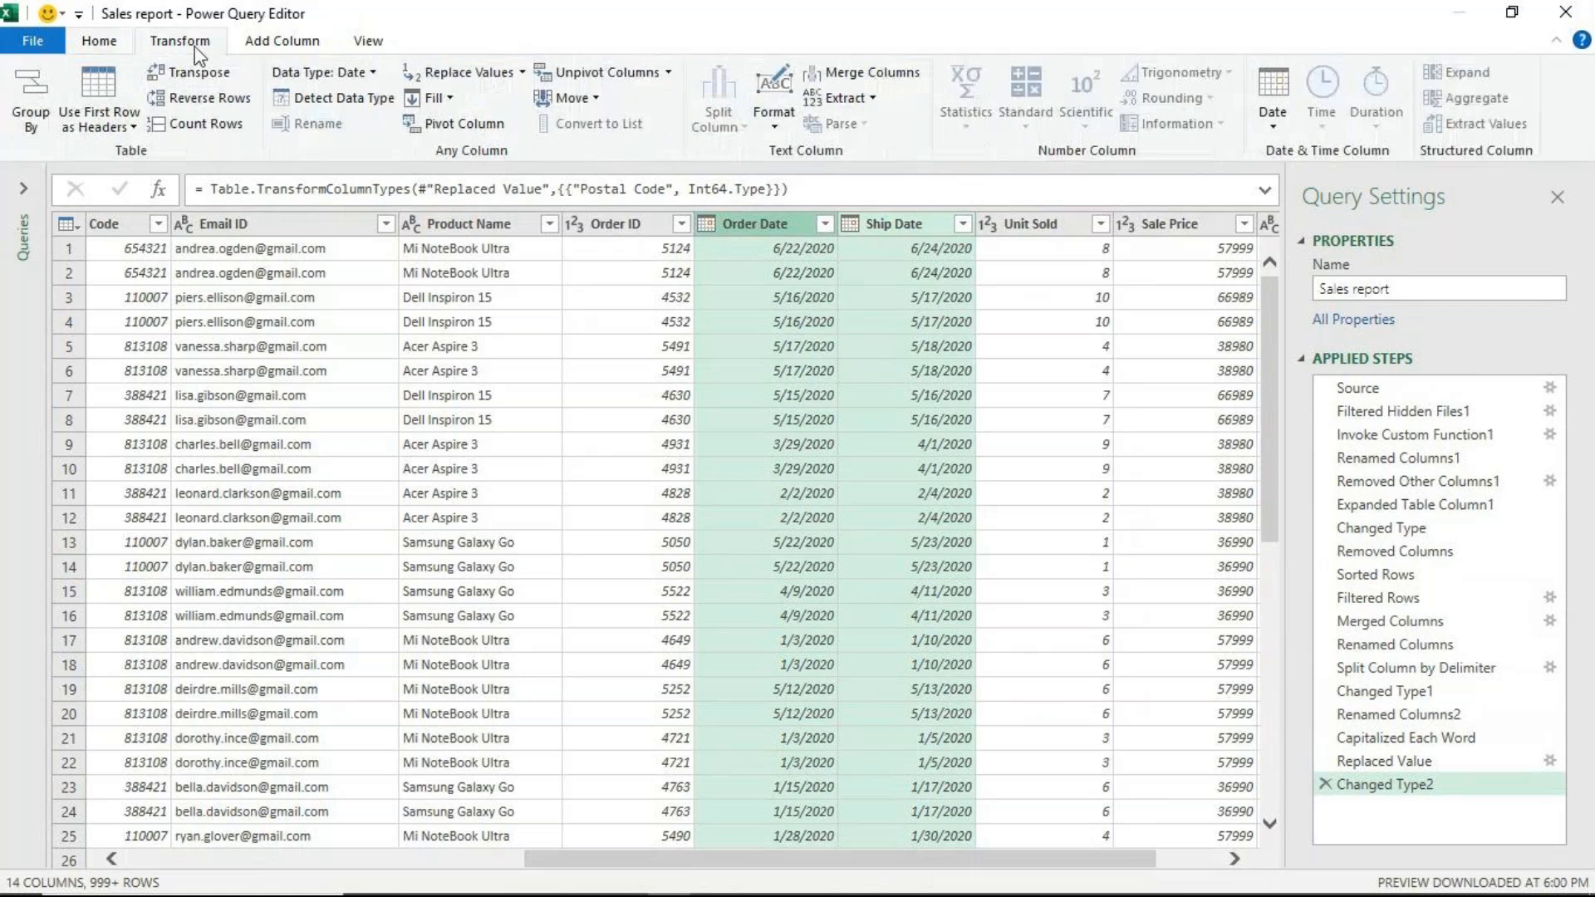
click(1274, 120)
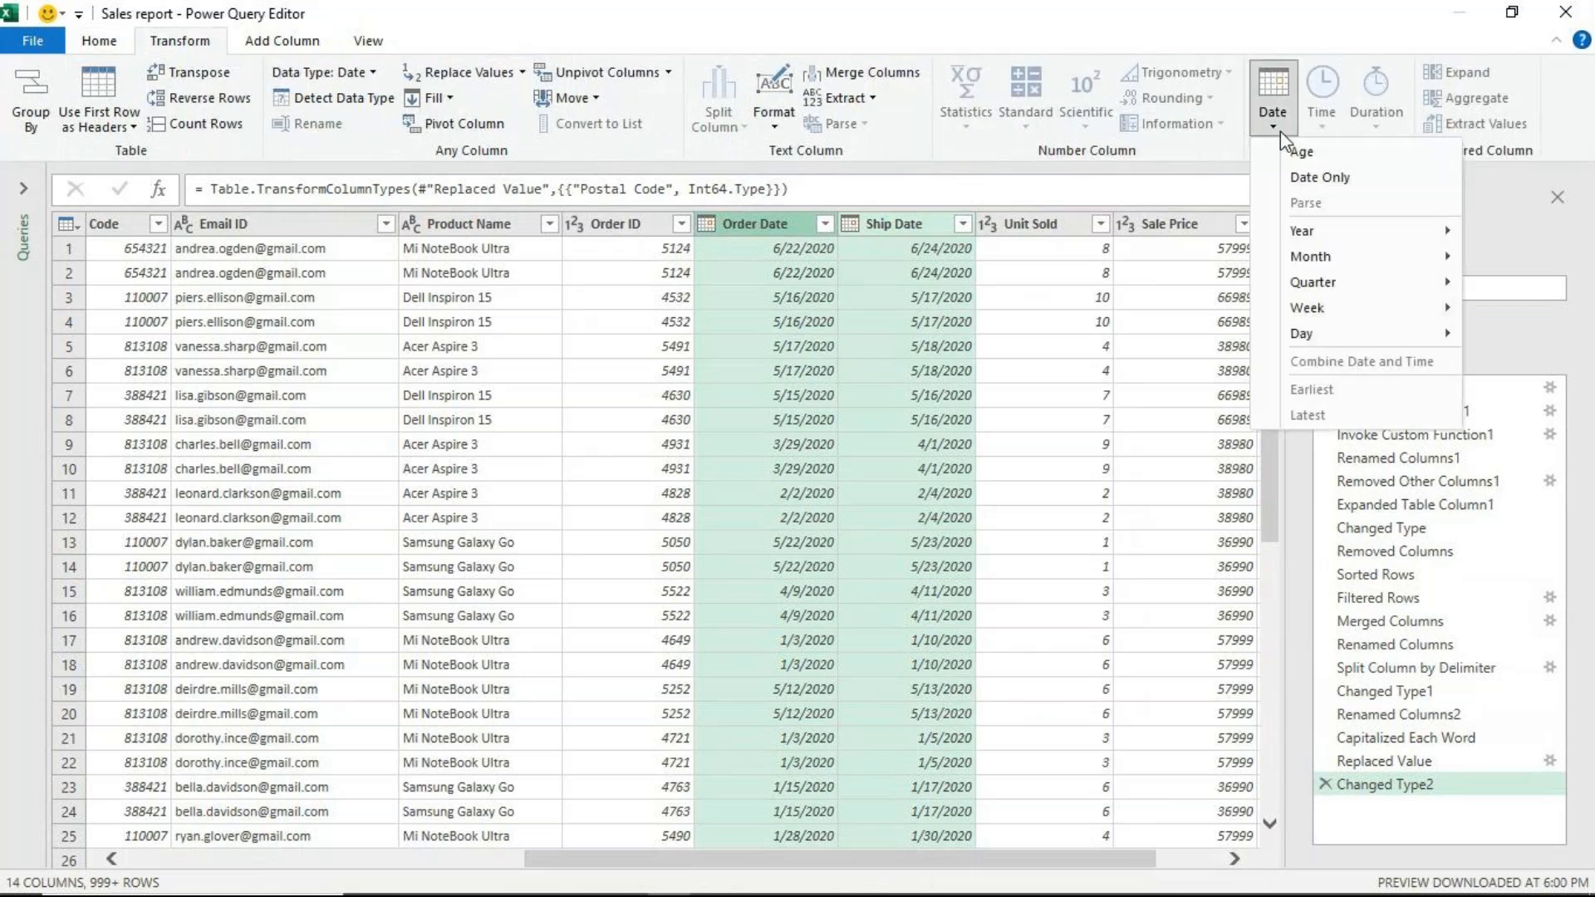
click(776, 137)
click(661, 131)
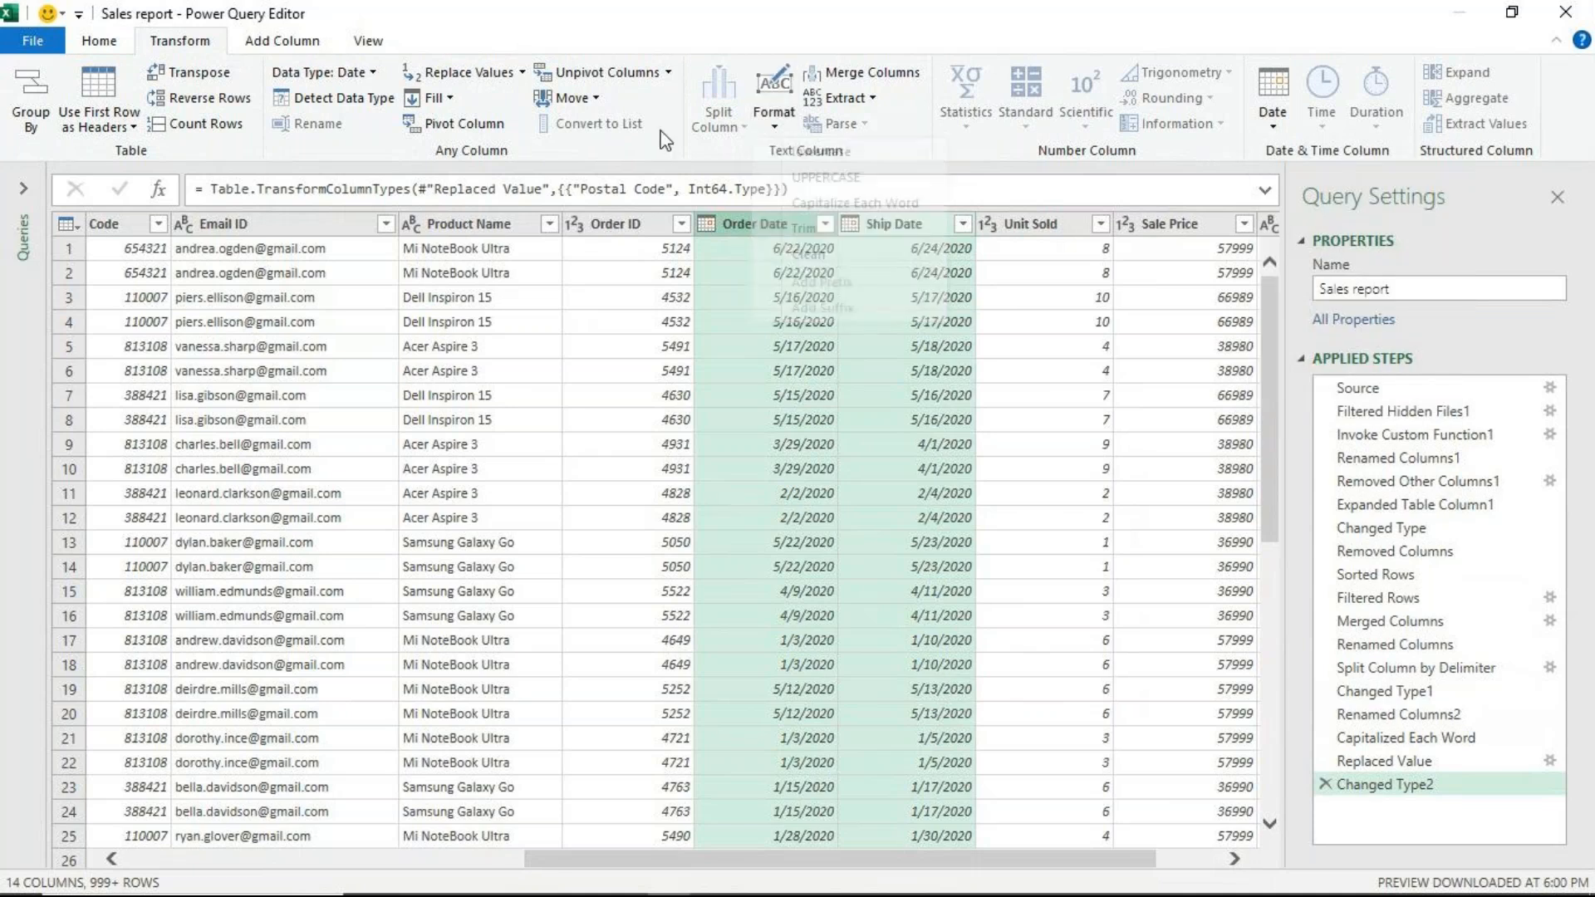
- Add a new column that subtracts the Order Date from the Ship Date in days
click(278, 41)
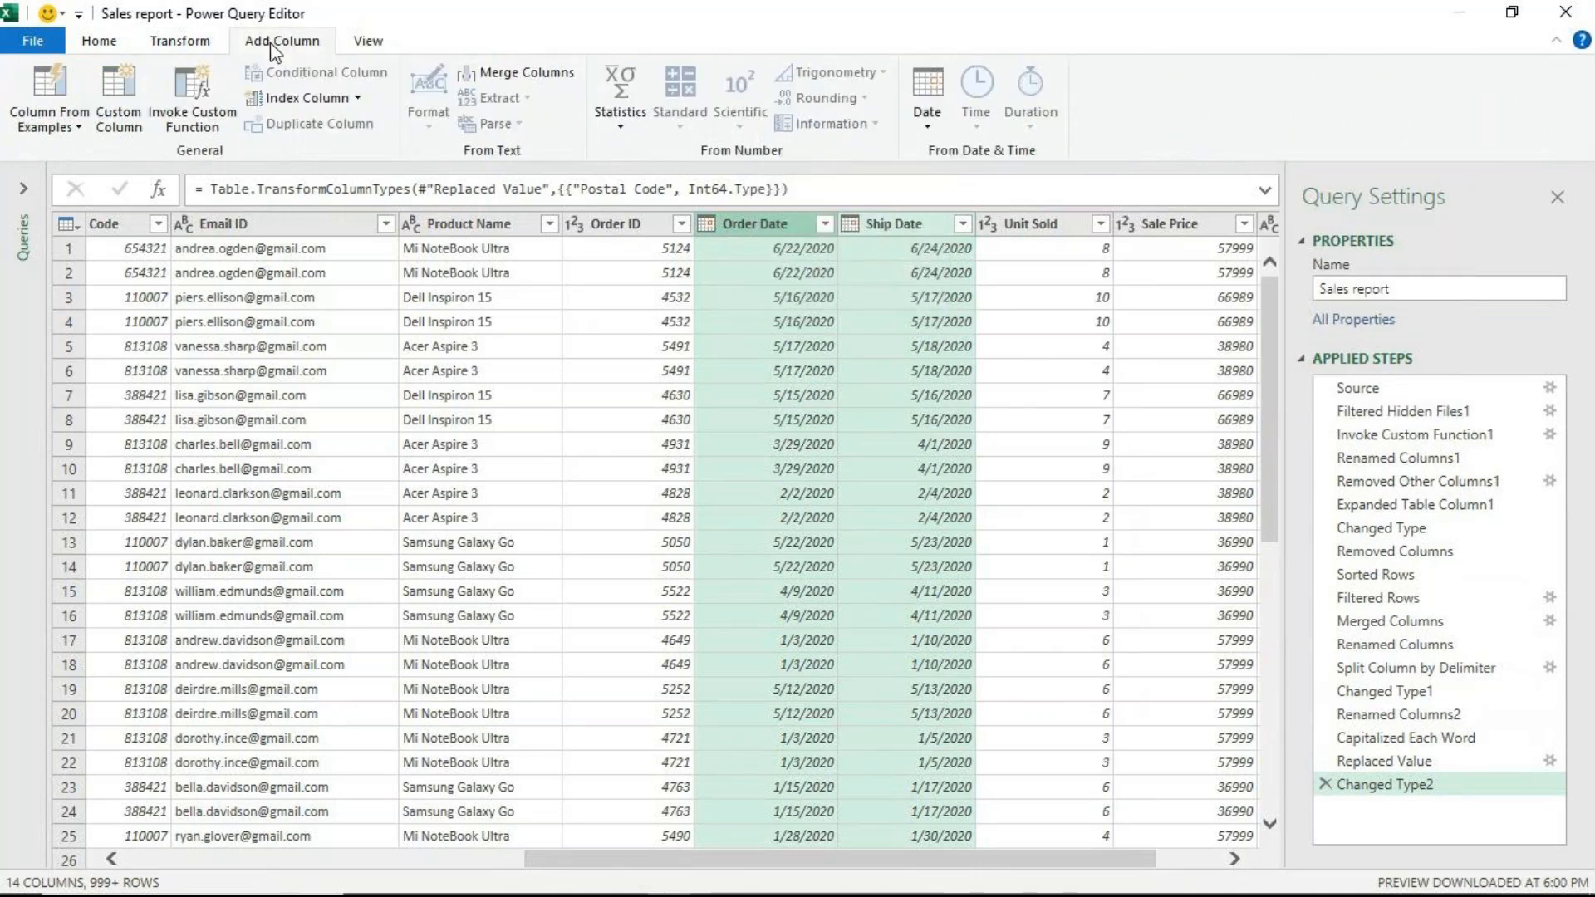
click(928, 127)
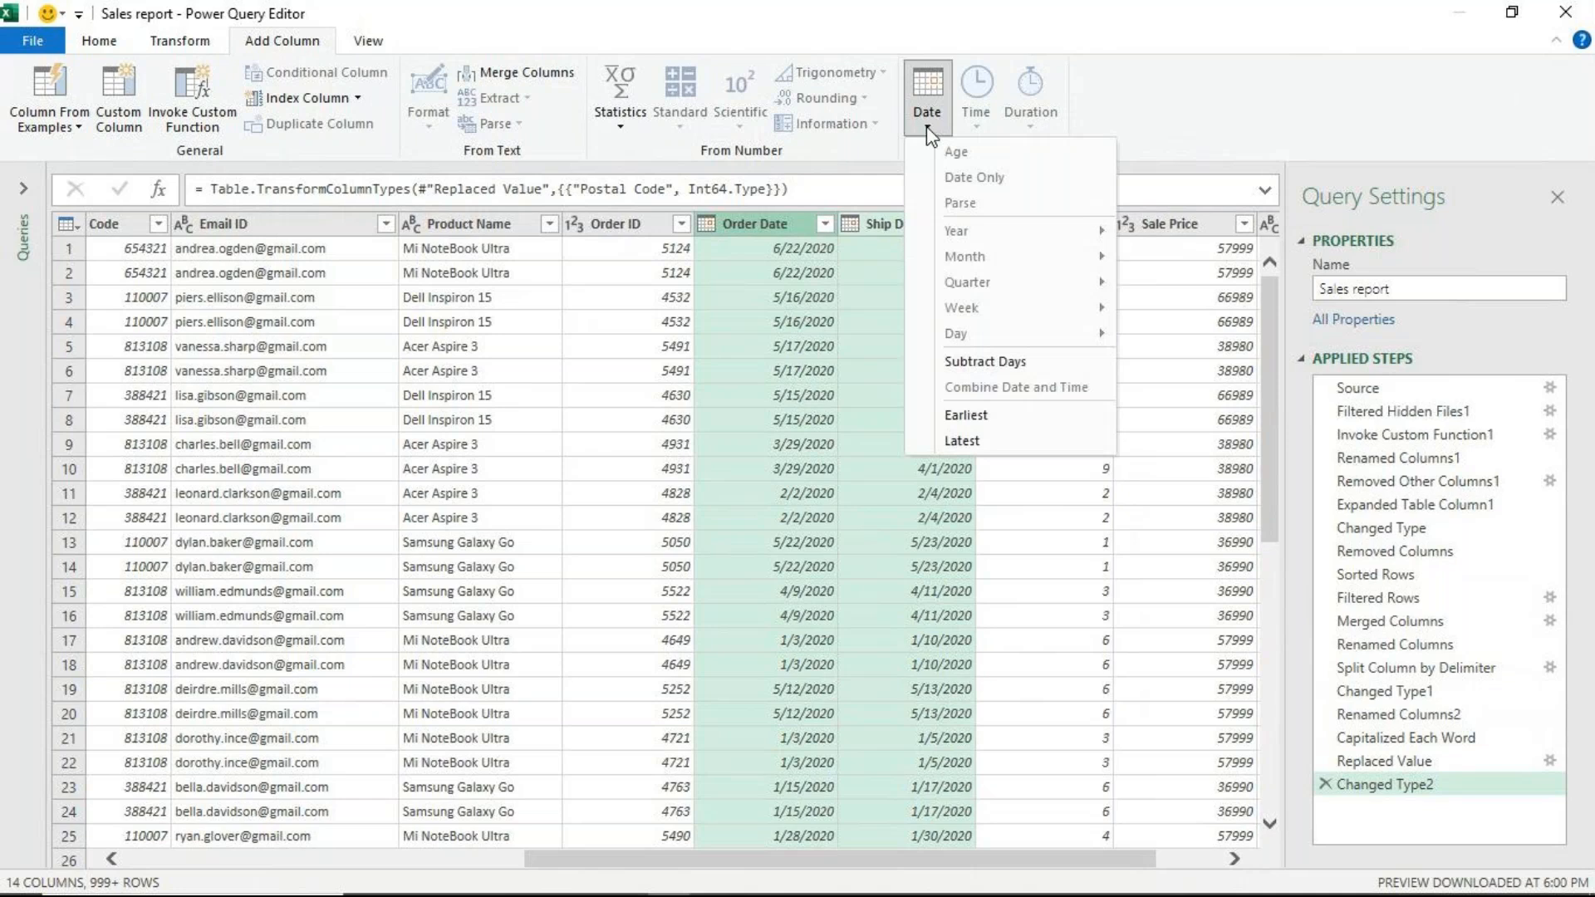
click(965, 363)
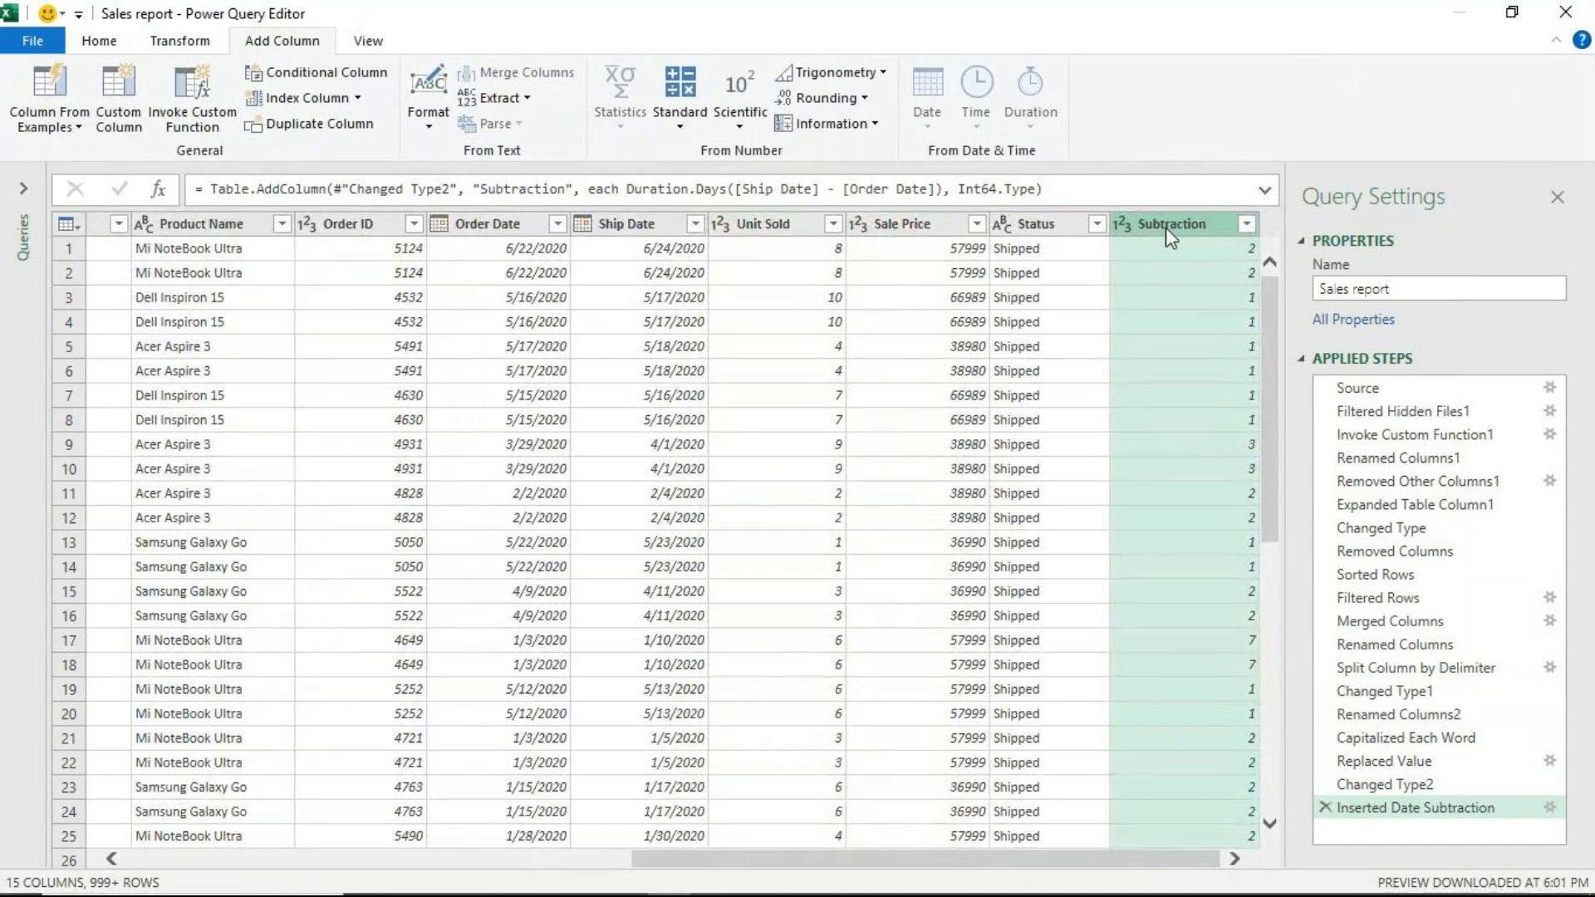
- Move the Subtraction column directly after Ship Date and rename it as Days to ship
drag(1174, 232, 747, 236)
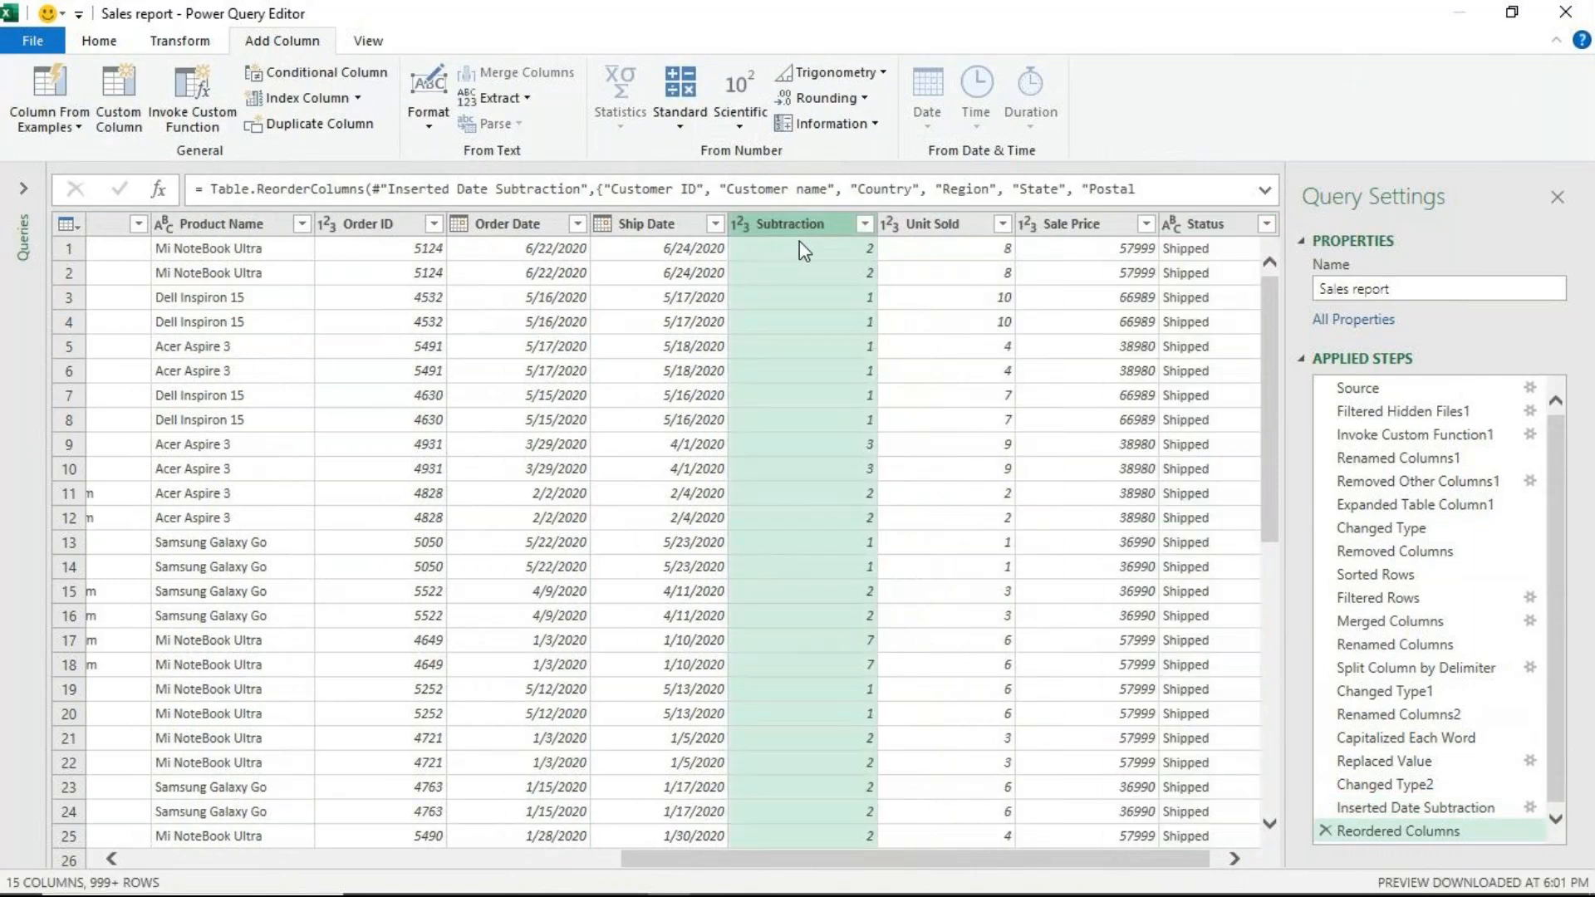
double_click(799, 226)
text(Da)
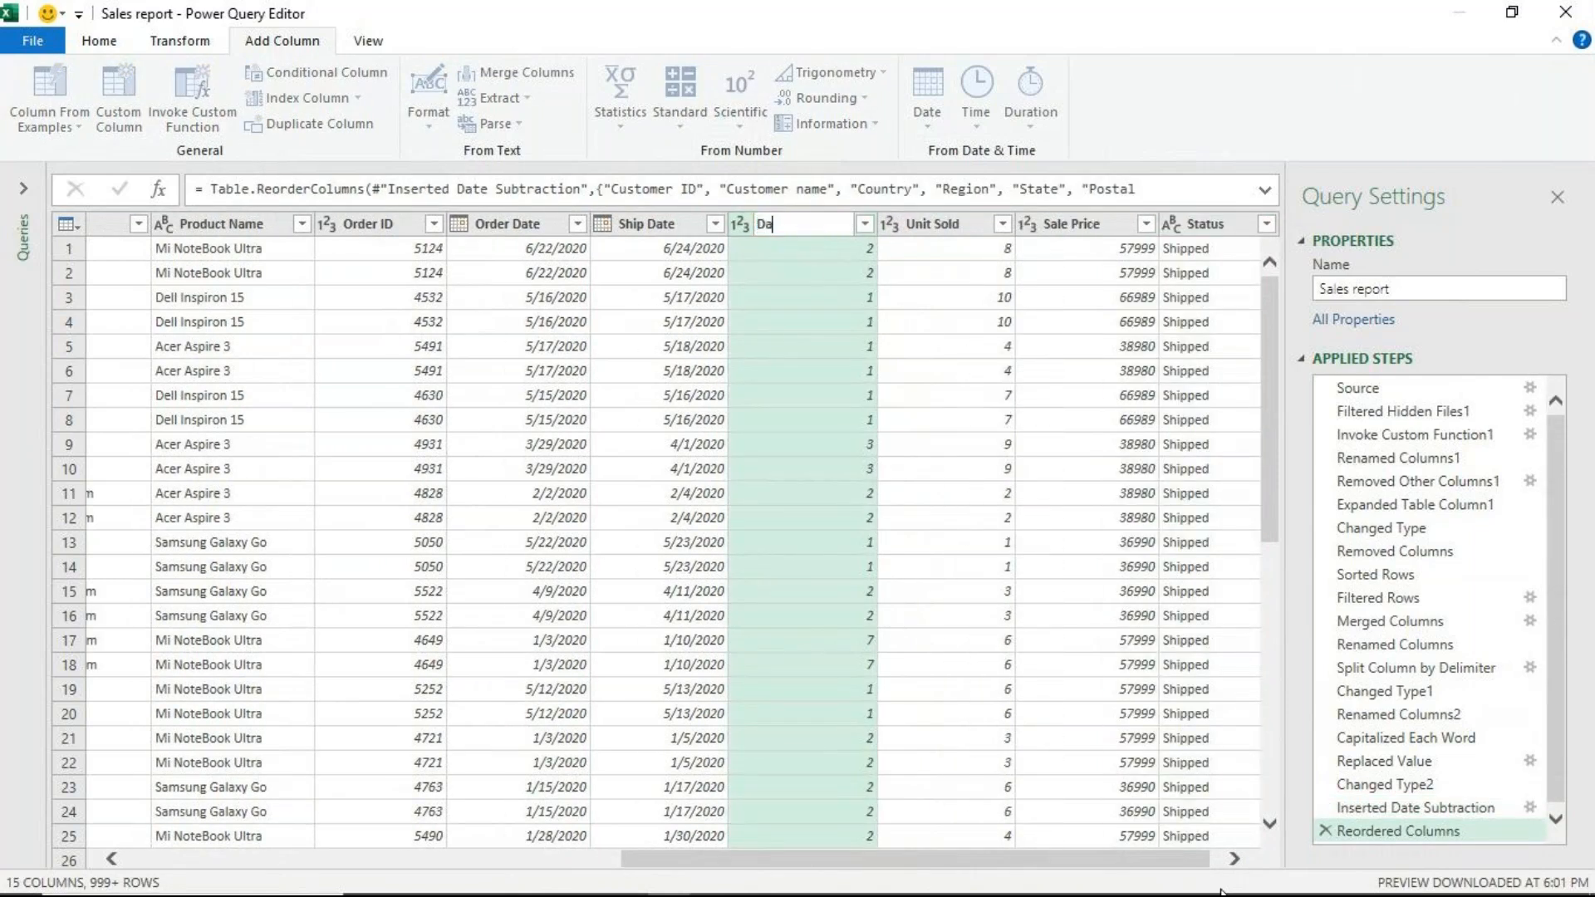
text(ys to ship)
key(Return)
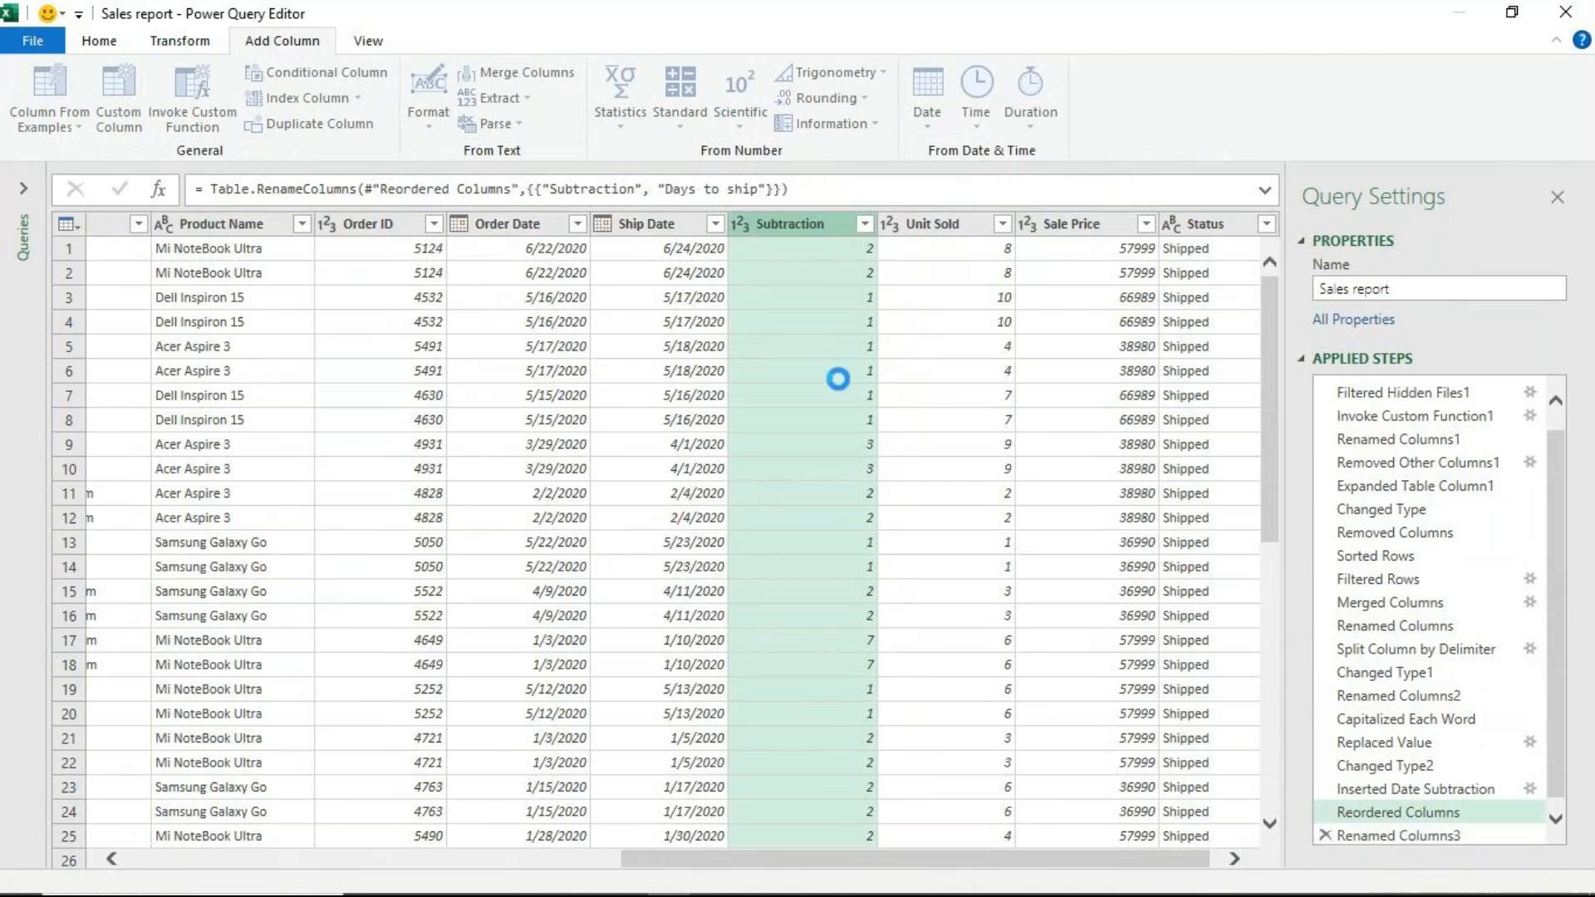
- Add a new column that multiplies Unit Sold by Sale Price
click(943, 226)
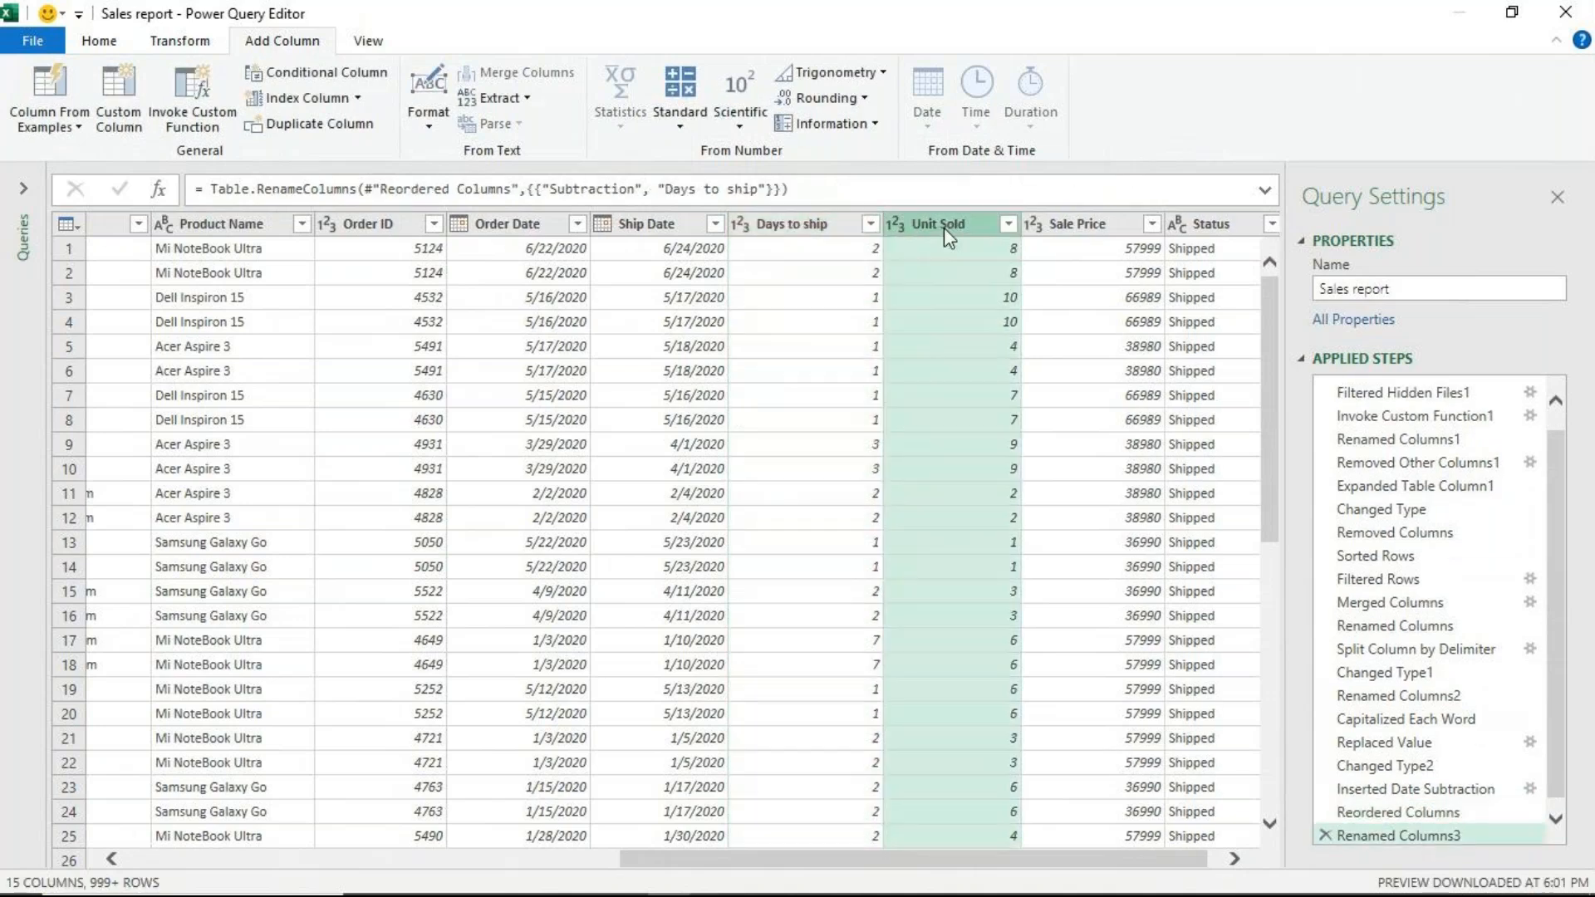
click(1066, 224)
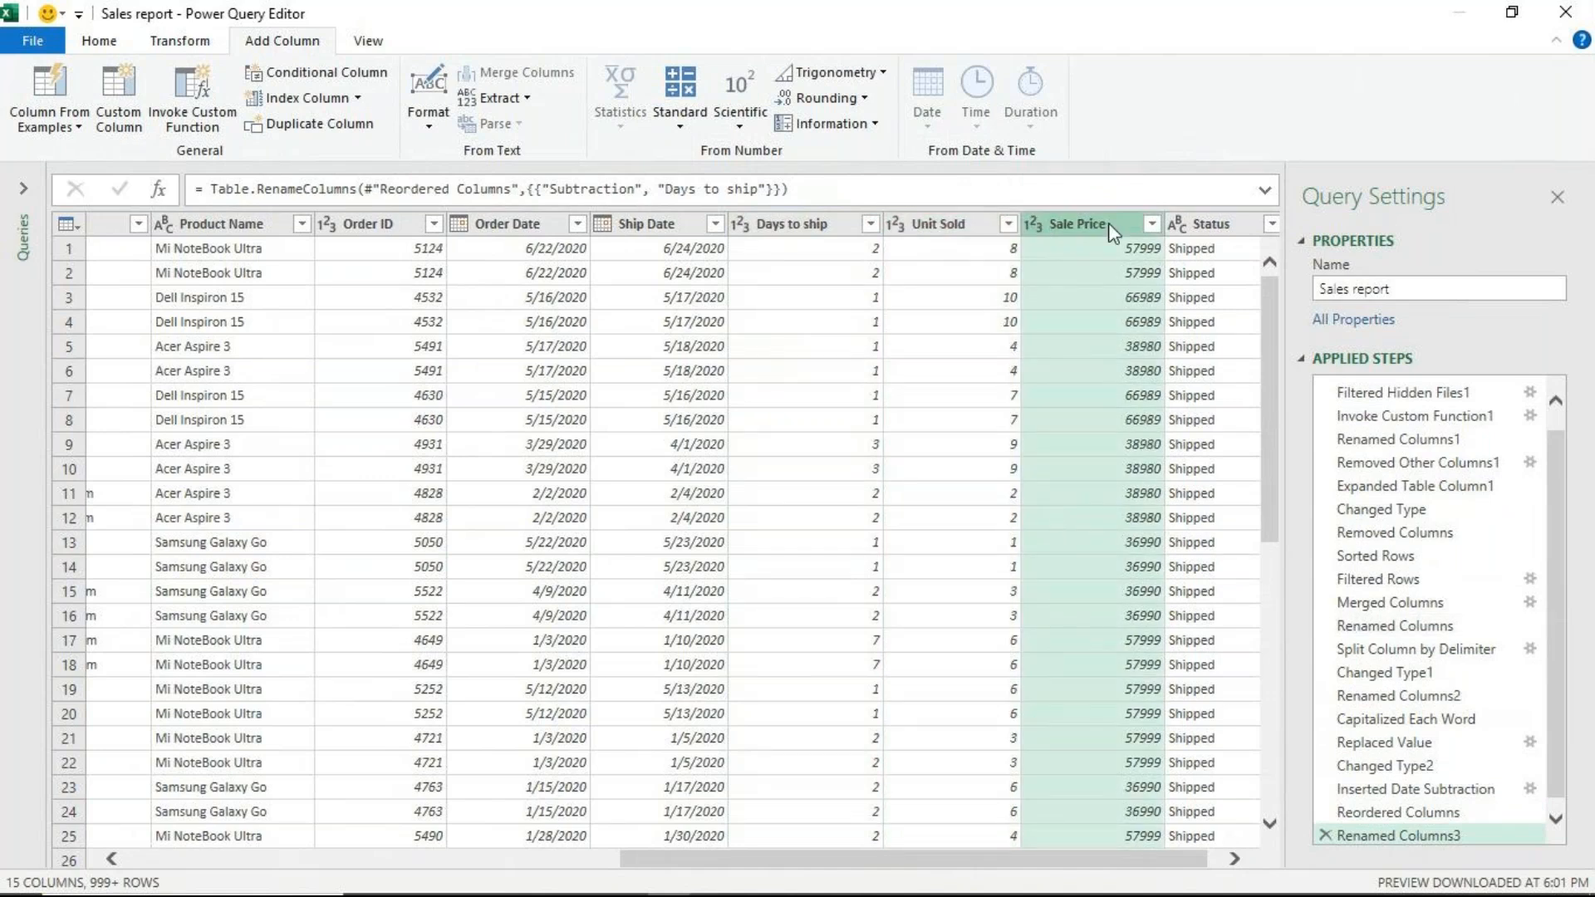
click(971, 229)
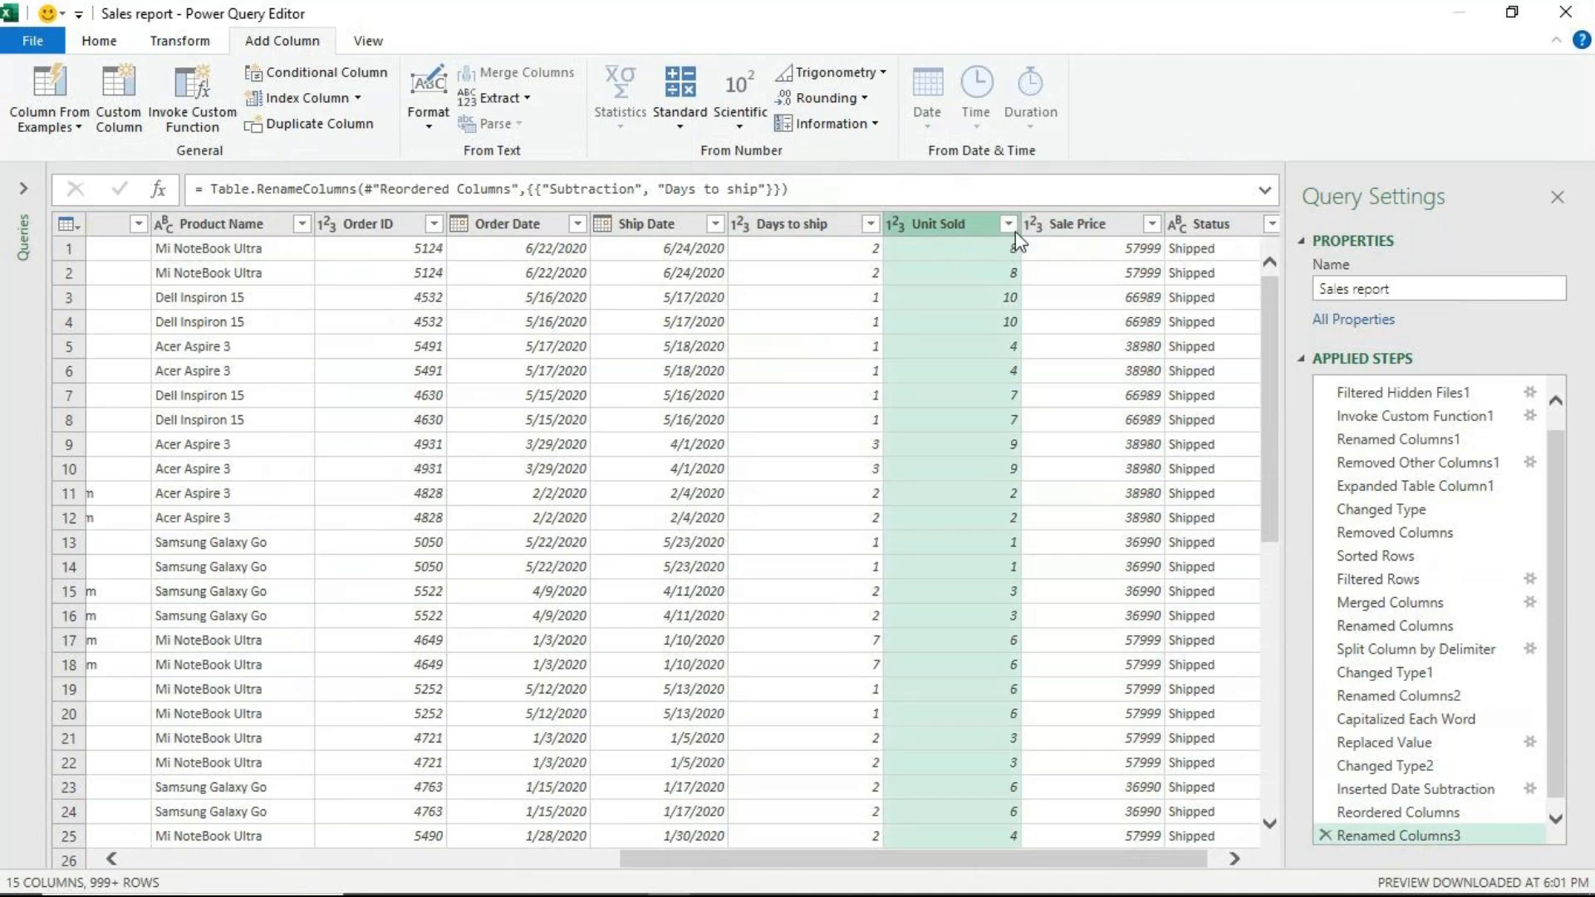
ctrl+click(1105, 226)
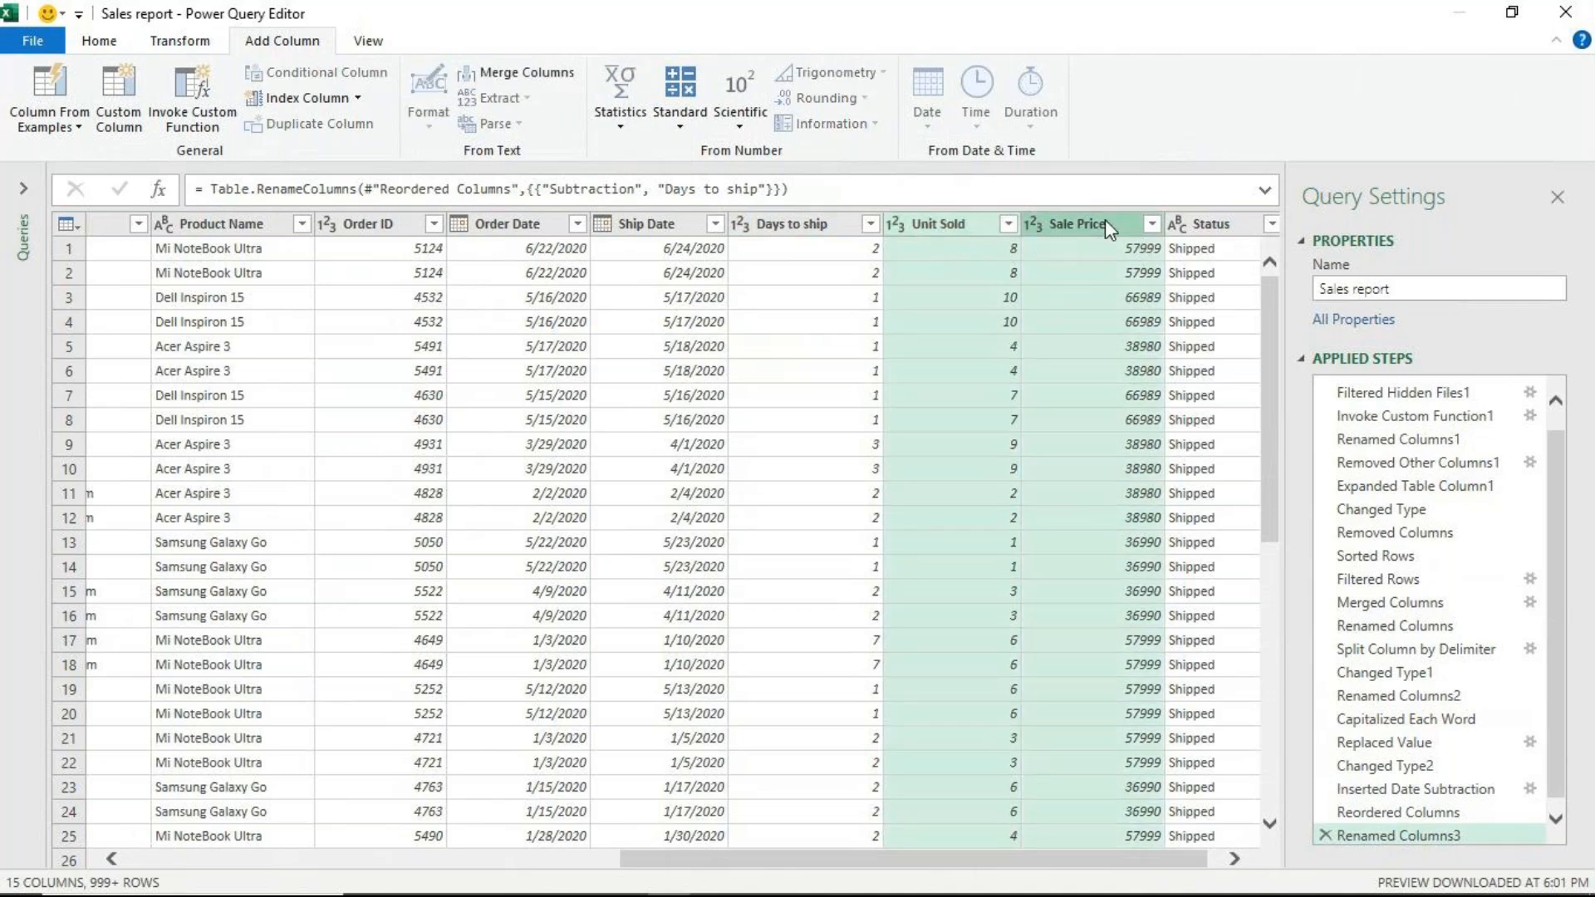
click(679, 125)
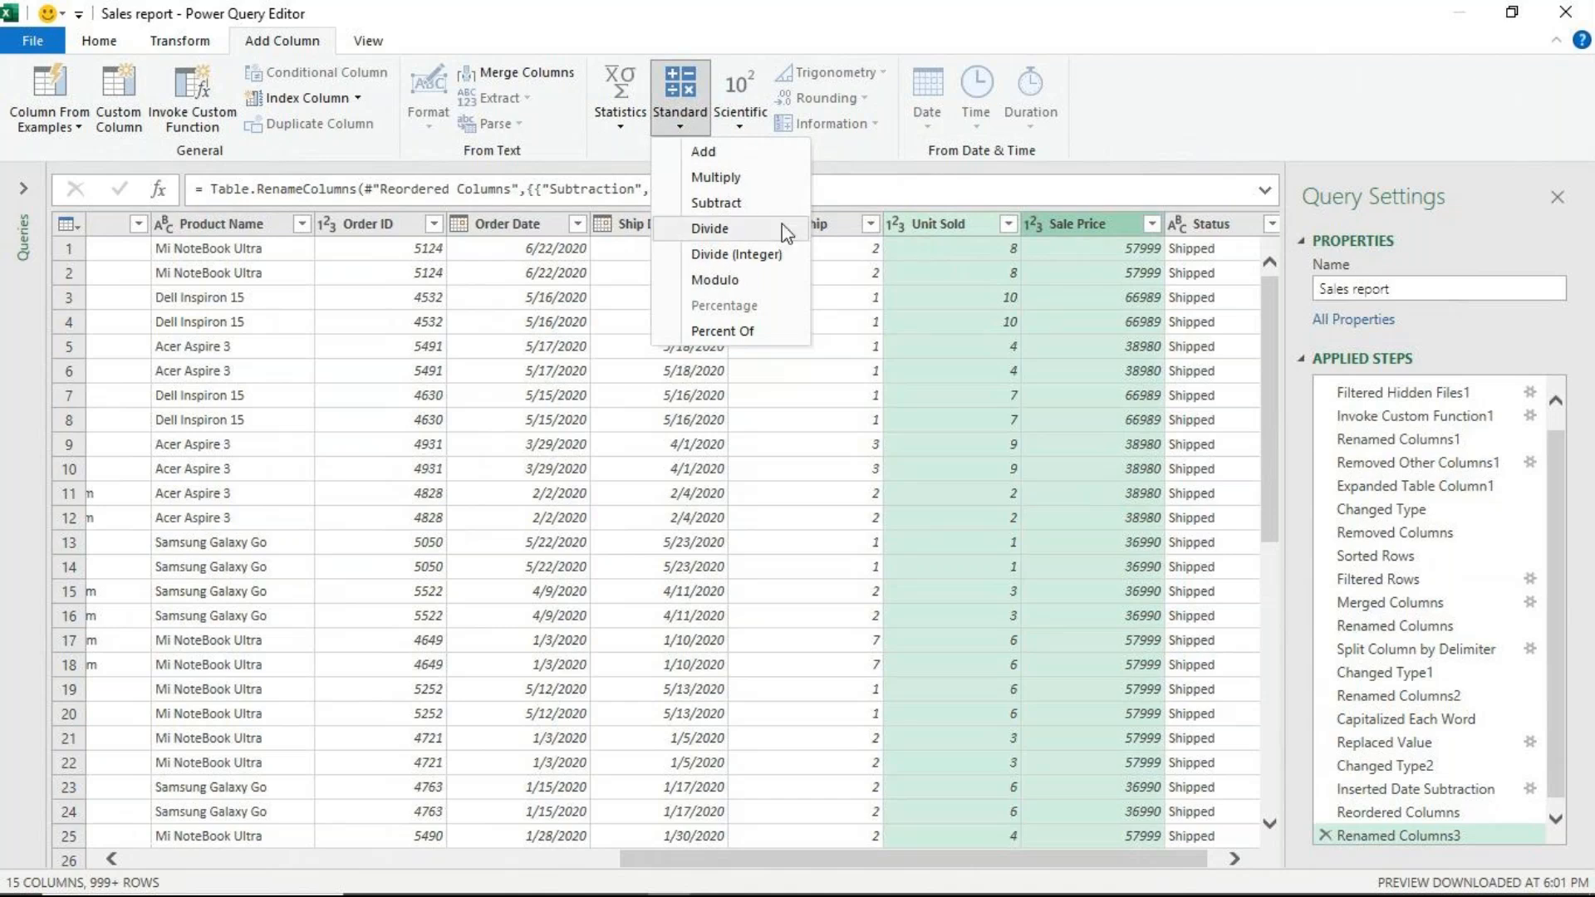
click(715, 177)
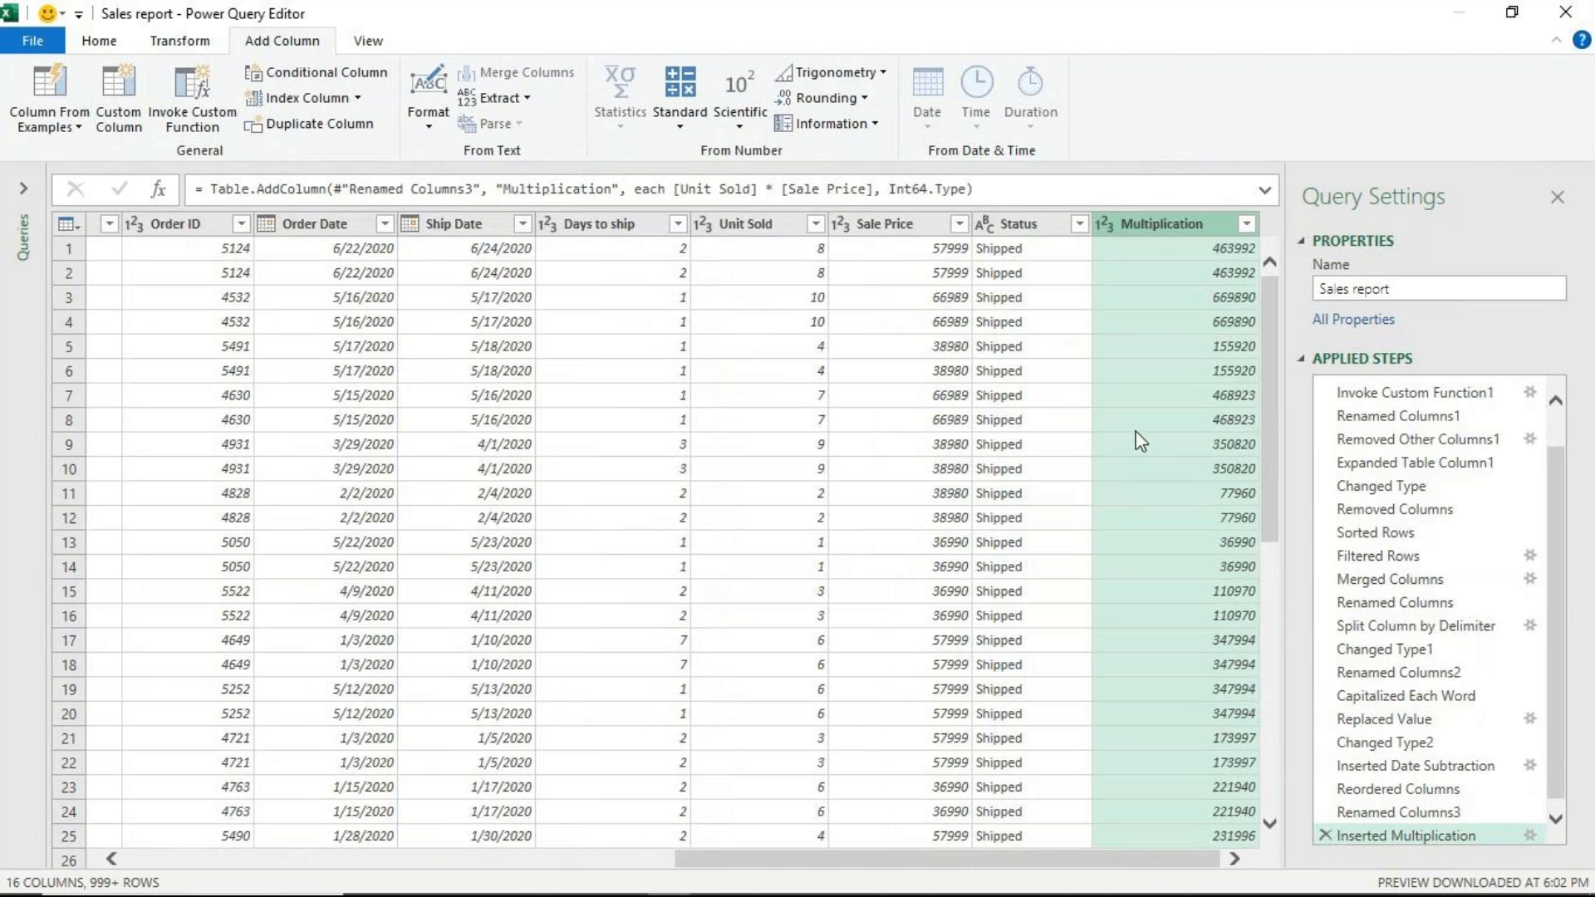
- Move the Multiplication column between Sale Price and Status and rename it as Total sales
drag(1180, 236, 1039, 226)
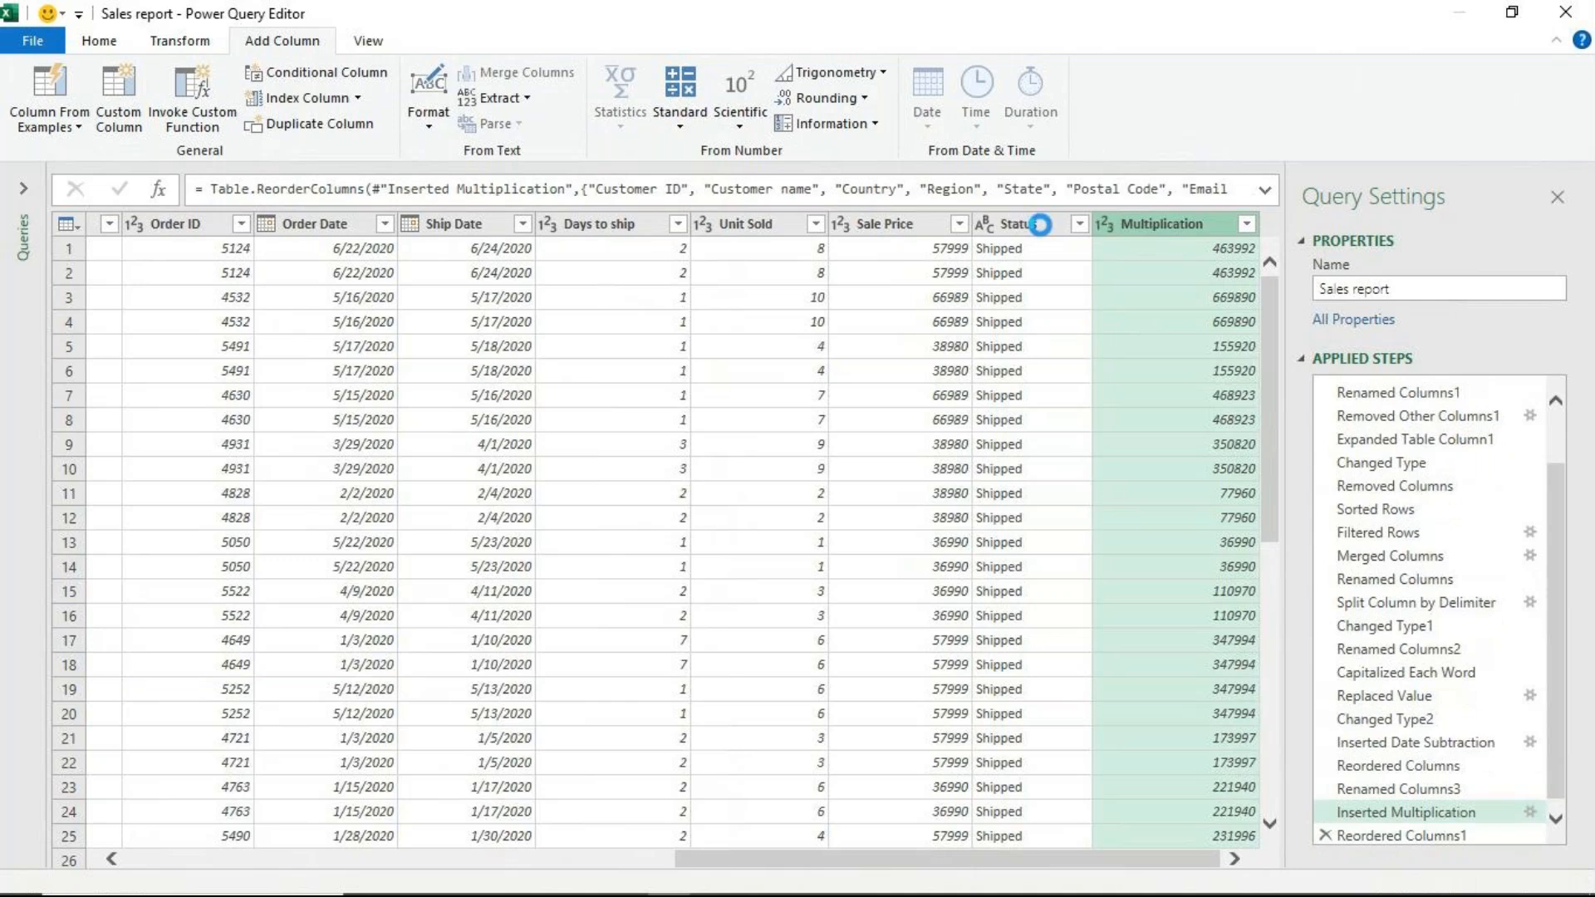
double_click(1040, 225)
text(Total sales)
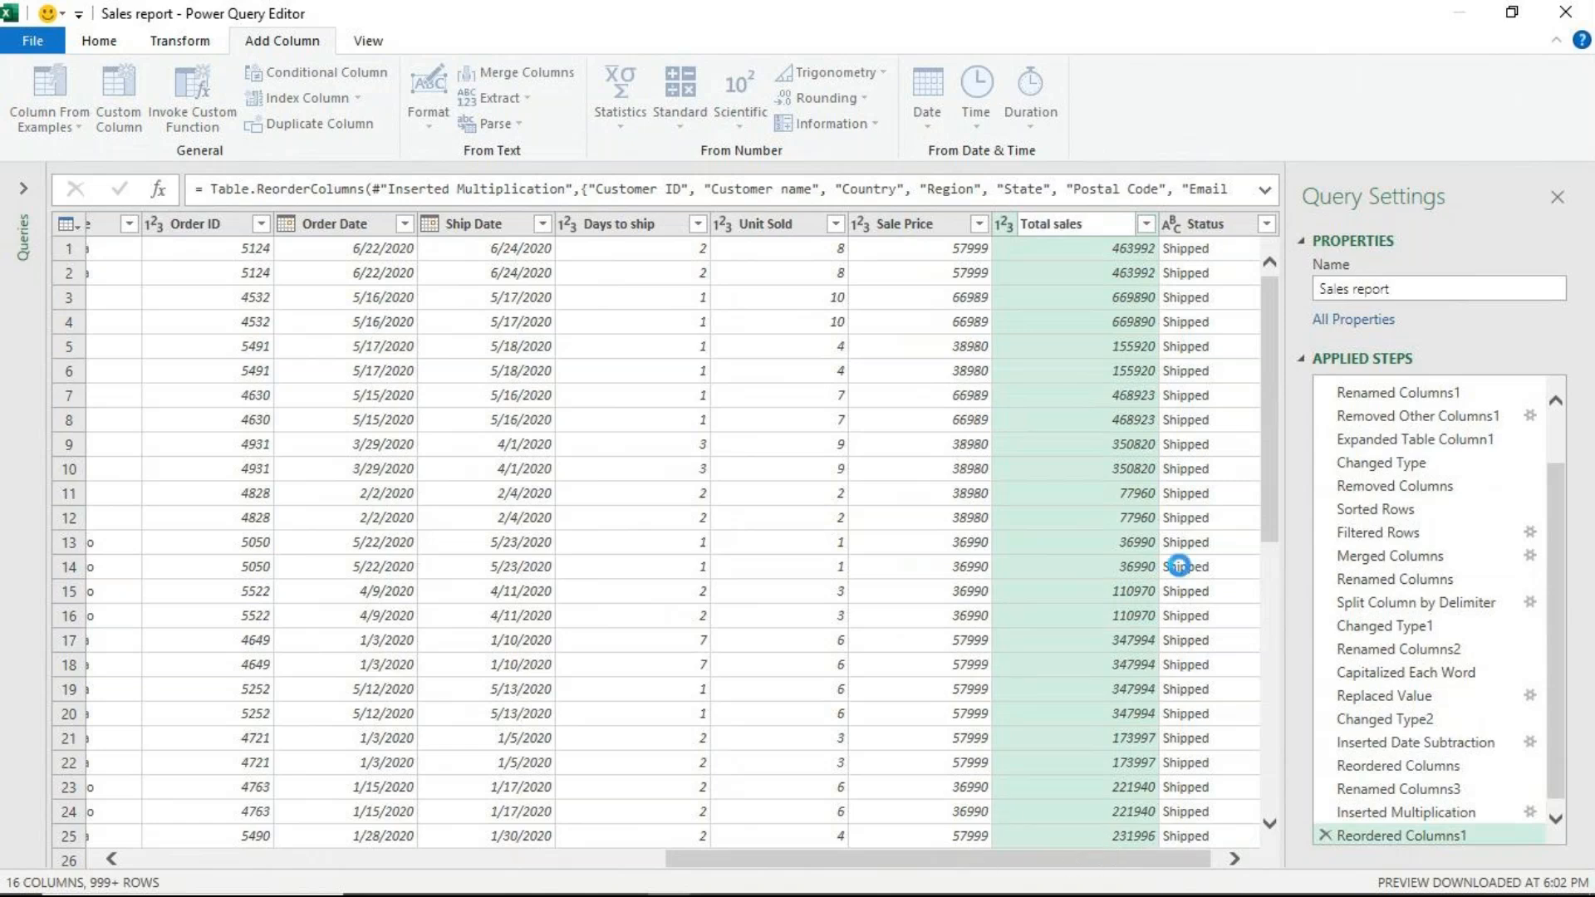
key(Return)
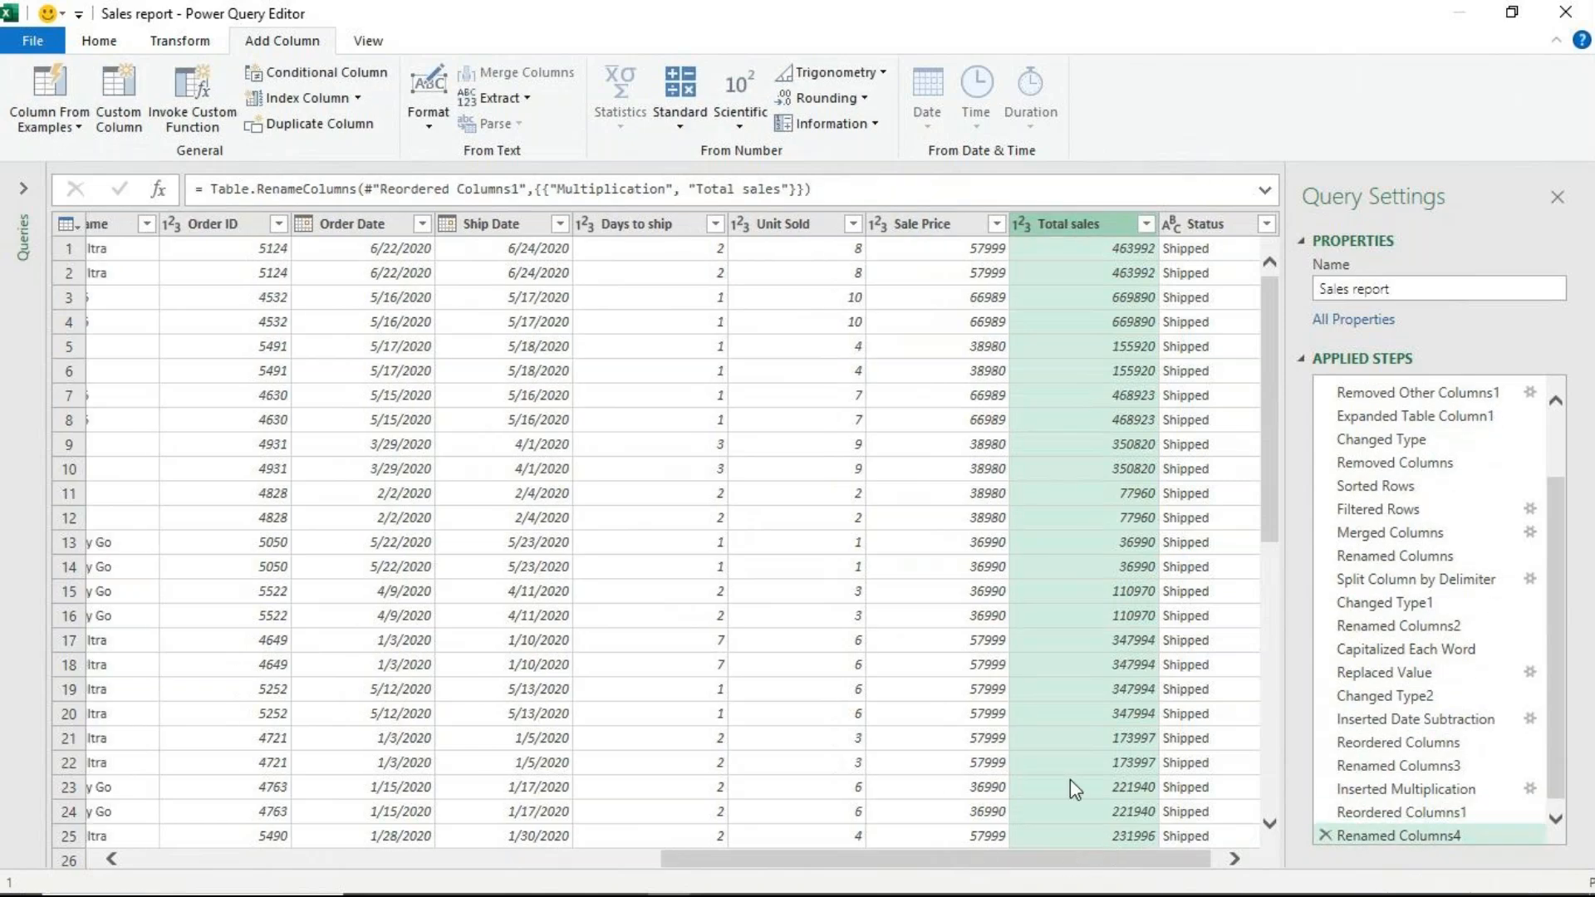
drag(994, 859, 1041, 864)
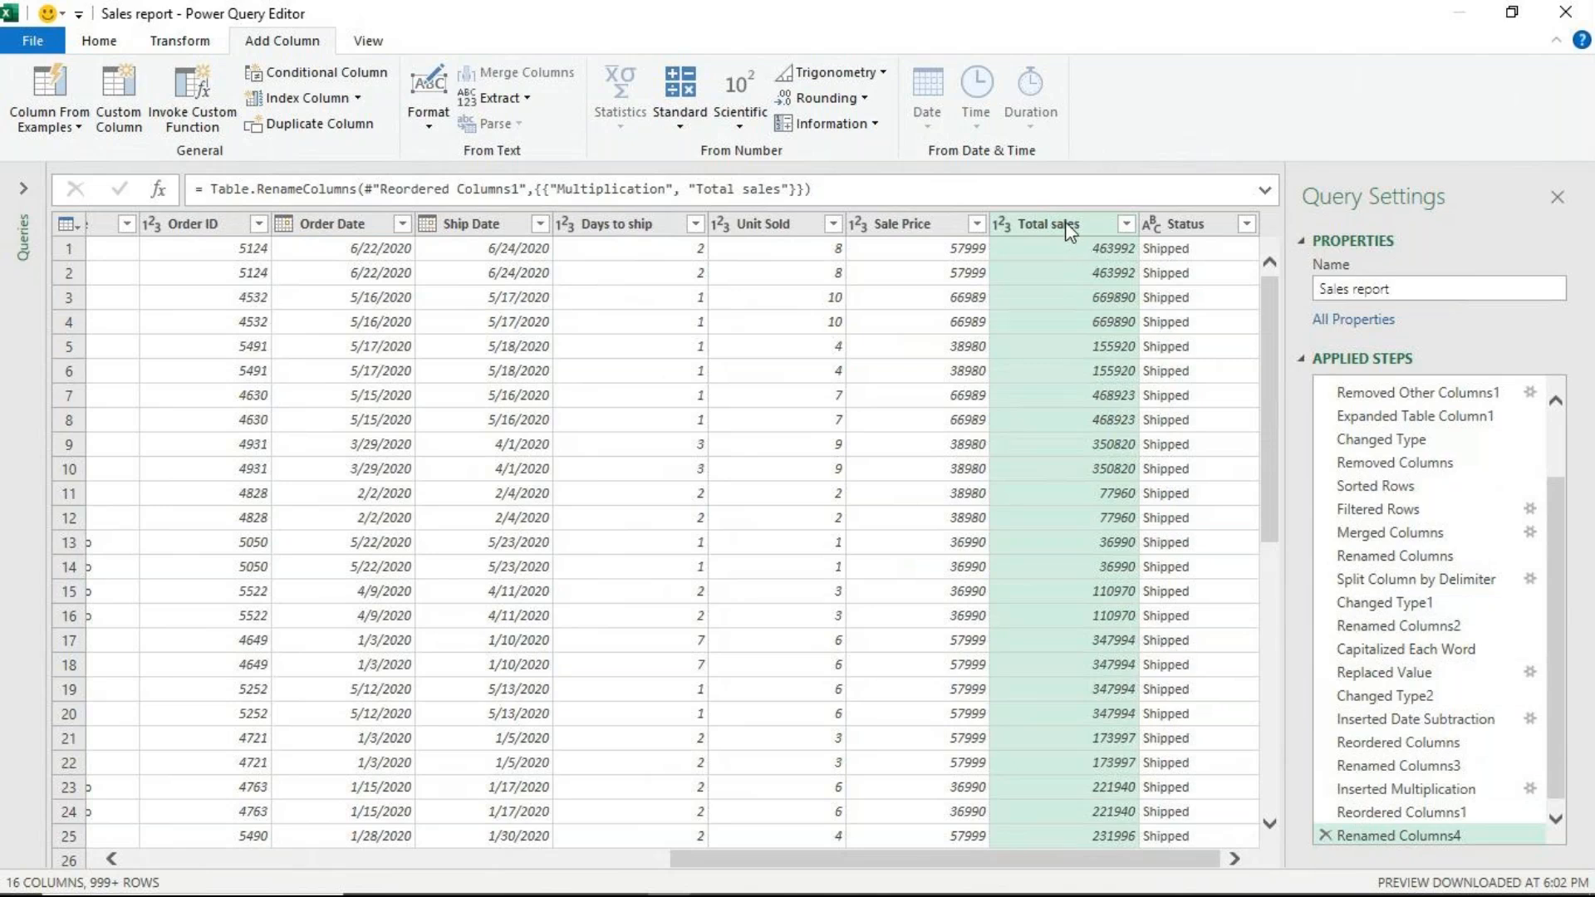
- Delete the last applied rename step and name the multiplied column Total sales again
click(1325, 836)
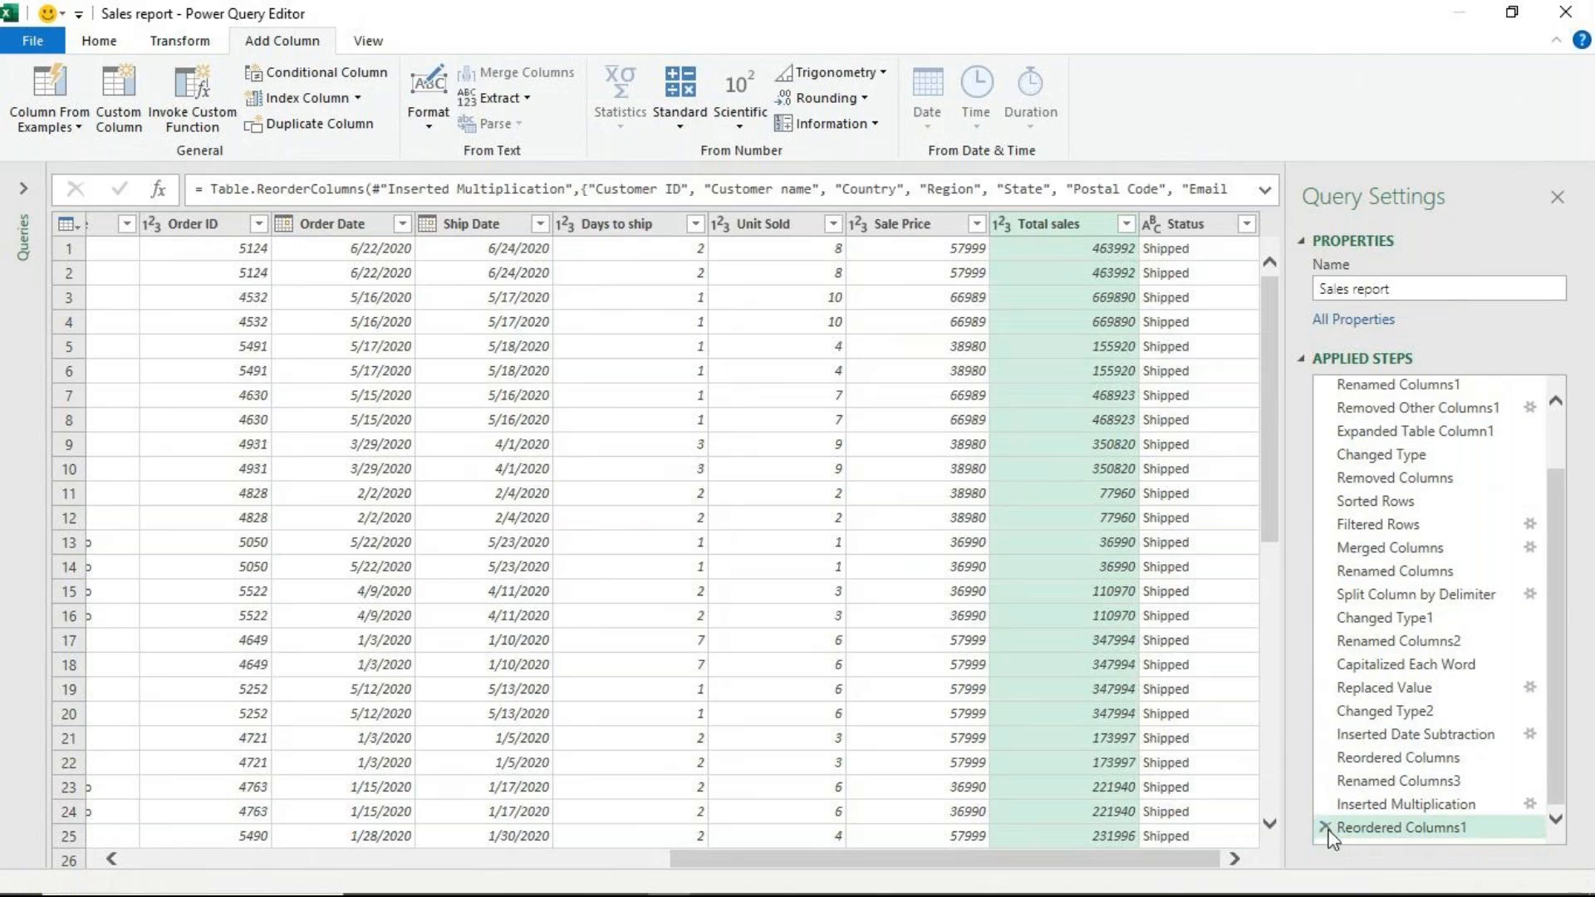
double_click(1097, 226)
text(Total sales)
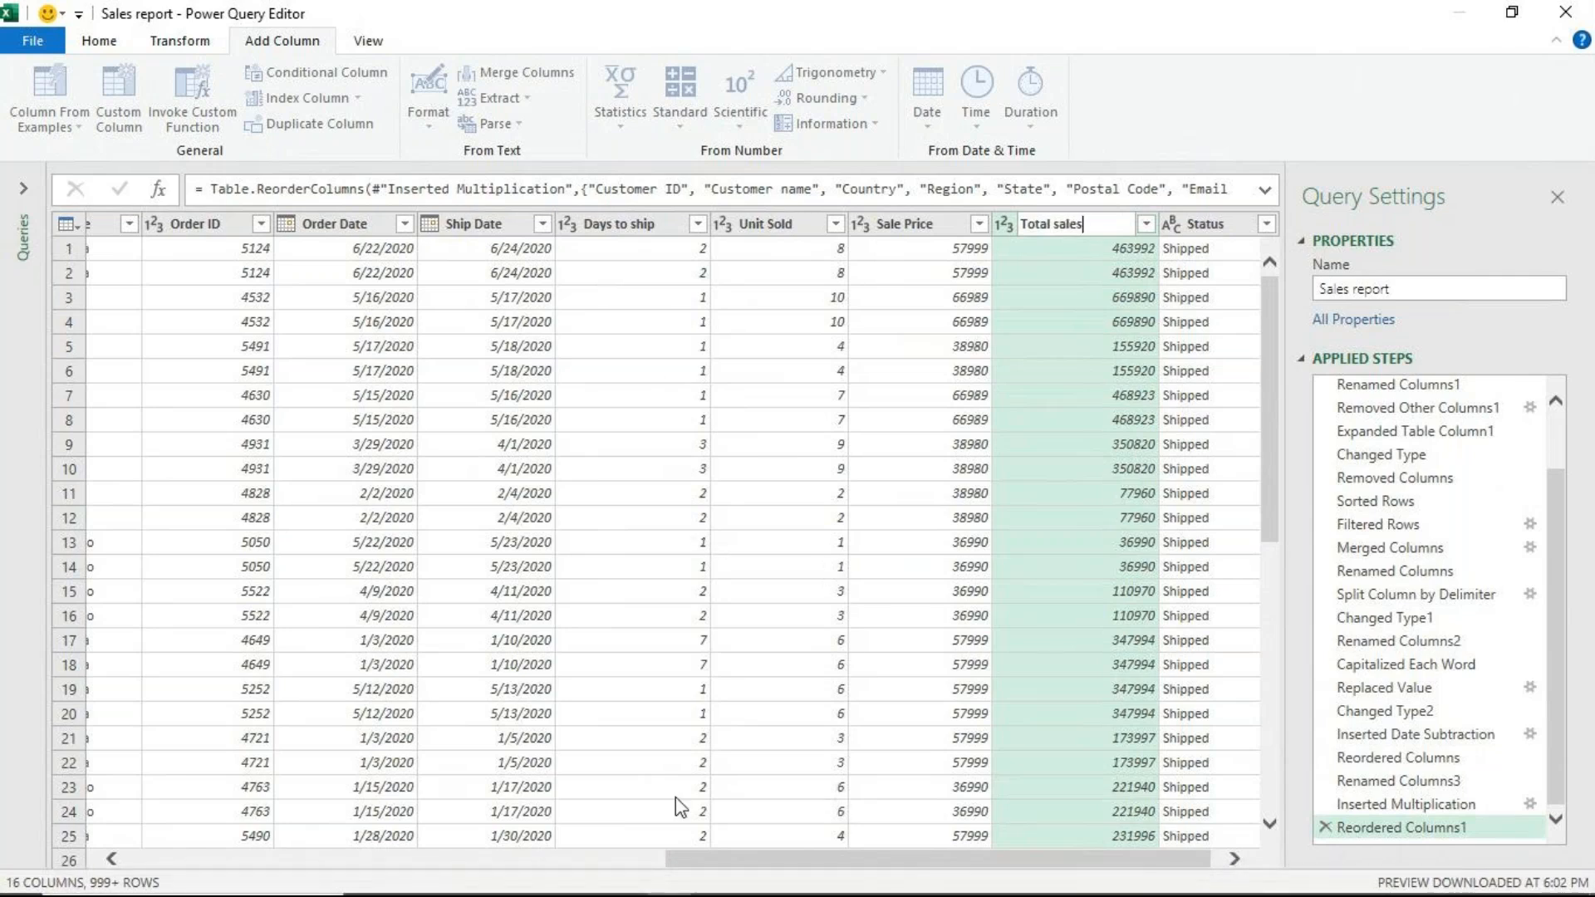
key(Return)
- Close the query editor, load the Sales report query into the worksheet, and dismiss the table style tip
drag(697, 858, 647, 857)
drag(266, 802, 99, 797)
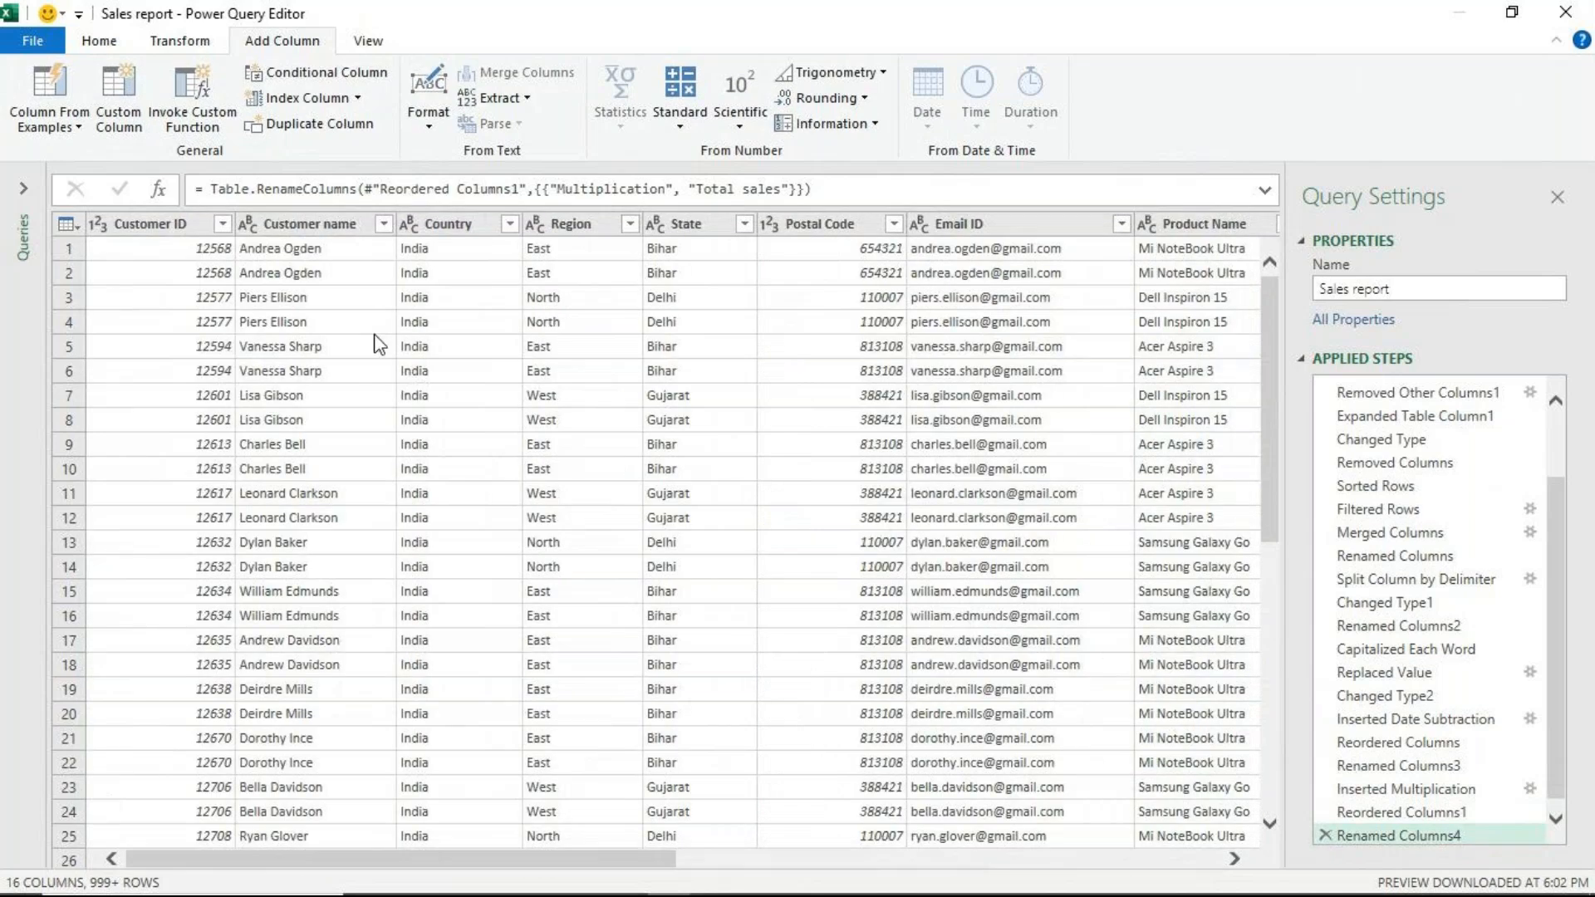
click(93, 41)
click(48, 127)
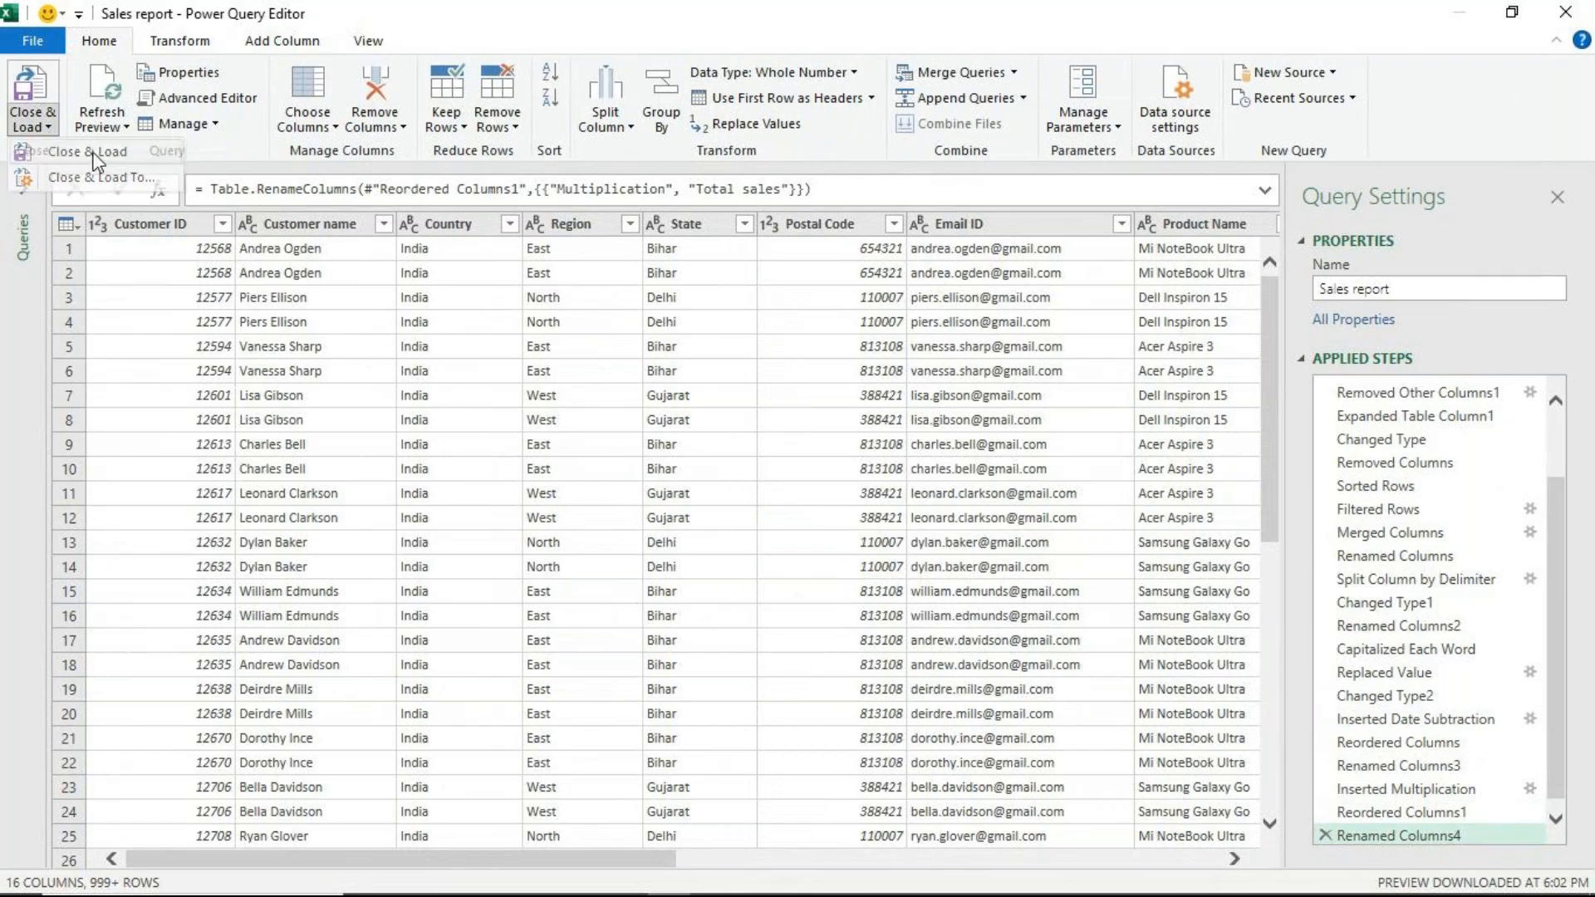
click(66, 151)
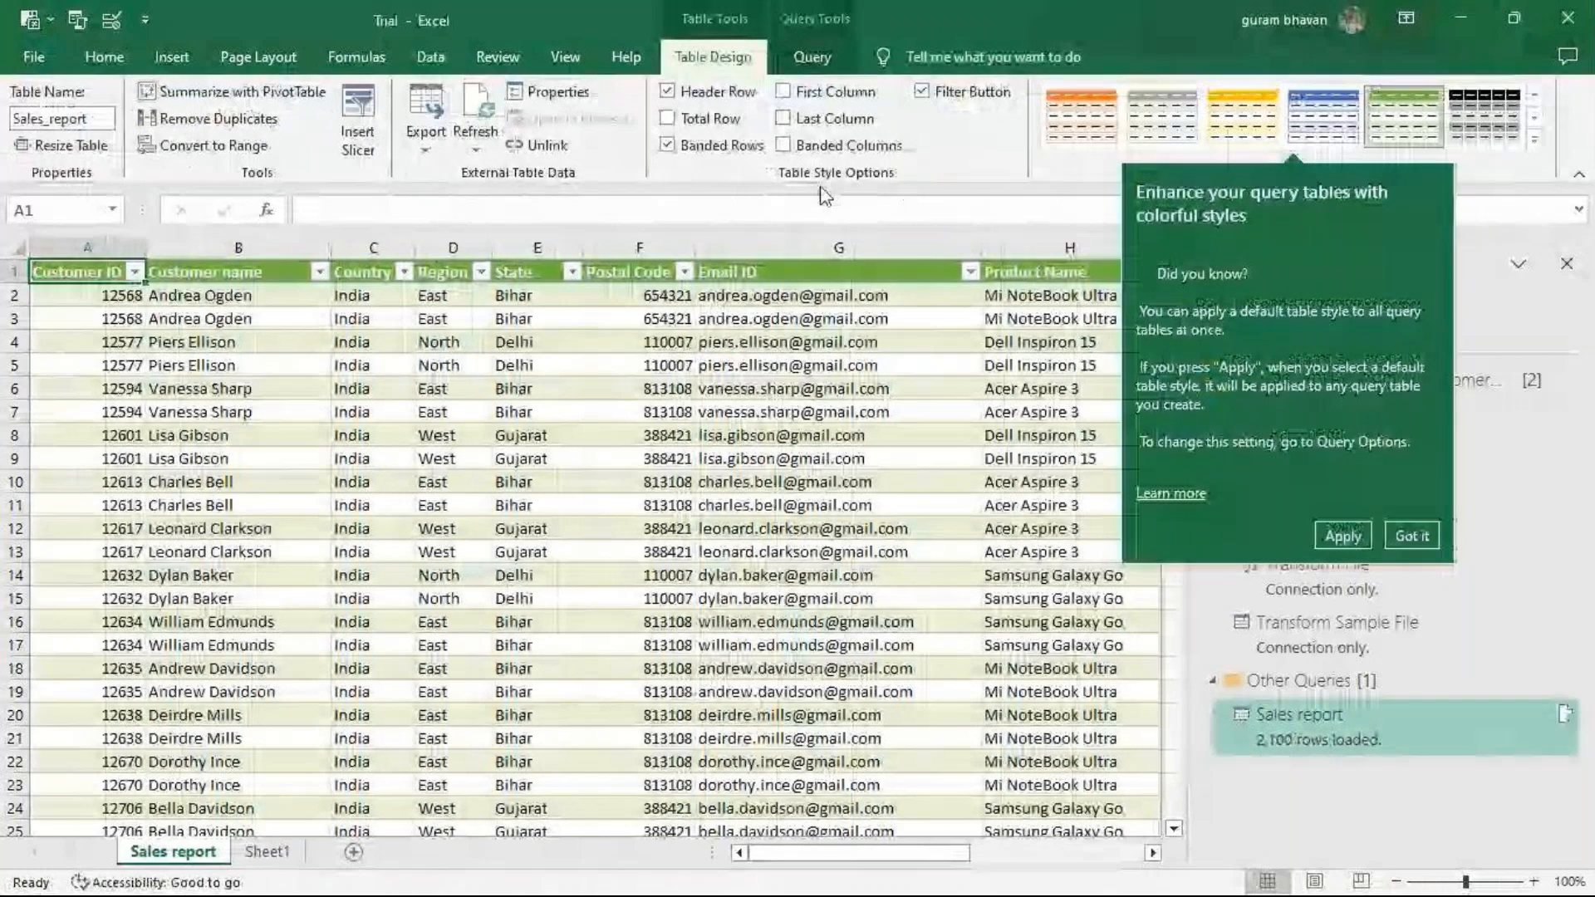
click(1411, 536)
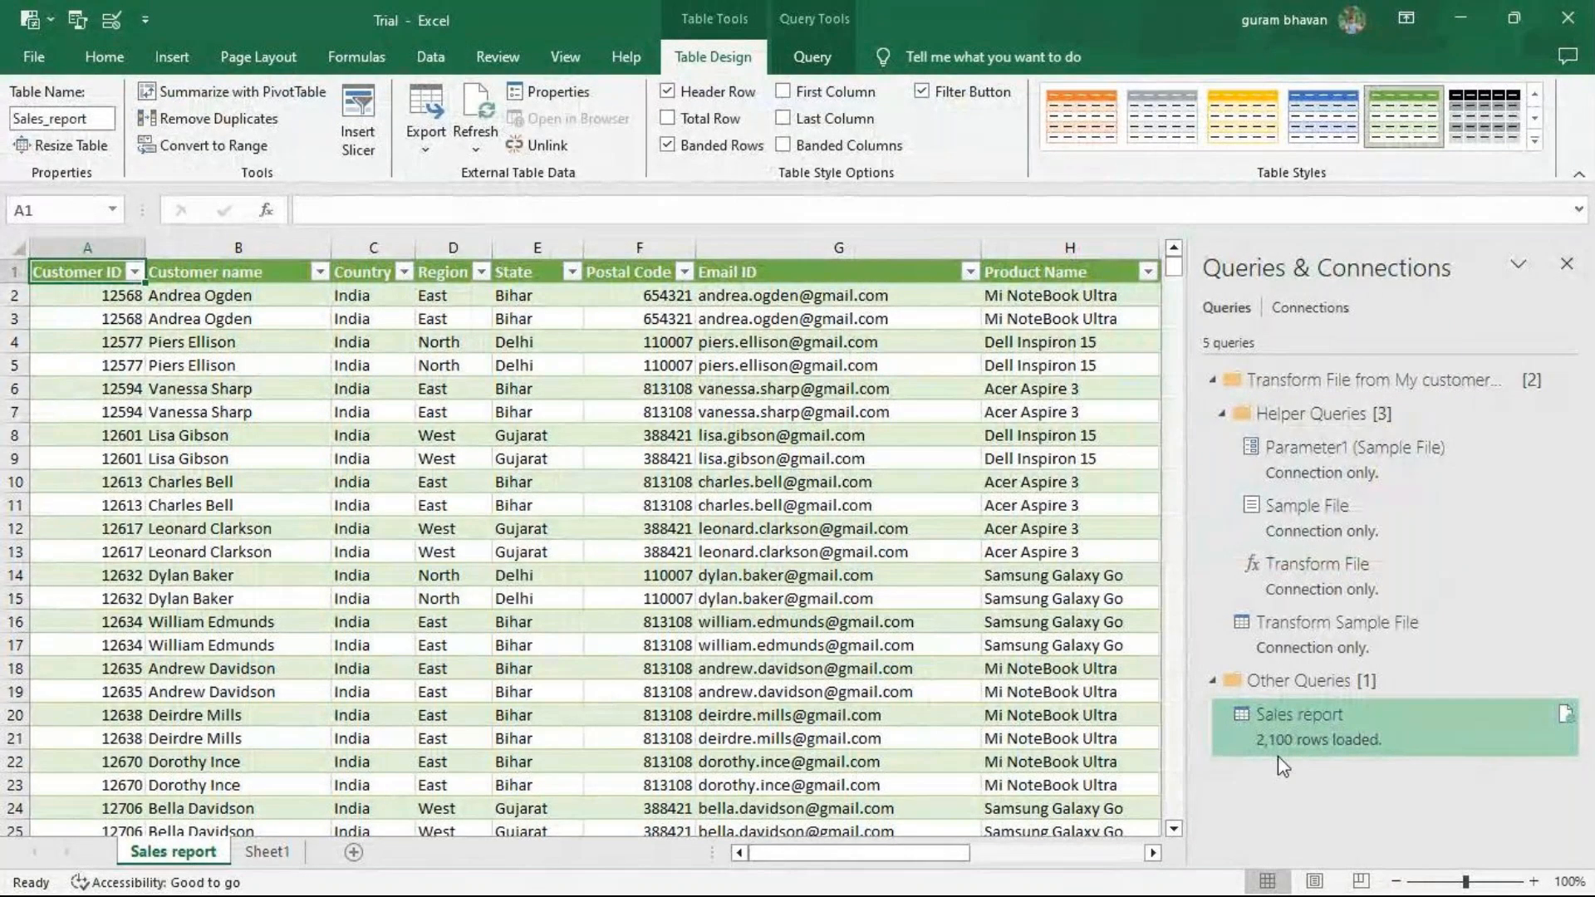
- Minimize Excel and switch to the My customer details folder in File Explorer
mouse_move(1283, 755)
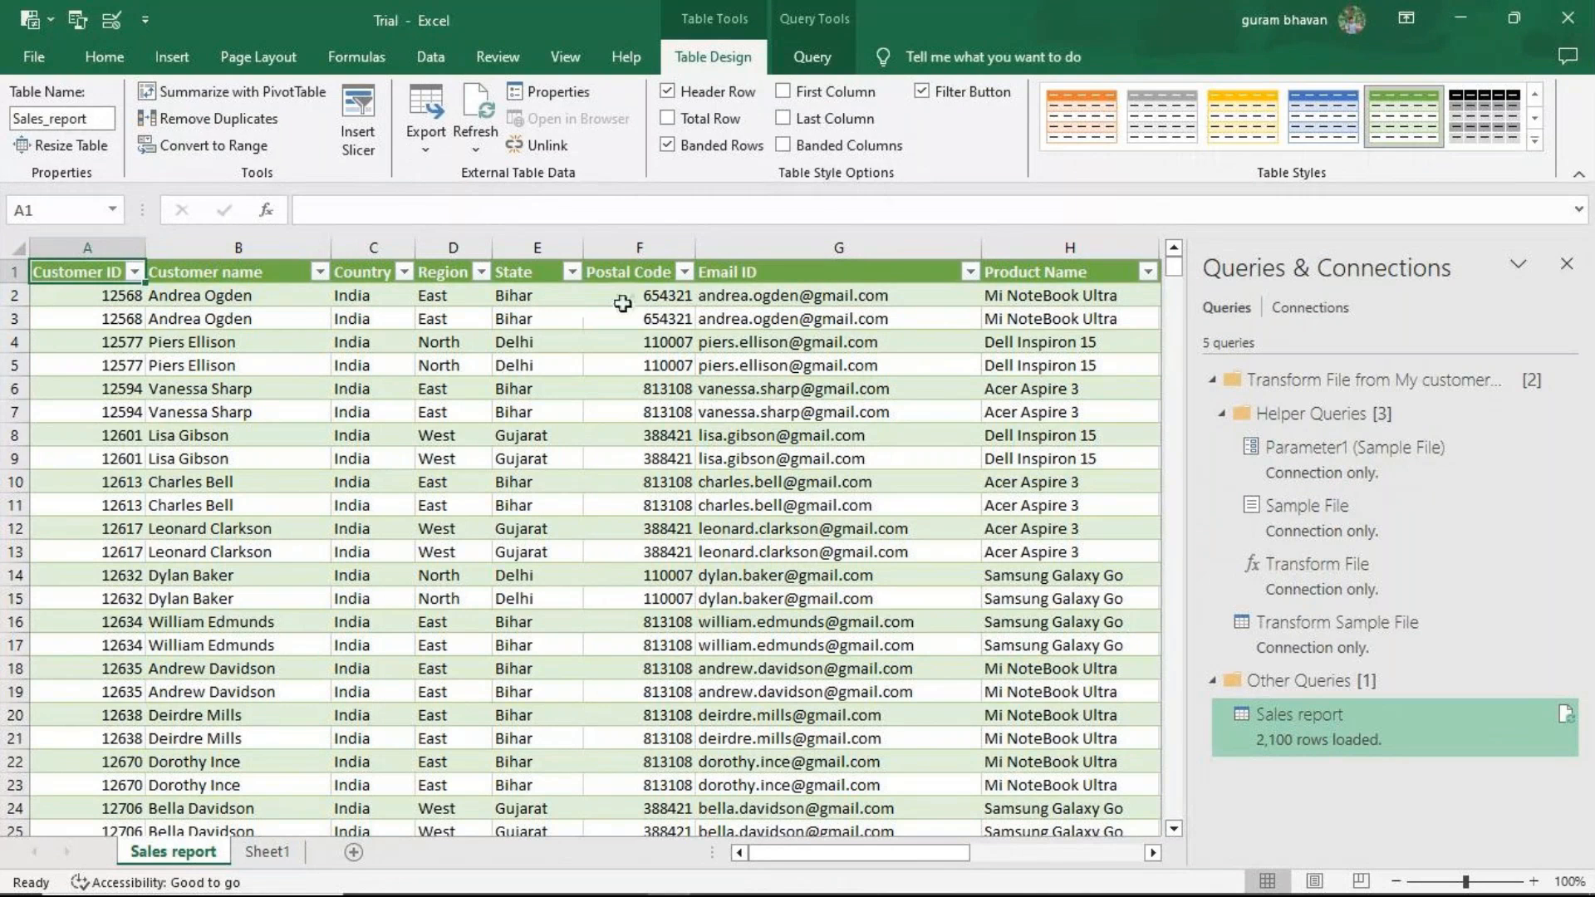
click(1458, 19)
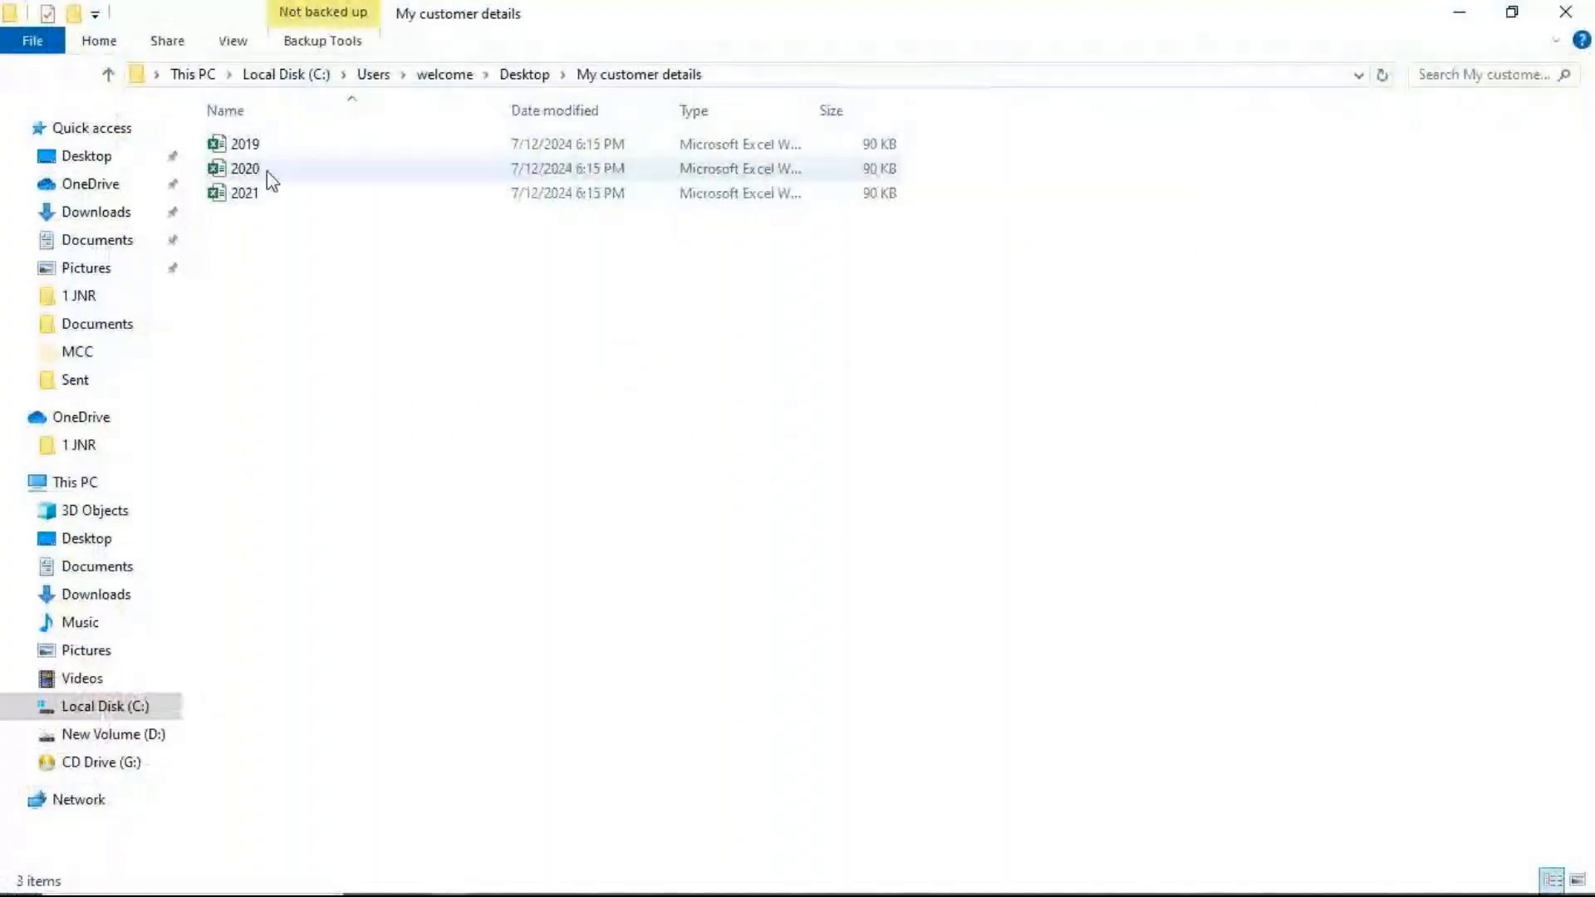
- Open the 2020 workbook and set cell F241 to 123456
double_click(266, 171)
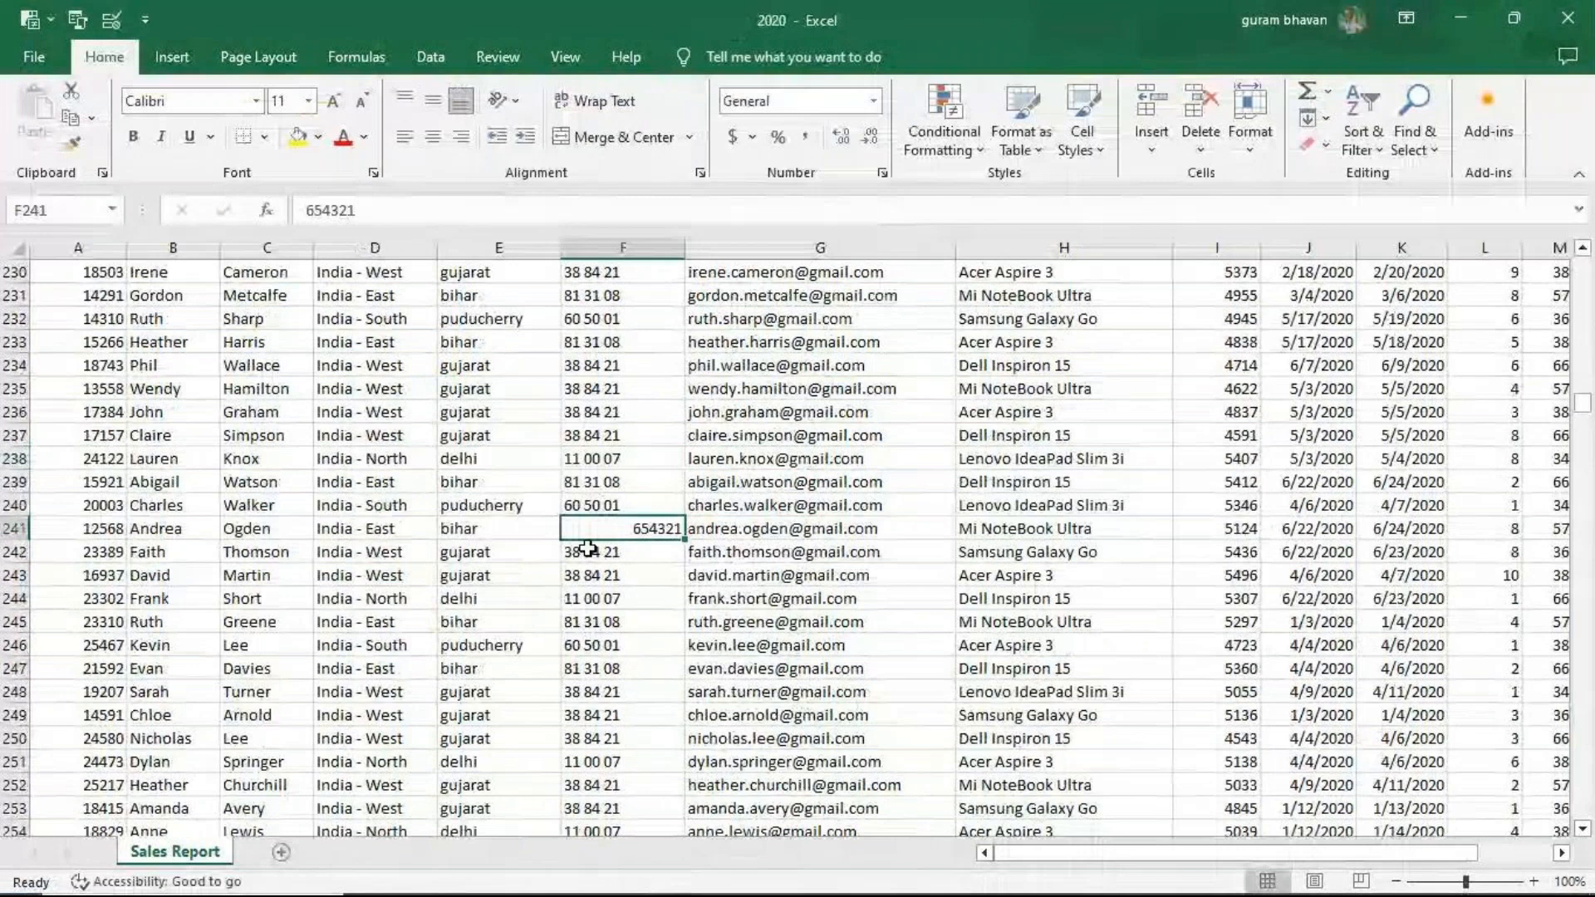
text(123456)
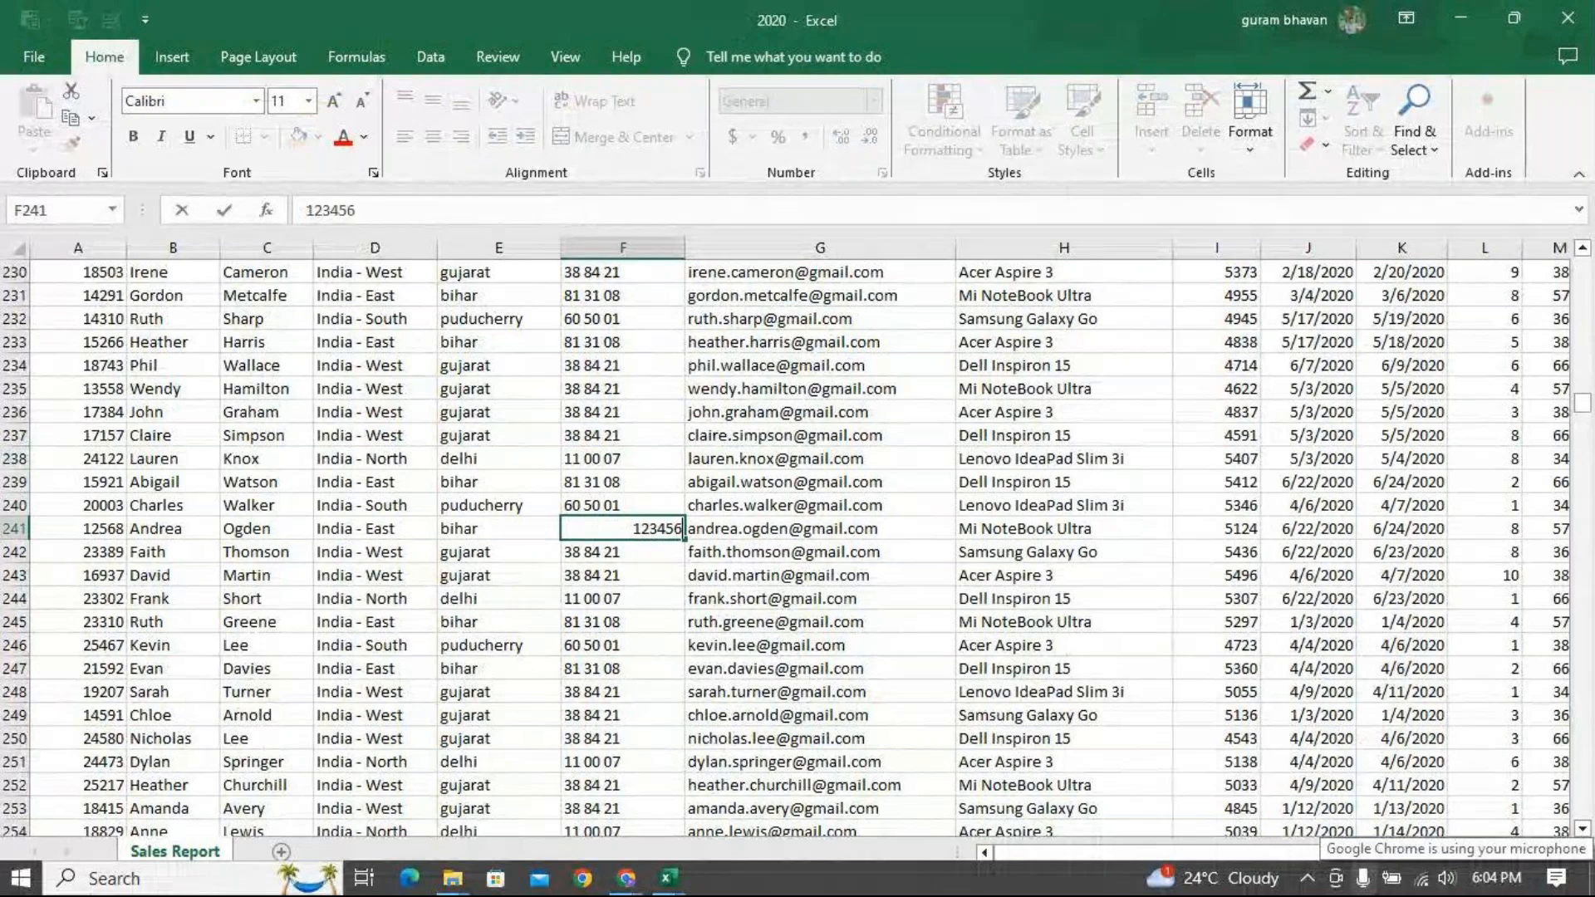
key(Return)
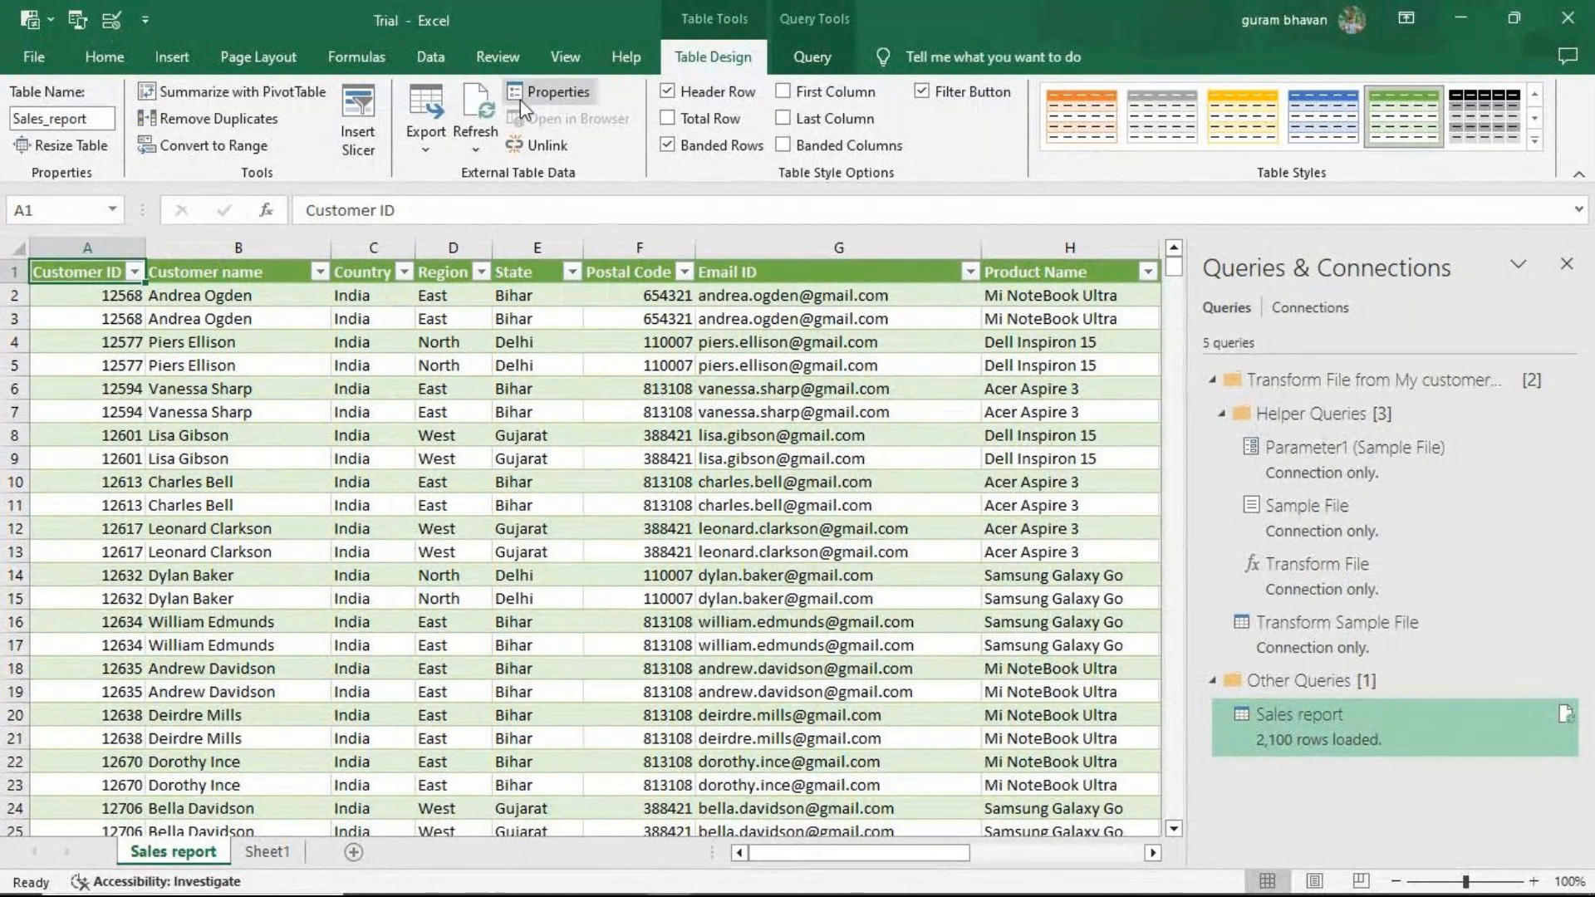
- Refresh the Sales report table in the Trial workbook and check the first row's postal code in cell F2
click(477, 150)
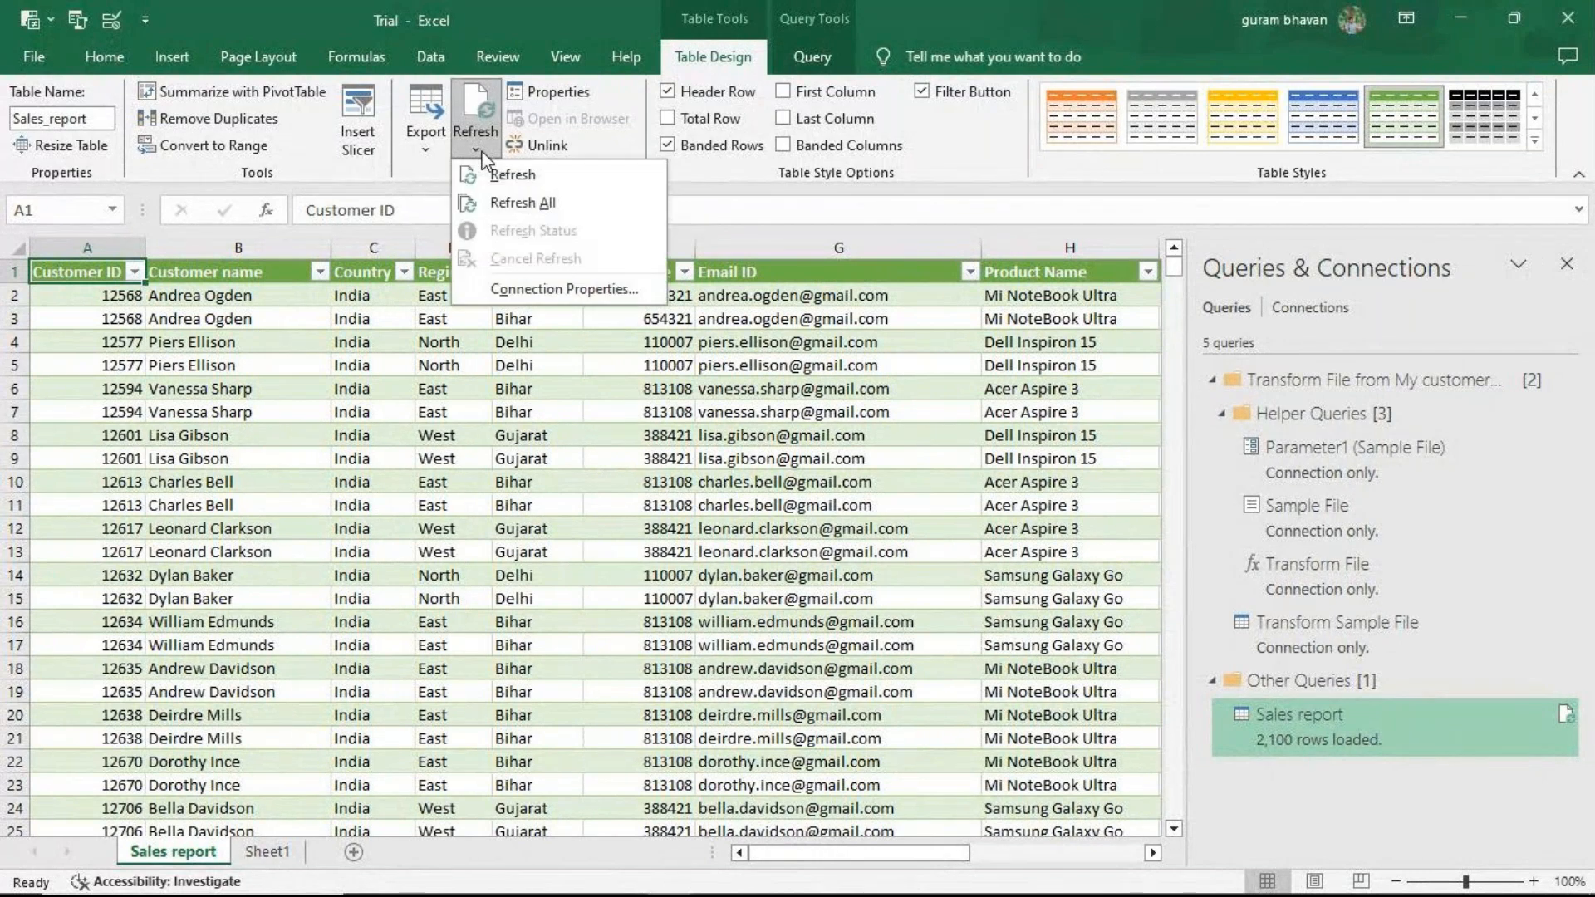
click(504, 174)
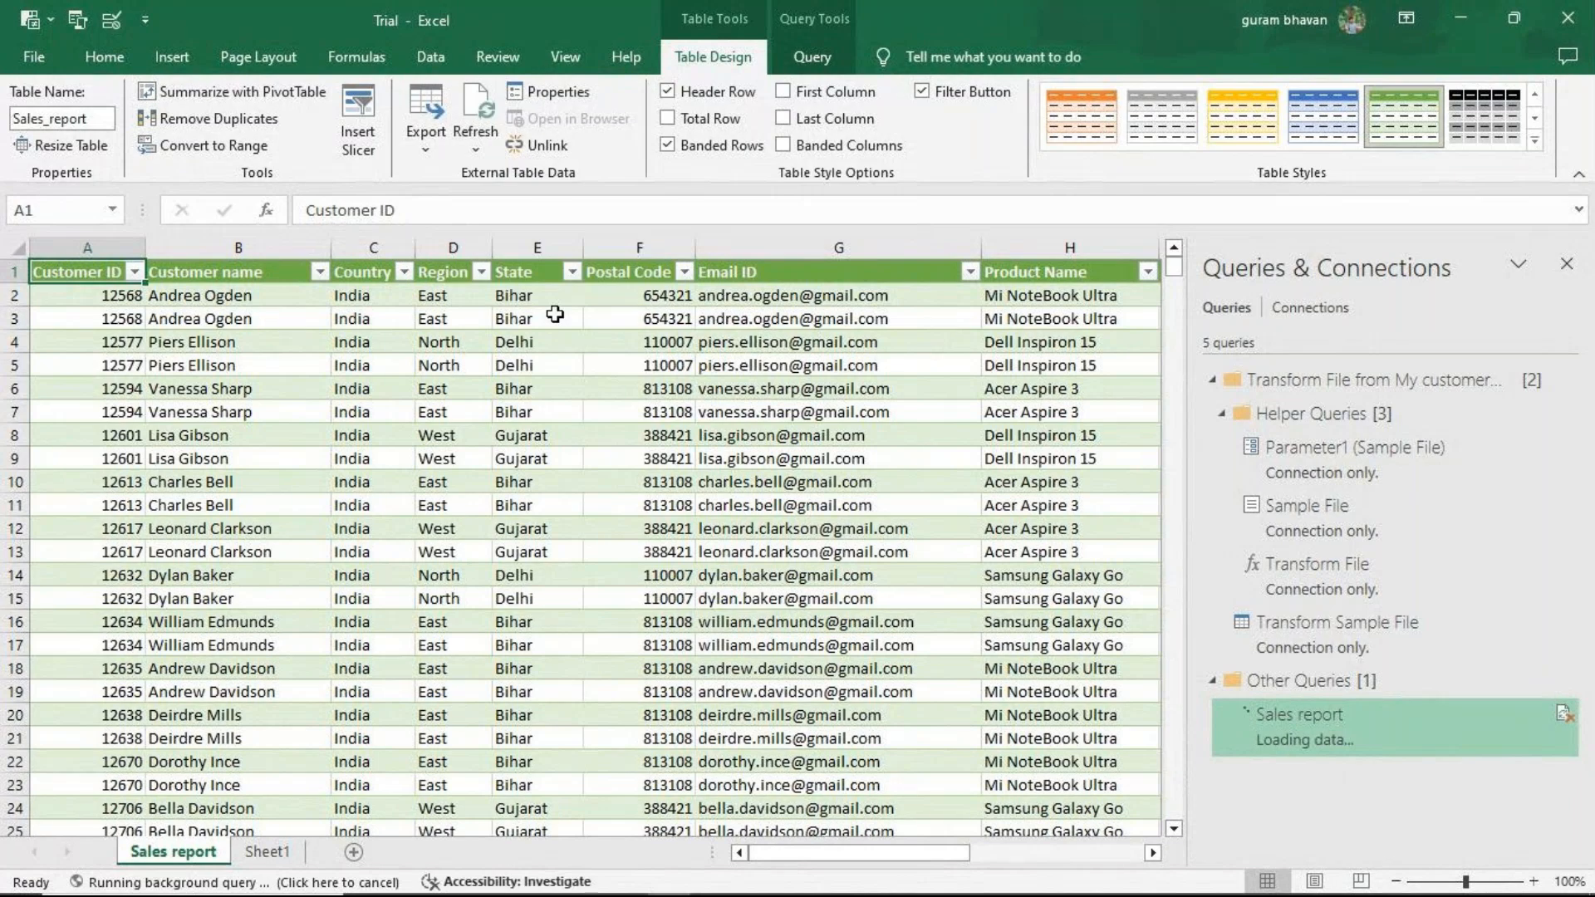
click(663, 297)
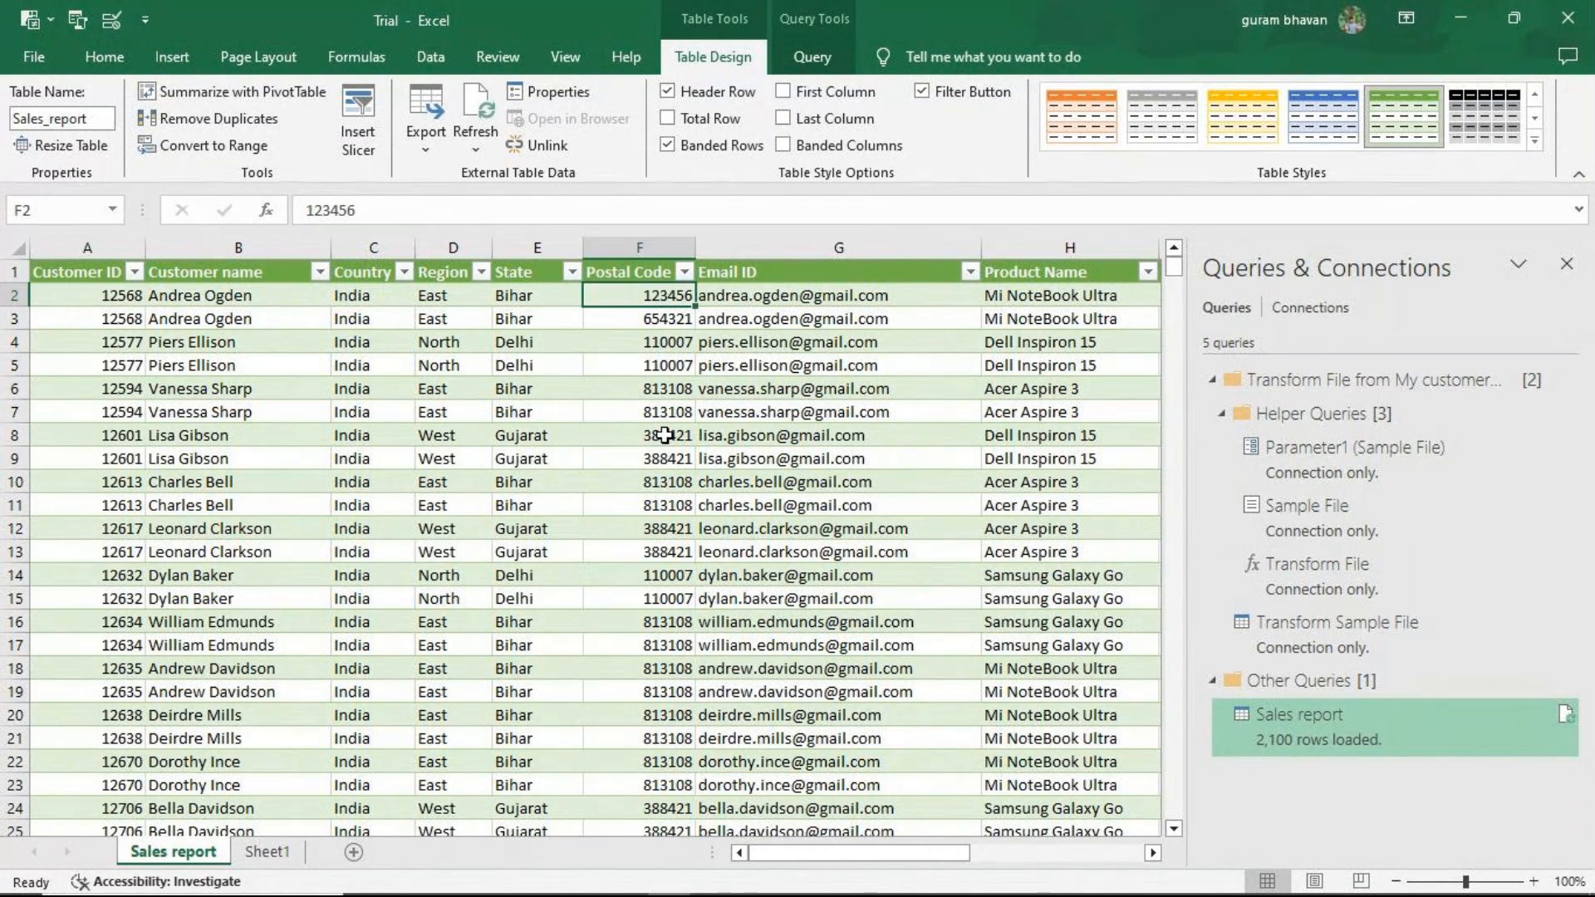
- Switch to the My customer details folder, duplicate the 2021 workbook there, and rename the copy as 2022
click(1463, 18)
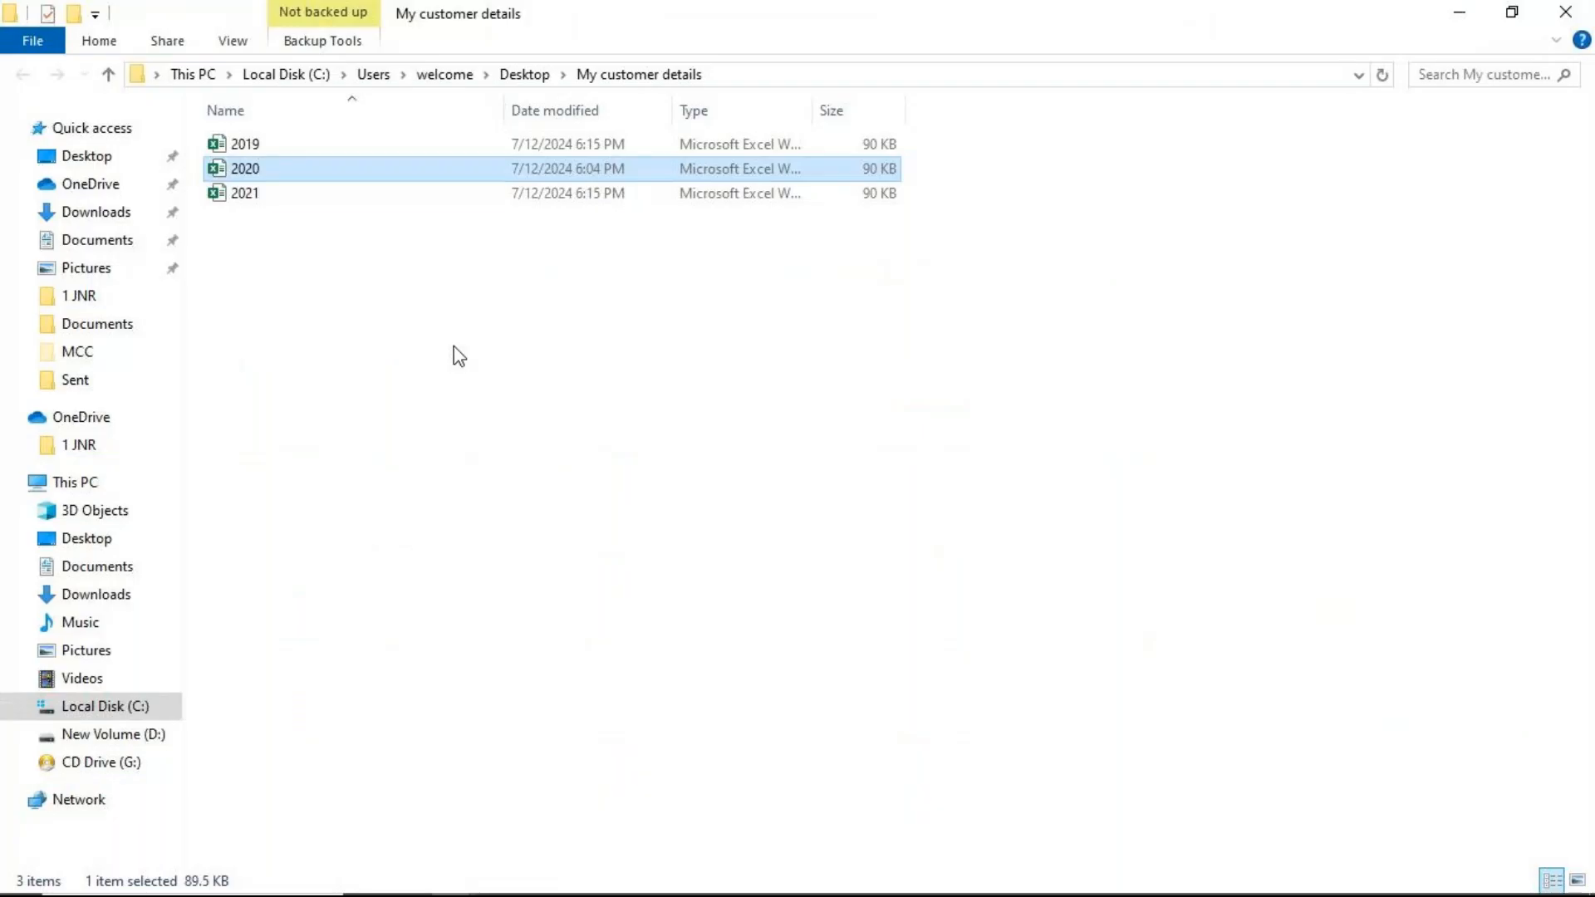
click(268, 207)
double_click(263, 196)
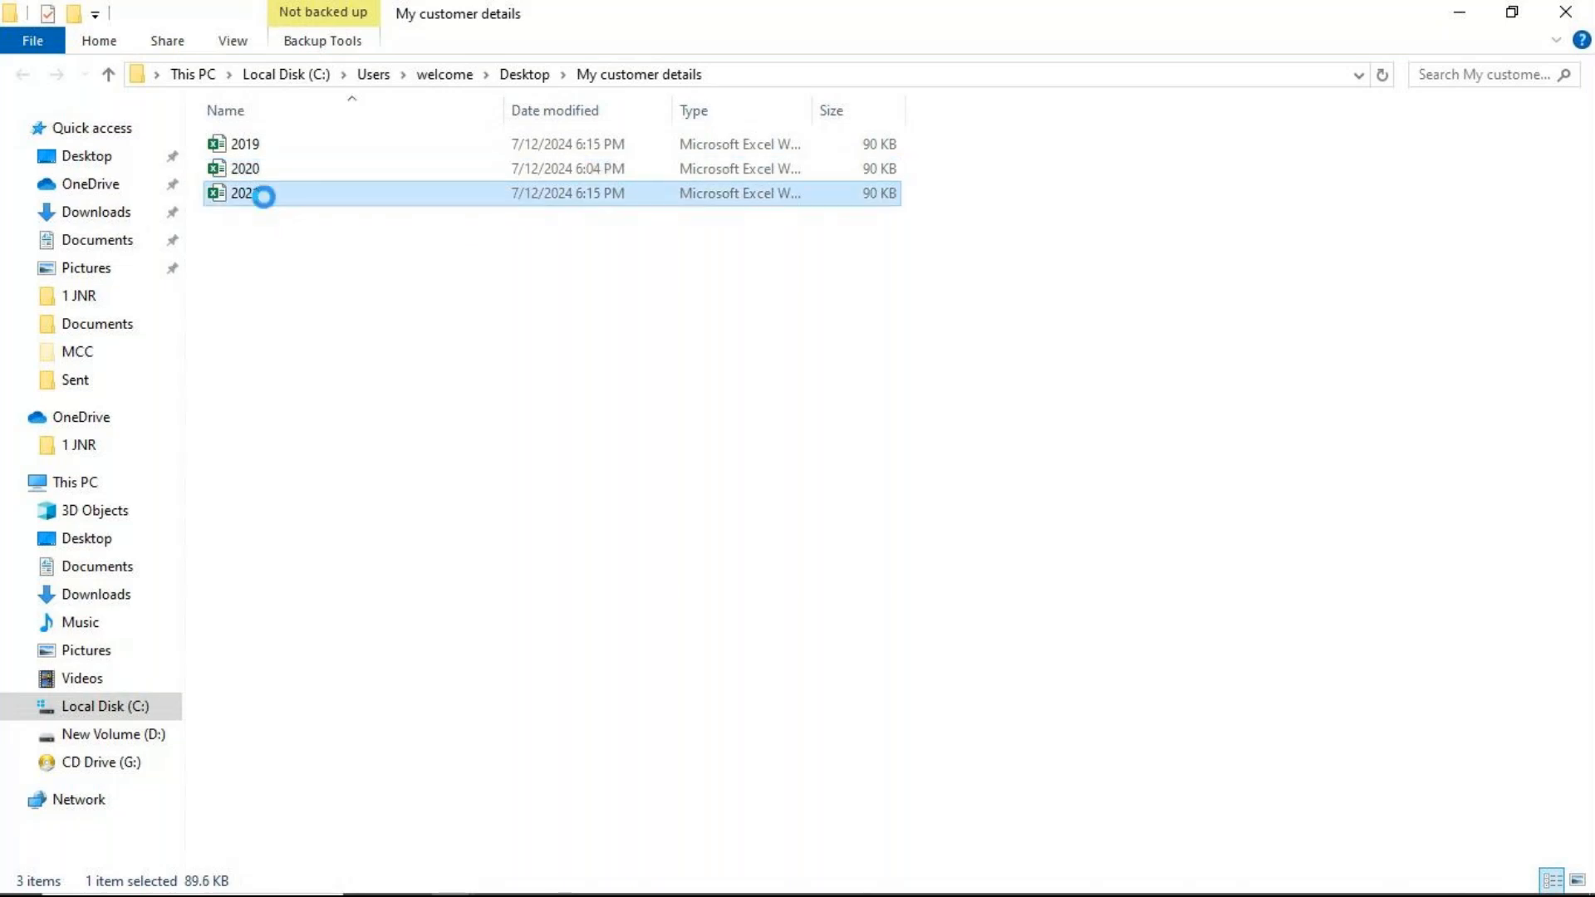
right_click(401, 277)
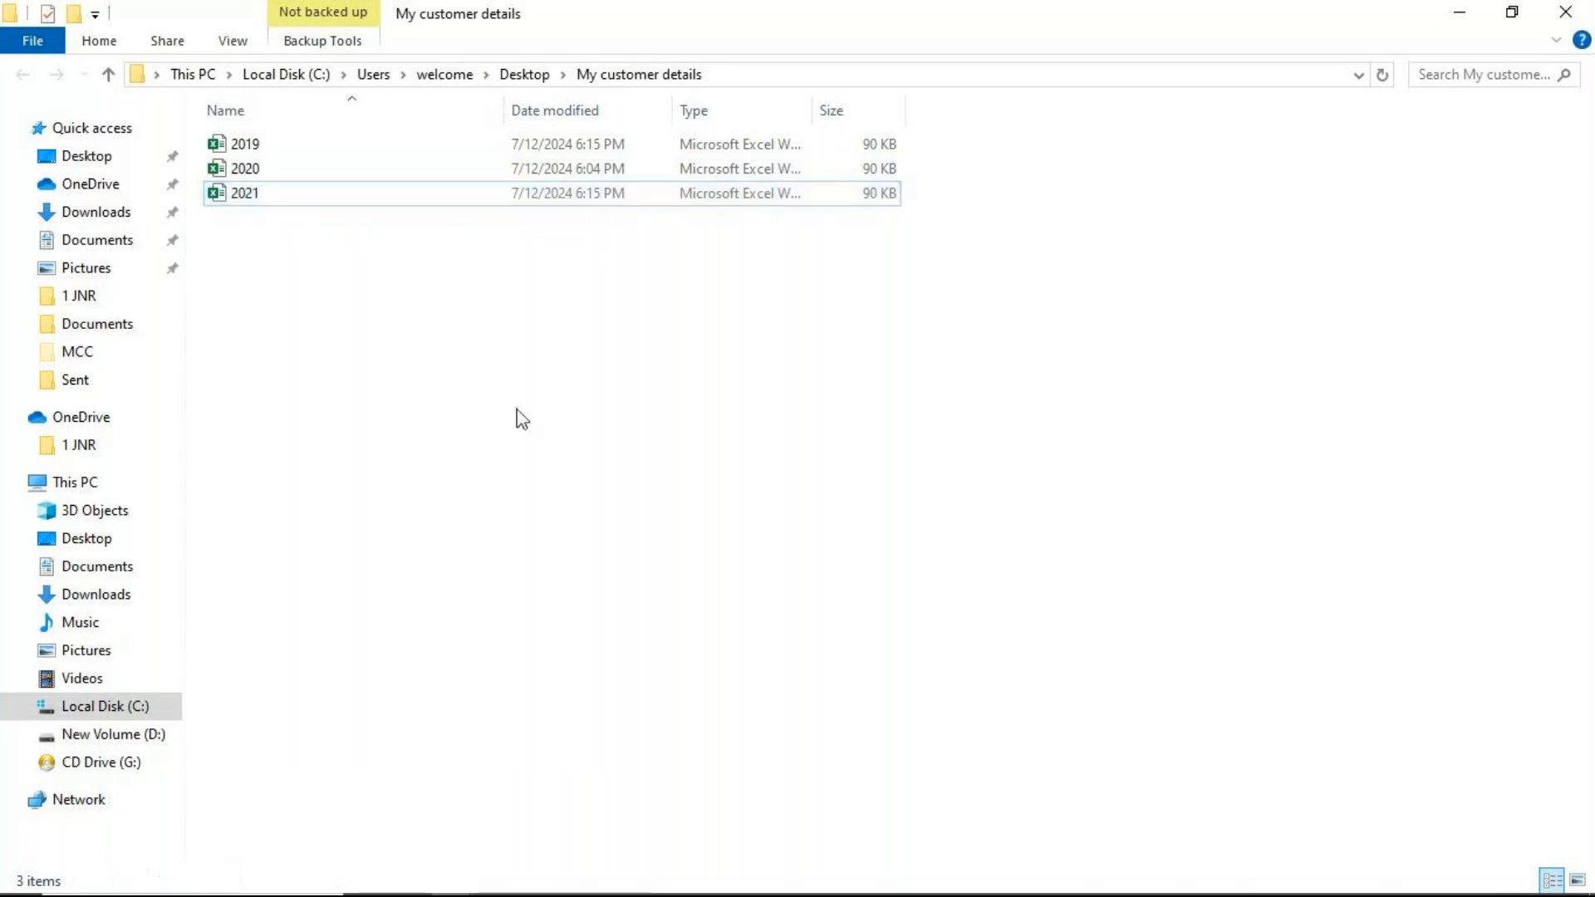
click(486, 438)
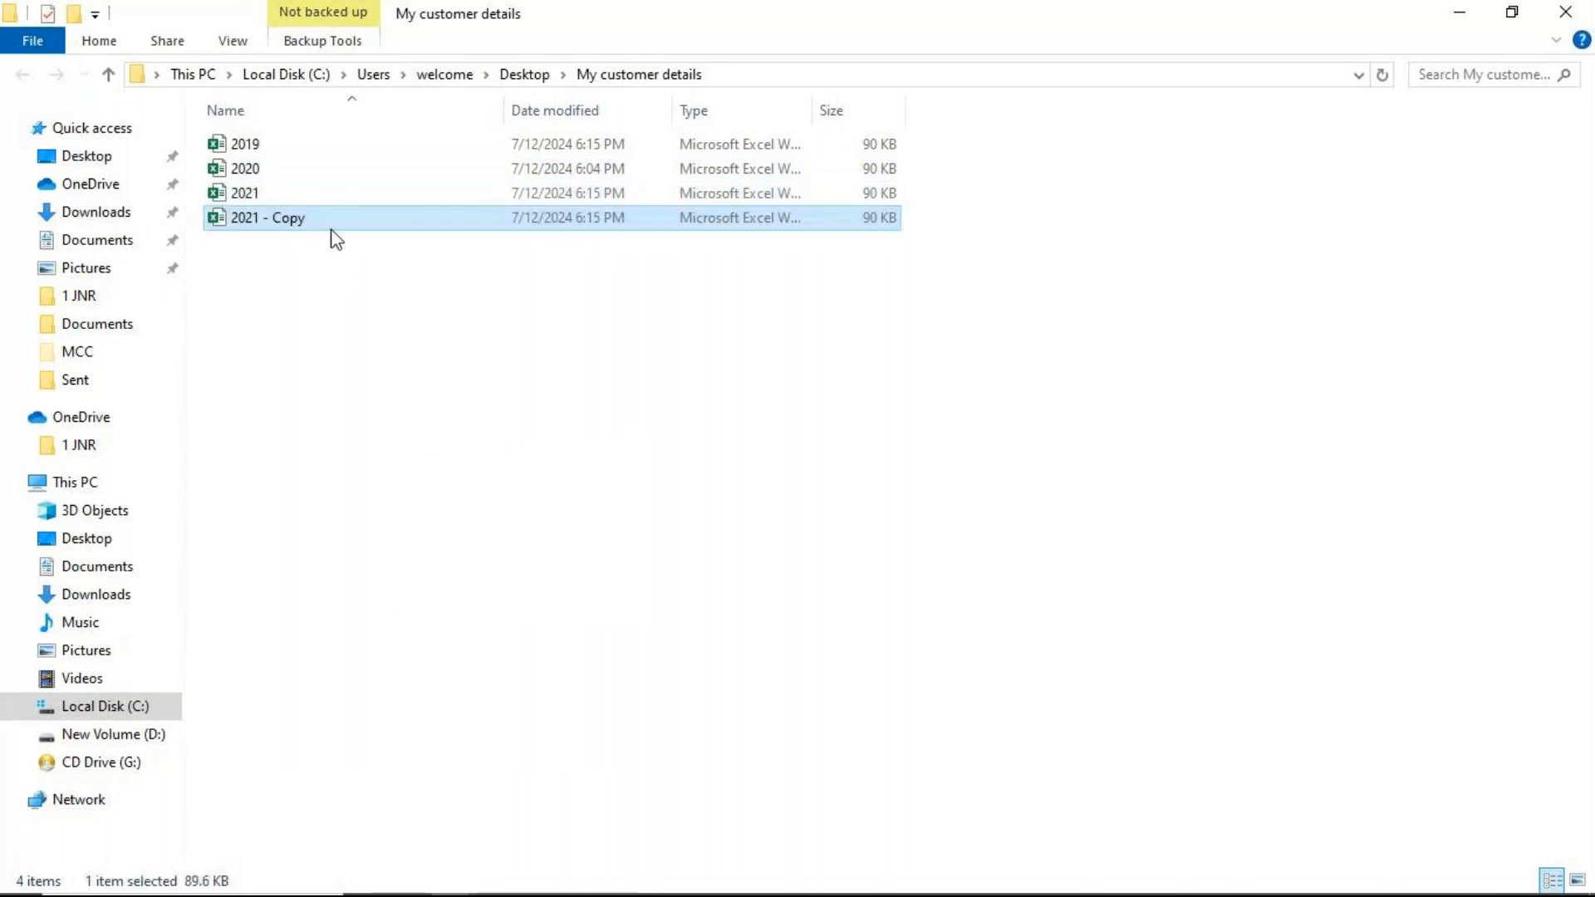
right_click(331, 220)
click(394, 732)
text(2022)
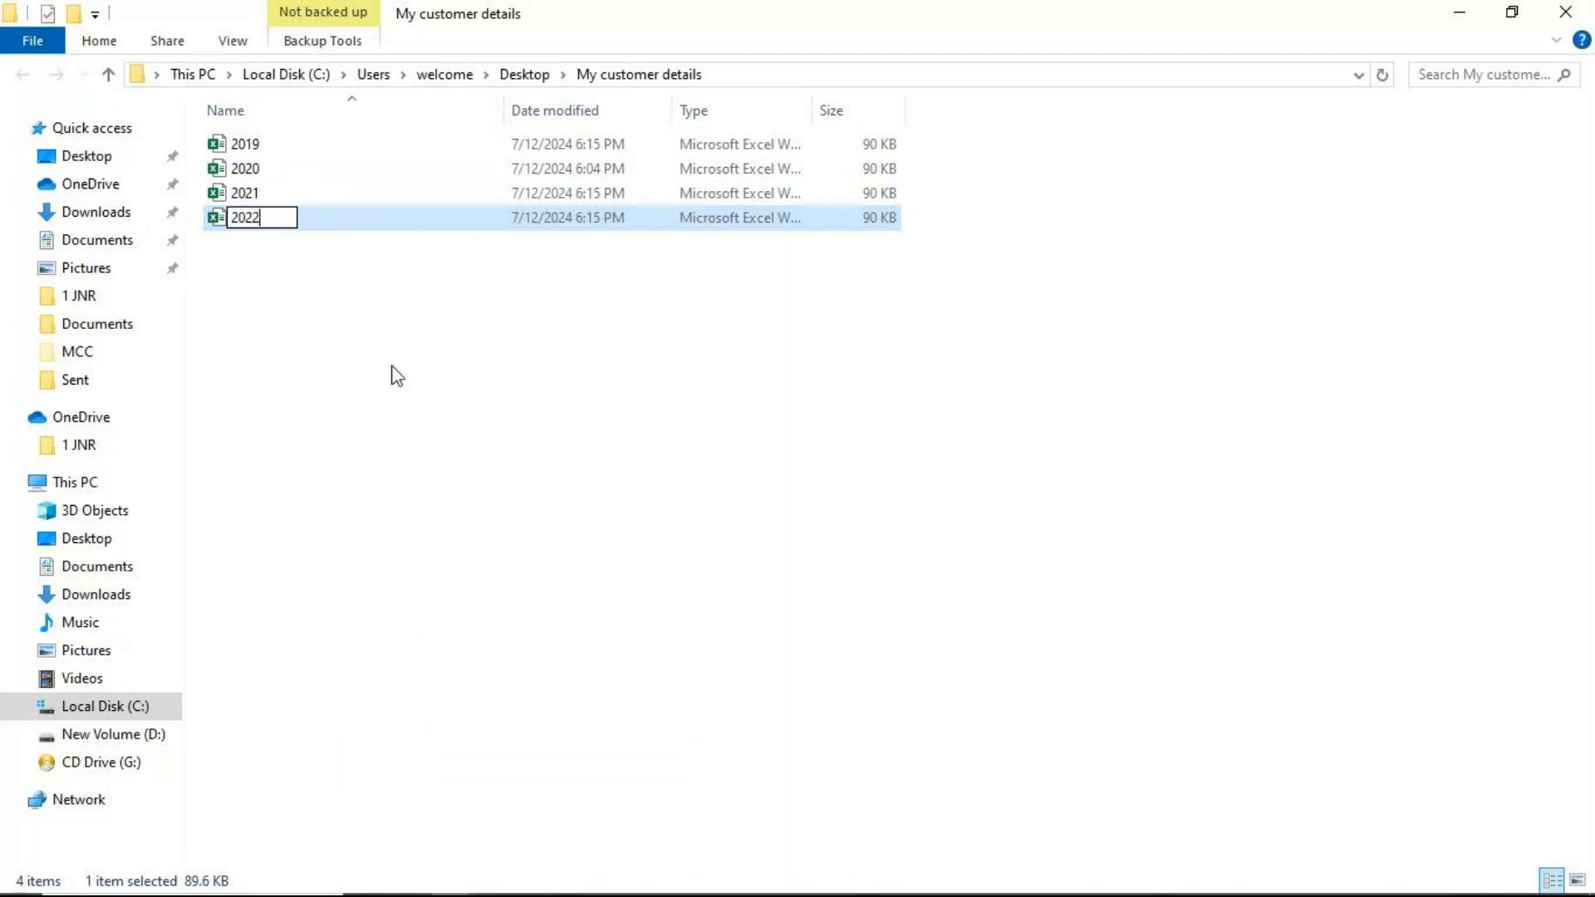
click(332, 300)
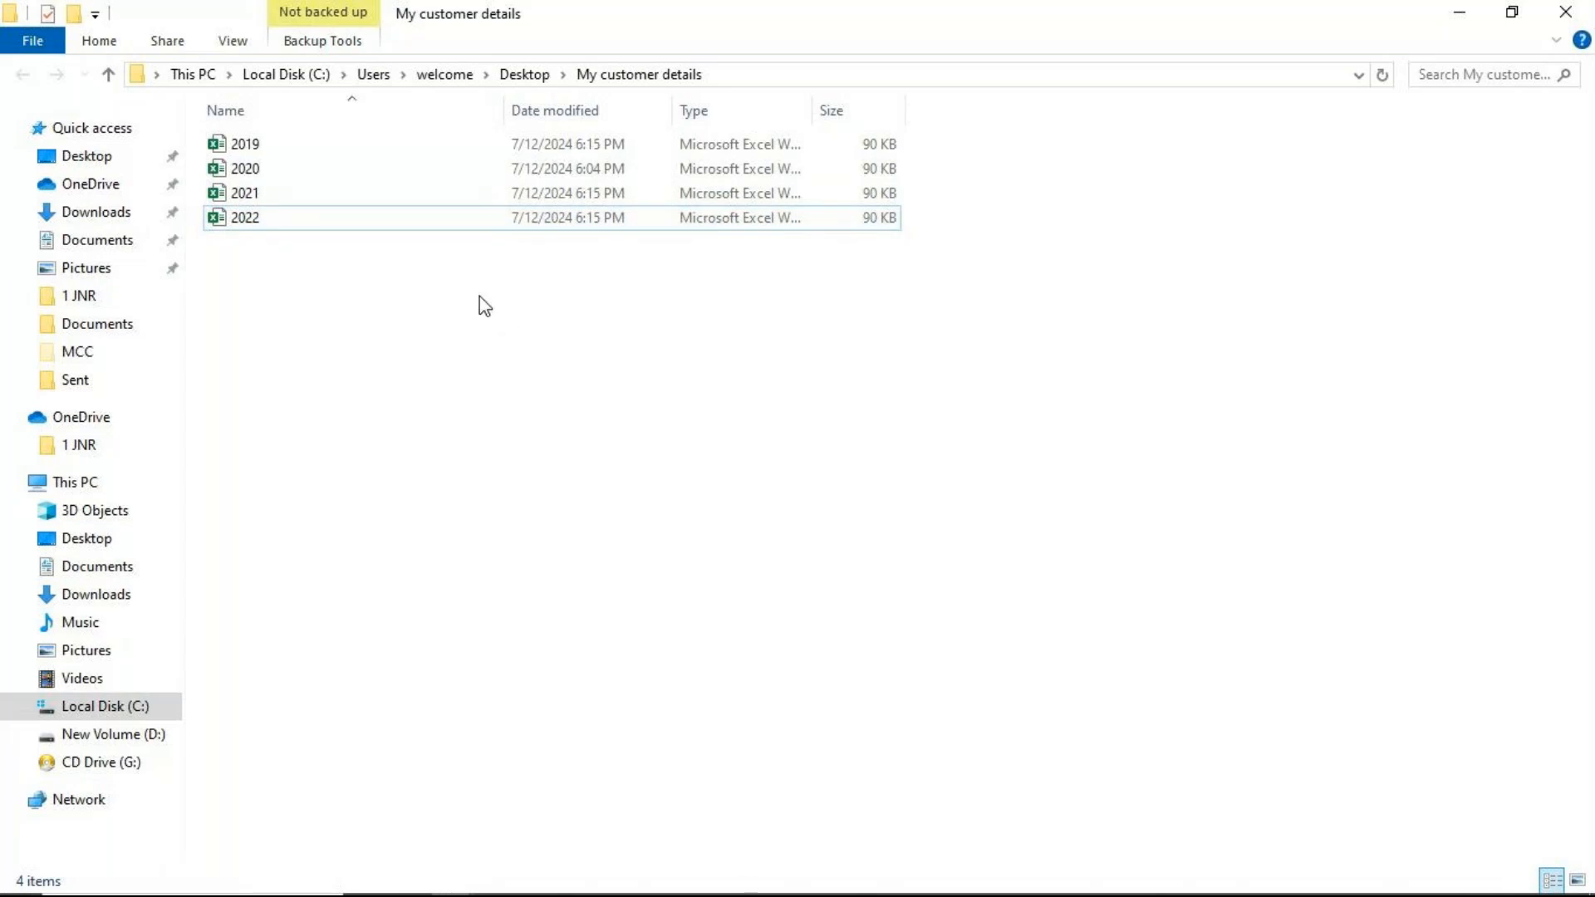
- Return to the Trial workbook in Excel and refresh all queries to include the 2022 workbook
click(669, 878)
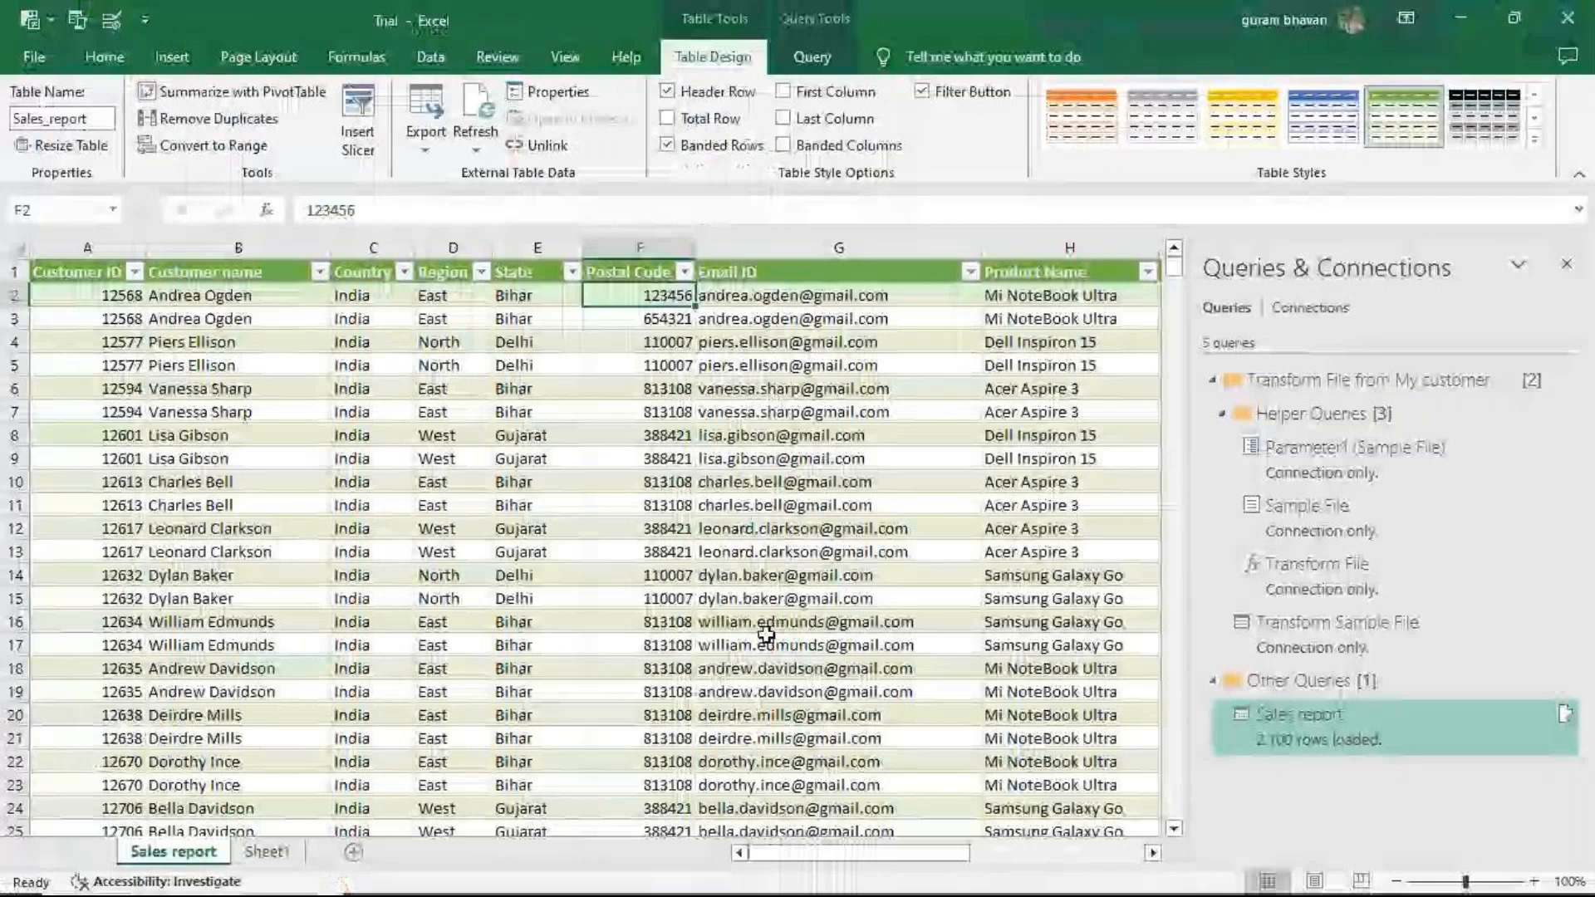
mouse_move(1293, 746)
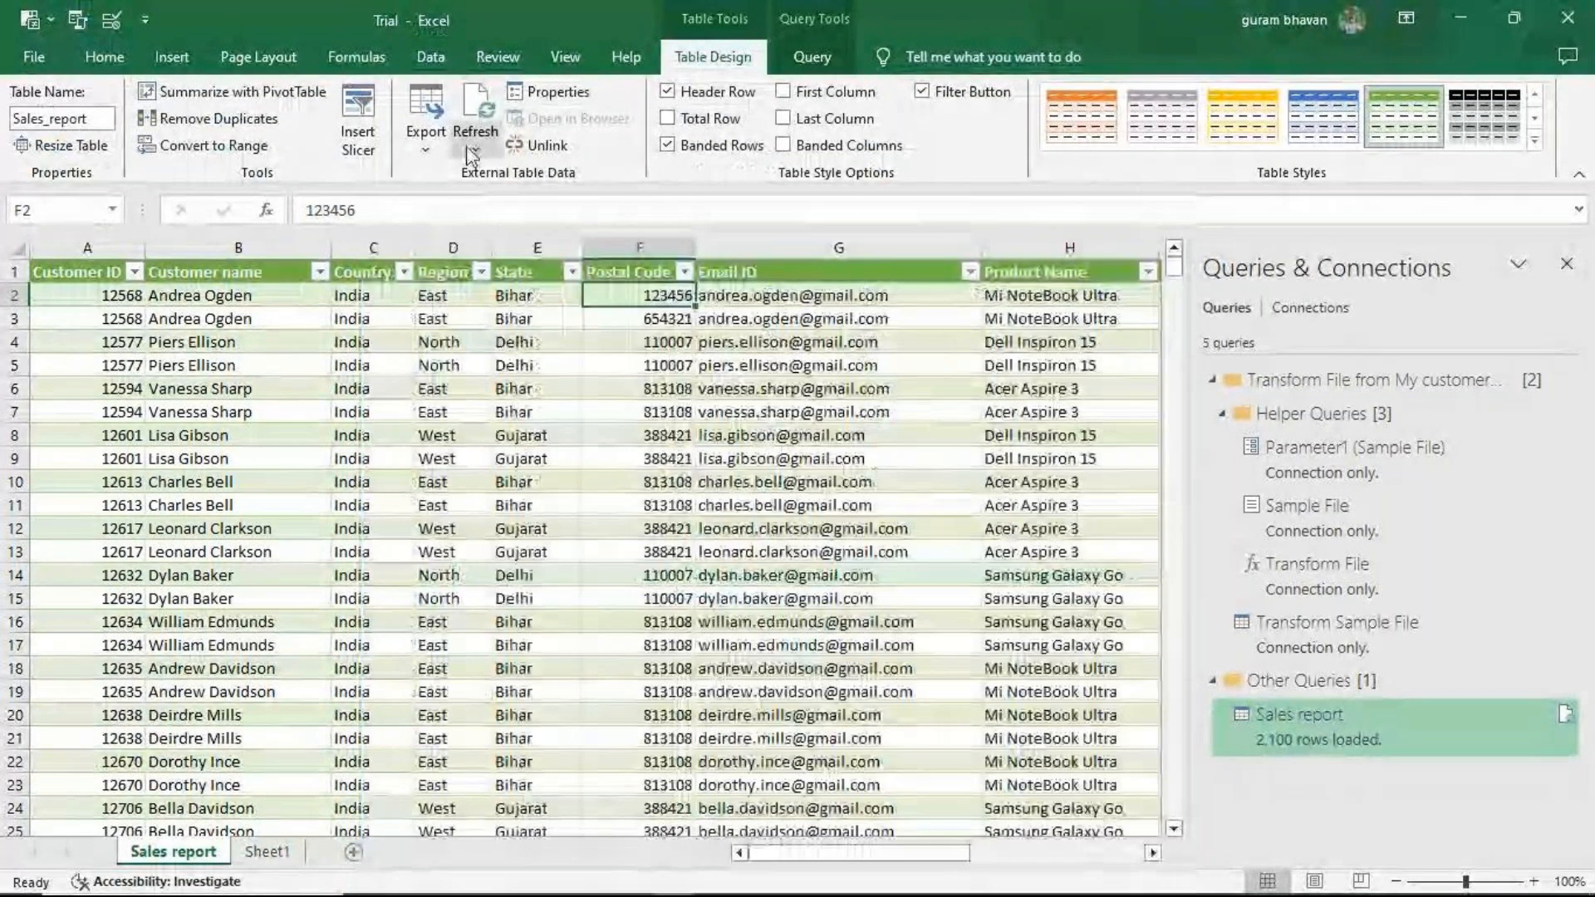
click(485, 151)
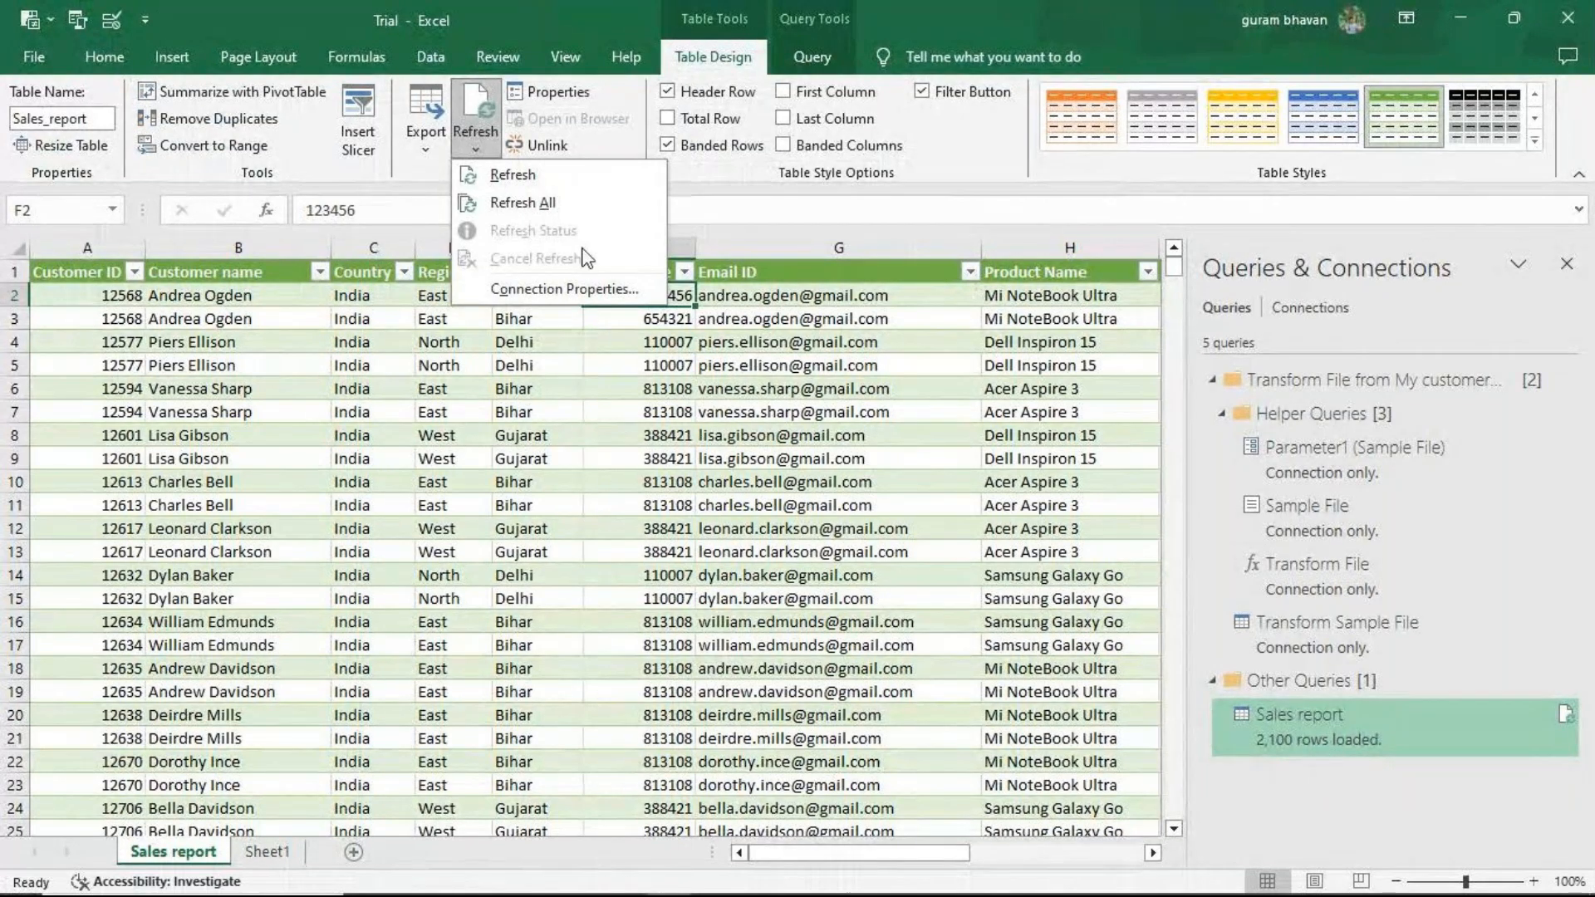
click(523, 202)
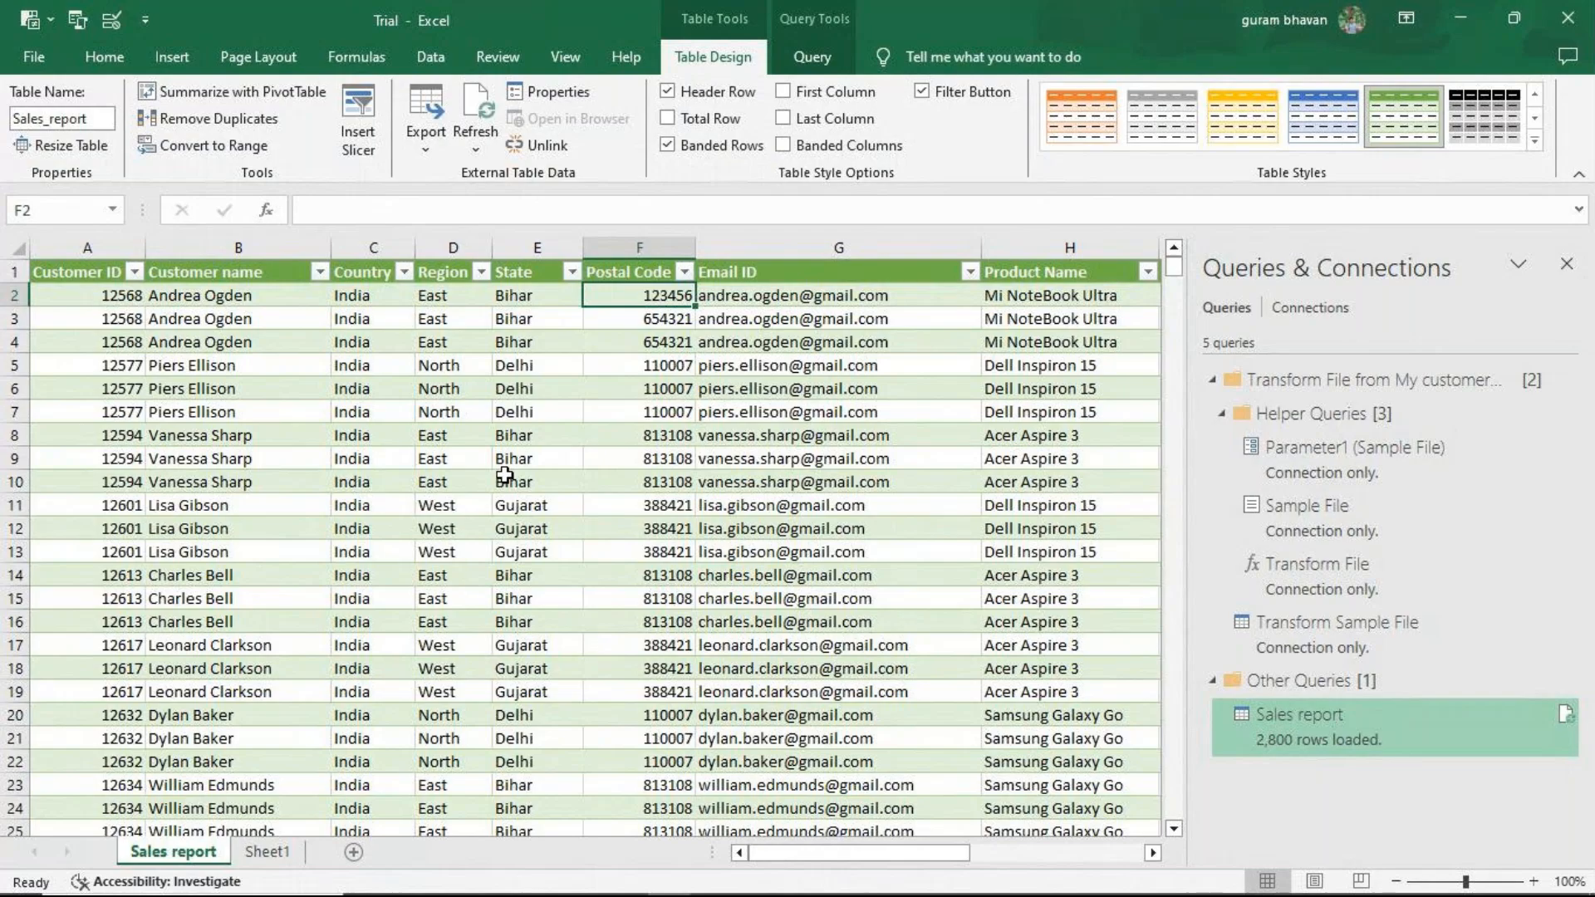
click(1460, 16)
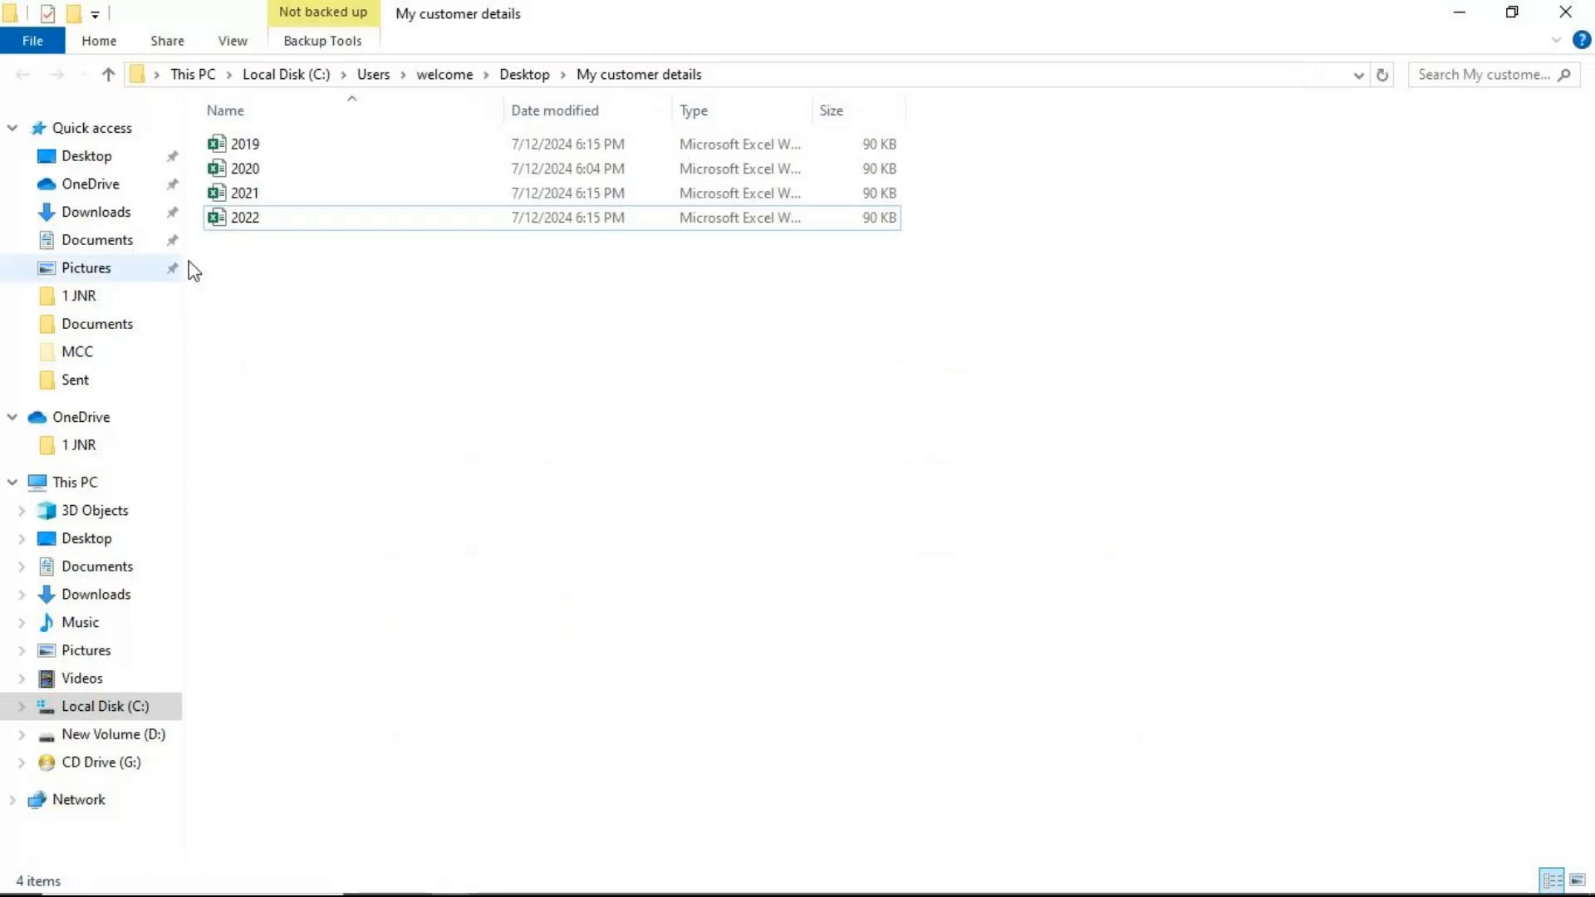
click(386, 219)
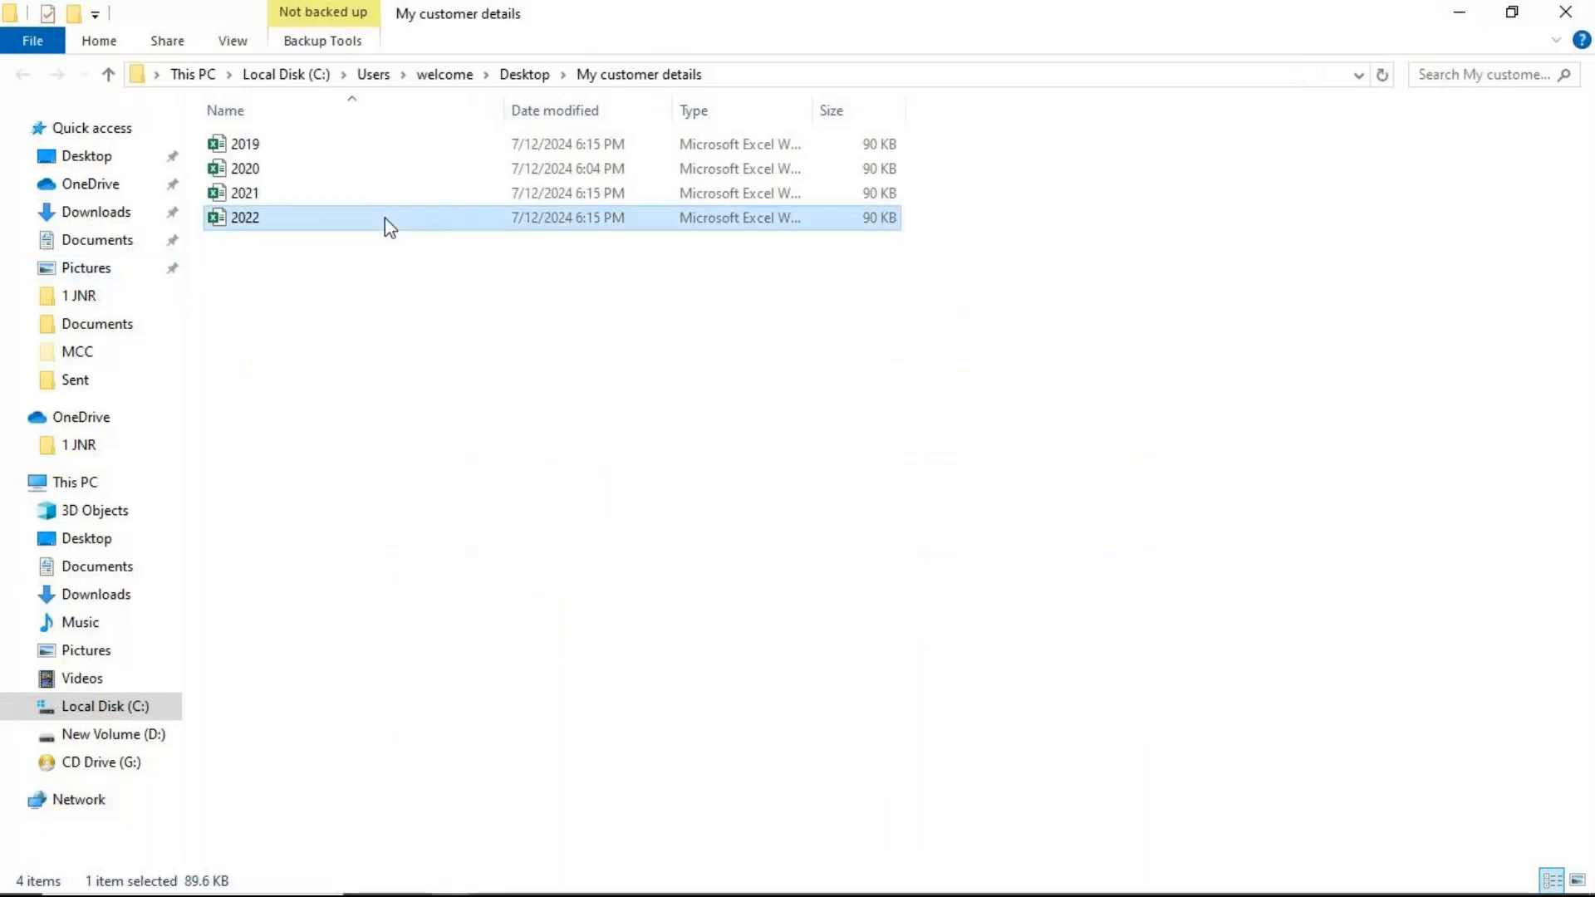
right_click(386, 218)
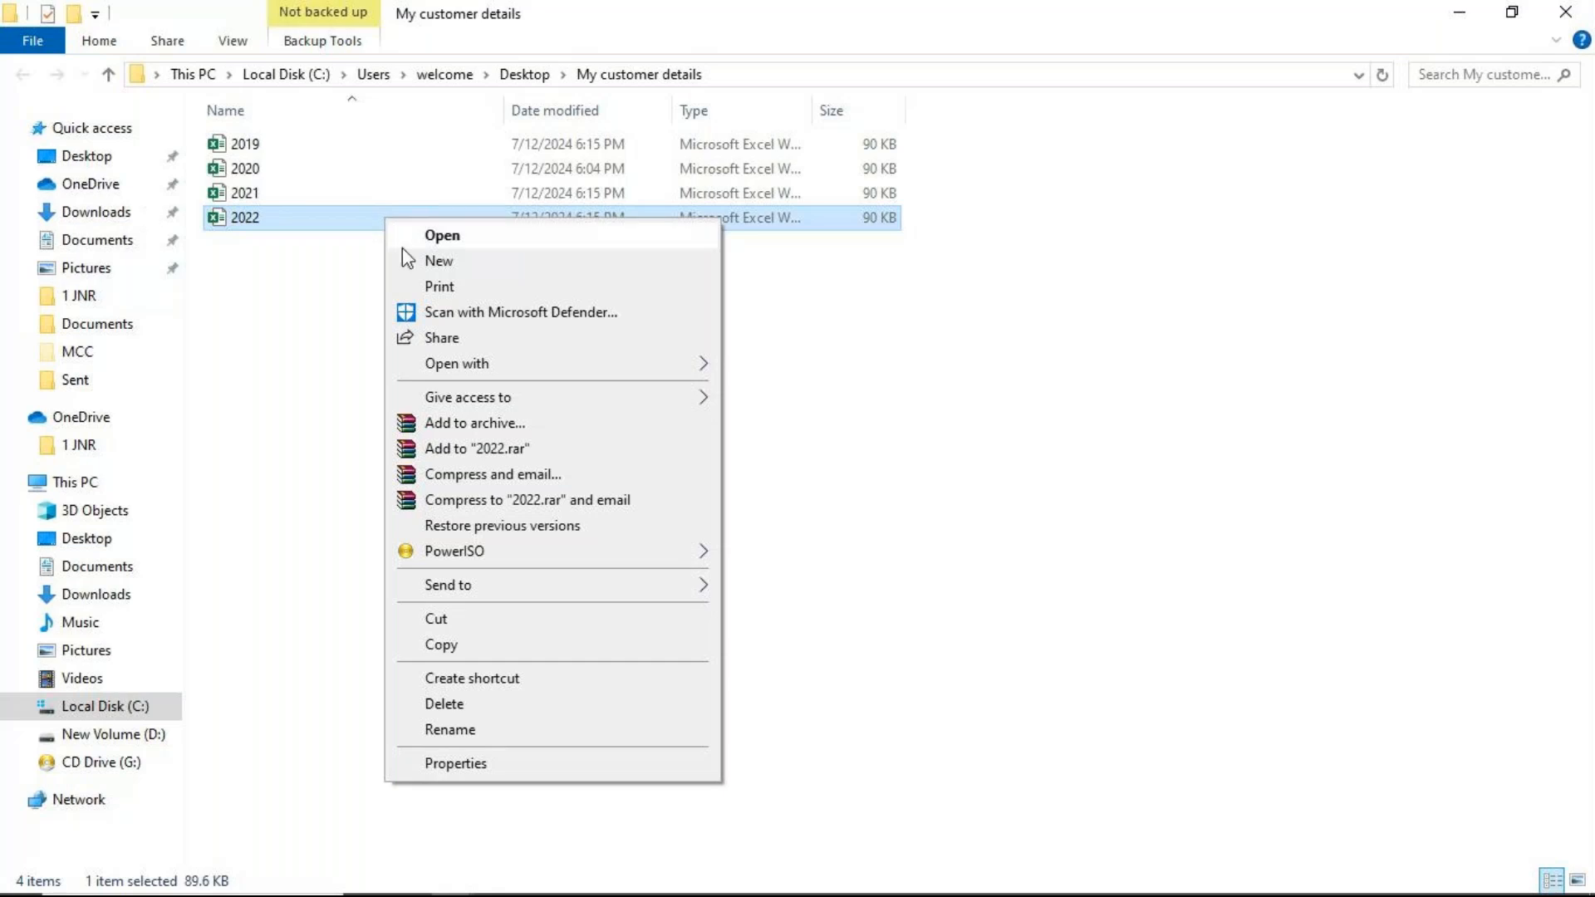
click(1033, 445)
click(669, 878)
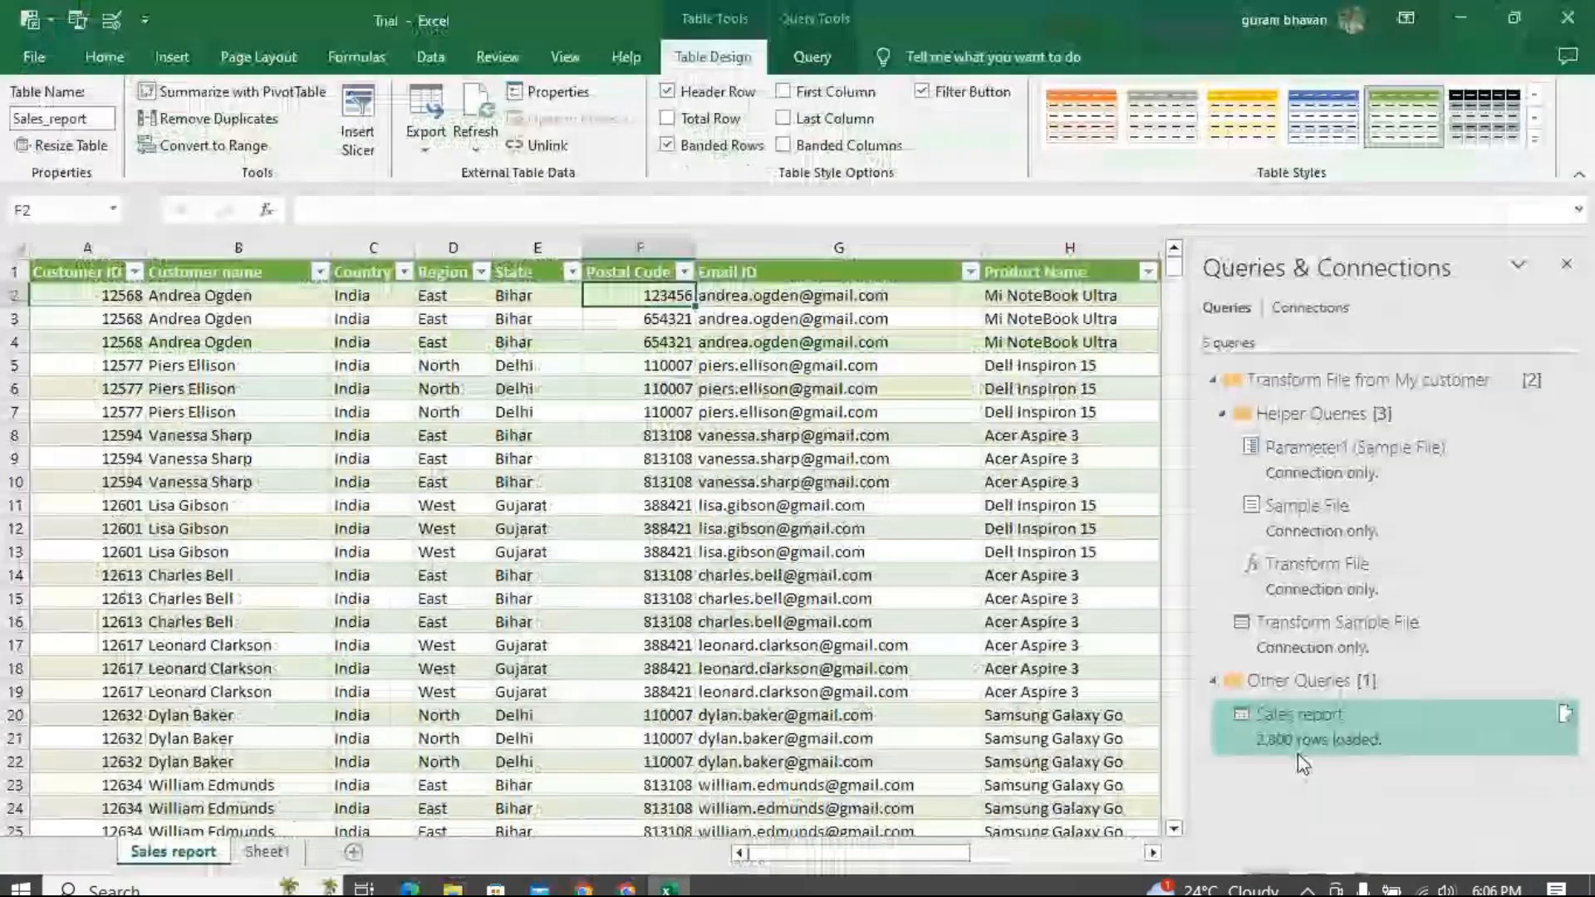
mouse_move(1298, 754)
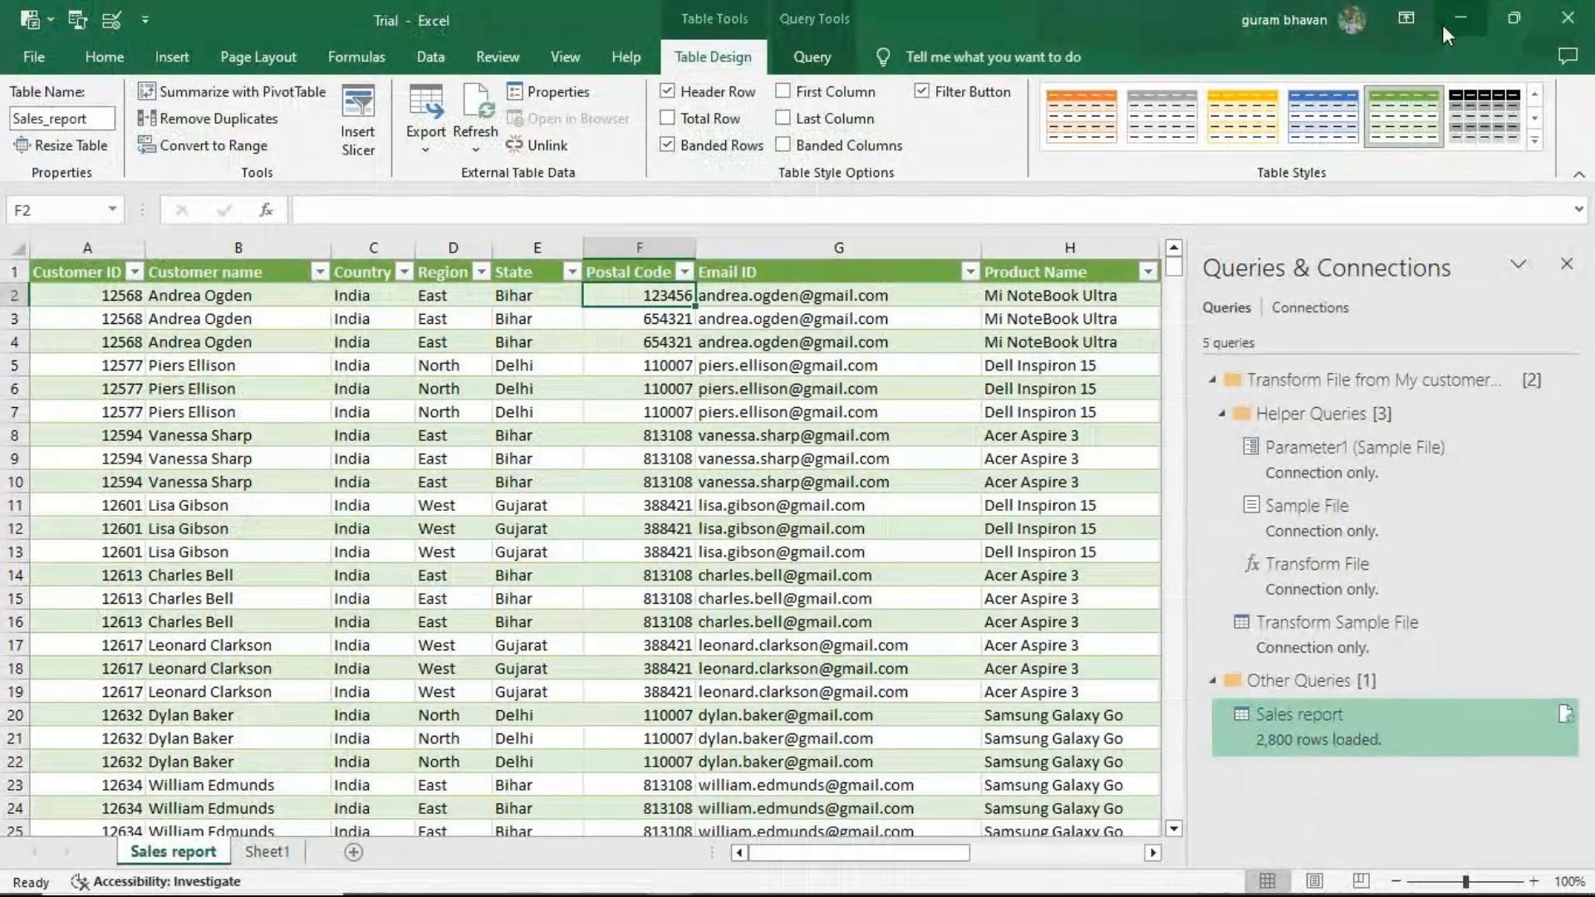
- Switch to the My customer details folder in File Explorer and delete the 2022 workbook
click(1453, 21)
click(250, 221)
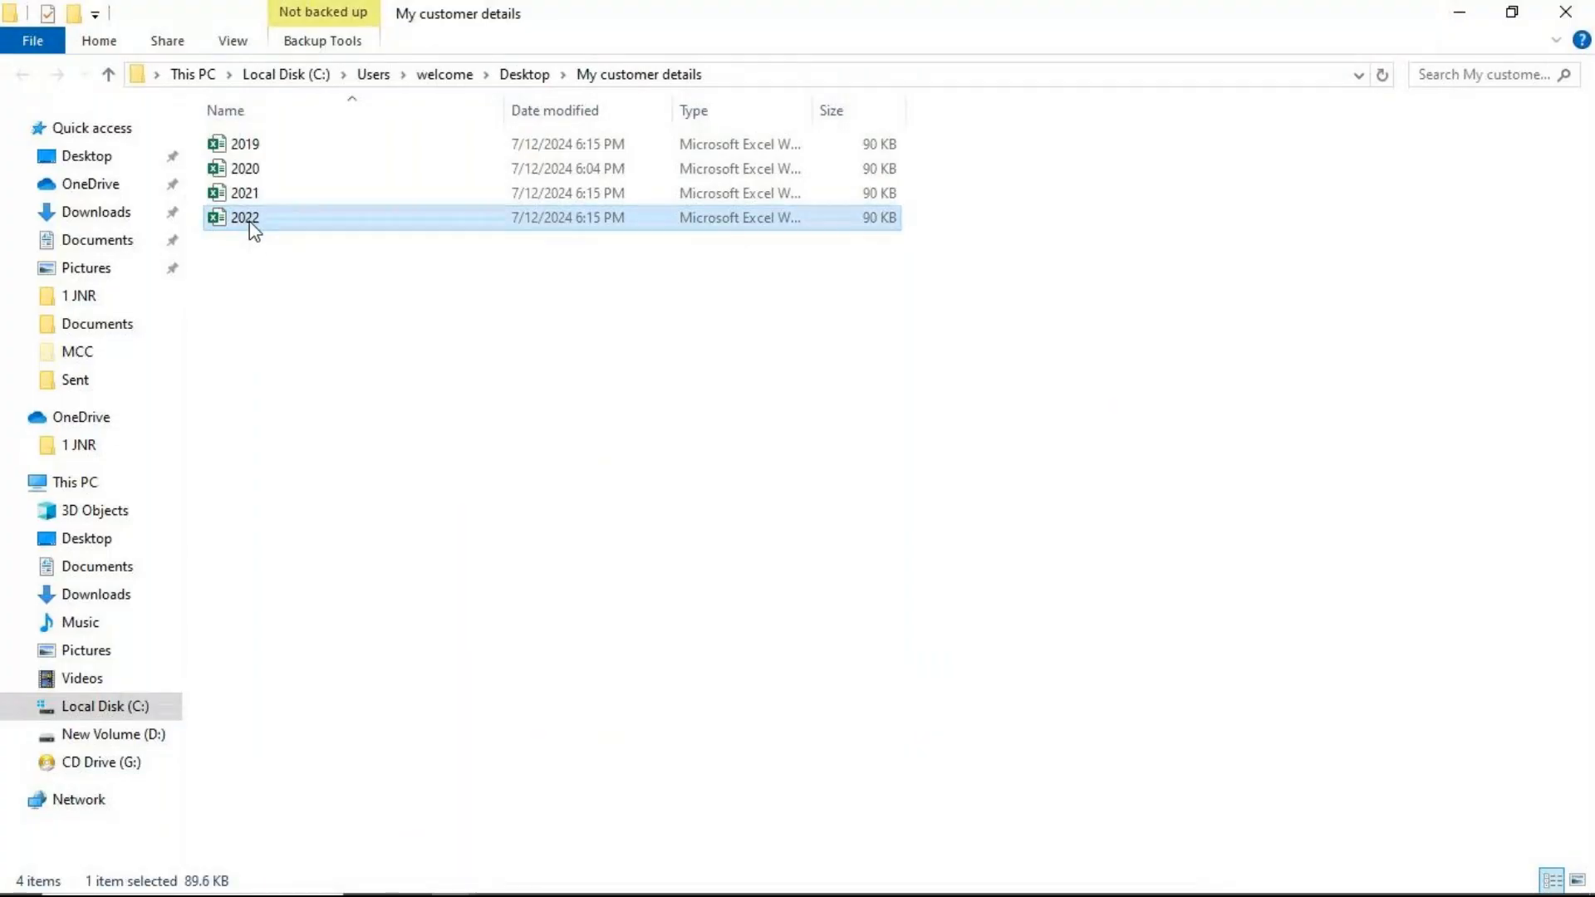
right_click(249, 221)
click(332, 710)
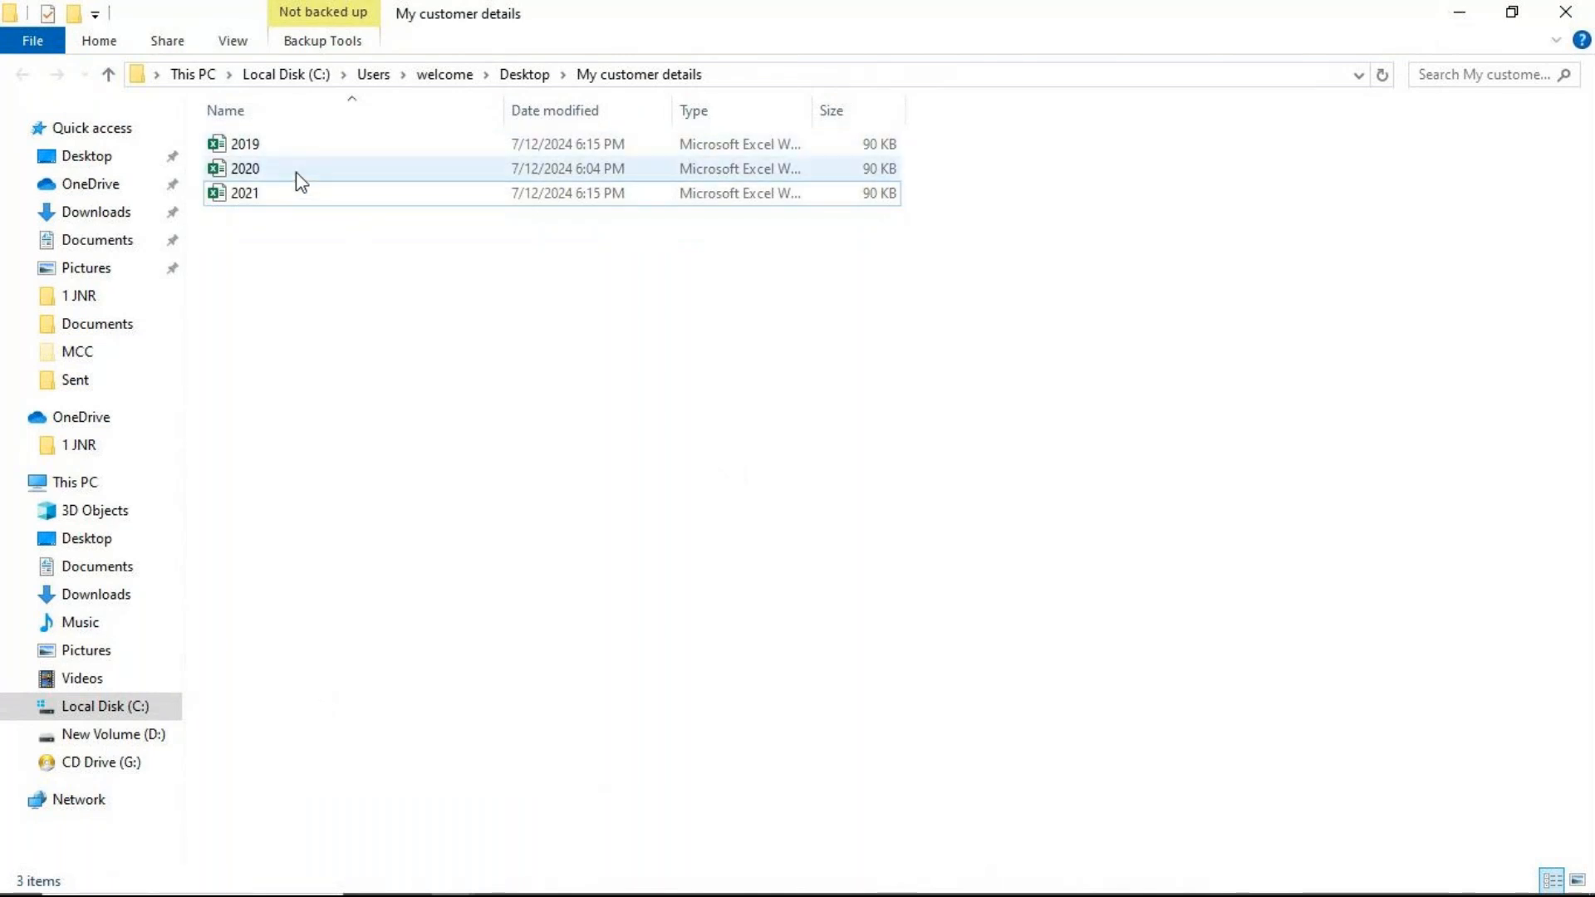
- Return to the Trial workbook in Excel and refresh the Sales report table without the 2022 file
mouse_move(729, 891)
click(669, 879)
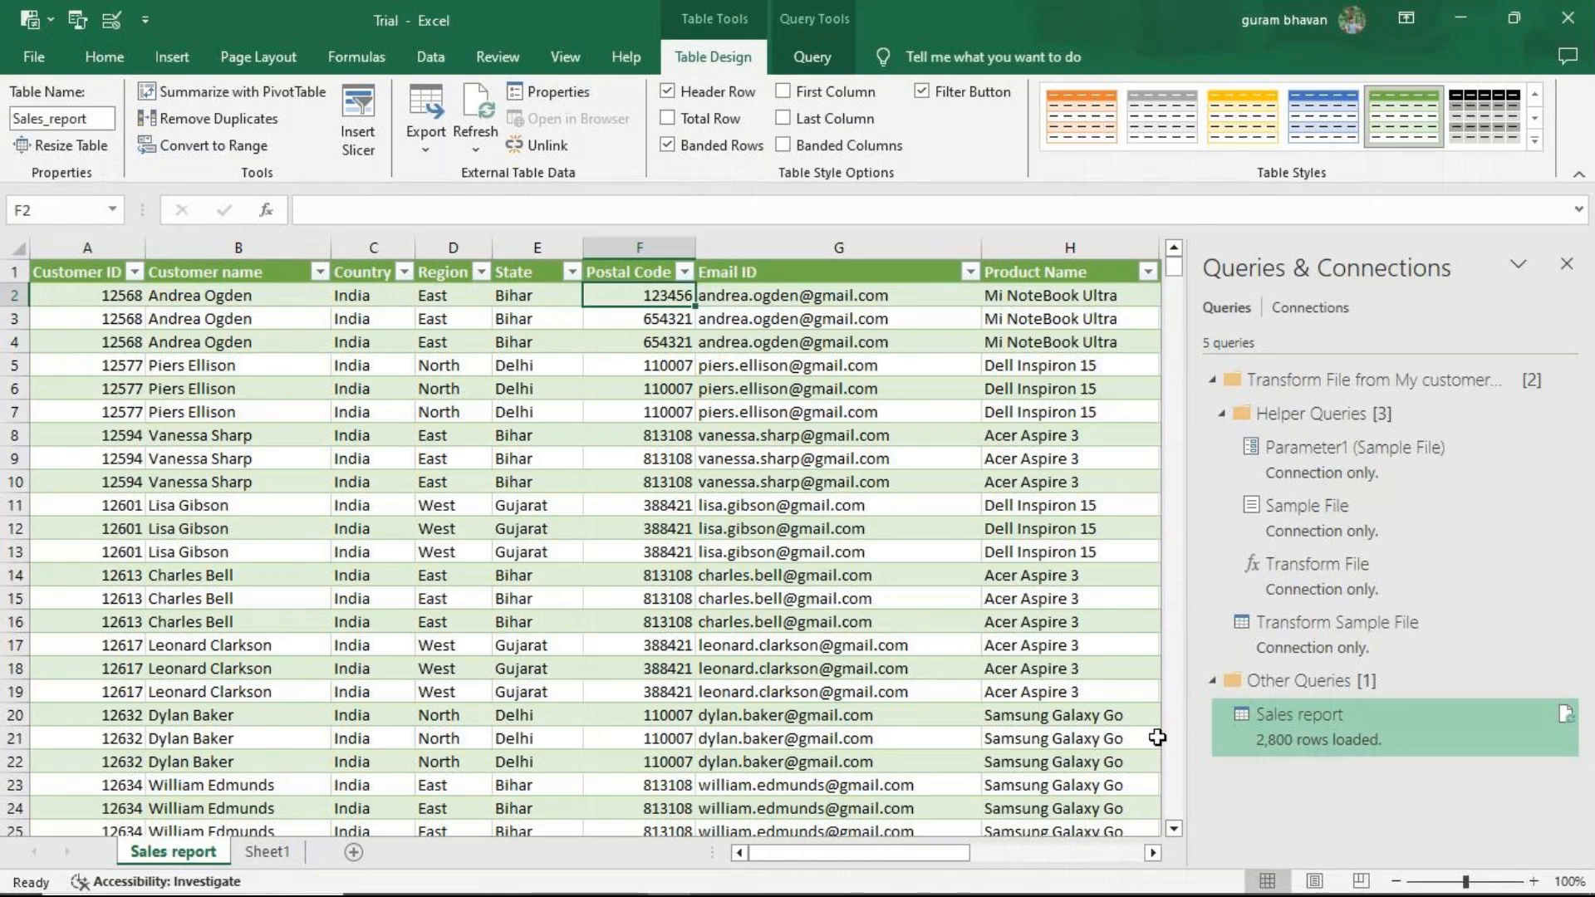
click(460, 155)
click(500, 176)
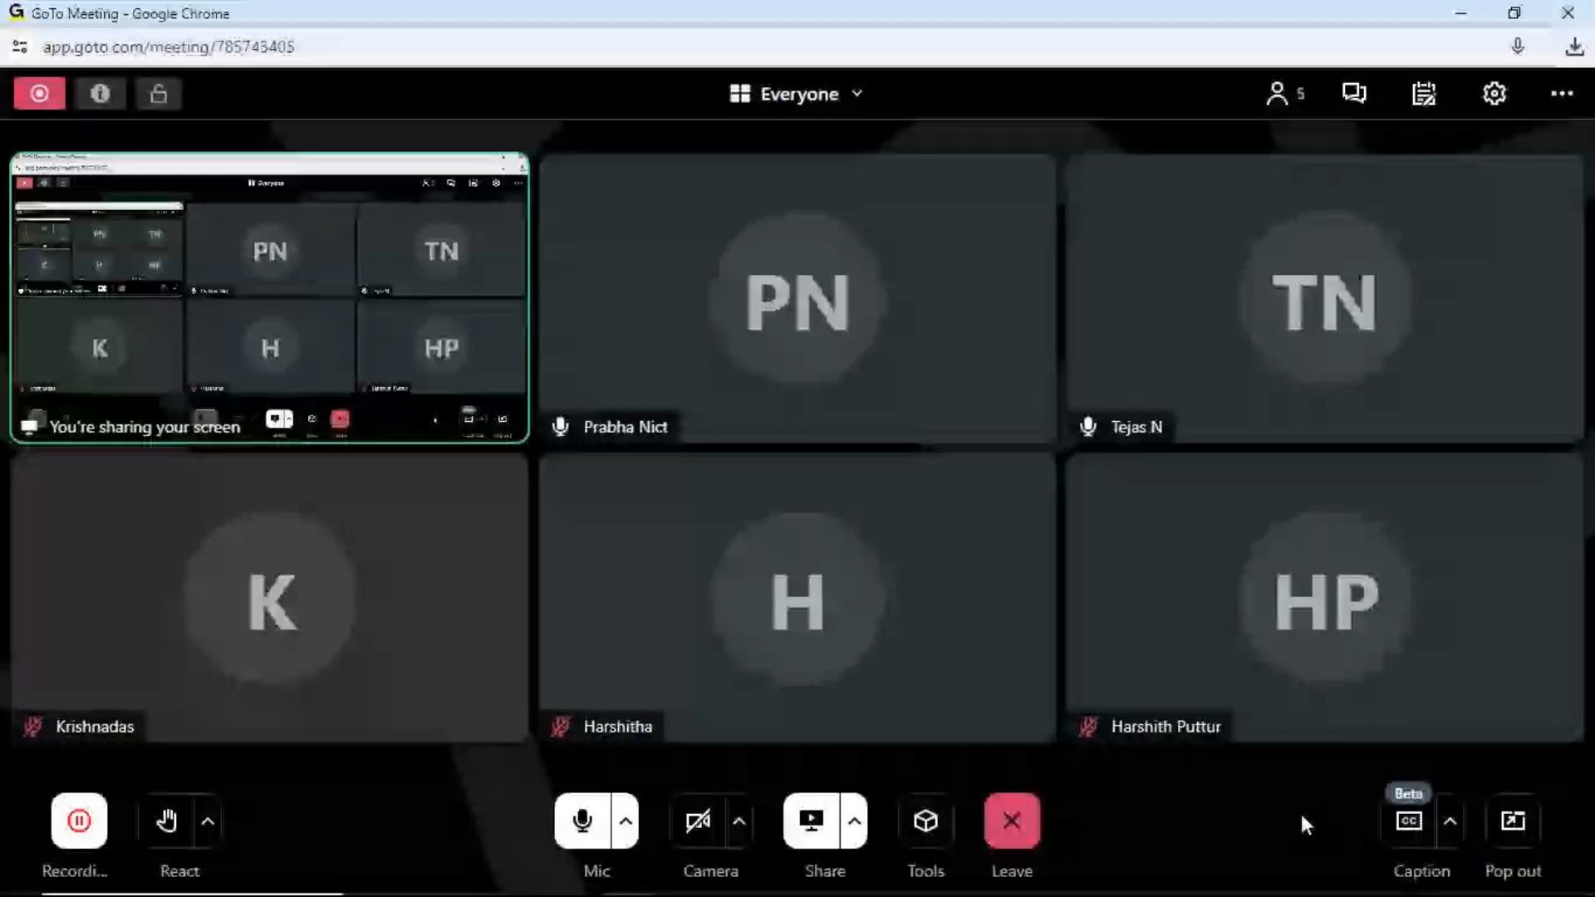
mouse_move(1426, 882)
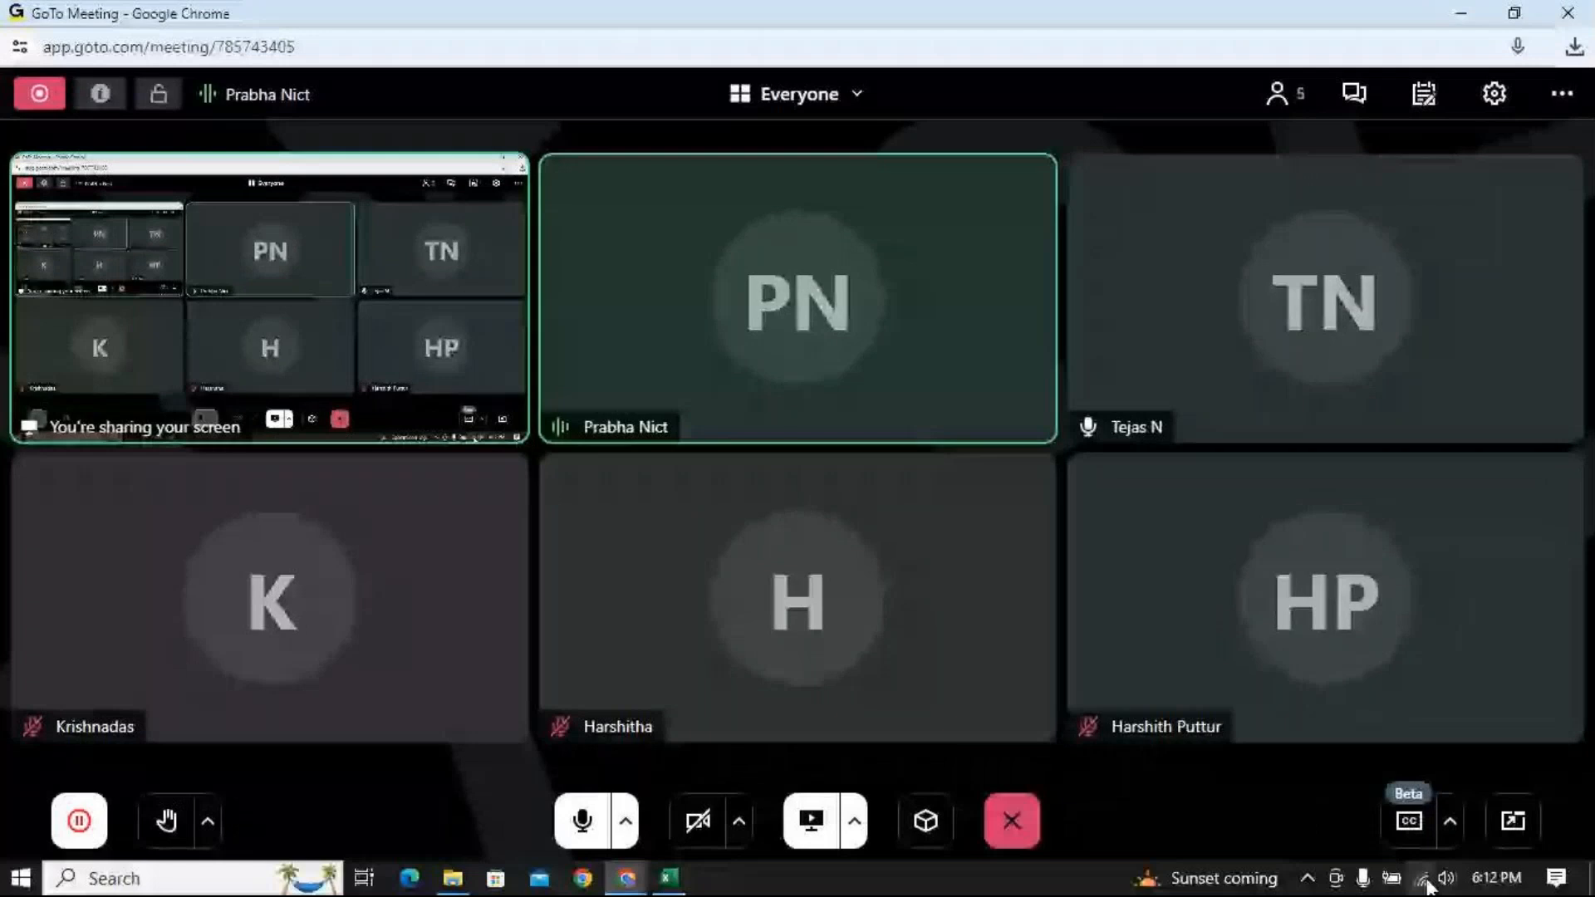